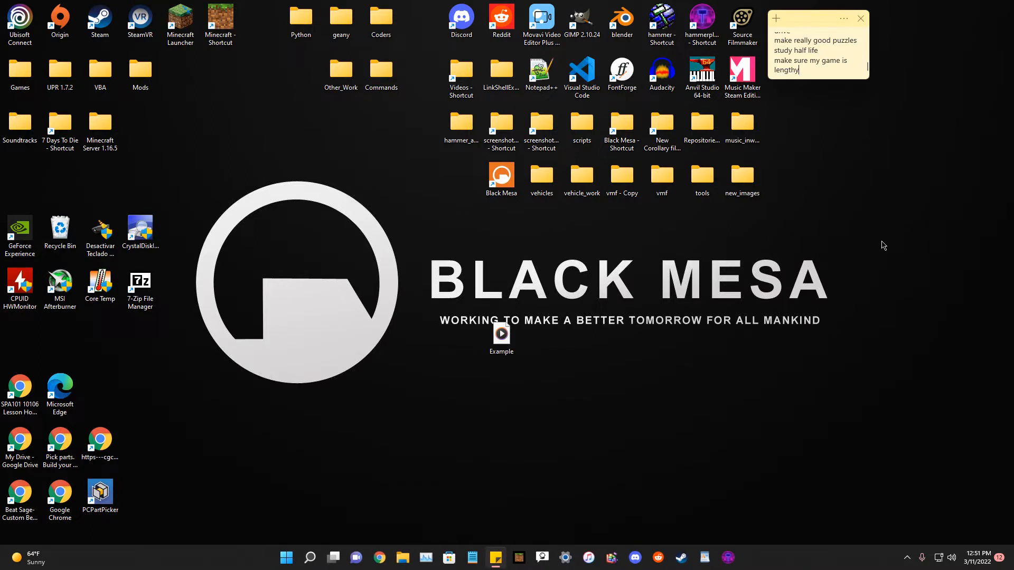
mouse_move(512, 336)
left_mouse_down()
mouse_move(542, 322)
mouse_move(511, 337)
left_mouse_up()
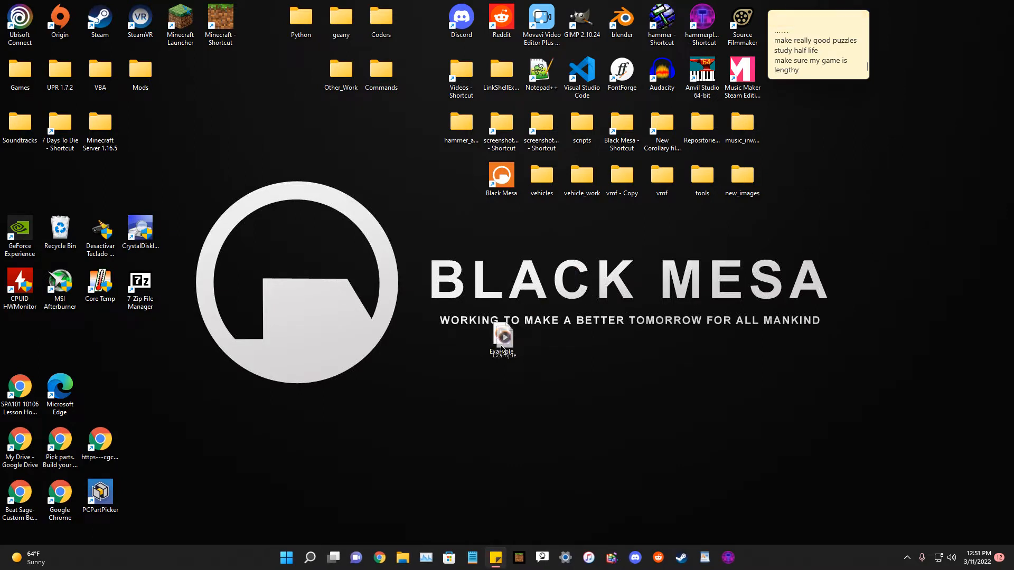
mouse_move(512, 346)
left_mouse_down()
mouse_move(561, 312)
mouse_move(510, 342)
left_mouse_up()
left_click(644, 301)
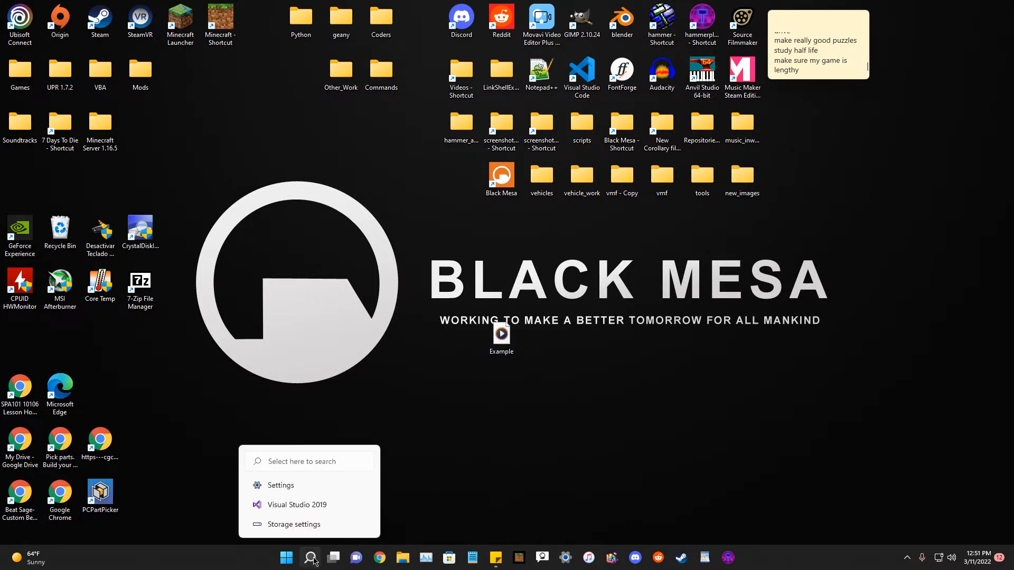
left_click(313, 560)
left_click(313, 560)
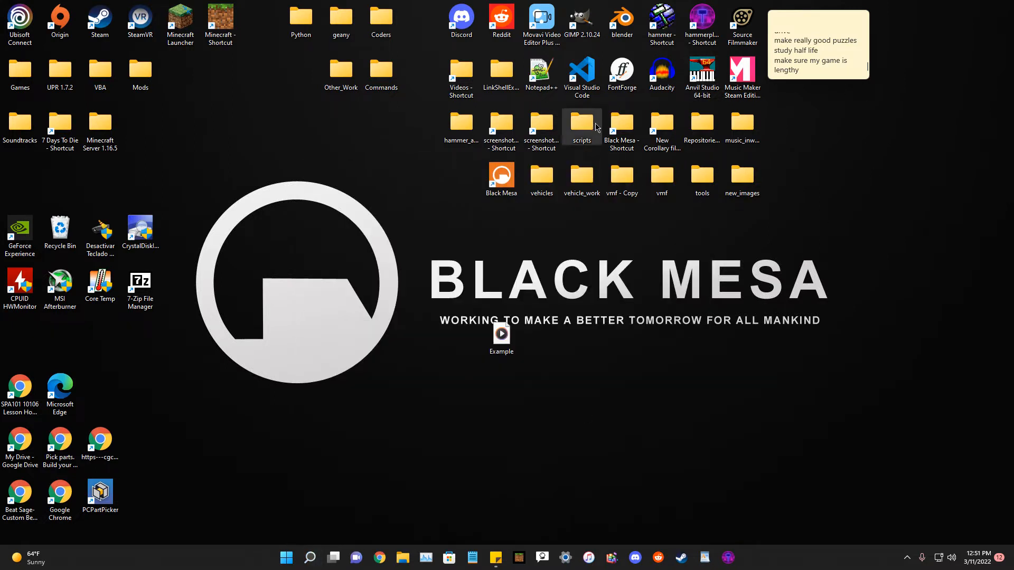
Open the Black Mesa game folder and its bin subfolder in File Explorer.
double_click(629, 132)
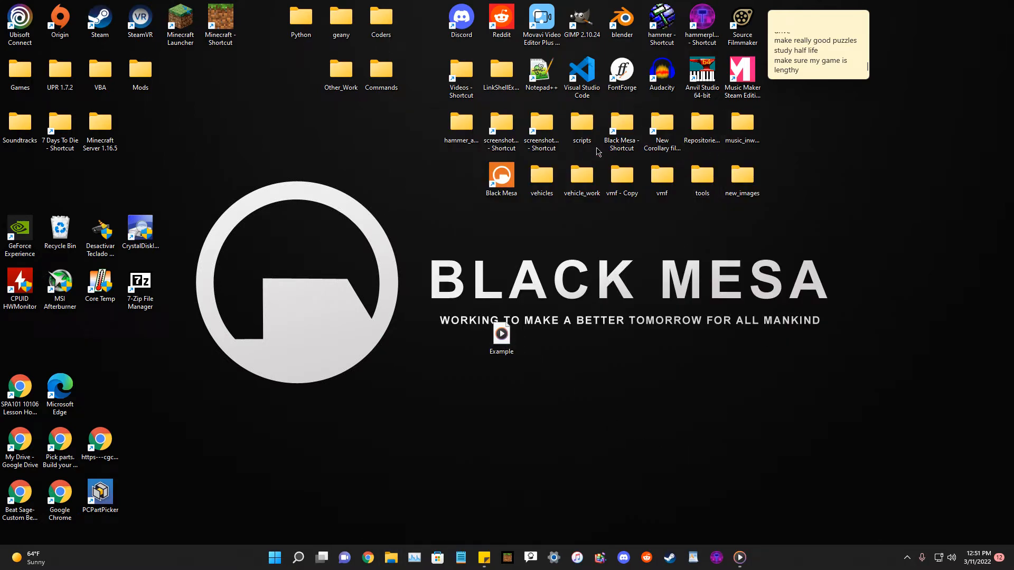
double_click(635, 132)
left_click_drag(584, 122, 755, 129)
left_click(739, 209)
double_click(761, 211)
left_click_drag(791, 125, 742, 82)
Find hlfaceposer among the bin files and launch it.
scroll(799, 340, "down", 20)
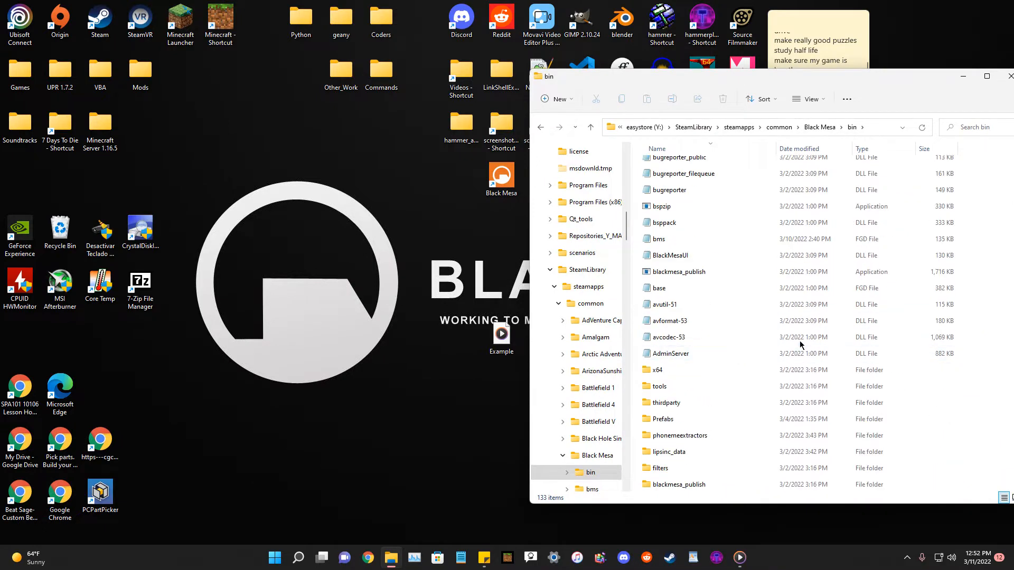
scroll(797, 336, "up", 20)
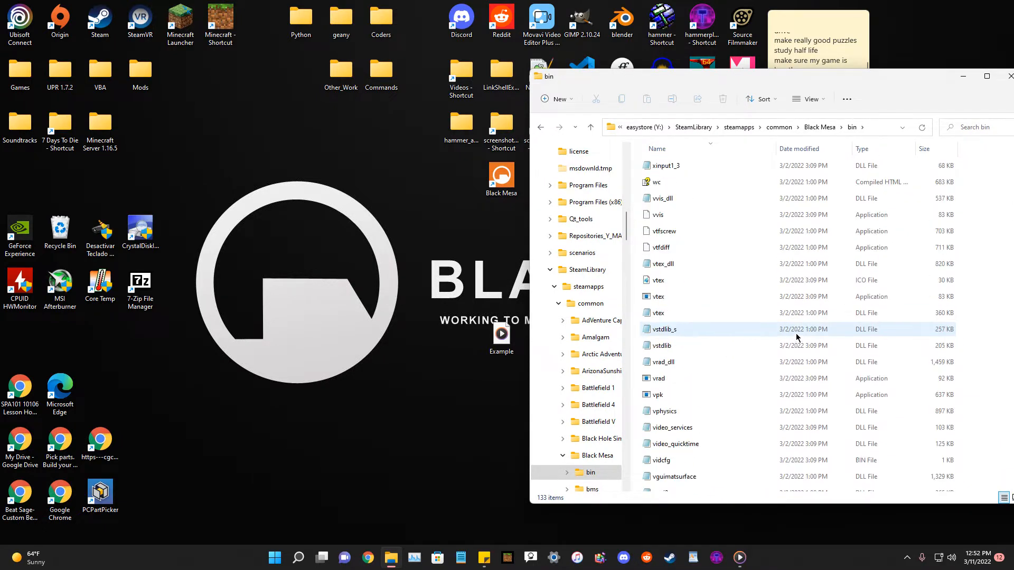
scroll(796, 335, "up", 15)
scroll(787, 338, "up", 10)
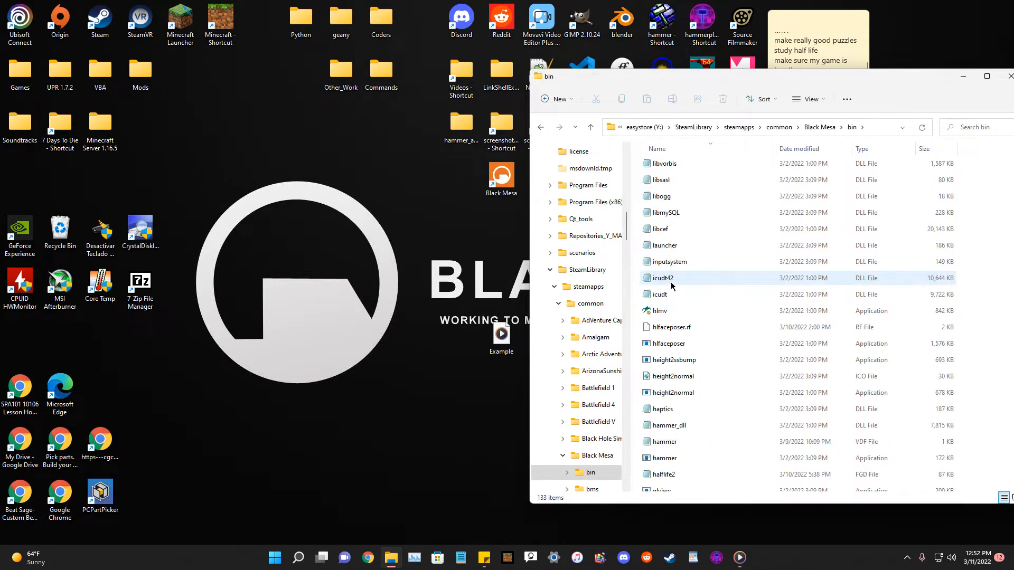
scroll(681, 304, "up", 12)
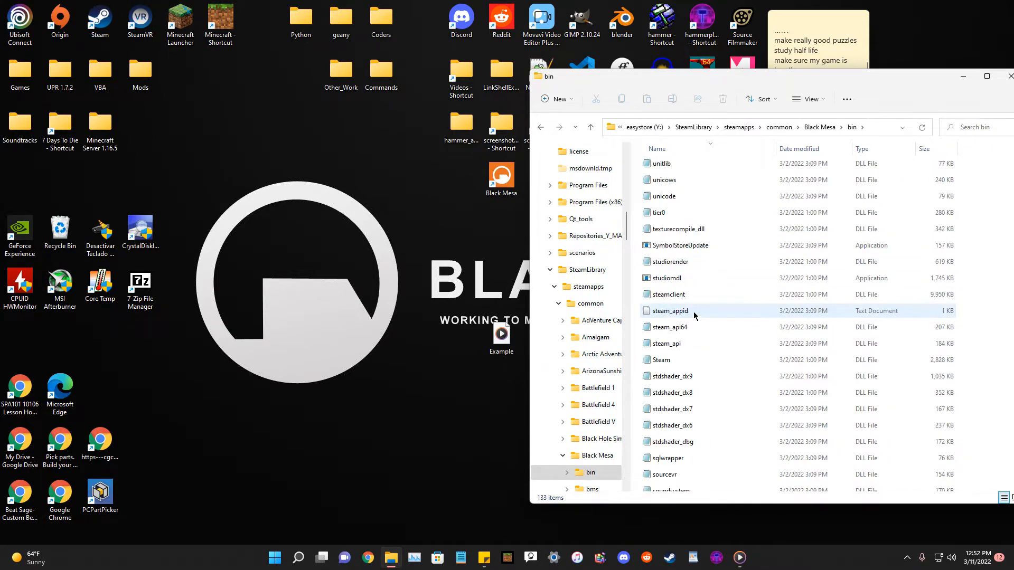
scroll(694, 315, "down", 20)
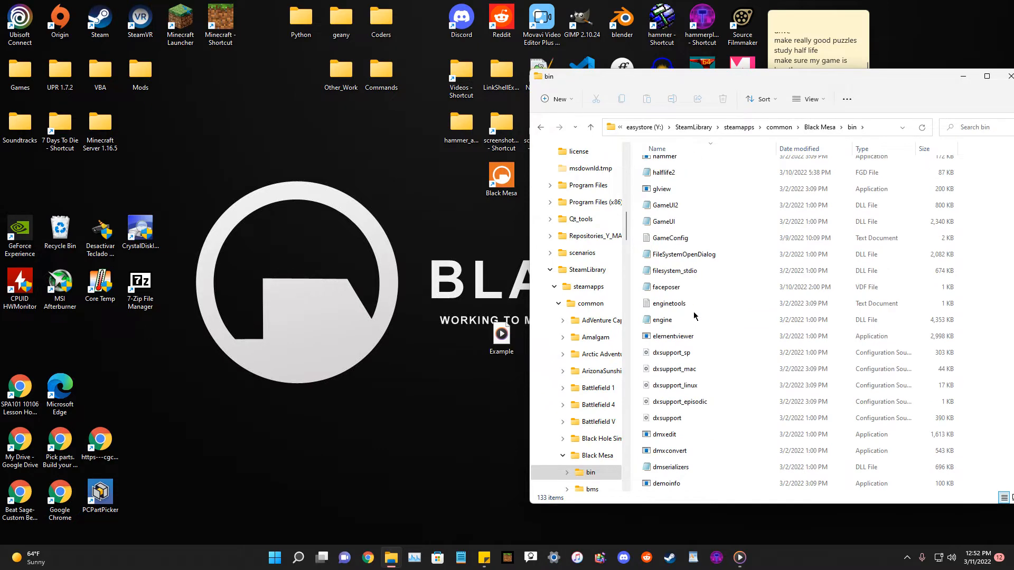
scroll(694, 315, "up", 15)
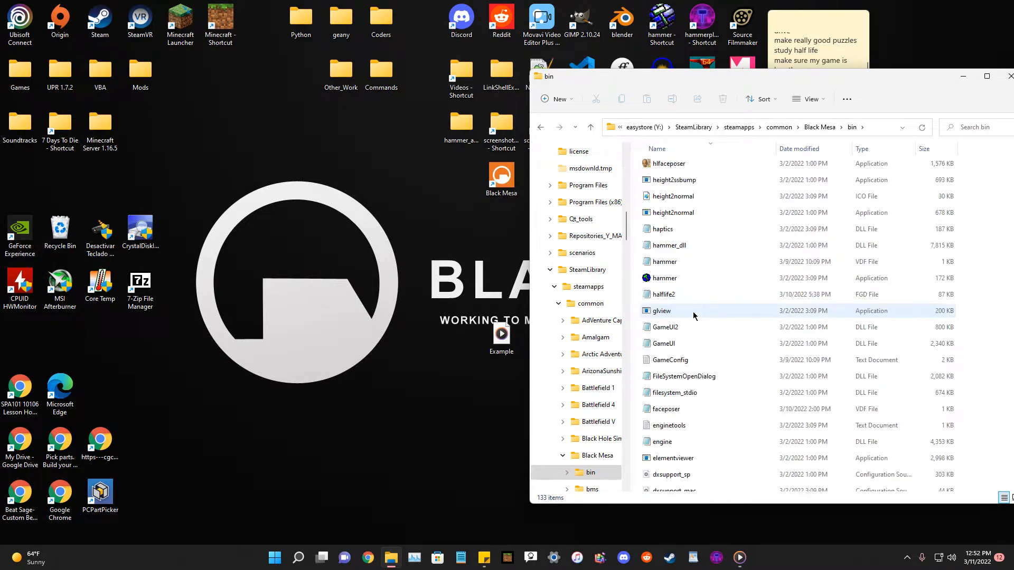
double_click(670, 344)
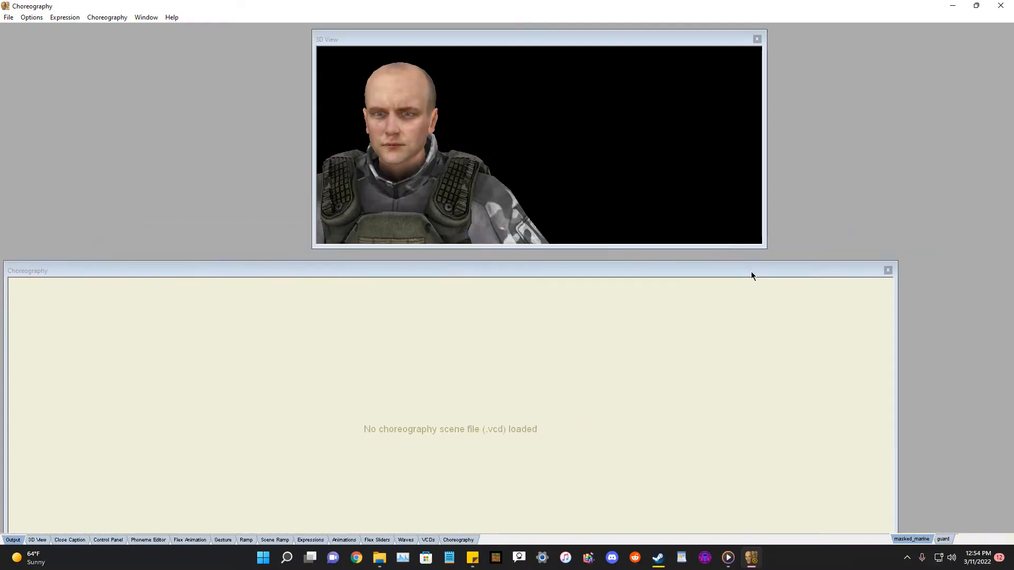
Close the Choreography panel in Faceposer and close the Steam window.
left_click(886, 269)
left_click_drag(252, 7, 353, 308)
left_click_drag(281, 26, 221, 42)
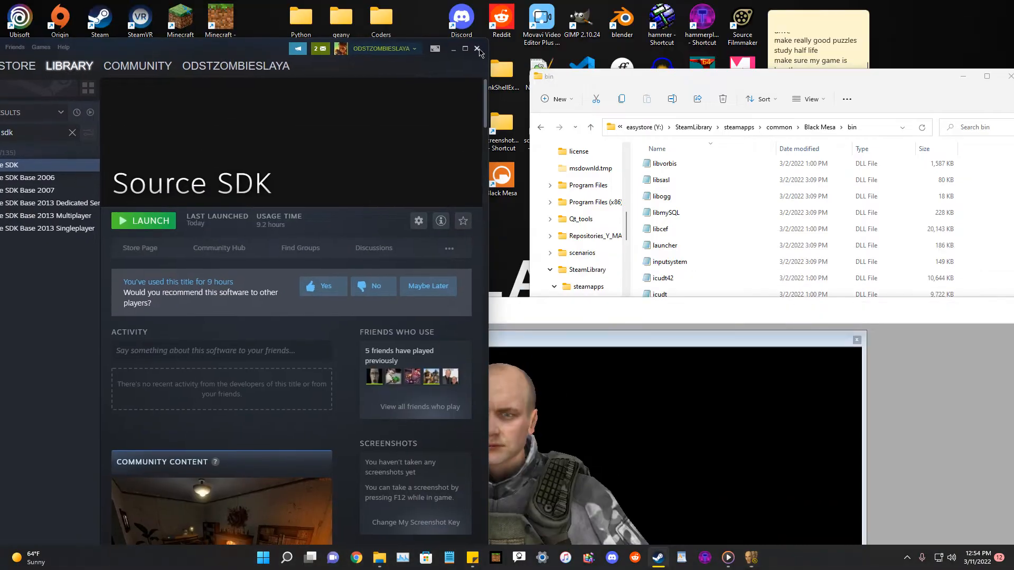
left_click(477, 48)
left_click_drag(708, 79, 634, 84)
left_click(945, 83)
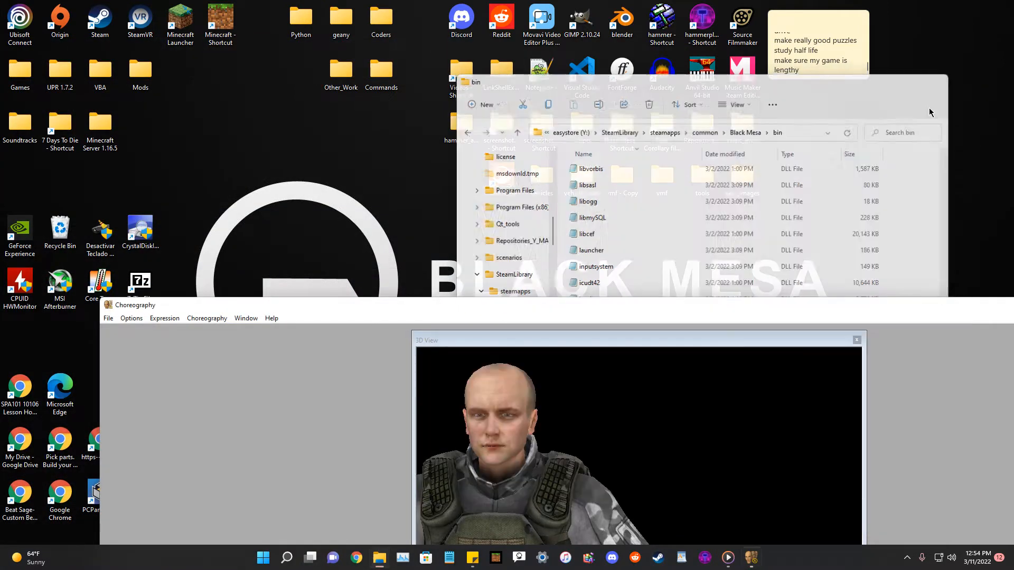
left_click_drag(525, 311, 403, 121)
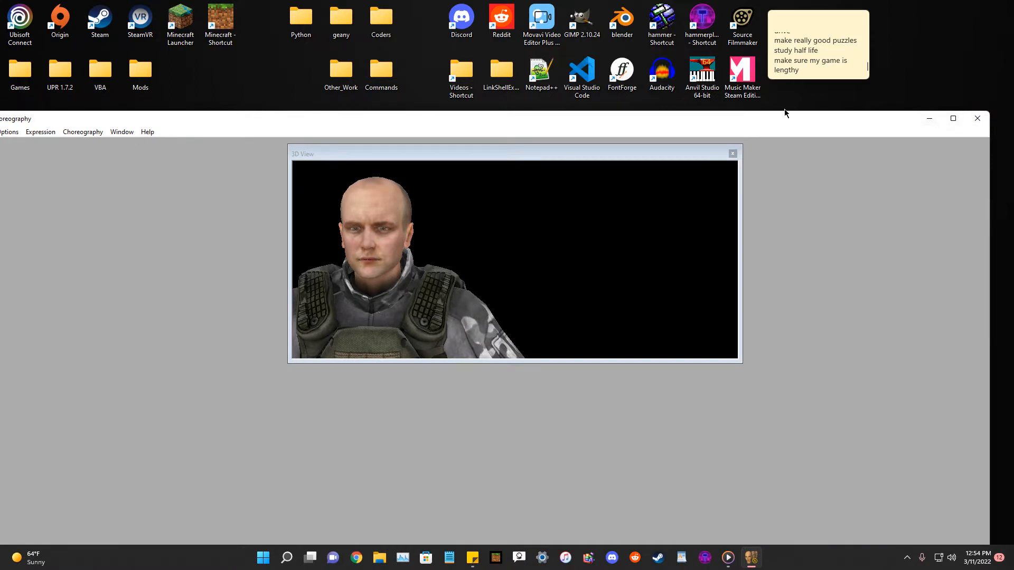
left_click_drag(785, 111, 785, 84)
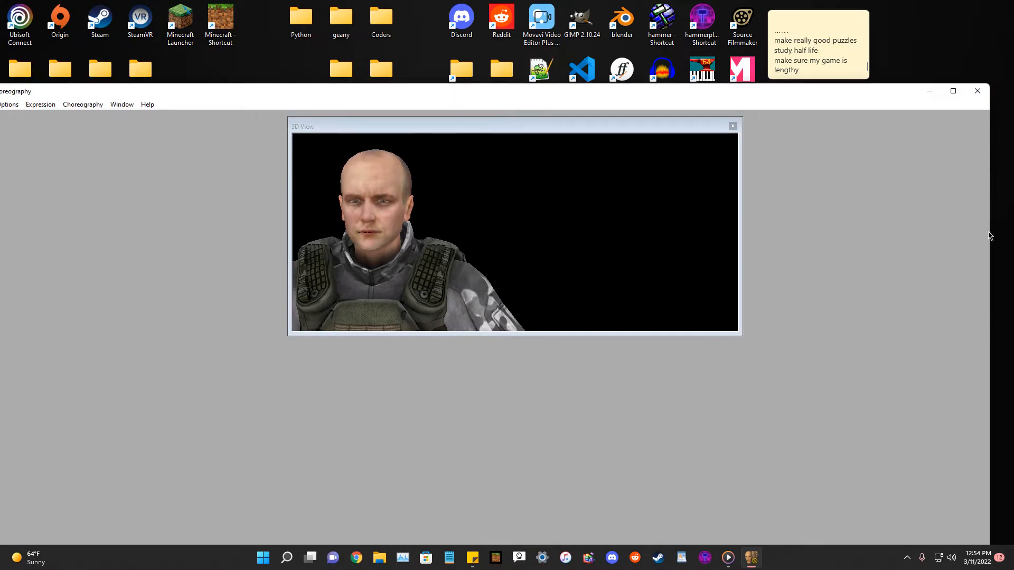
left_click_drag(990, 232, 584, 232)
left_click_drag(366, 91, 574, 505)
left_click(615, 243)
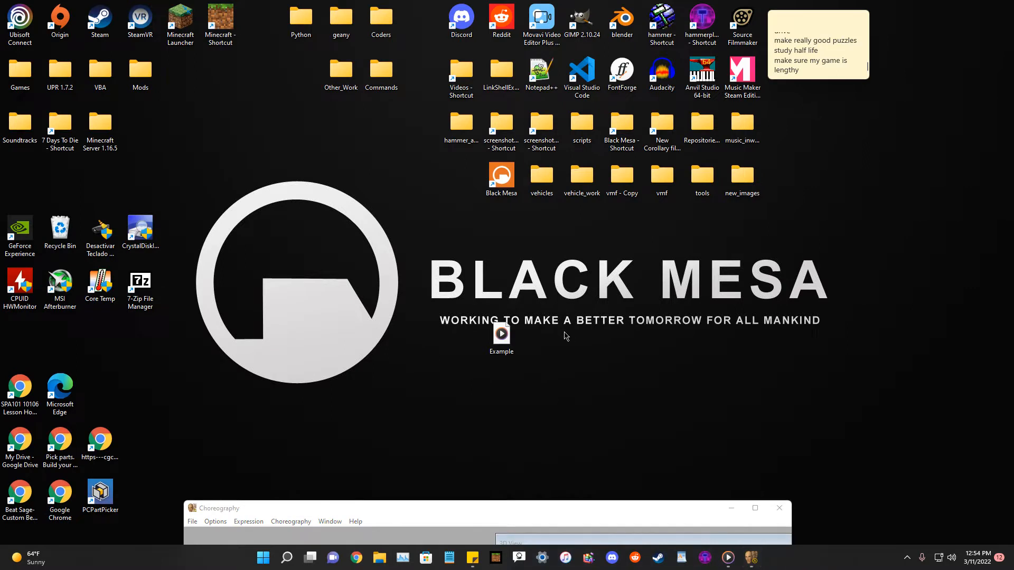
Open the Black Mesa bms/custom/bmc_pak/scripts folder.
double_click(625, 137)
left_click_drag(643, 86, 745, 90)
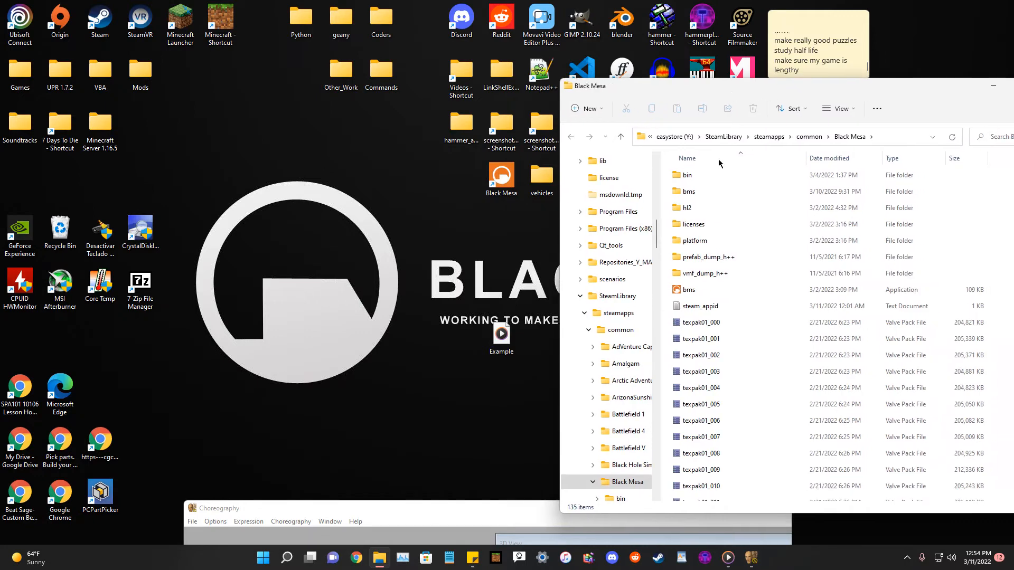
double_click(731, 191)
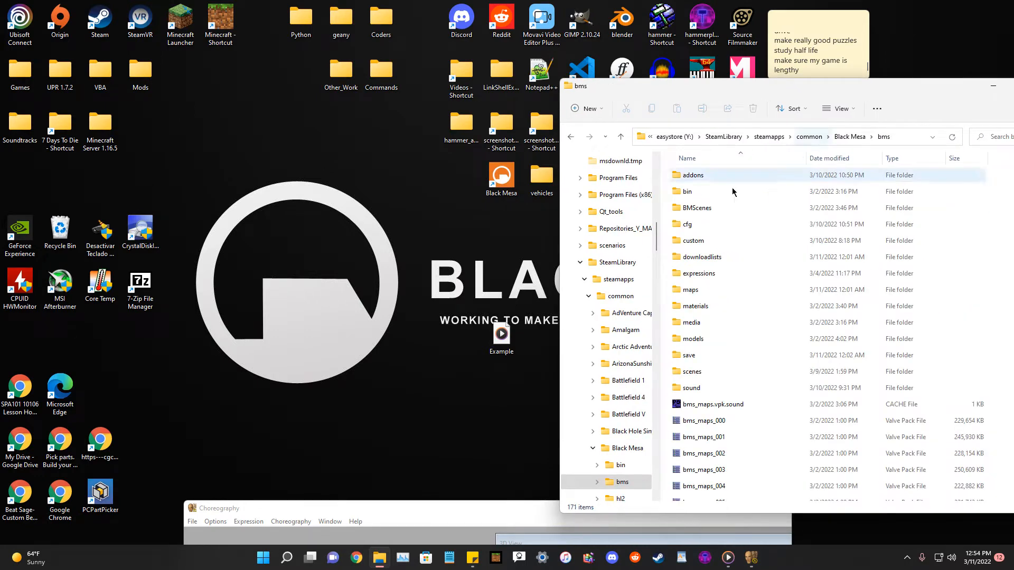
double_click(709, 241)
double_click(706, 176)
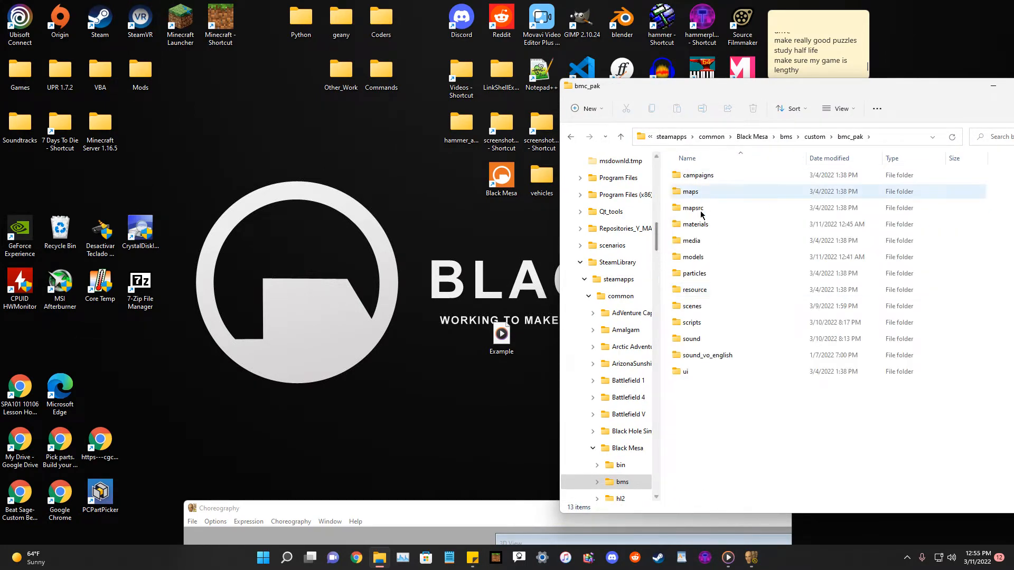
double_click(695, 328)
left_click_drag(724, 95, 691, 93)
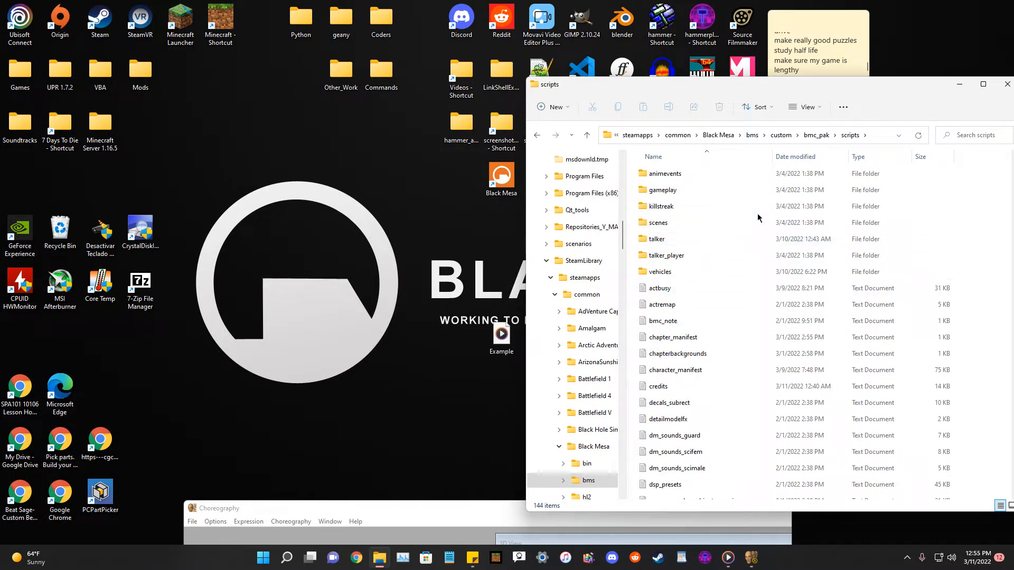
Search the scripts folder for the game_sounds script files.
scroll(743, 273, "down", 5)
scroll(743, 273, "up", 5)
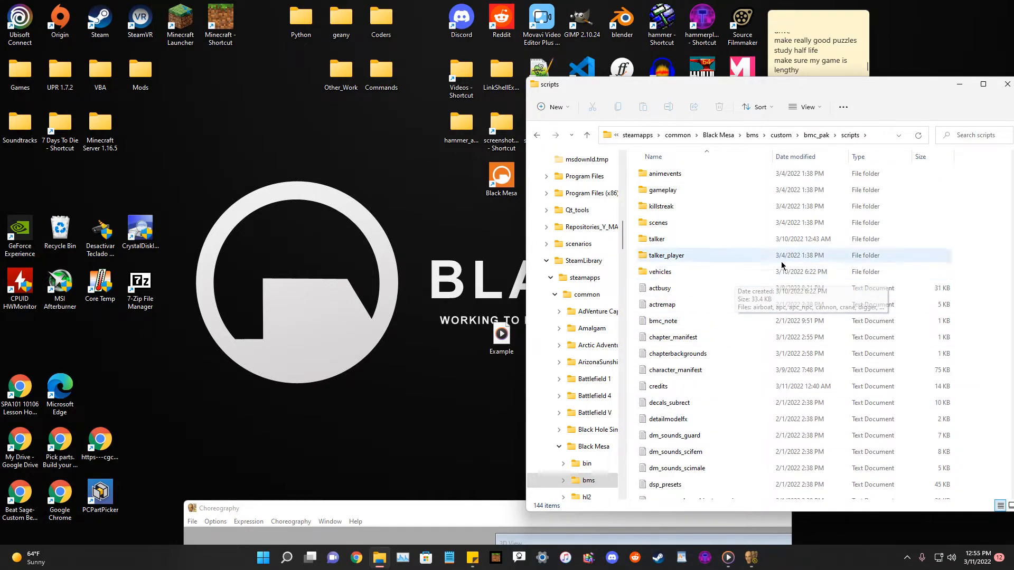
scroll(758, 264, "down", 20)
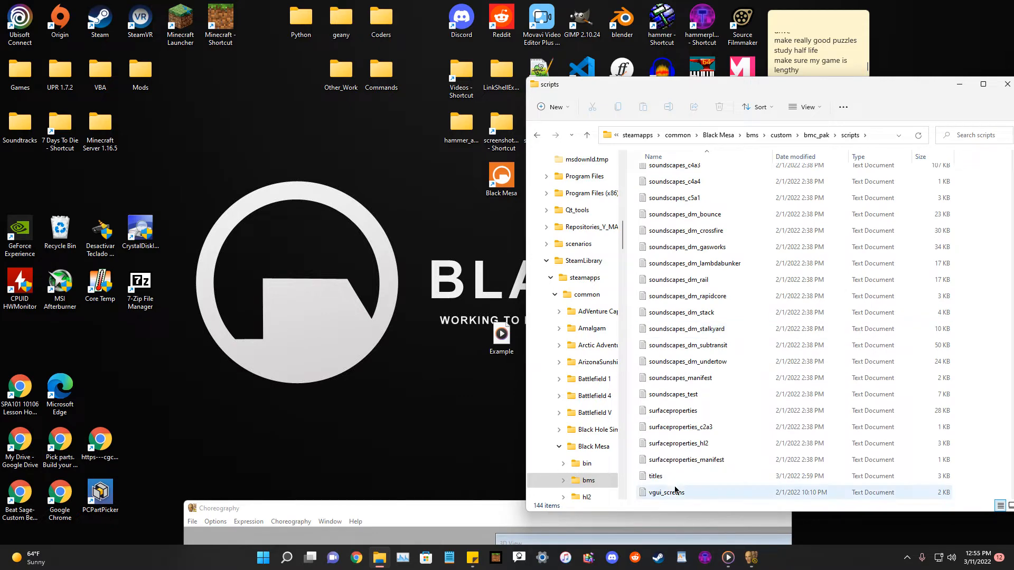
scroll(702, 369, "up", 20)
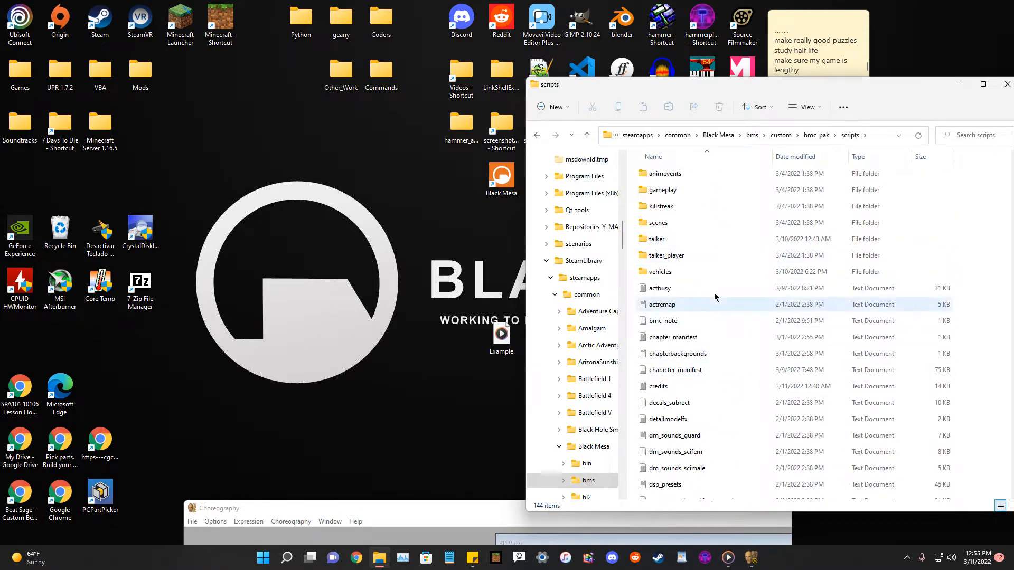
left_click(983, 135)
type("sounds")
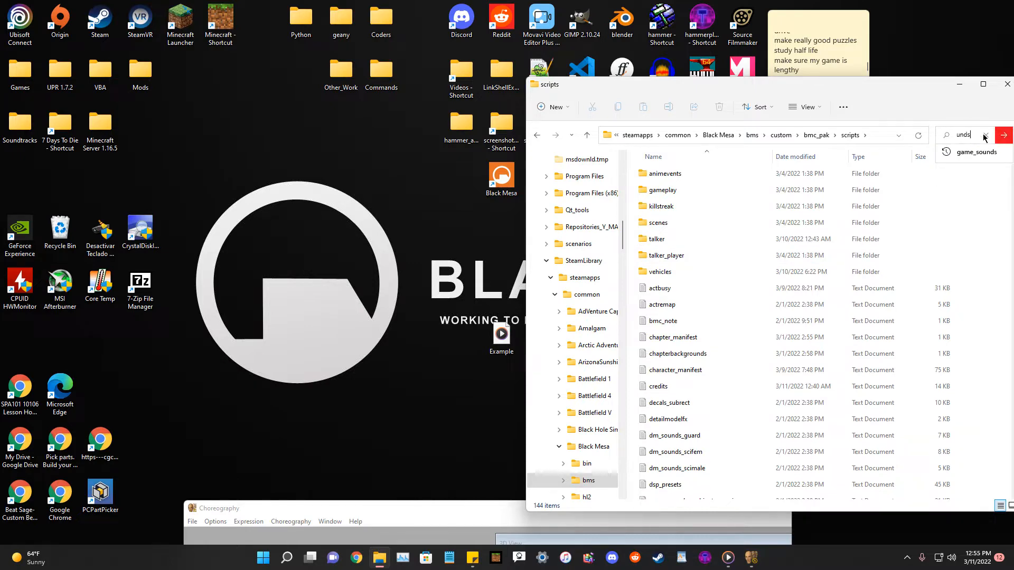
left_click(977, 152)
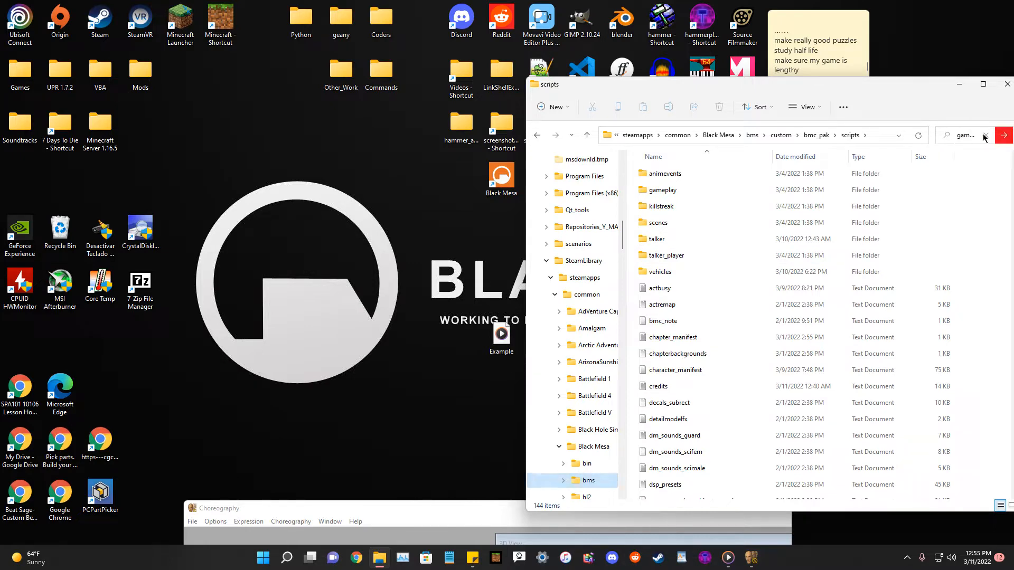
left_click_drag(781, 90, 758, 91)
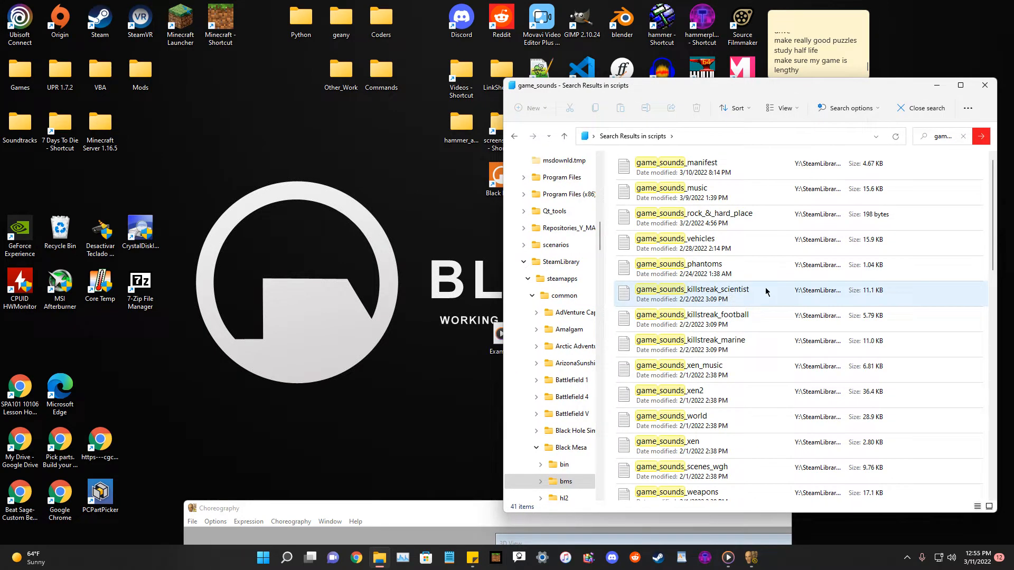
scroll(765, 288, "down", 10)
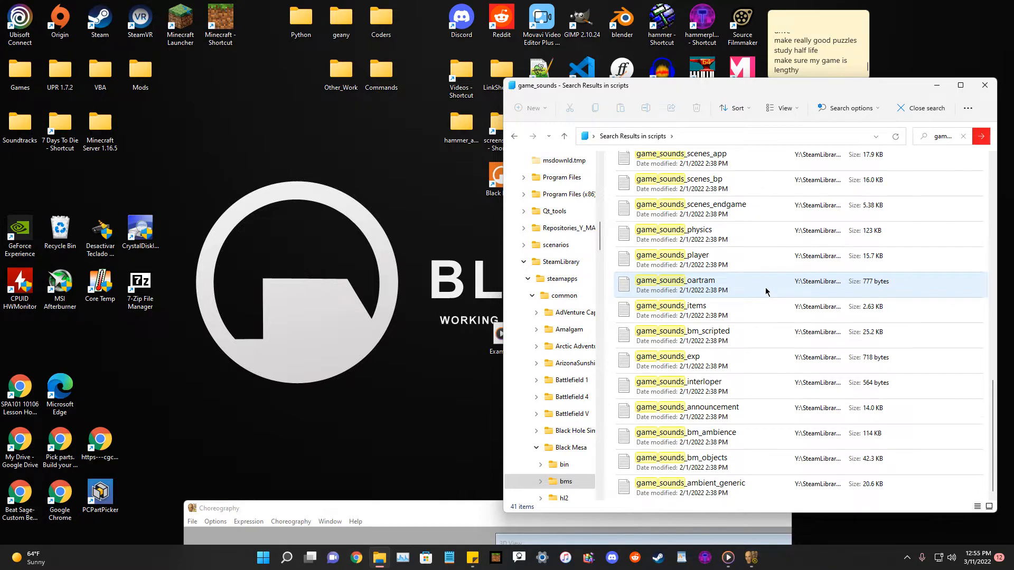
scroll(765, 288, "up", 10)
Search the scripts folder for npc_sounds files instead.
left_click(945, 139)
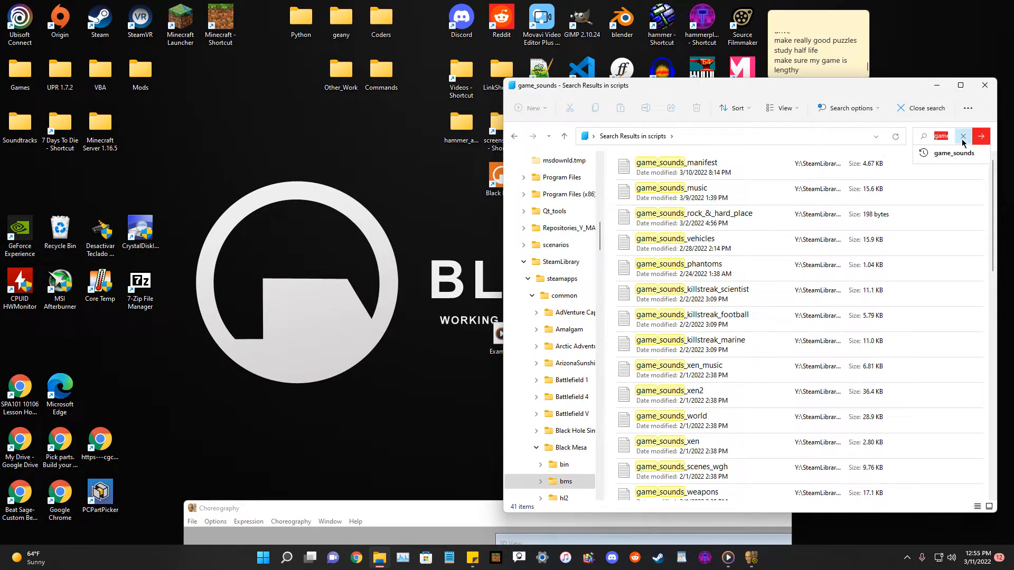
left_click(962, 137)
type("npc_s")
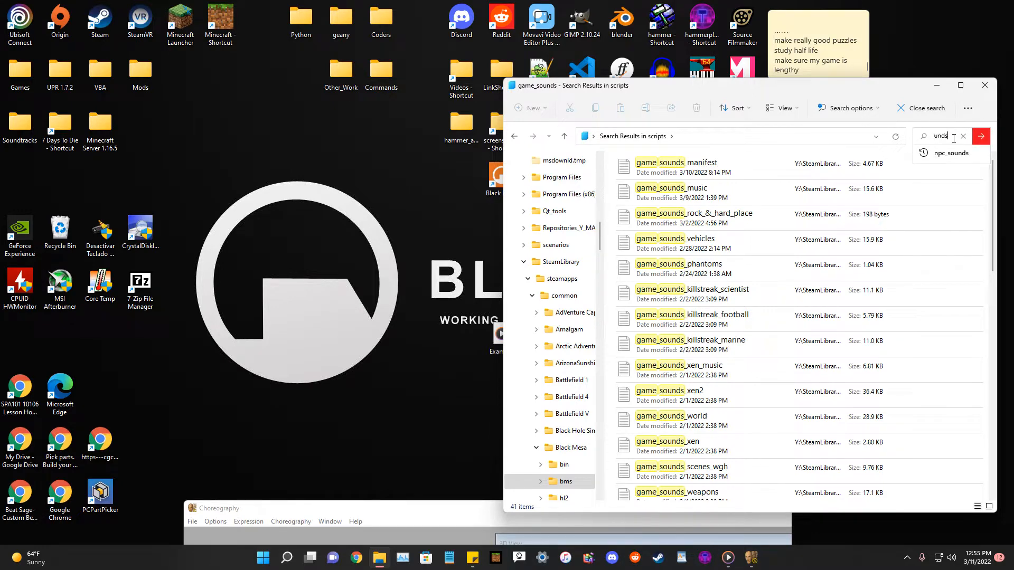
key("Return")
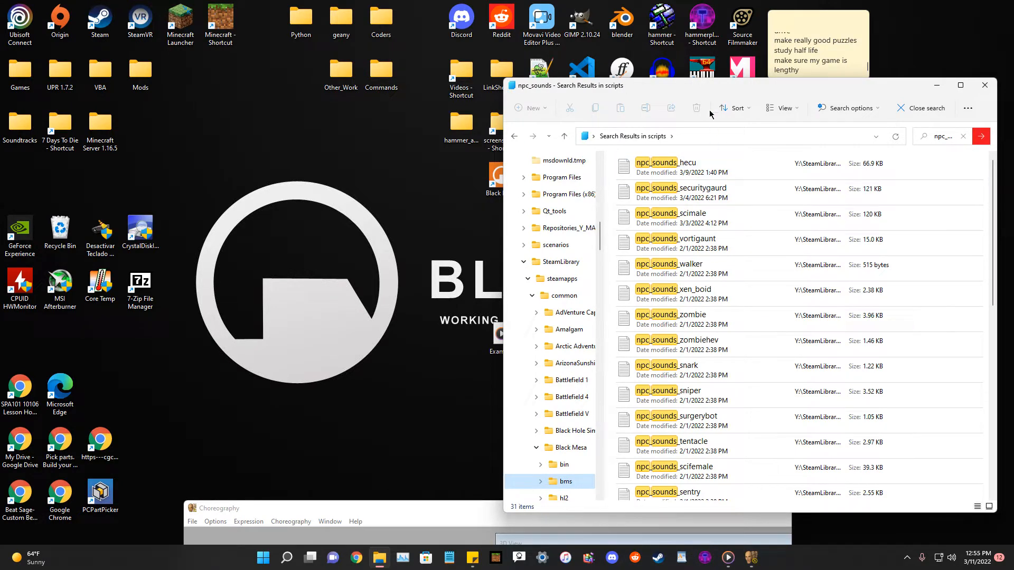
left_click_drag(711, 128, 747, 134)
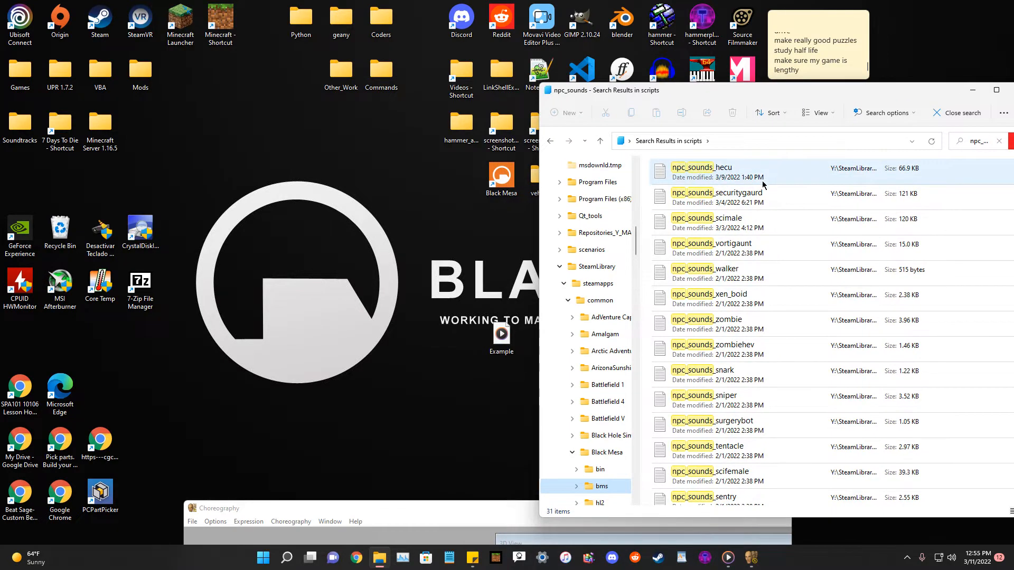
Open npc_sounds_scimale in Notepad and add a new empty line after its last sound entry.
left_click(742, 223)
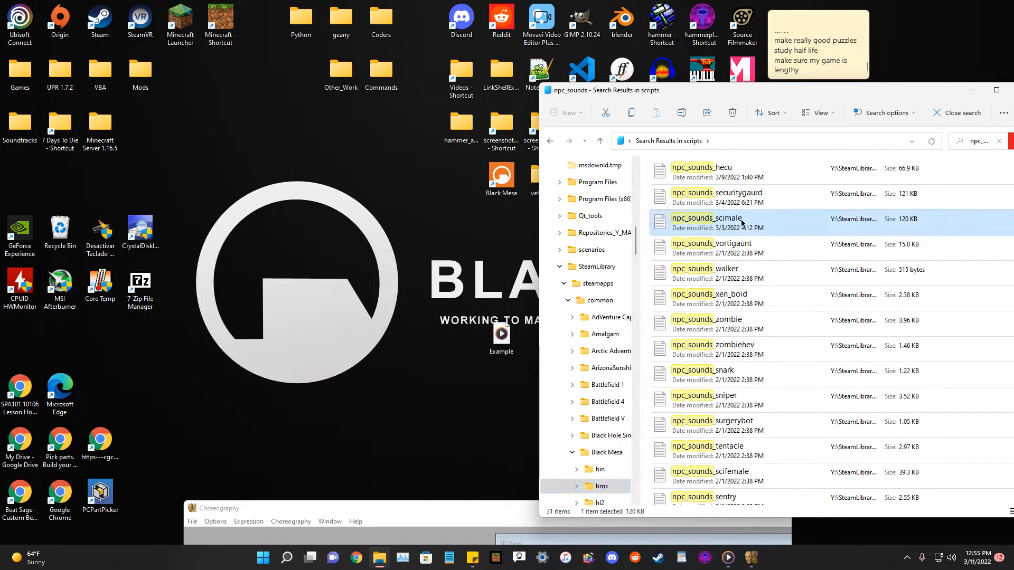
double_click(742, 223)
scroll(825, 330, "down", 10)
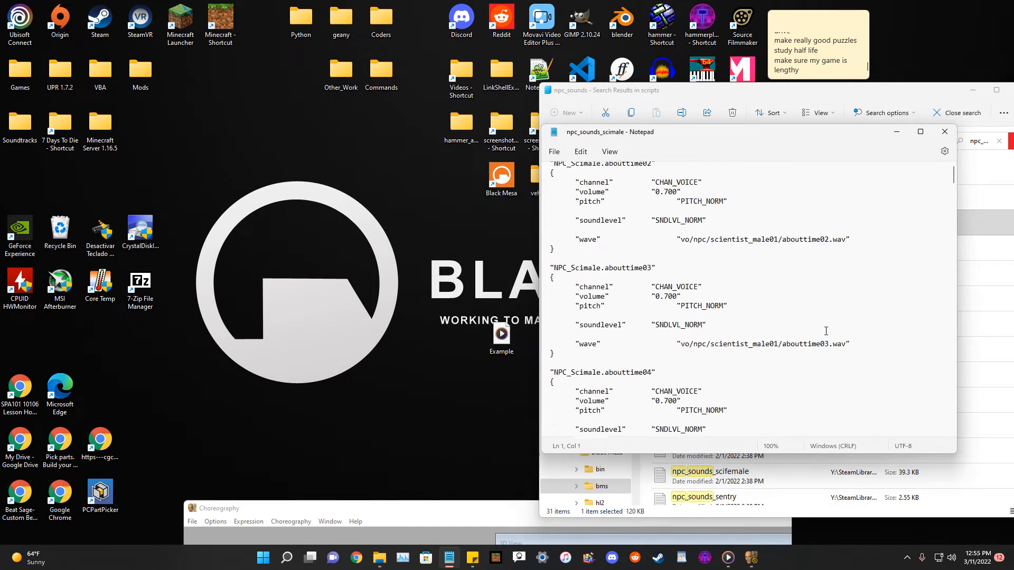
scroll(939, 192, "down", 20)
left_click_drag(953, 195, 945, 455)
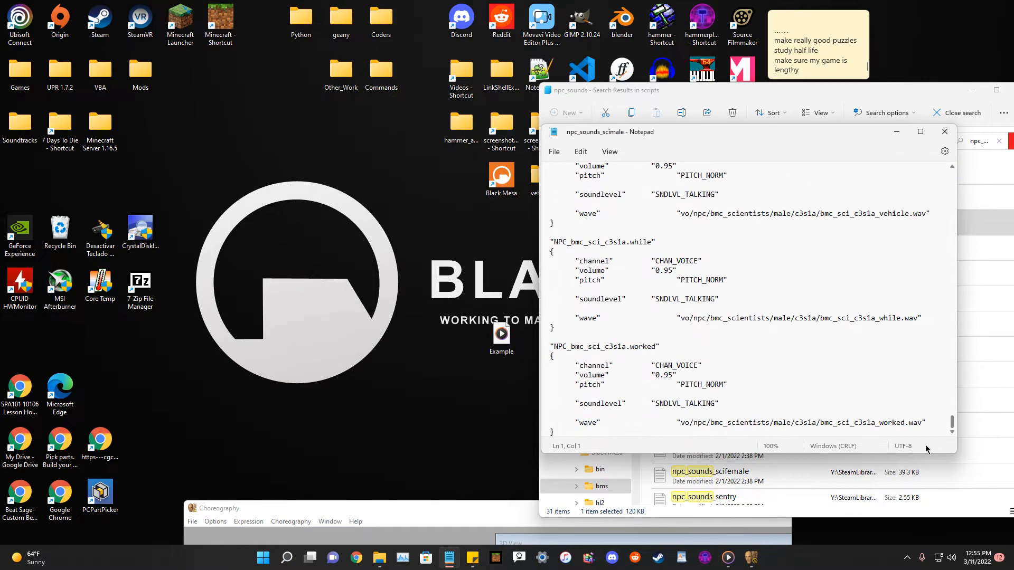
left_click(636, 430)
key("Return")
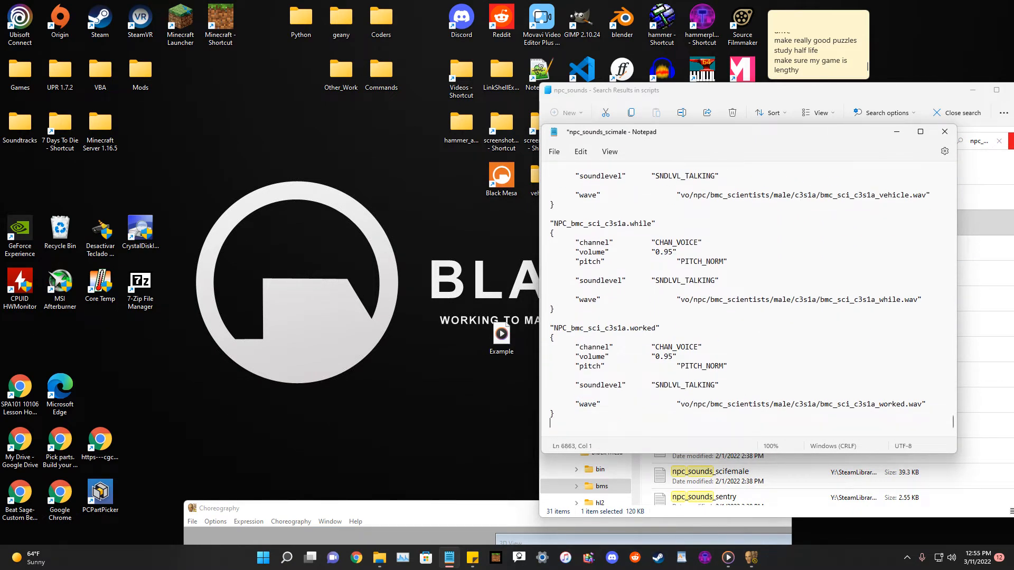
Add the comments "//Test for faceposer" and "//remove this entry" above a new entry named "NPC_bmc_sci_c3s1a.test".
type("//Test for faceposer")
key("Return")
key("Return")
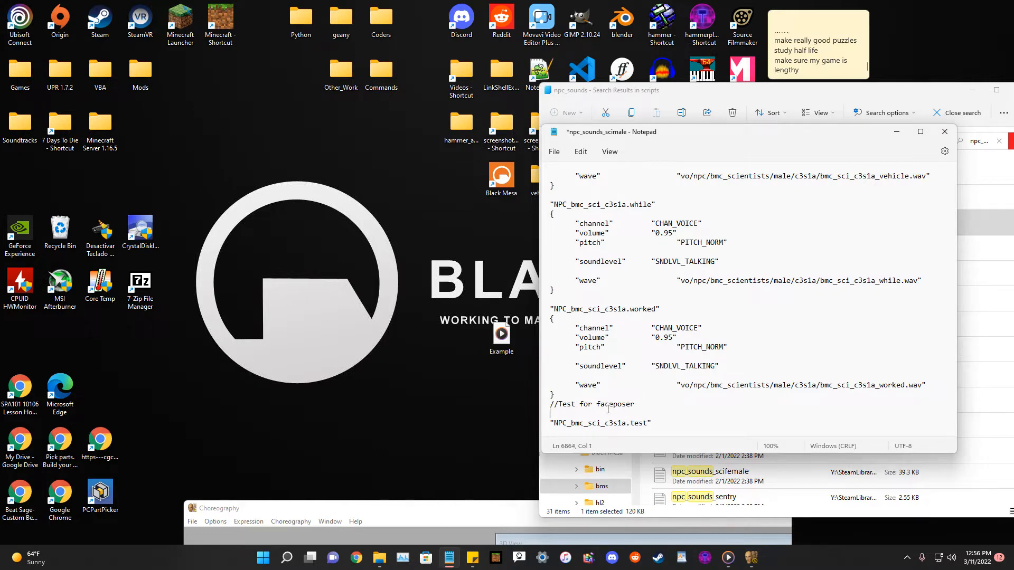
type("this entry")
key("Return")
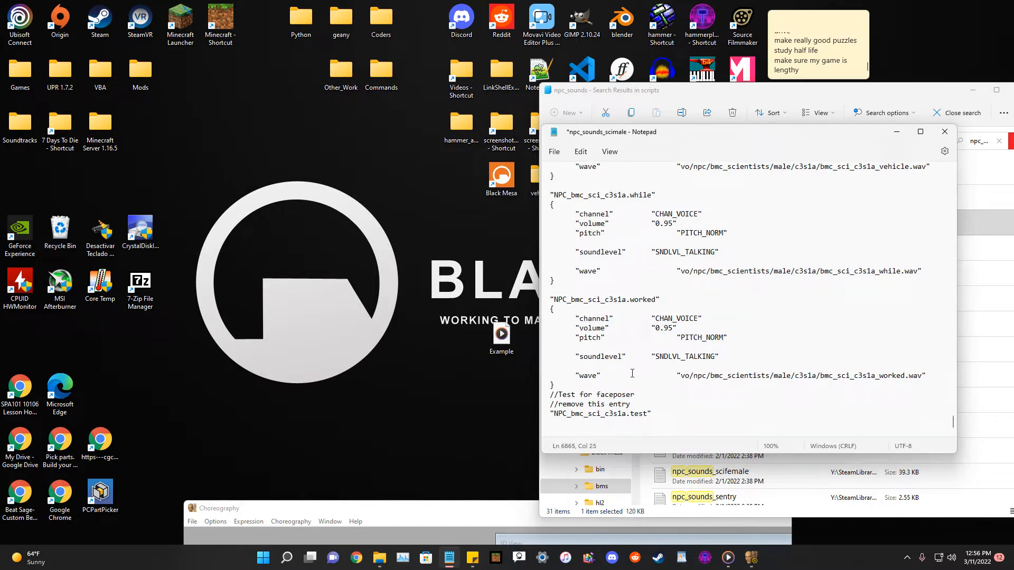
Copy the worked entry's property lines into the new test entry's braces and indent its channel line.
left_click_drag(567, 413, 552, 413)
left_click(569, 415)
left_click_drag(570, 414, 647, 415)
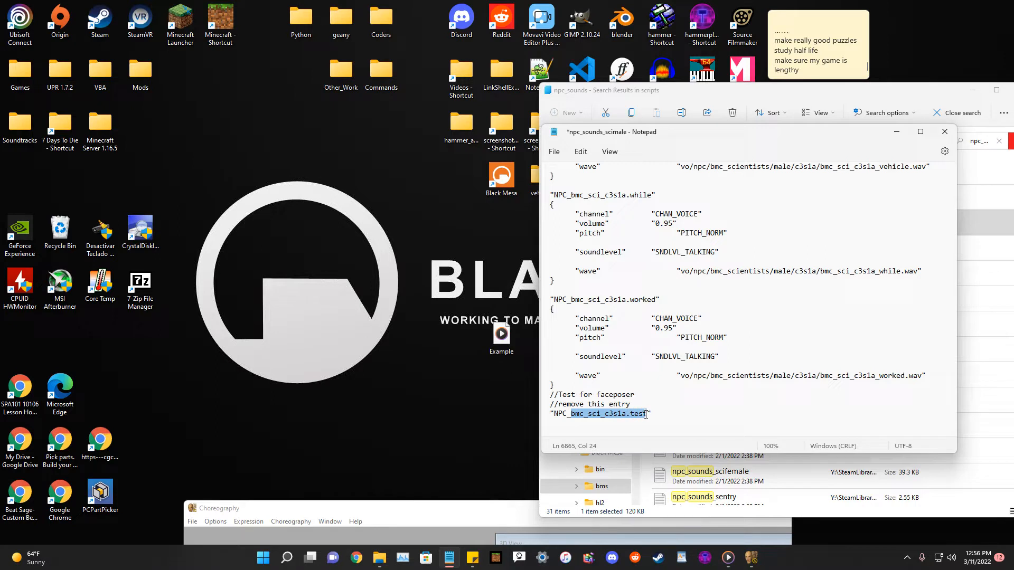
left_click(650, 414)
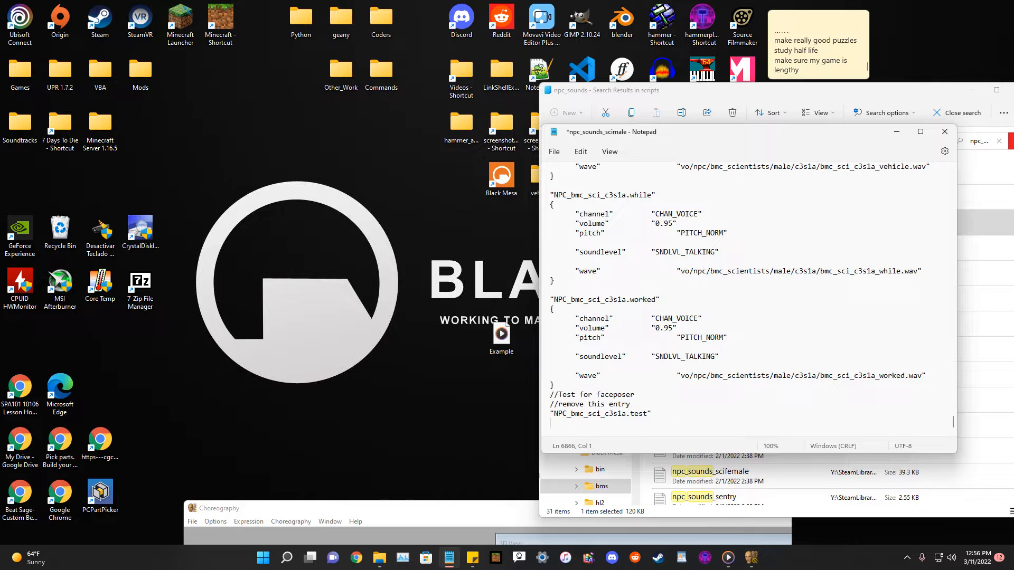
scroll(663, 389, "up", 1)
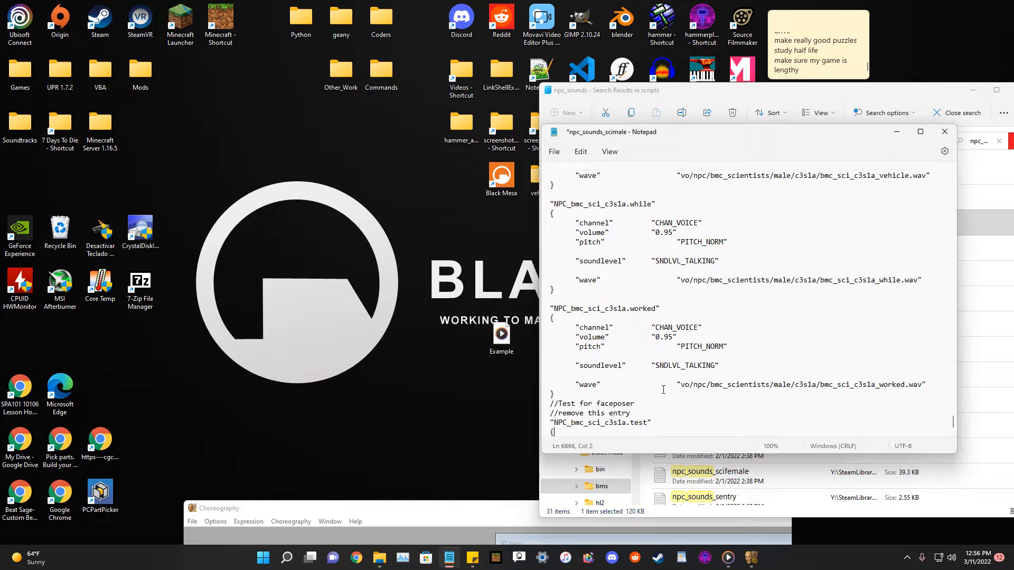
left_click_drag(576, 326, 609, 393)
key("ctrl+c")
left_click(582, 435)
key("Return")
key("ctrl+v")
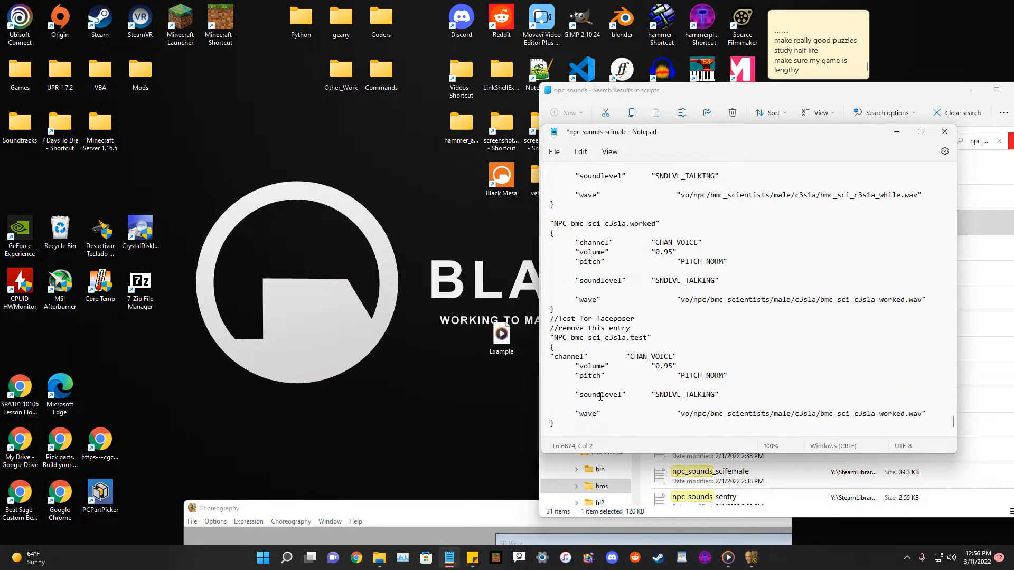
left_click_drag(545, 358, 548, 365)
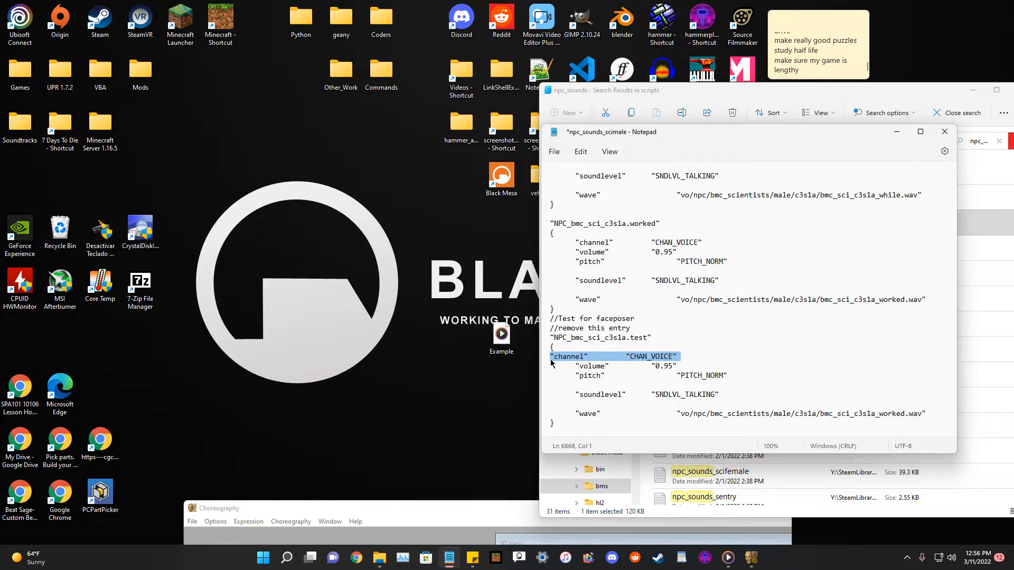
left_click(550, 359)
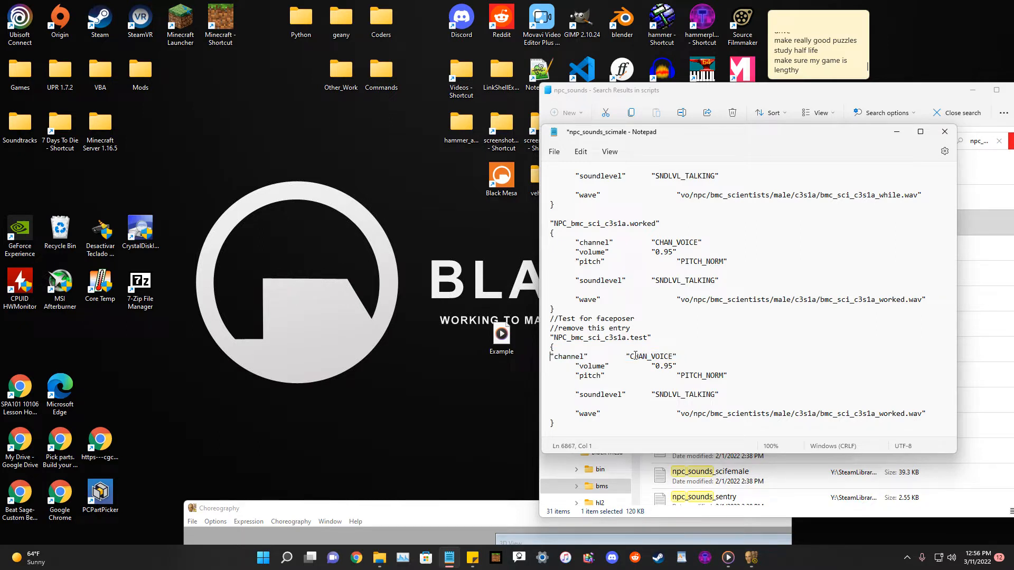
key("Tab")
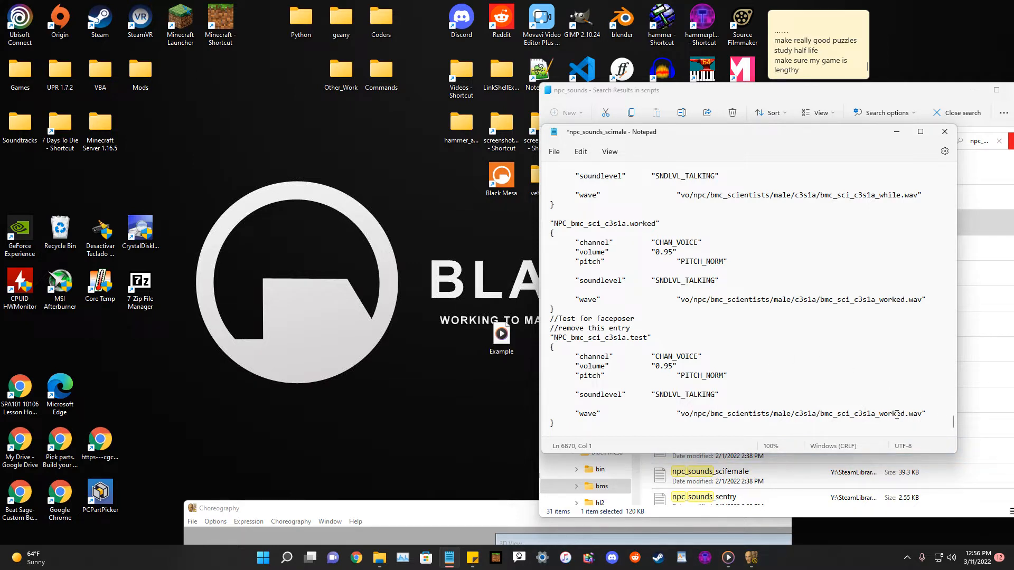
Add a "//c3s1a" label framed by asterisk comment lines below the "//bmc begins here" comment.
left_click_drag(900, 413, 820, 413)
left_click(870, 413)
scroll(763, 351, "up", 18)
scroll(762, 351, "down", 11)
scroll(762, 351, "down", 6)
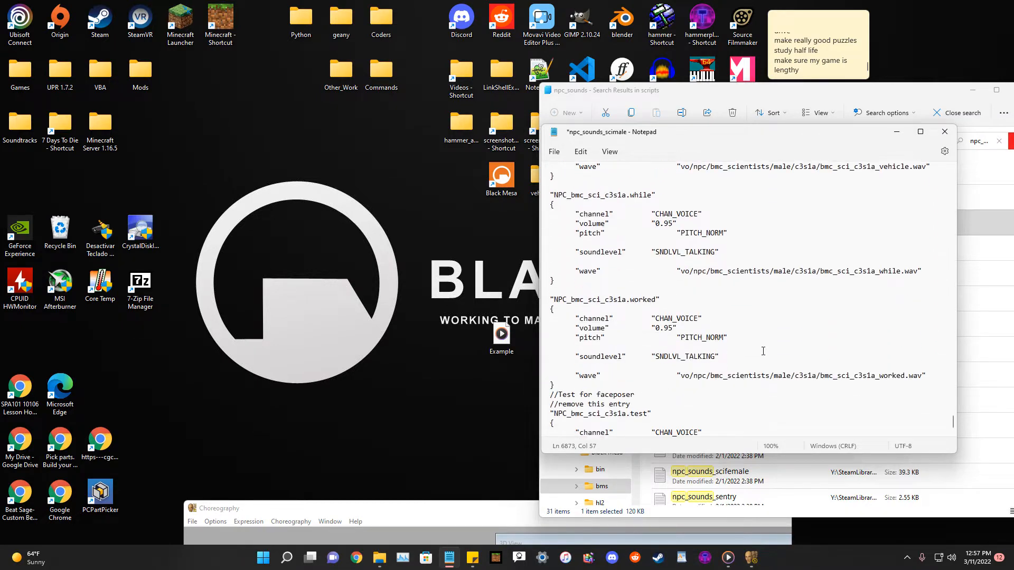
scroll(762, 351, "up", 20)
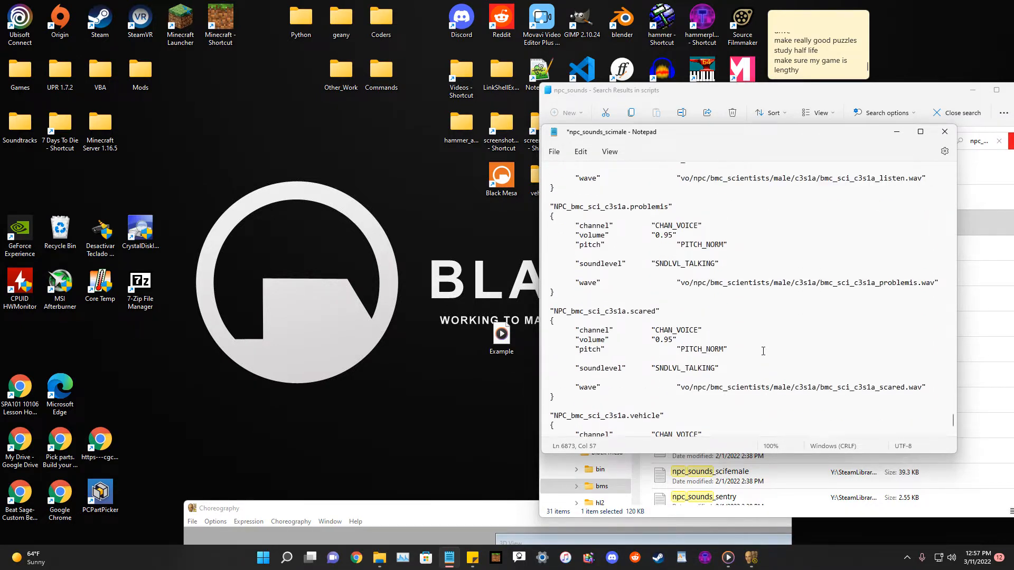
scroll(762, 351, "up", 12)
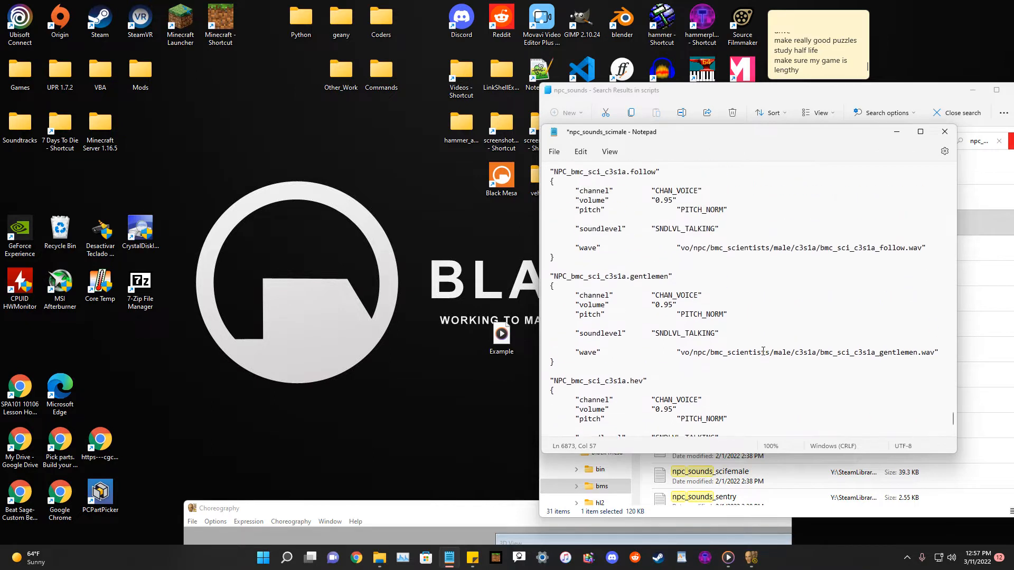
scroll(763, 351, "up", 10)
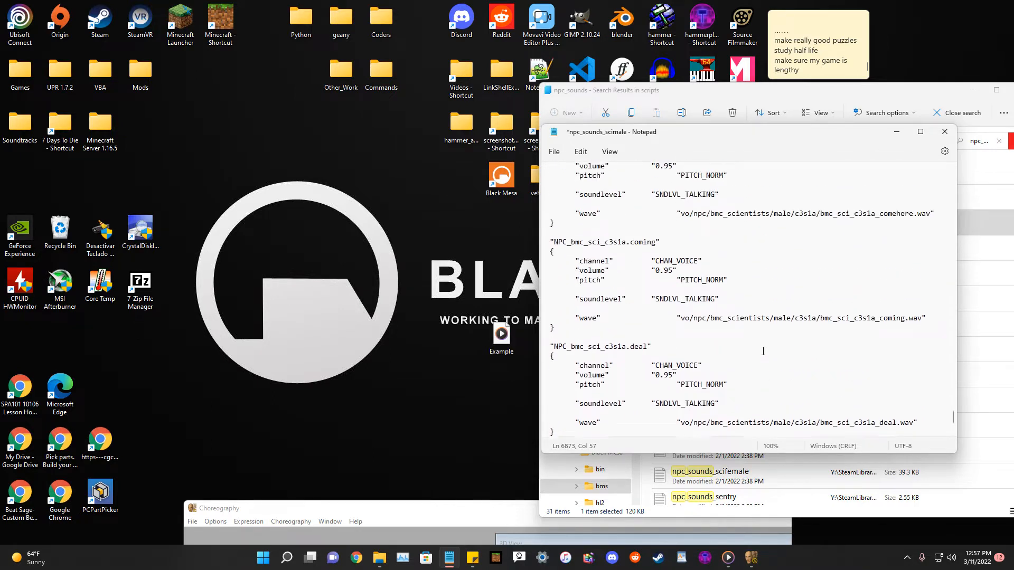
scroll(762, 351, "up", 4)
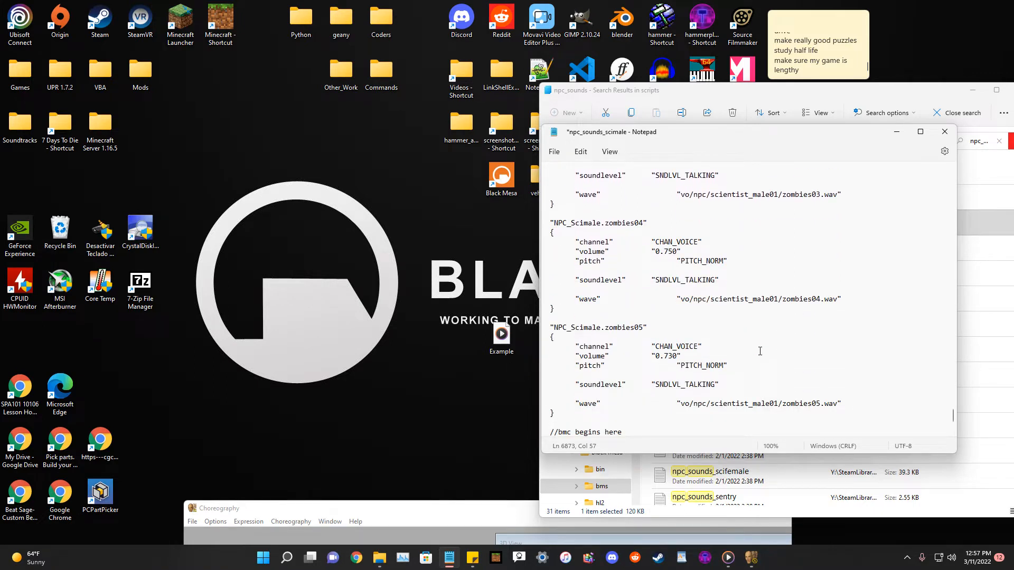
scroll(760, 351, "down", 4)
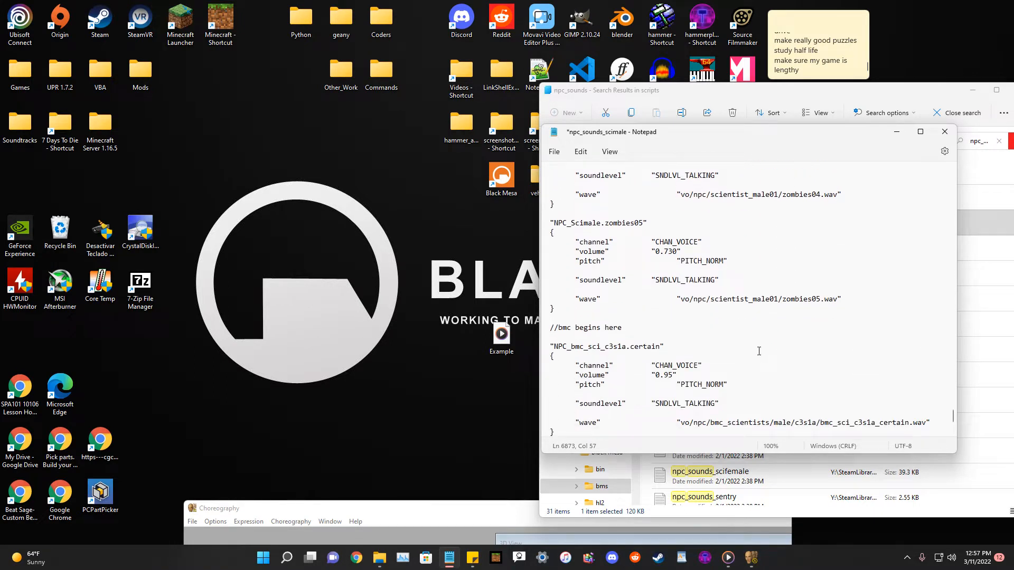
scroll(759, 351, "down", 4)
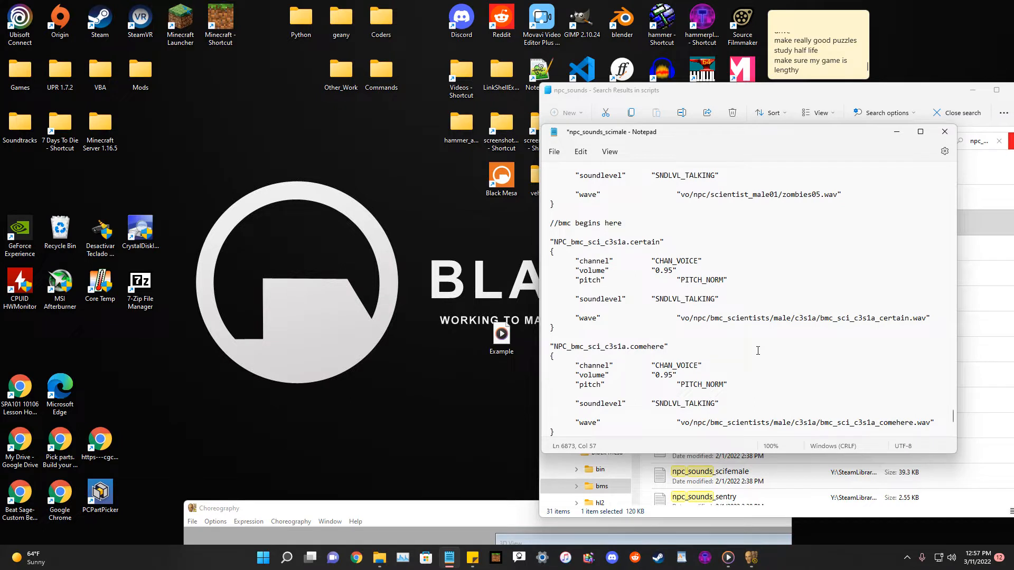
left_click(575, 230)
type("//c3s1a")
left_click(632, 224)
key("Return")
type("//****************")
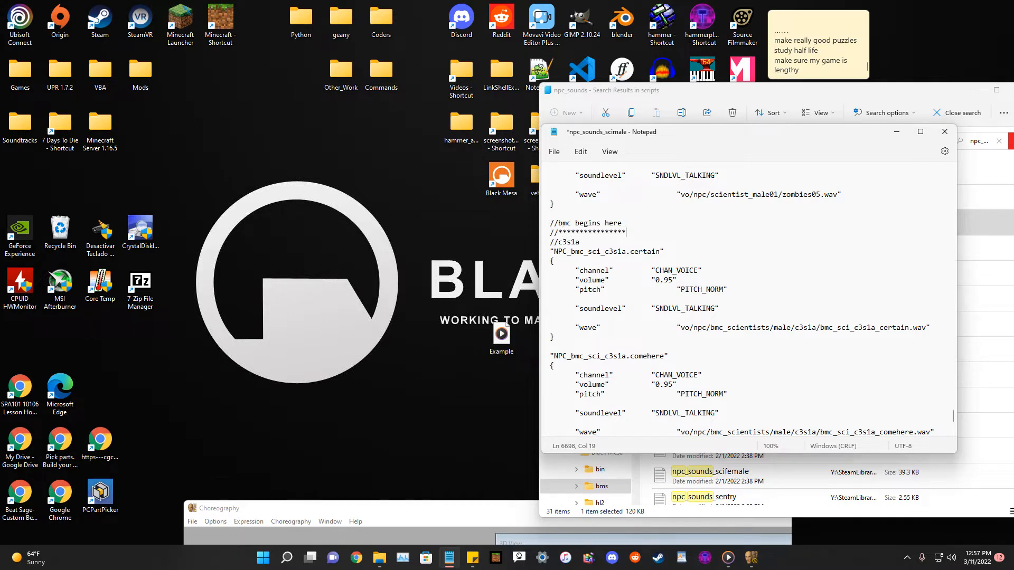
key("Return")
type("/")
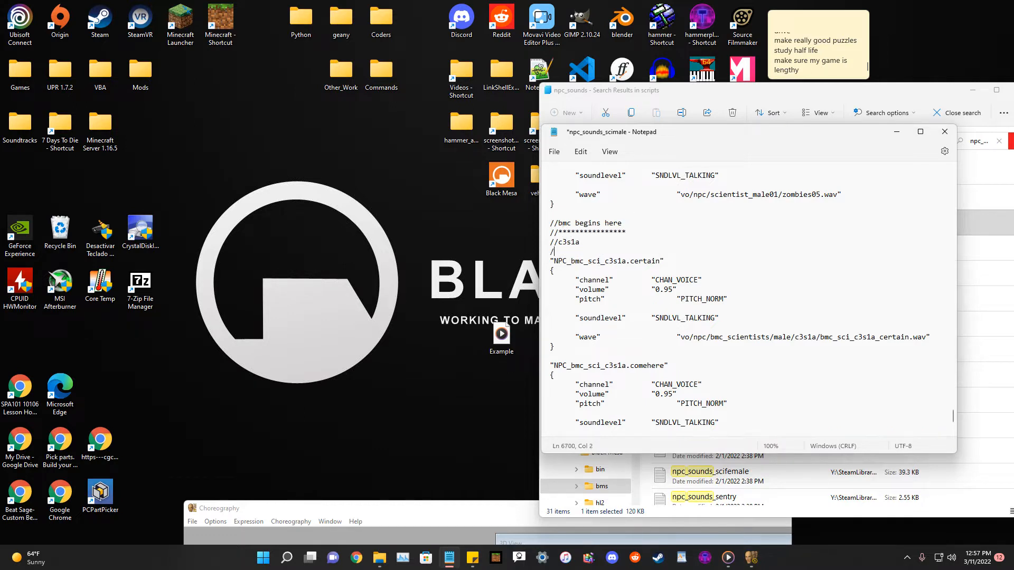
type("/****************")
Copy the asterisk-framed label block and paste it above the test entry's comments.
scroll(643, 296, "down", 20)
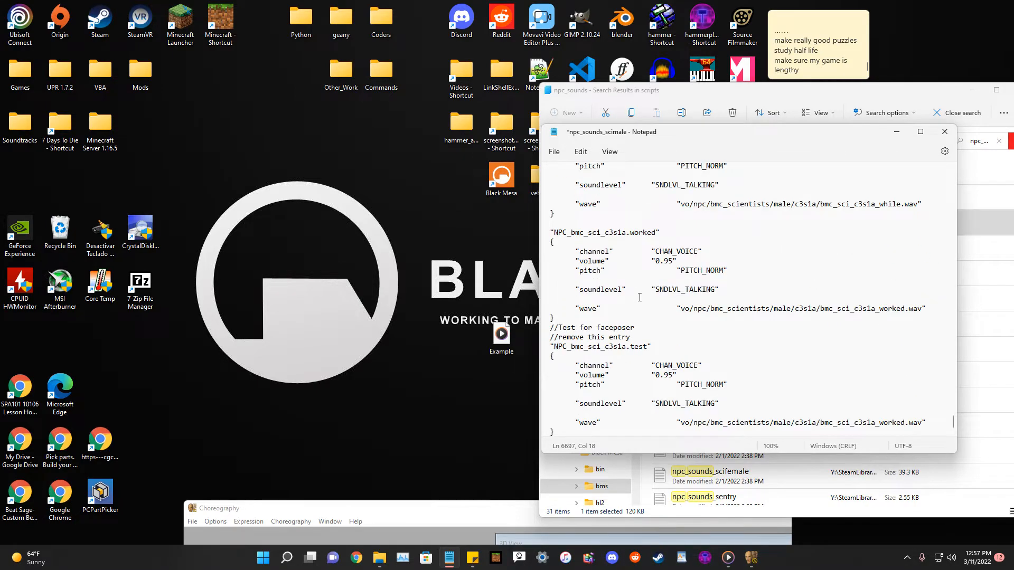
scroll(640, 297, "down", 20)
scroll(642, 297, "up", 20)
scroll(641, 296, "down", 20)
scroll(641, 296, "up", 20)
scroll(640, 296, "up", 8)
left_click_drag(640, 316, 546, 296)
key("ctrl+c")
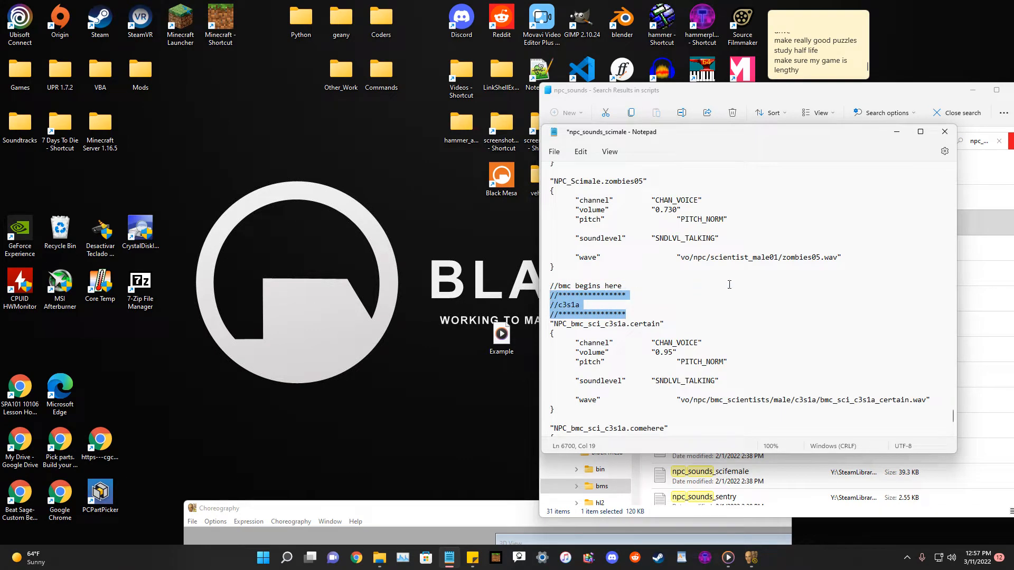
scroll(727, 284, "down", 10)
left_click(639, 324)
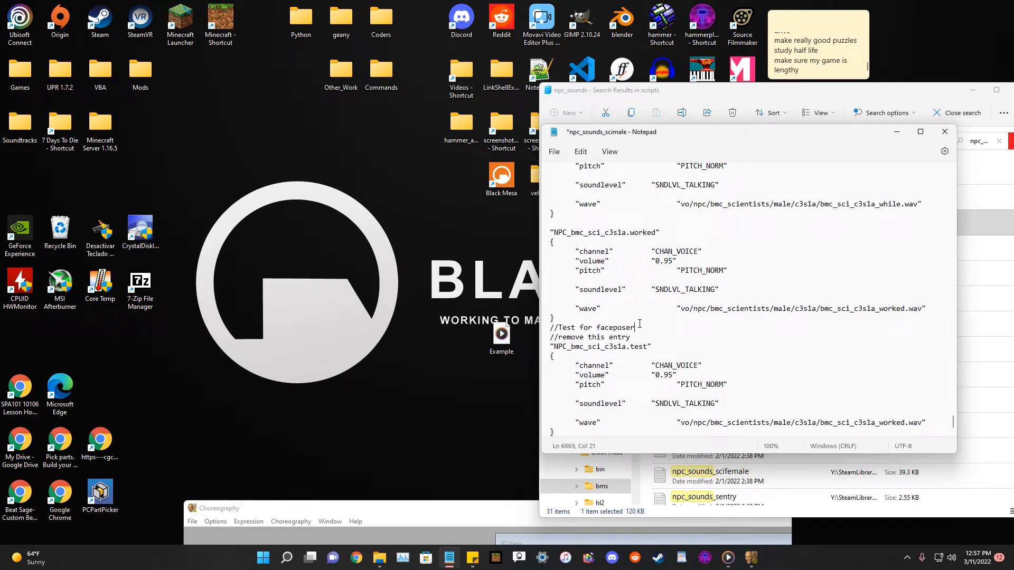
key("Return")
key("ctrl+v")
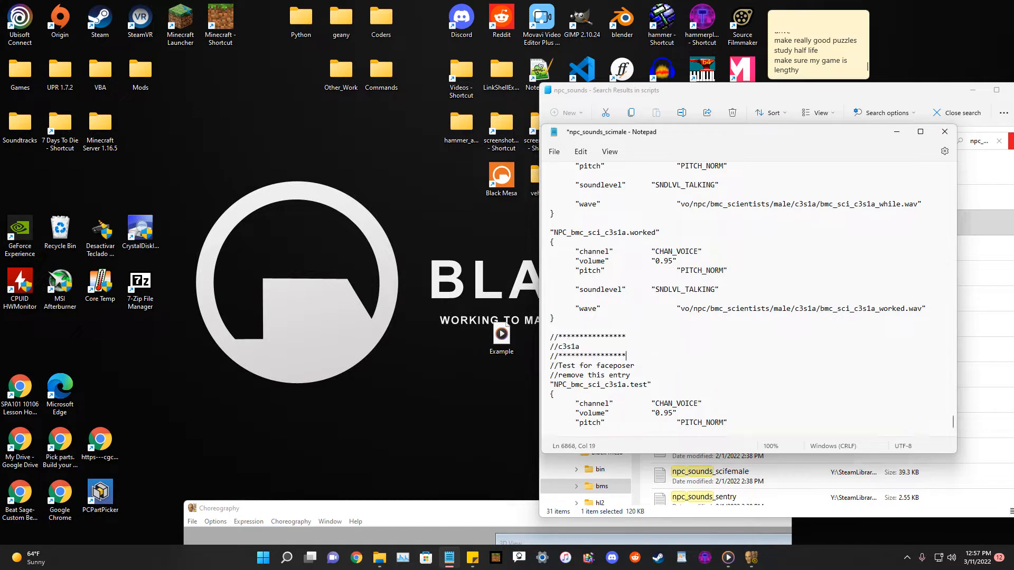
Rename the pasted block's label to TEST_REMOVE.
double_click(568, 348)
type("TEST_REMOVE")
left_click(631, 374)
scroll(768, 305, "down", 1)
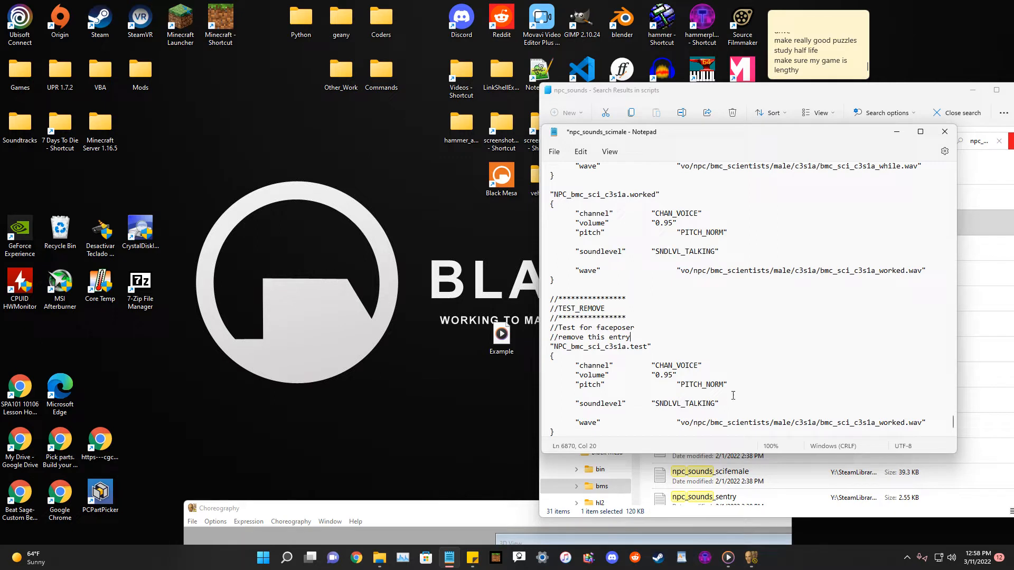
Remove the c3s1a folder from the test entry's wave path.
double_click(813, 423)
key("BackSpace")
key("BackSpace")
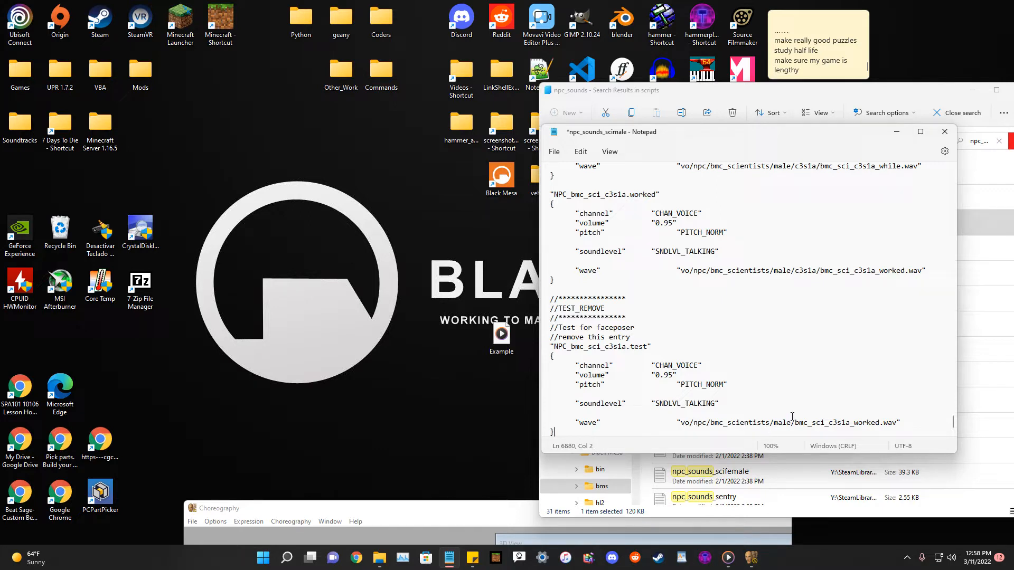
left_click_drag(794, 422, 844, 424)
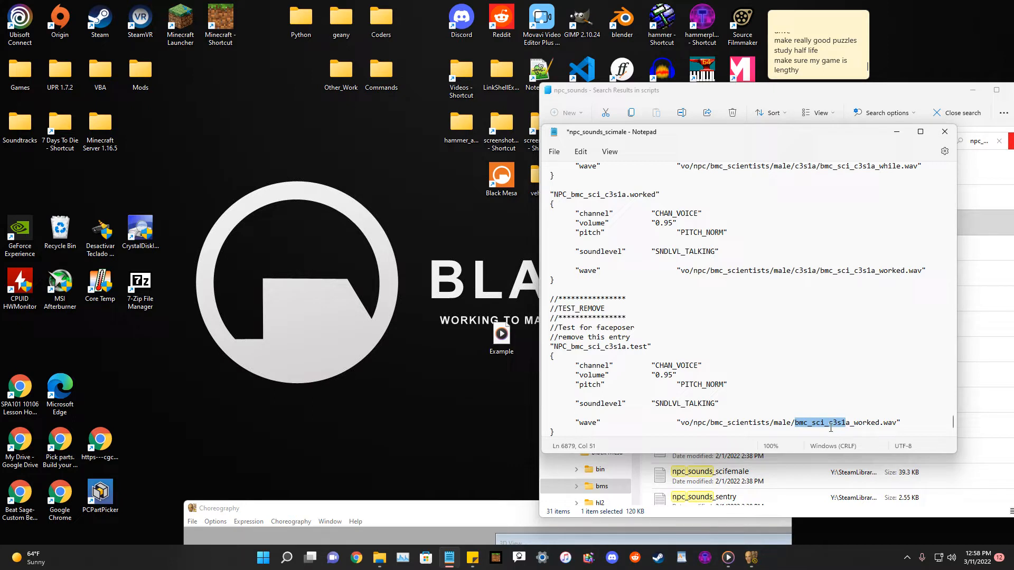
left_click(830, 429)
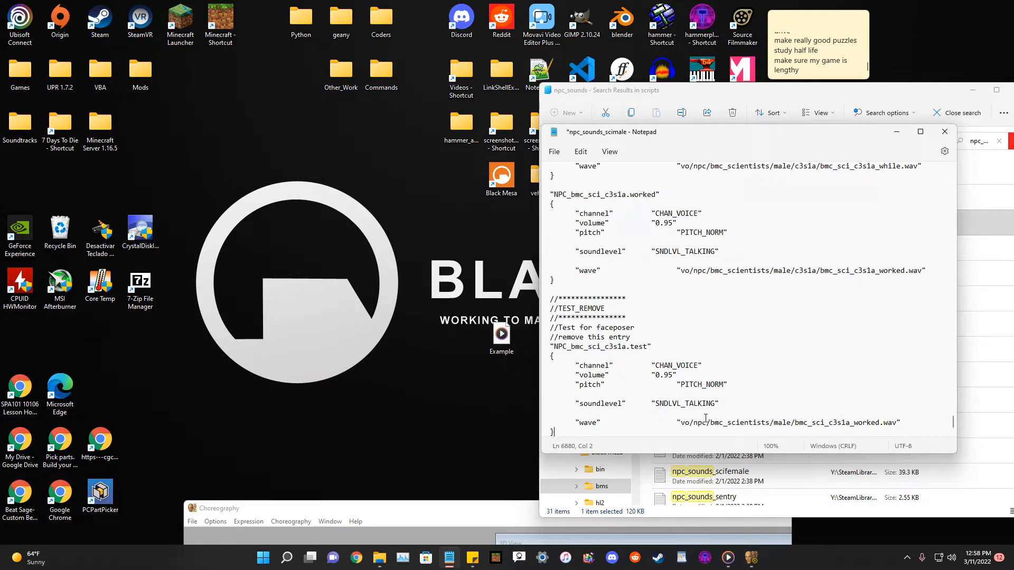
left_click_drag(686, 419, 891, 422)
left_click(890, 424)
left_click_drag(553, 346, 648, 346)
left_click(648, 346)
left_click_drag(677, 422, 864, 425)
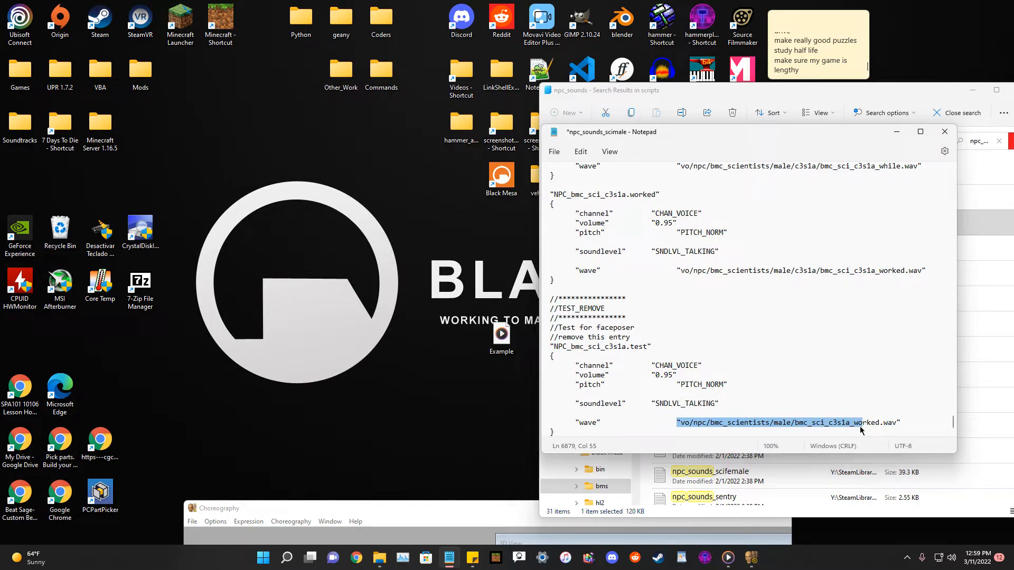
Change the wave file name in the test entry's path to Example.wav.
left_click(846, 424)
left_click_drag(880, 424, 794, 423)
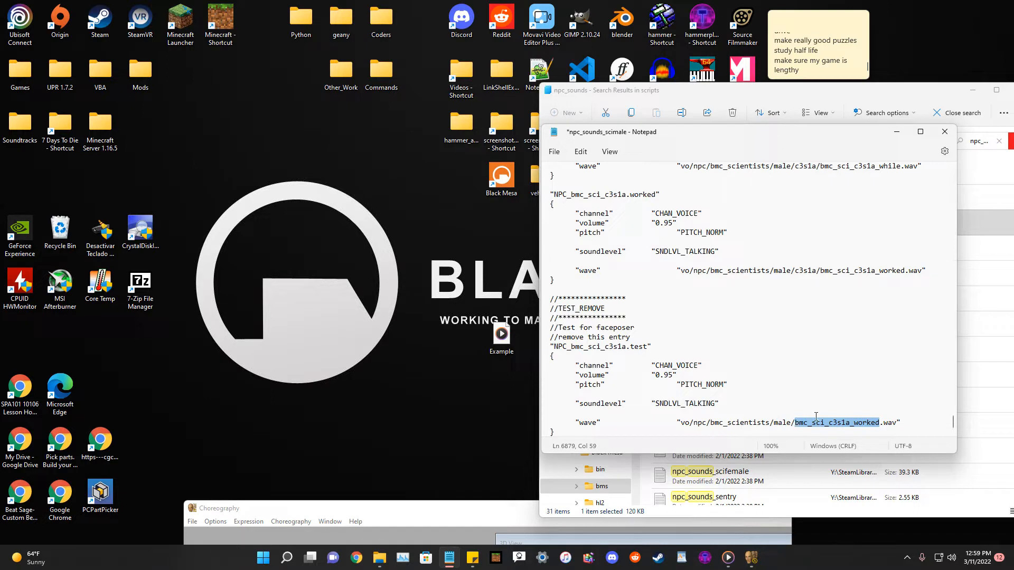
key("BackSpace")
type("Example")
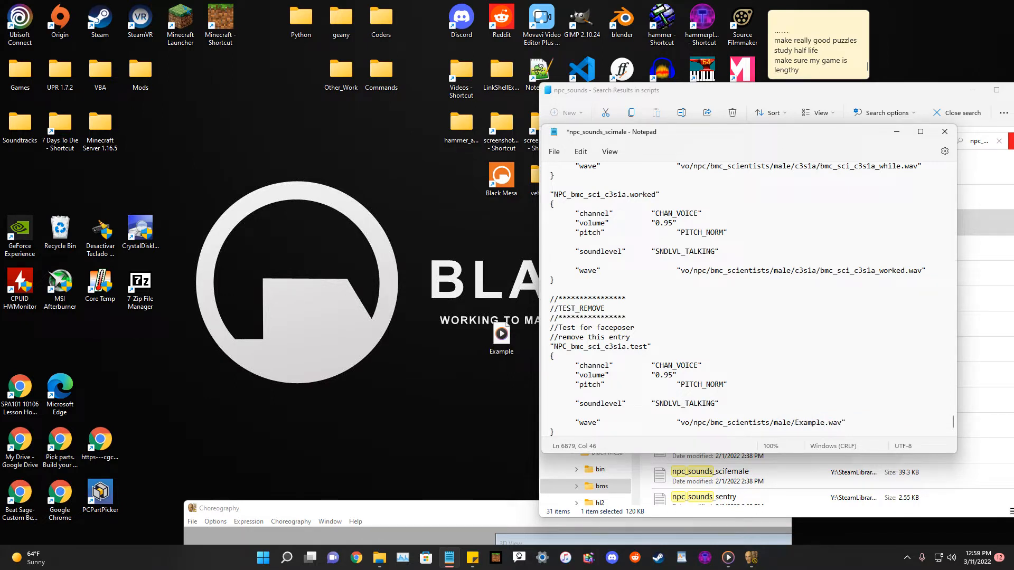
Rename the test entry to NPC_bmc_sci_Example.test.
left_click(624, 347)
key("BackSpace")
key("BackSpace")
key("BackSpace")
key("BackSpace")
key("BackSpace")
type("Example")
Add a closing brace at the end of the file and save the script.
left_click(572, 434)
left_click_drag(662, 135, 660, 148)
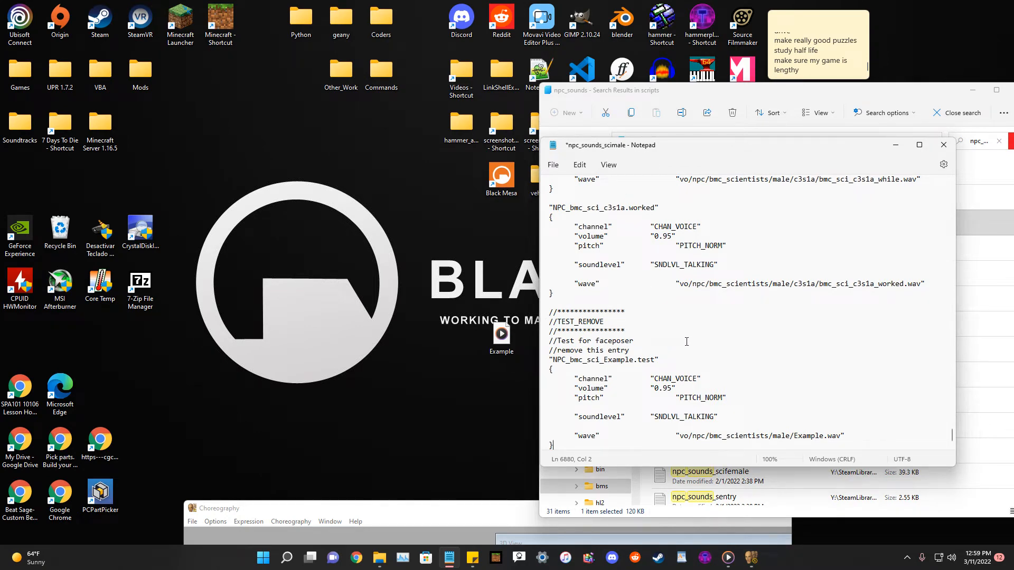
key("Return")
key("Return")
type("}")
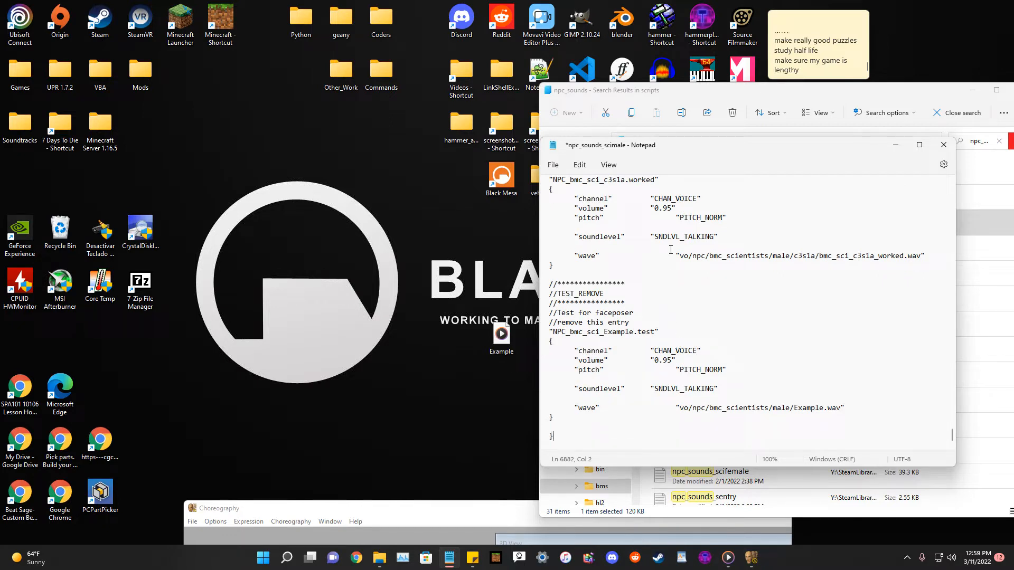
left_click(553, 164)
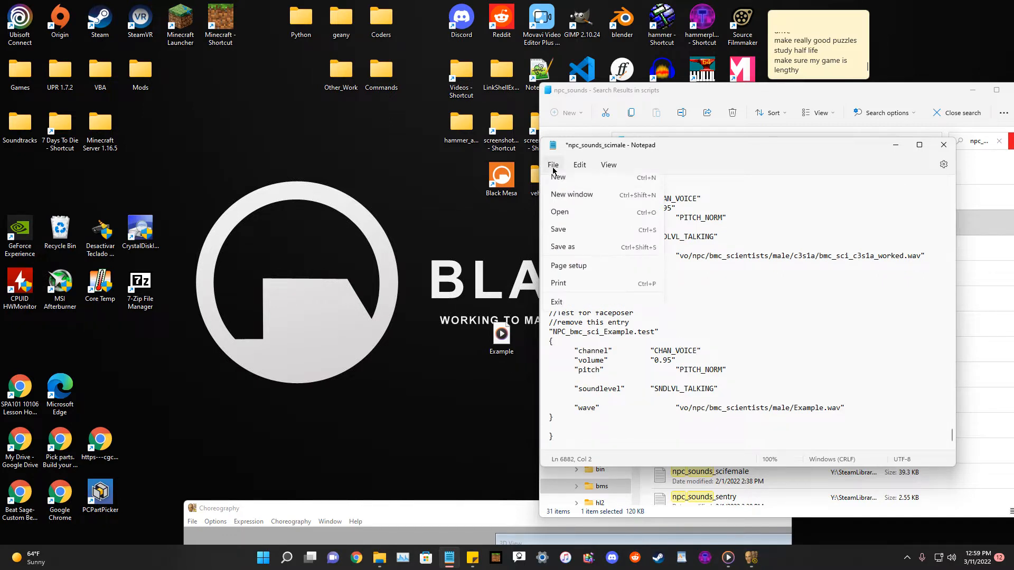
left_click(573, 235)
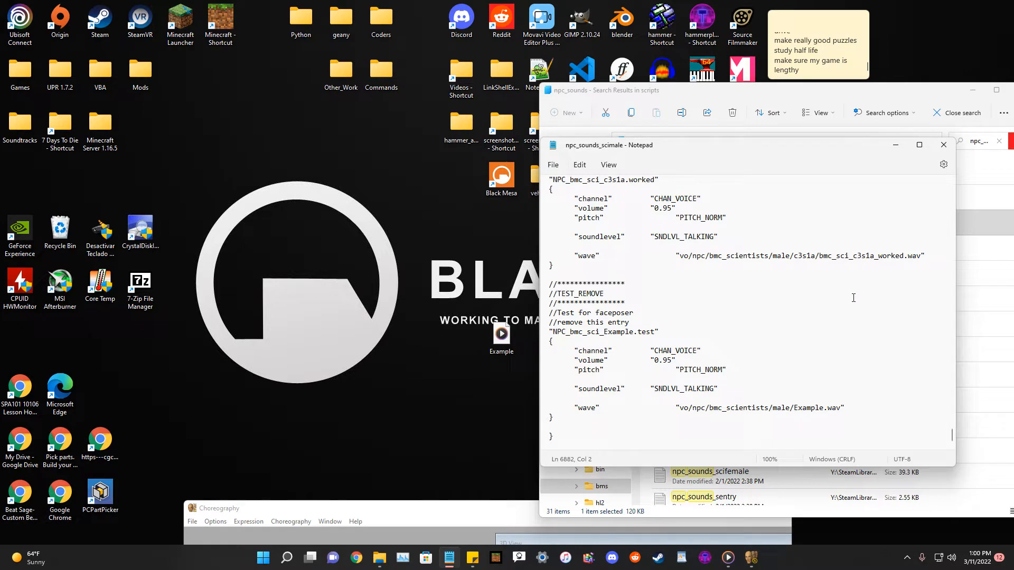
Close the scimale script, search the scripts folder for manifest, and open game_sounds_manifest.
left_click(943, 144)
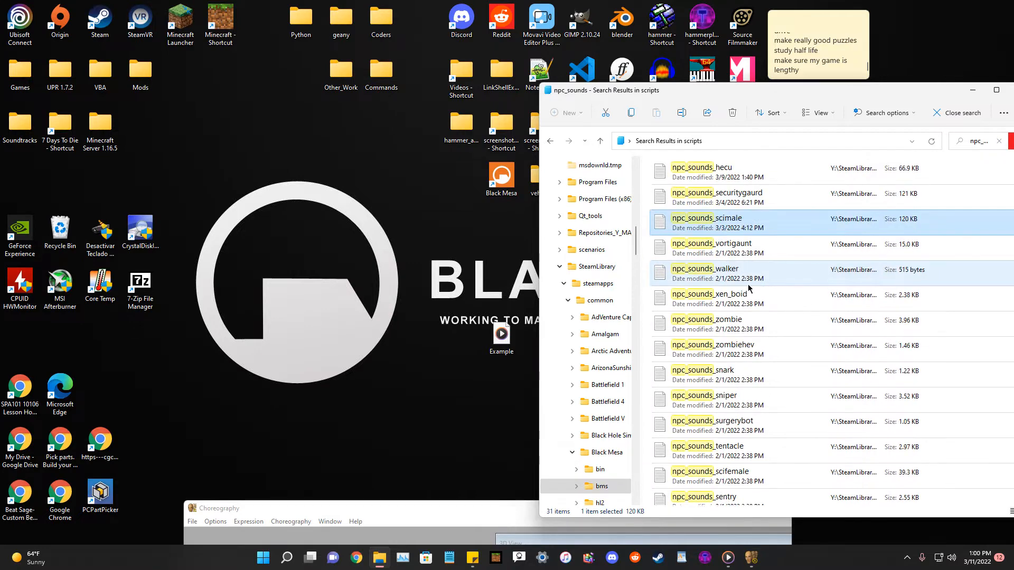
left_click(999, 141)
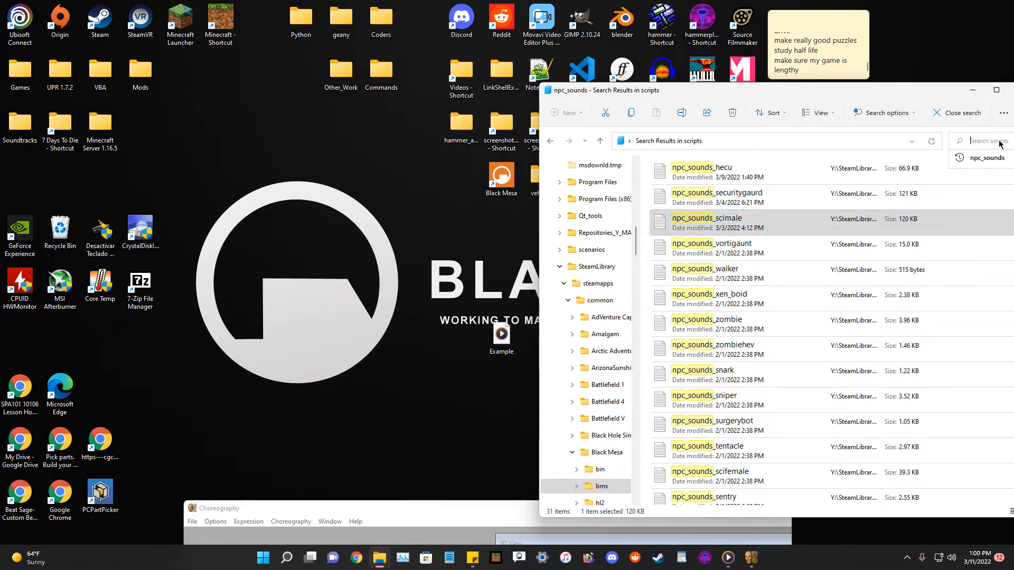
type("manifest")
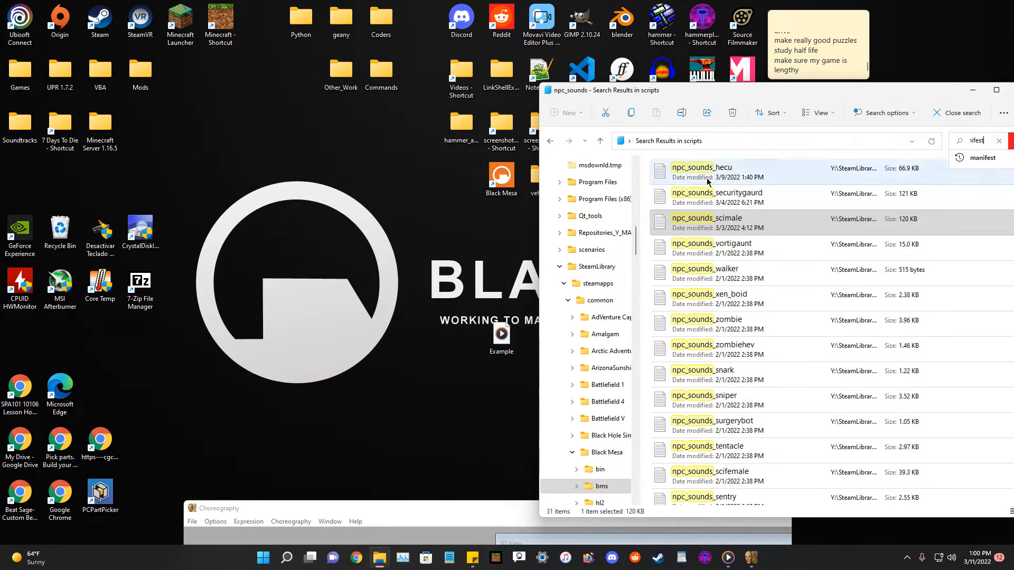
key("Return")
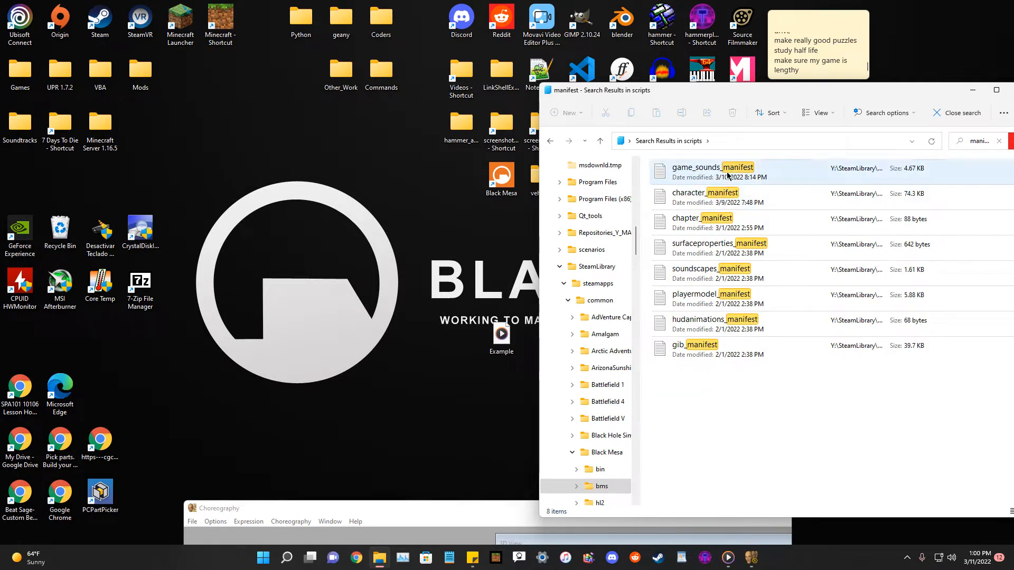
double_click(727, 176)
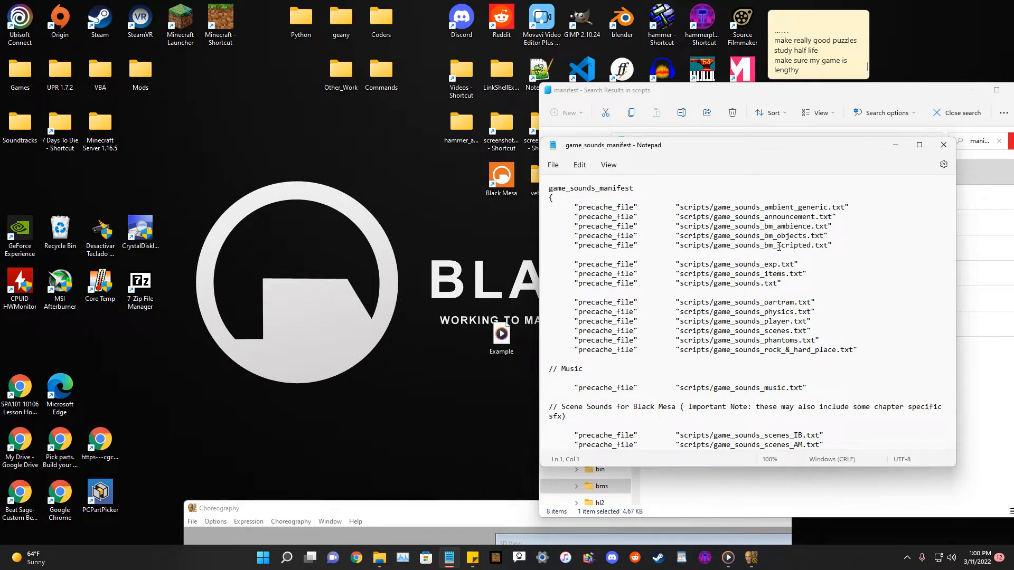
Find scimale in the manifest to locate the npc_sounds_scimale precache entry.
left_click(778, 246)
key("ctrl+f")
type("scimale")
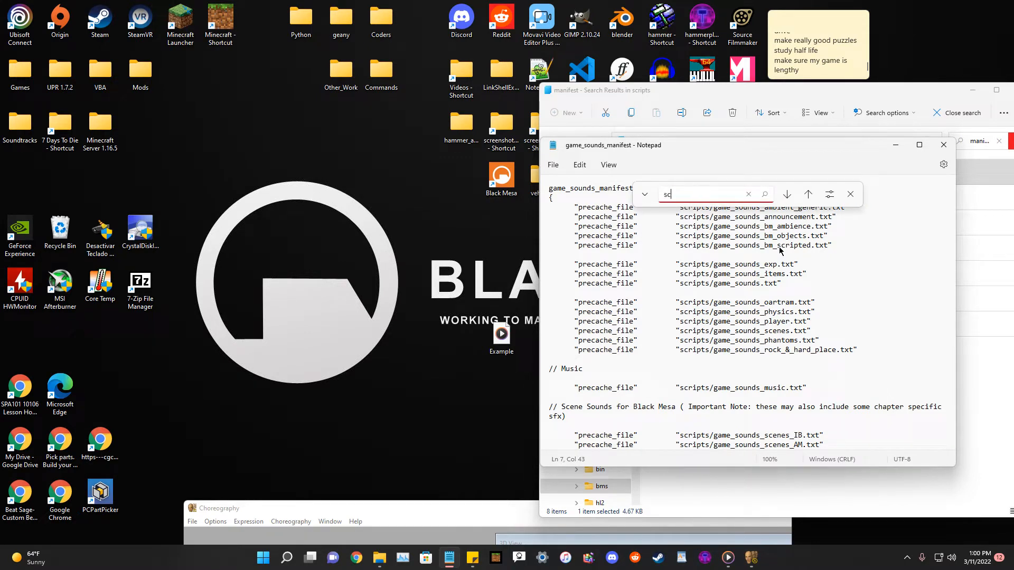
key("Return")
scroll(634, 338, "down", 4)
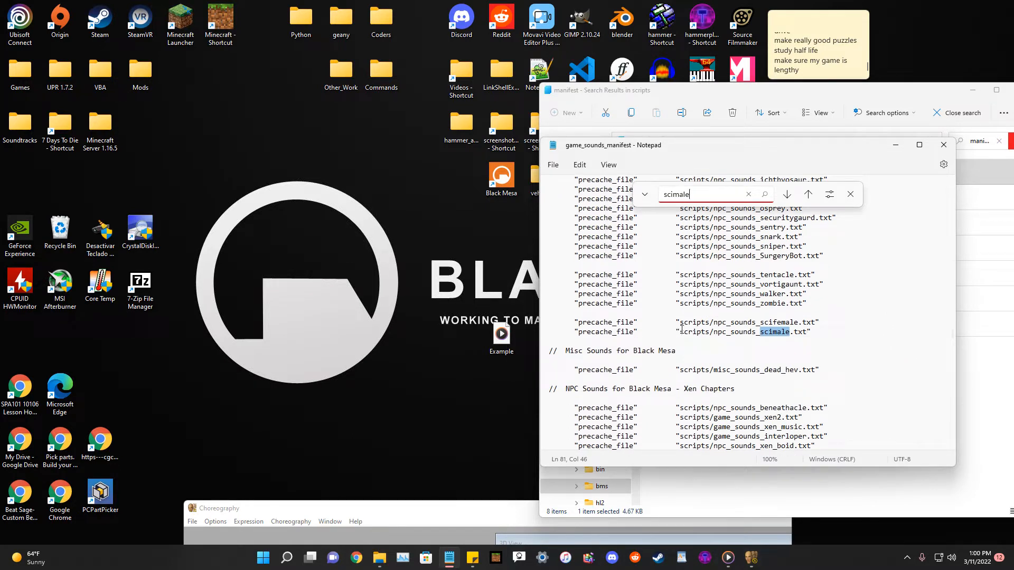
left_click(811, 332)
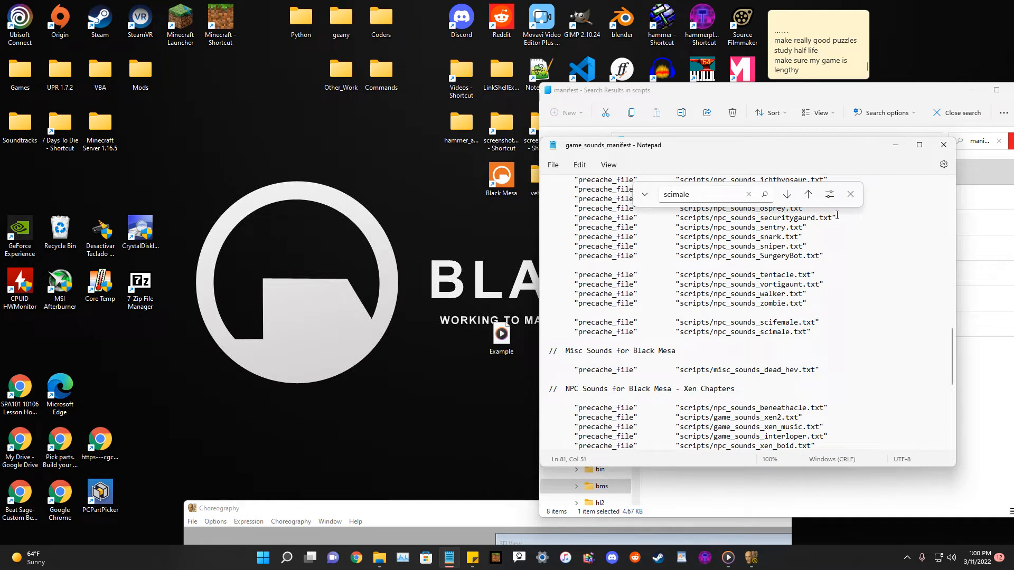
left_click(849, 195)
Scroll through the manifest's precache file sections to examine how entries are grouped.
triple_click(822, 330)
left_click(857, 324)
scroll(866, 294, "down", 9)
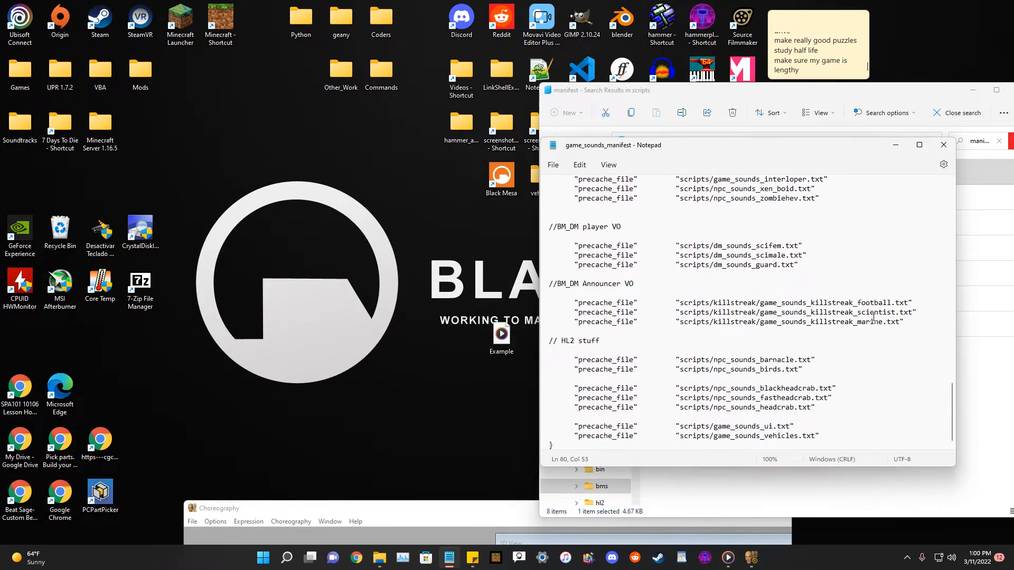
scroll(781, 425, "up", 11)
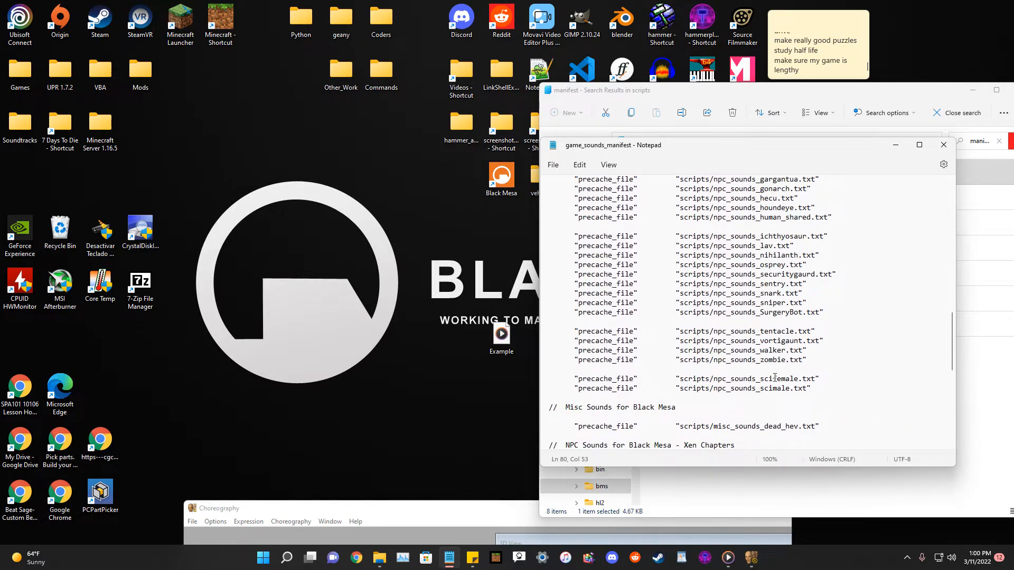
scroll(774, 378, "down", 11)
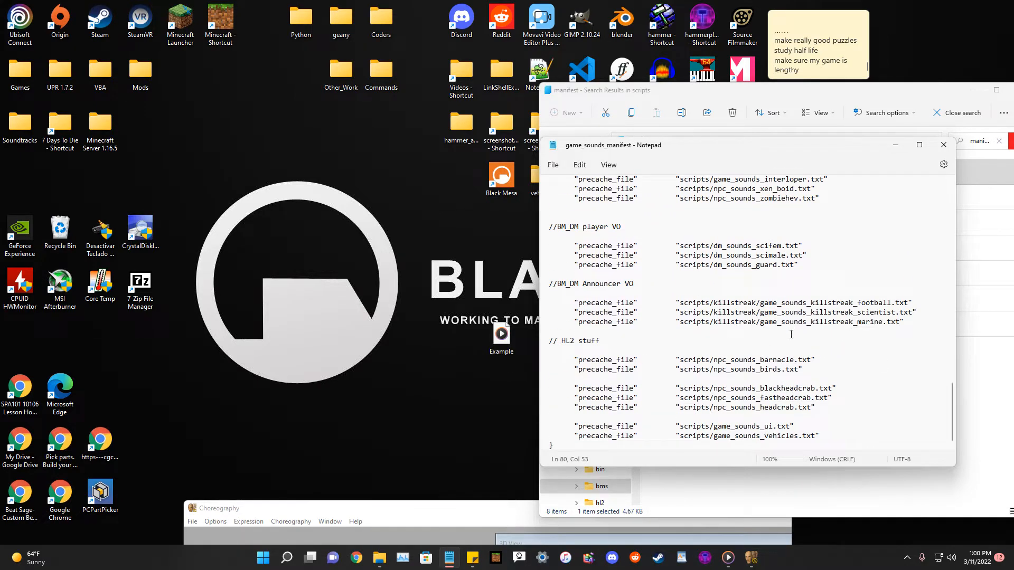
scroll(791, 334, "up", 15)
scroll(788, 337, "up", 7)
scroll(788, 337, "up", 4)
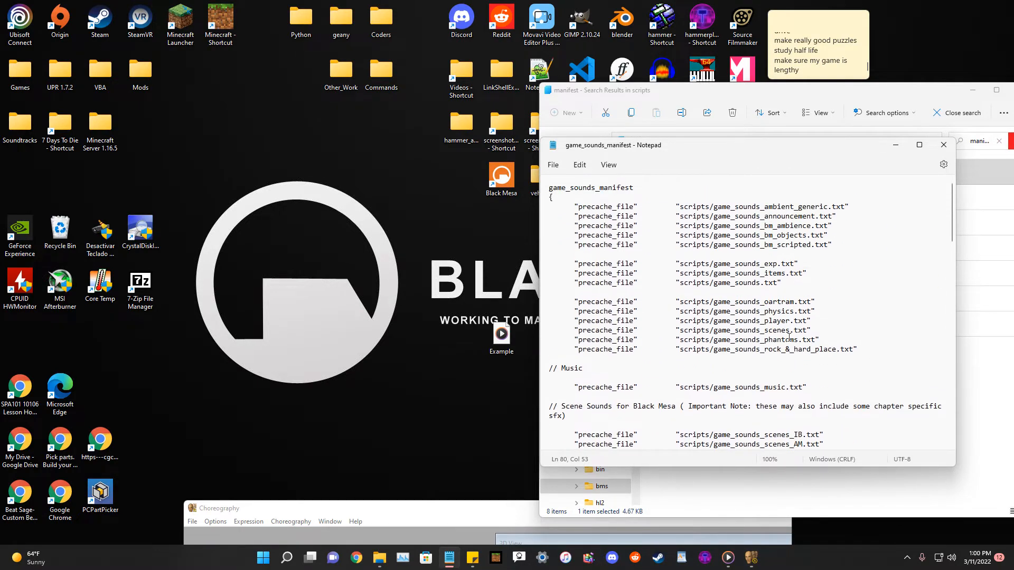
scroll(788, 337, "down", 12)
scroll(787, 338, "up", 4)
scroll(787, 338, "down", 12)
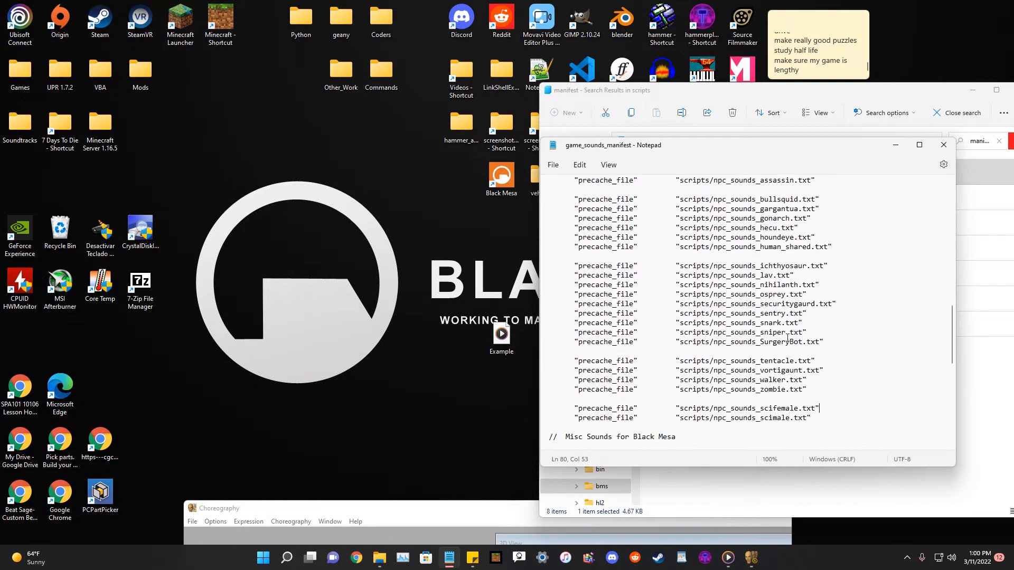
scroll(787, 338, "down", 7)
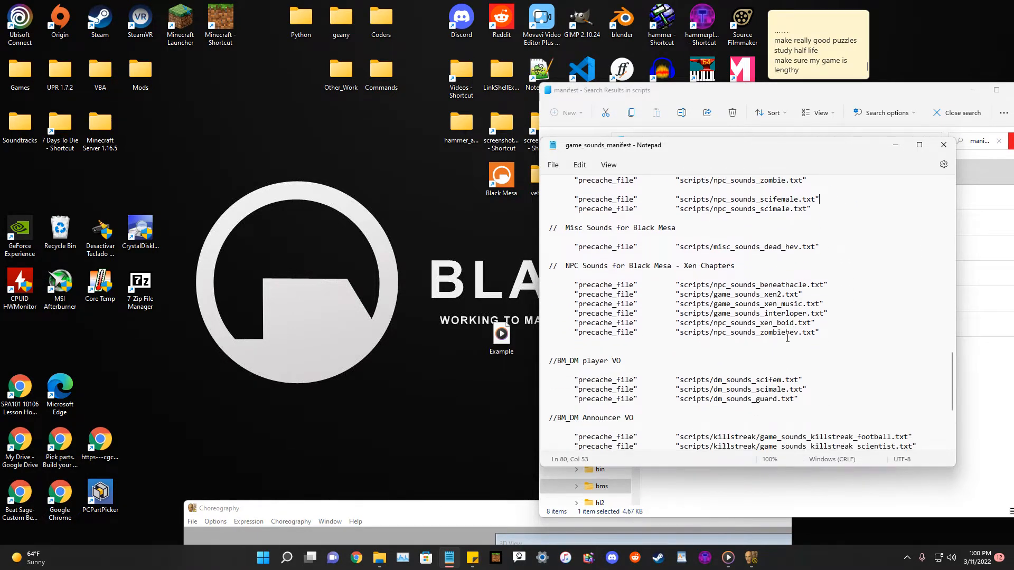
scroll(787, 338, "down", 1)
scroll(787, 338, "up", 8)
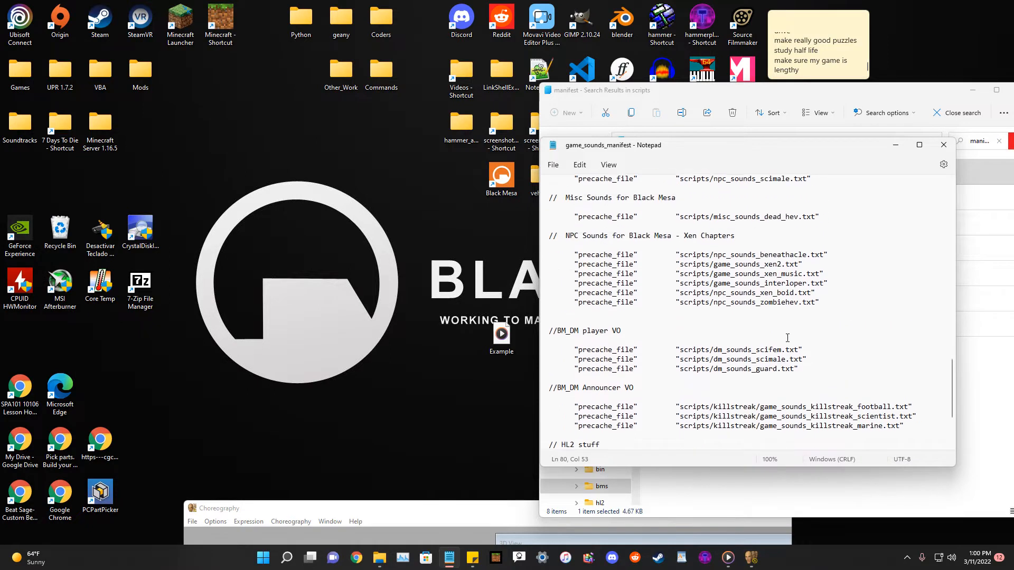
scroll(787, 338, "up", 3)
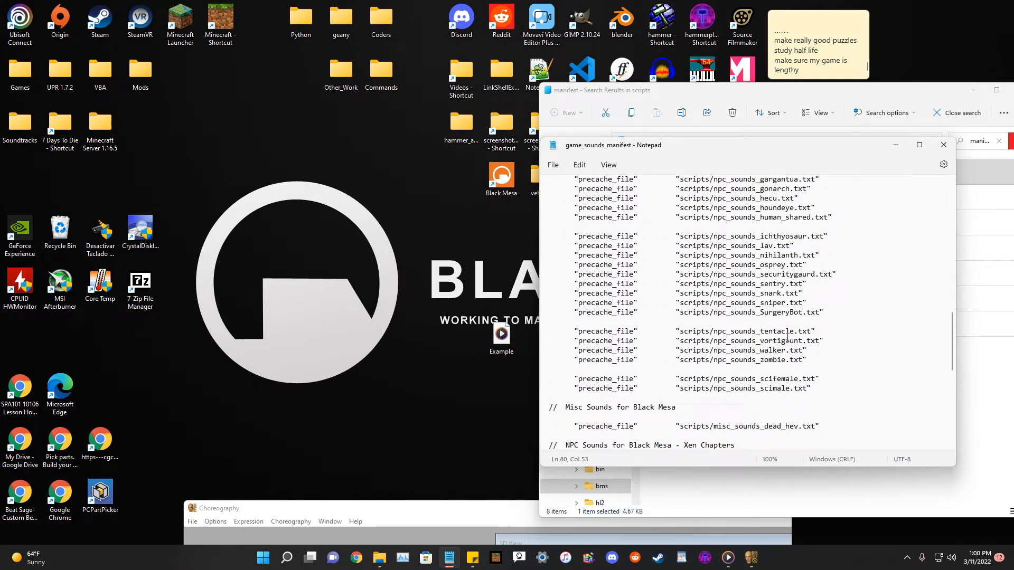
scroll(788, 338, "up", 14)
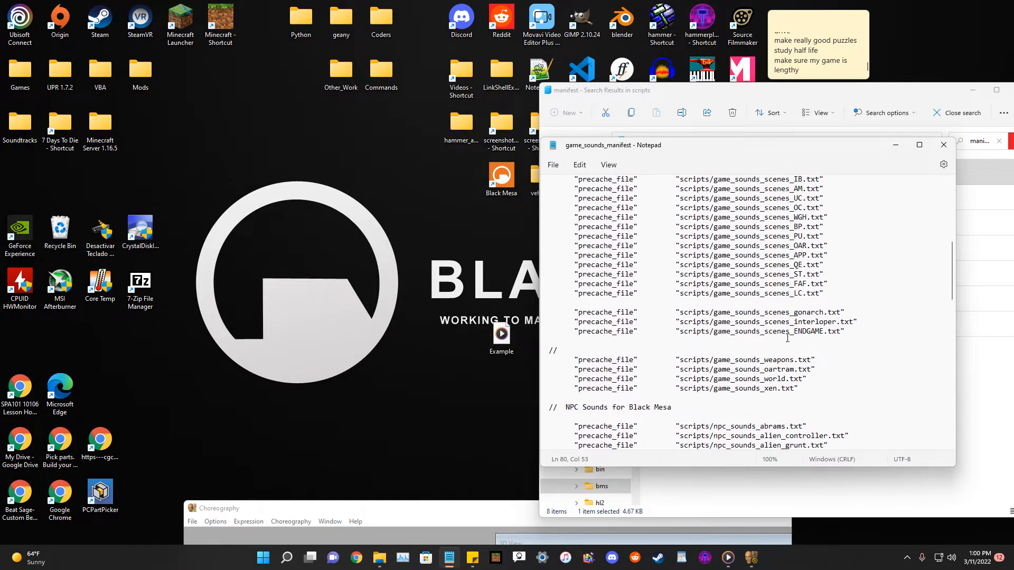
scroll(787, 338, "up", 4)
scroll(788, 338, "down", 7)
scroll(787, 337, "up", 10)
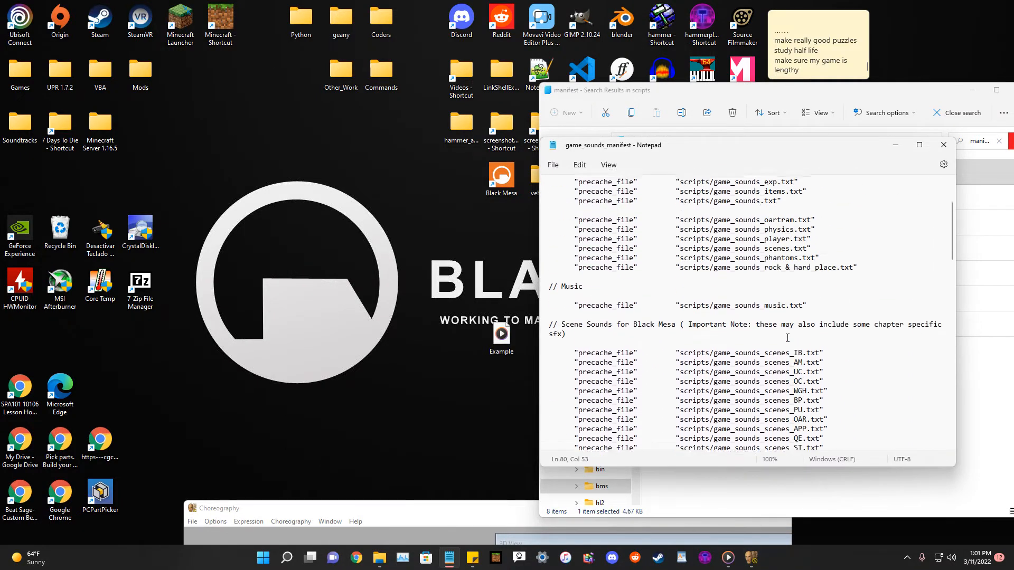
scroll(787, 338, "up", 1)
scroll(787, 338, "up", 2)
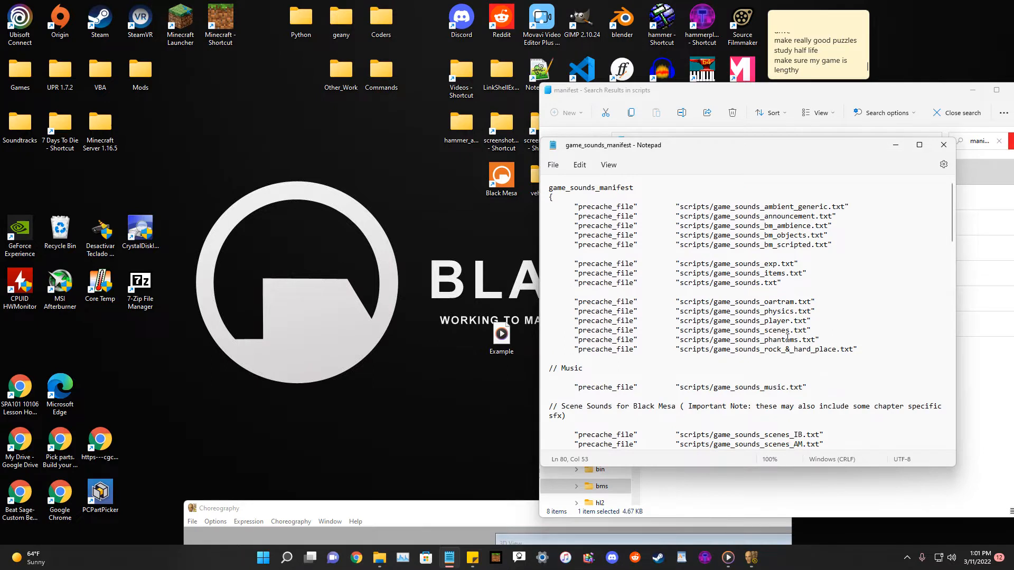
Insert a //BMC_ENTRIES comment line after the game_sounds_scenes precache entry and save the manifest.
left_click_drag(820, 339, 548, 335)
left_click_drag(858, 349, 503, 348)
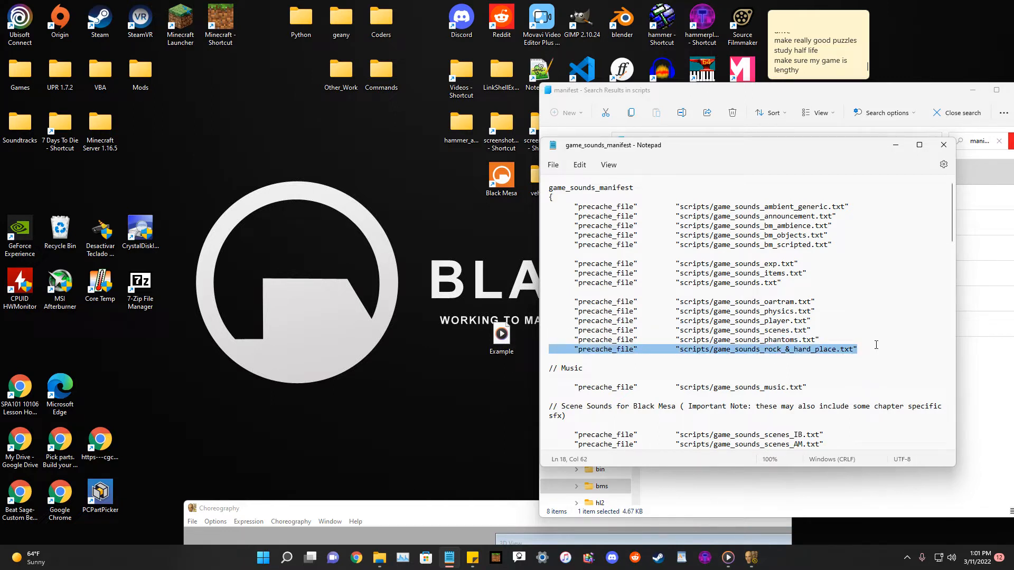
left_click(870, 346)
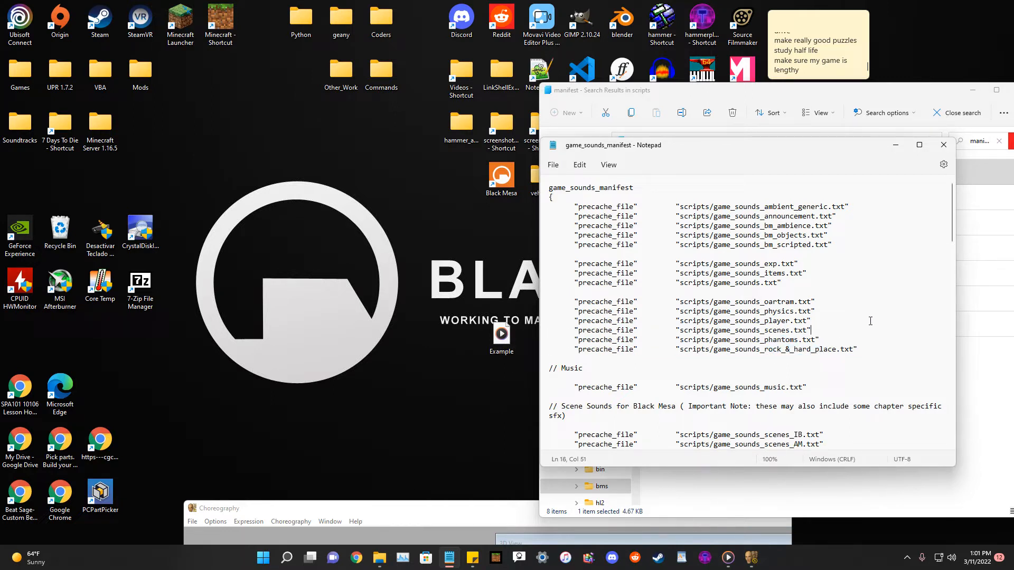
key("Return")
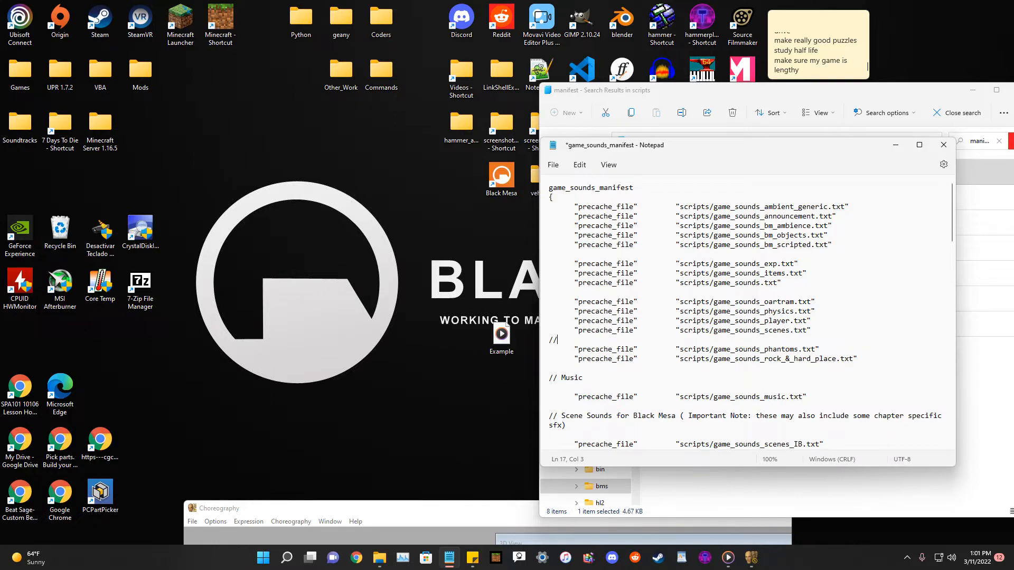
key("Return")
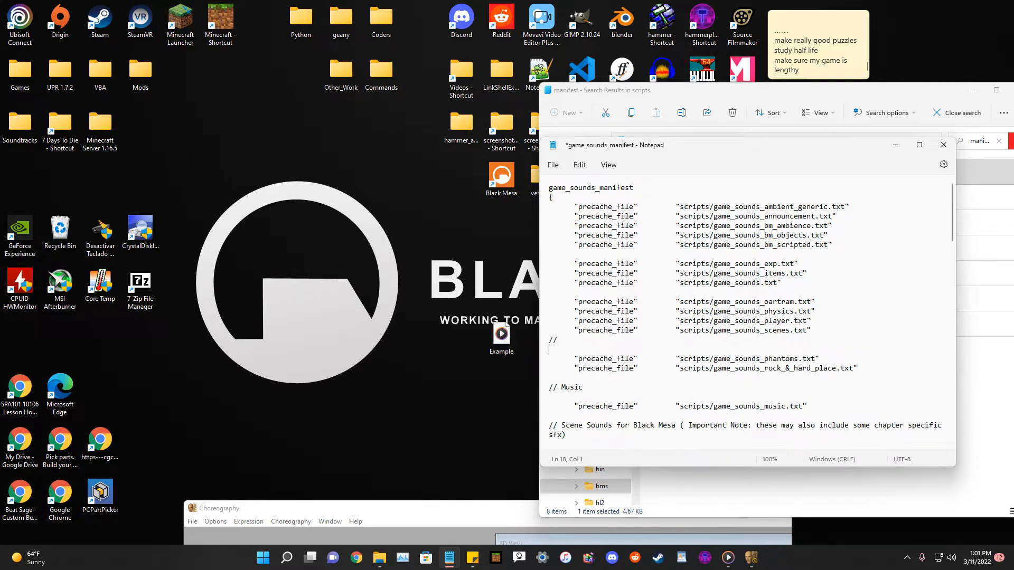
key("BackSpace")
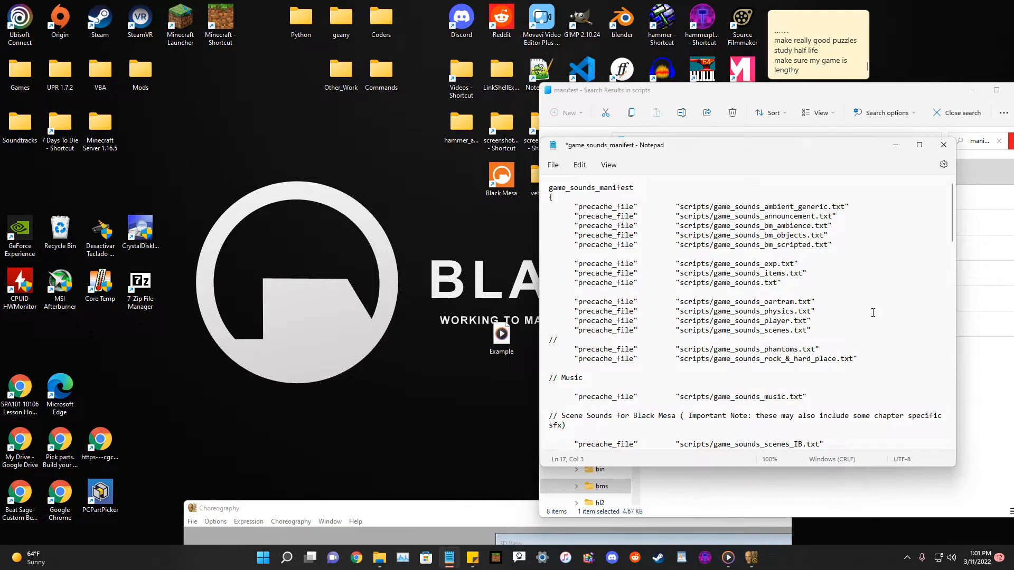
type("BMC_ENTI")
key("Return")
left_click(552, 165)
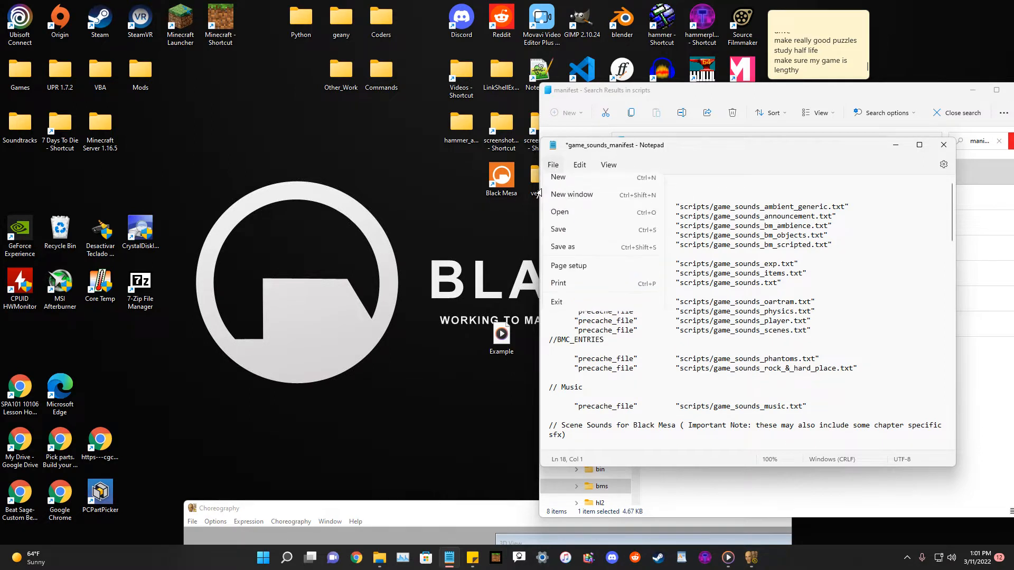
left_click(559, 239)
Close the manifest and briefly open the desktop scripts folder.
left_click(944, 145)
left_click(815, 393)
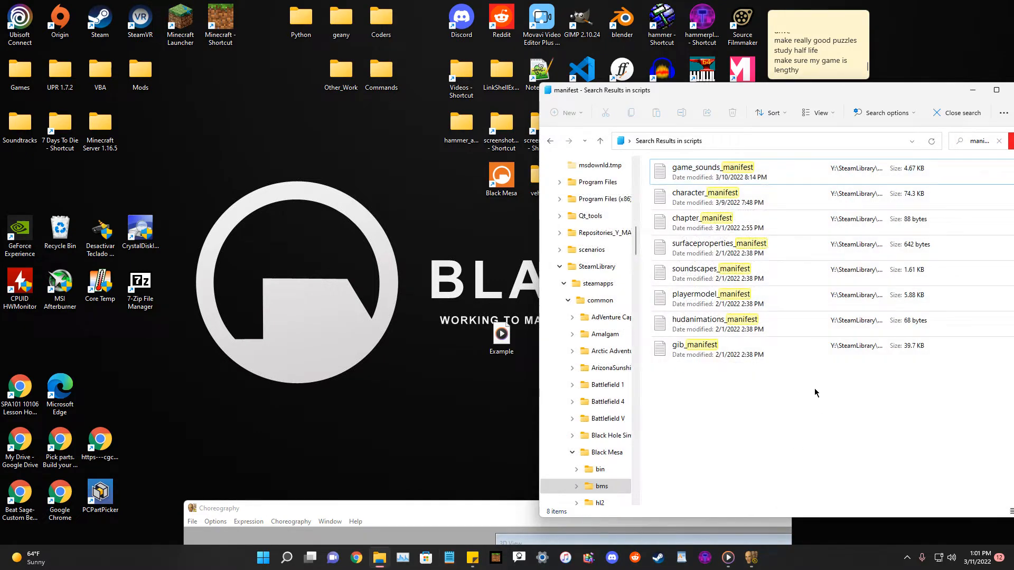
mouse_move(735, 99)
left_mouse_down()
mouse_move(657, 105)
mouse_move(743, 111)
mouse_move(729, 116)
left_mouse_up()
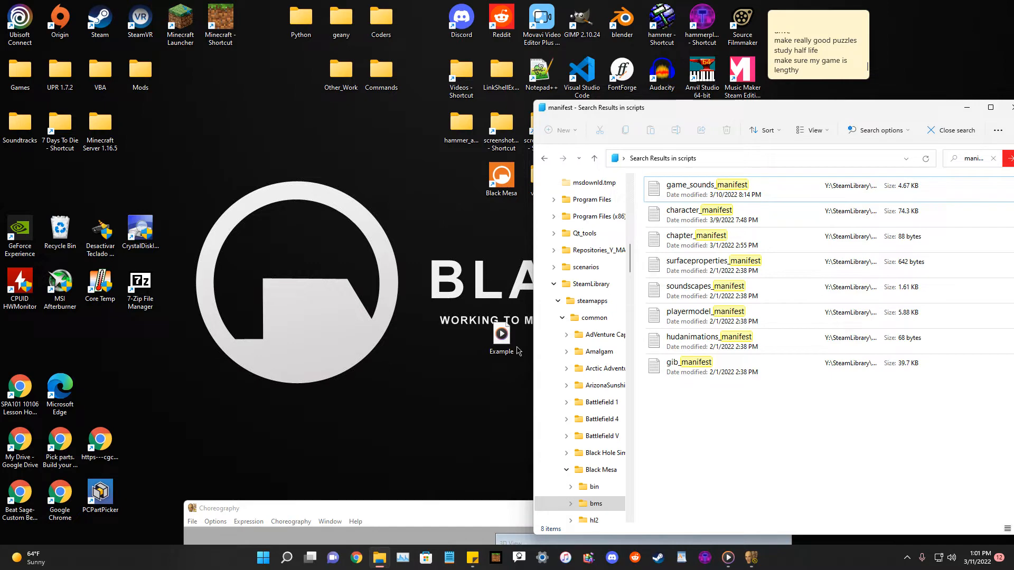
left_click_drag(793, 112, 497, 179)
left_click(718, 174)
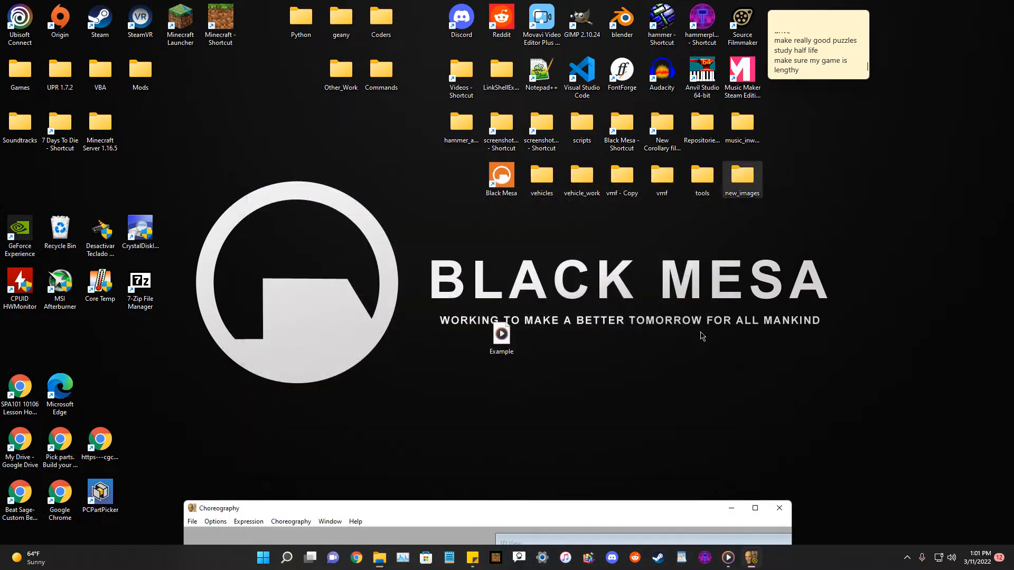
double_click(587, 125)
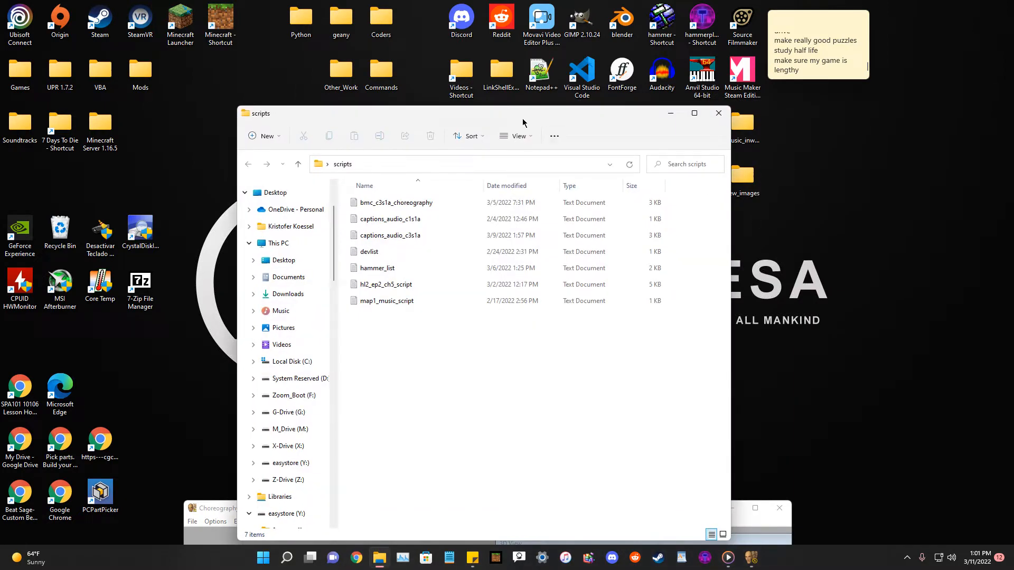
left_click(718, 113)
Open the Black Mesa shortcut and browse through bms, custom and bmc_pak, ending in the custom folder.
double_click(620, 127)
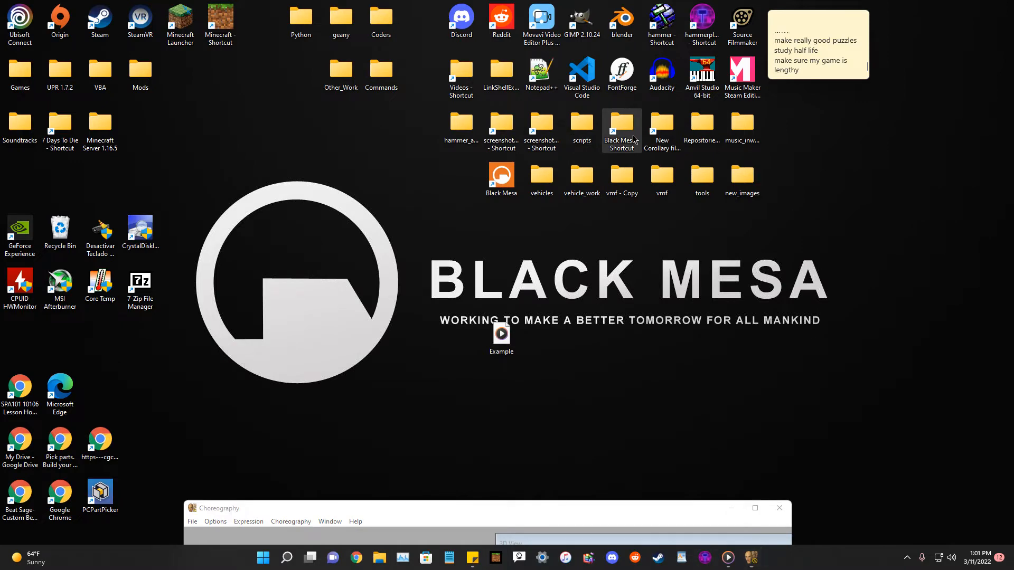
left_click_drag(573, 119, 887, 126)
double_click(677, 231)
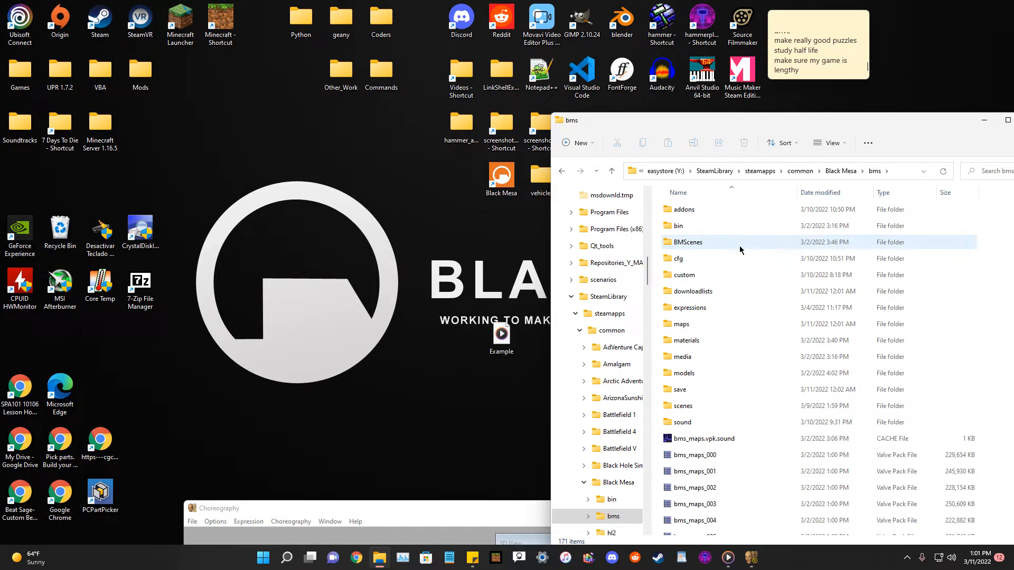
double_click(713, 277)
left_click_drag(763, 124, 743, 119)
double_click(676, 204)
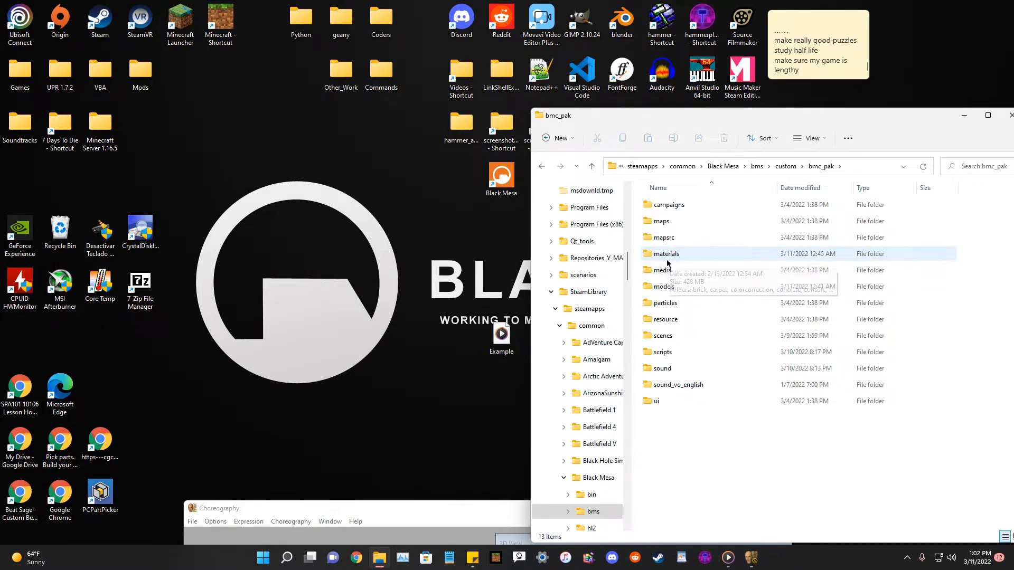
left_click(540, 166)
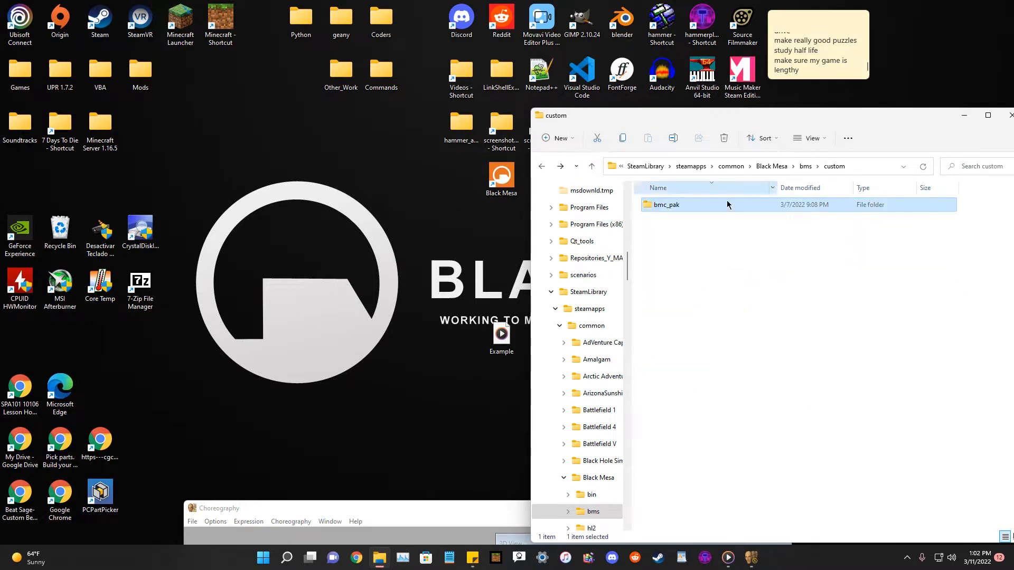
left_click(541, 166)
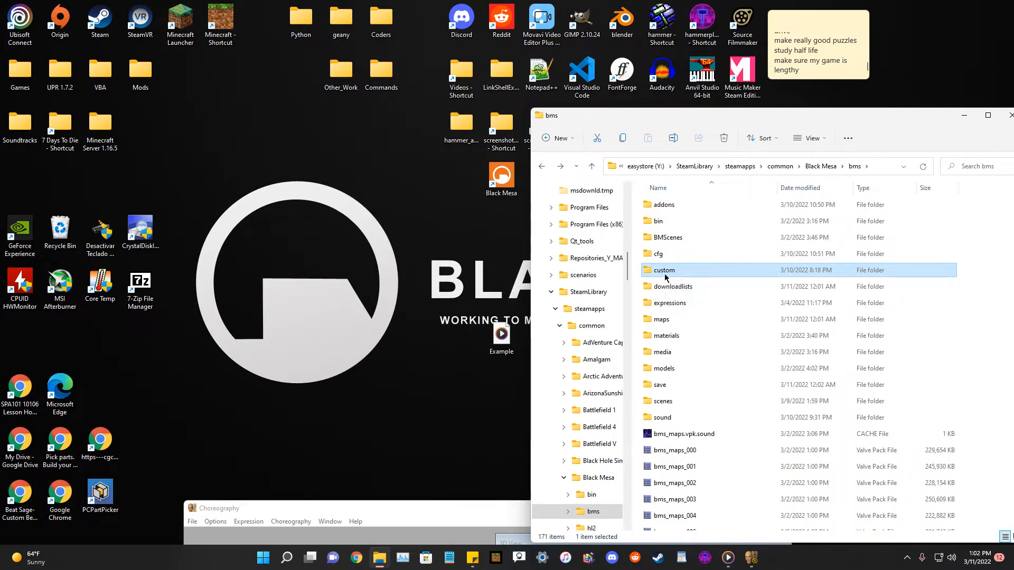
double_click(667, 270)
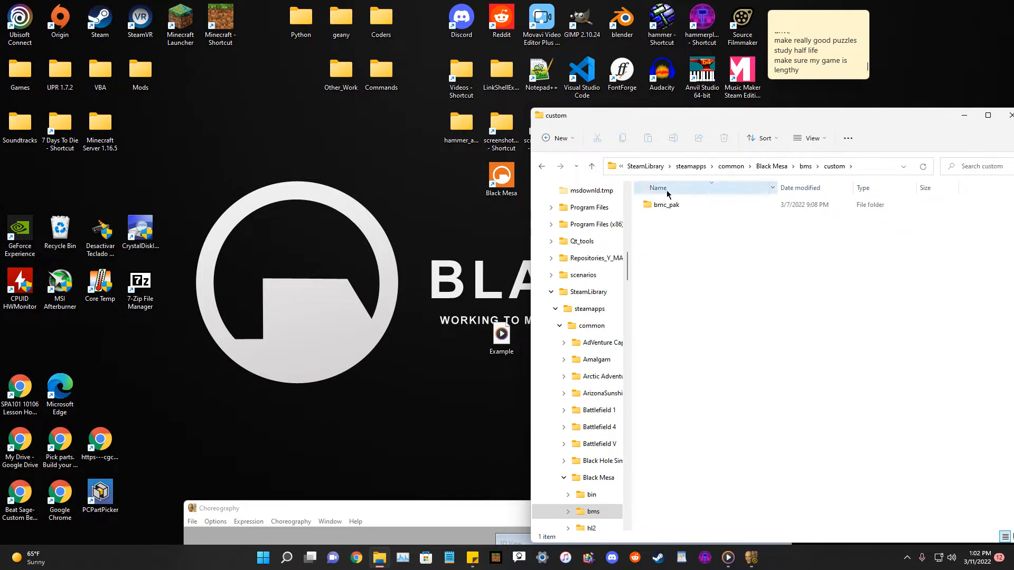
Open the bmc_pak sound folder down to vo, npc, bmc_scientists, male and move the Example WAV file into it.
left_click(662, 209)
double_click(662, 209)
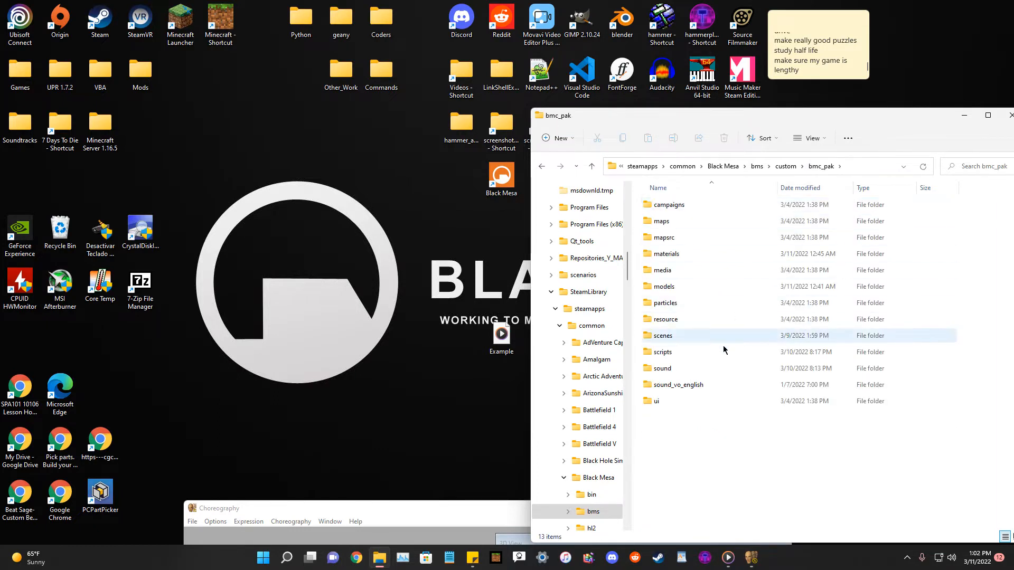
double_click(663, 367)
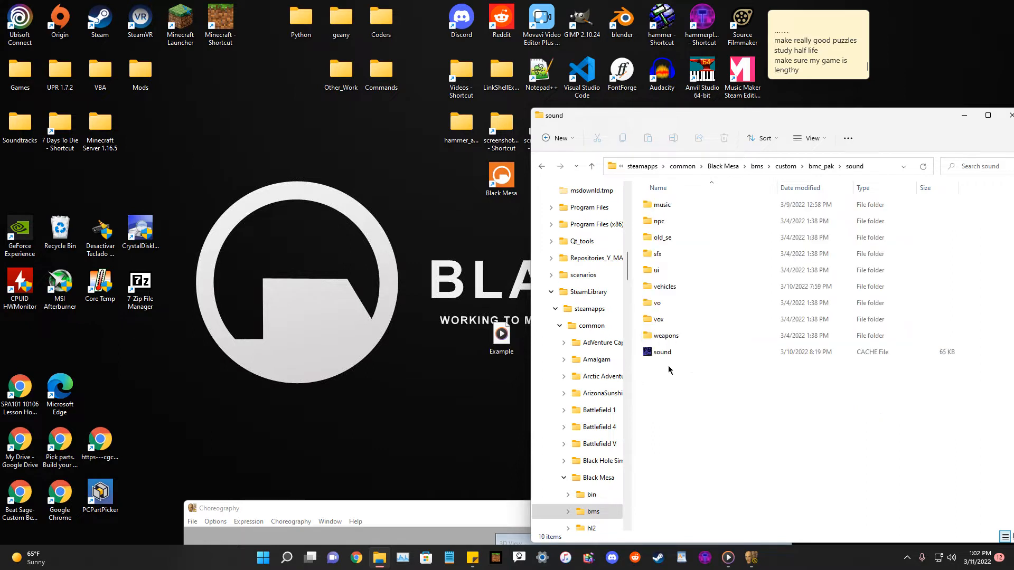
double_click(658, 303)
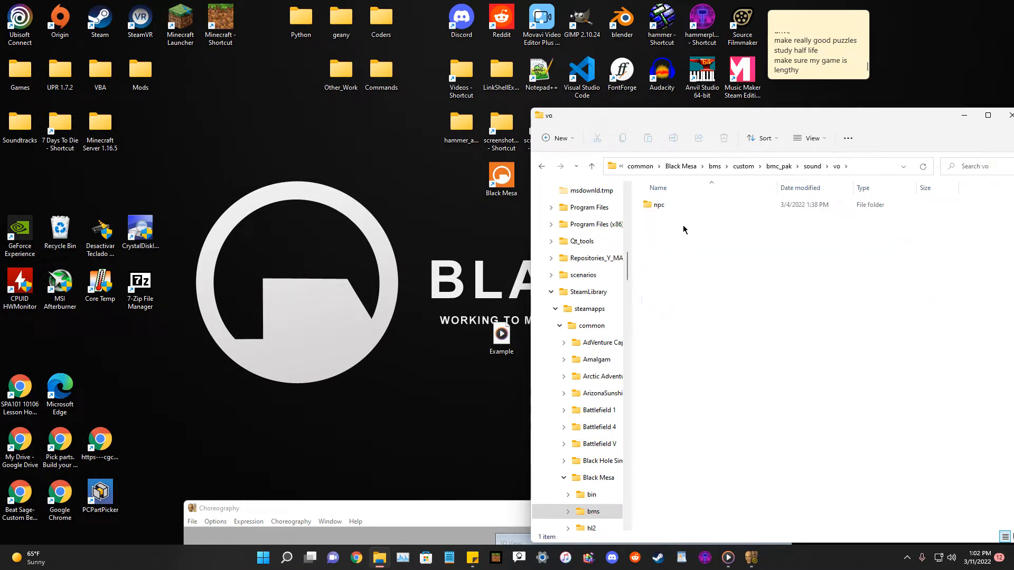
double_click(659, 206)
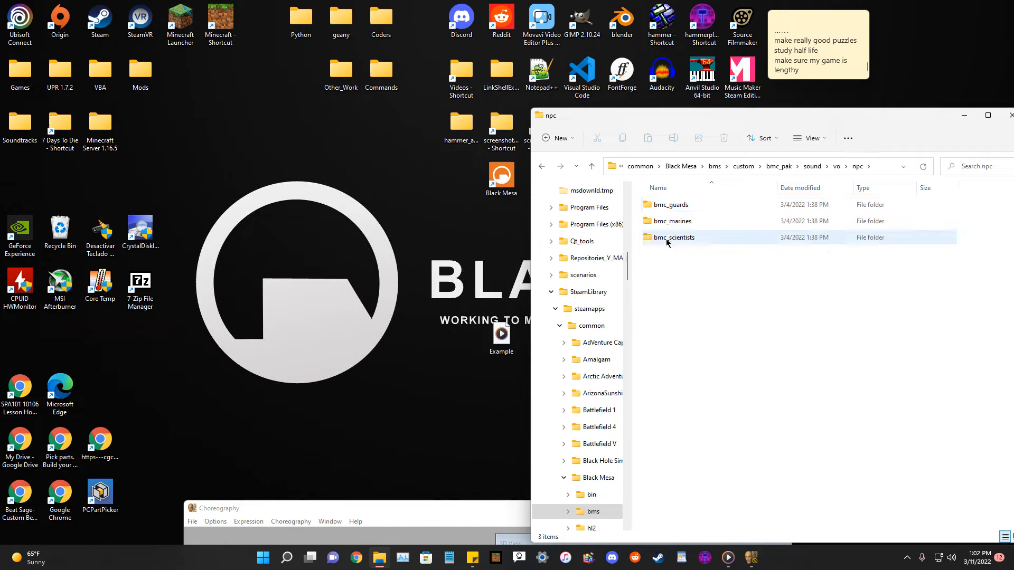
double_click(669, 238)
double_click(661, 222)
left_click_drag(501, 334, 827, 331)
left_click(825, 363)
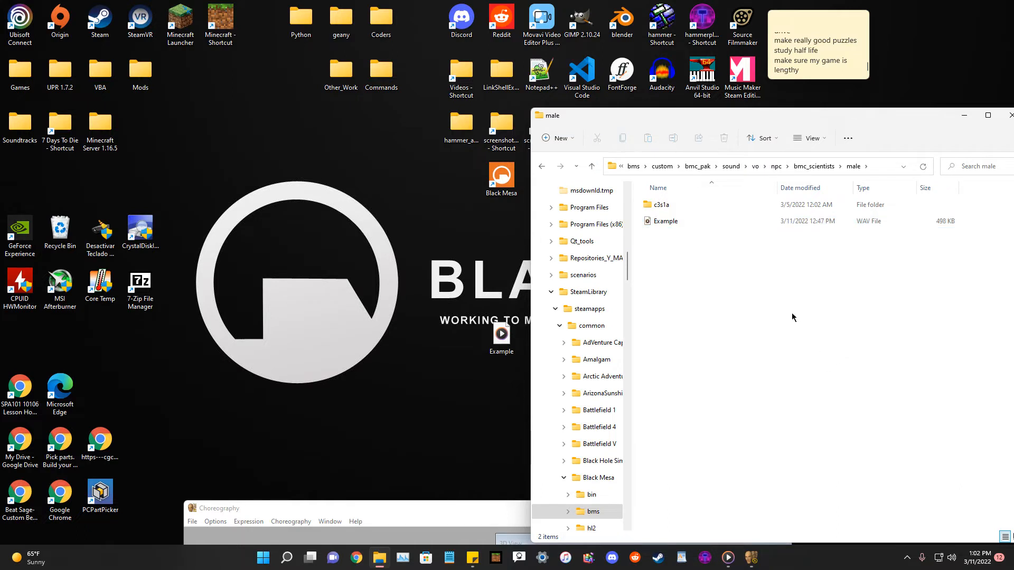
Play the desktop Example sound file and delete it from the desktop.
double_click(499, 331)
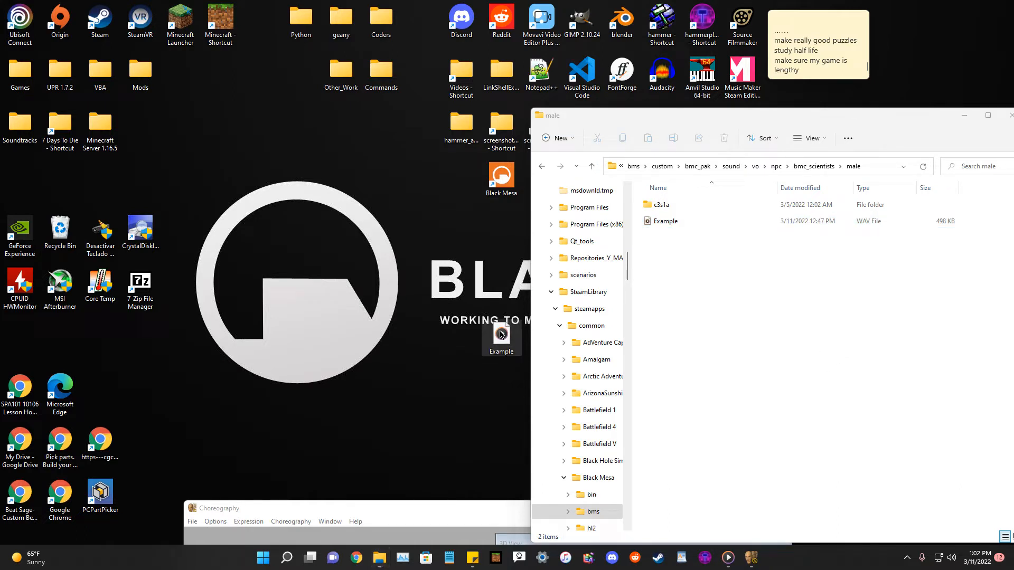
right_click(502, 333)
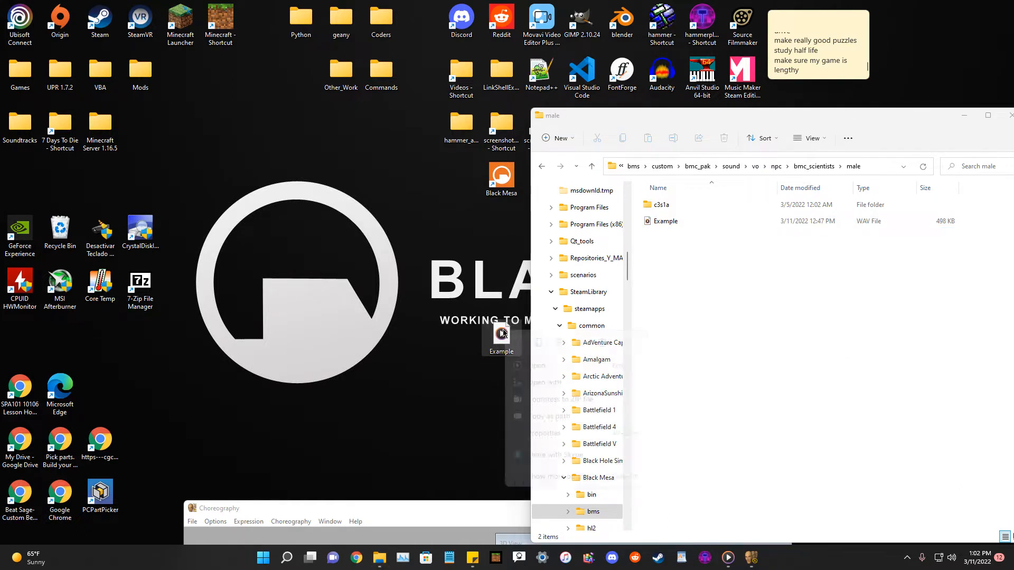
left_click(602, 344)
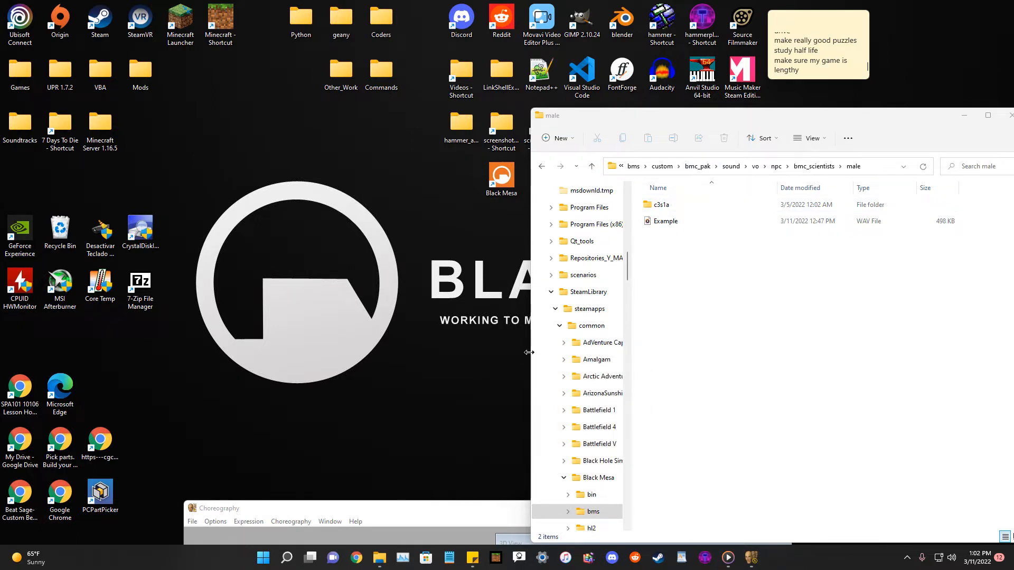
Reposition and maximize the Faceposer Choreography window, then close the application.
left_click_drag(429, 517, 349, 272)
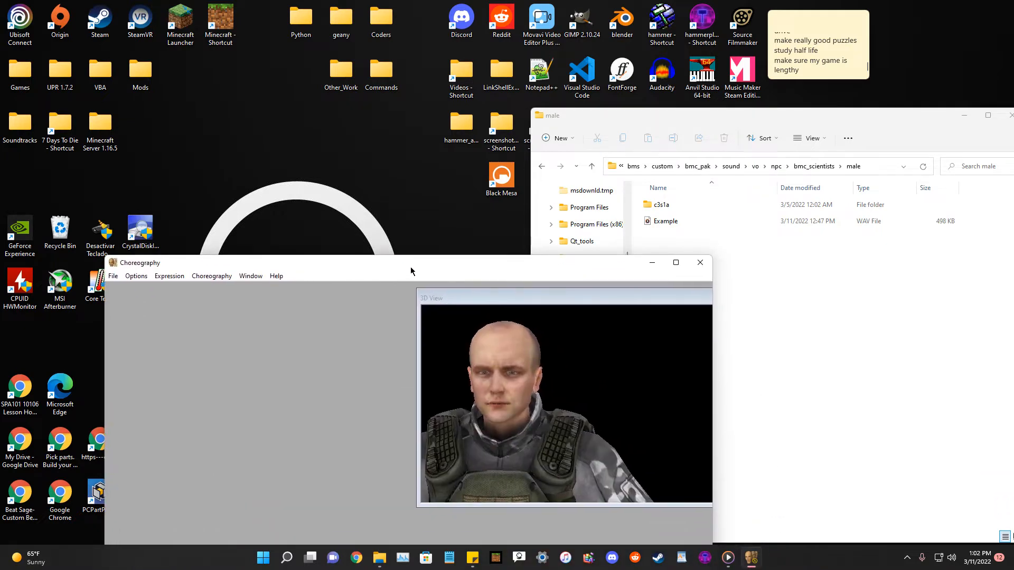
left_click_drag(418, 270, 391, 300)
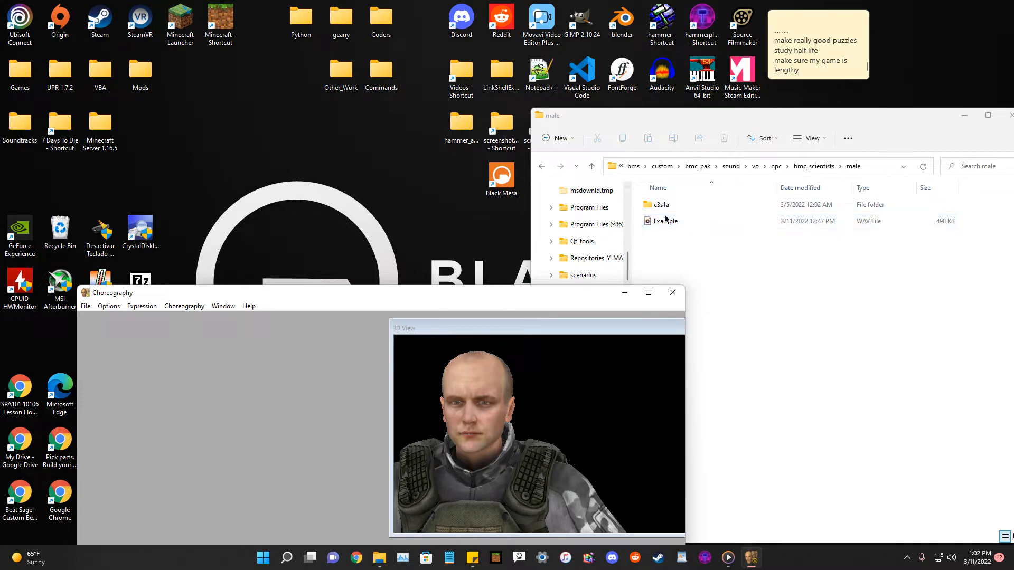
left_click_drag(360, 288, 368, 290)
double_click(368, 290)
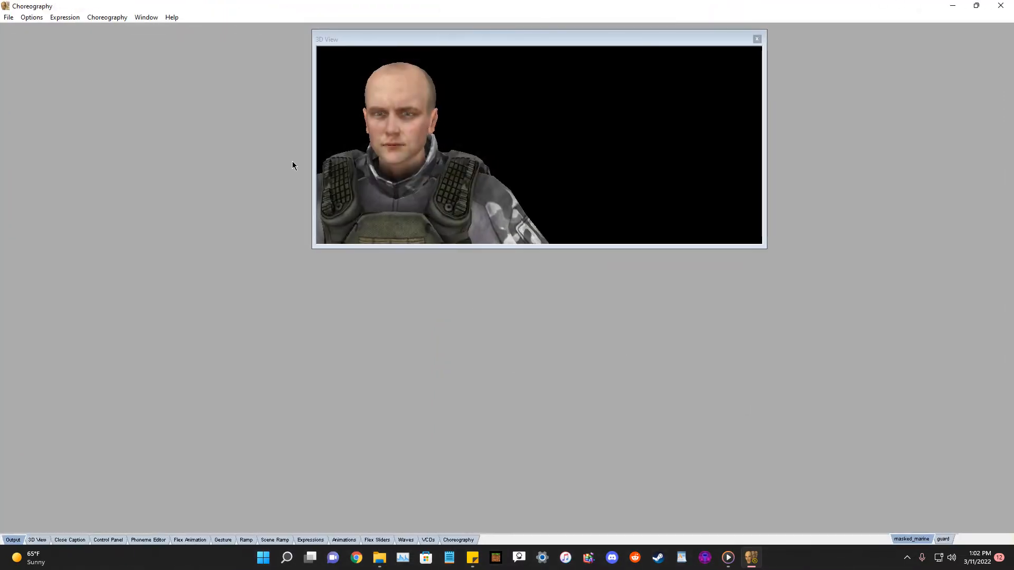
left_click_drag(426, 41, 362, 105)
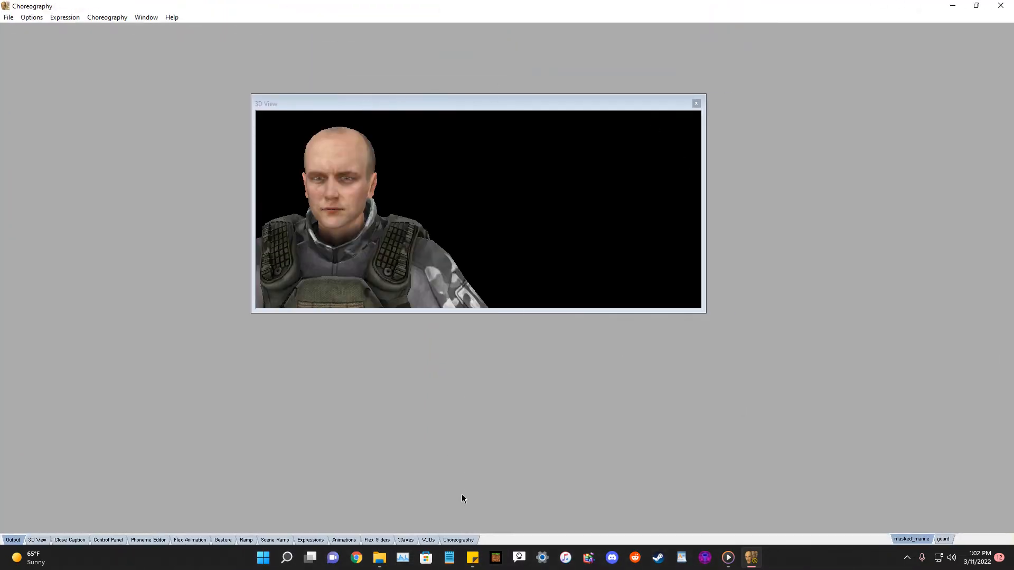
left_click(999, 6)
Browse the Black Mesa folders through bms, custom and bmc_pak, inspecting materials, models and sound.
left_click_drag(788, 121, 261, 199)
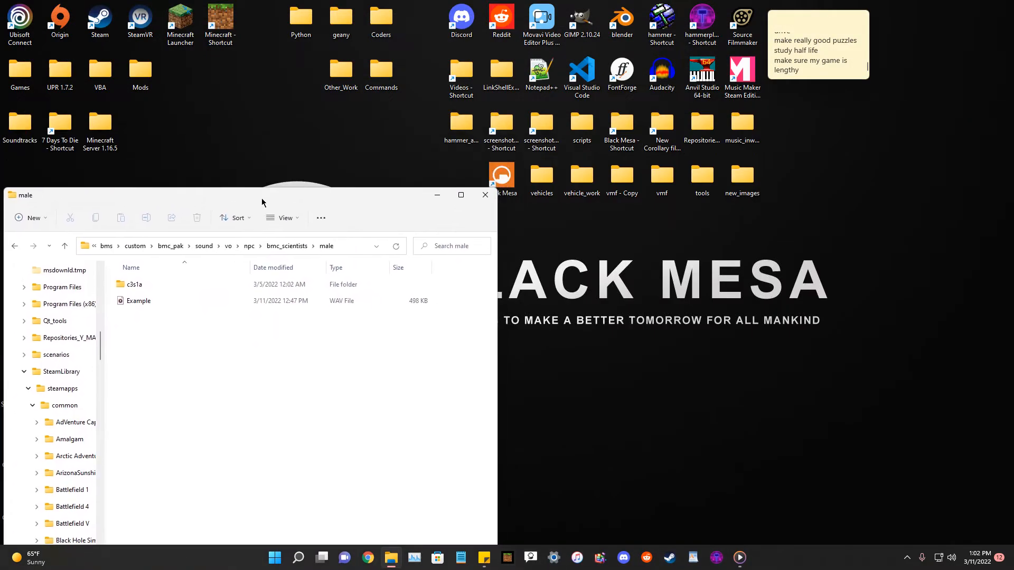
double_click(635, 138)
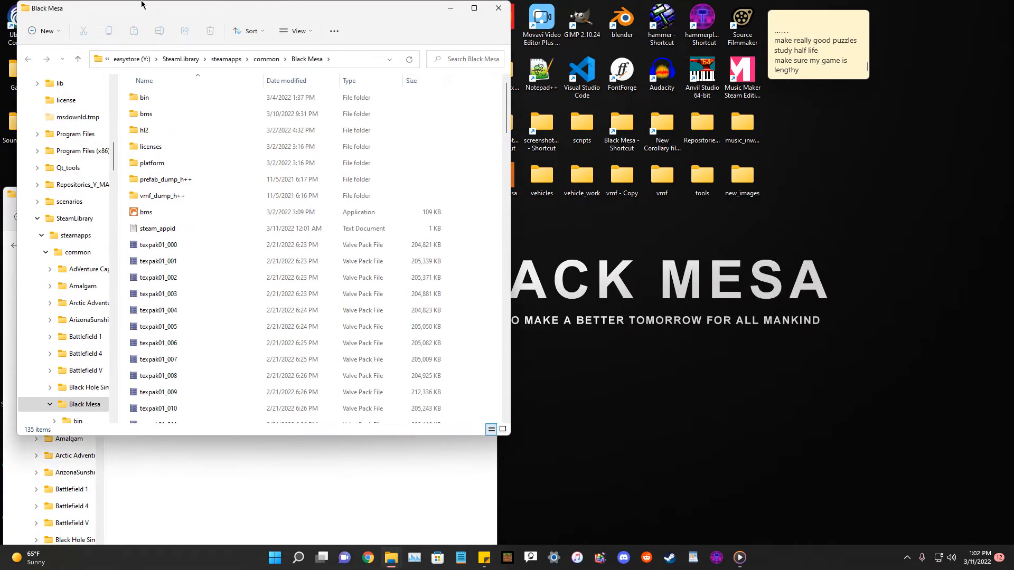
left_click_drag(156, 18, 587, 122)
double_click(577, 219)
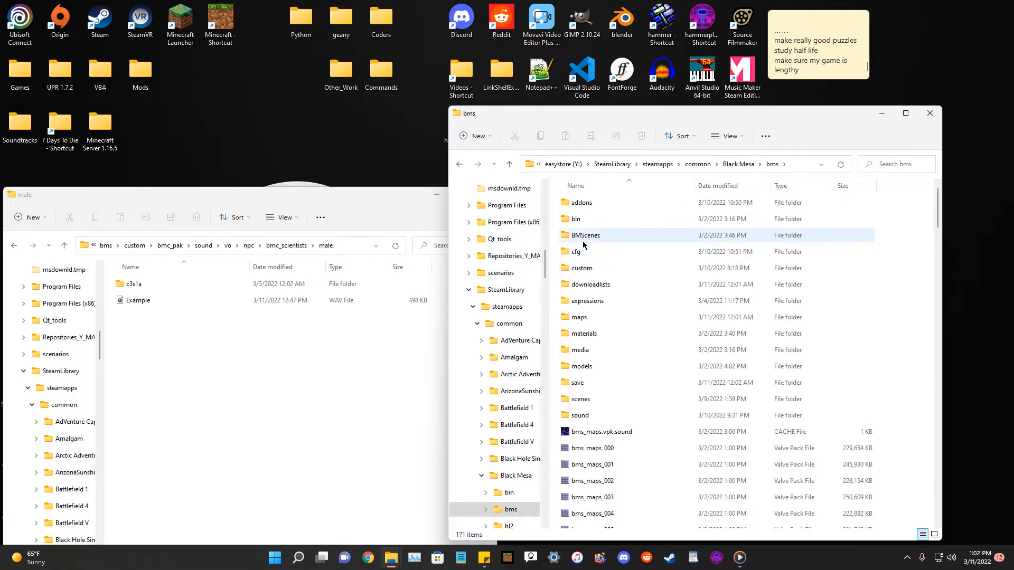
double_click(583, 270)
double_click(582, 208)
double_click(585, 257)
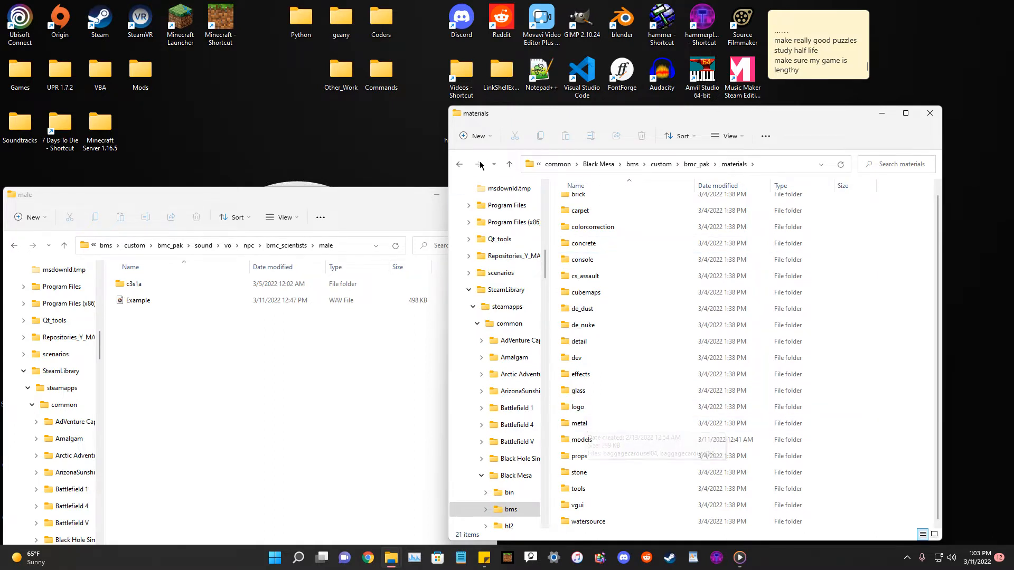
left_click(460, 164)
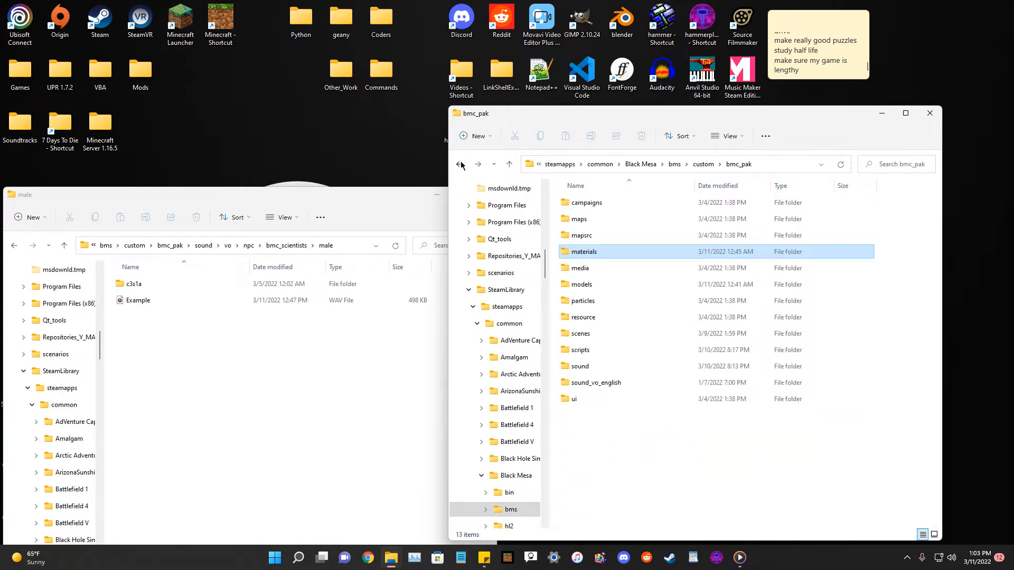
double_click(582, 284)
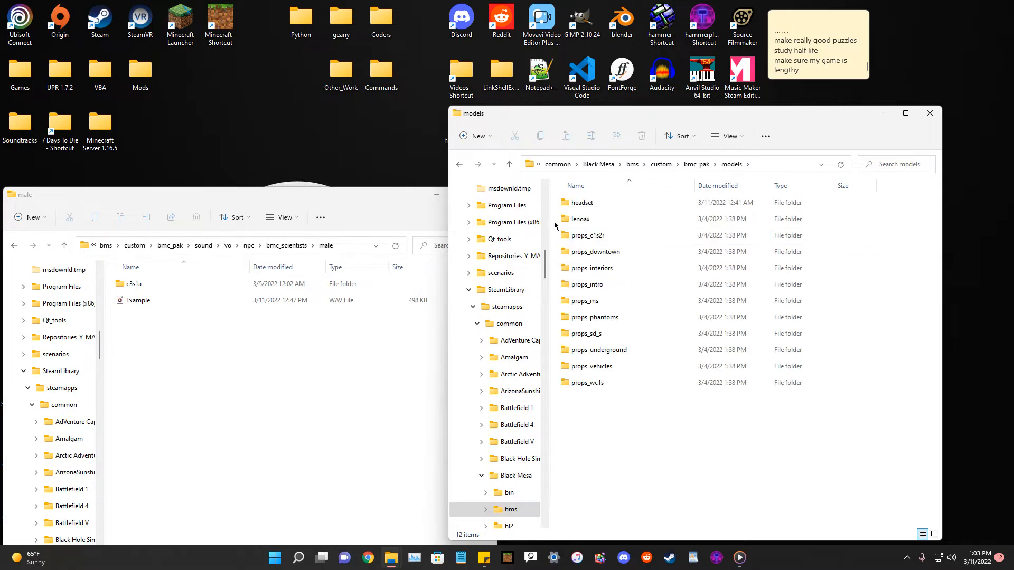
left_click(461, 165)
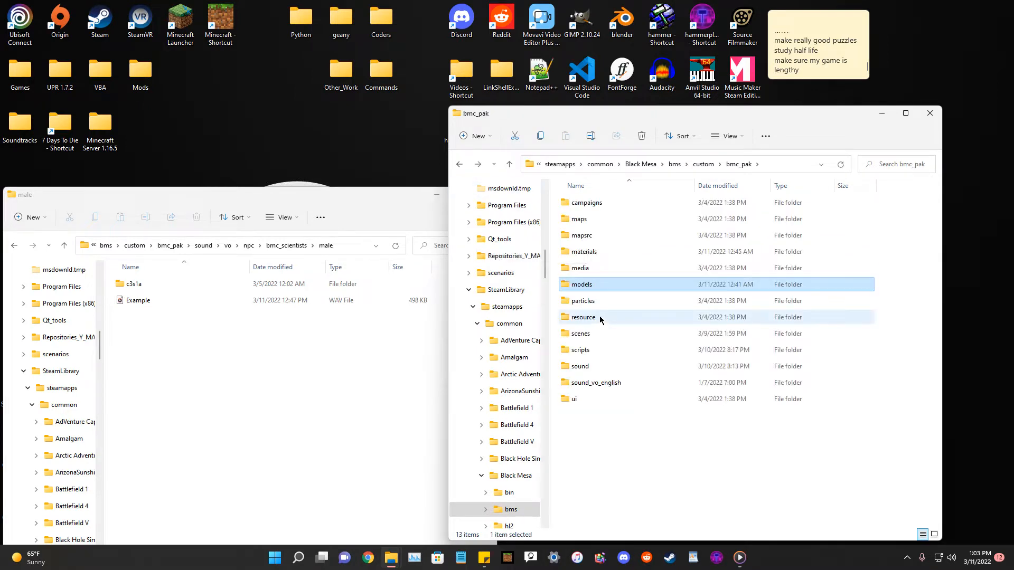
left_click(584, 368)
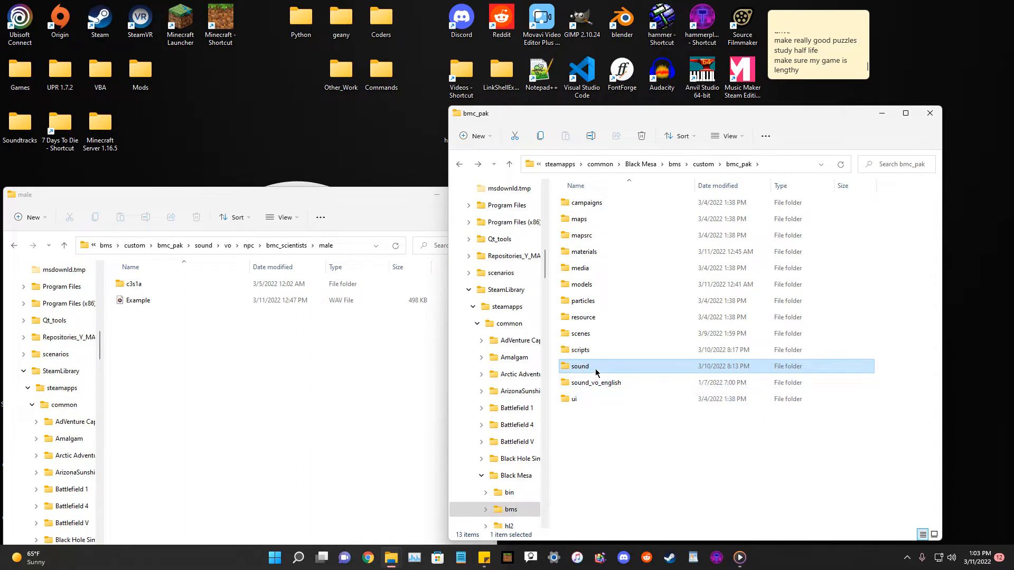
double_click(582, 370)
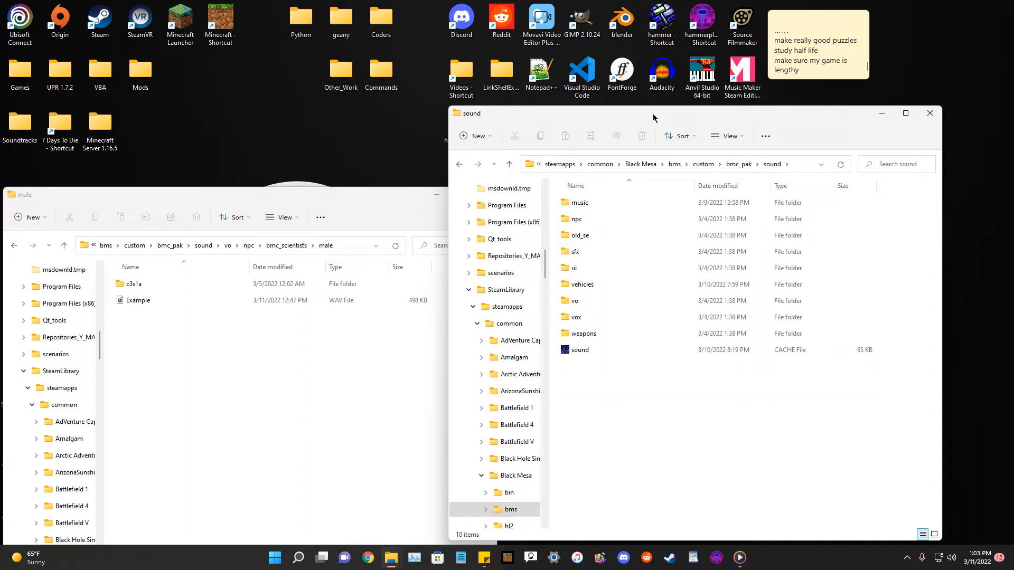
left_click(461, 165)
left_click(459, 165)
left_click(460, 165)
left_click(460, 164)
scroll(858, 499, "down", 20)
scroll(739, 475, "up", 20)
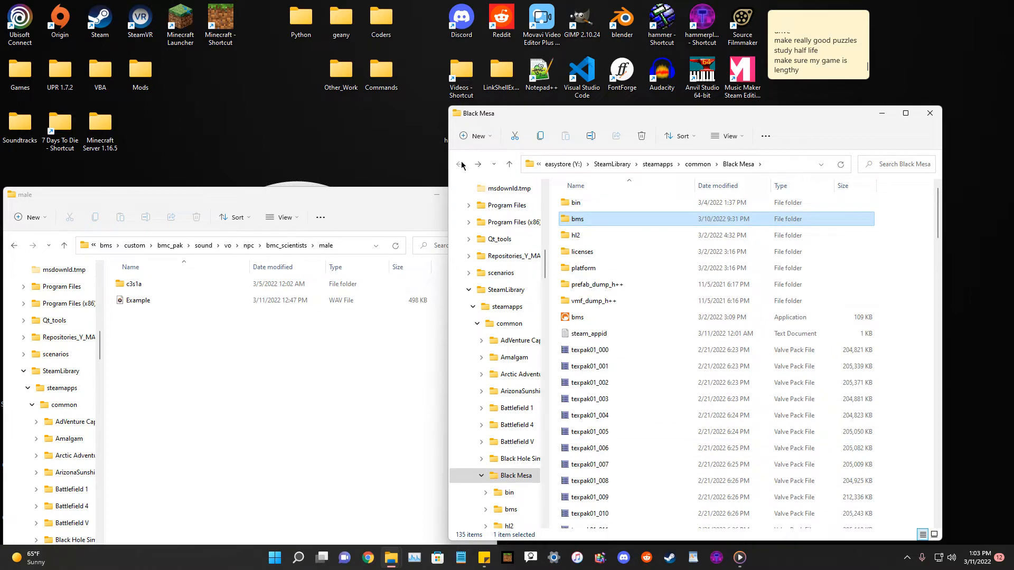
Open the Black Mesa bin folder and launch hlfaceposer.
double_click(576, 203)
scroll(690, 328, "down", 20)
scroll(690, 328, "up", 6)
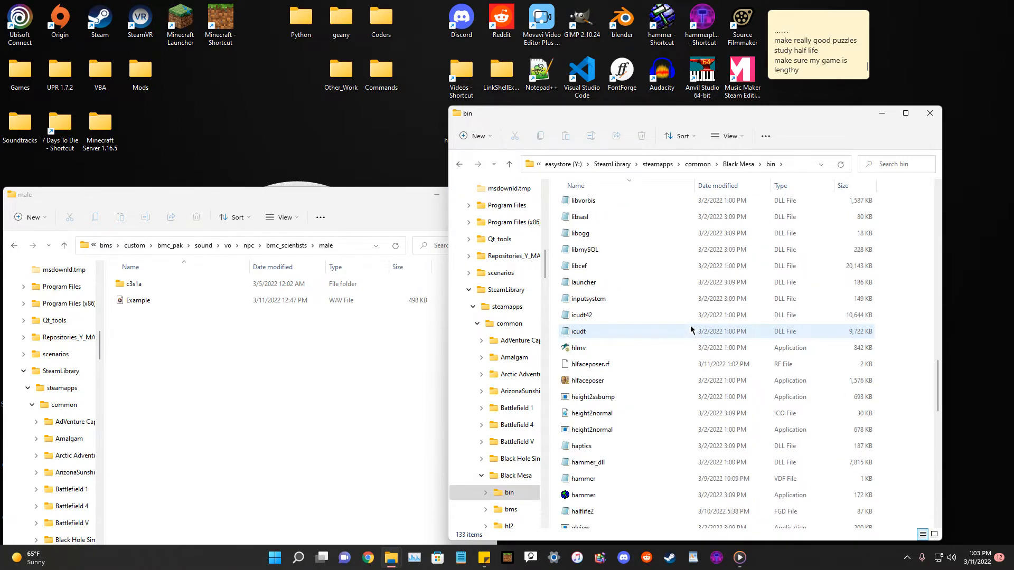
double_click(587, 380)
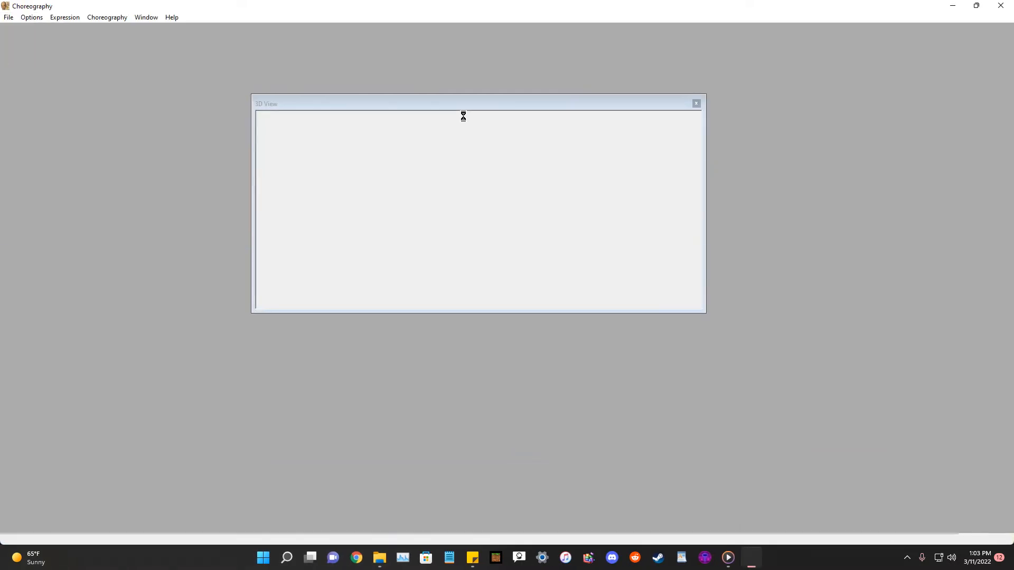
Create a new choreography scene saved on the Desktop as bmc_example_choreography with an actor named Mike.
left_click_drag(352, 99, 398, 134)
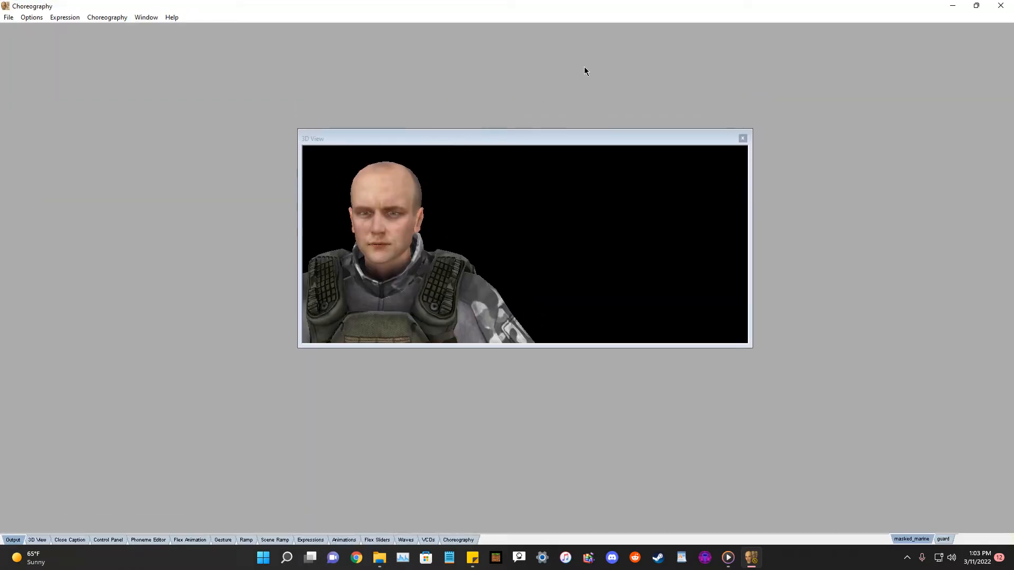
left_click(106, 18)
left_click(108, 28)
type("eamp")
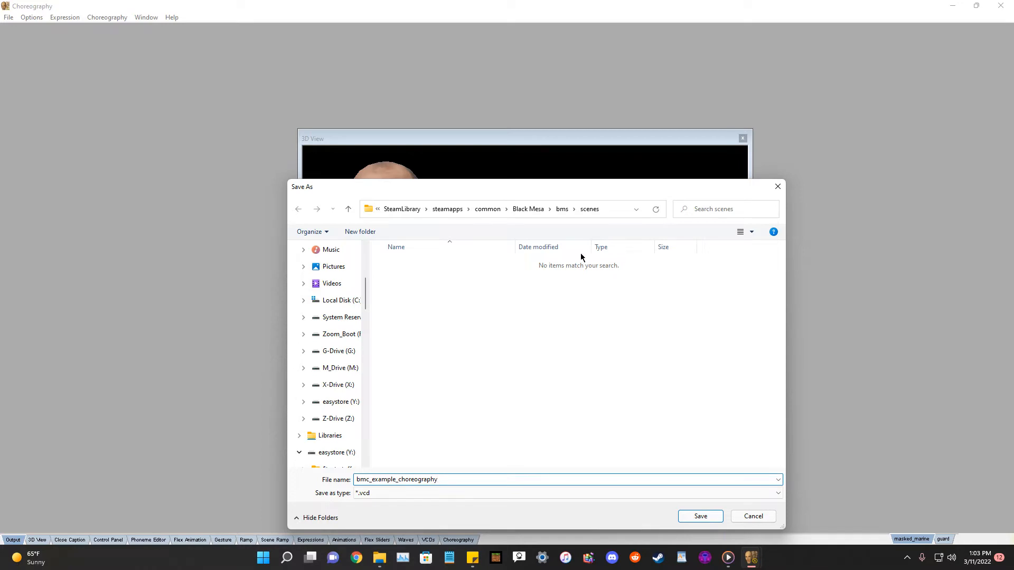
scroll(312, 285, "up", 5)
left_click(342, 242)
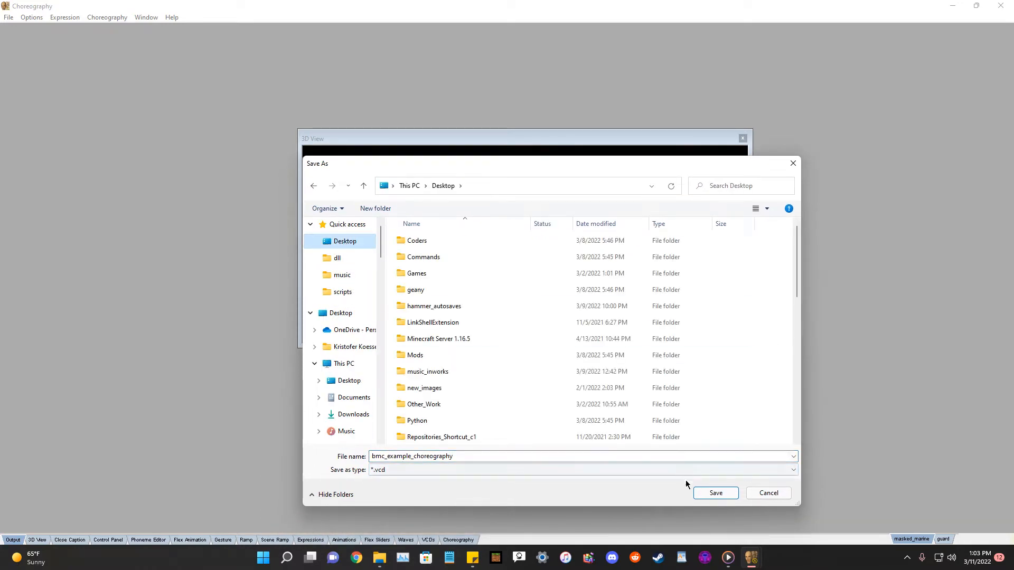
left_click(710, 492)
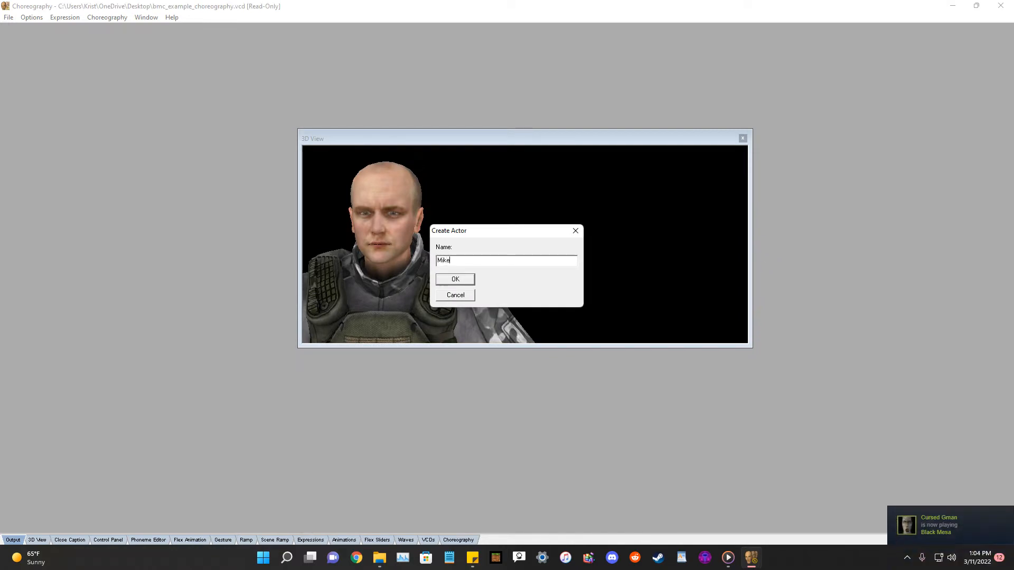
left_click(455, 280)
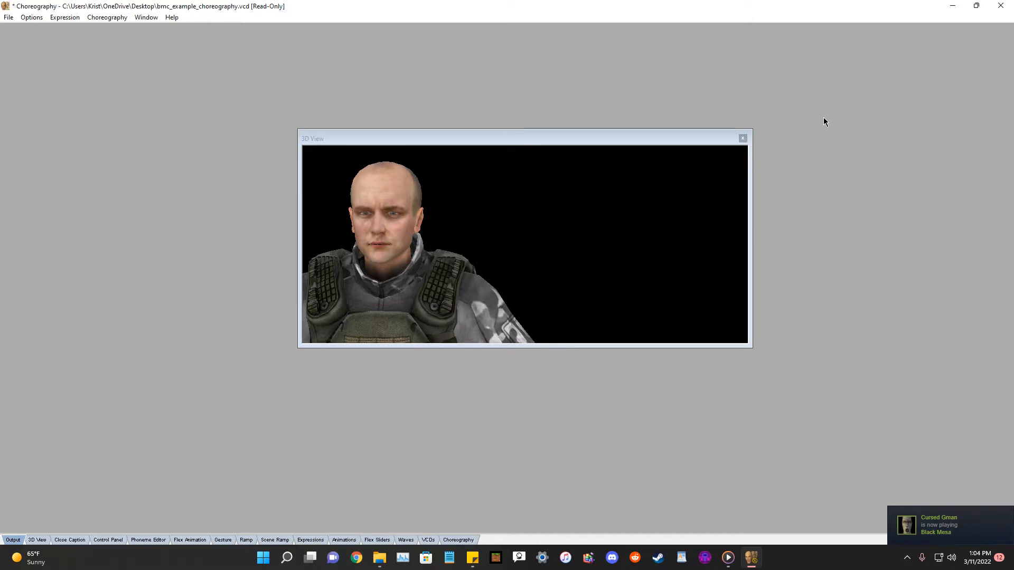
Adjust the 3D view window and framing to center the character model.
left_click_drag(681, 139, 680, 153)
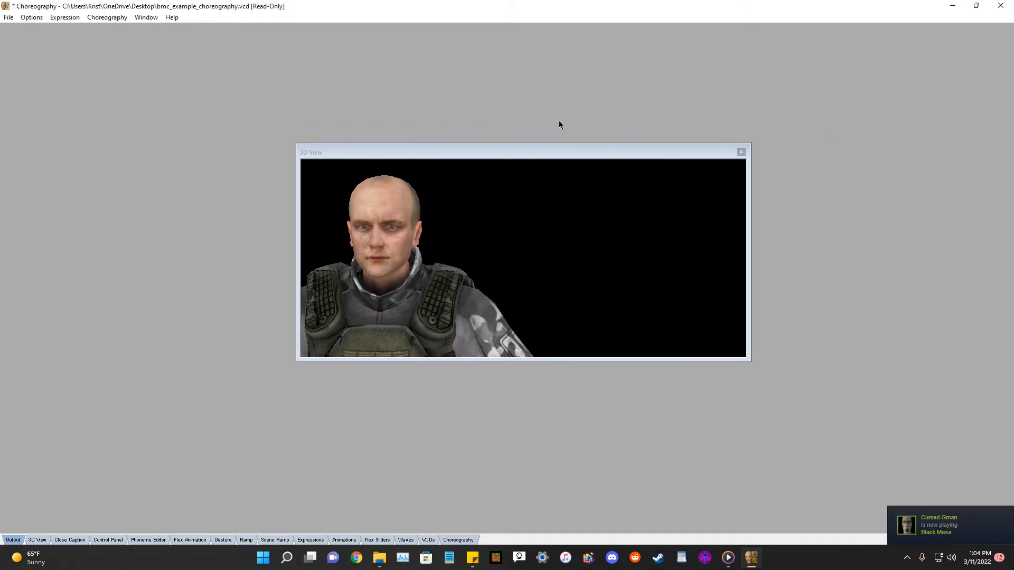
mouse_move(389, 236)
left_mouse_down()
mouse_move(468, 231)
mouse_move(384, 234)
left_mouse_up()
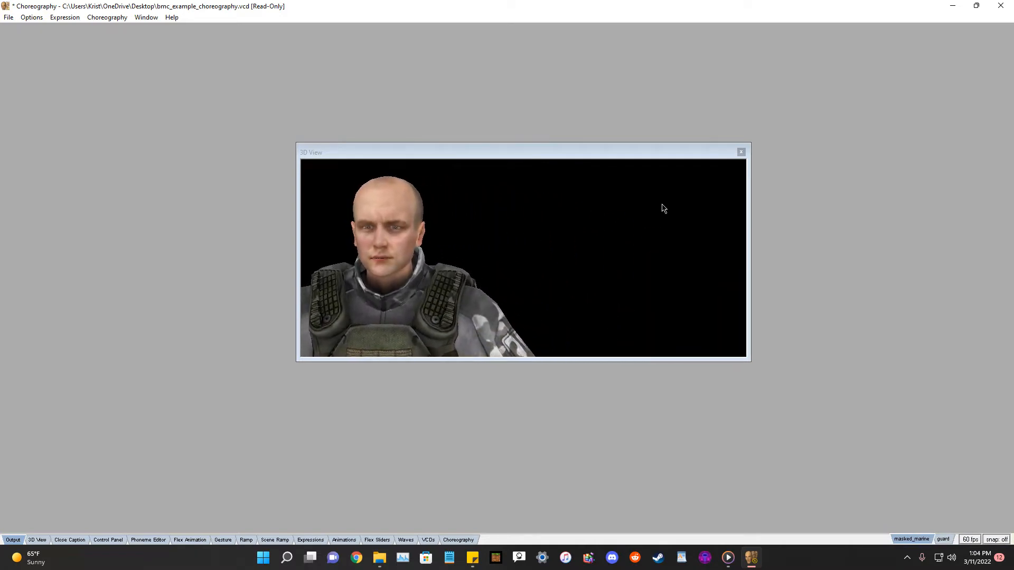
left_click_drag(388, 272, 440, 274, "shift")
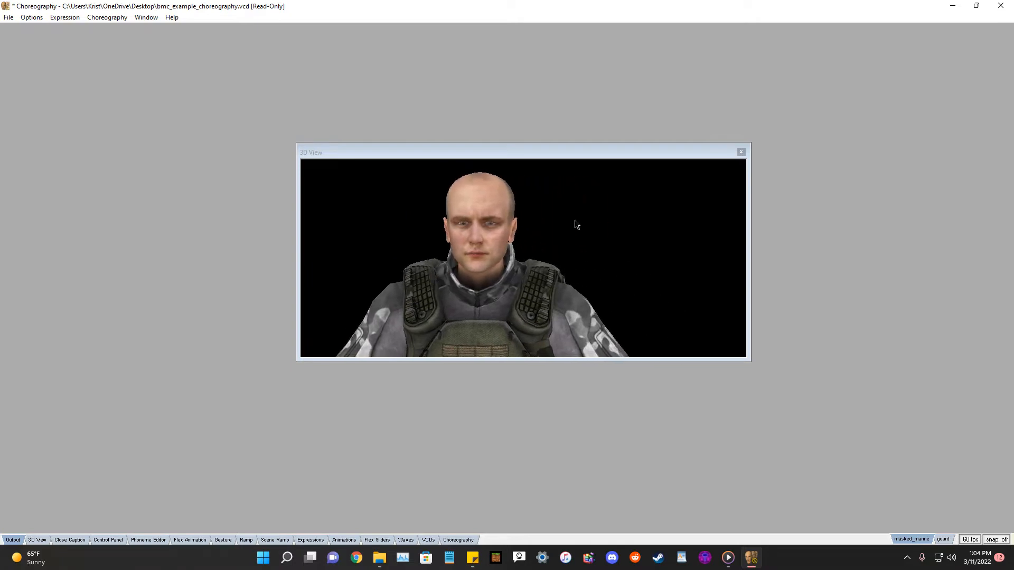
left_click_drag(570, 144, 556, 140)
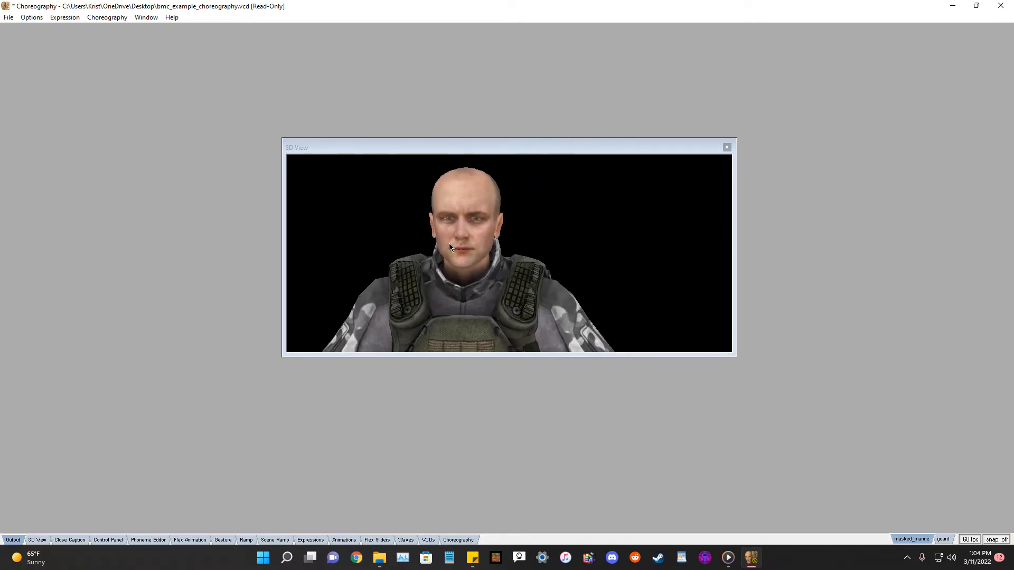
left_click_drag(449, 297, 471, 285, "shift")
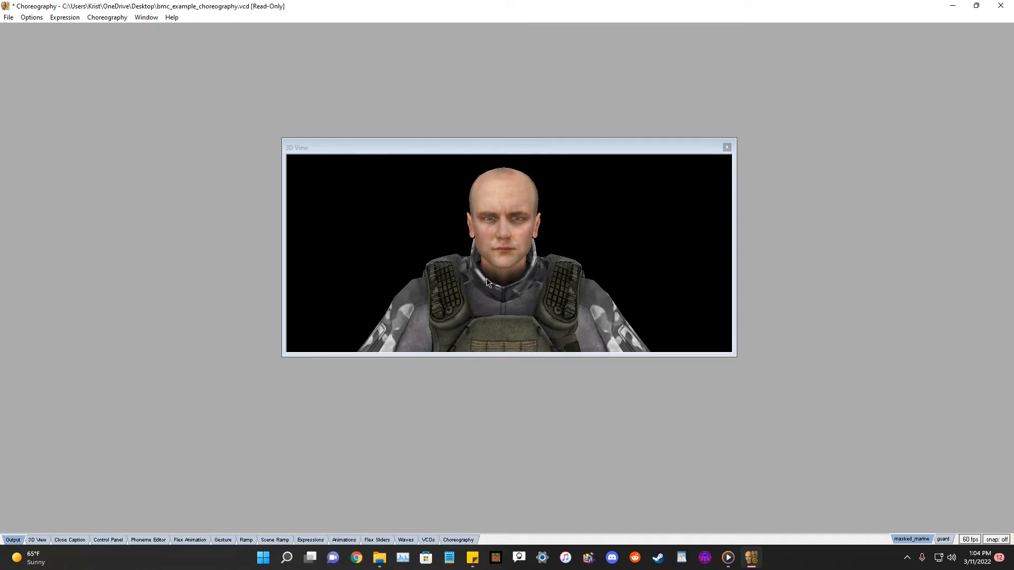
right_click_drag(502, 268, 504, 310)
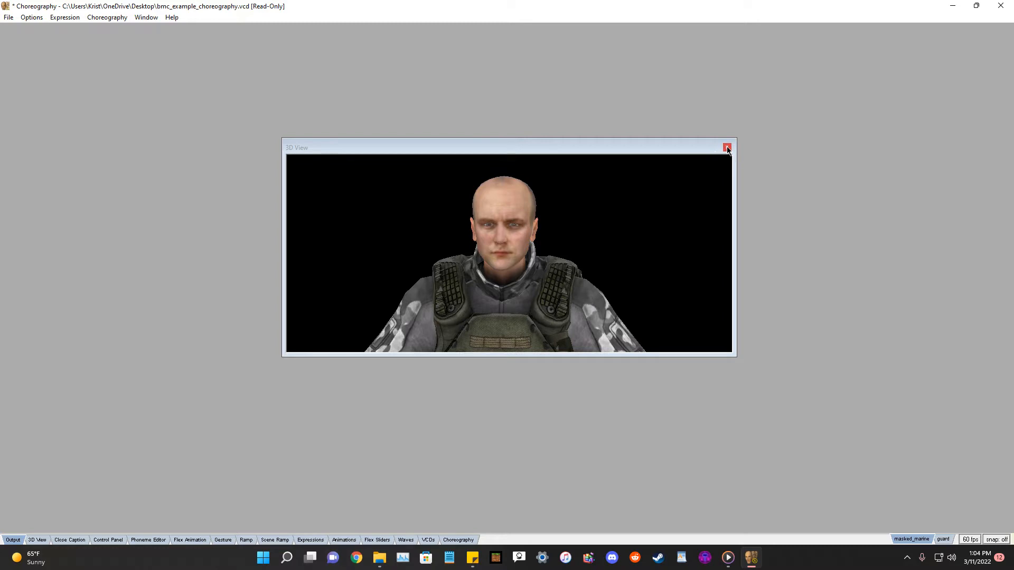
Open the Choreography window and arrange it below the 3D View.
left_click_drag(377, 143, 338, 113)
left_click(461, 540)
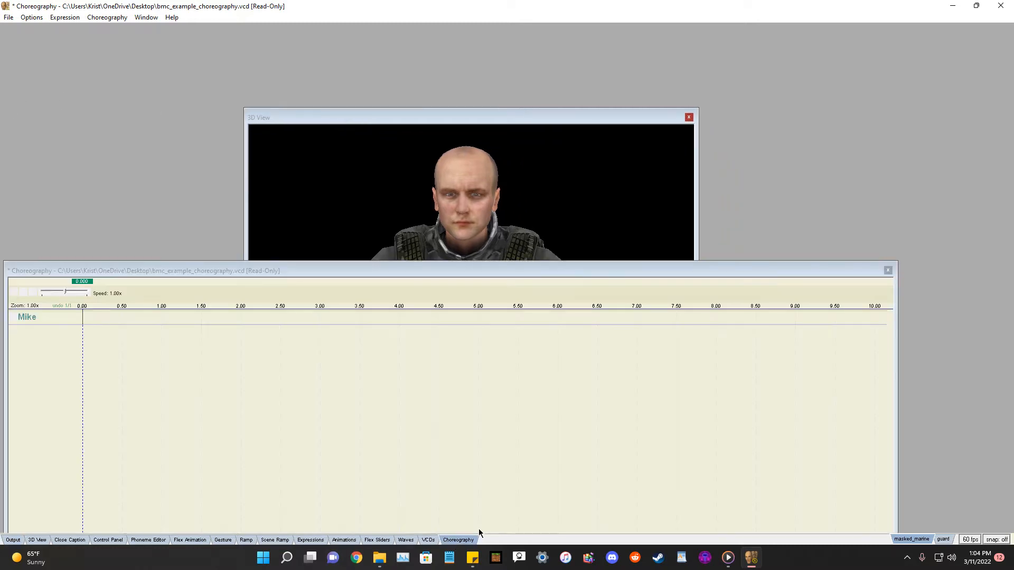
left_click_drag(294, 274, 610, 327)
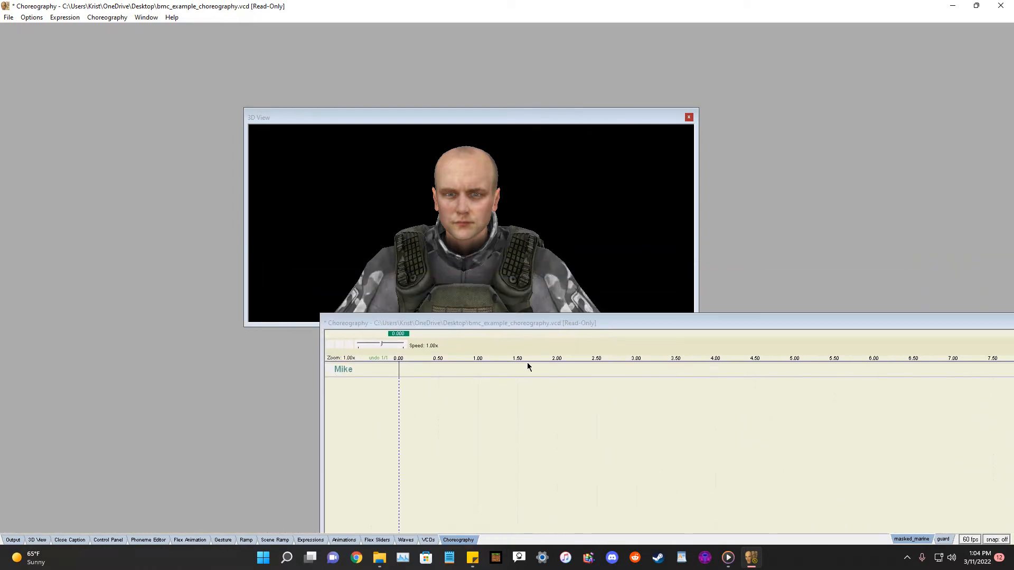
Add a new channel named voice to the actor Mike.
right_click(338, 369)
mouse_move(370, 175)
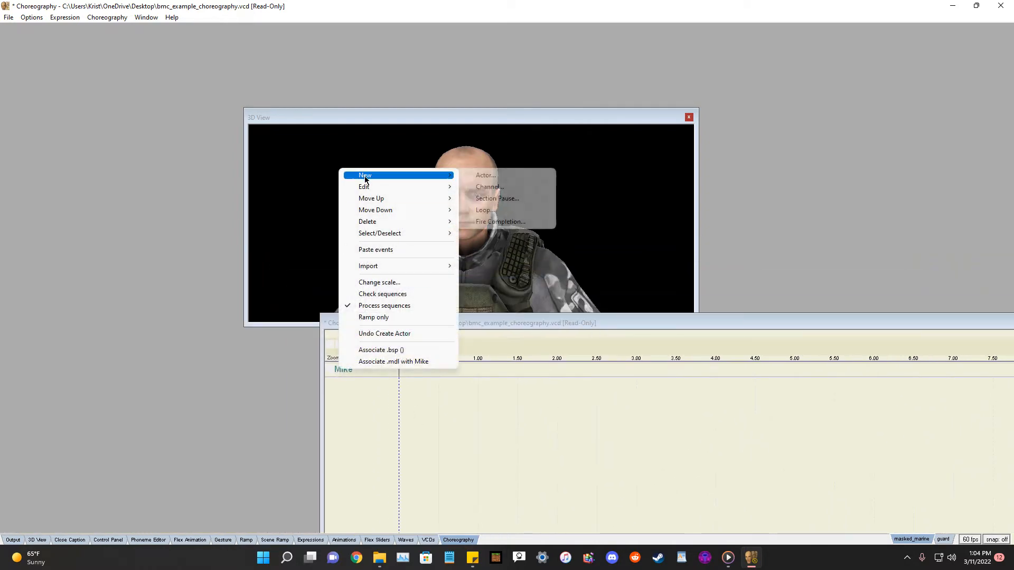
left_click(493, 188)
type("voic")
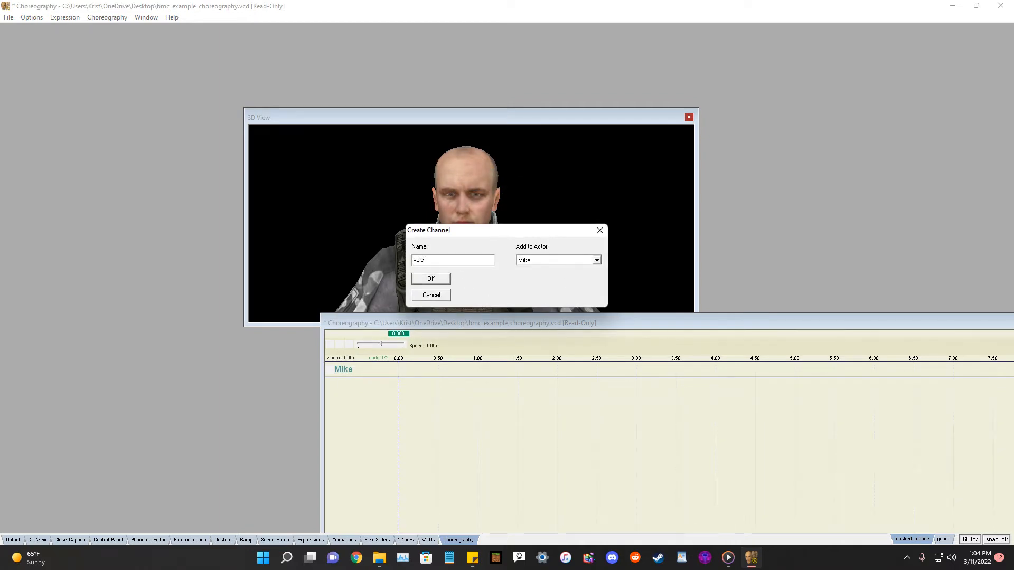
type("e")
key("Return")
Add a WAV speak event to the voice channel using NPC_bmc_sci_Example.test, filtering the sound list by example and previewing it.
right_click(353, 381)
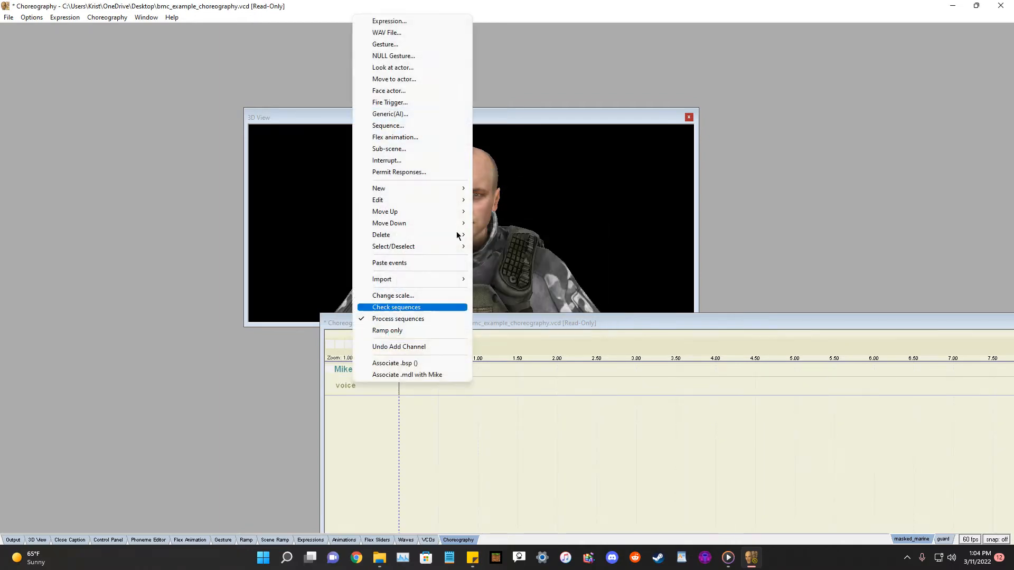
left_click(417, 33)
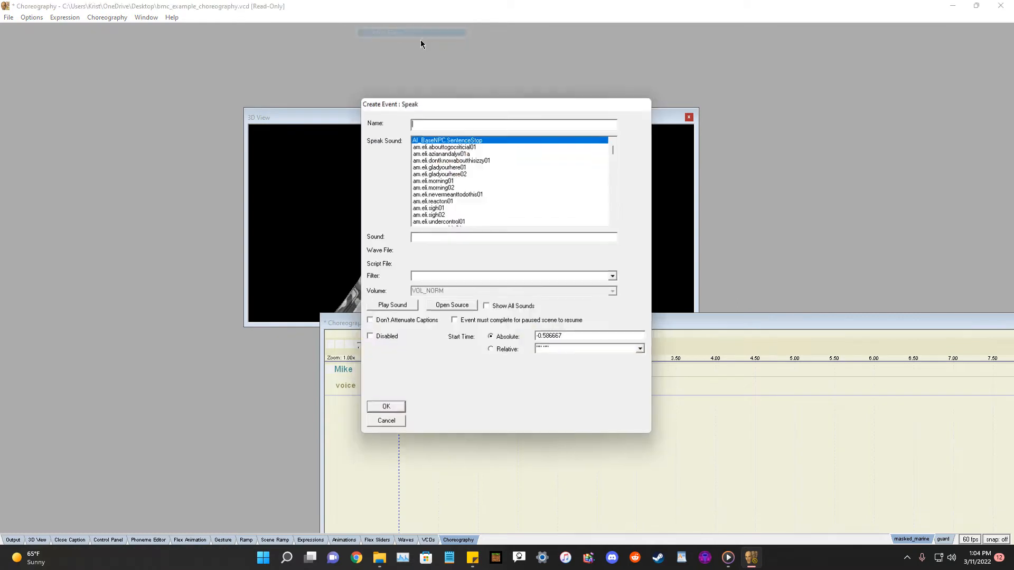
left_click(472, 237)
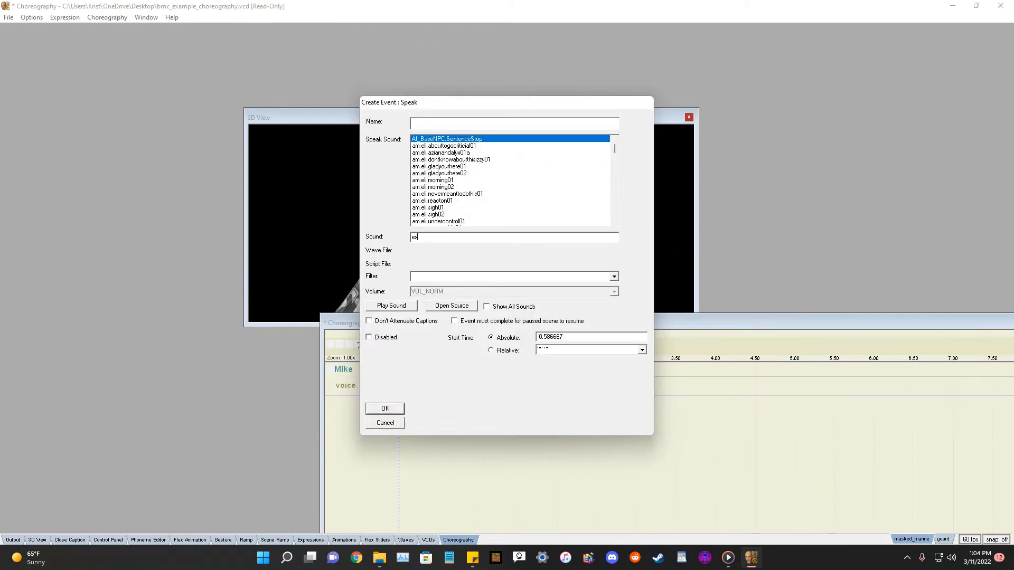
type("exampl")
left_click_drag(448, 236, 406, 239)
key("ctrl+x")
left_click(436, 274)
key("ctrl+v")
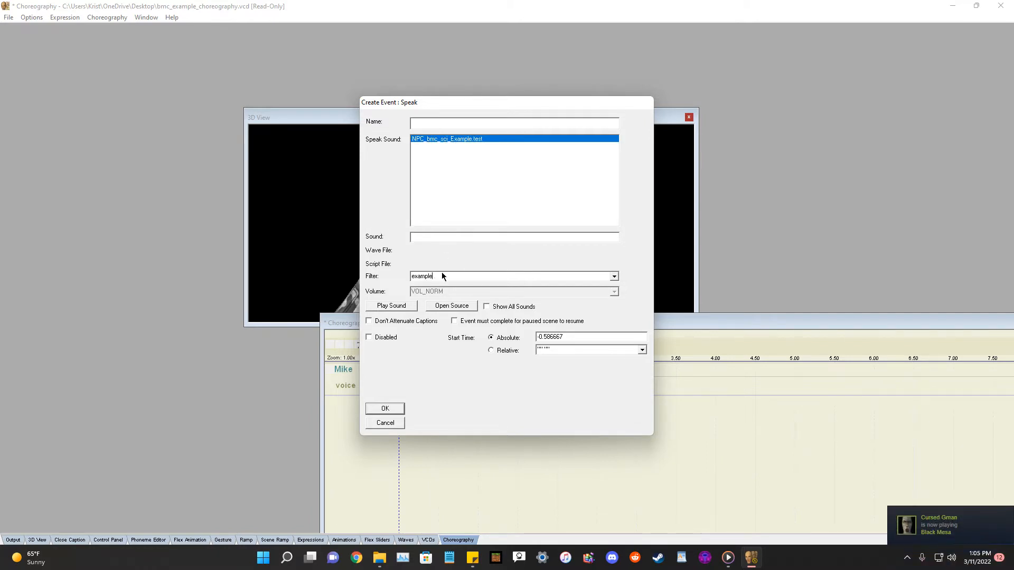
left_click(468, 139)
left_click(392, 308)
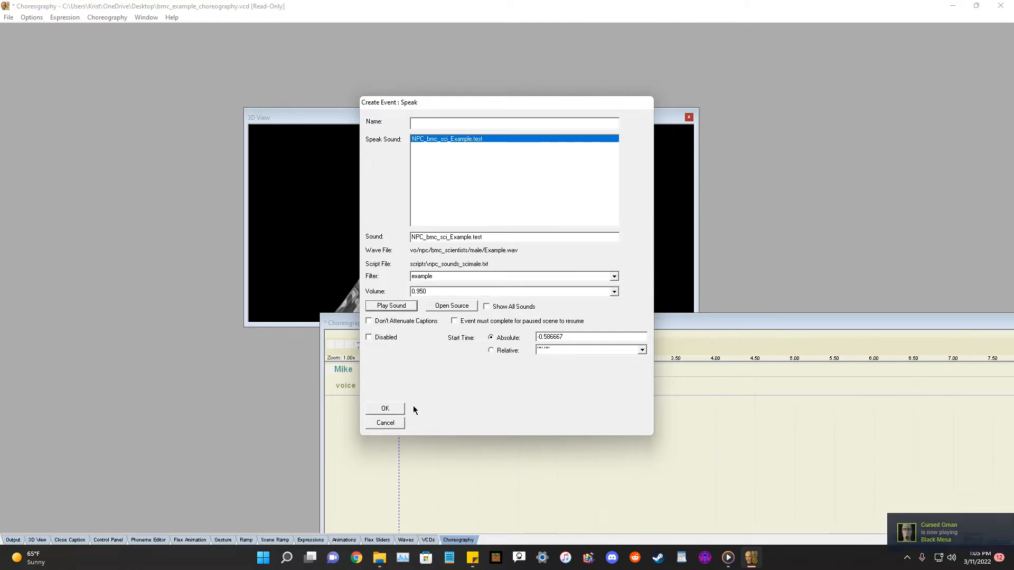
left_click(385, 410)
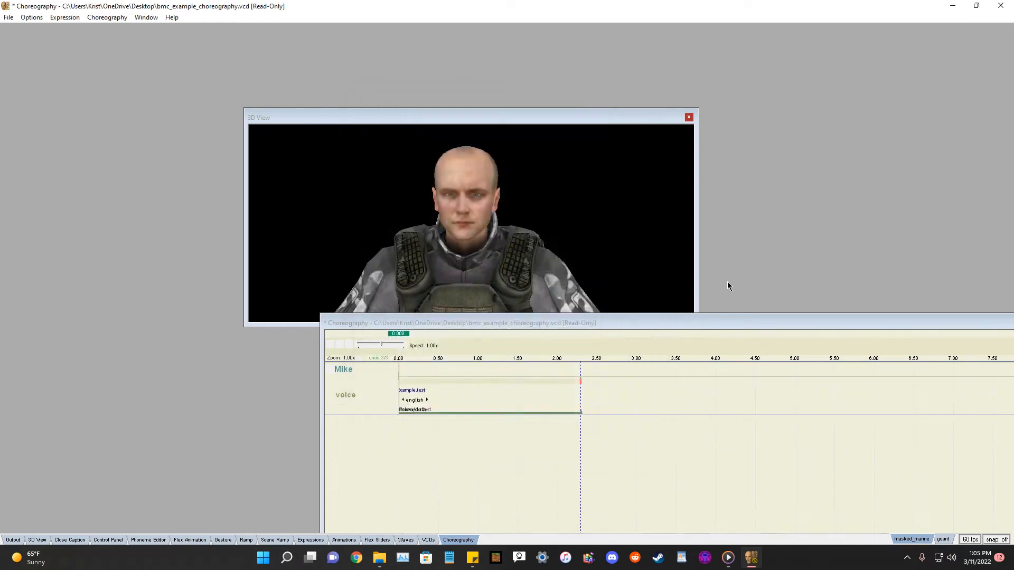
Select the speak event, open it in the Phoneme Editor and play its audio.
left_click_drag(565, 321, 516, 300)
left_click_drag(439, 358, 485, 359)
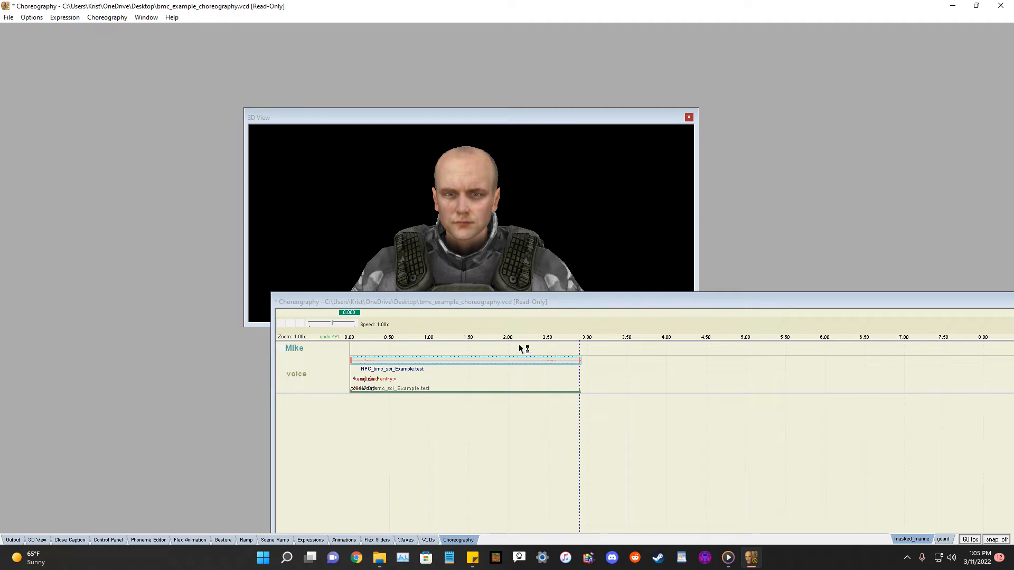
left_click_drag(423, 301, 524, 312)
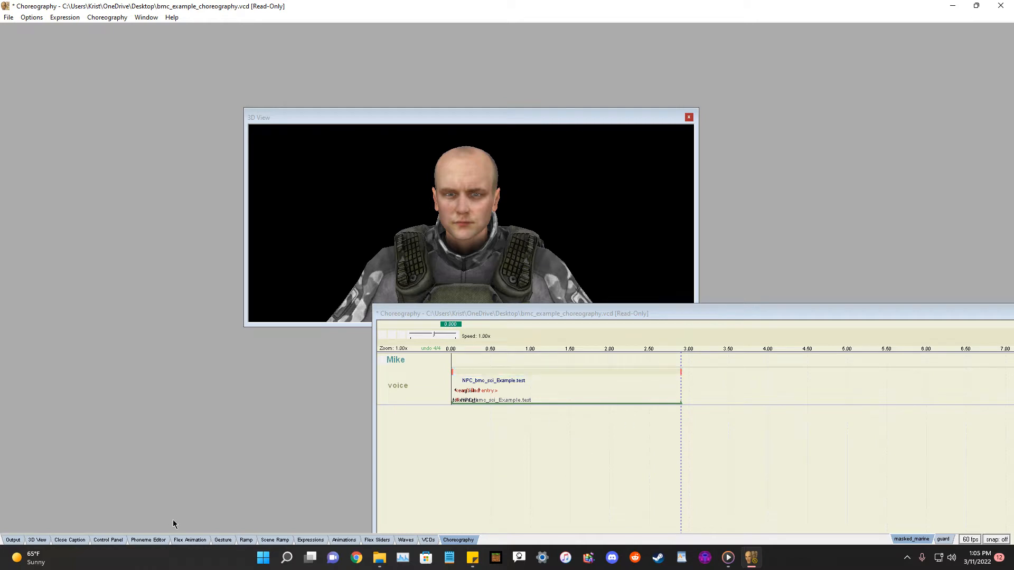
left_click(545, 373)
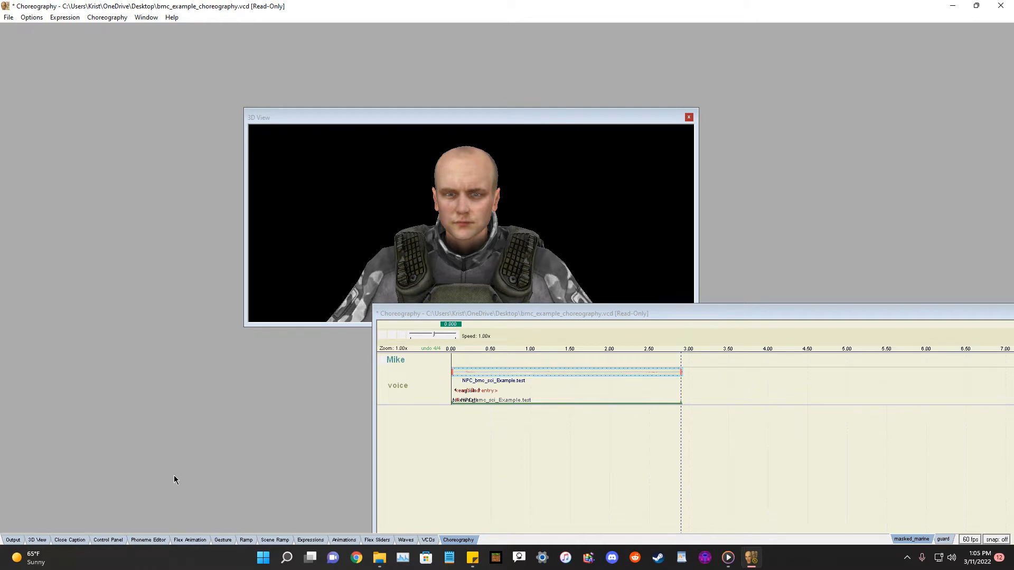
left_click(148, 540)
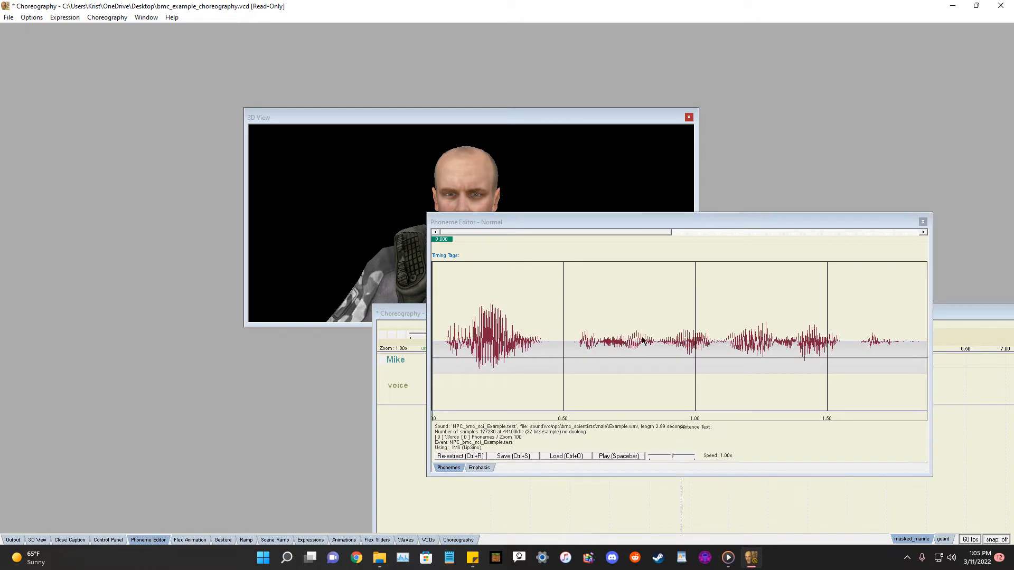
left_click_drag(661, 228, 606, 256)
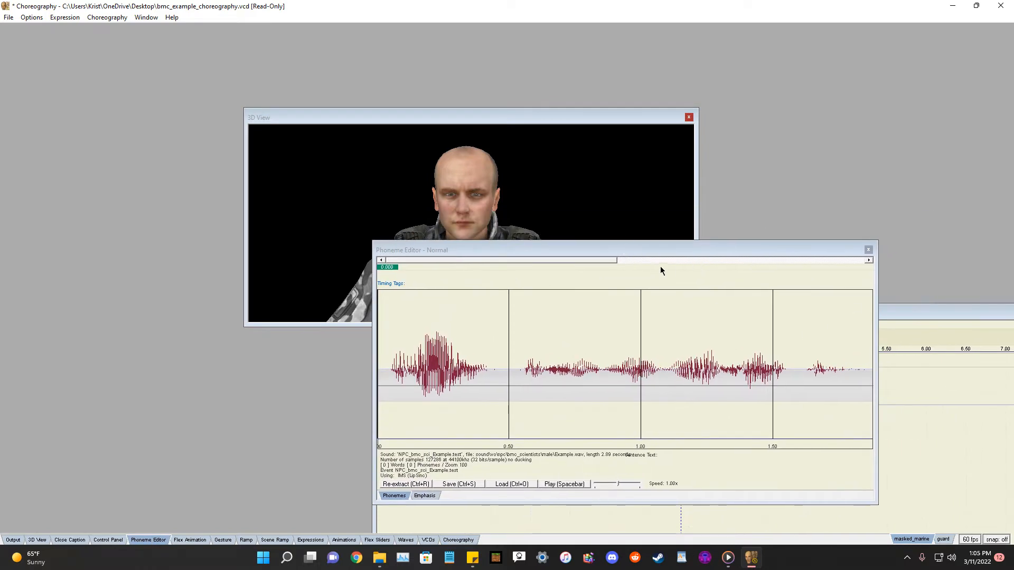
left_click_drag(668, 250, 626, 238)
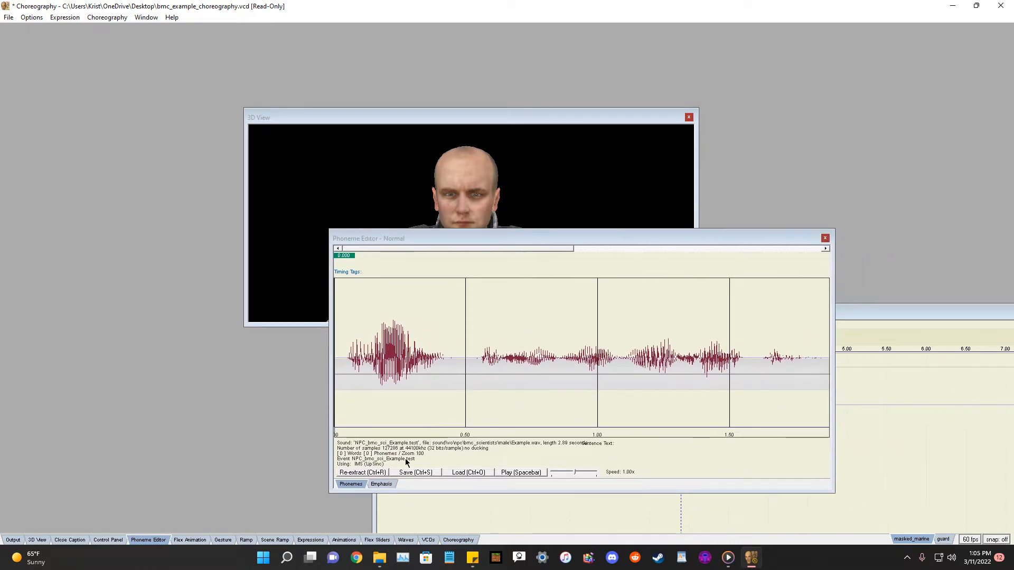
left_click(519, 472)
left_click(519, 473)
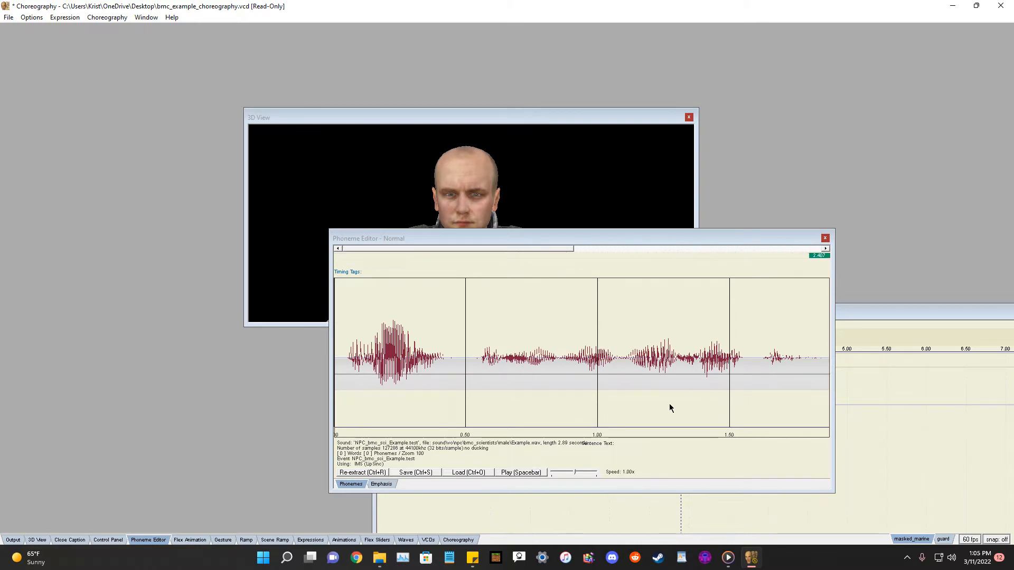
Re-extract phonemes with the sentence "Hello, this is my voice acting. It kinda sucks." and commit the extraction.
left_click(370, 472)
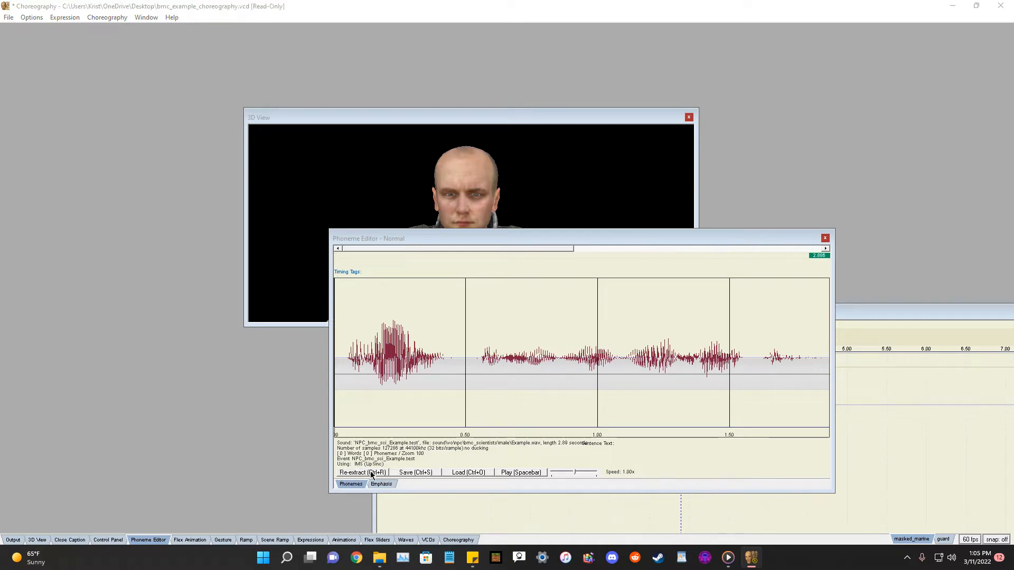
type("Hee")
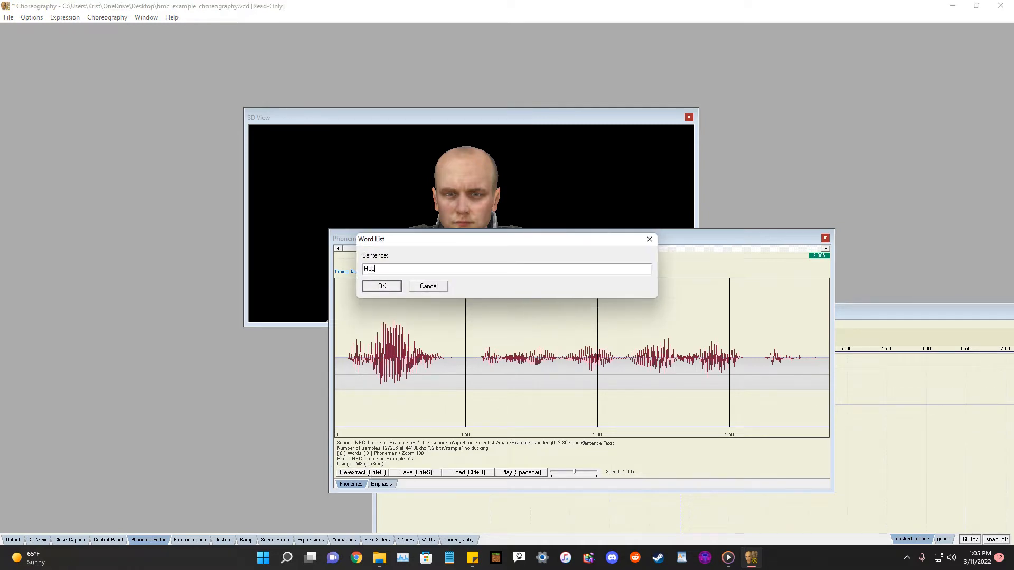
type(", this is my voice acting.")
key("BackSpace")
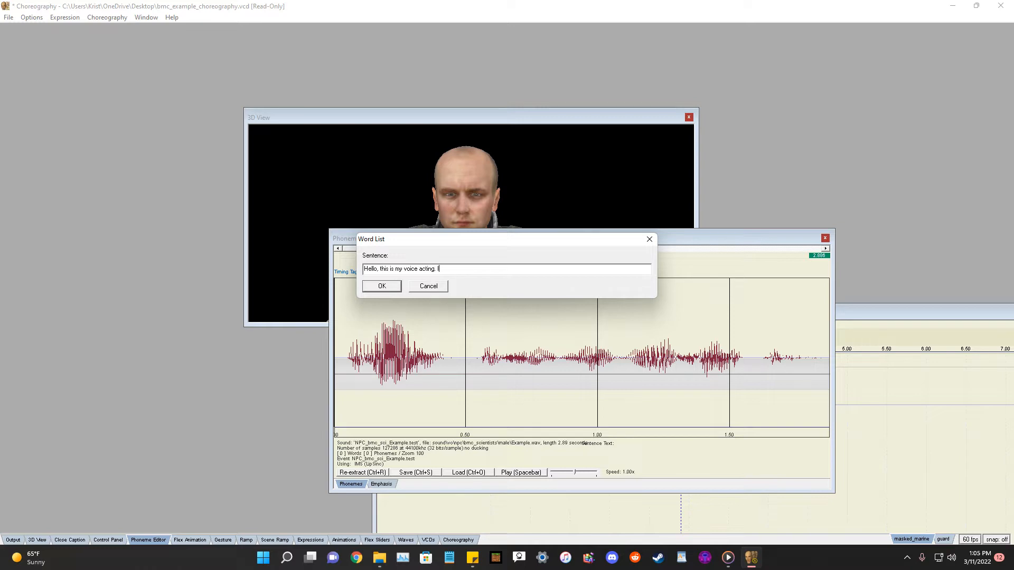
type(". It kinda sucks.")
left_click_drag(425, 242, 451, 265)
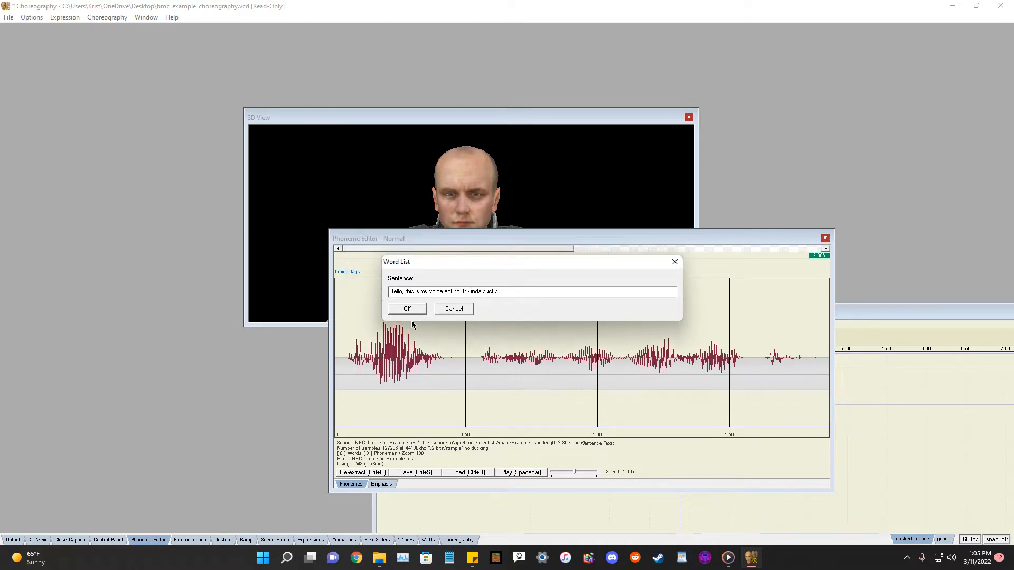
left_click(407, 309)
left_click_drag(664, 238, 810, 269)
right_click(625, 389)
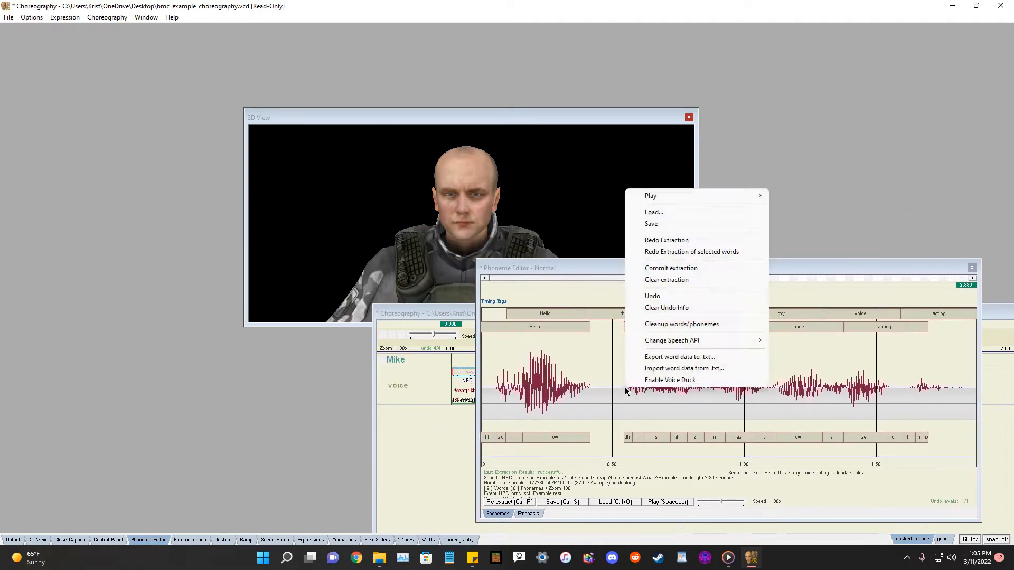
left_click(662, 269)
Play back the lip-synced speech in the Phoneme Editor and the choreography scene, then close the Phoneme Editor.
left_click_drag(680, 265, 697, 232)
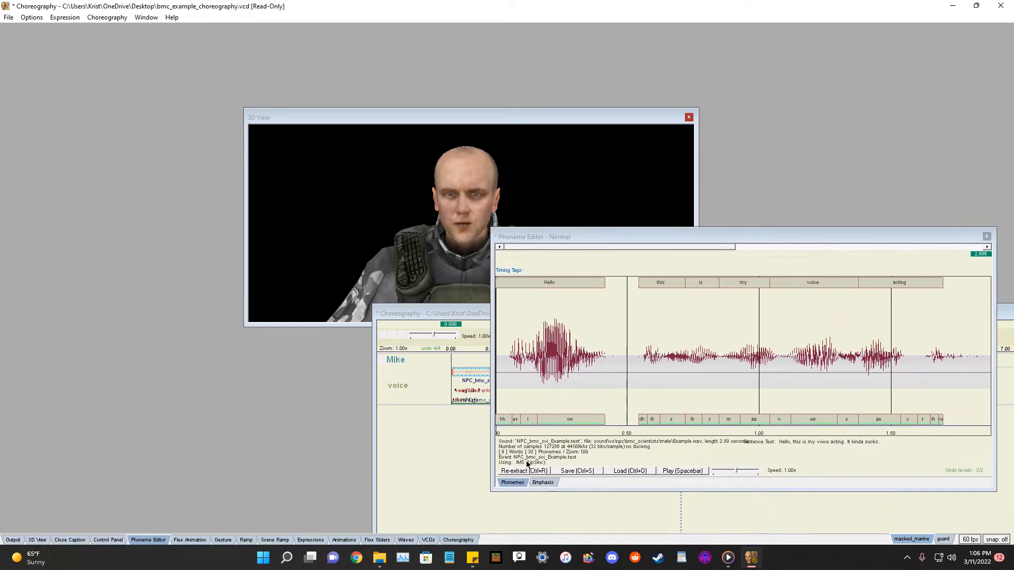
left_click(693, 471)
left_click_drag(607, 233, 656, 253)
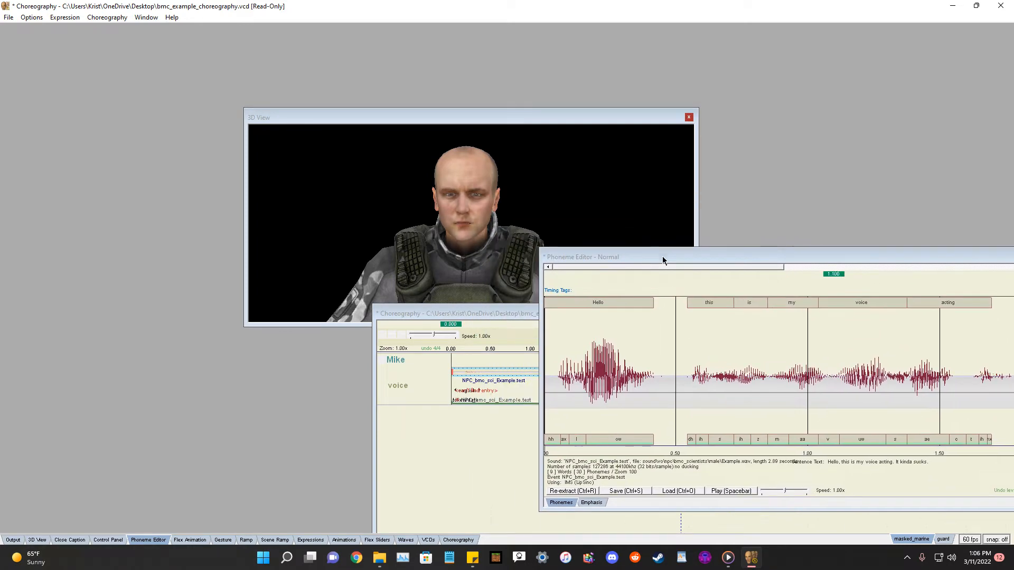
left_click_drag(670, 264, 385, 243)
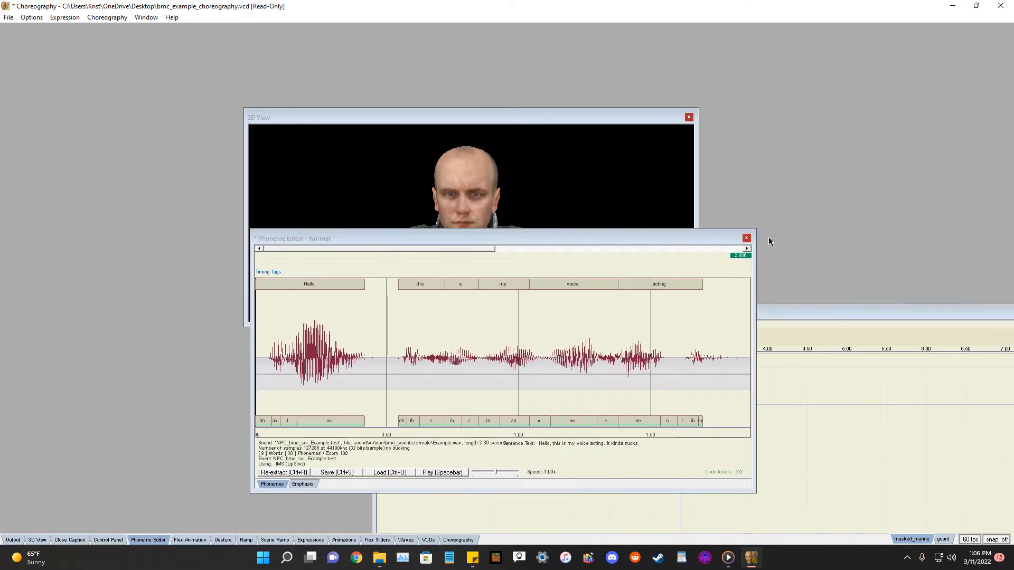
left_click(746, 239)
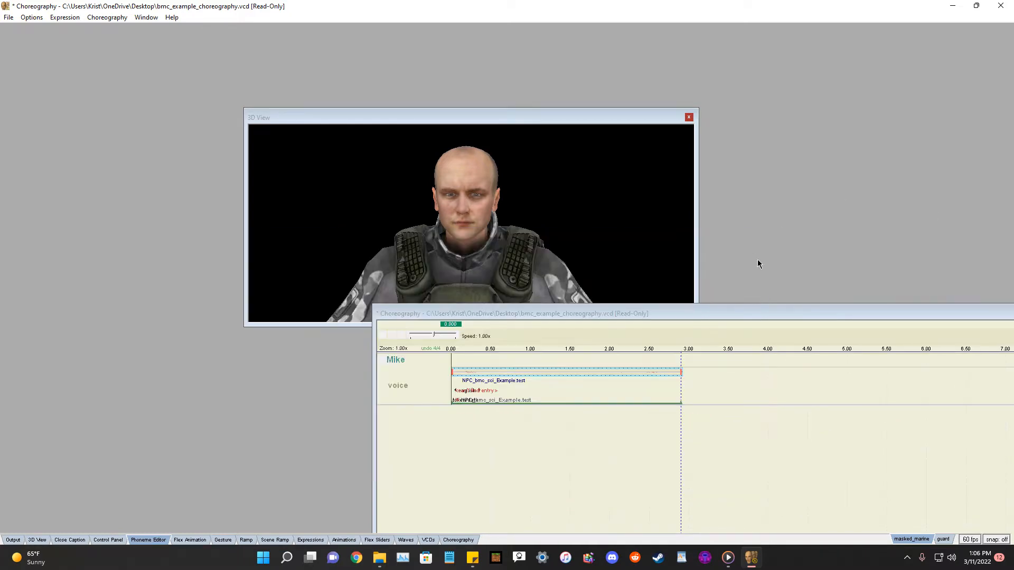
mouse_move(649, 315)
left_mouse_down()
mouse_move(642, 273)
mouse_move(665, 304)
left_mouse_up()
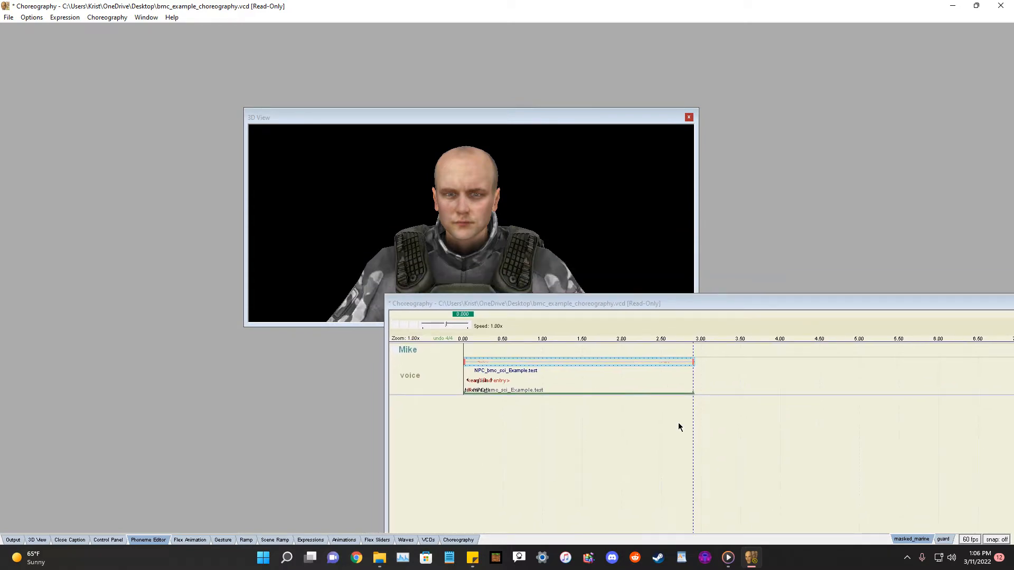
left_click(395, 326)
left_click(150, 540)
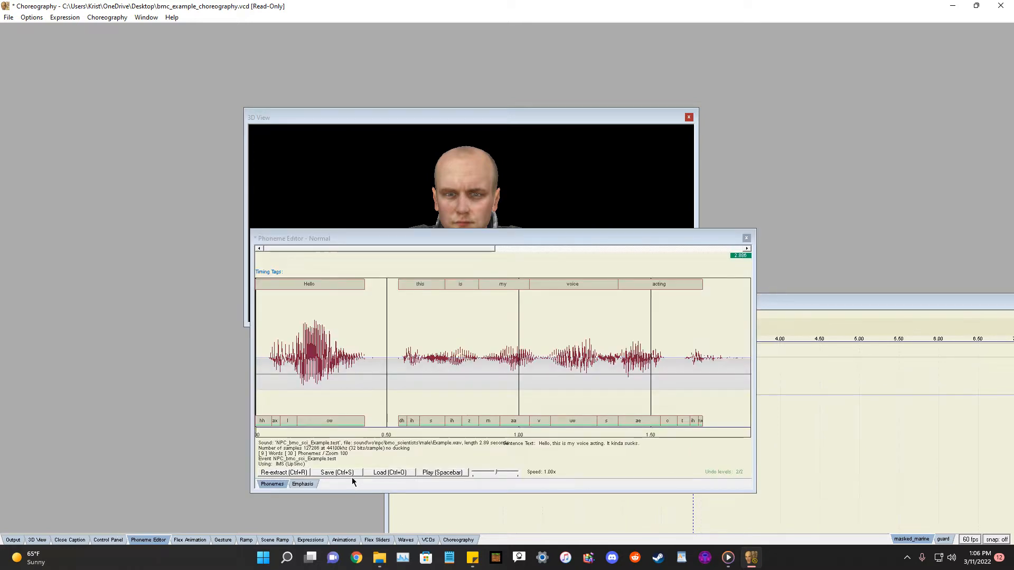
left_click(746, 238)
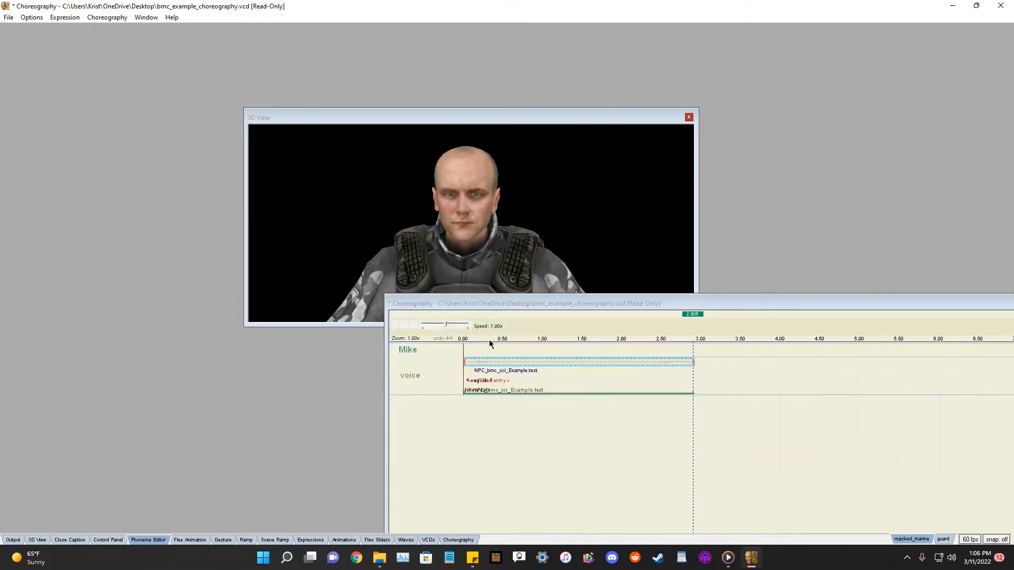
left_click(397, 326)
left_click(152, 540)
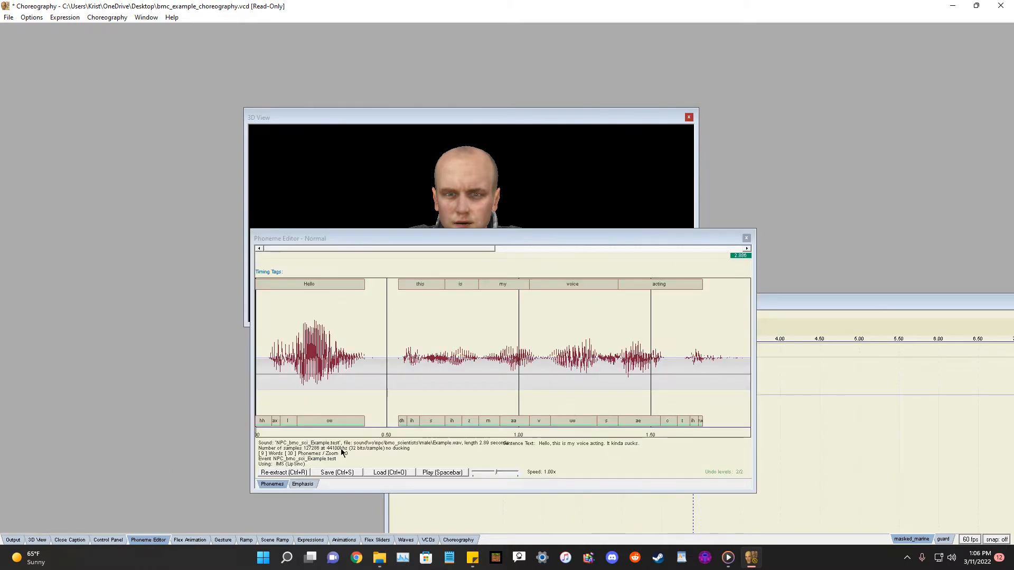
left_click(746, 239)
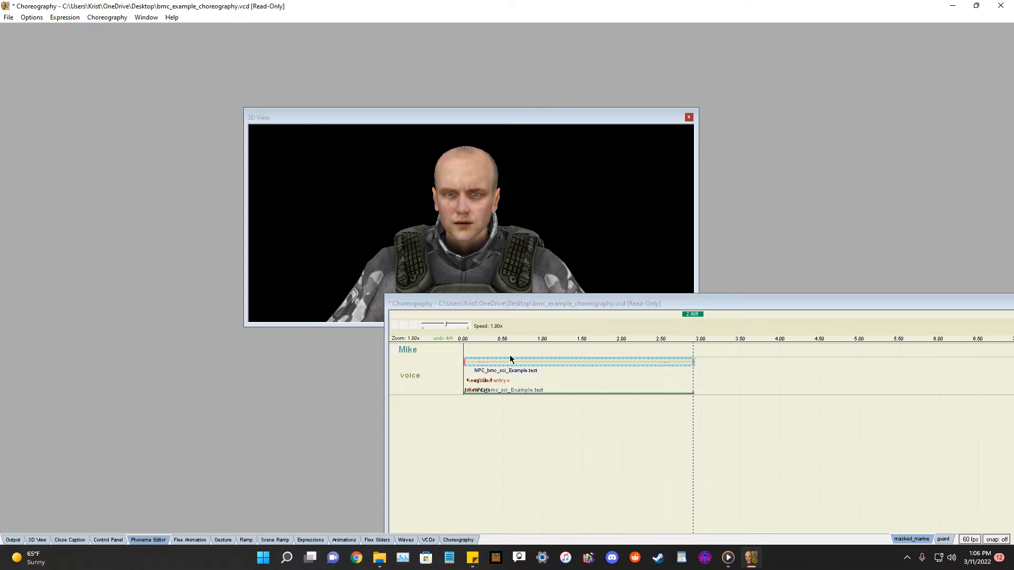
Switch the preview model for the scene to guard.
left_click_drag(549, 304, 493, 285)
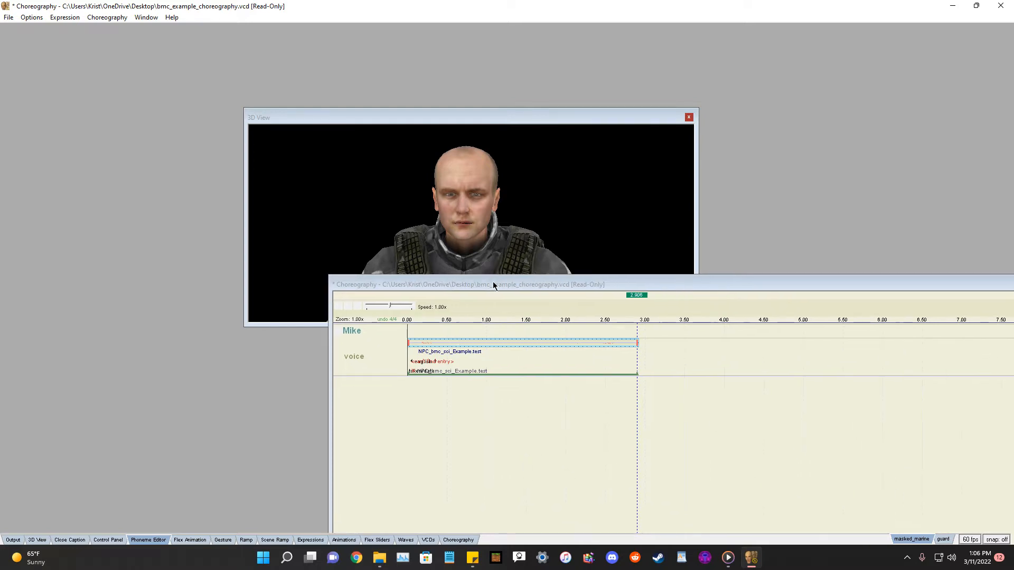
right_click(355, 357)
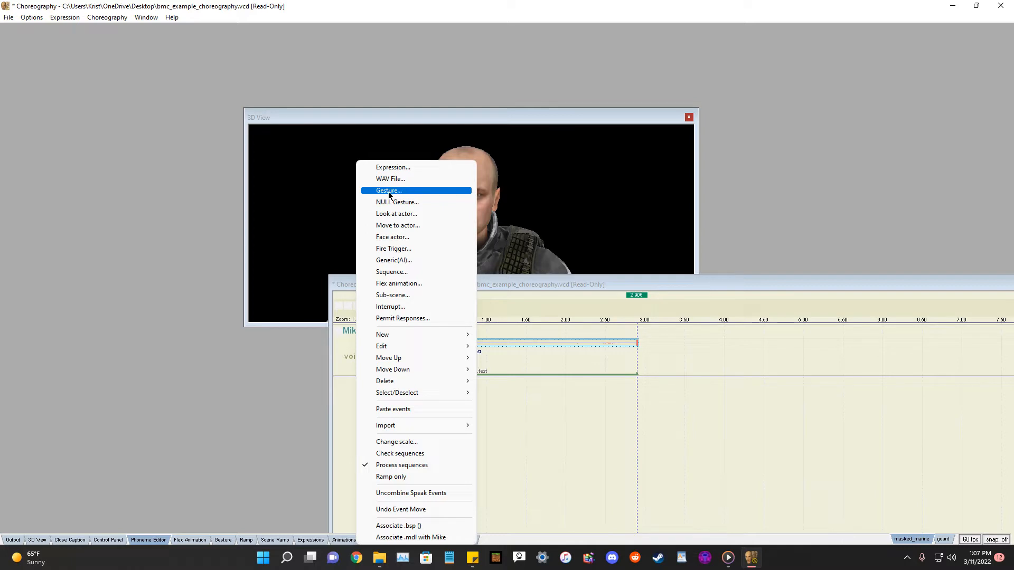
left_click(850, 156)
left_click_drag(714, 284, 554, 264)
left_click(943, 539)
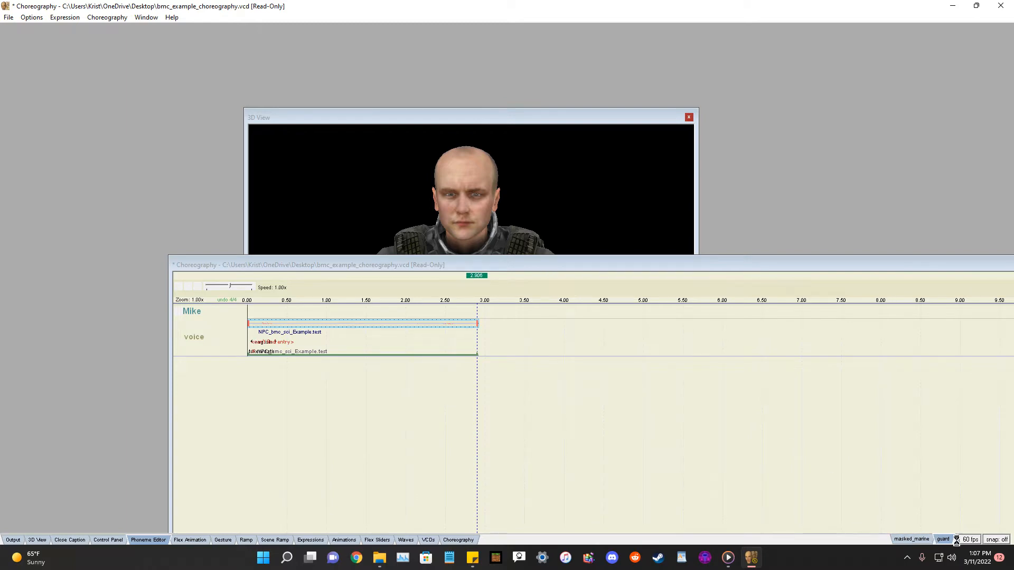
left_click_drag(476, 263, 516, 332)
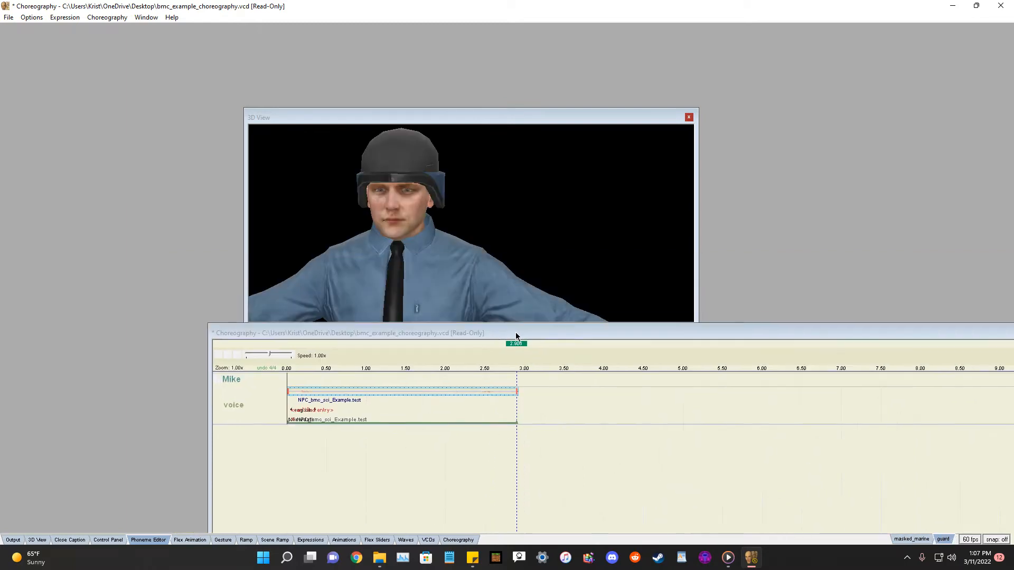
Switch the scene's preview model to masked_marine.
left_click(221, 358)
left_click_drag(422, 334, 425, 305)
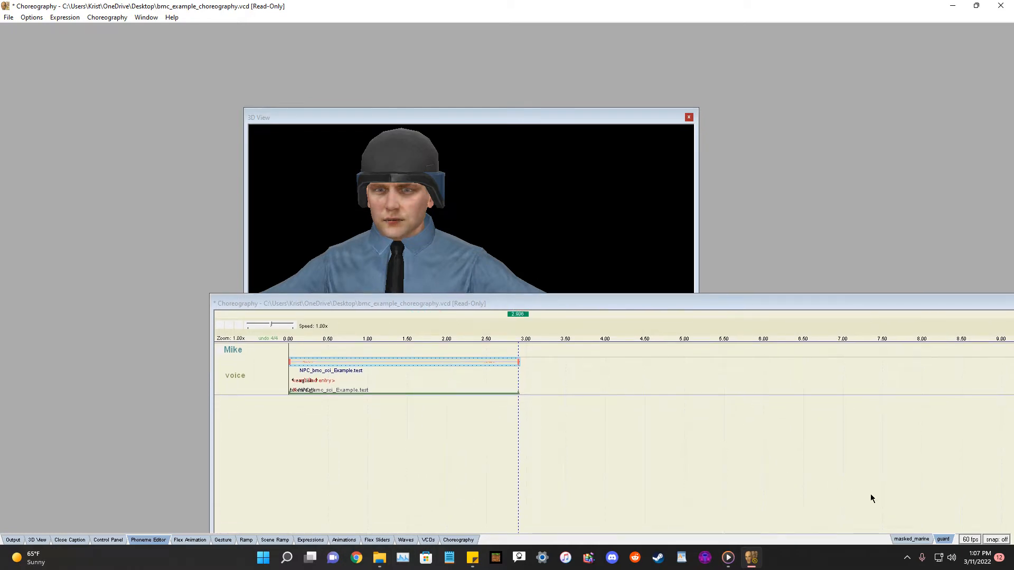
left_click(911, 539)
right_click(252, 380)
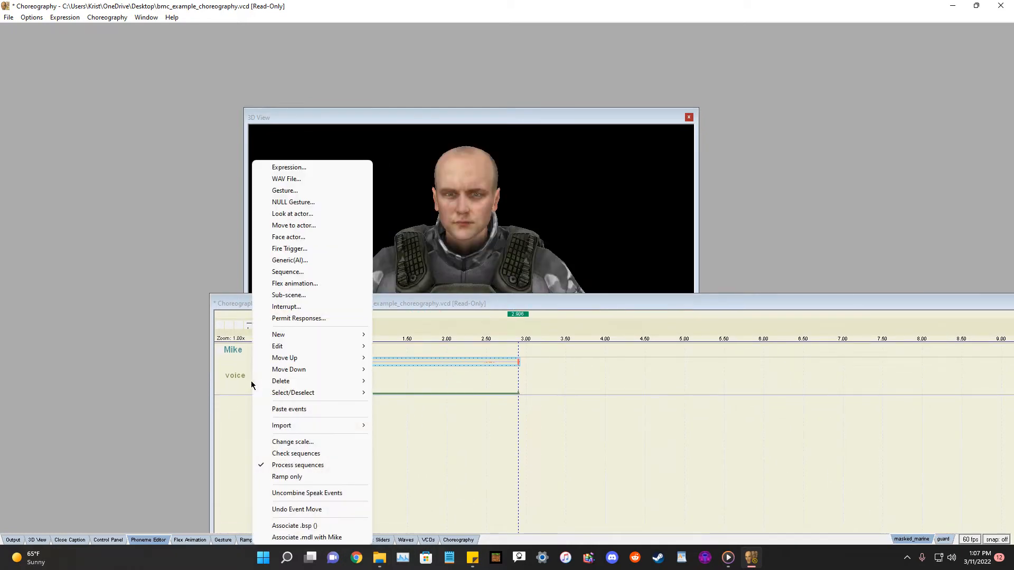
left_click(298, 191)
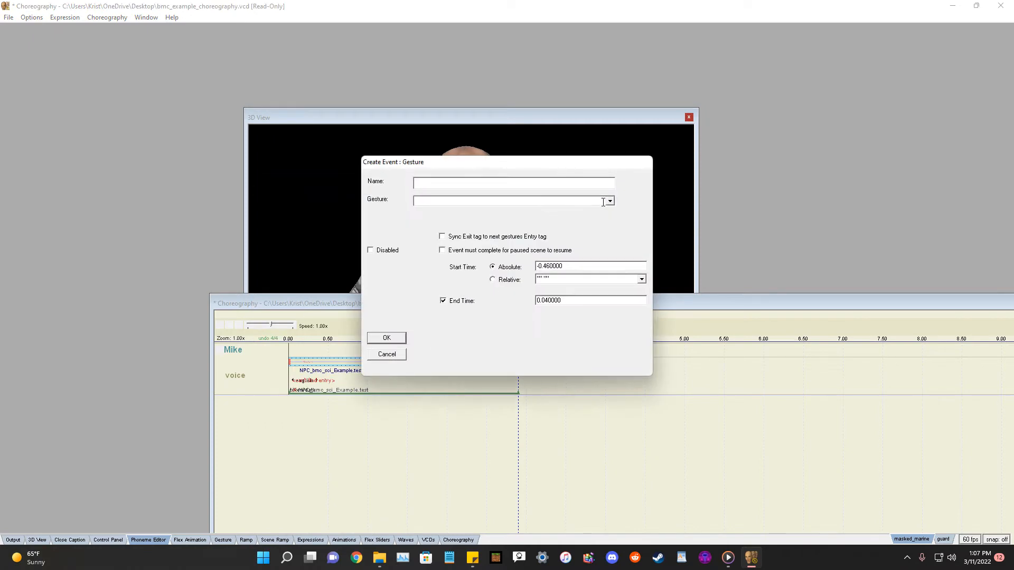
left_click(609, 201)
left_click(609, 201)
left_click(610, 201)
left_click(610, 201)
left_click(387, 354)
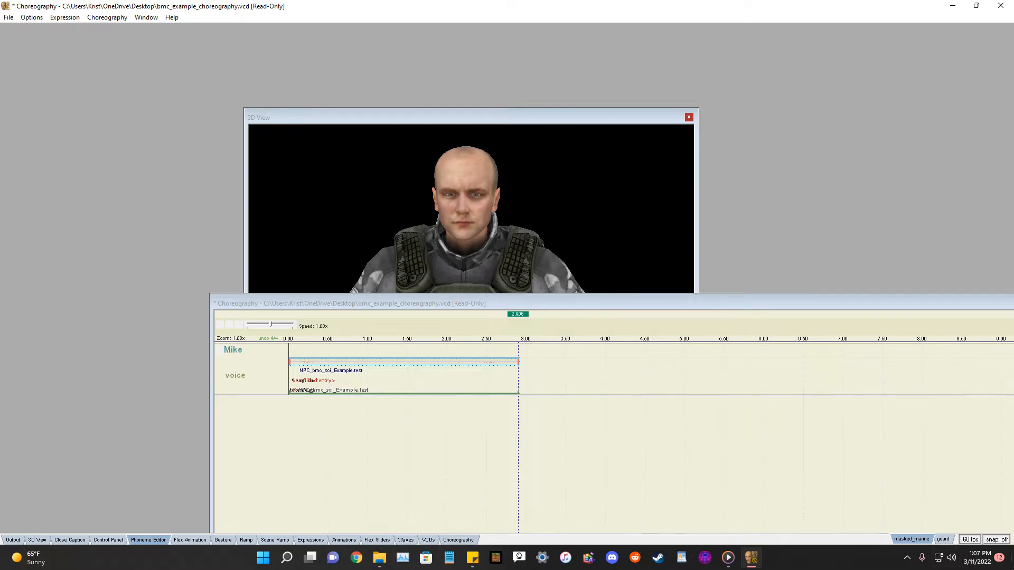
Switch the preview model back to guard and try to create a gesture event named gestures.
left_click(943, 539)
right_click(236, 400)
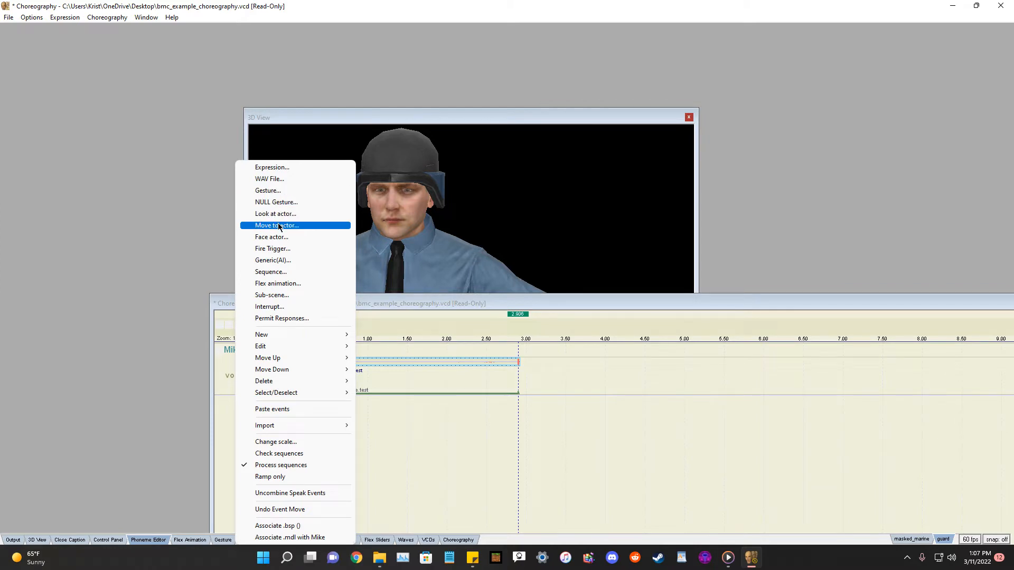
left_click(271, 192)
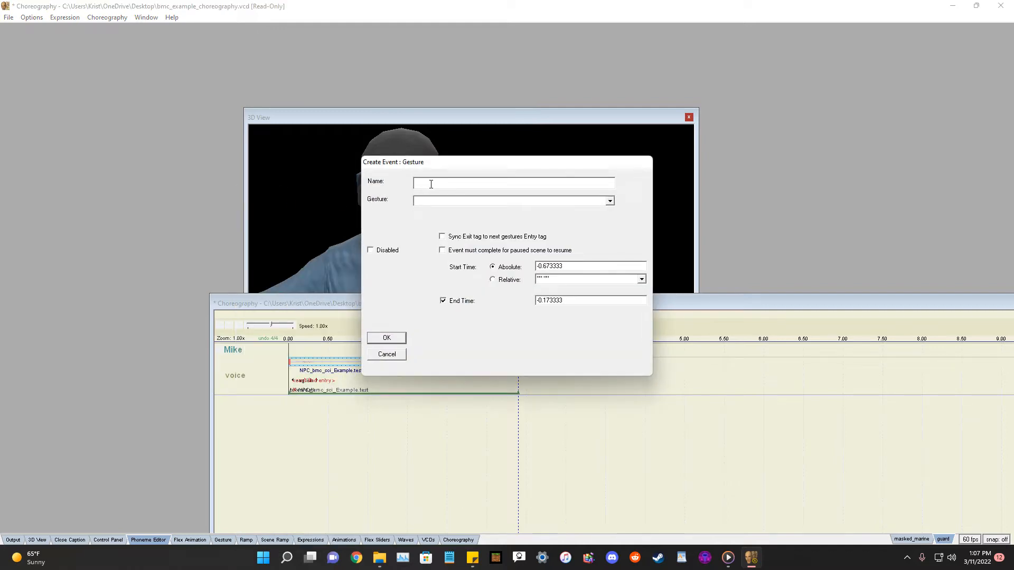
type("gestures")
key("Return")
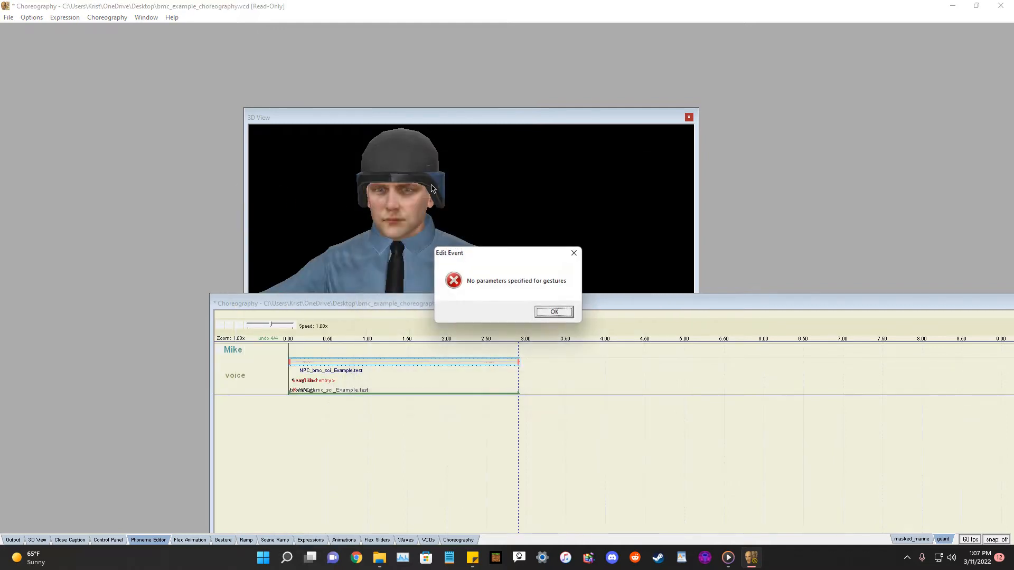
left_click(554, 313)
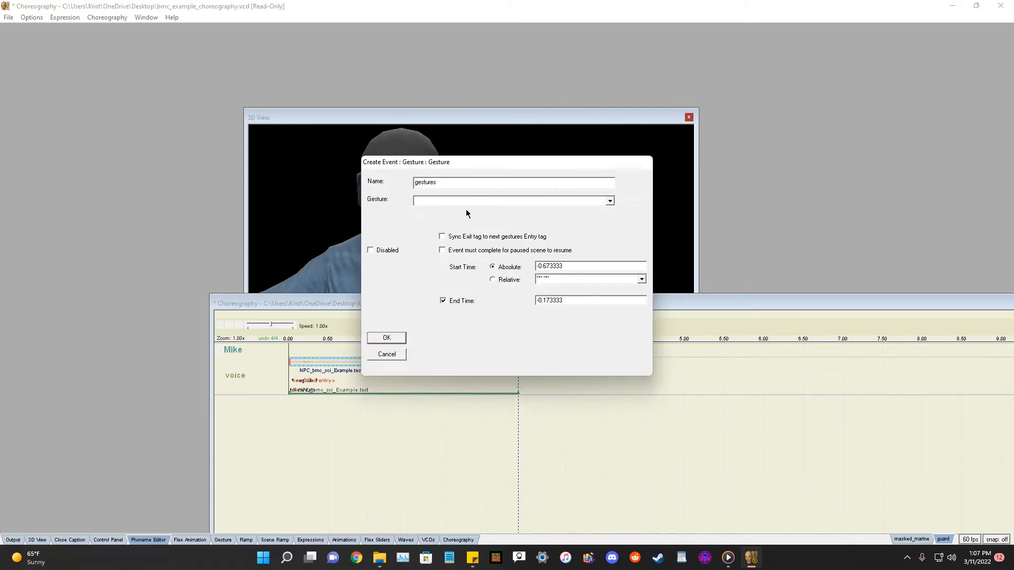
left_click(610, 201)
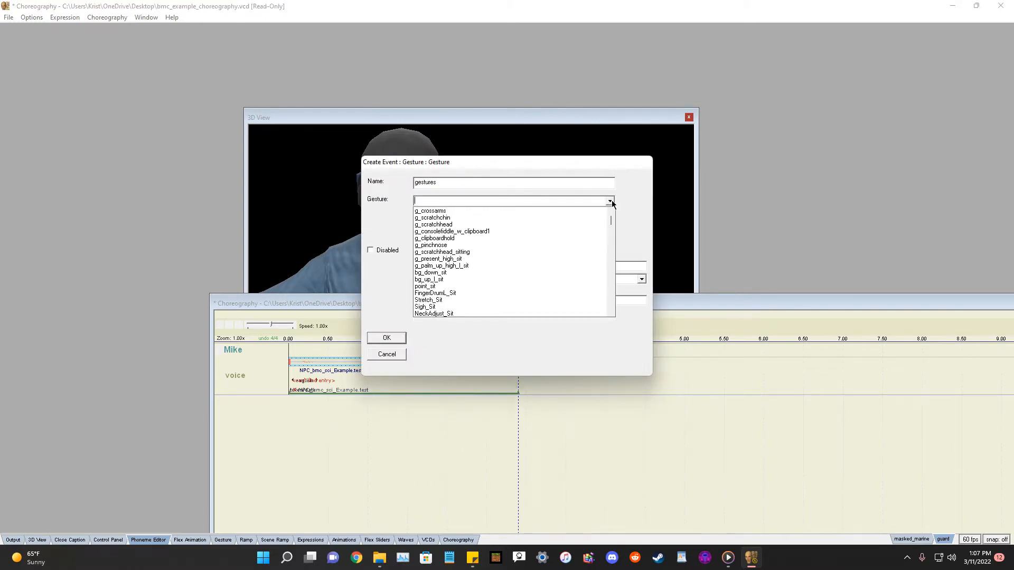
left_click(609, 201)
double_click(426, 187)
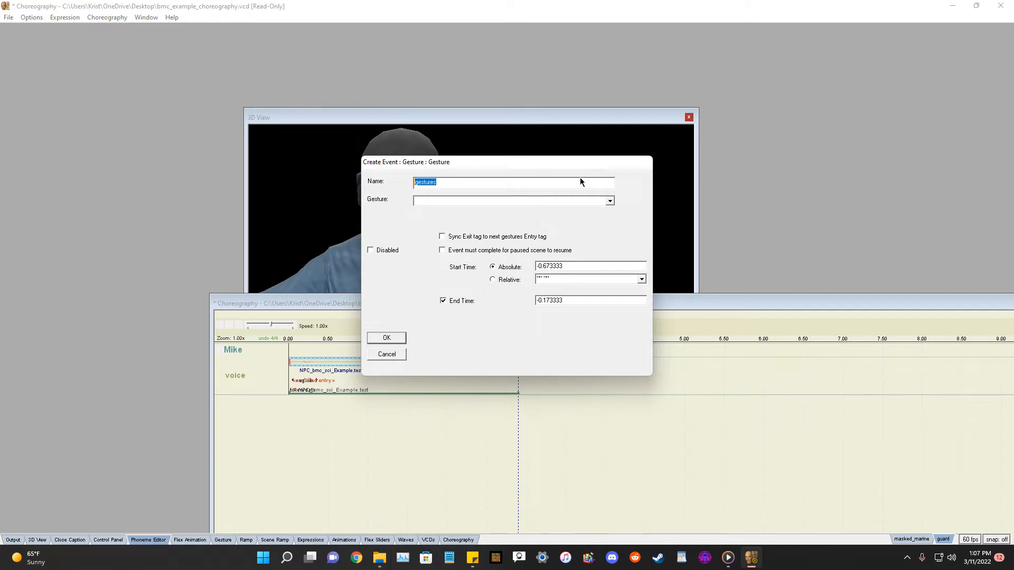
left_click(386, 354)
Create a new channel named gestures for the actor Mike.
right_click(256, 370)
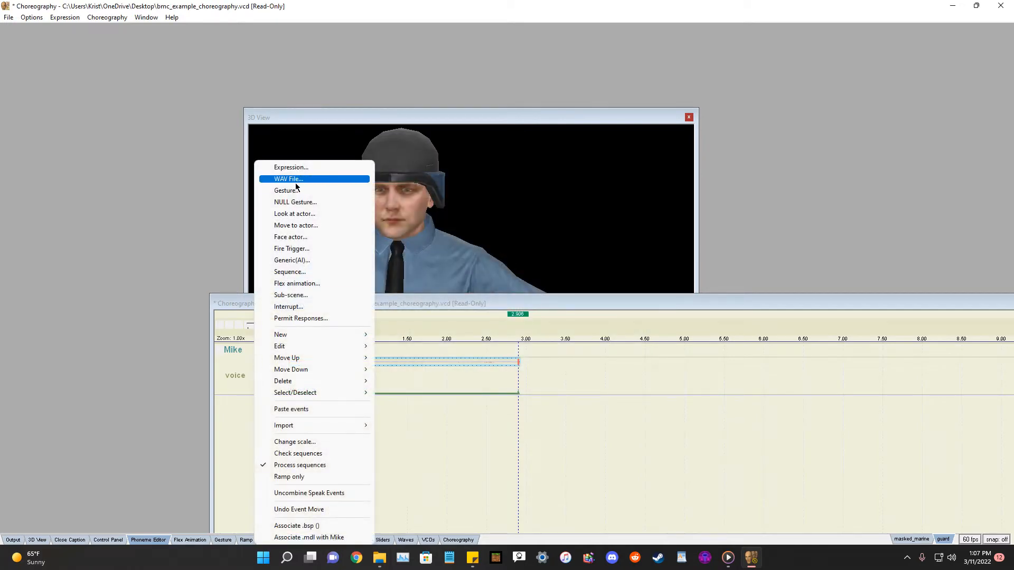
mouse_move(338, 335)
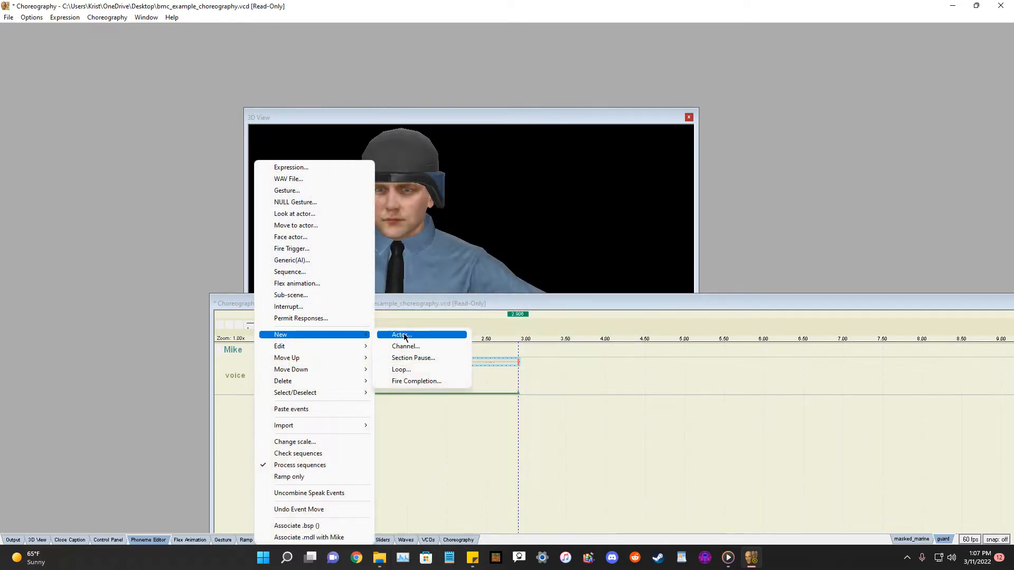
left_click(406, 347)
type("g")
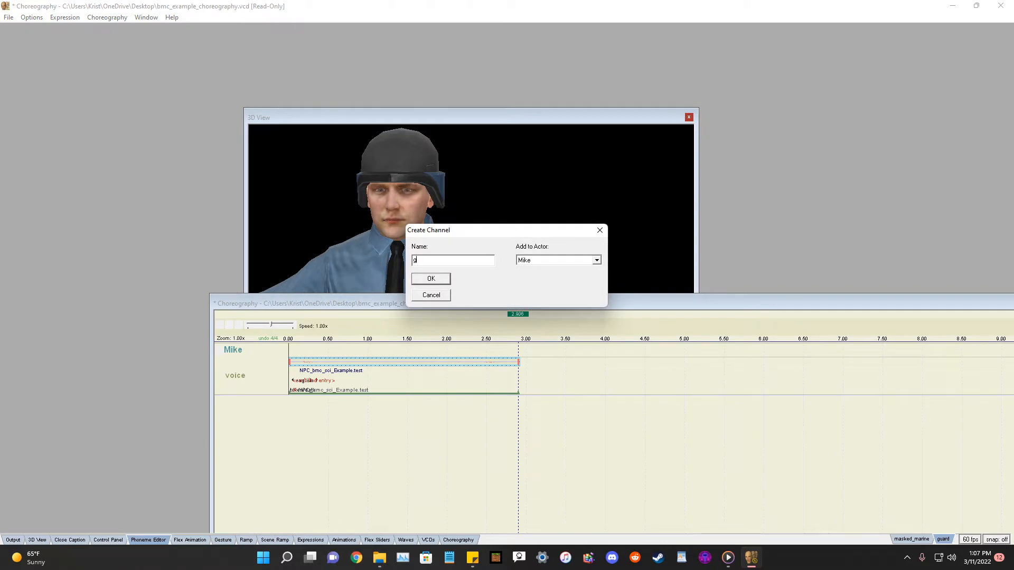
type("estures")
key("Return")
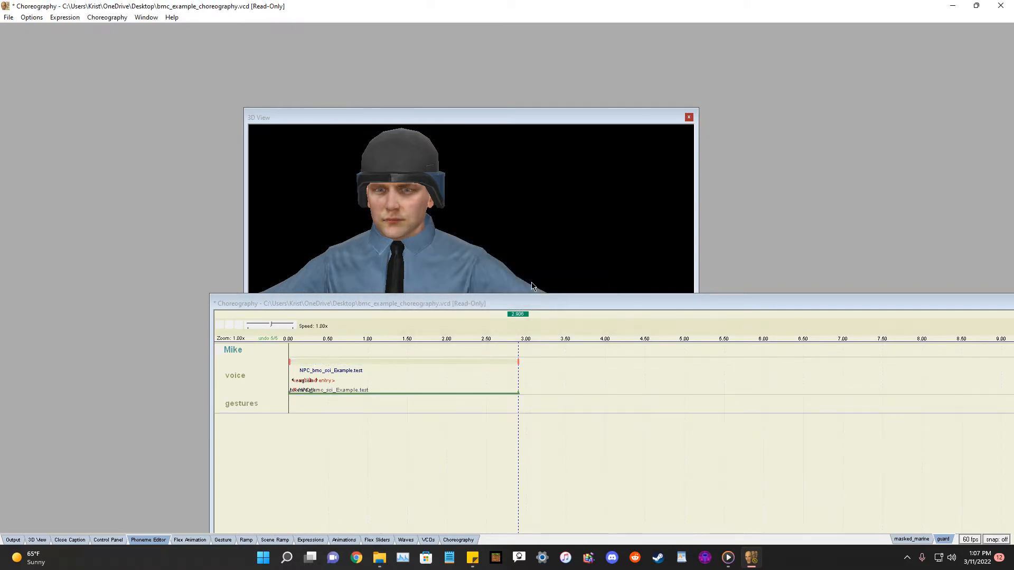
Add a g_scratchhead gesture event to the gestures channel with start time 1 and end time 2.
right_click(237, 409)
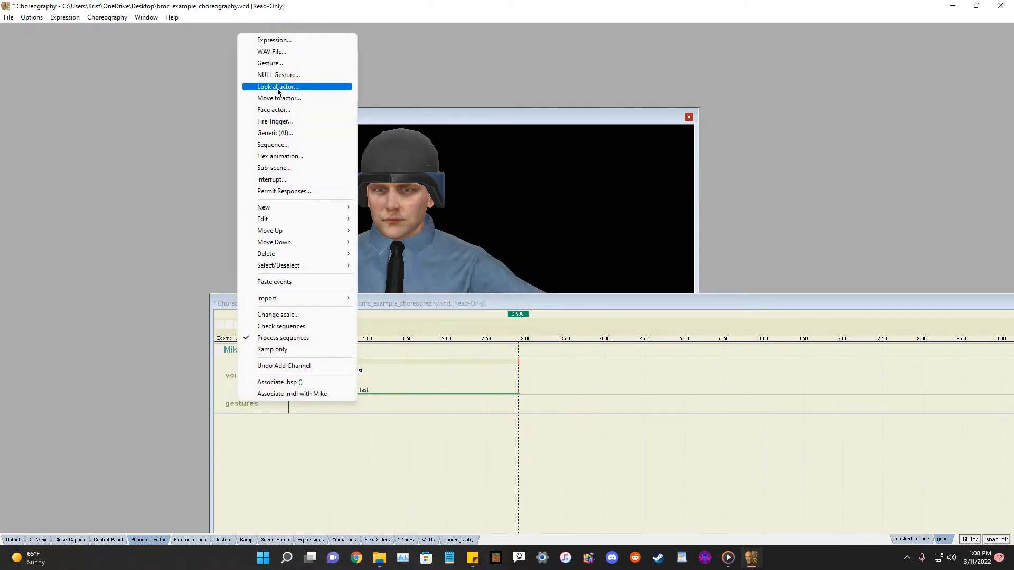
left_click(293, 64)
left_click_drag(584, 163, 680, 208)
left_click(707, 248)
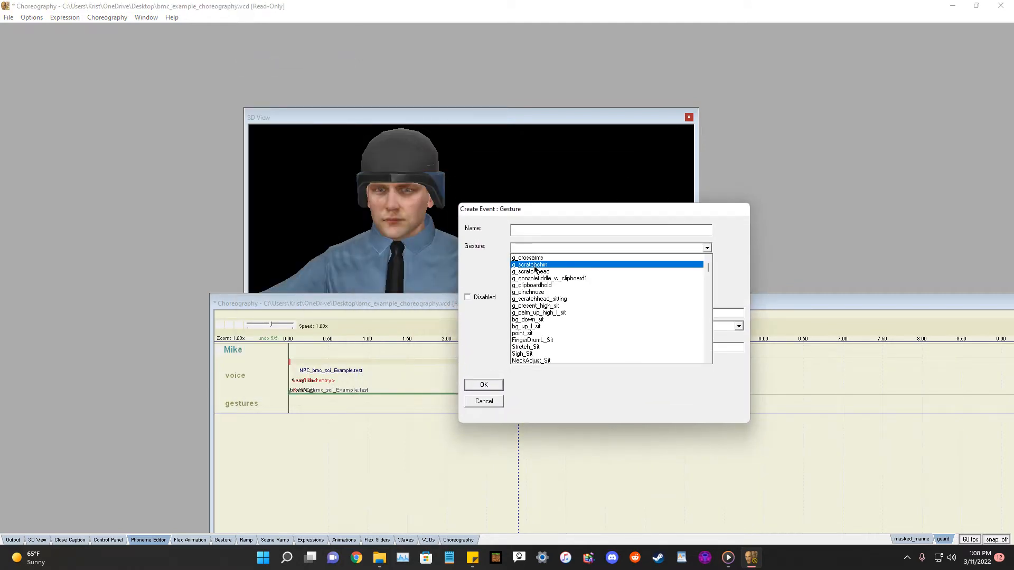
type("s")
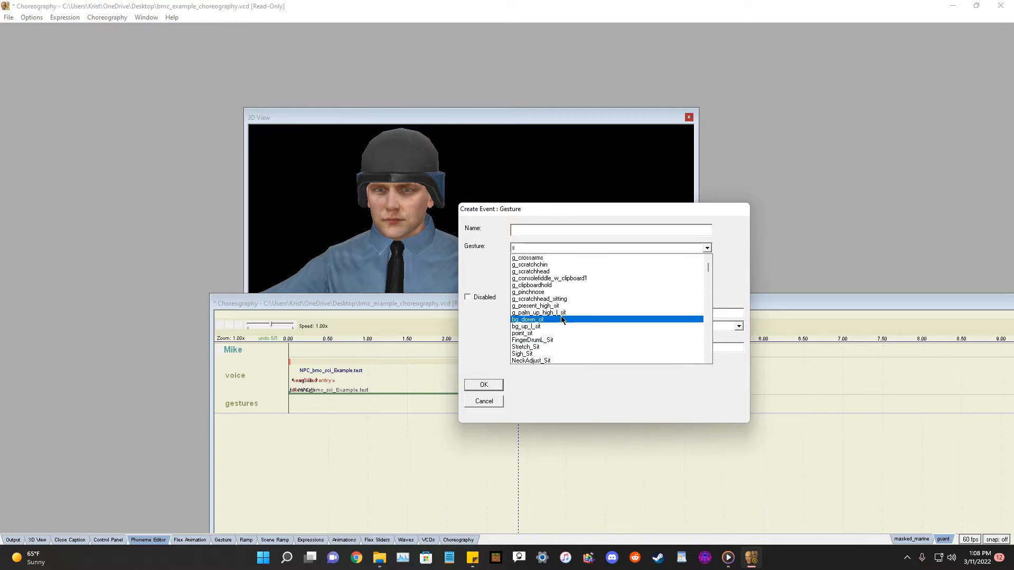
left_click(542, 276)
left_click_drag(664, 314, 623, 315)
type("1")
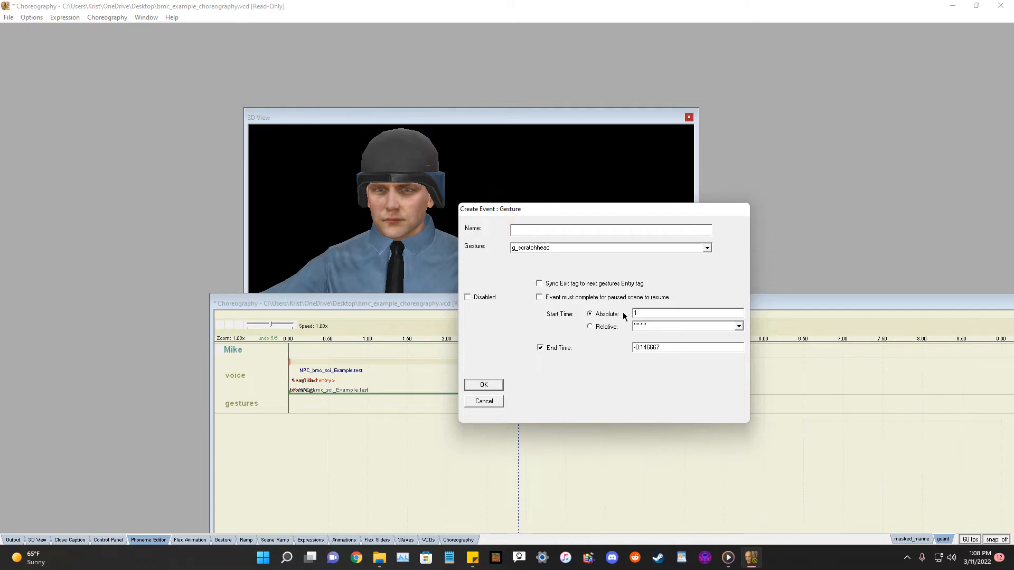
left_click_drag(679, 347, 608, 343)
type("2")
left_click(483, 385)
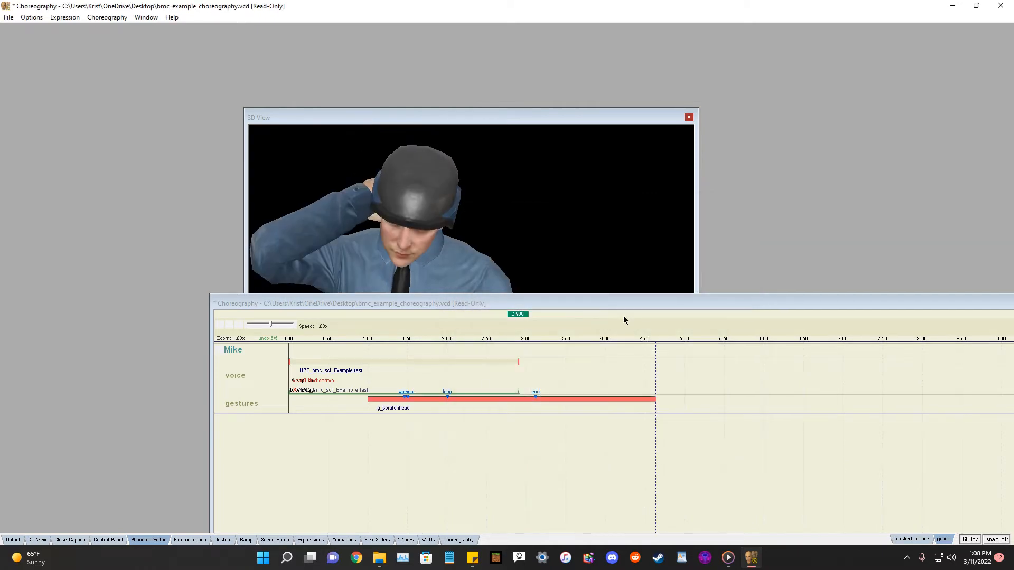
Move the g_scratchhead gesture event toward the timeline start and delete it.
left_click(448, 398)
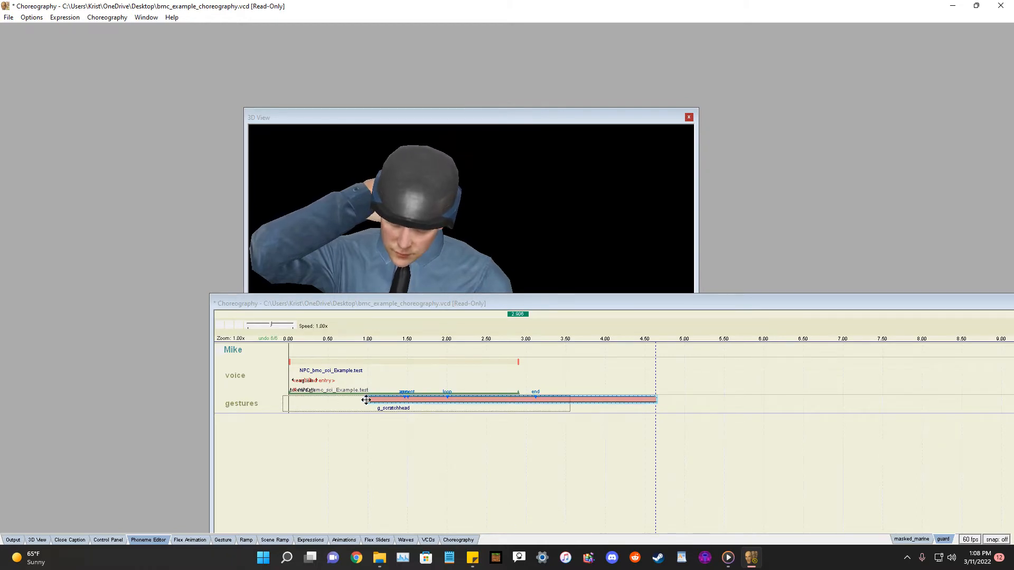
left_click_drag(374, 397, 298, 397)
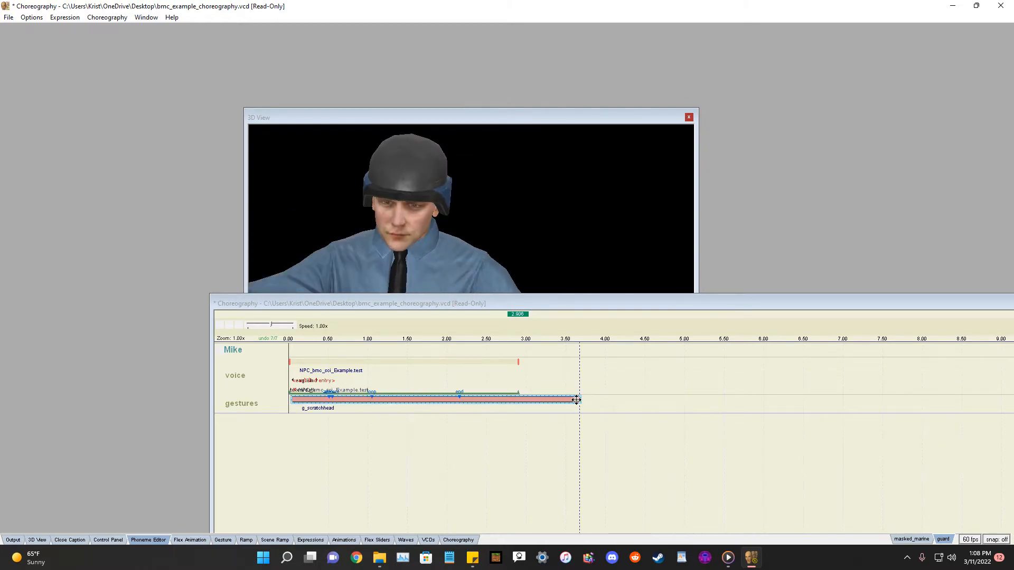
key("Delete")
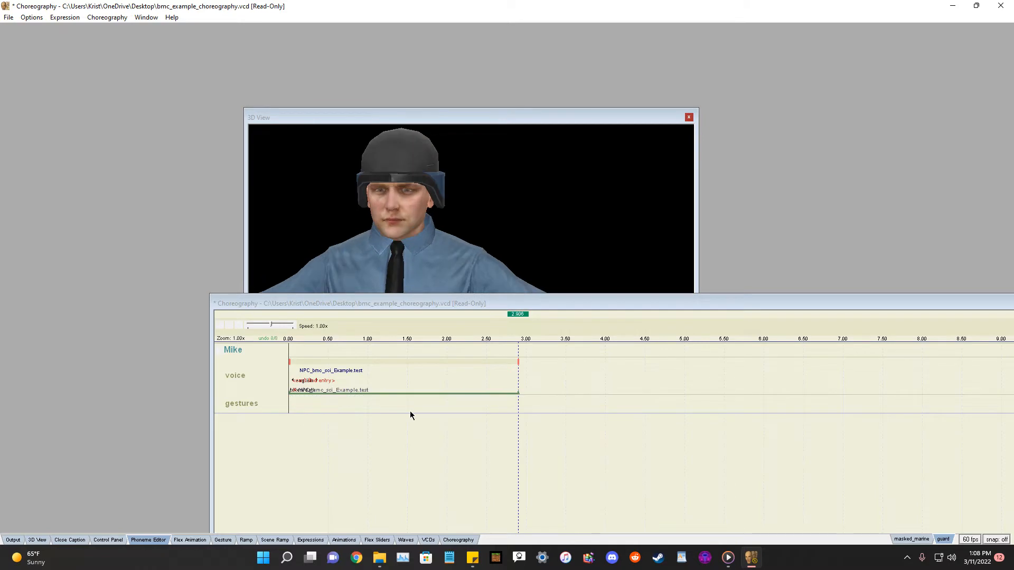
Add a g_scratchhead gesture event to the gestures channel, adjusting its start time.
right_click(244, 405)
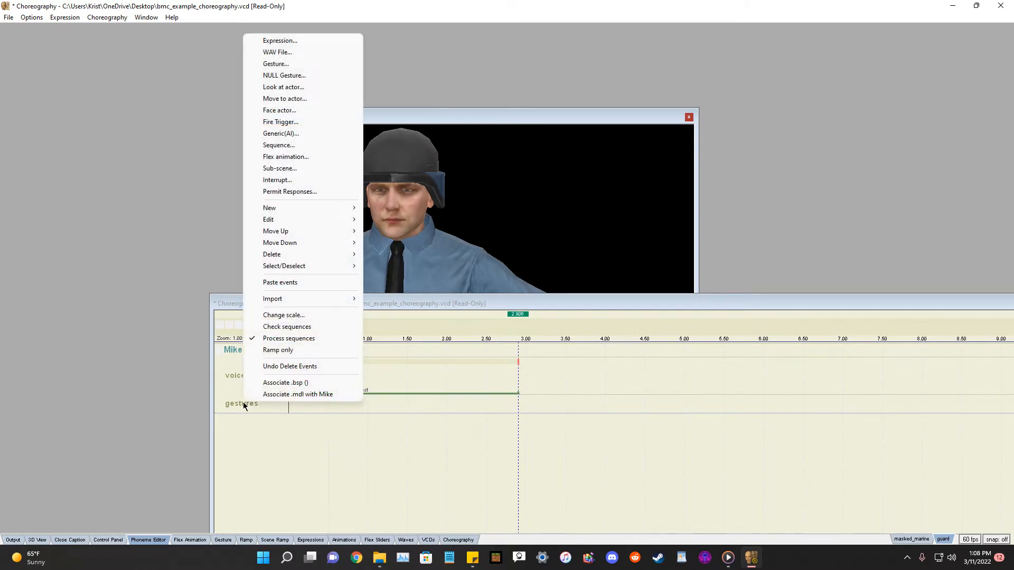
left_click(295, 65)
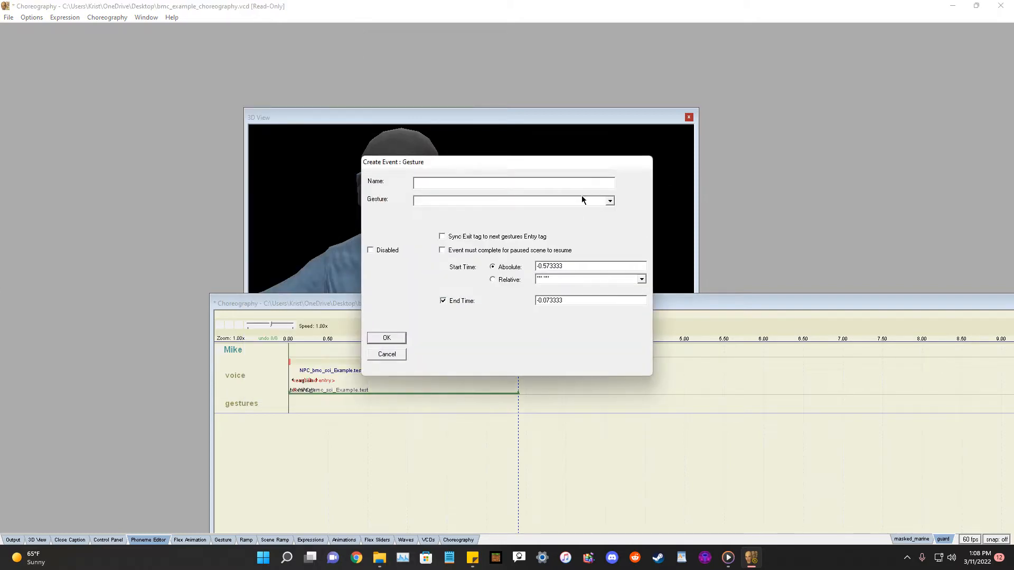
left_click(610, 201)
left_click(609, 201)
left_click(610, 202)
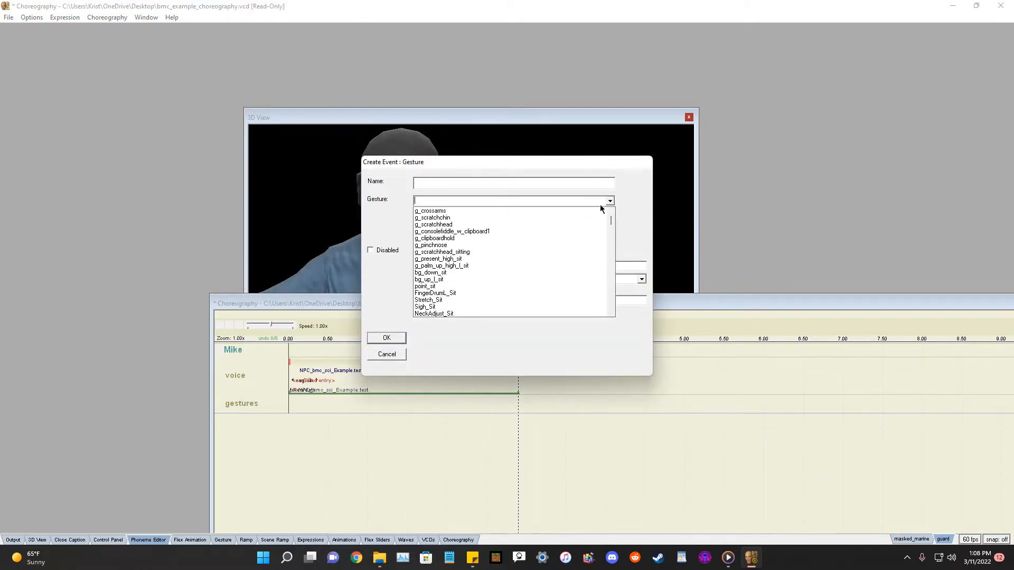
left_click(446, 225)
left_click(572, 265)
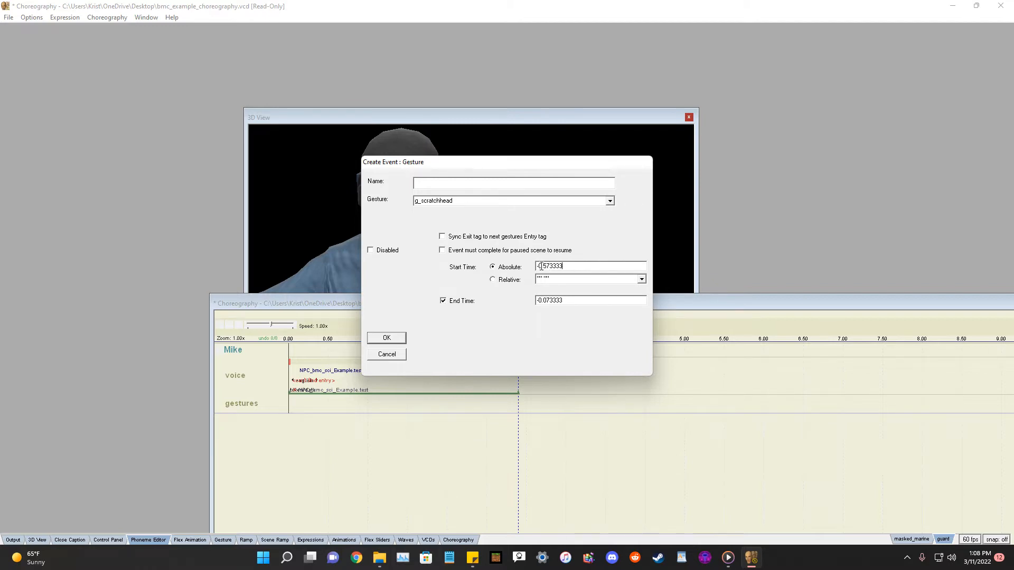
key("BackSpace")
key("BackSpace")
type("1")
key("BackSpace")
key("Return")
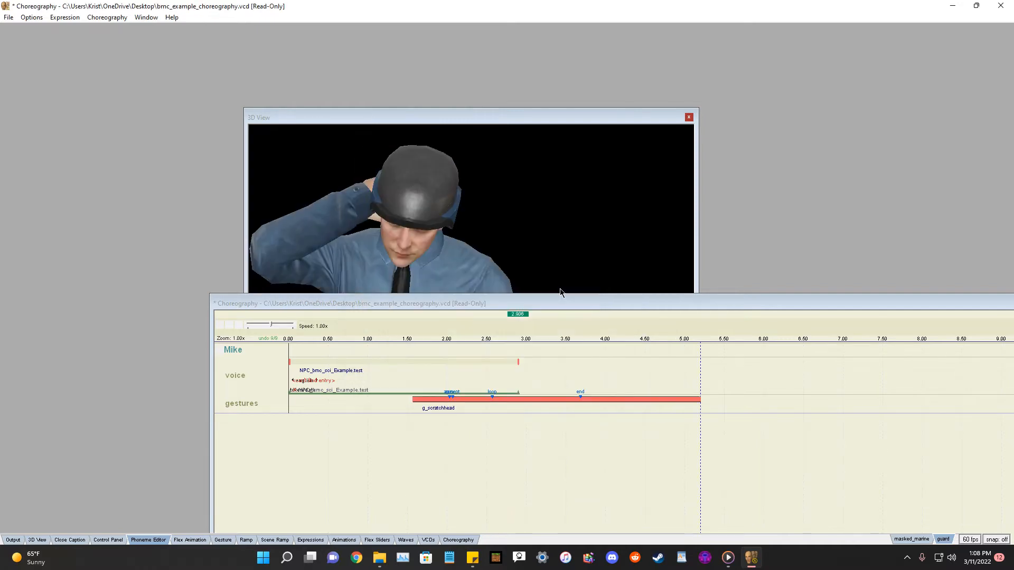
Move the g_scratchhead event to the start of the timeline and play the scene.
left_click_drag(539, 399, 416, 403)
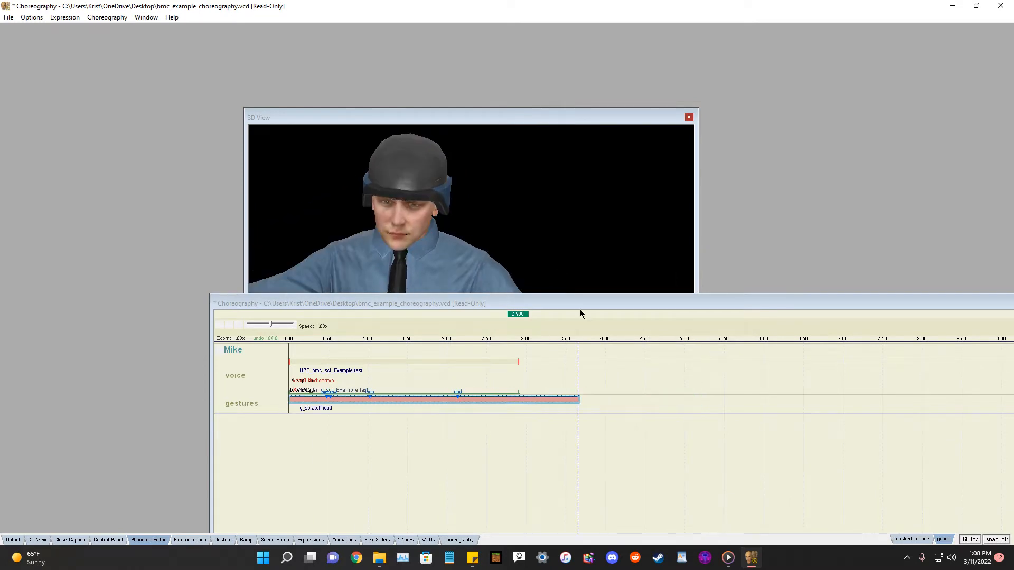
left_click(220, 326)
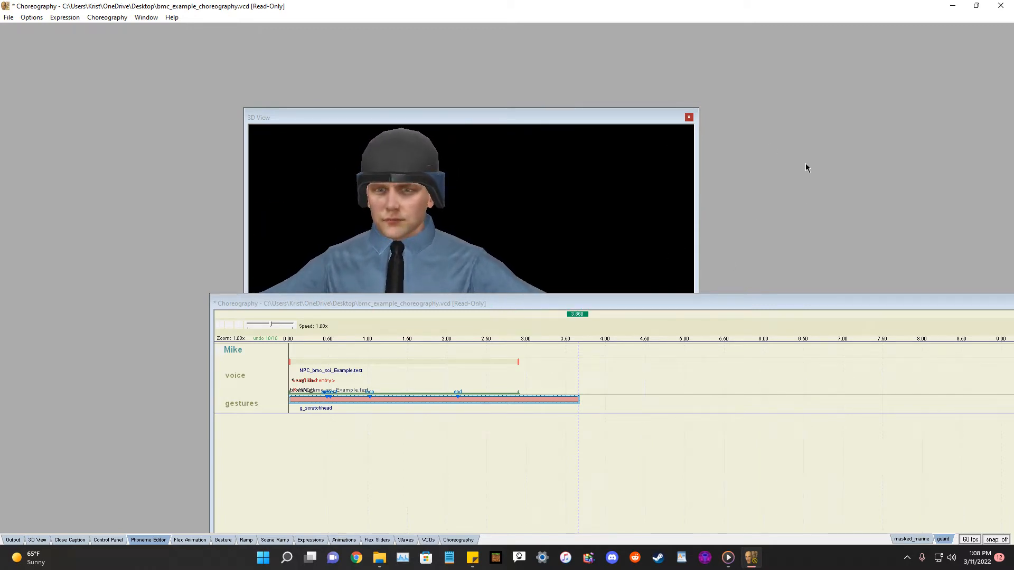
left_click_drag(693, 300, 632, 249)
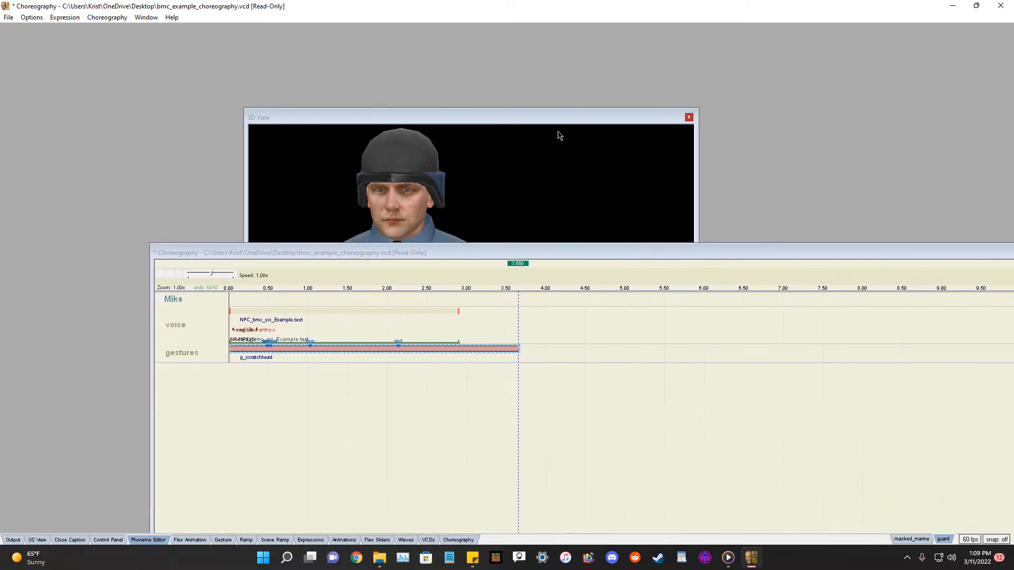
left_click_drag(549, 124, 647, 39)
left_click_drag(537, 260, 510, 265)
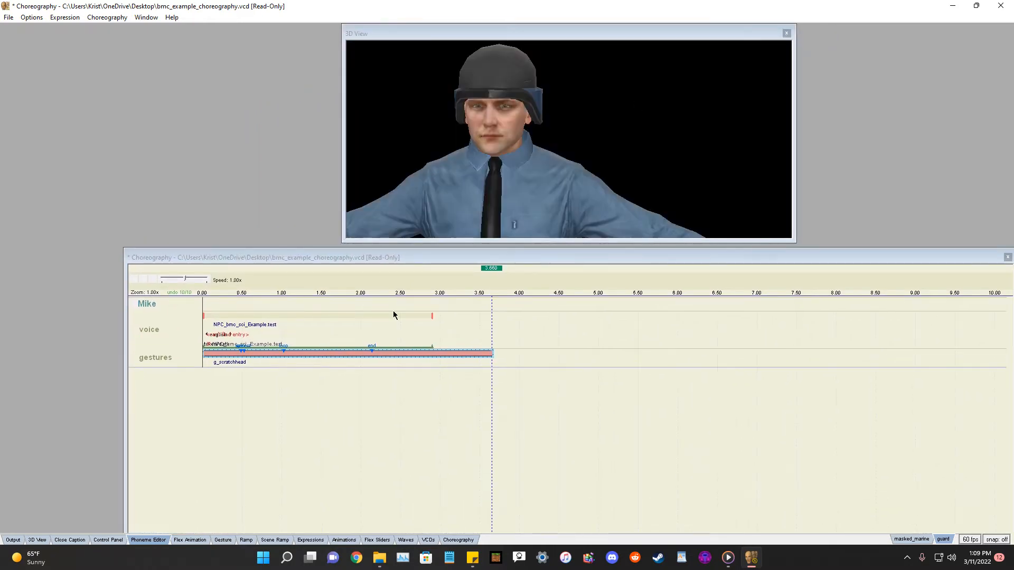
left_click(183, 392)
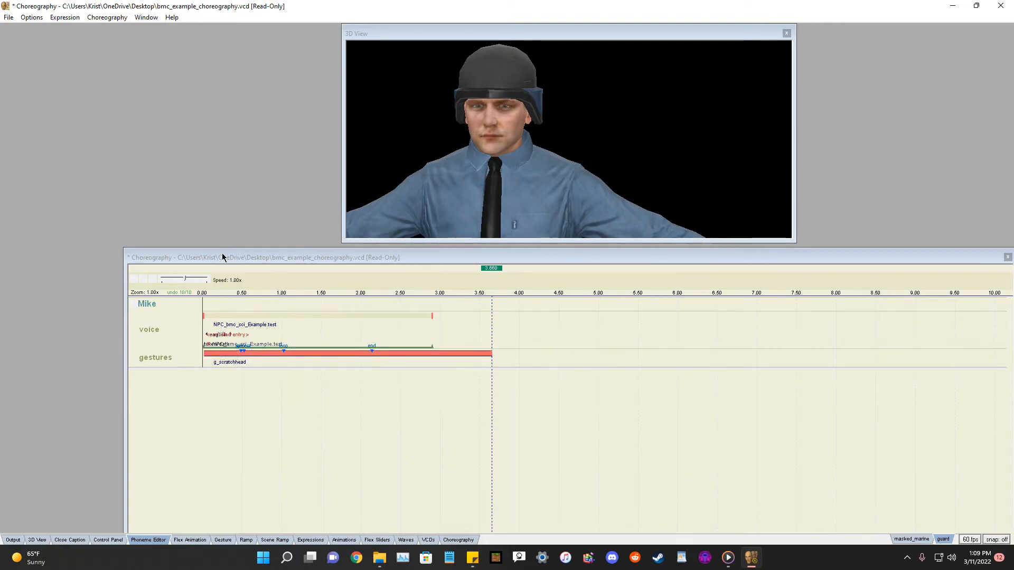
right_click(140, 305)
mouse_move(165, 310)
left_click(285, 320)
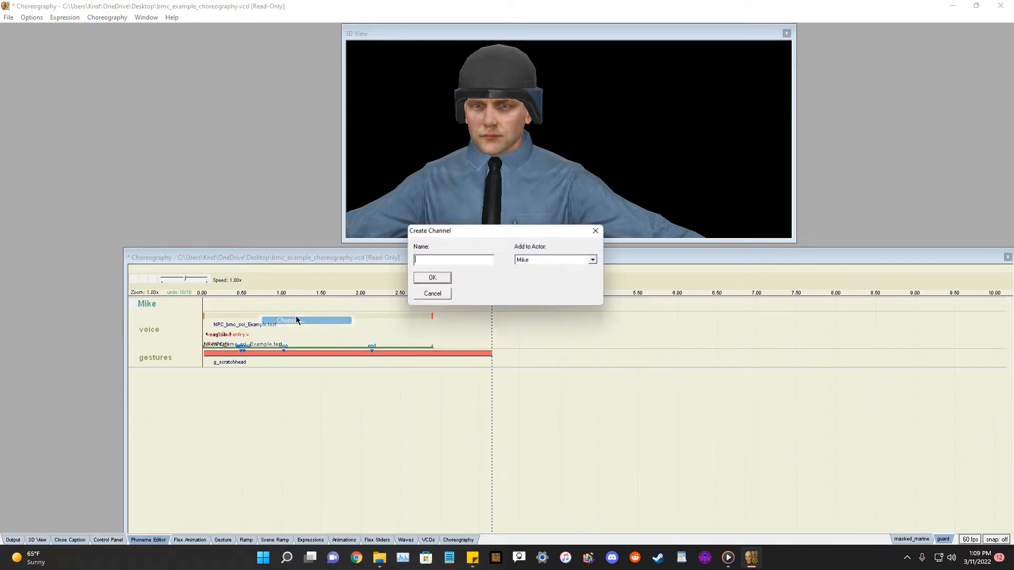
left_click_drag(469, 239, 605, 261)
left_click(732, 252)
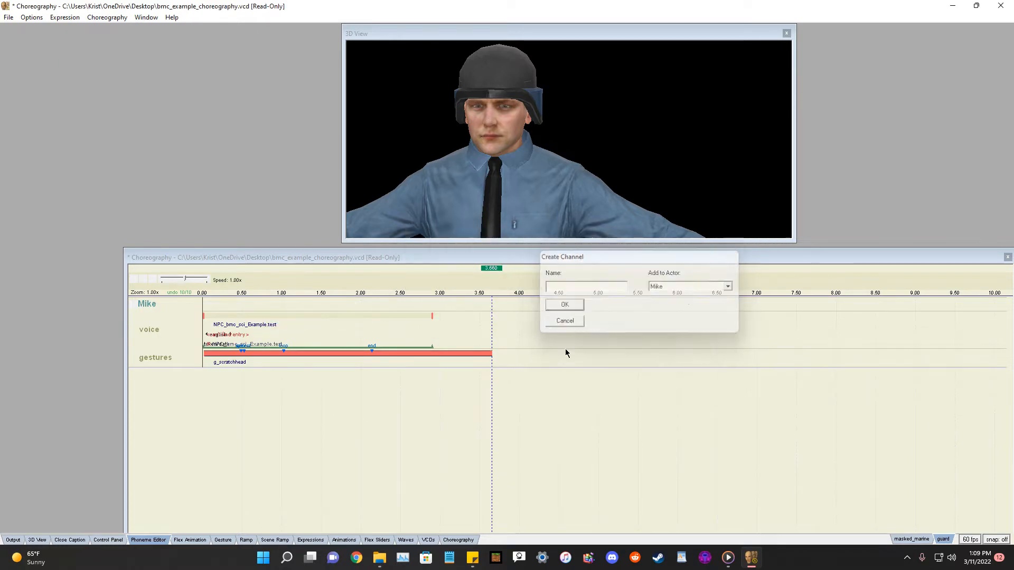
left_click(248, 354)
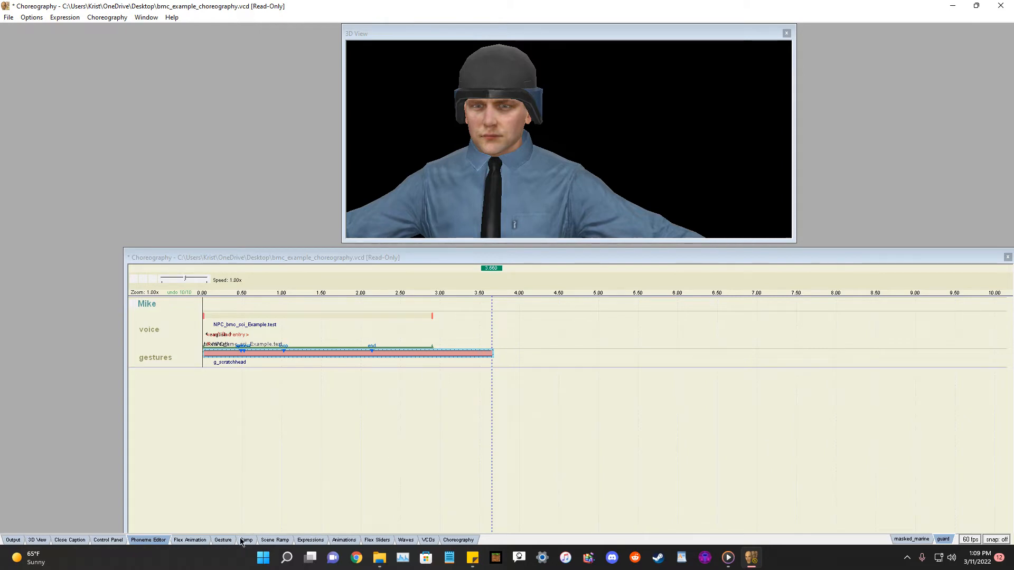
left_click(198, 405)
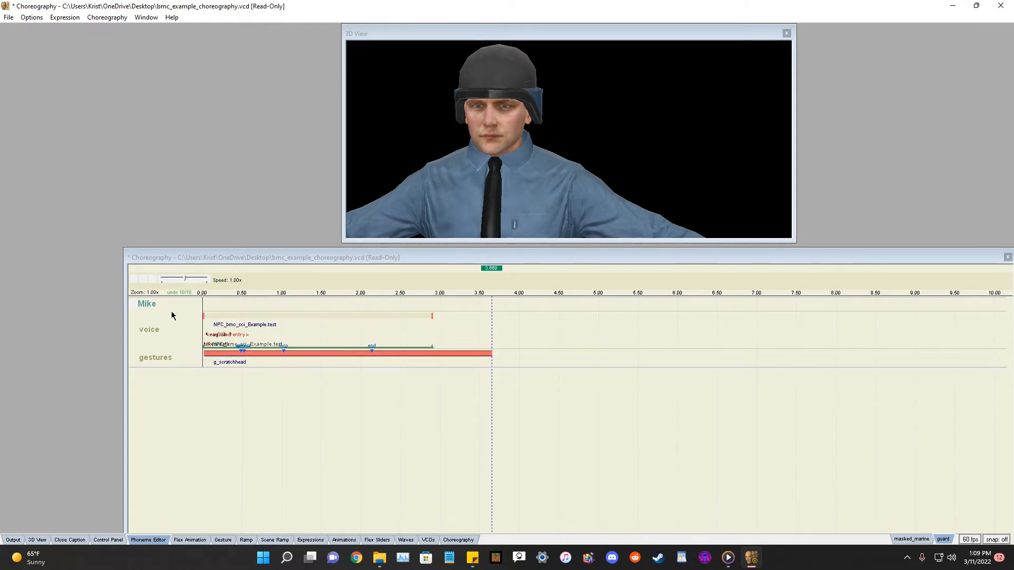
right_click(143, 305)
mouse_move(242, 317)
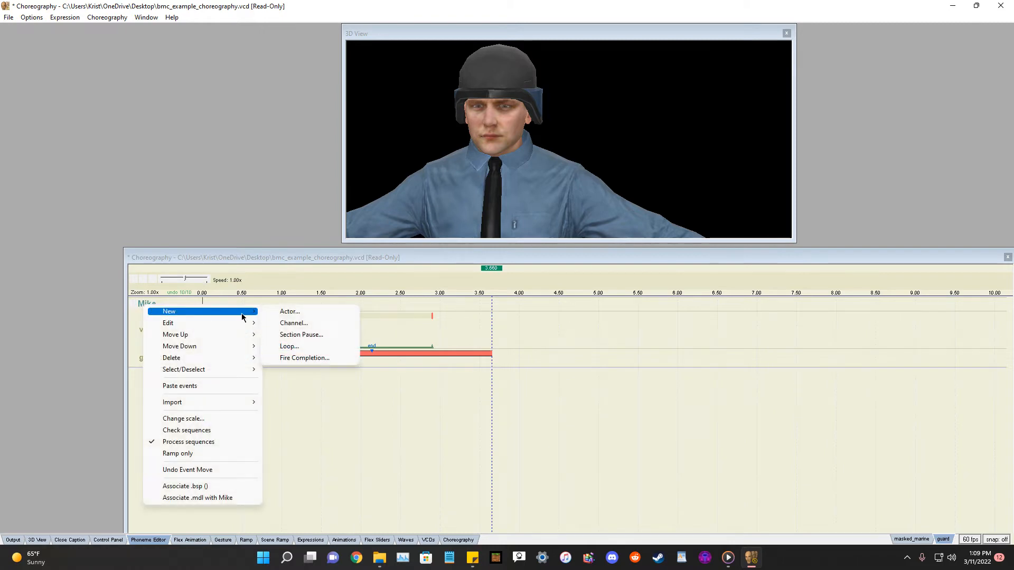
left_click(294, 323)
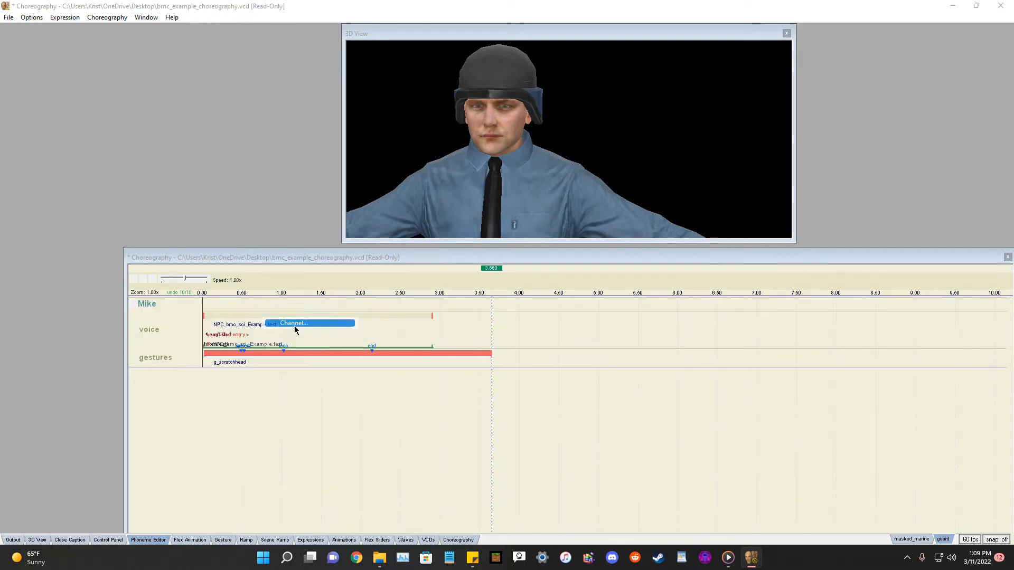
left_click(426, 295)
Open the event options for the voice channel to add another event.
right_click(154, 333)
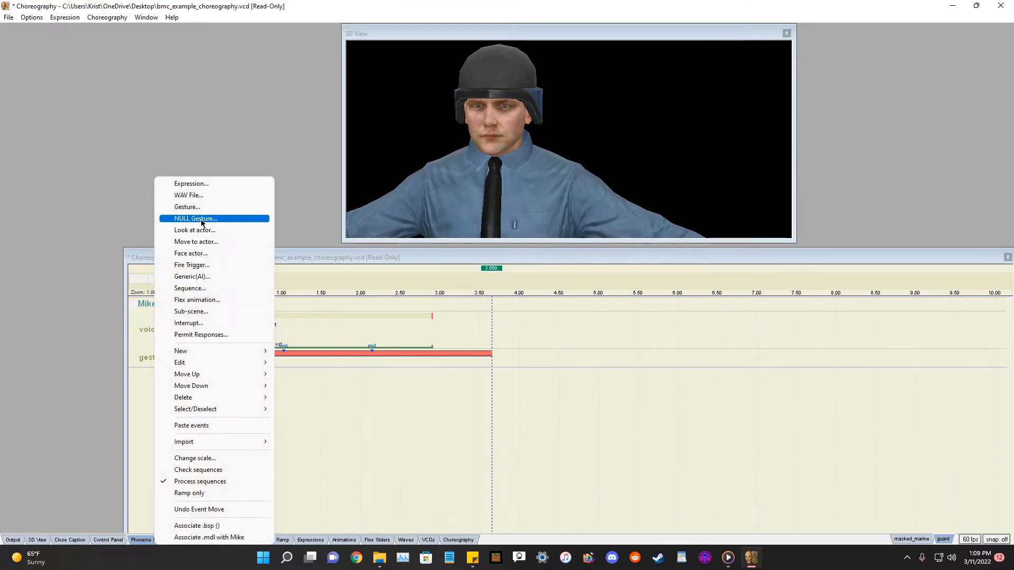
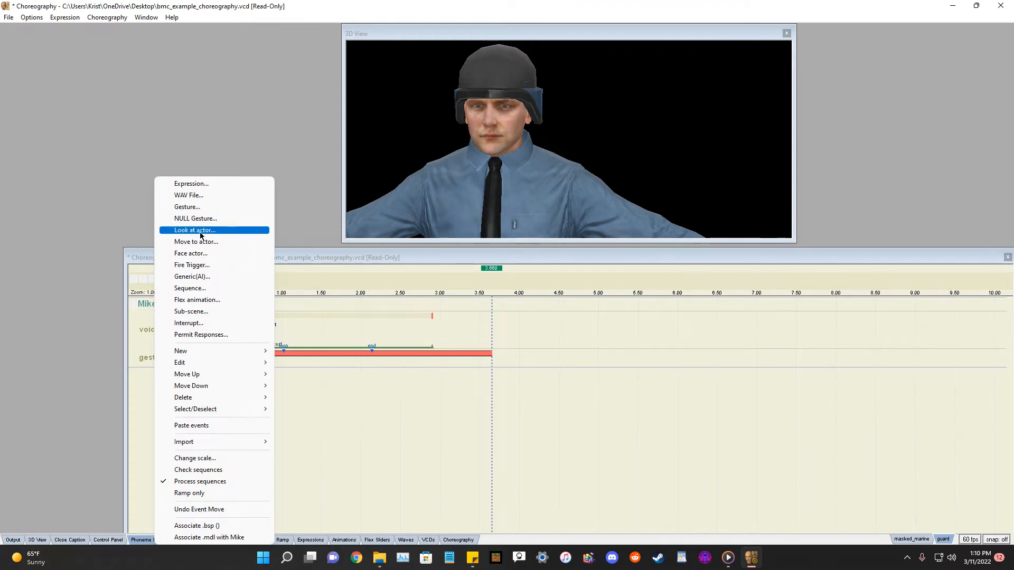
Create a new channel named lookat for the actor Mike.
left_click(104, 217)
right_click(164, 357)
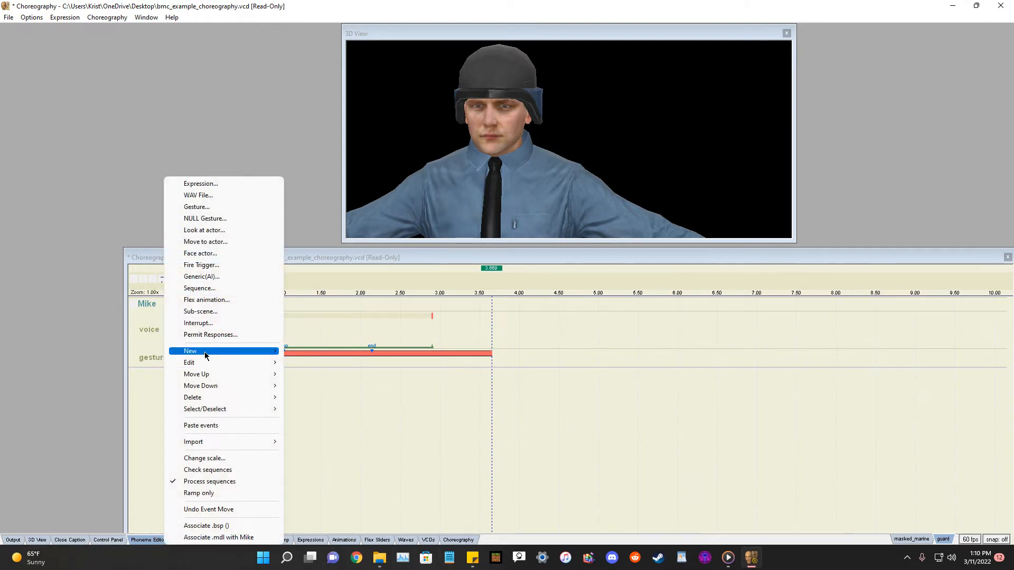
mouse_move(266, 351)
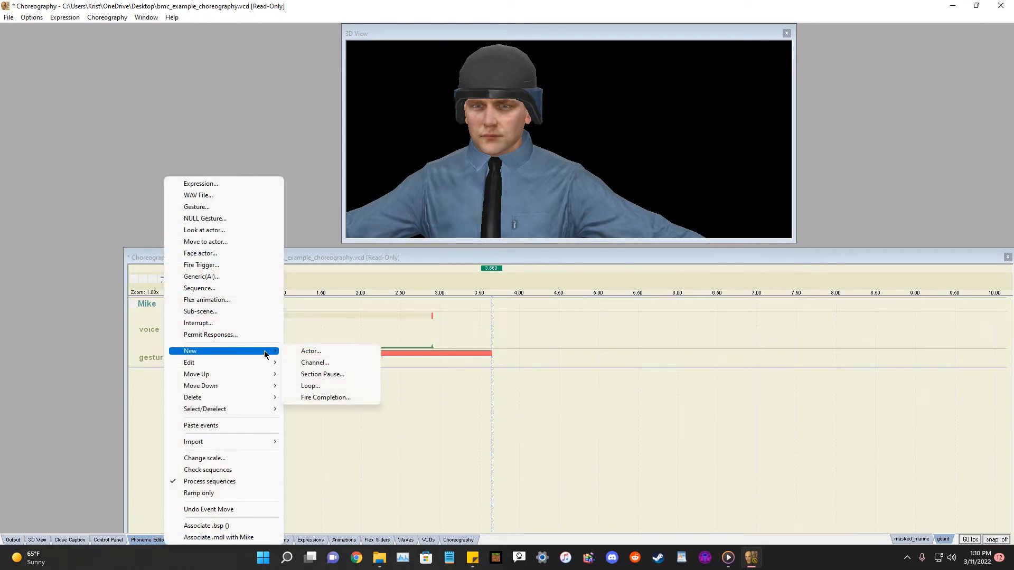
left_click(323, 365)
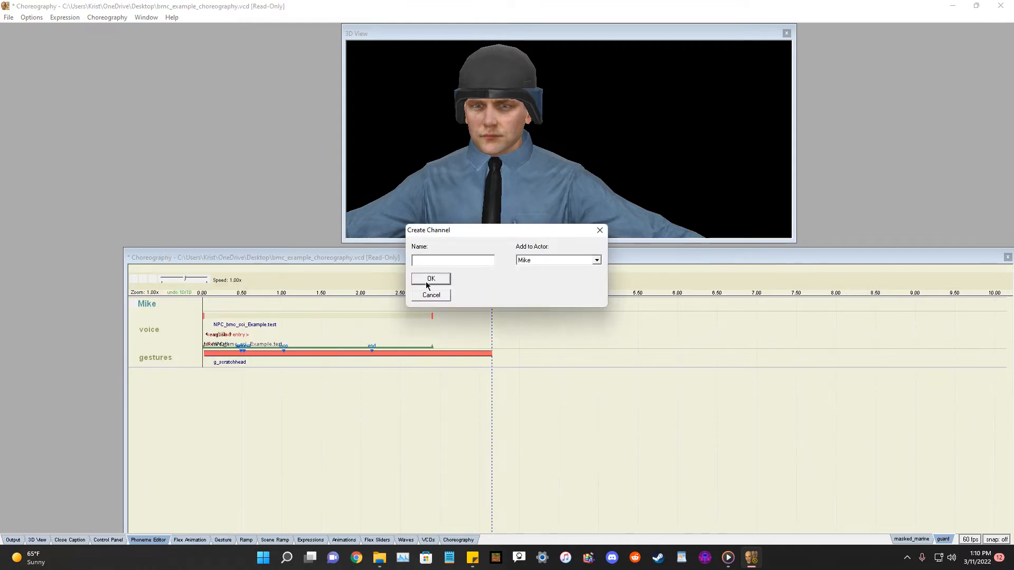
type("facea")
key("BackSpace")
key("BackSpace")
key("BackSpace")
key("BackSpace")
key("BackSpace")
key("BackSpace")
key("BackSpace")
key("BackSpace")
type("lookat")
left_click(430, 278)
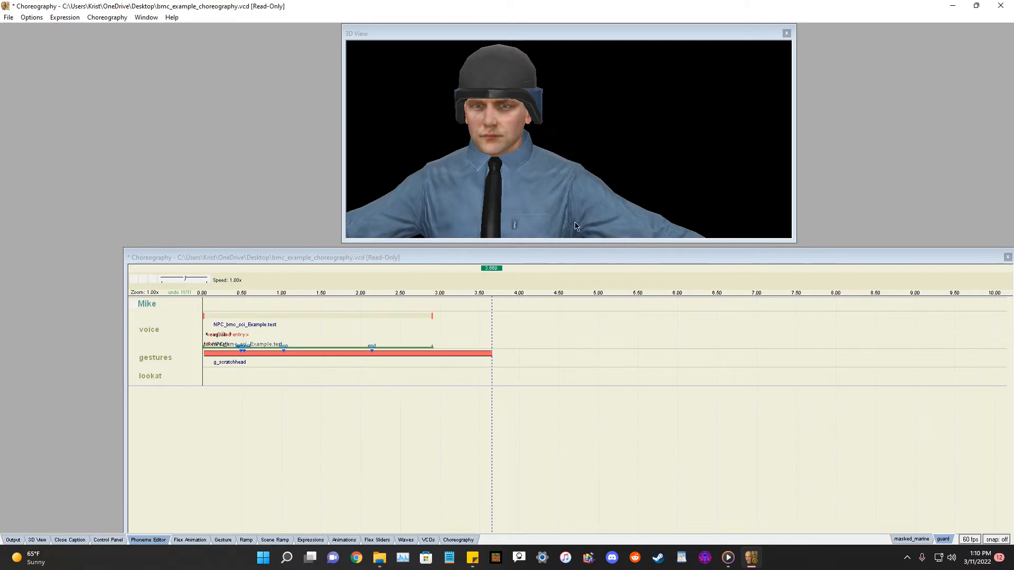
Add a Look at actor event targeting !player on the lookat channel, with start time 1 and end time 2.
left_click_drag(373, 257, 345, 247)
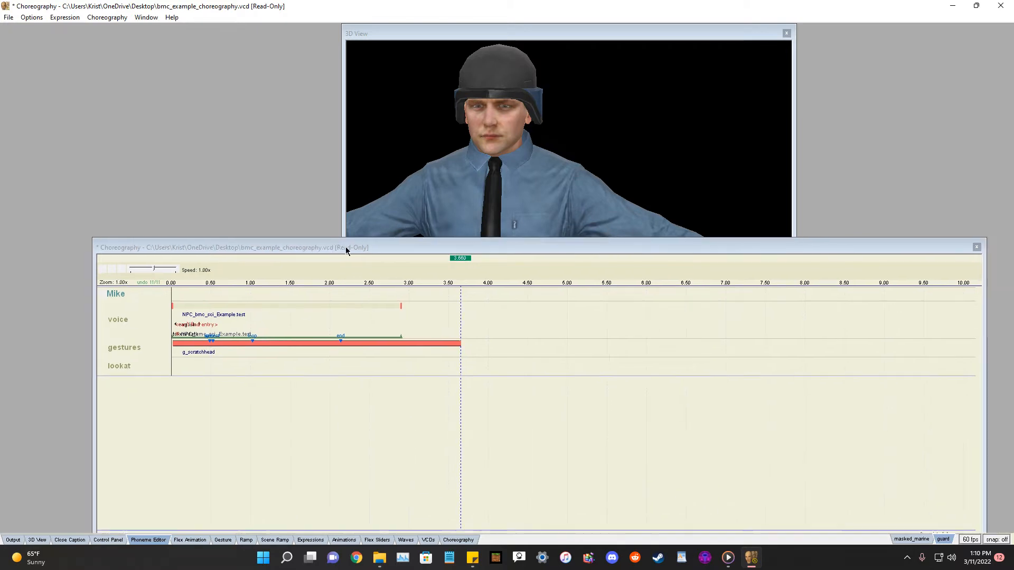
right_click(126, 370)
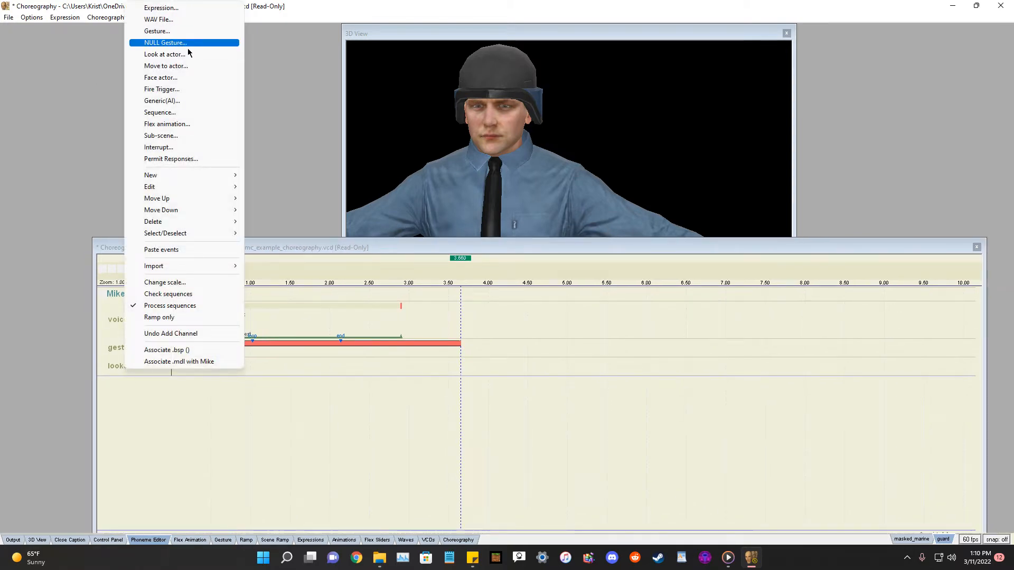
left_click(148, 55)
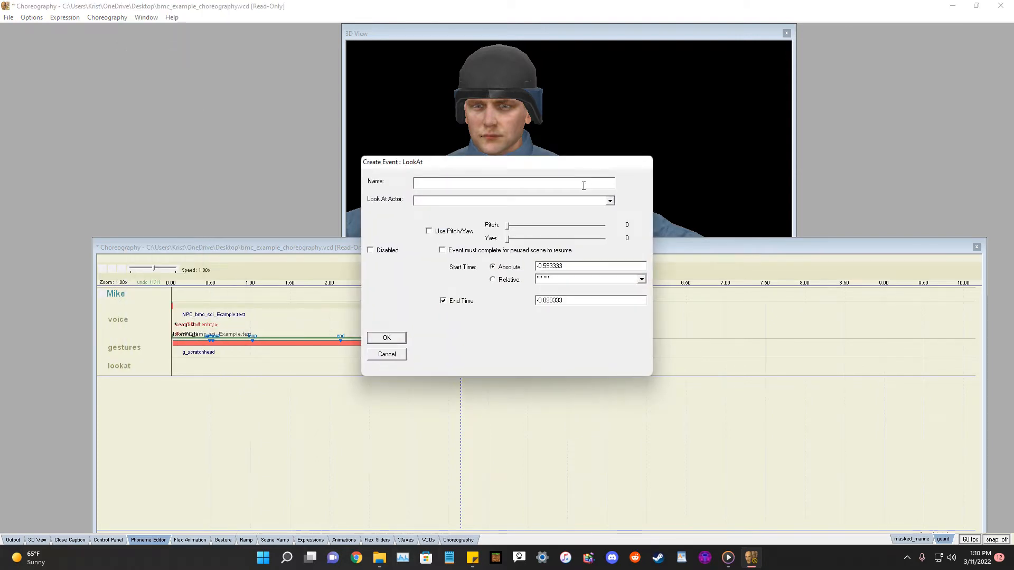
left_click(609, 201)
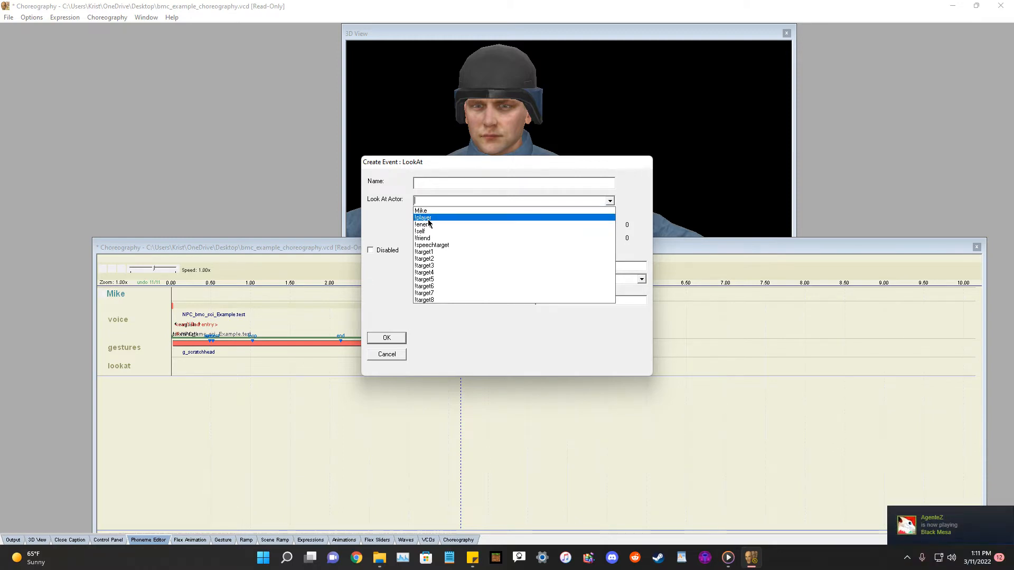
left_click(428, 219)
left_click_drag(492, 167, 542, 205)
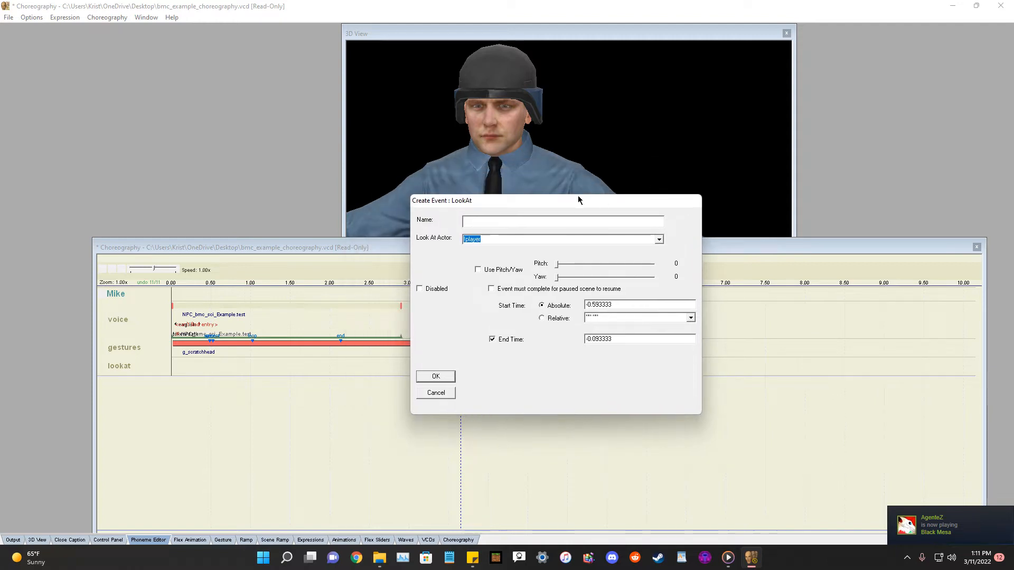
left_click_drag(585, 304, 575, 339)
type("1")
type("2")
left_click(436, 377)
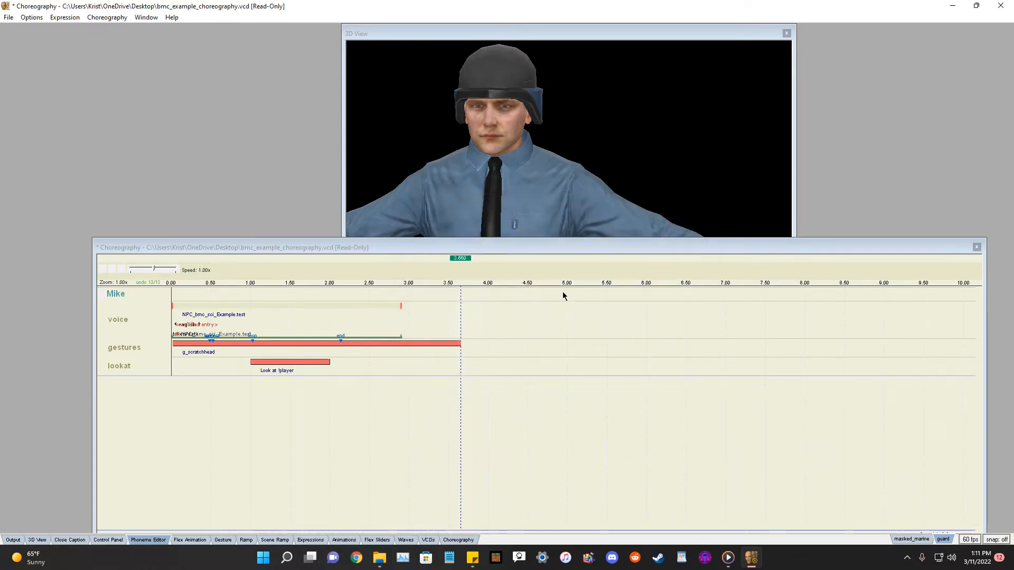
Stretch the look-at event from the timeline start to the scene's end at about 3.66 s and play the scene.
left_click_drag(267, 364, 190, 364)
left_click_drag(253, 363, 462, 368)
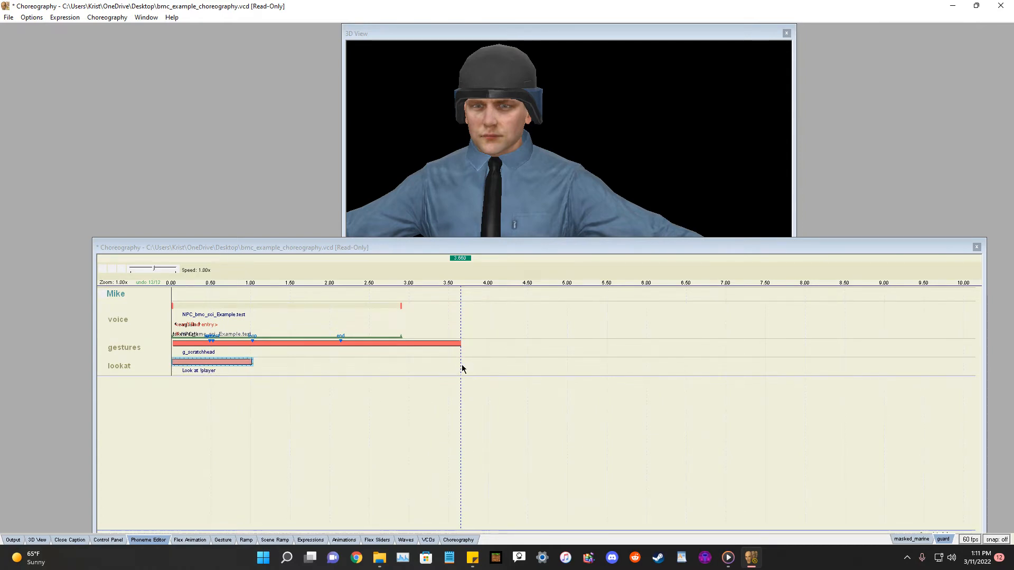
left_click(103, 270)
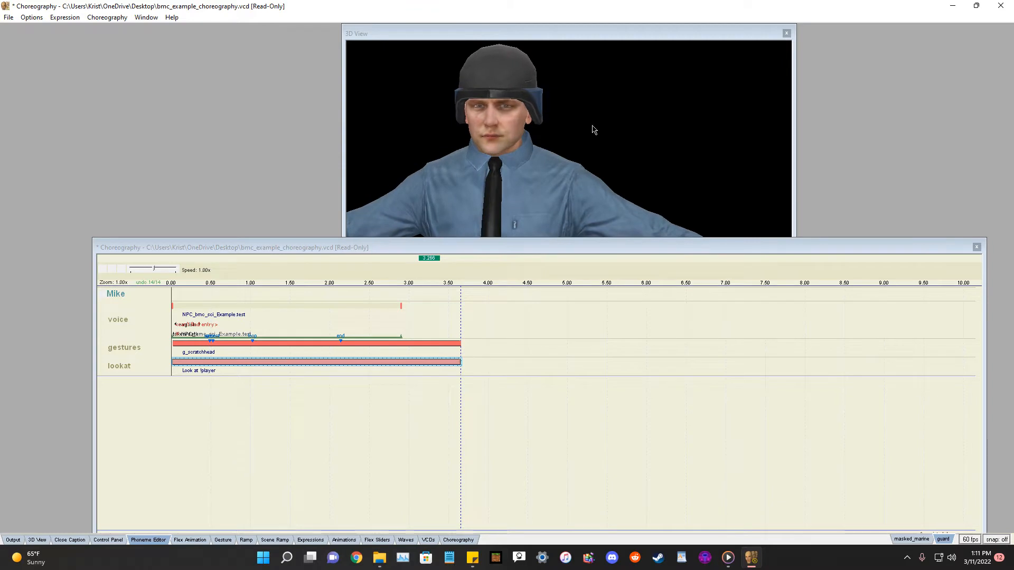
Replay the scene and examine the actor's head movement from different angles in the 3D view.
left_click_drag(524, 133, 481, 129)
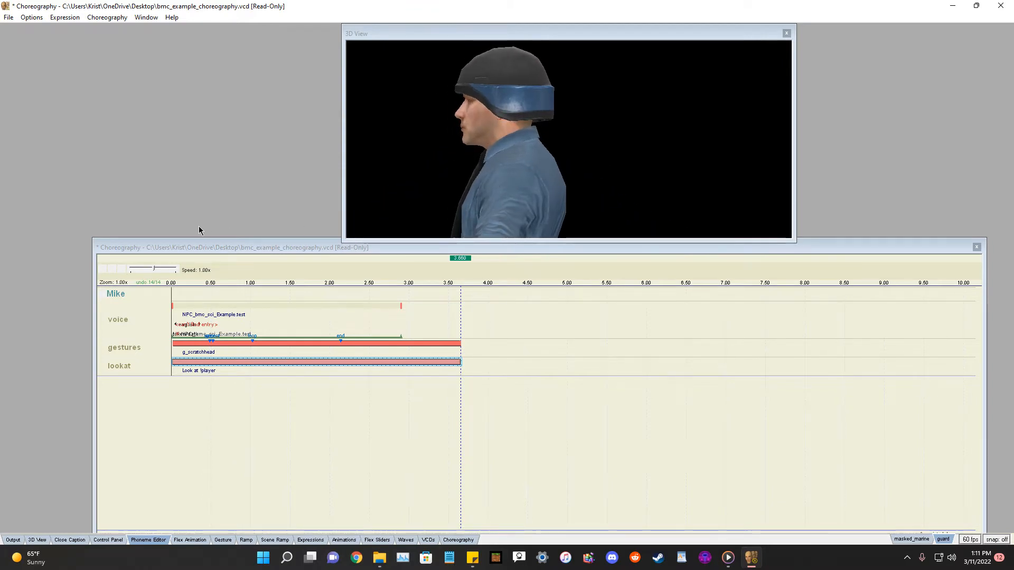
left_click(103, 268)
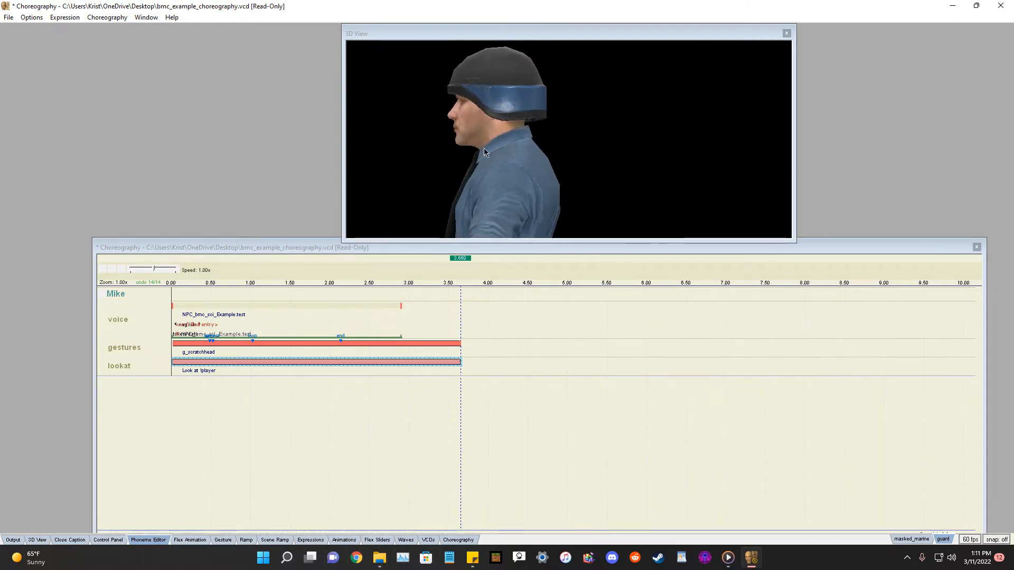
mouse_move(492, 206)
left_mouse_down()
mouse_move(536, 213)
mouse_move(489, 208)
left_mouse_up()
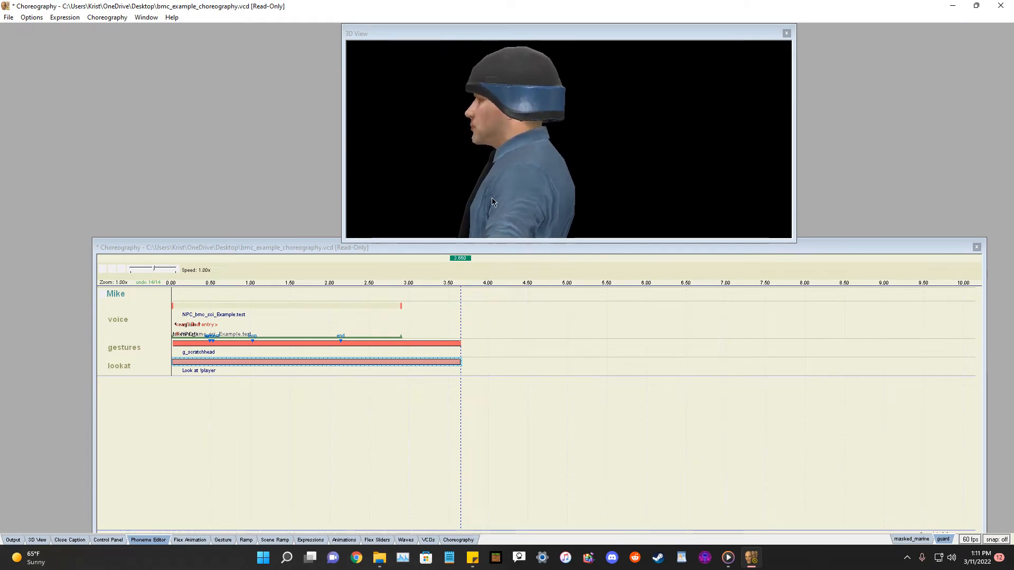
mouse_move(518, 85)
left_mouse_down()
mouse_move(527, 84)
mouse_move(517, 86)
left_mouse_up()
left_click_drag(666, 209, 550, 240)
left_click_drag(555, 242, 560, 357)
left_click_drag(596, 285, 649, 278)
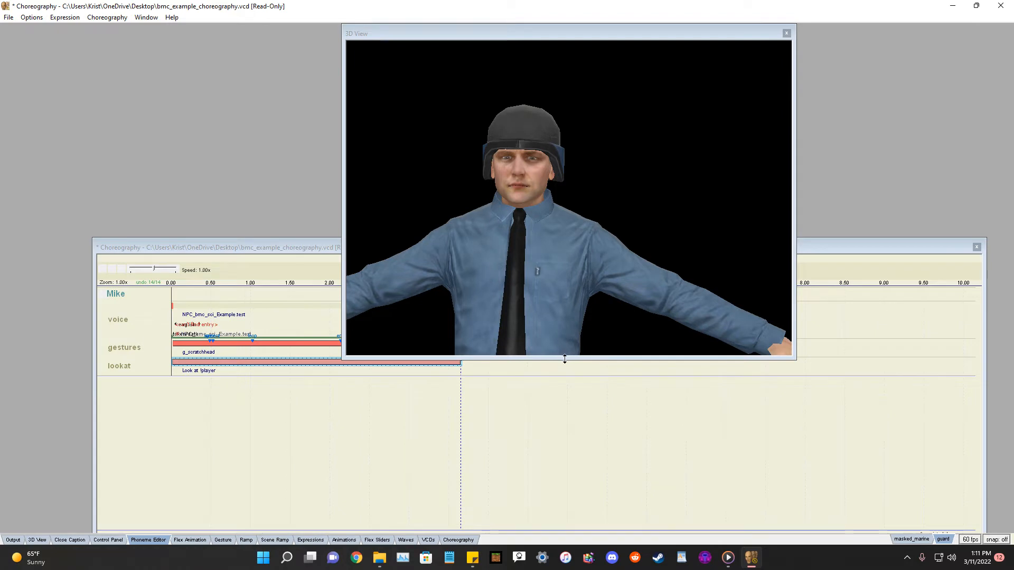
left_click_drag(564, 358, 564, 231)
left_click_drag(681, 232, 567, 245)
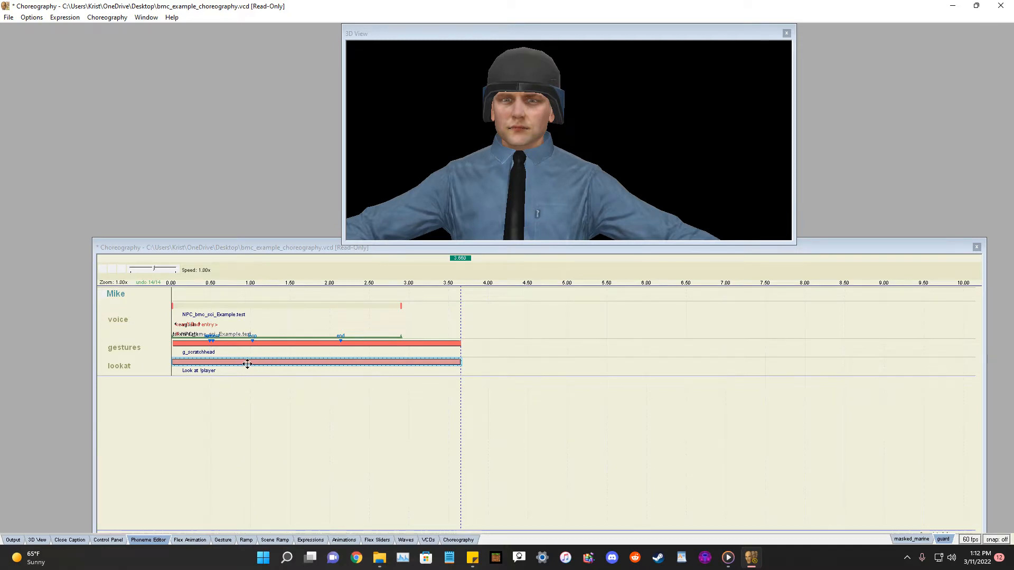
Open the look-at event's ramp and add ramp points near 0.35 s and 3.0 s.
left_click(277, 404)
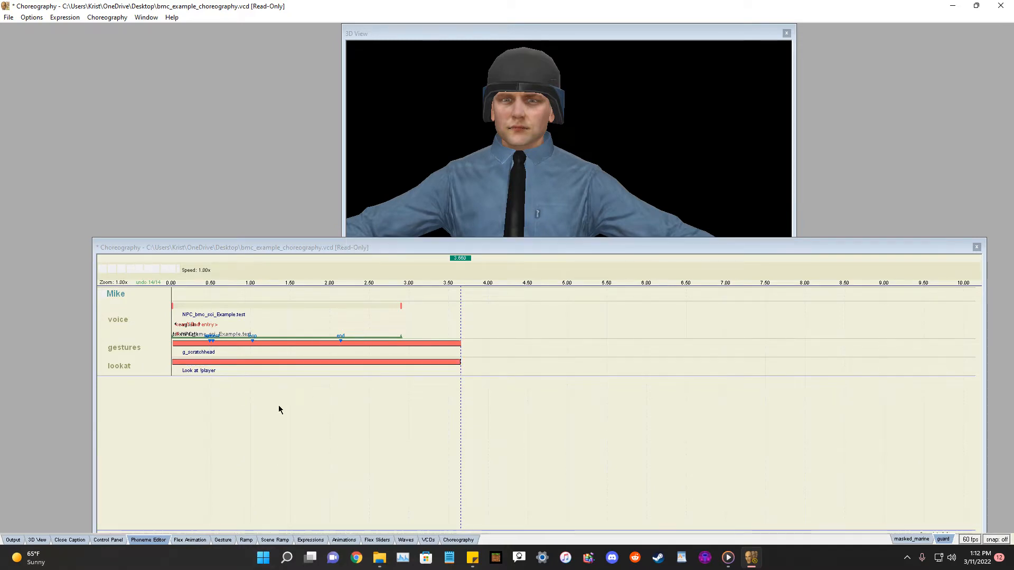
left_click(273, 360)
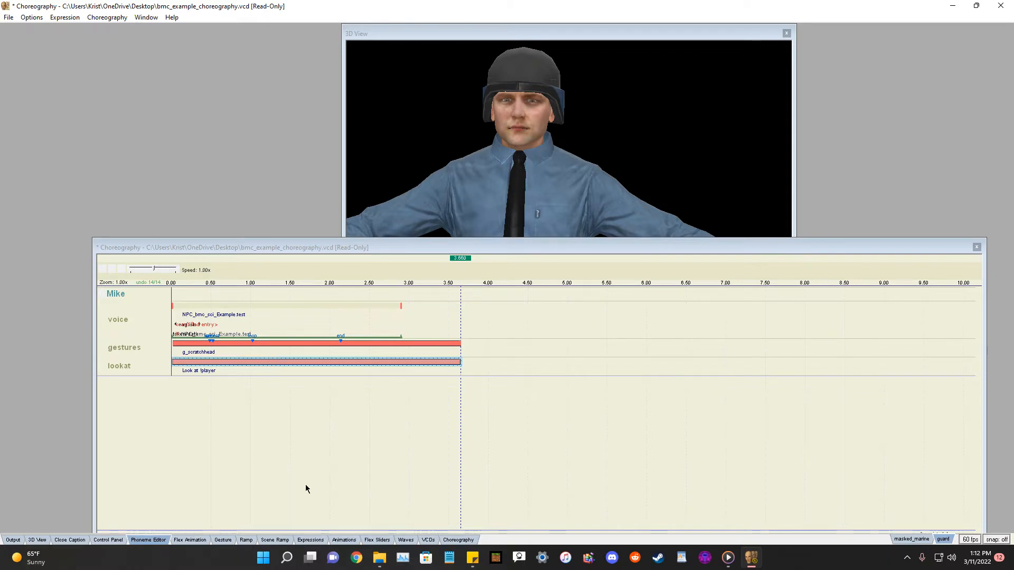
left_click(246, 540)
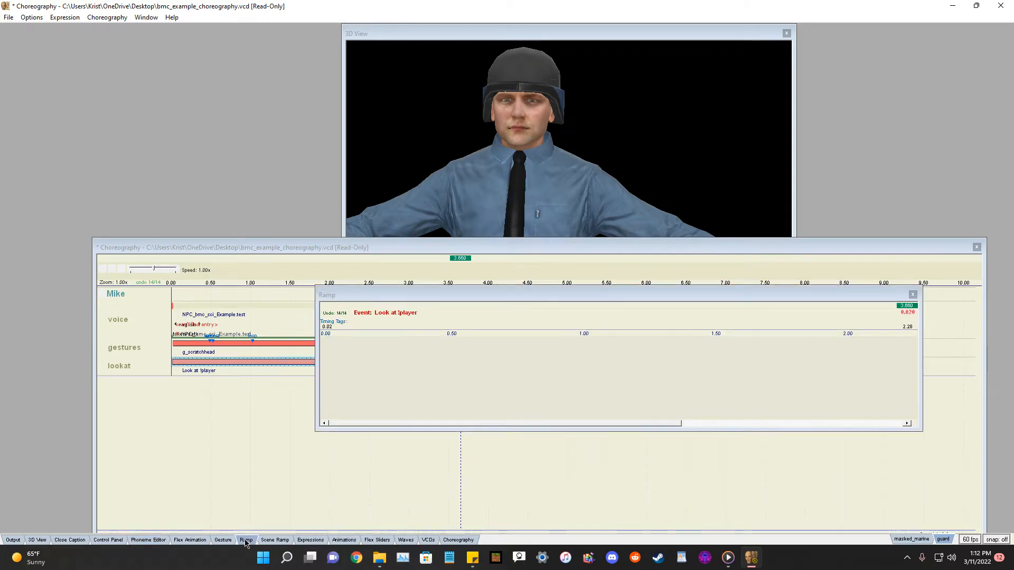
left_click_drag(549, 293, 575, 325)
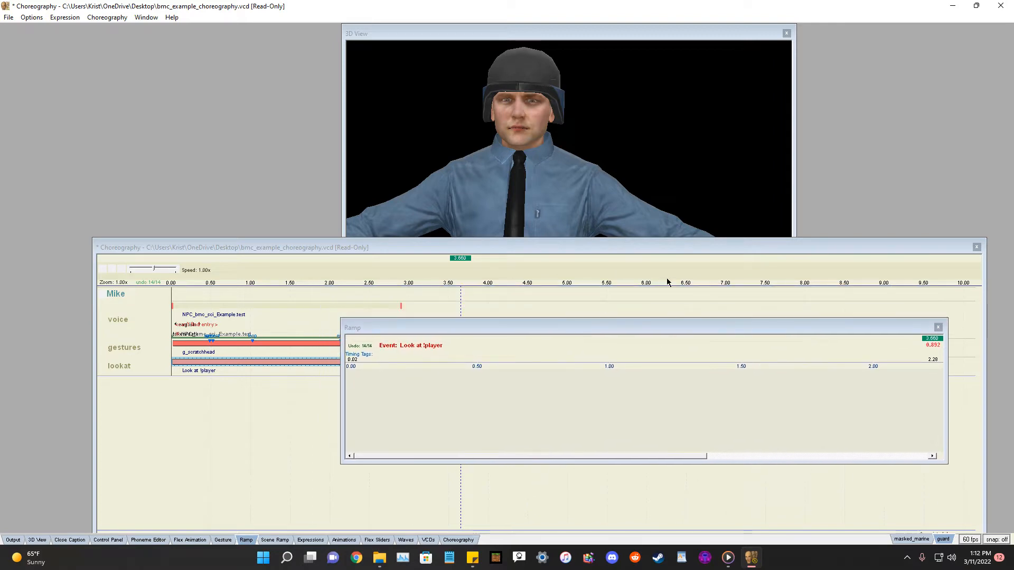
left_click(435, 370)
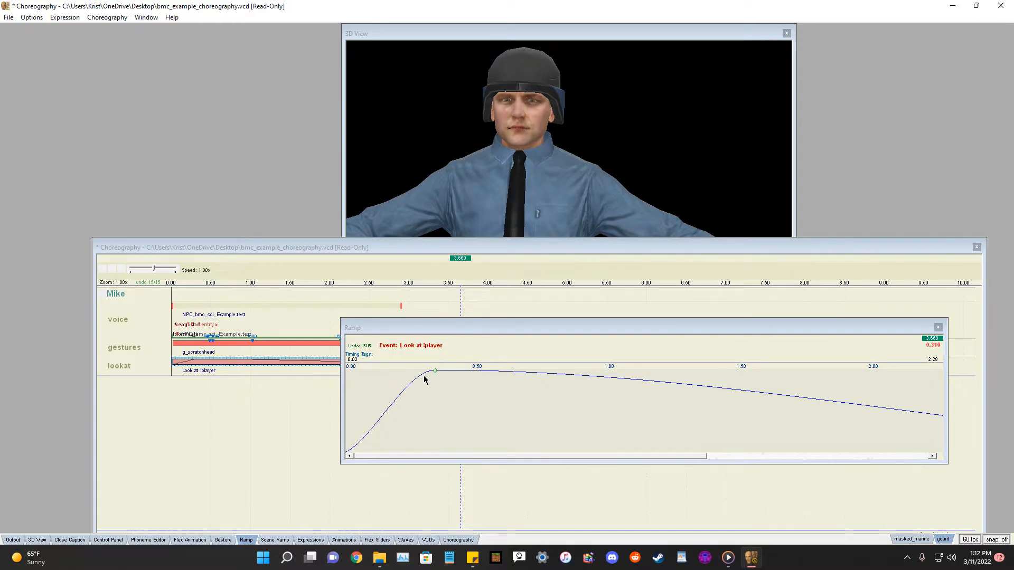
left_click_drag(697, 461, 929, 458)
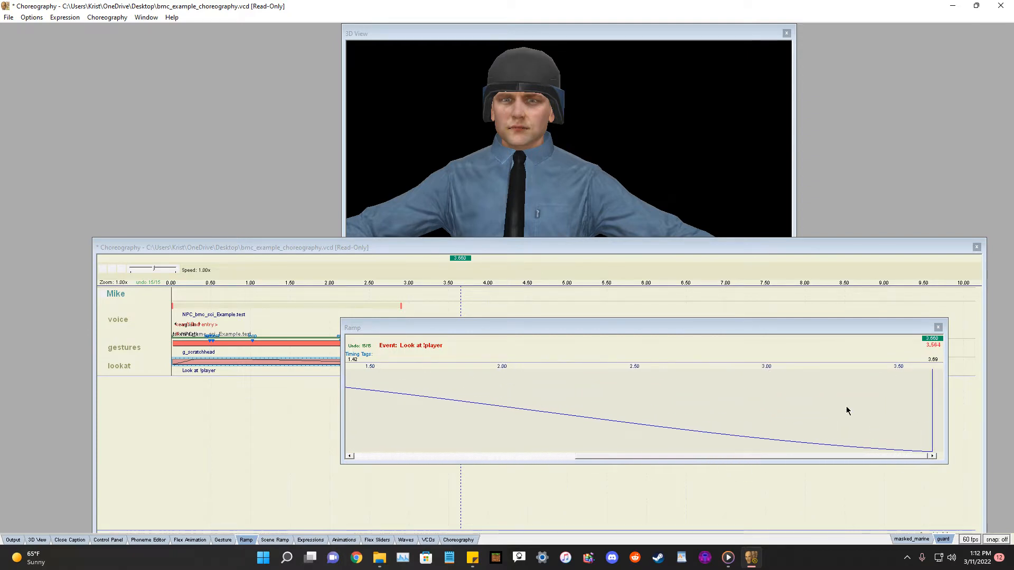
left_click(788, 370)
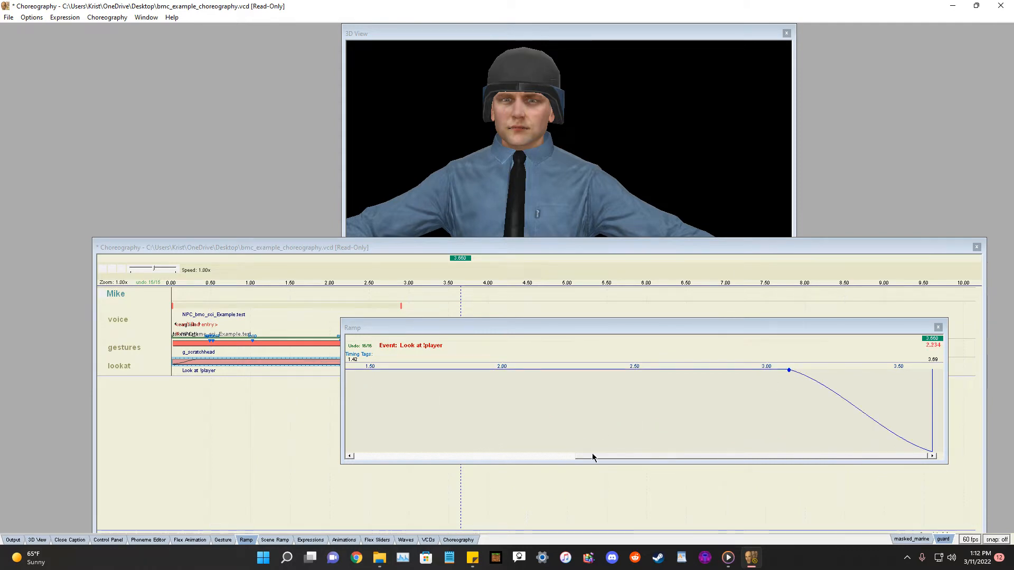
left_click_drag(612, 458, 377, 450)
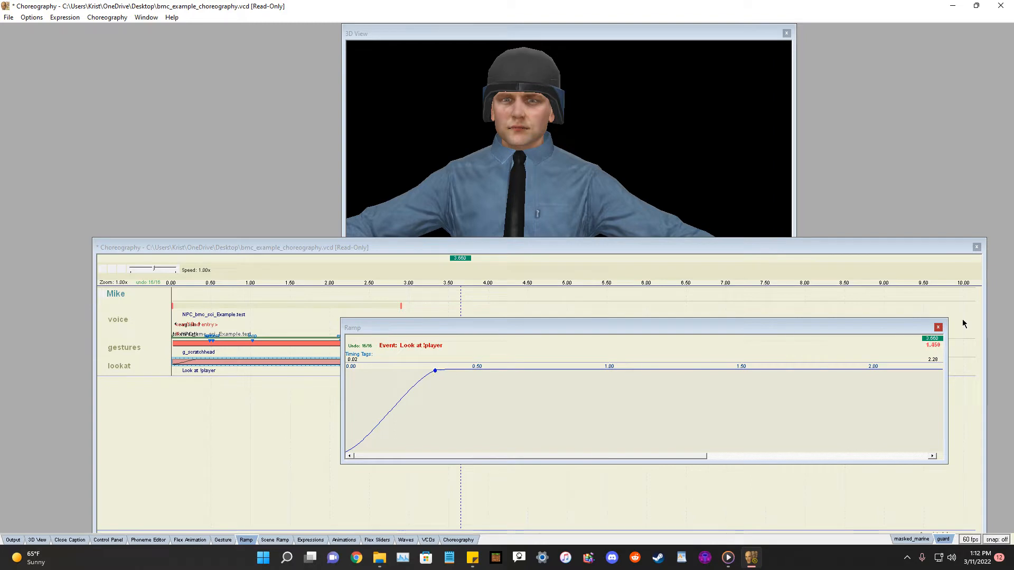
left_click(938, 328)
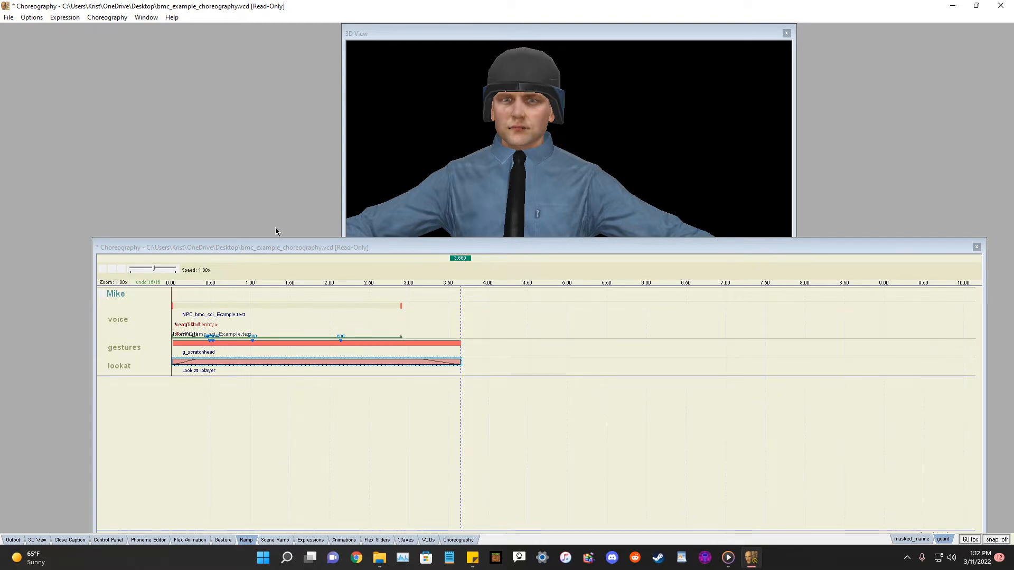
Play the scene to preview the look-at head turn from the side.
left_click(103, 271)
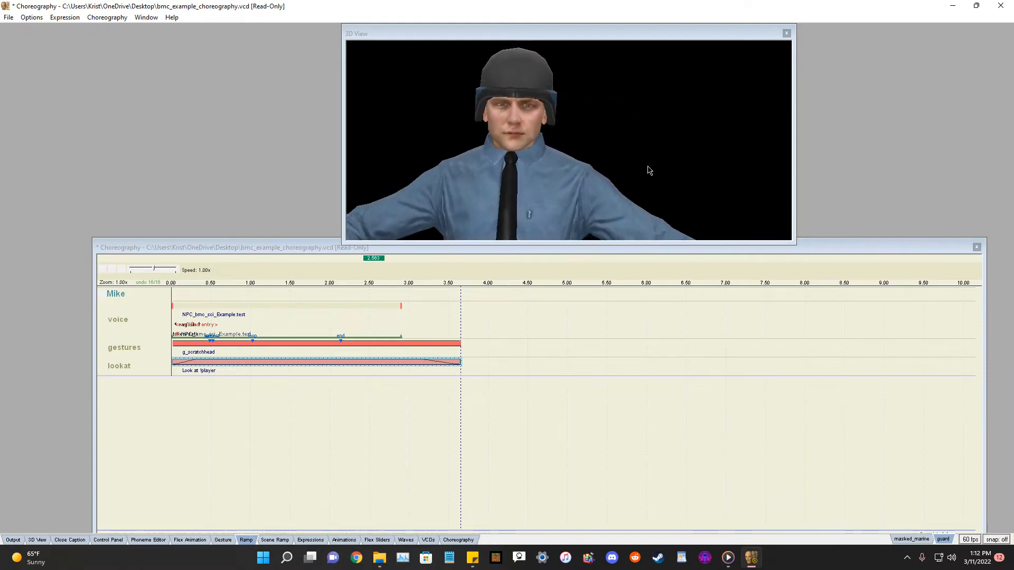
left_click_drag(607, 126, 558, 129)
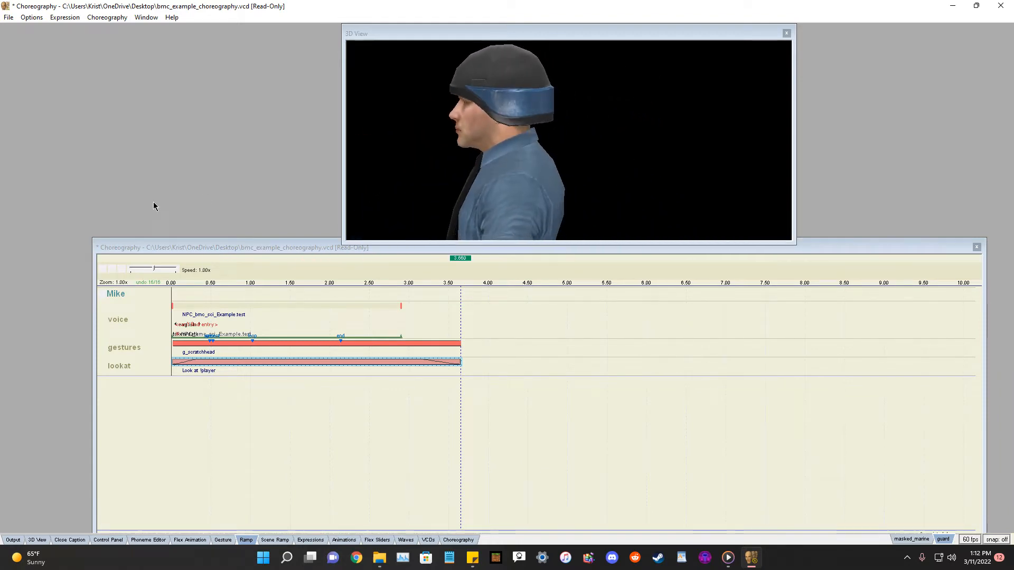
left_click(100, 270)
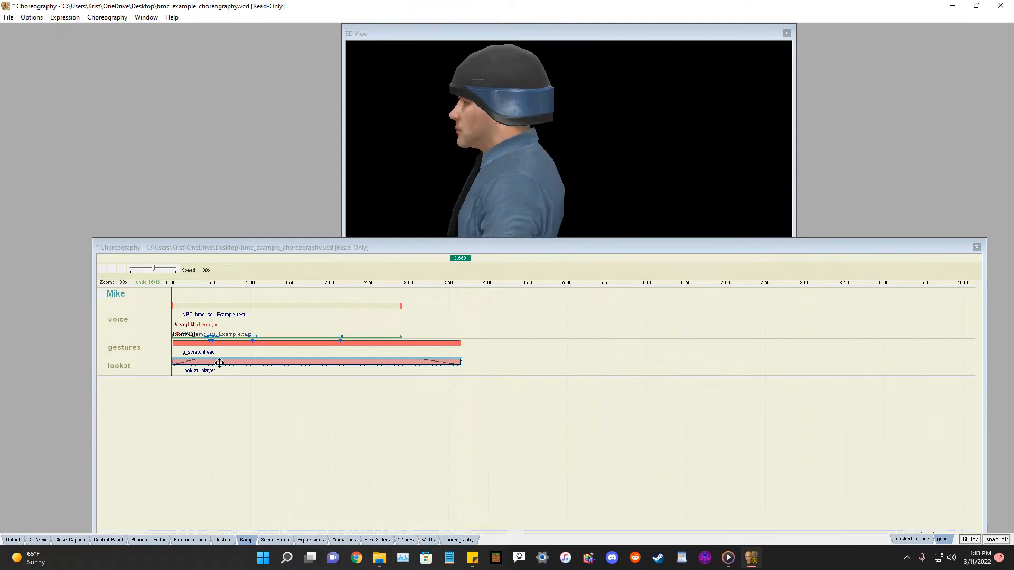
Move the look-at ramp's first point to about 1.0 s, close the ramp and play the scene.
left_click(247, 541)
left_click(503, 367)
left_click(436, 370)
left_click(486, 369)
left_click_drag(435, 372, 435, 370)
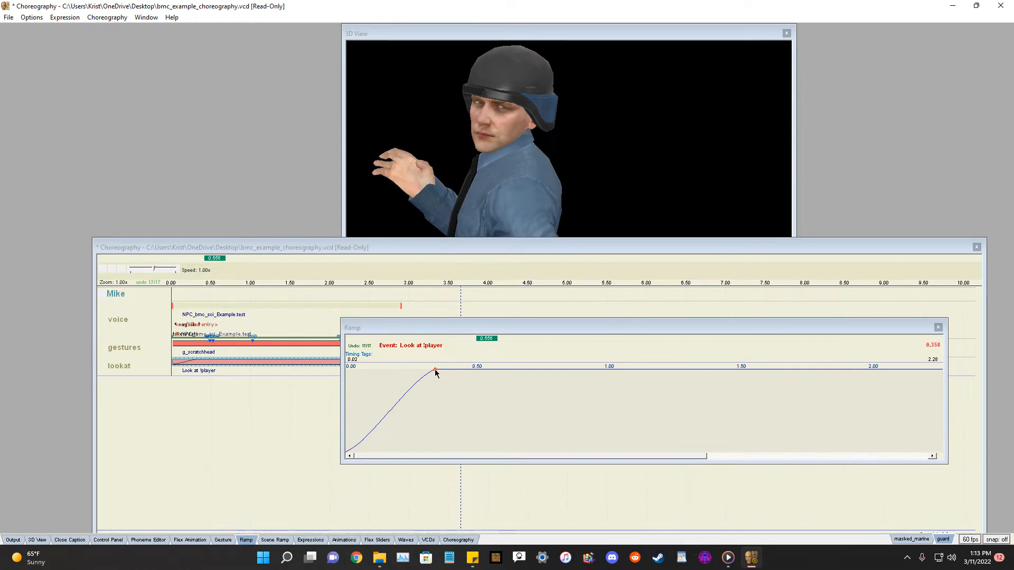
left_click_drag(435, 373, 438, 365)
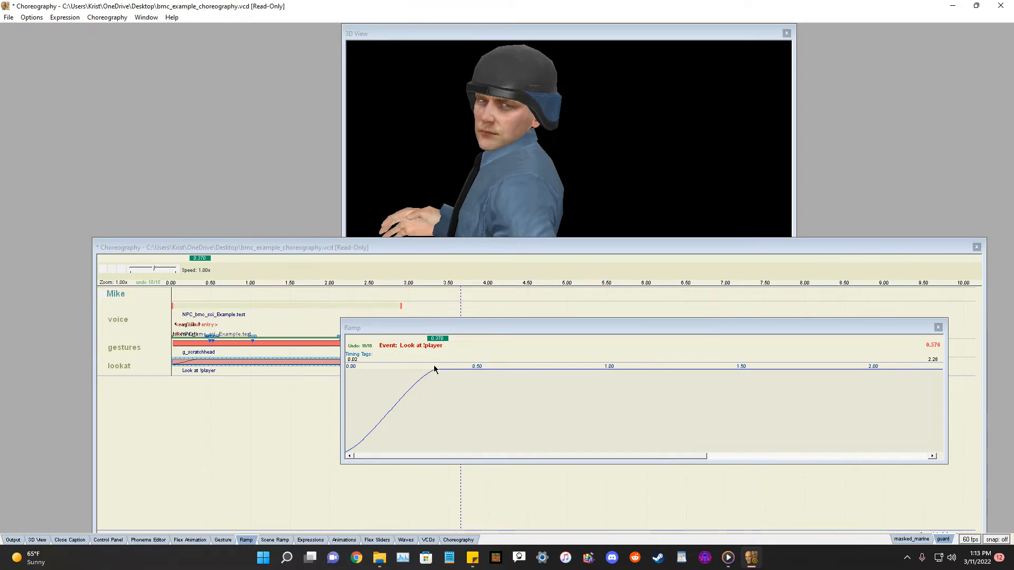
left_click_drag(435, 371, 614, 371)
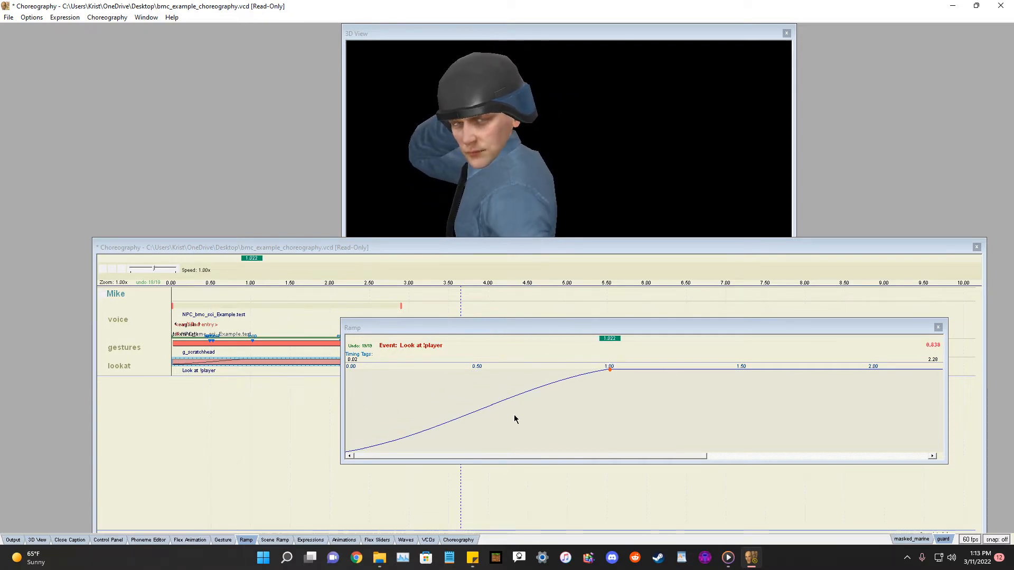
left_click_drag(705, 456, 830, 454)
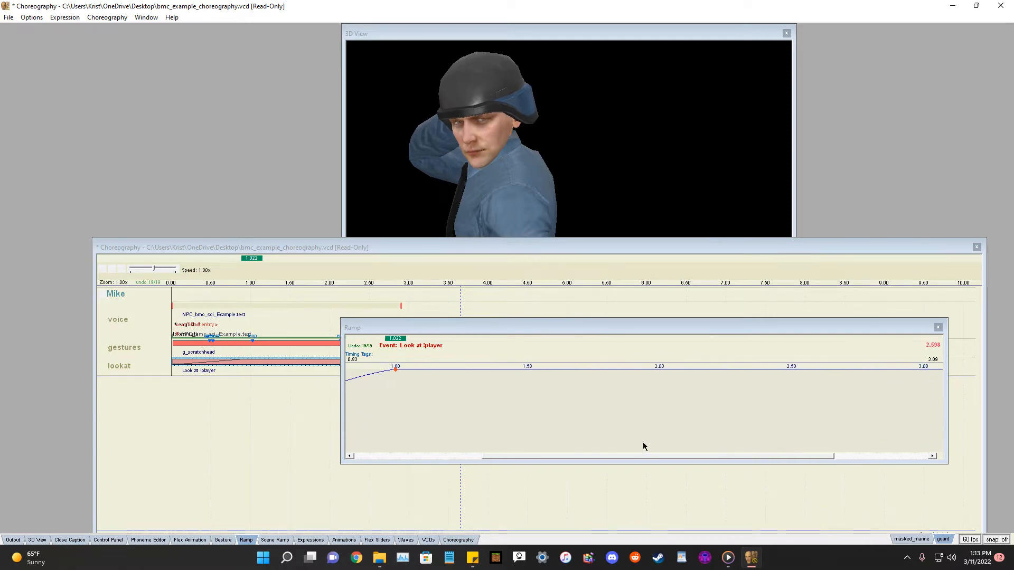
left_click(938, 327)
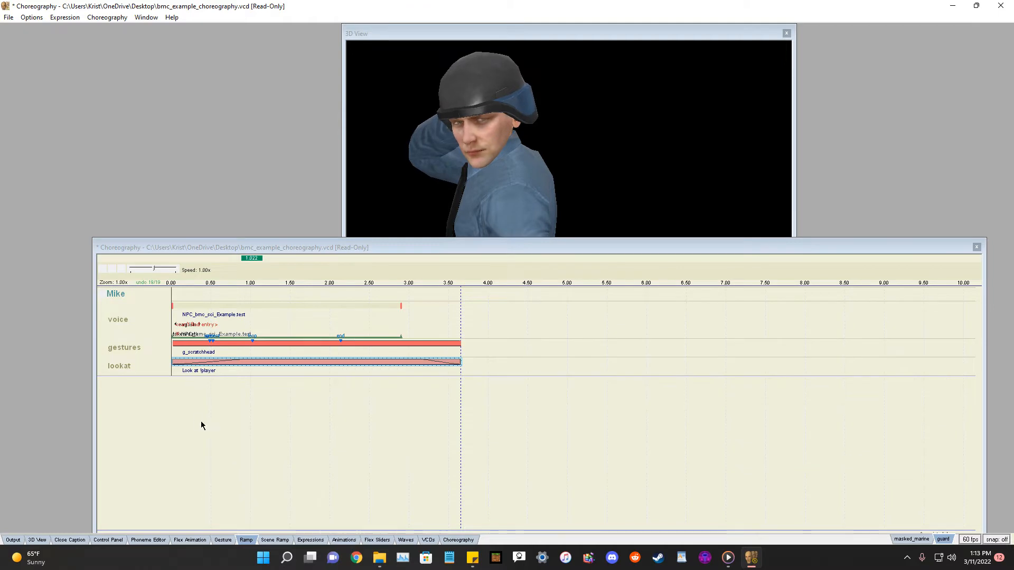
left_click(100, 270)
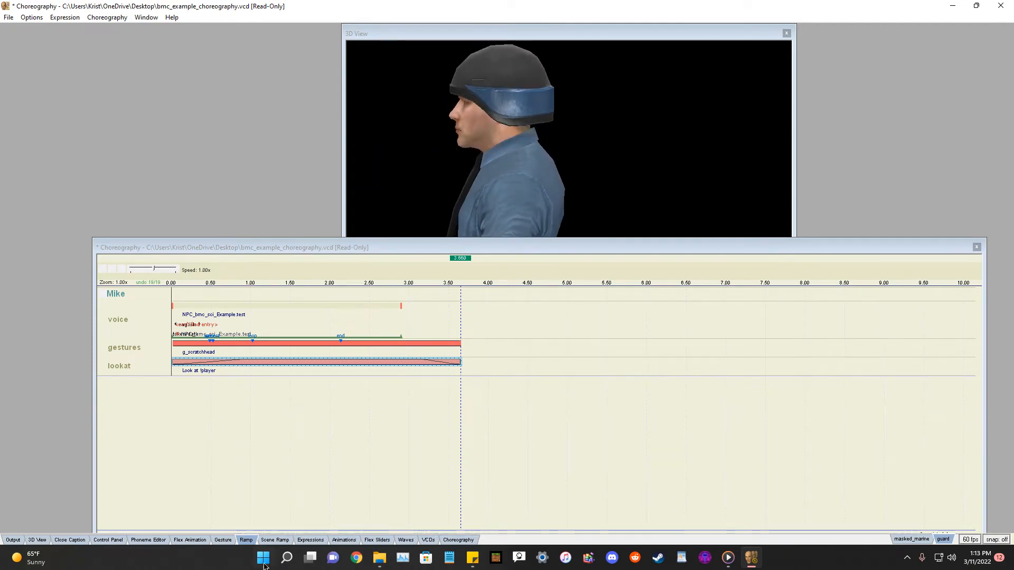
Open the look-at event's ramp, add several points forming a wavy curve, close the ramp and play the scene.
left_click(245, 541)
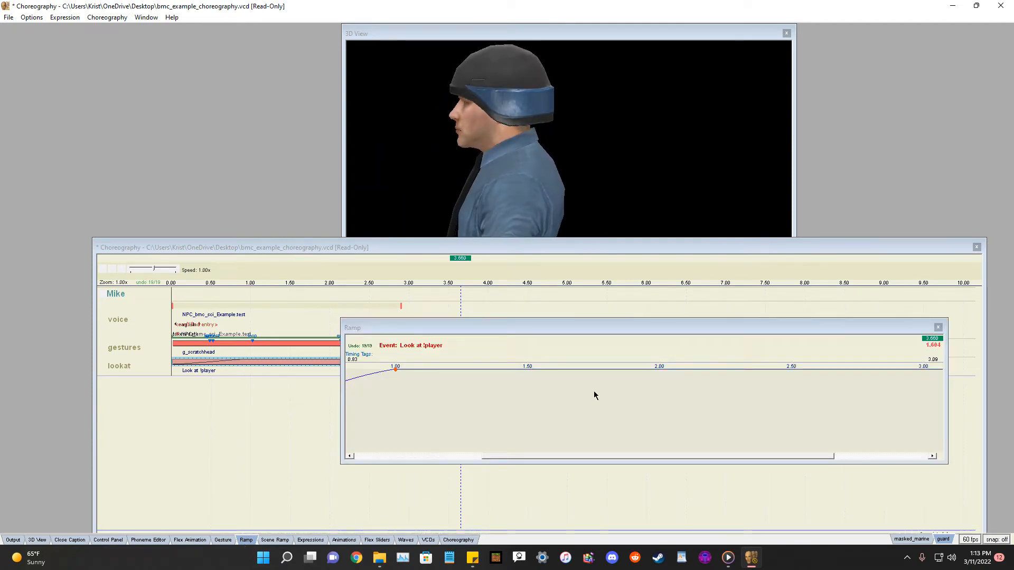
left_click(677, 449)
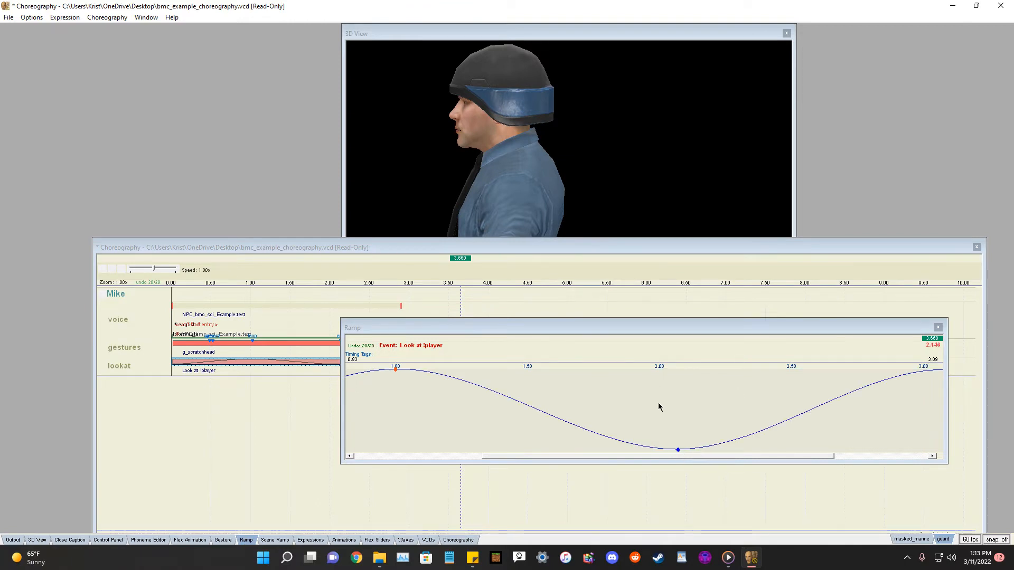
left_click_drag(692, 457, 729, 456)
left_click(692, 397)
left_click(778, 404)
left_click(818, 437)
left_click(842, 391)
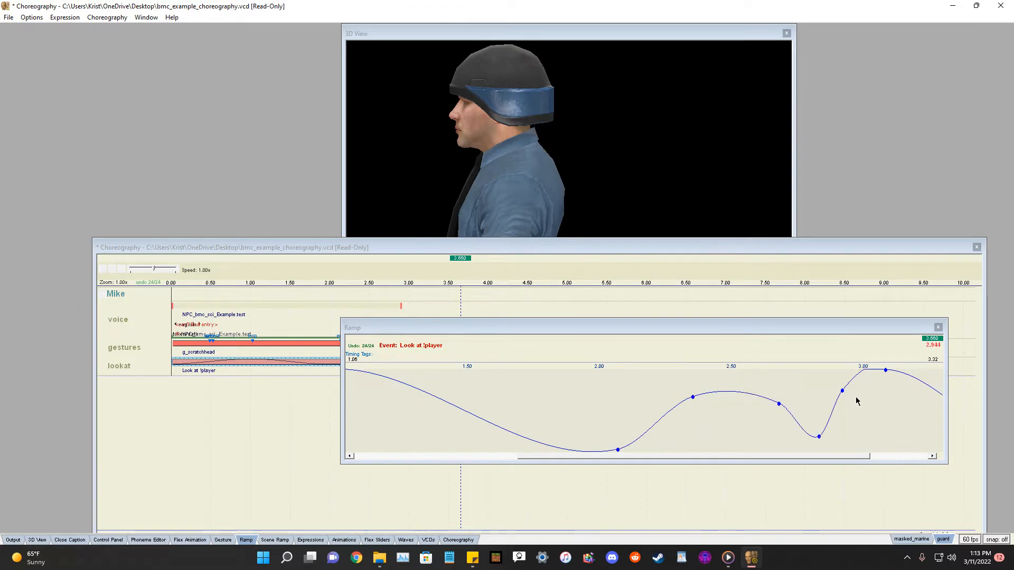
left_click(938, 327)
left_click(102, 269)
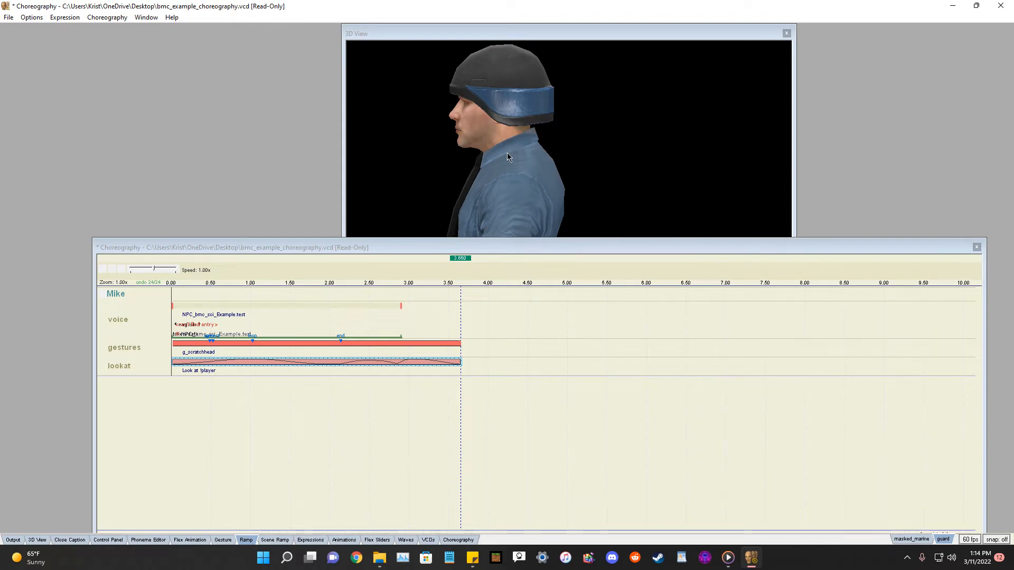
left_click(103, 270)
right_click(117, 299)
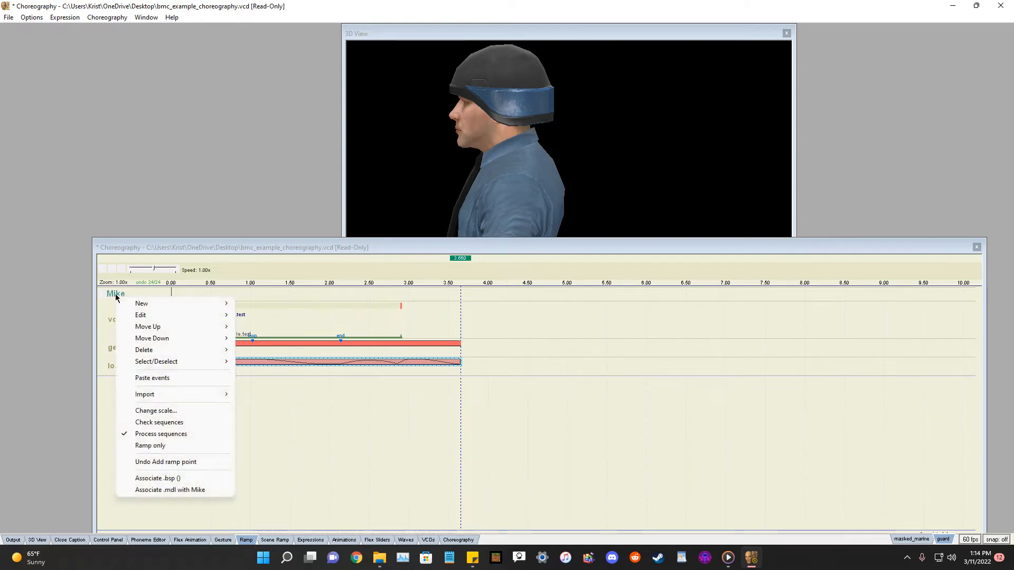
left_click(104, 413)
right_click(111, 299)
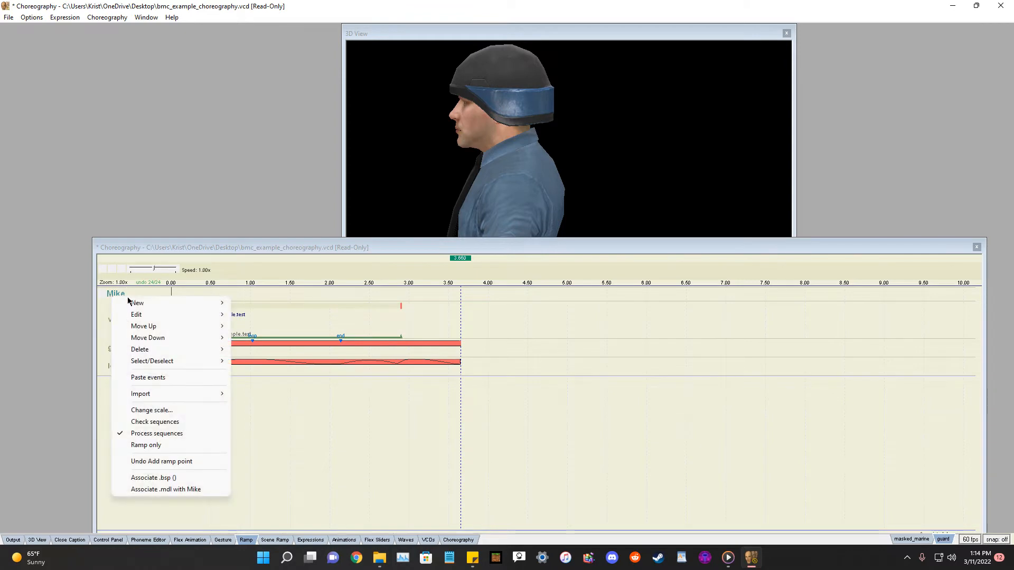
mouse_move(156, 302)
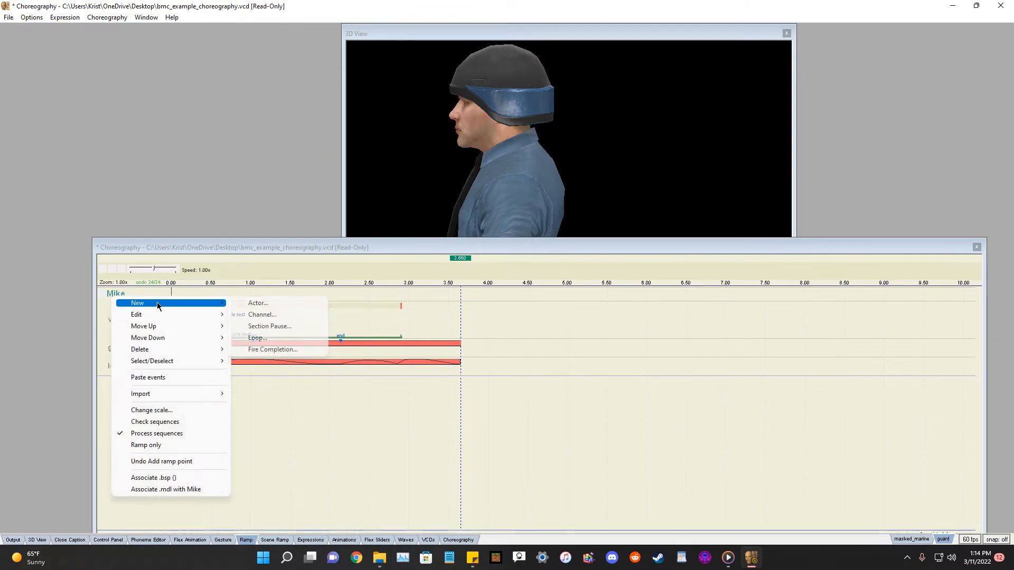
left_click(261, 314)
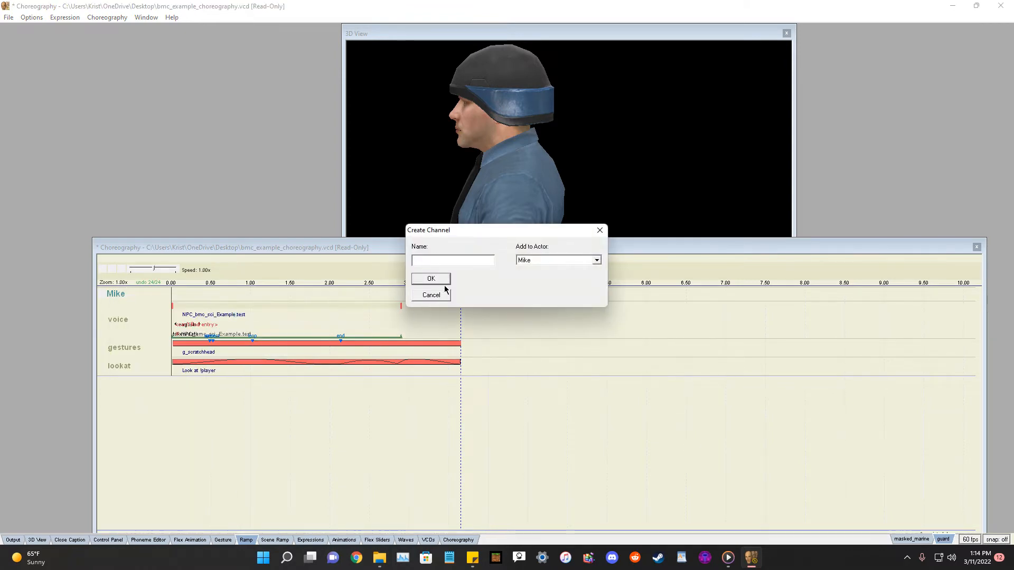
left_click(430, 295)
right_click(124, 318)
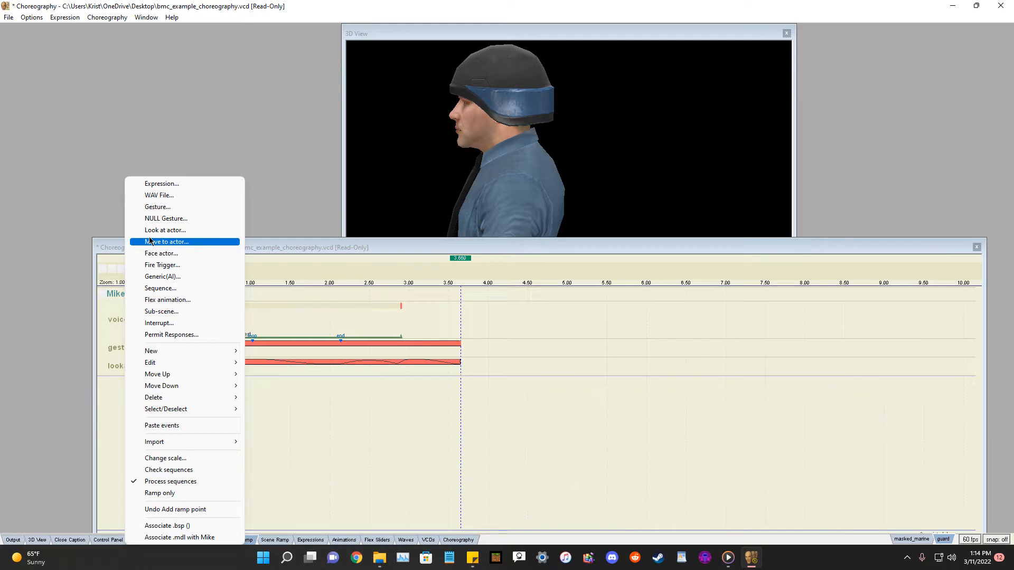
left_click(182, 242)
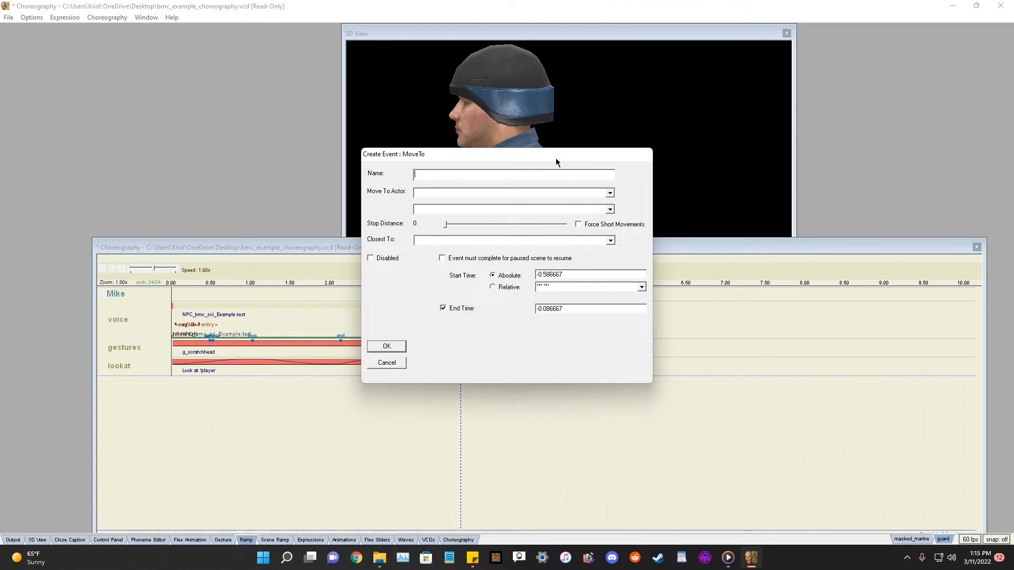
left_click_drag(520, 154, 529, 209)
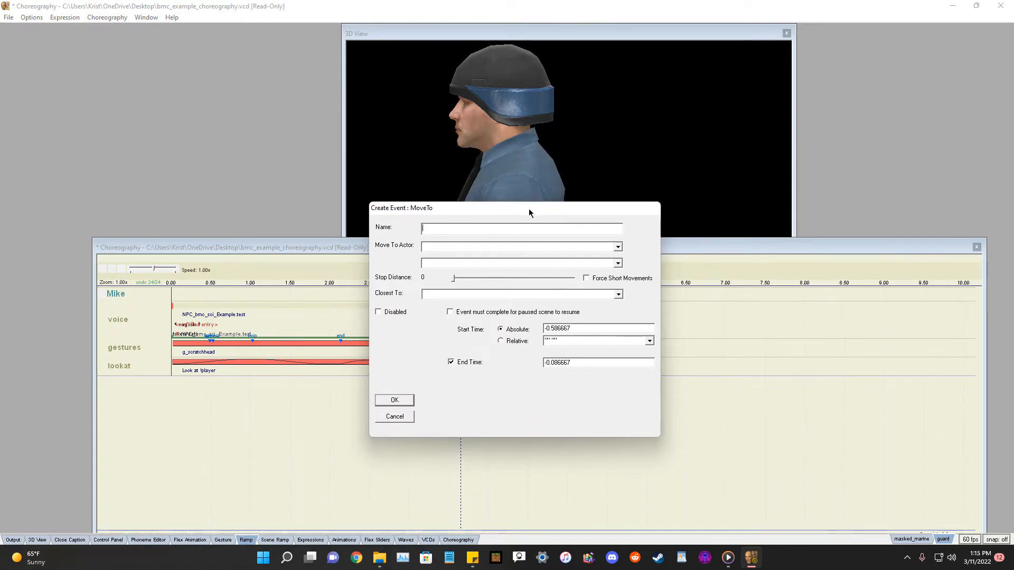
left_click(401, 417)
Add a new channel named movetoactor to the actor Mike.
right_click(112, 371)
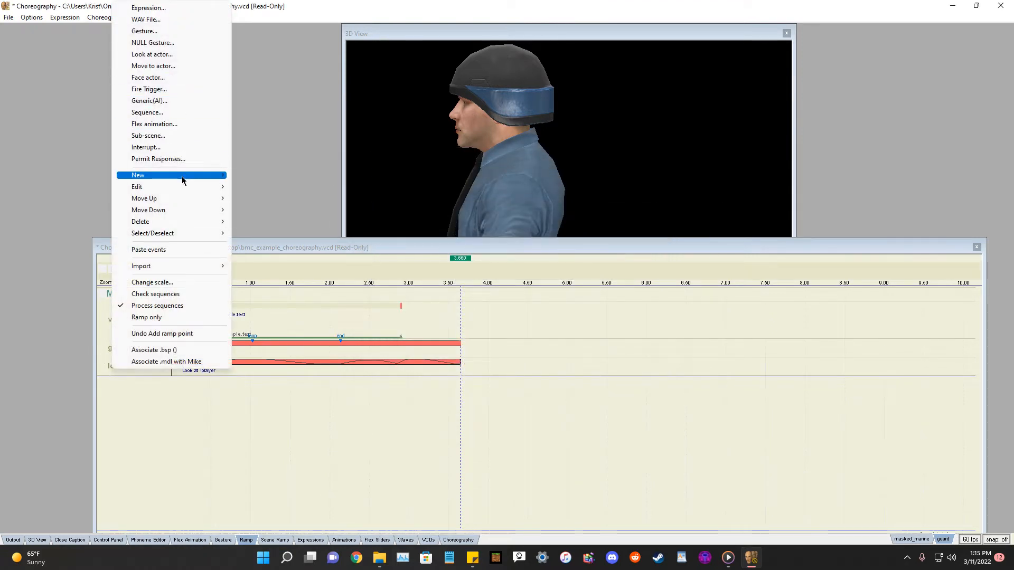
mouse_move(186, 176)
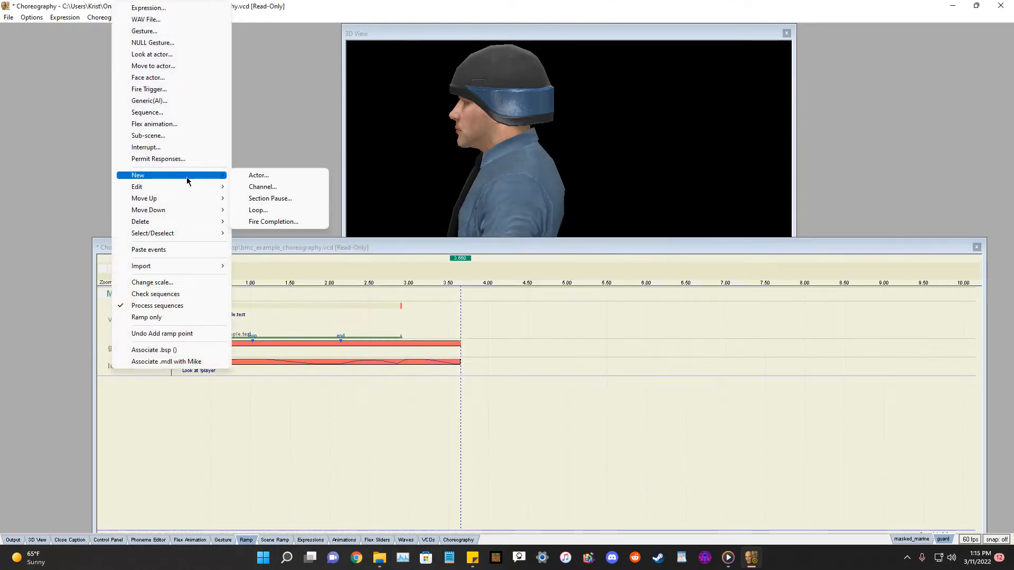
left_click(264, 187)
type("movetoactor")
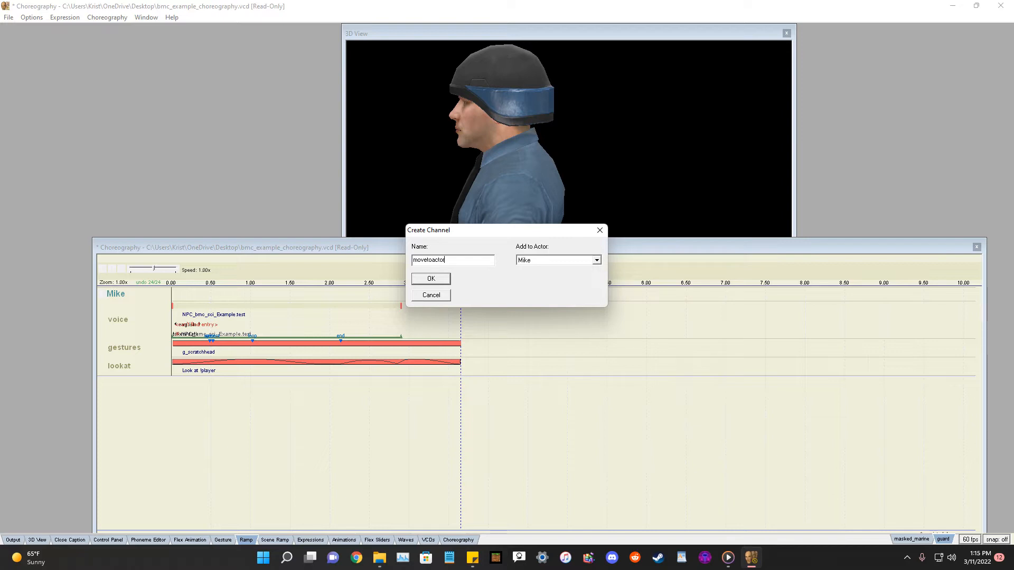
left_click(436, 280)
right_click(138, 392)
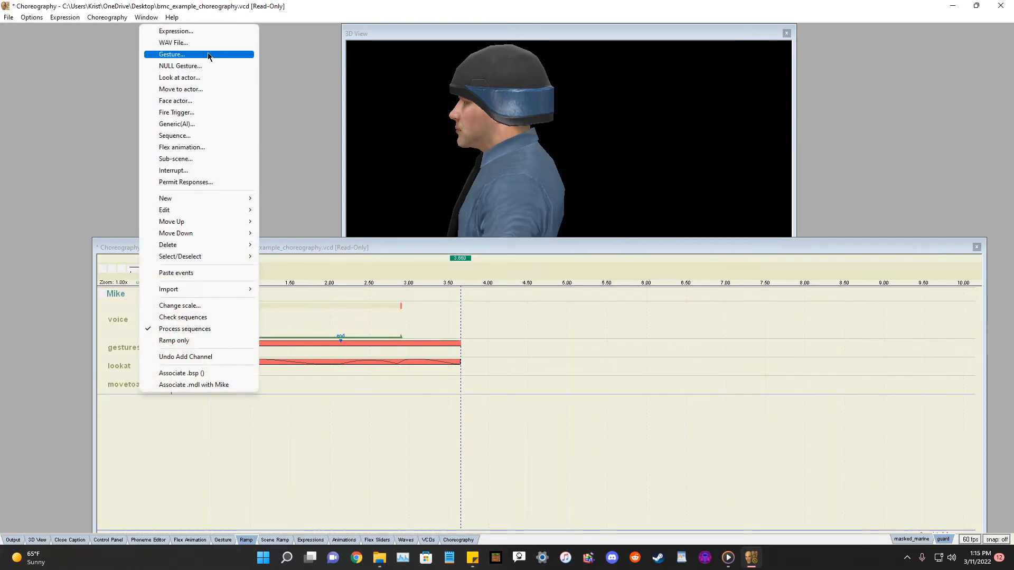
mouse_move(196, 198)
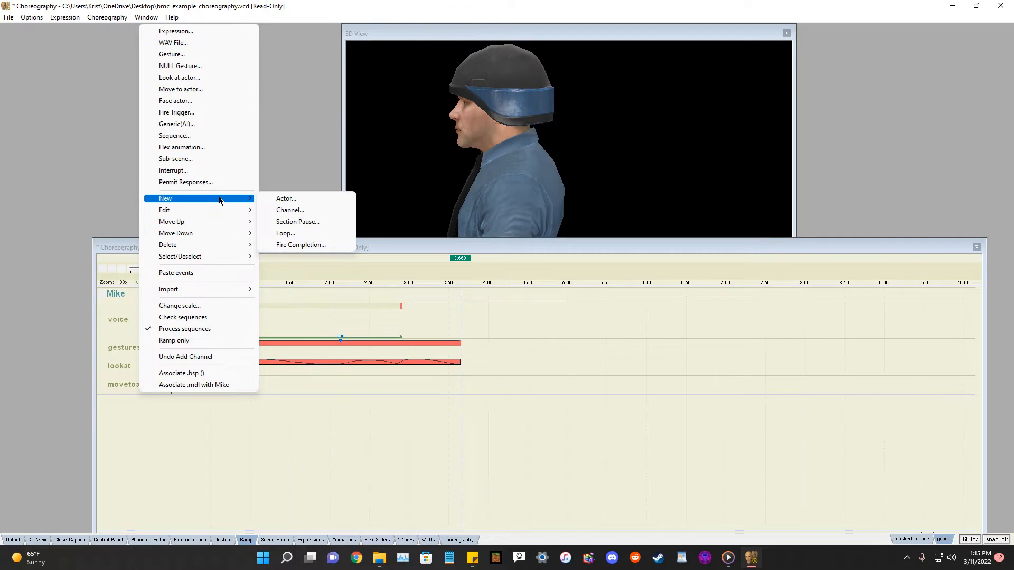
left_click(295, 210)
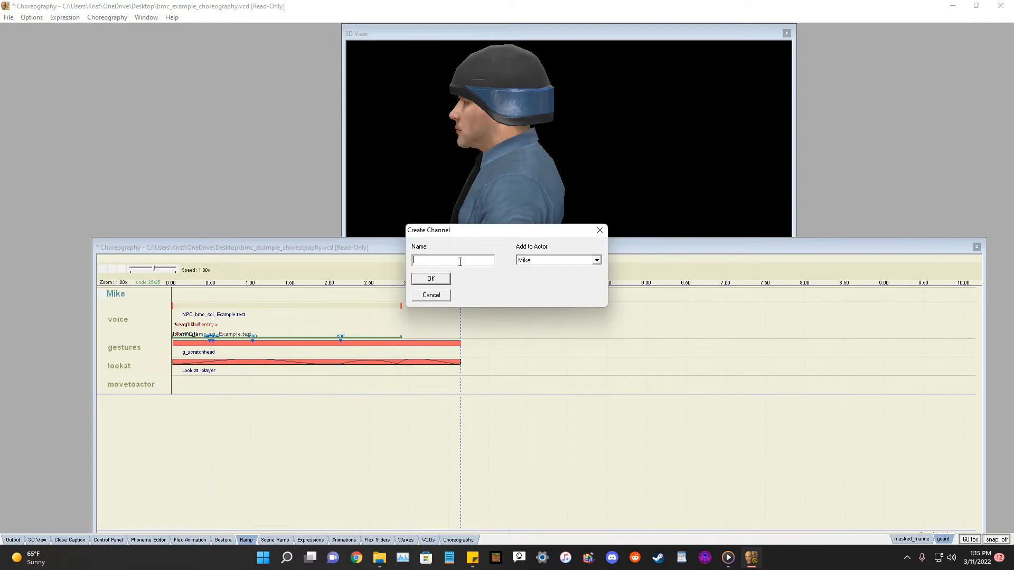
left_click(431, 295)
Start a Move to actor event on the movetoactor channel targeting !player, with Walk and stop distance 15.
right_click(116, 391)
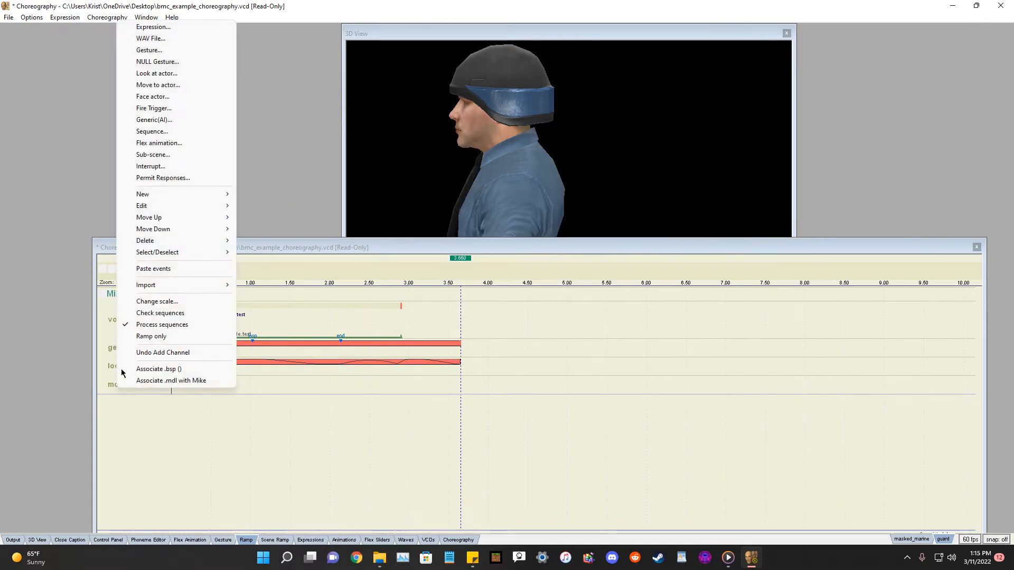
left_click(165, 85)
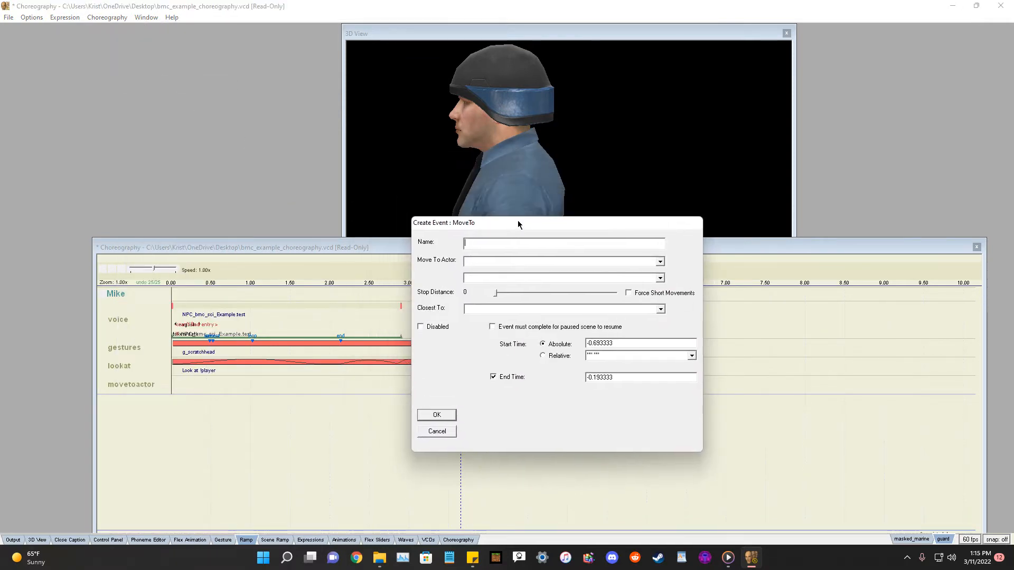
left_click(660, 261)
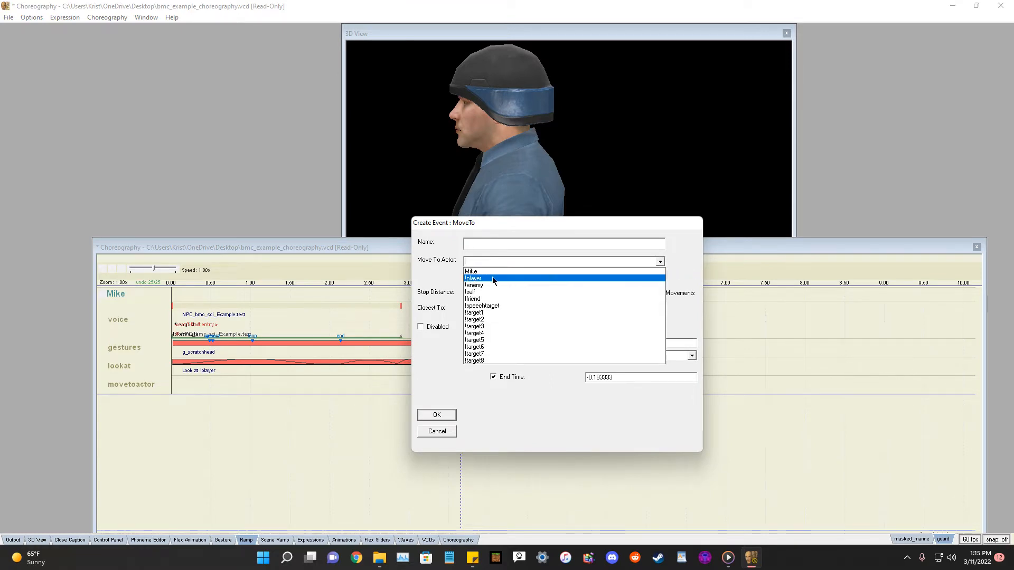
left_click(492, 278)
left_click(663, 279)
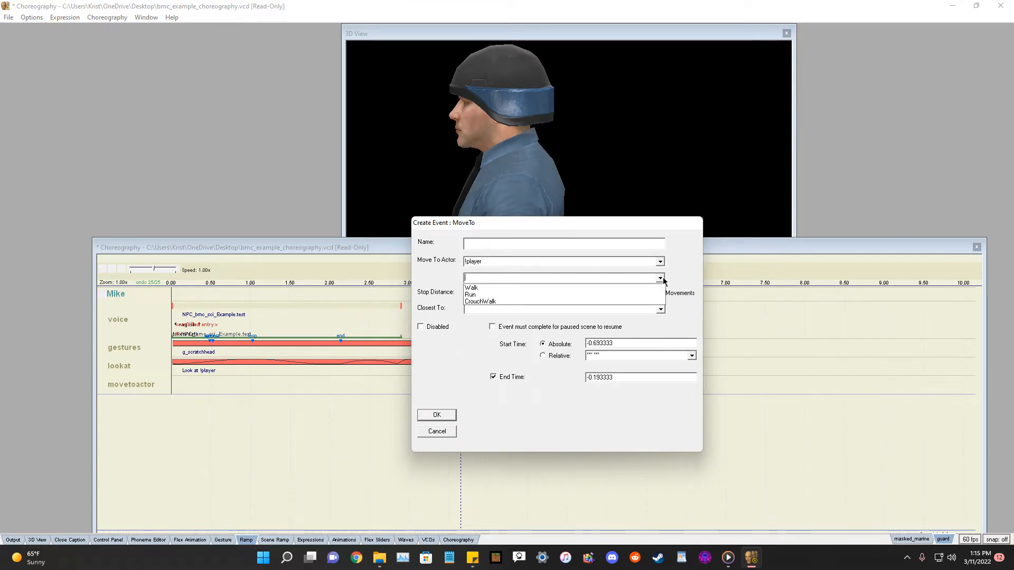
left_click(483, 288)
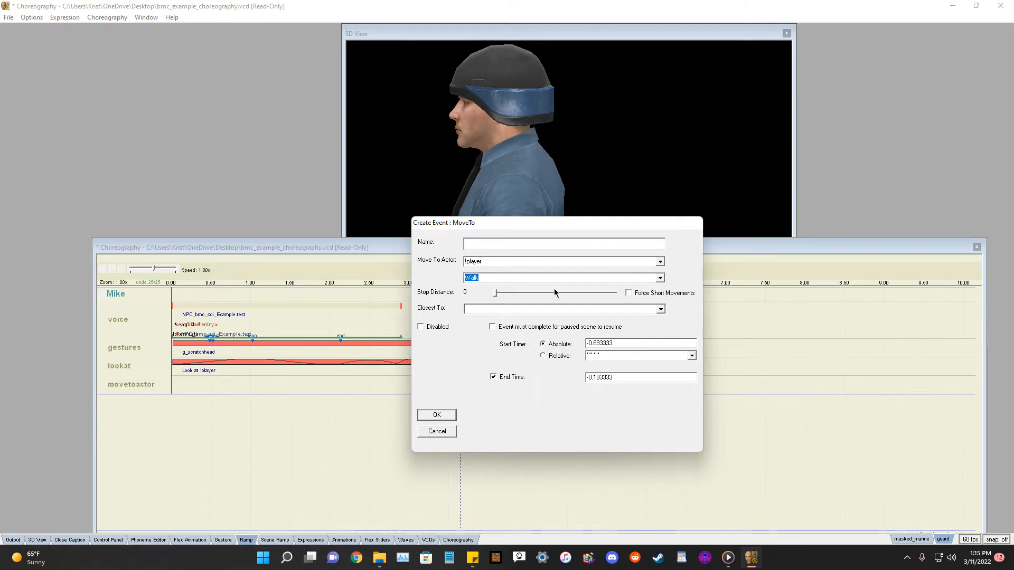
left_click(498, 278)
left_click_drag(492, 298, 502, 299)
mouse_move(495, 294)
left_mouse_down()
mouse_move(549, 297)
mouse_move(511, 302)
left_mouse_up()
left_click_drag(500, 300, 502, 300)
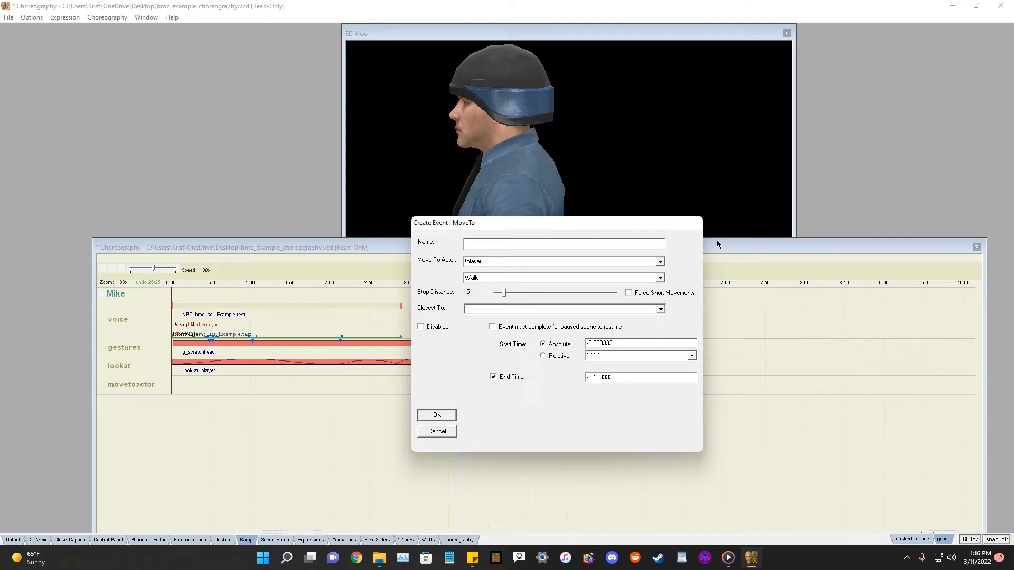
Set the move event's Closest To to !player, start time 1 and end time 2, and create it.
left_click(659, 309)
left_click(660, 310)
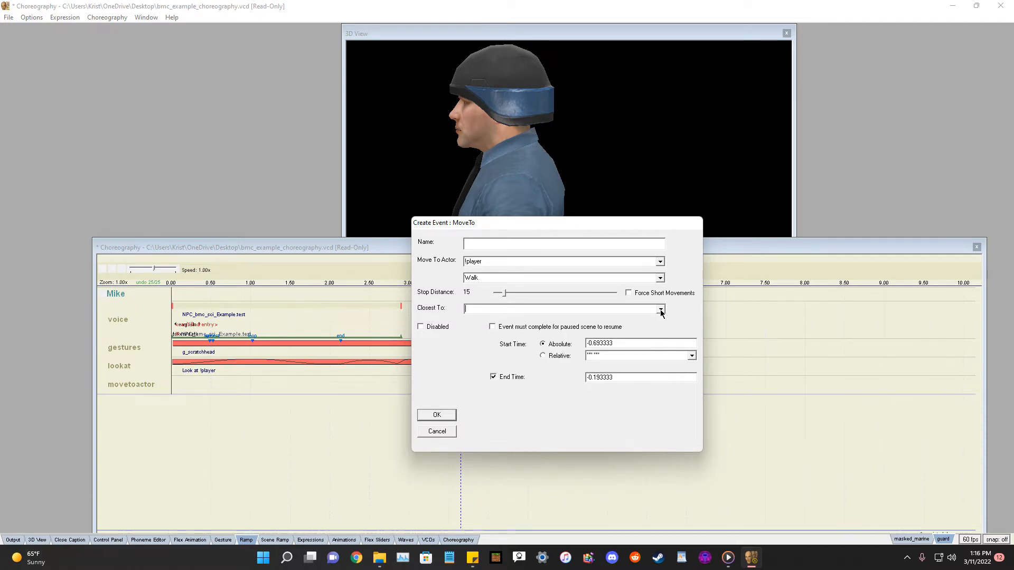
left_click(660, 311)
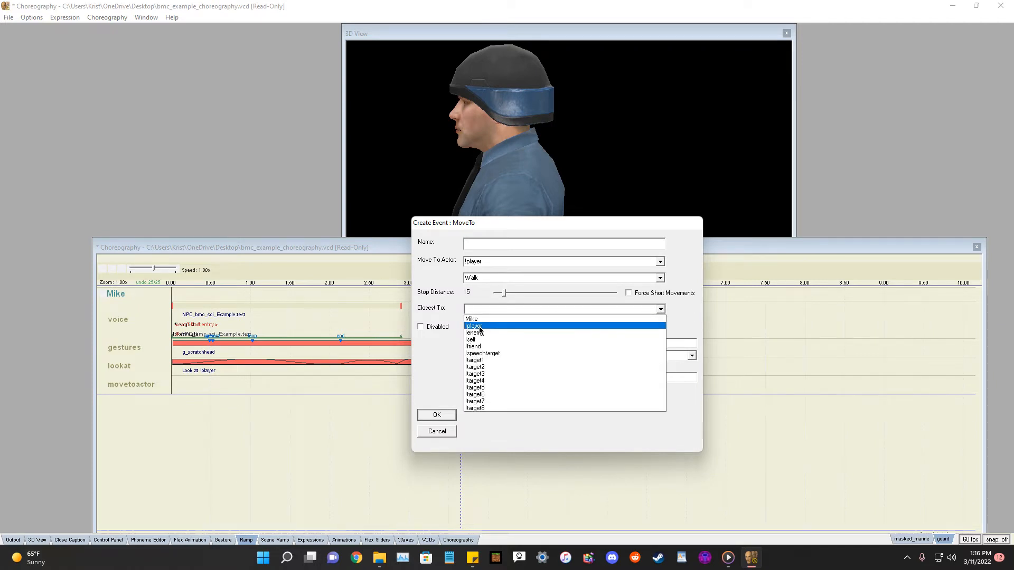
left_click(474, 326)
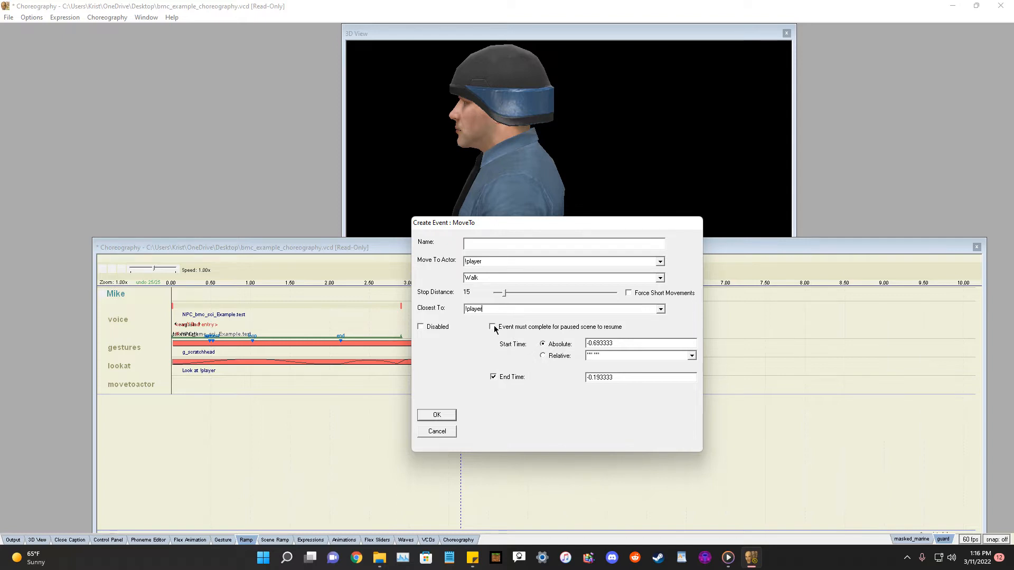
double_click(634, 346)
type("1")
left_click_drag(627, 378, 570, 364)
type("2")
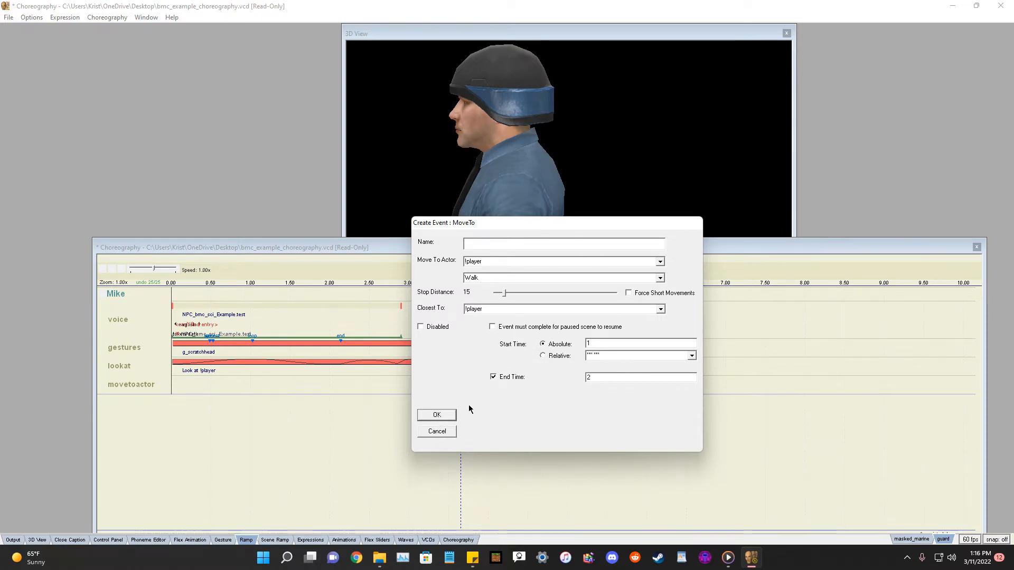
left_click(437, 415)
Move the Moveto event to the scene start and stretch it to about 3.6 s.
left_click_drag(255, 380, 193, 385)
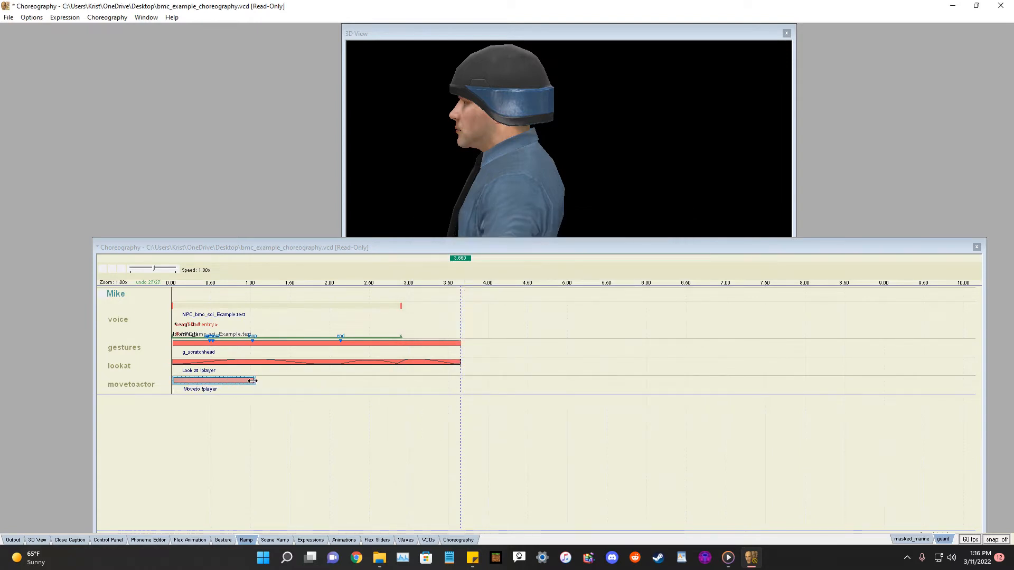
left_click_drag(429, 379, 528, 359)
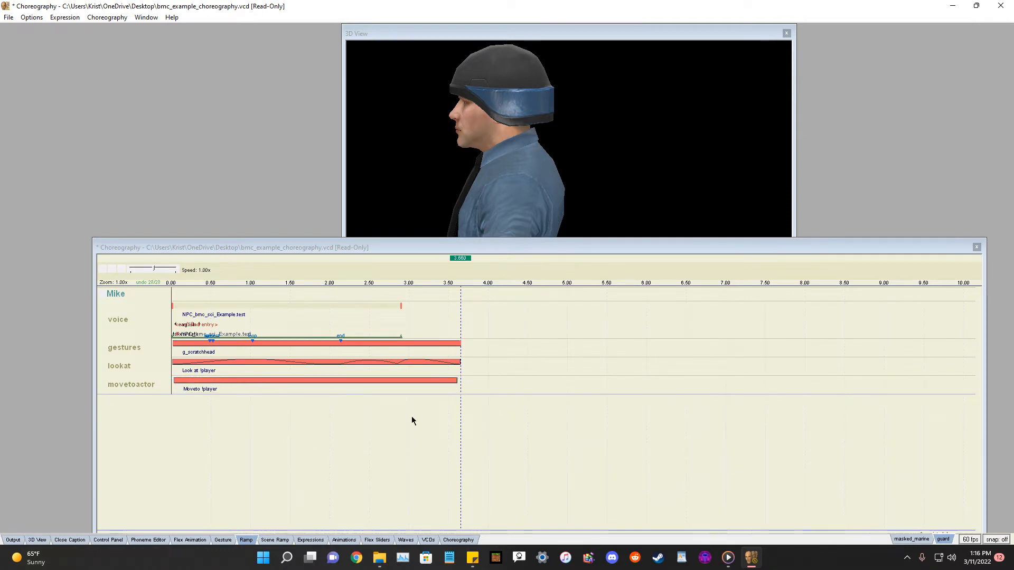
Add two points to the scene ramp, then delete them and close the scene ramp.
left_click(266, 540)
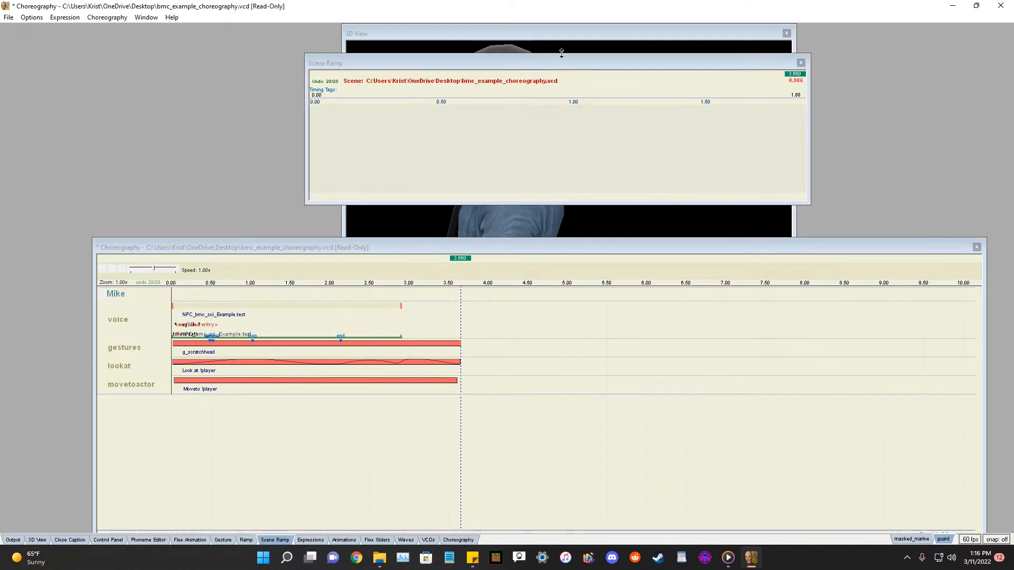
left_click_drag(566, 62, 727, 237)
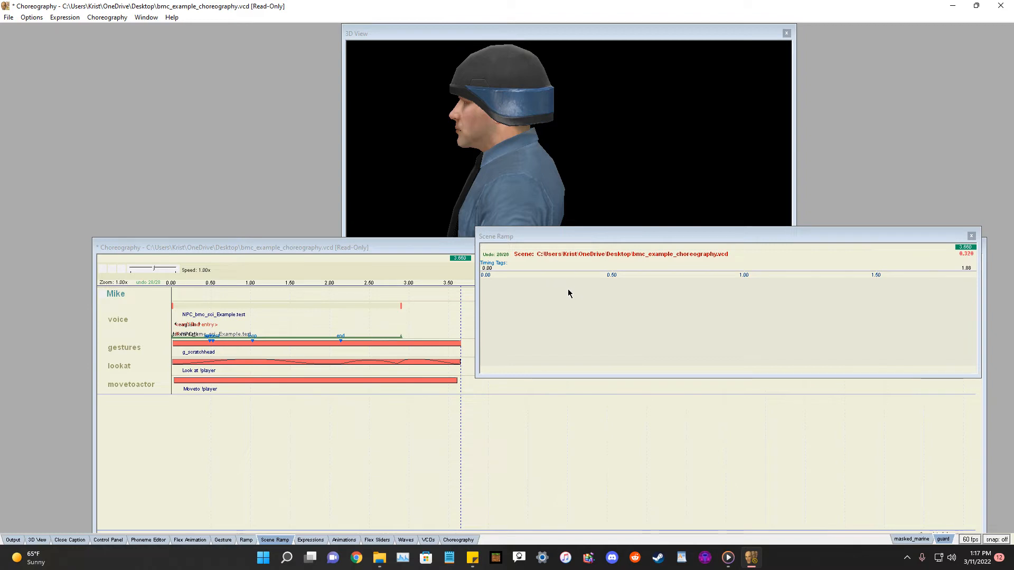
left_click(501, 368)
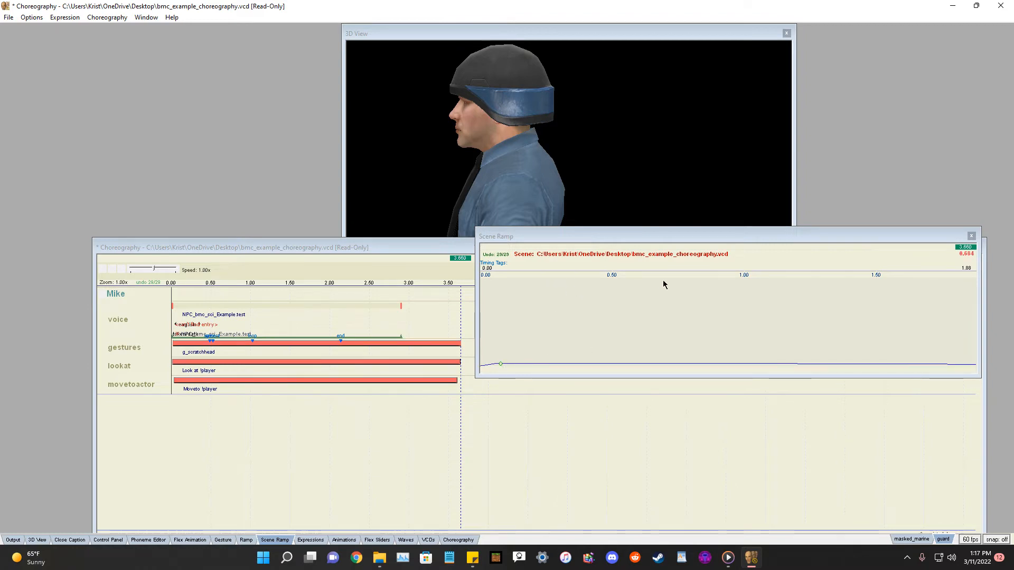
left_click(627, 289)
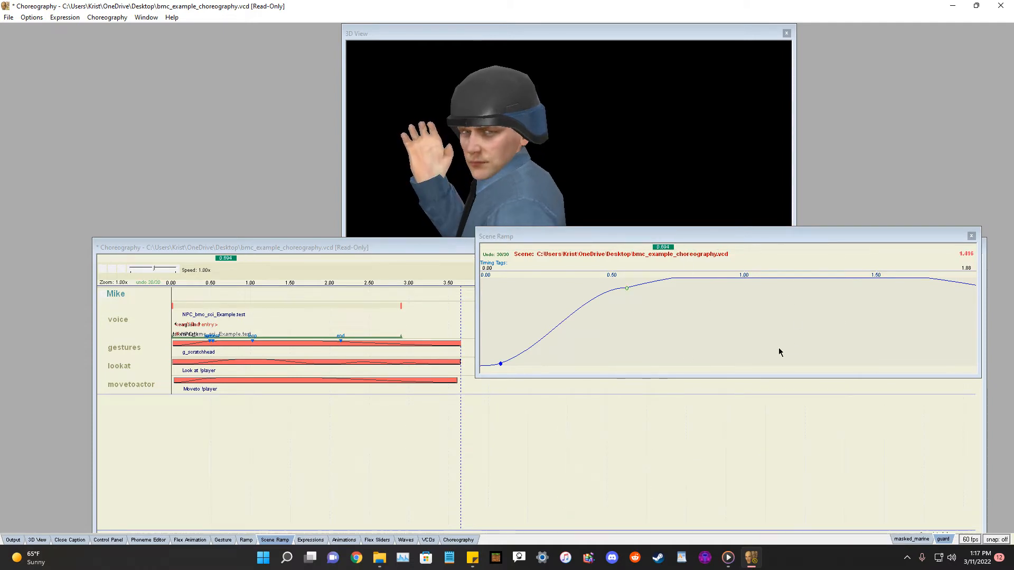
left_click(626, 288)
key("Delete")
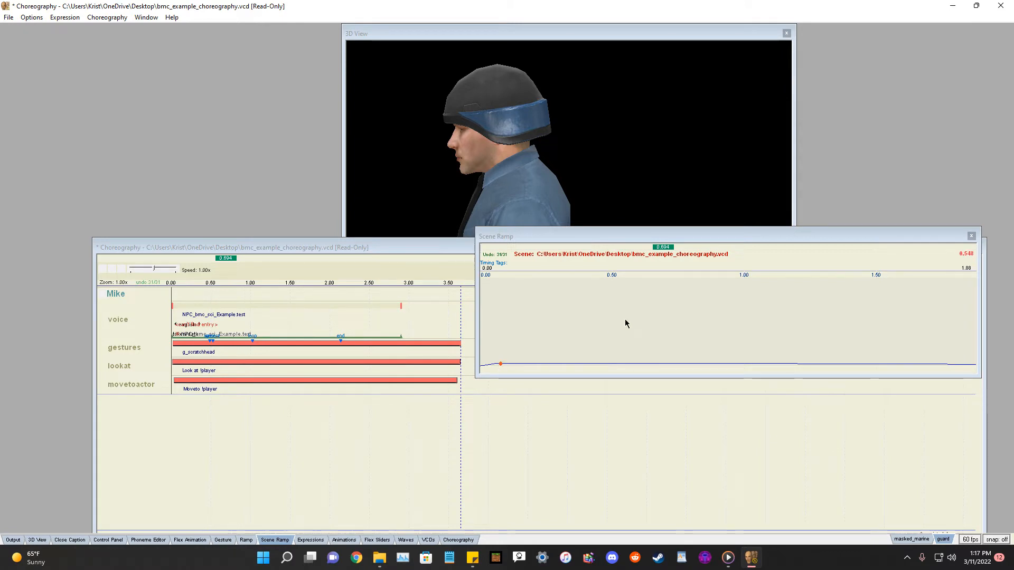
key("Delete")
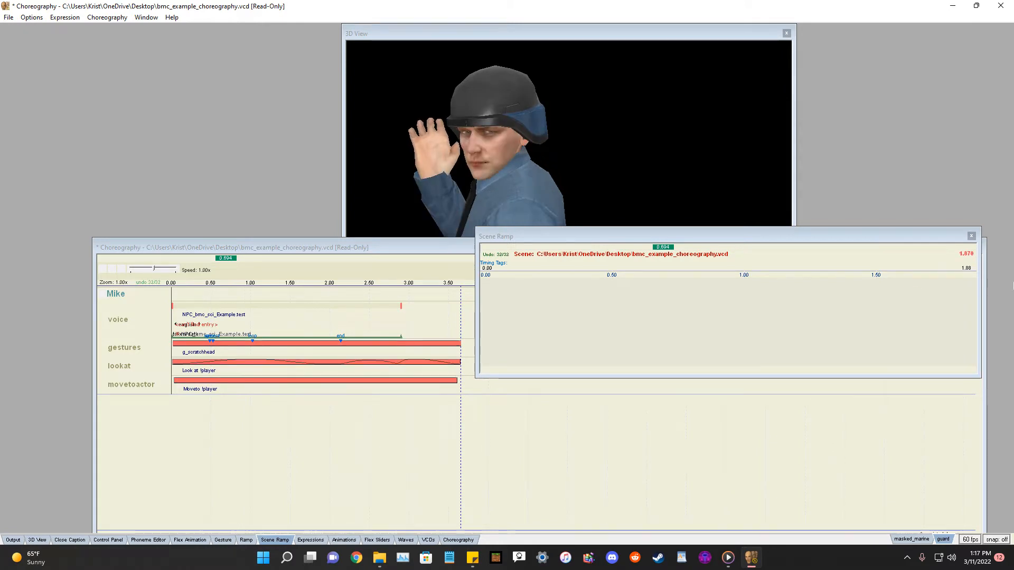
left_click(970, 236)
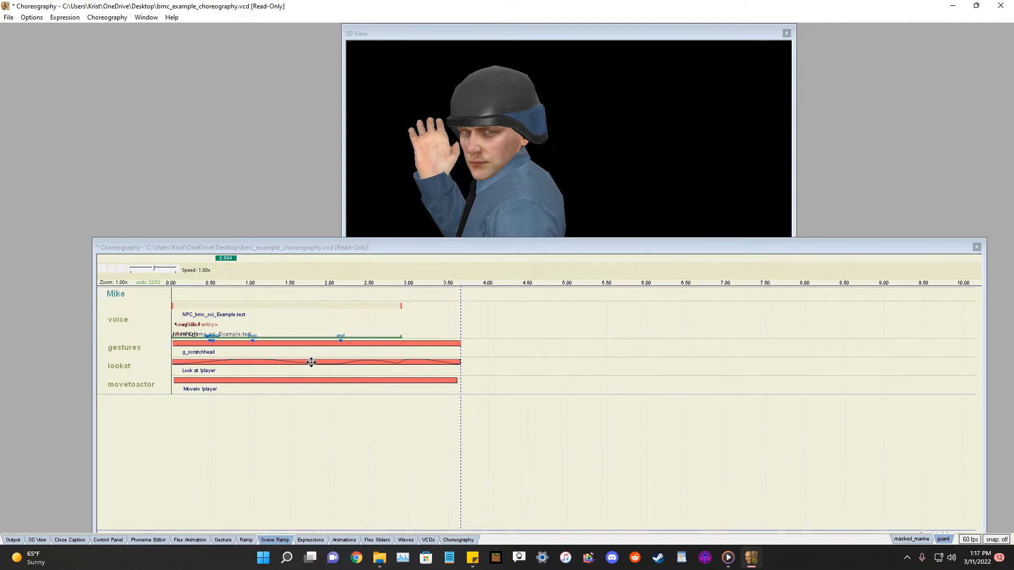
right_click(118, 296)
mouse_move(154, 305)
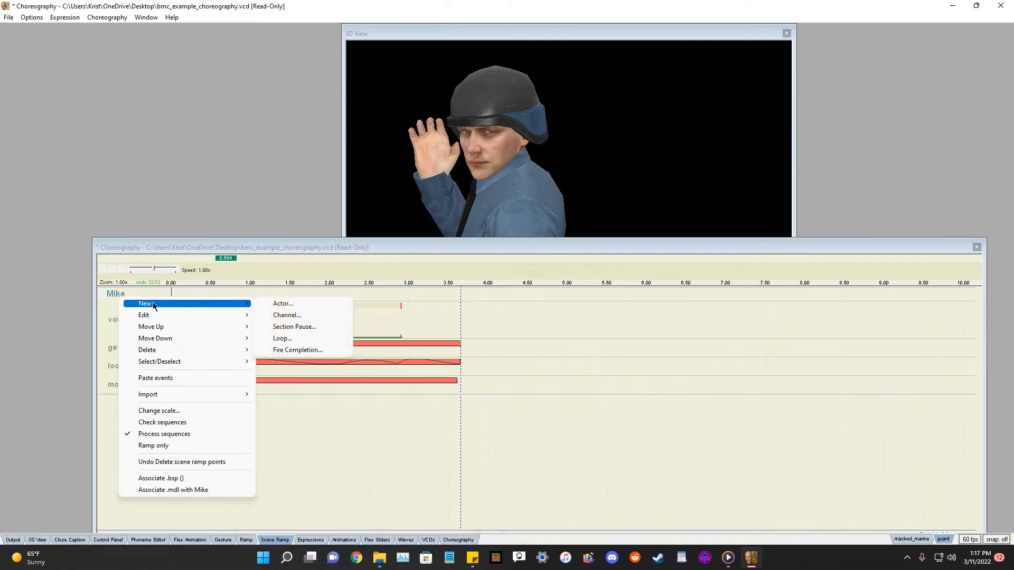
left_click(90, 410)
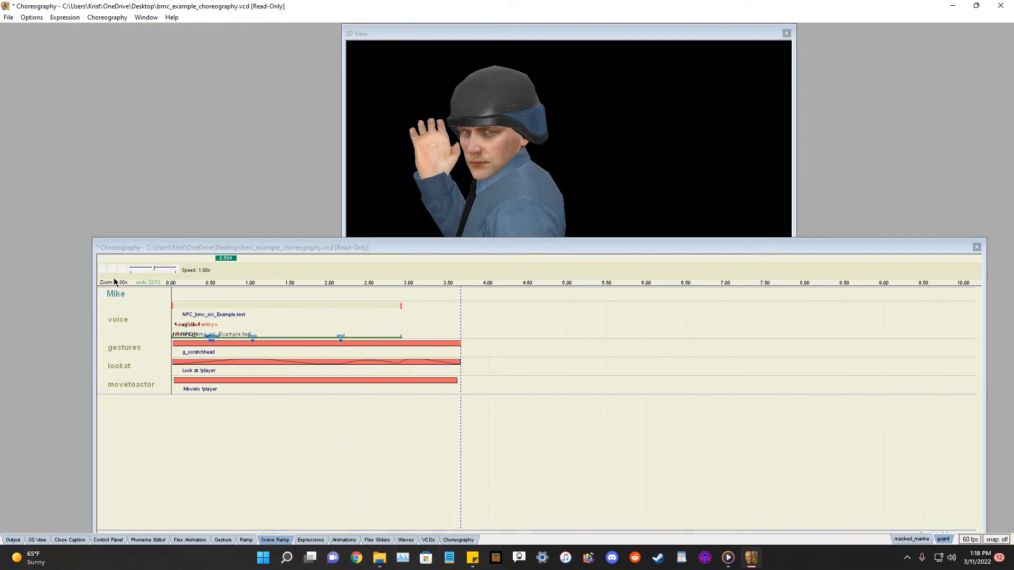
right_click(119, 294)
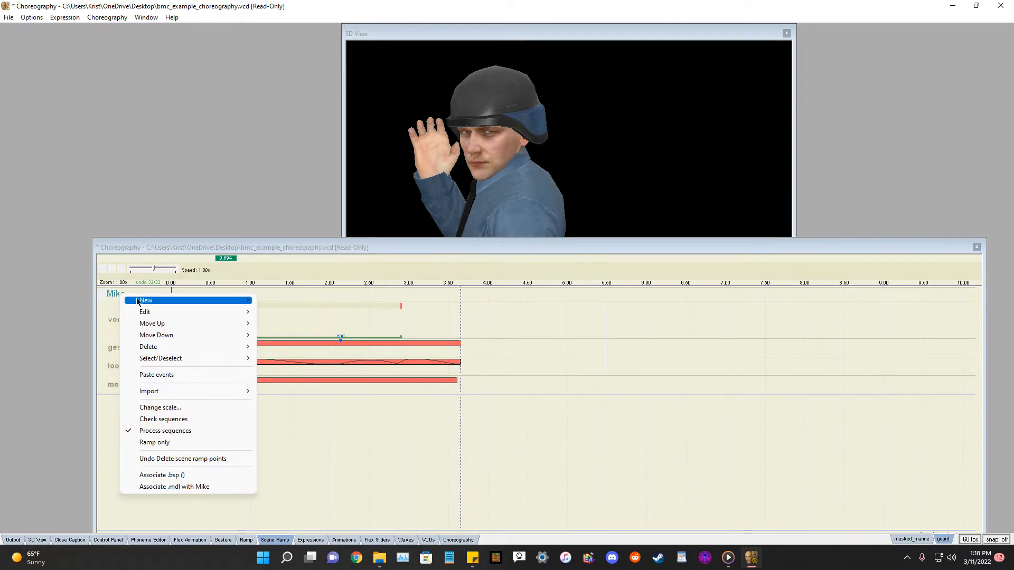
left_click(112, 296)
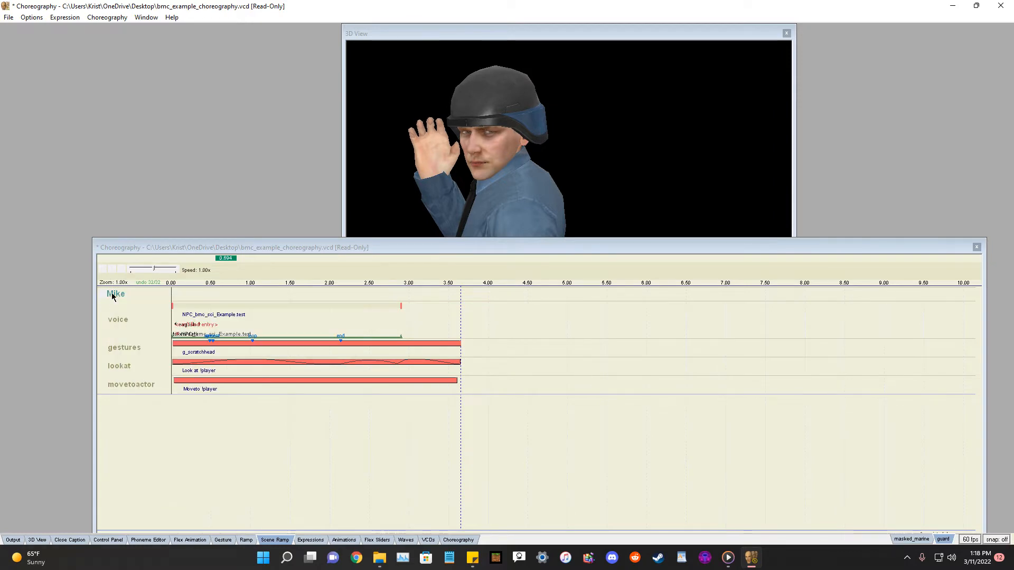
right_click(112, 297)
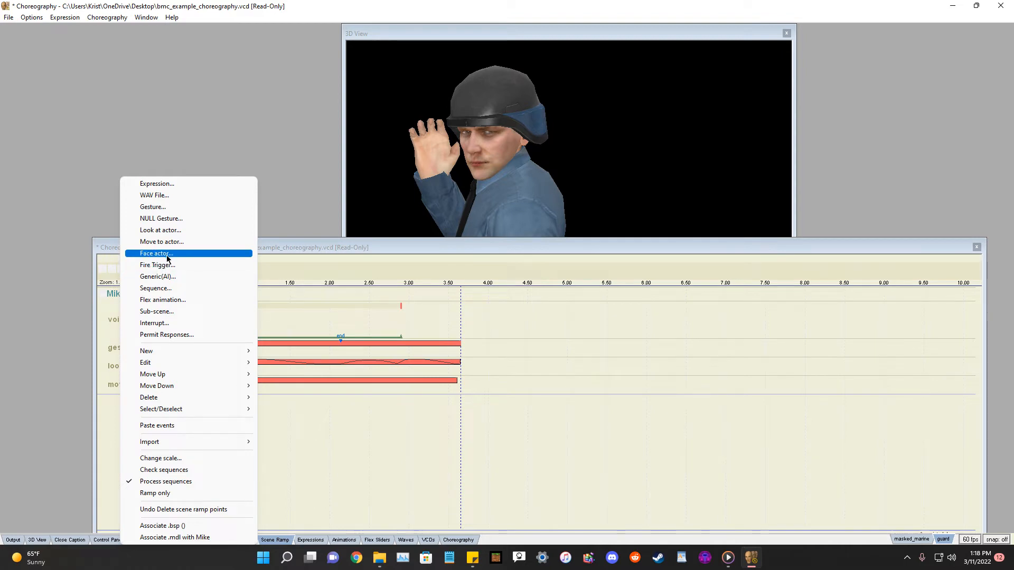
left_click(121, 327)
Add a new channel named faceactor to the actor Mike.
right_click(122, 295)
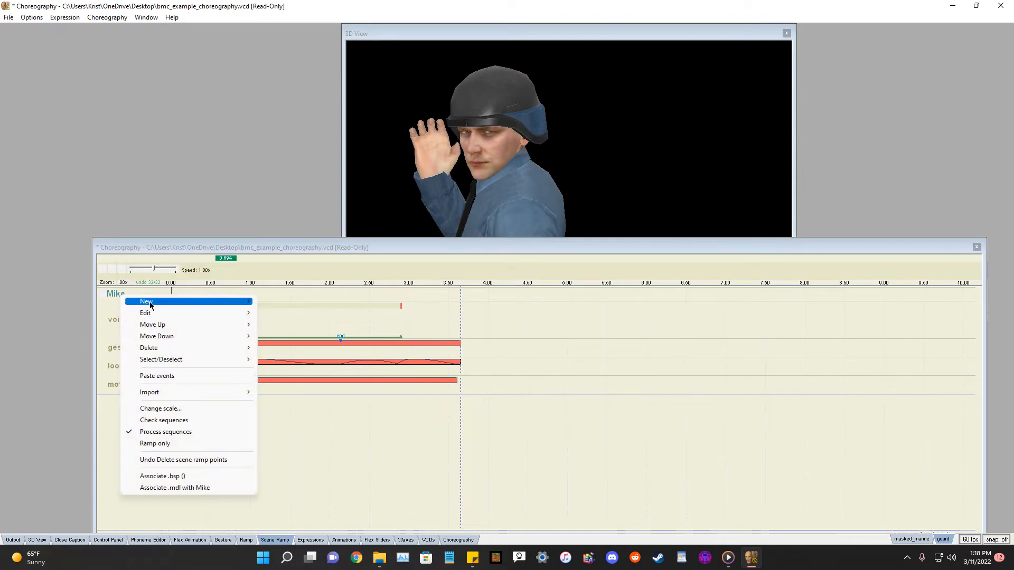
mouse_move(151, 305)
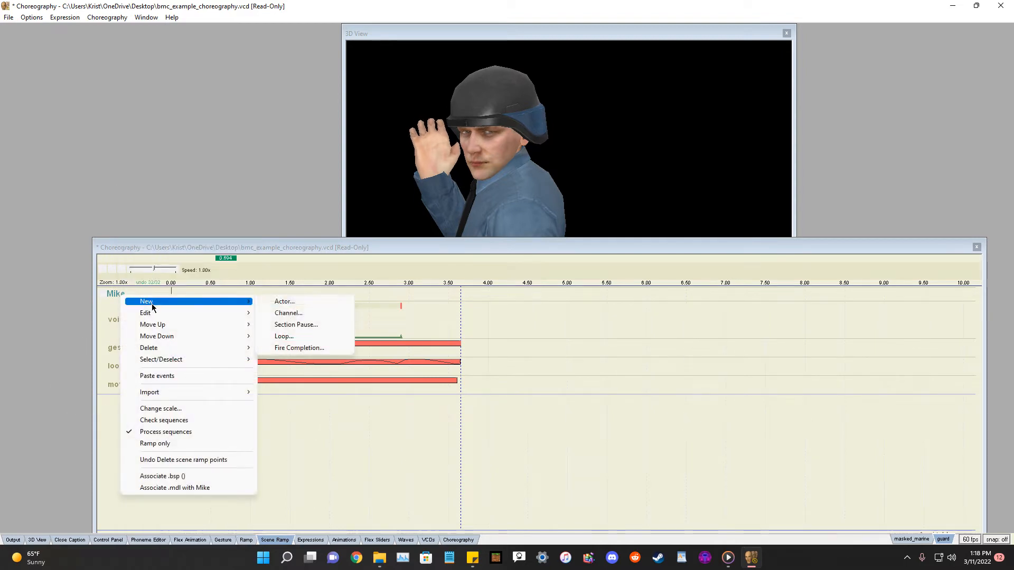
left_click(299, 311)
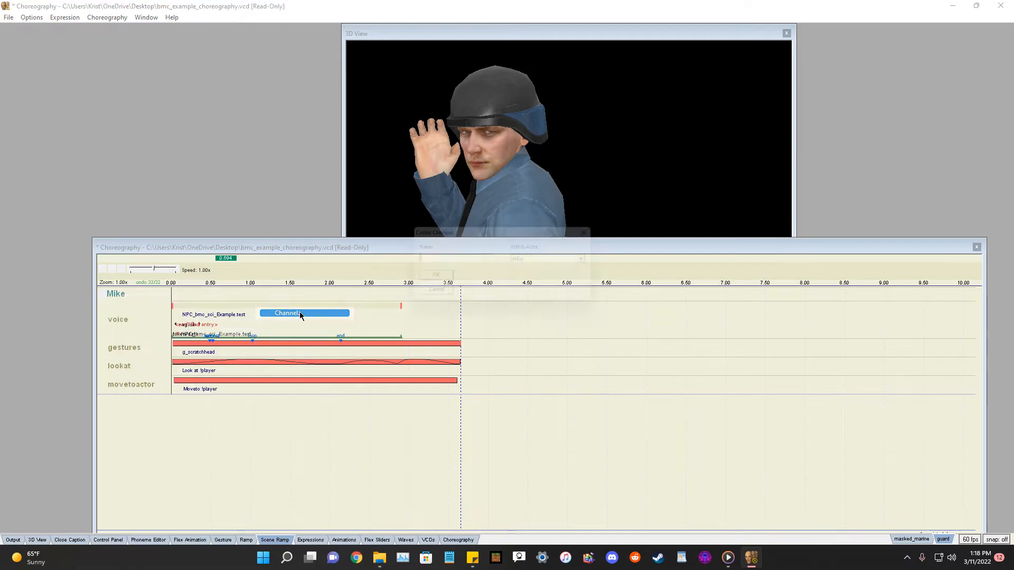
type("facea")
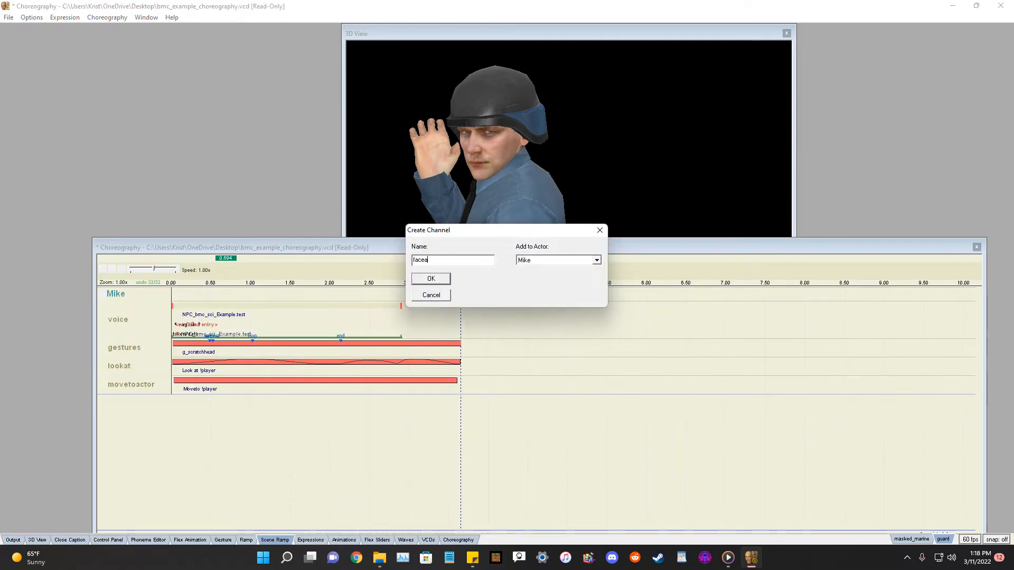
type("ctor")
left_click(431, 278)
Start a Face actor event on the faceactor channel, facing !target1.
right_click(140, 406)
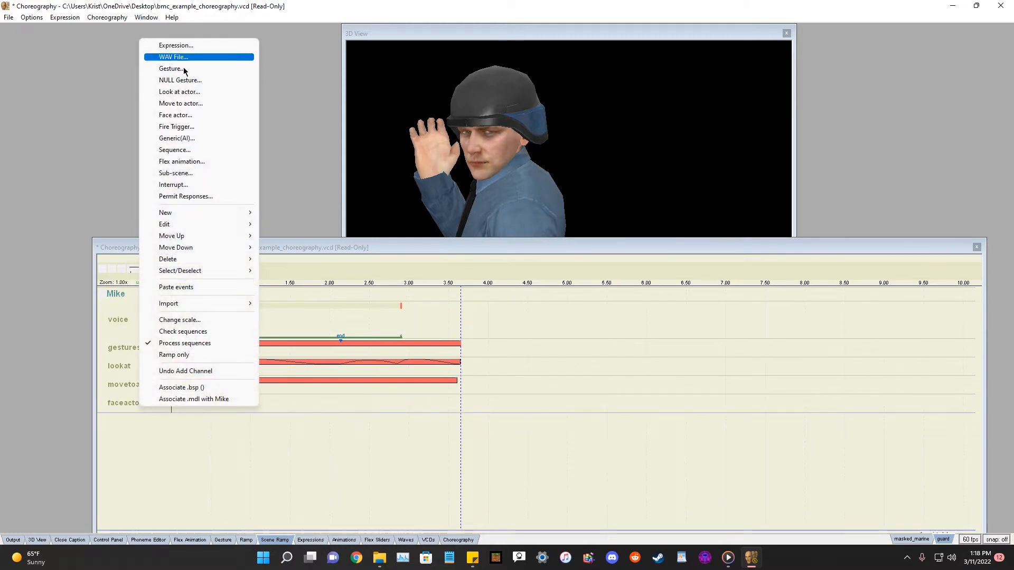
left_click(228, 116)
left_click_drag(508, 165, 698, 250)
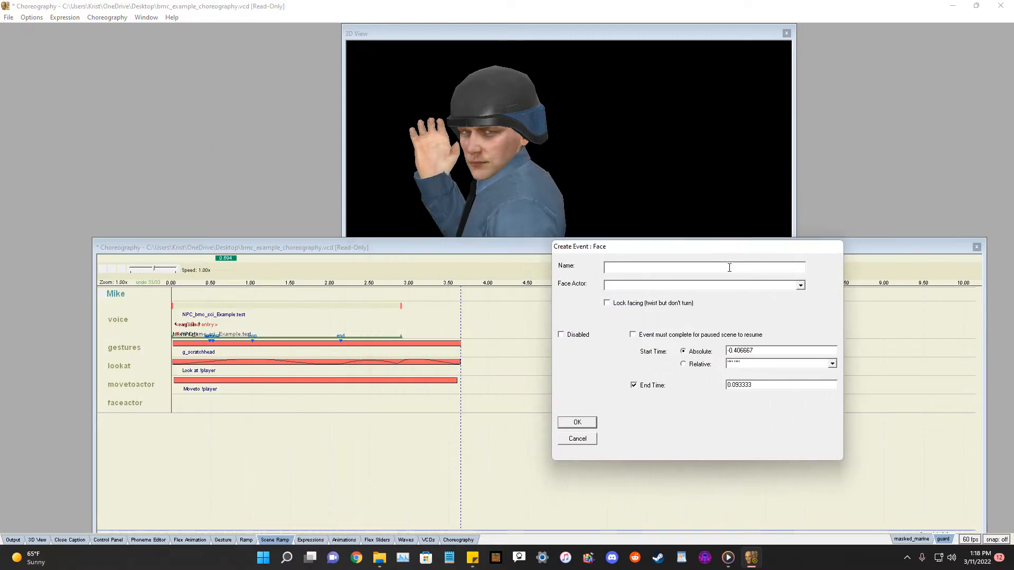
left_click(800, 285)
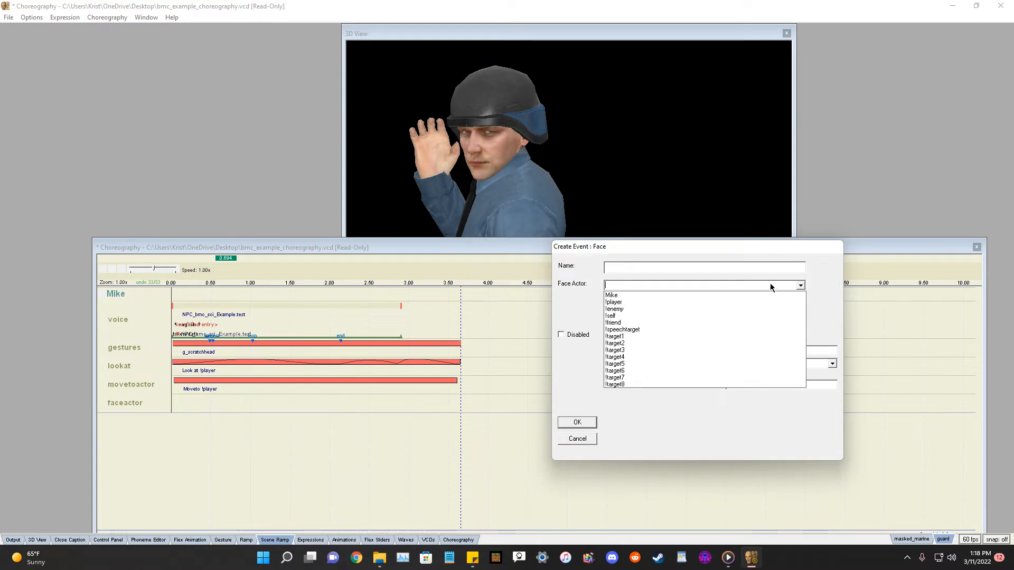
left_click(620, 303)
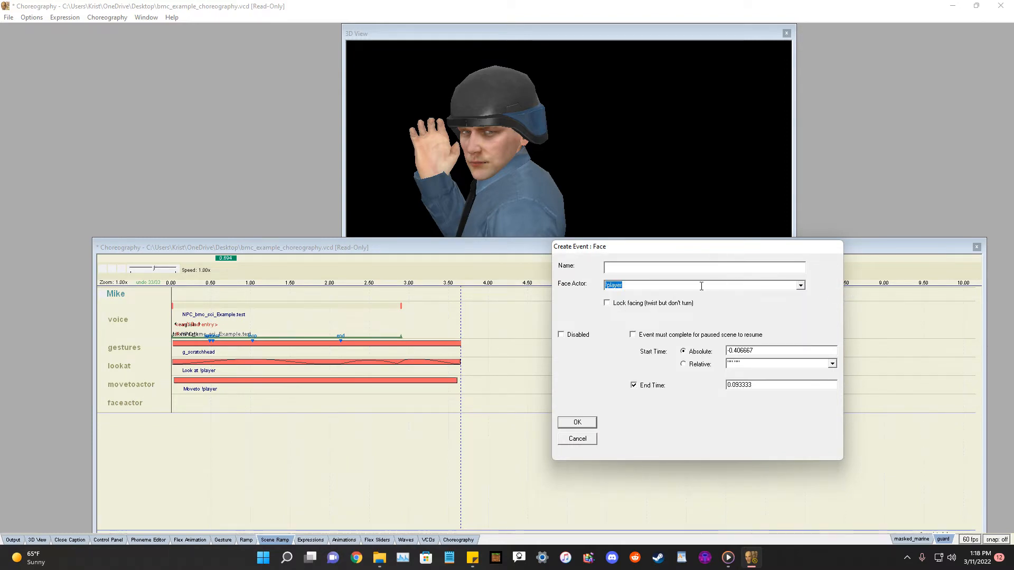
left_click(800, 285)
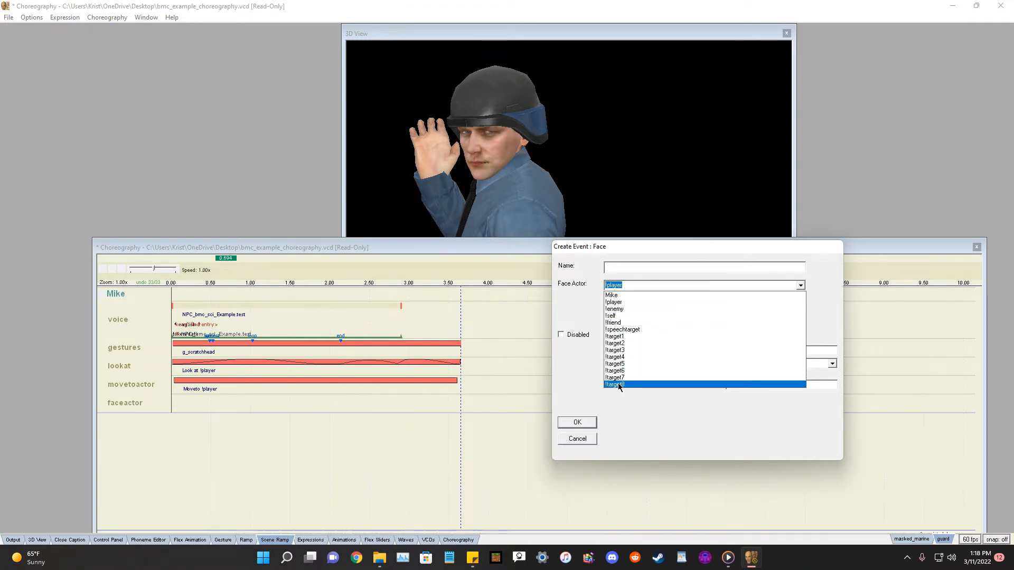
left_click(617, 337)
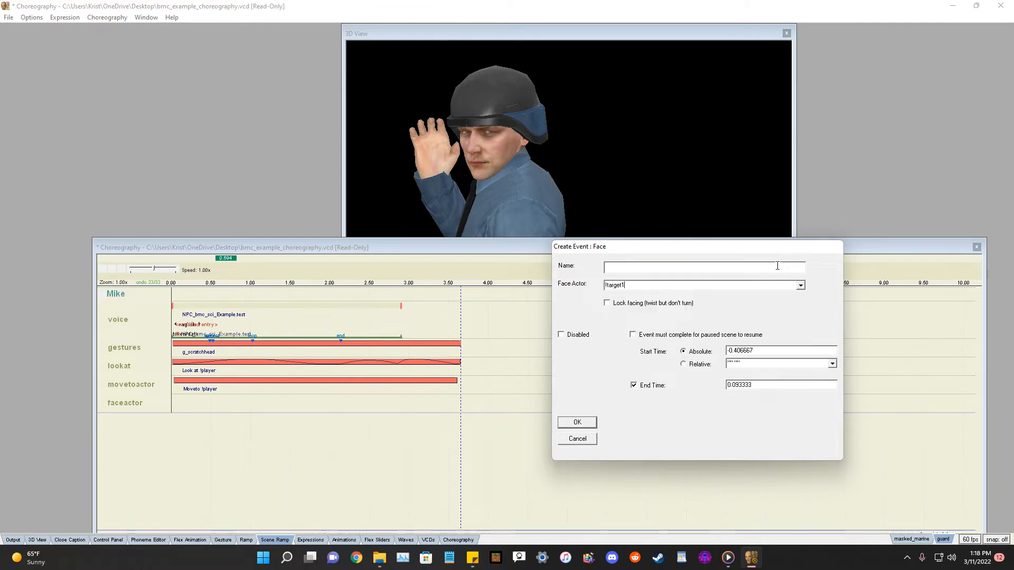
Set the face event's start time to 1 and end time to 2, and create it.
left_click_drag(737, 248, 717, 252)
double_click(733, 356)
key("BackSpace")
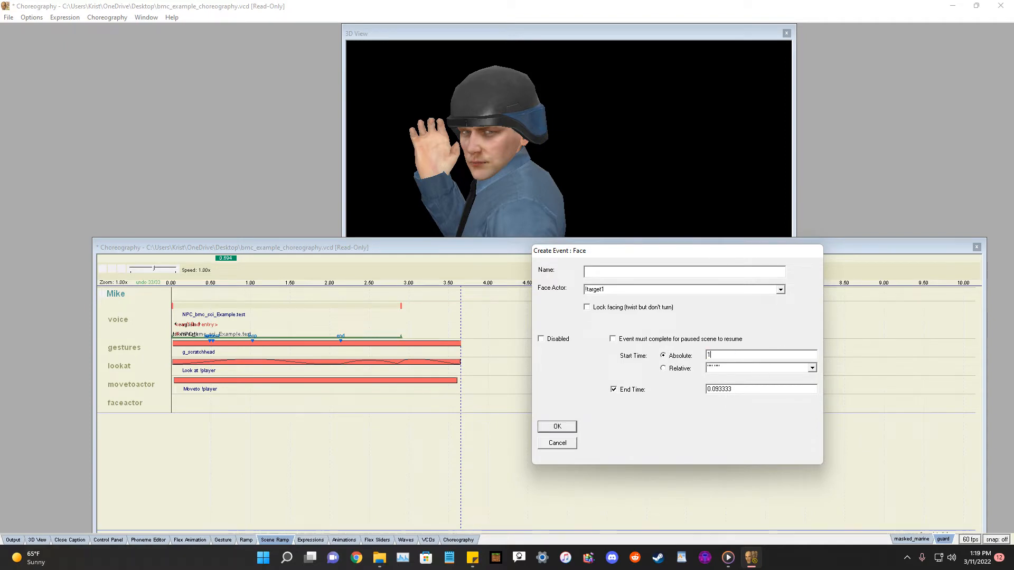
double_click(721, 389)
key("BackSpace")
key("Return")
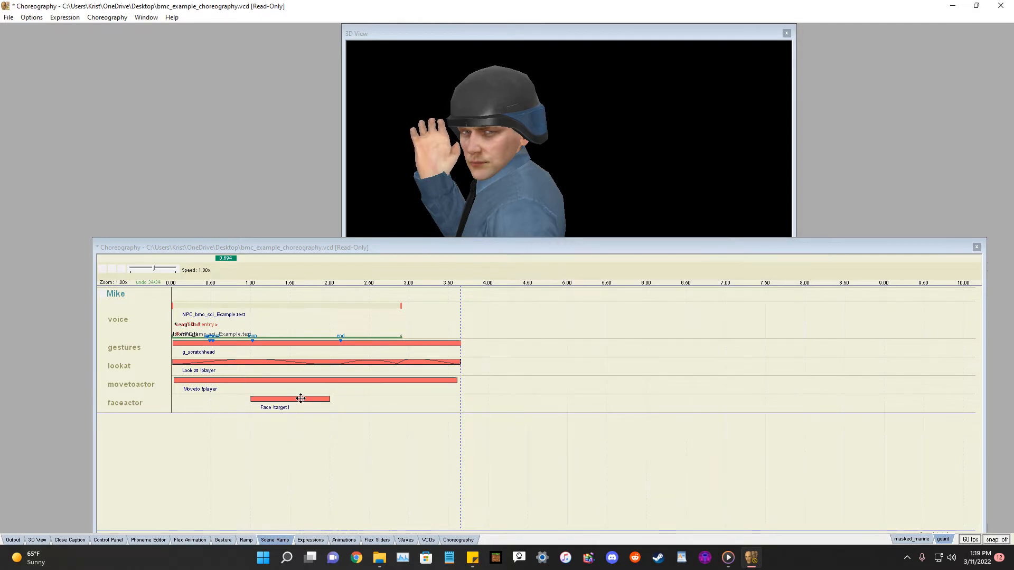
Move the Face !target1 event to start at about 3.7 s, right after the other events.
left_click_drag(316, 398, 521, 404)
left_click(536, 448)
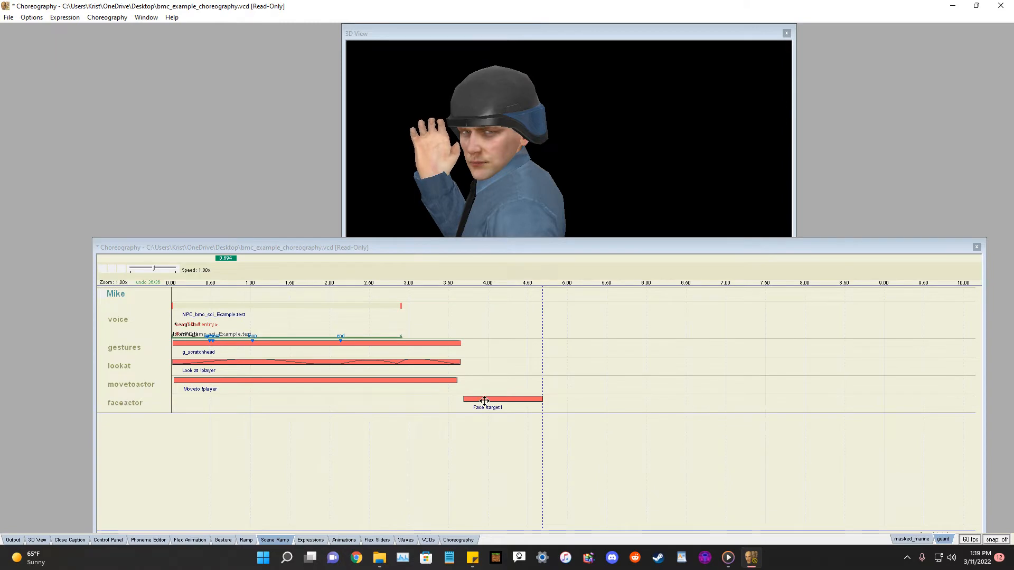
right_click(114, 294)
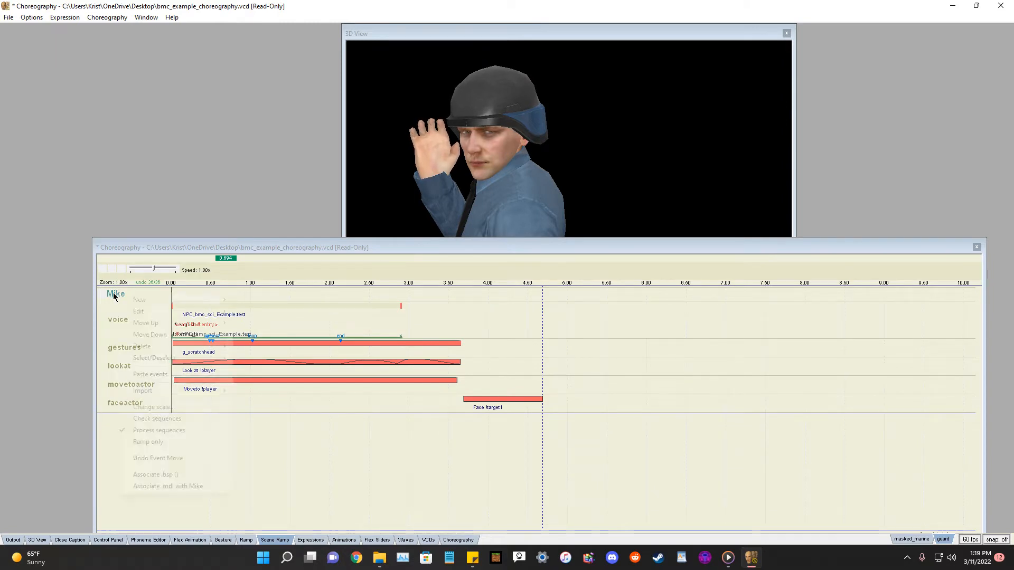
left_click(80, 414)
right_click(118, 315)
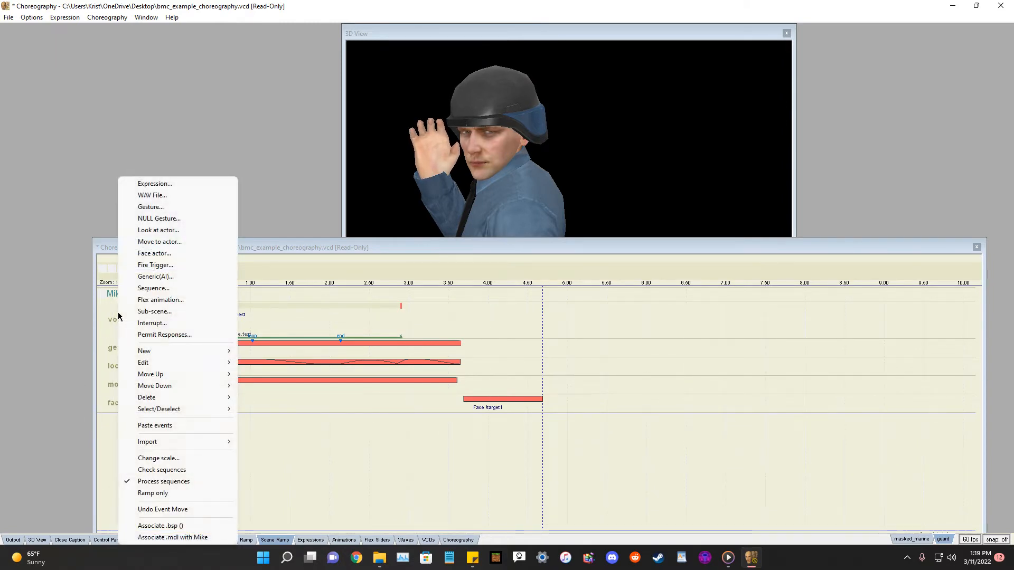
left_click(168, 270)
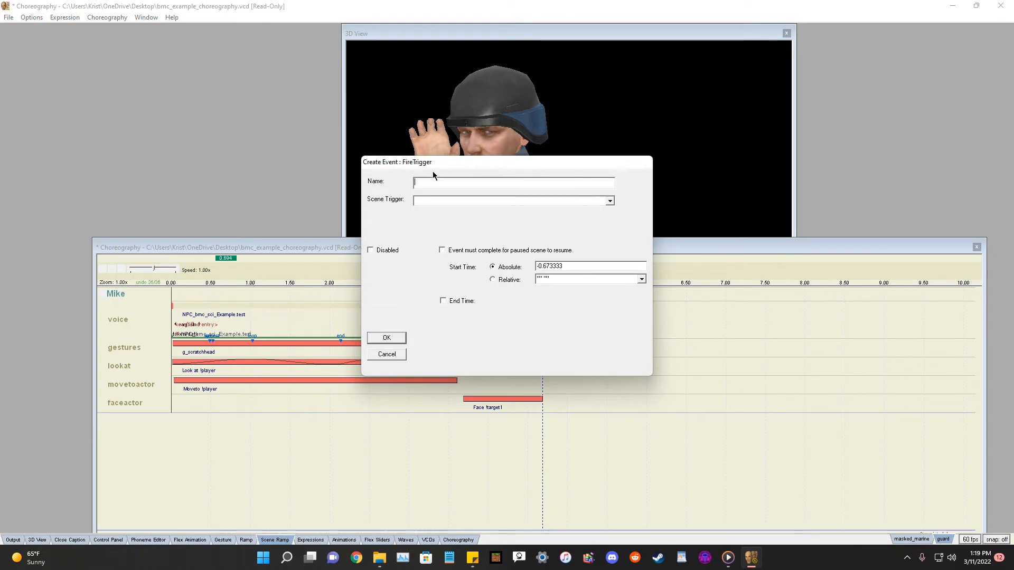
left_click(610, 201)
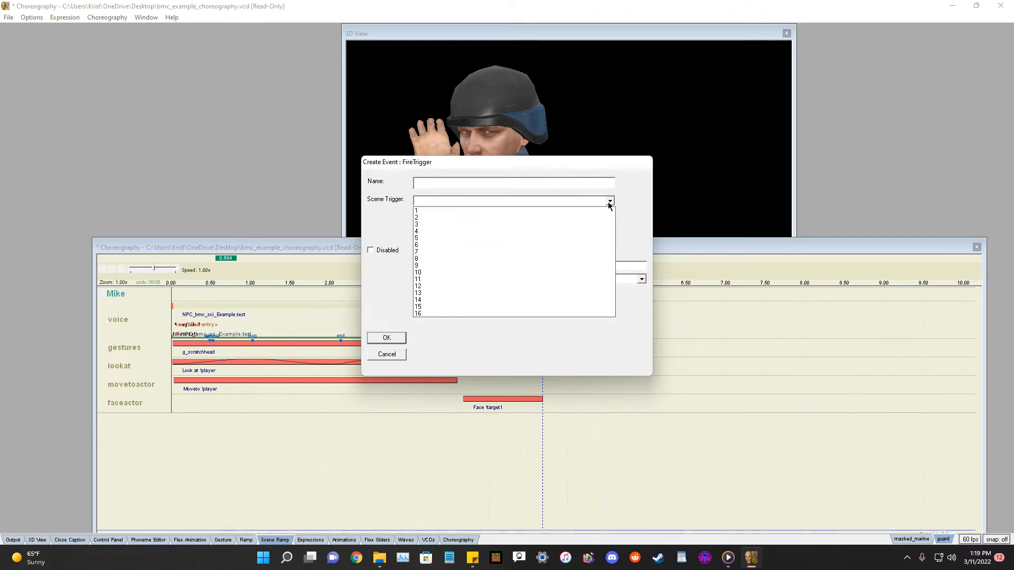
left_click(610, 201)
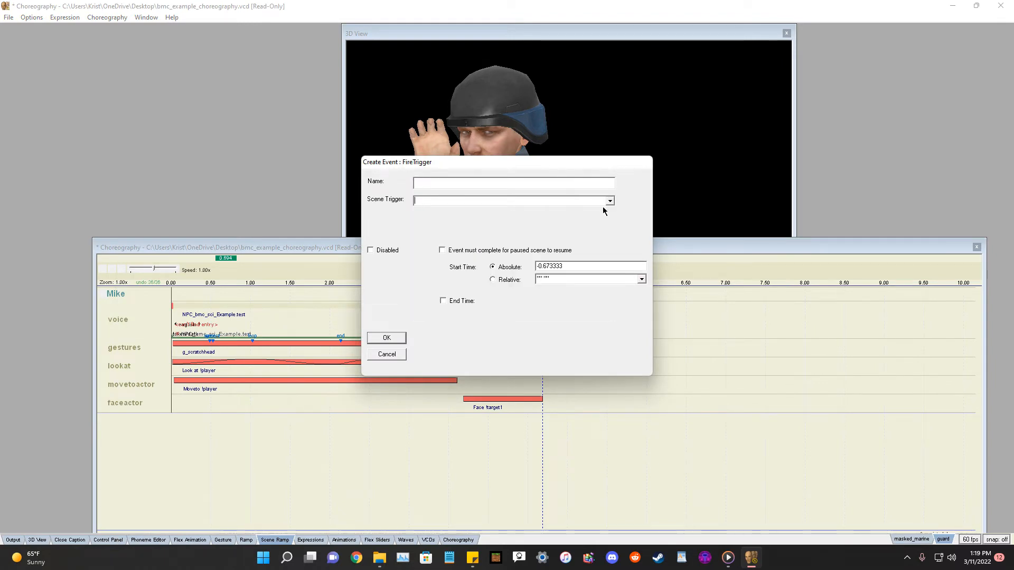
left_click(386, 354)
right_click(137, 402)
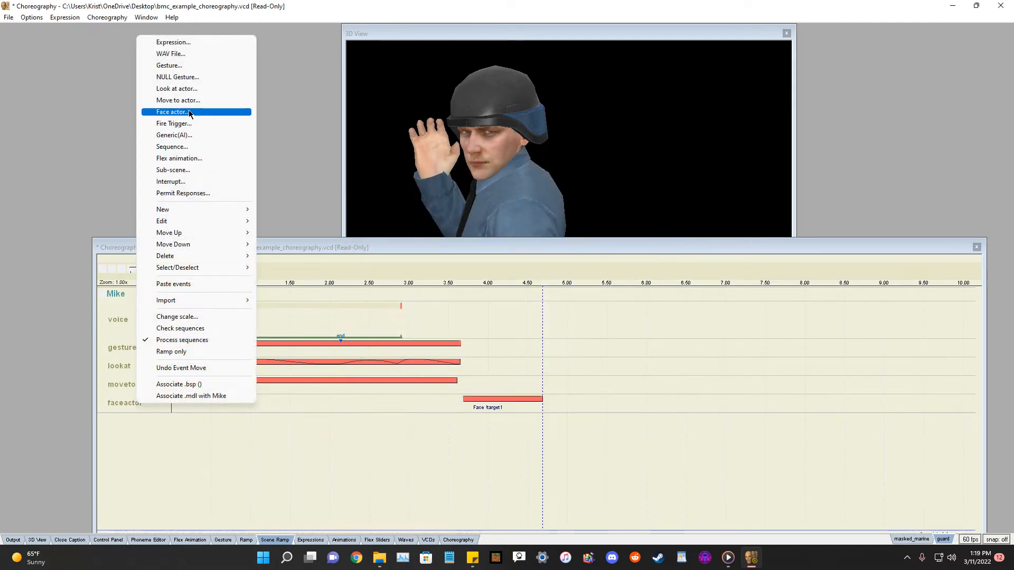
left_click(184, 136)
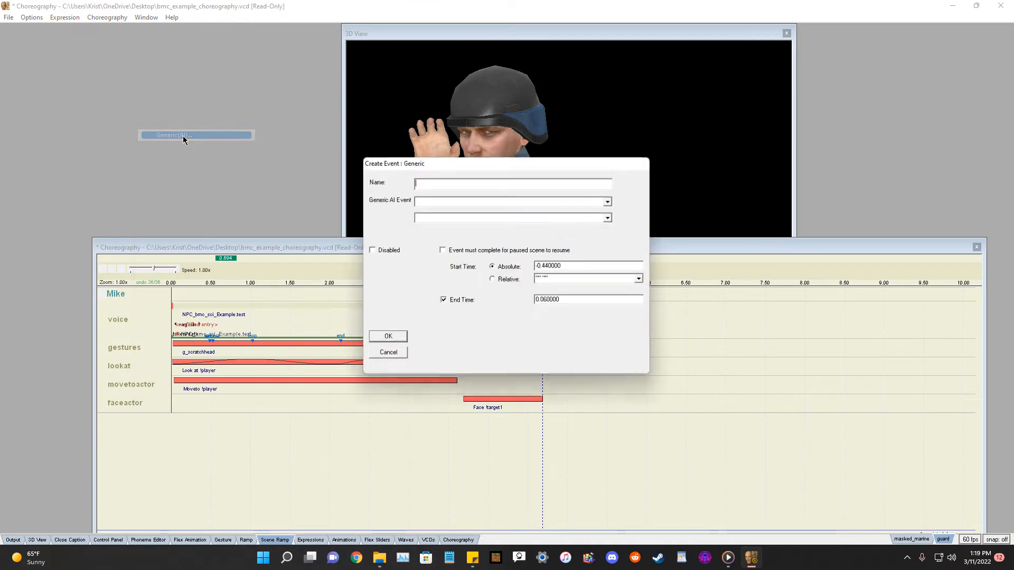
left_click(610, 201)
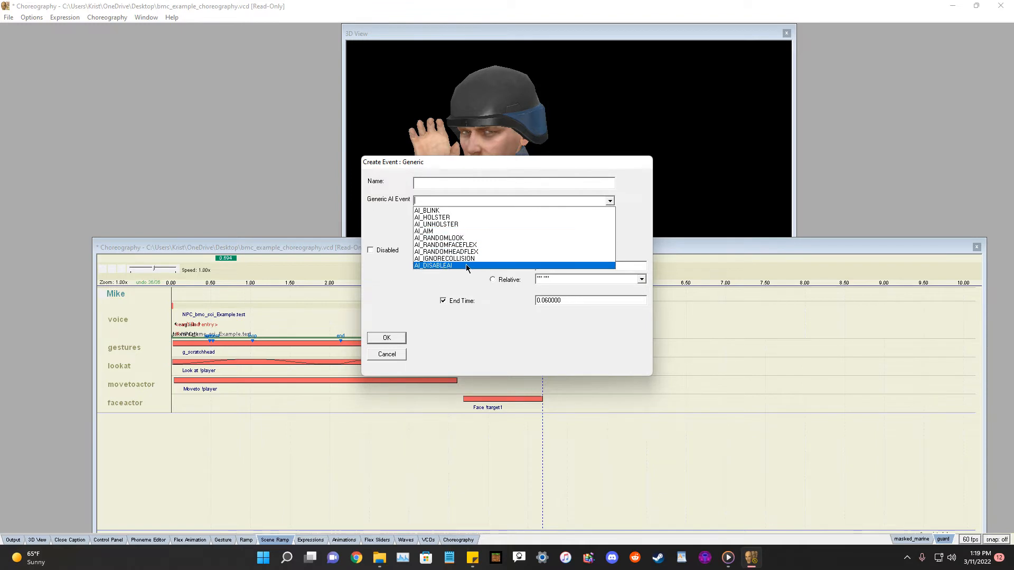
left_click(611, 201)
left_click(610, 201)
left_click(610, 201)
left_click(610, 217)
left_click(610, 218)
left_click(610, 201)
left_click(610, 202)
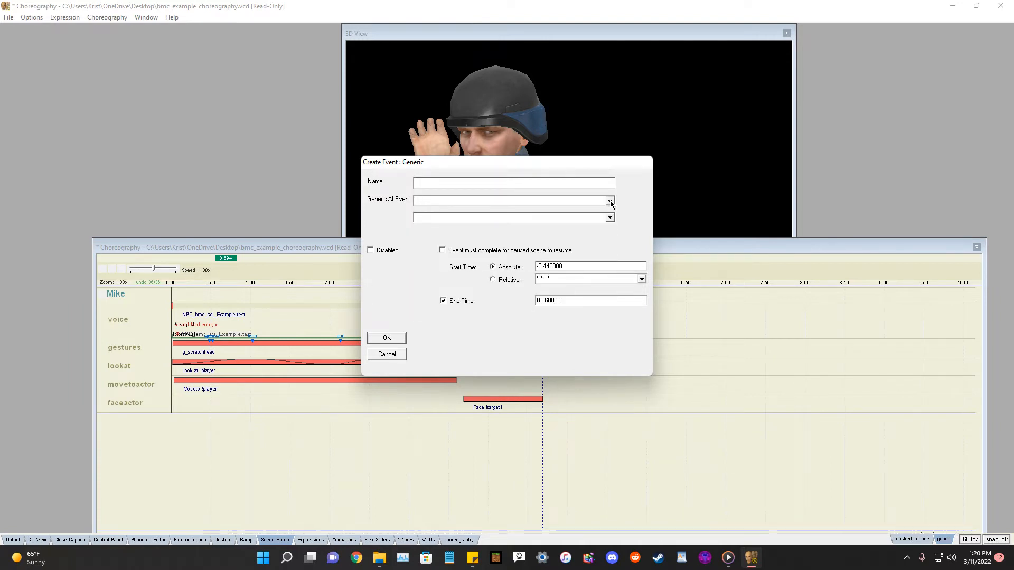
left_click(610, 202)
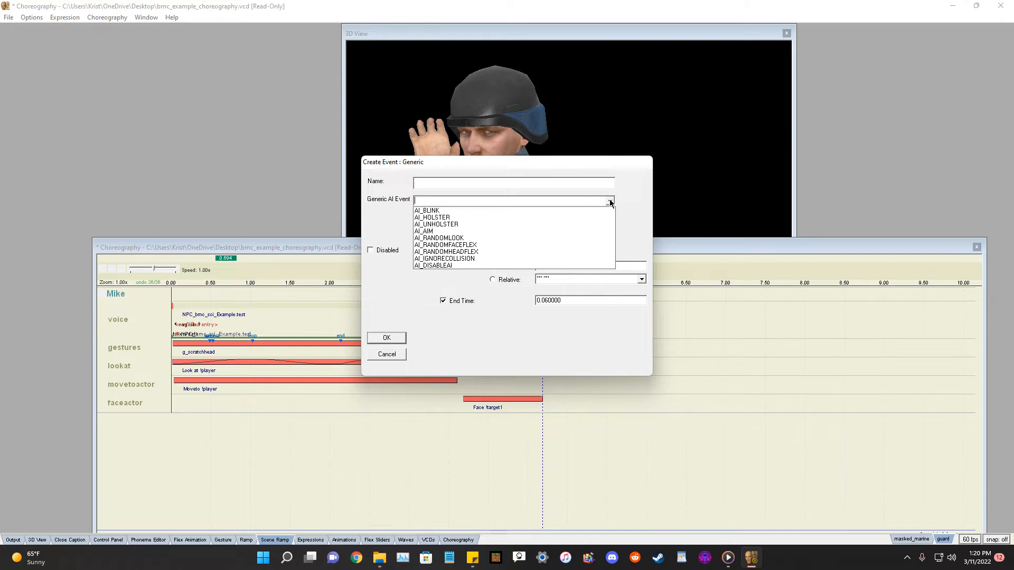
left_click(448, 217)
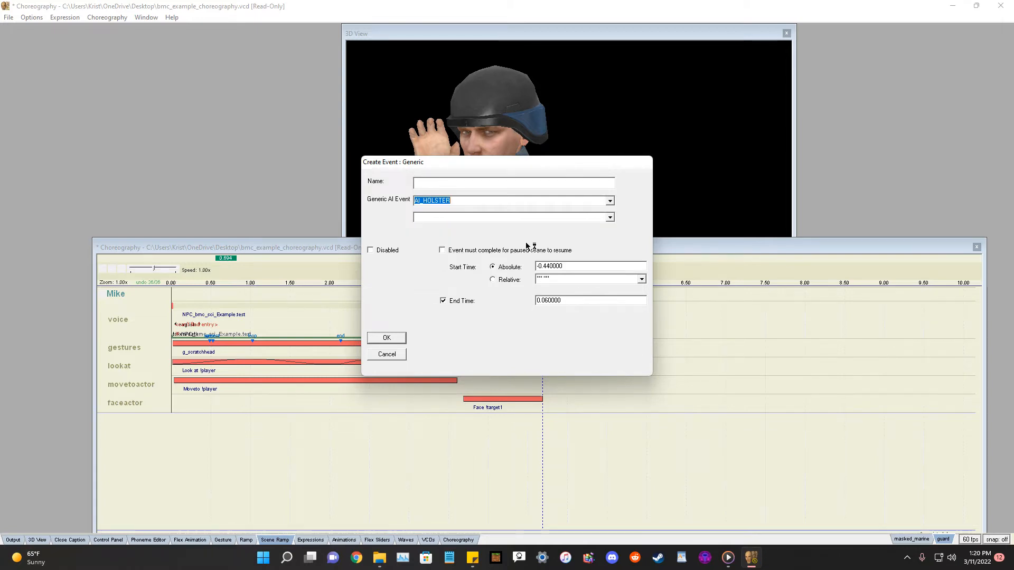
left_click(610, 218)
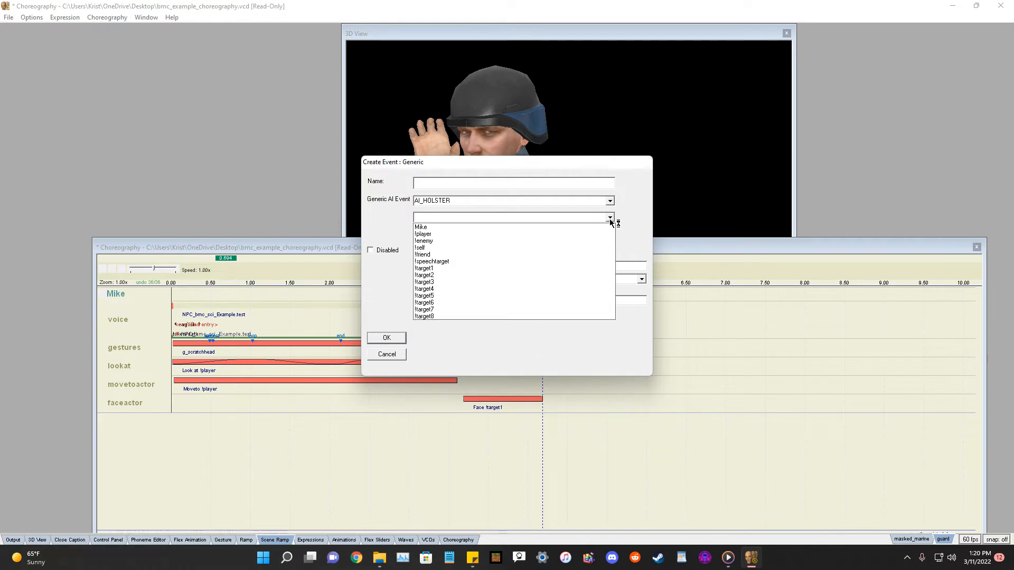
left_click(610, 219)
left_click(610, 219)
left_click(428, 228)
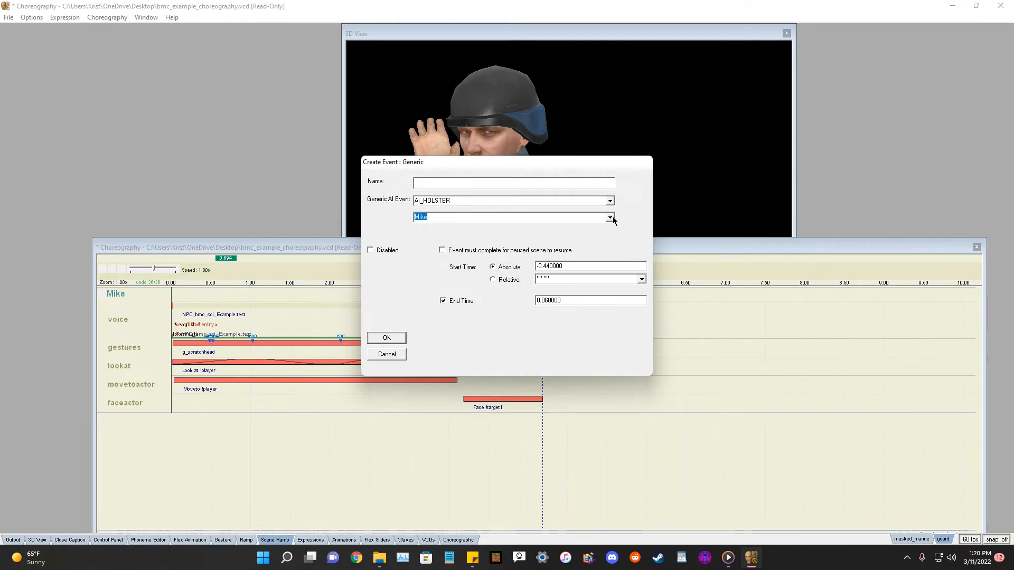
left_click(611, 217)
left_click(613, 217)
left_click(610, 202)
left_click(610, 202)
left_click(387, 355)
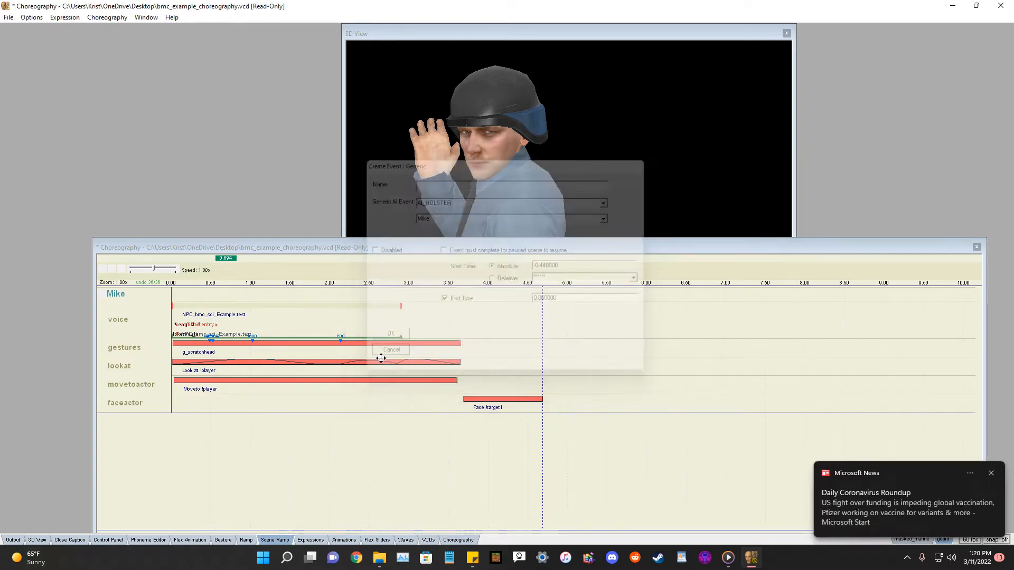
right_click(117, 304)
mouse_move(148, 302)
left_click(266, 314)
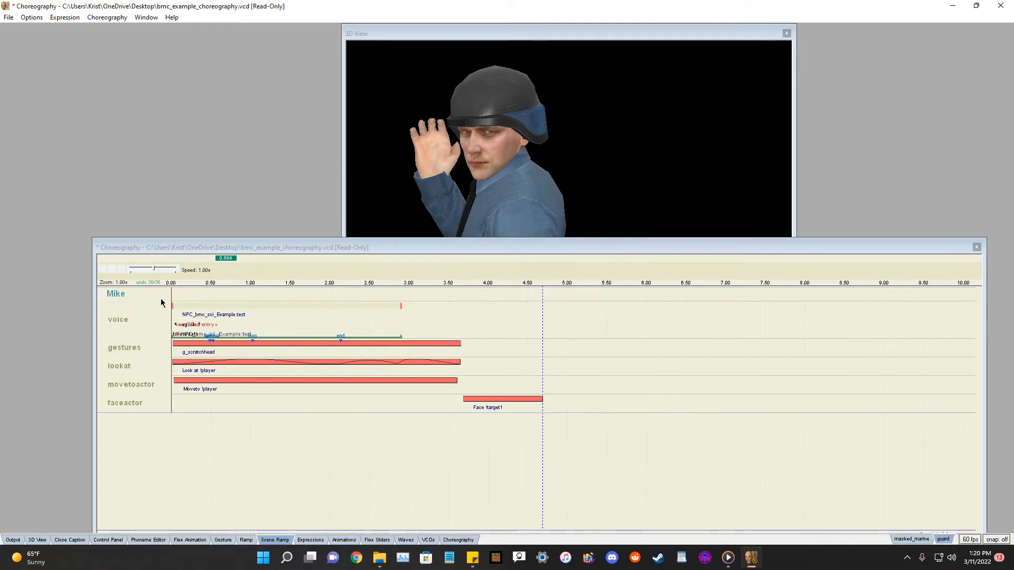
right_click(123, 300)
left_click(109, 453)
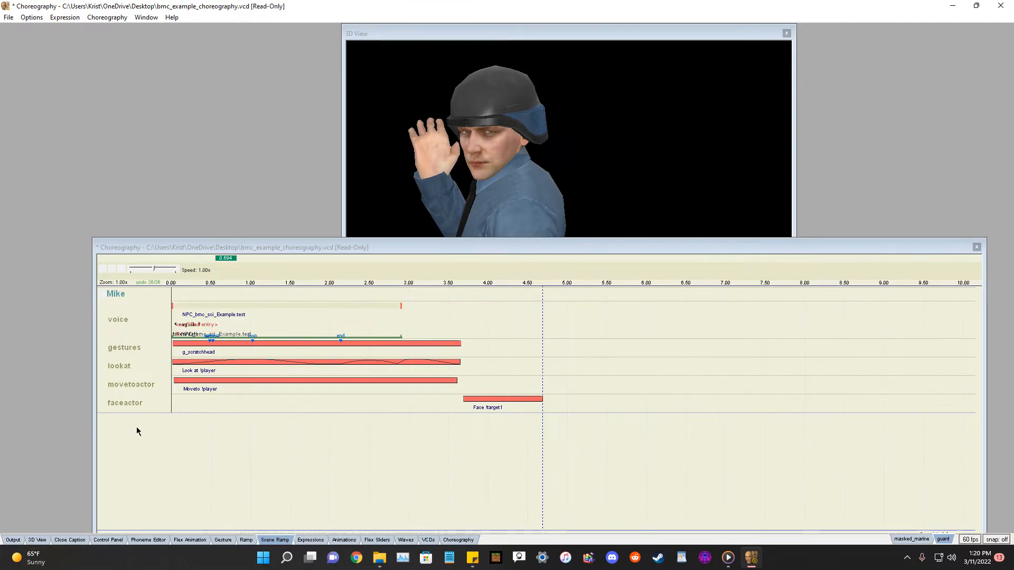
right_click(123, 297)
mouse_move(151, 306)
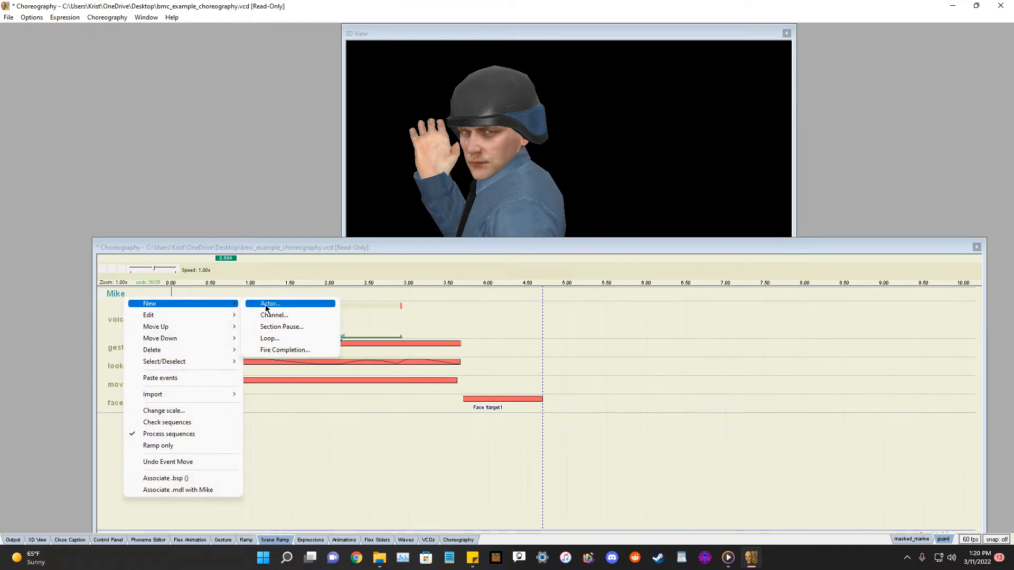
left_click(274, 315)
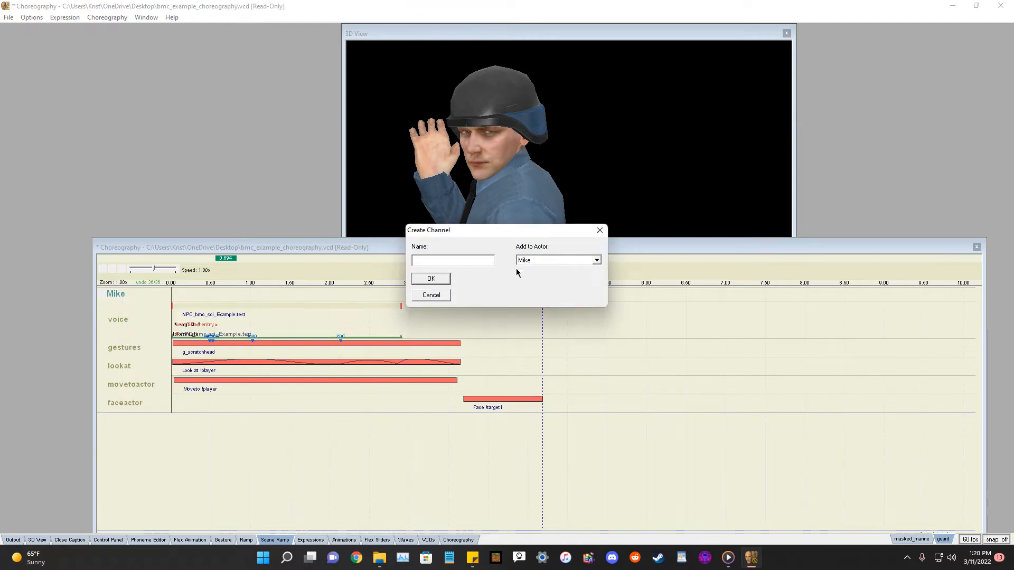
left_click(445, 294)
right_click(134, 407)
left_click(119, 422)
Add a new channel named ai to the actor Mike.
right_click(116, 293)
mouse_move(143, 300)
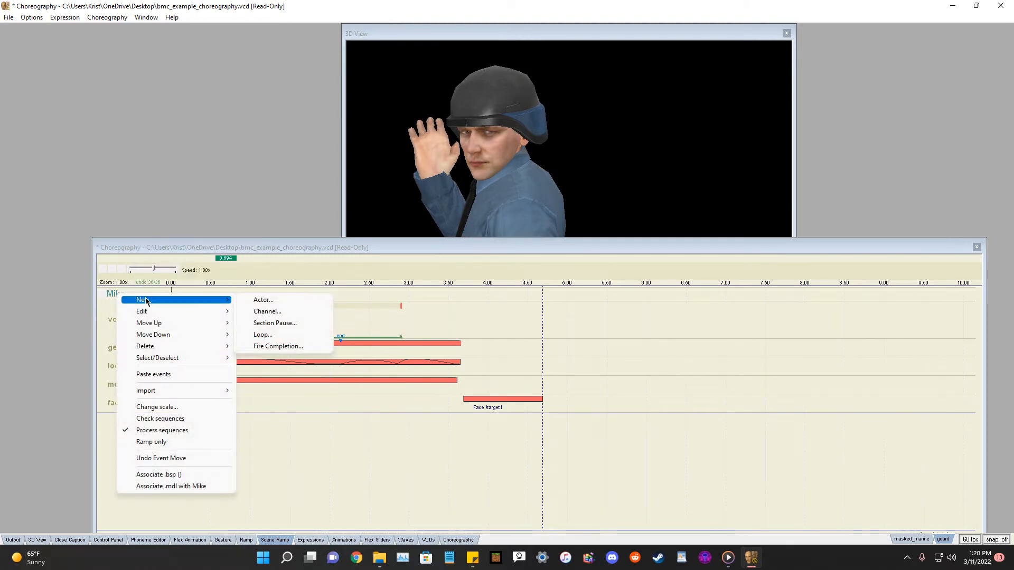
left_click(271, 312)
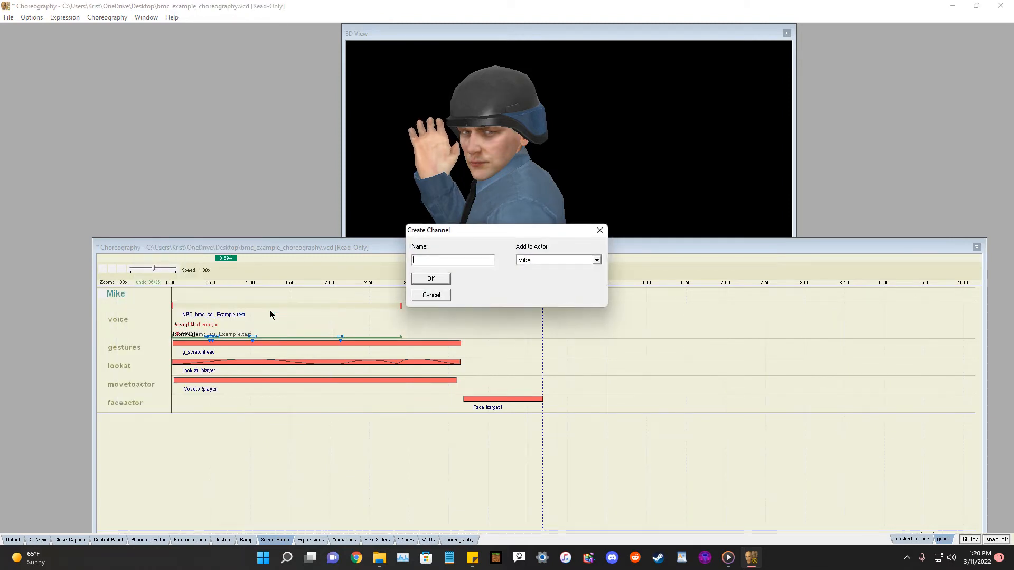
type("ai")
left_click(434, 280)
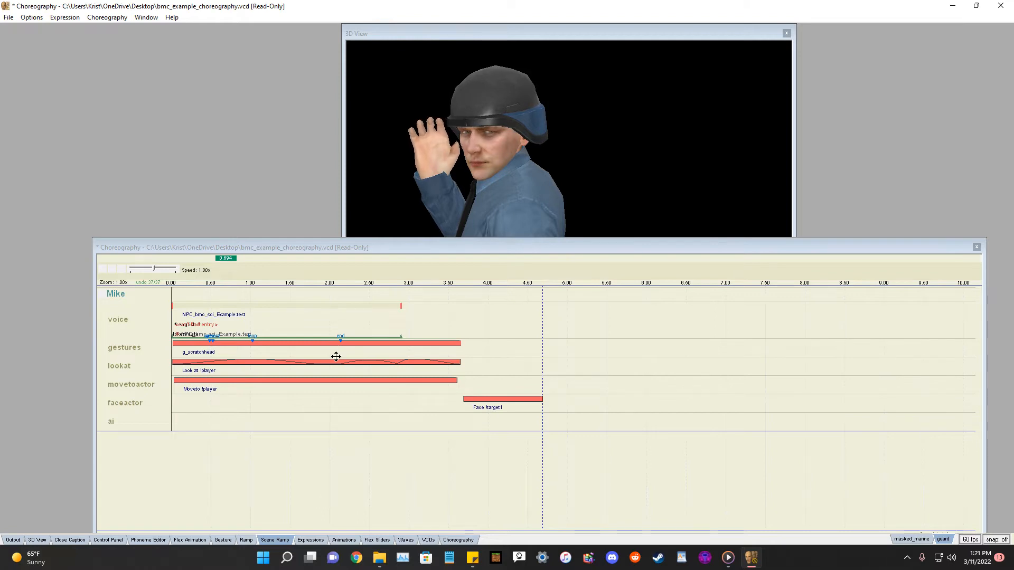
Start a Generic(AI) event on the ai channel, choosing AI_HOLSTER as the AI event.
right_click(110, 425)
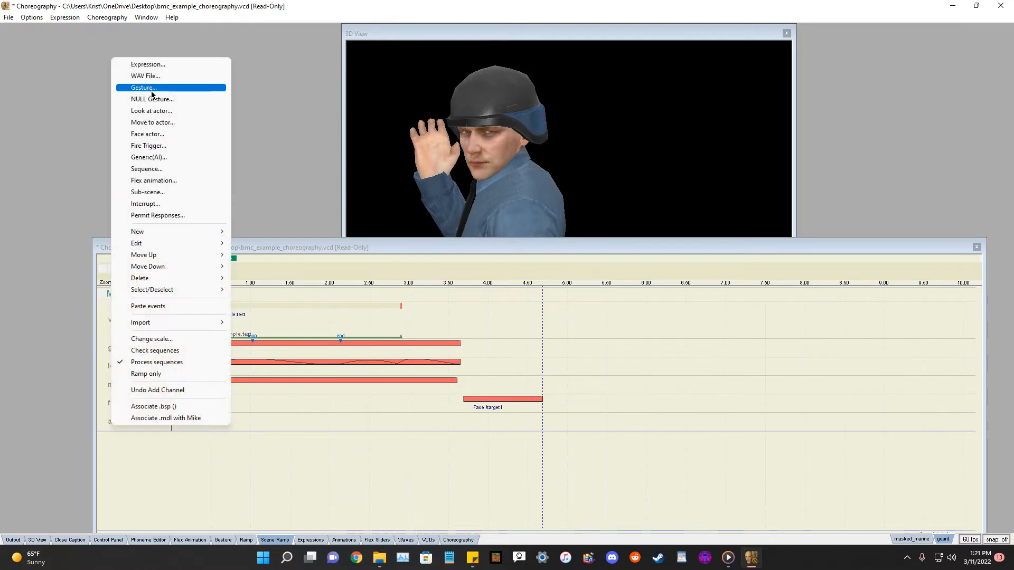
left_click(151, 158)
left_click(609, 200)
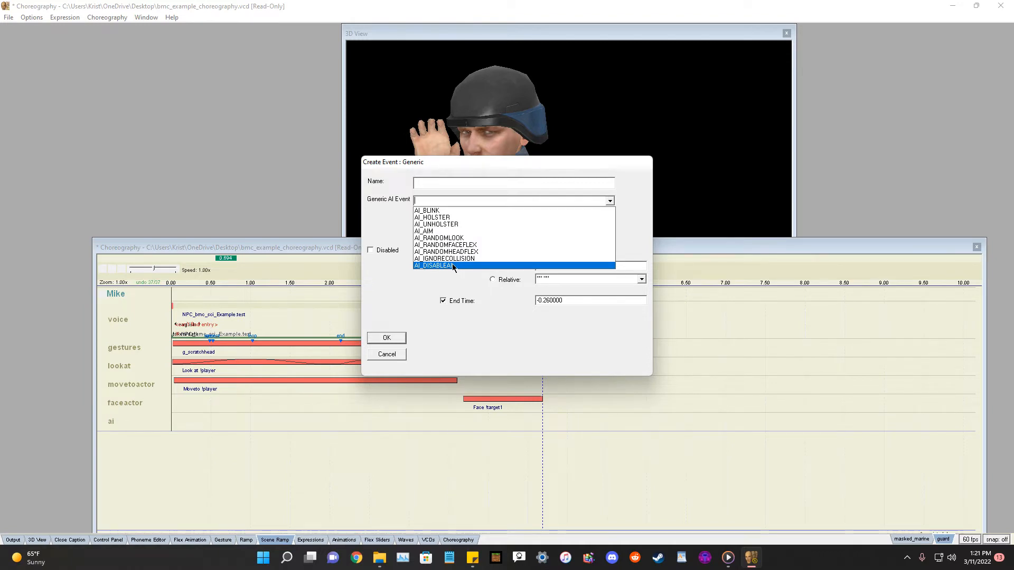
left_click(442, 219)
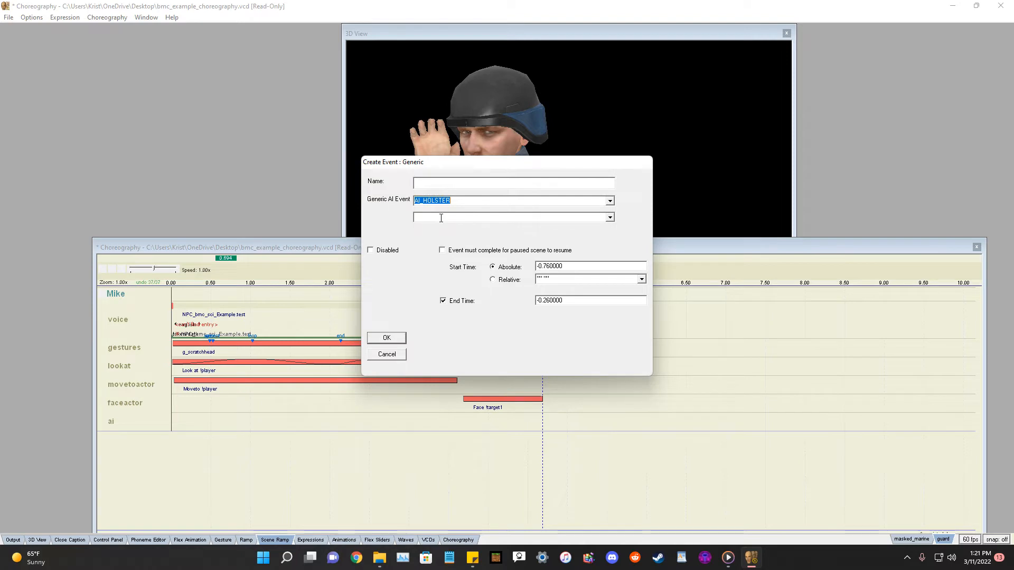
left_click(610, 218)
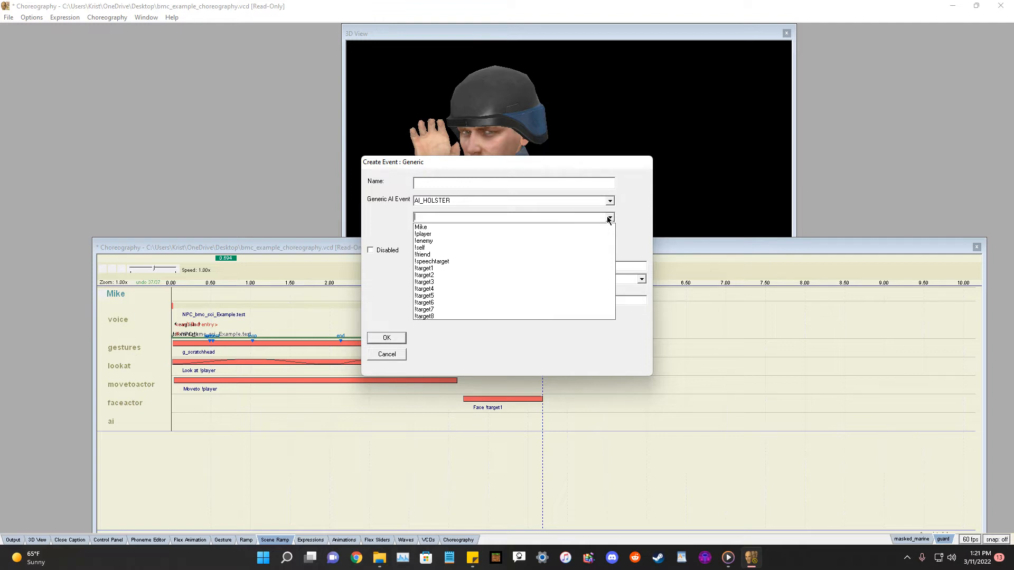
left_click(609, 219)
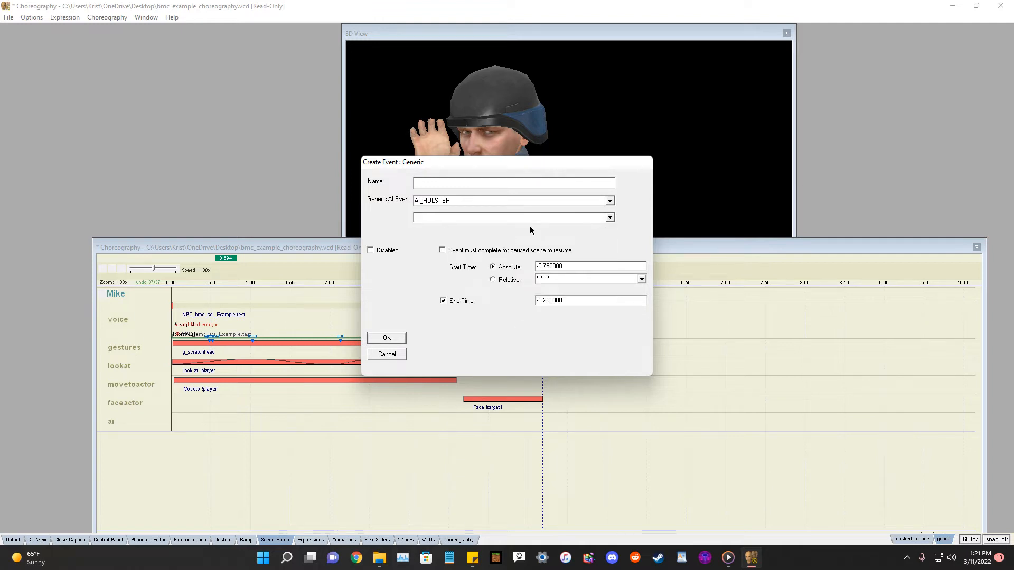
left_click(609, 218)
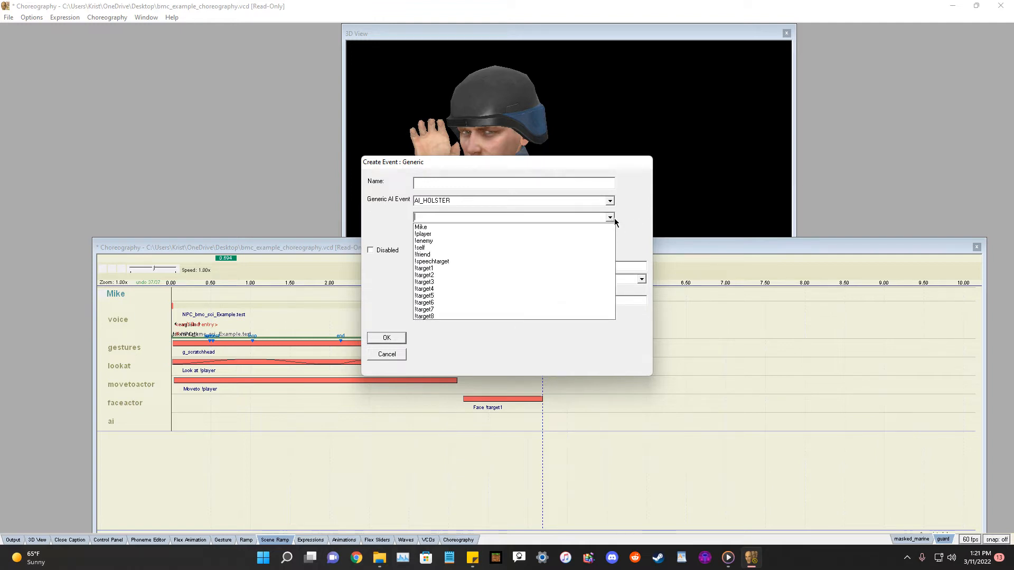
left_click(609, 218)
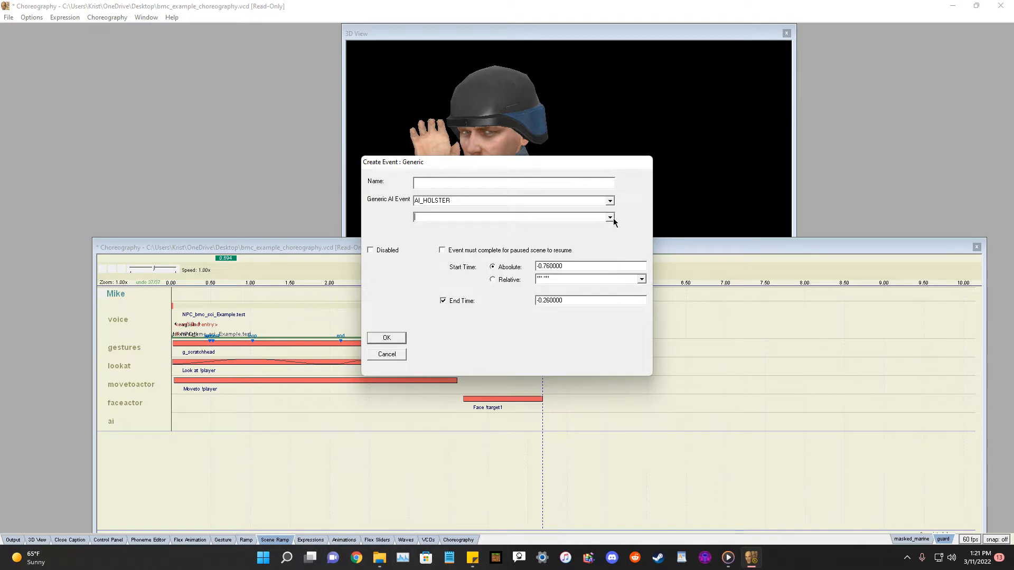
Set the AI_HOLSTER event's start time to 1, clear the end time, target Mike, and create the event.
left_click_drag(589, 266, 507, 272)
key("BackSpace")
type("1")
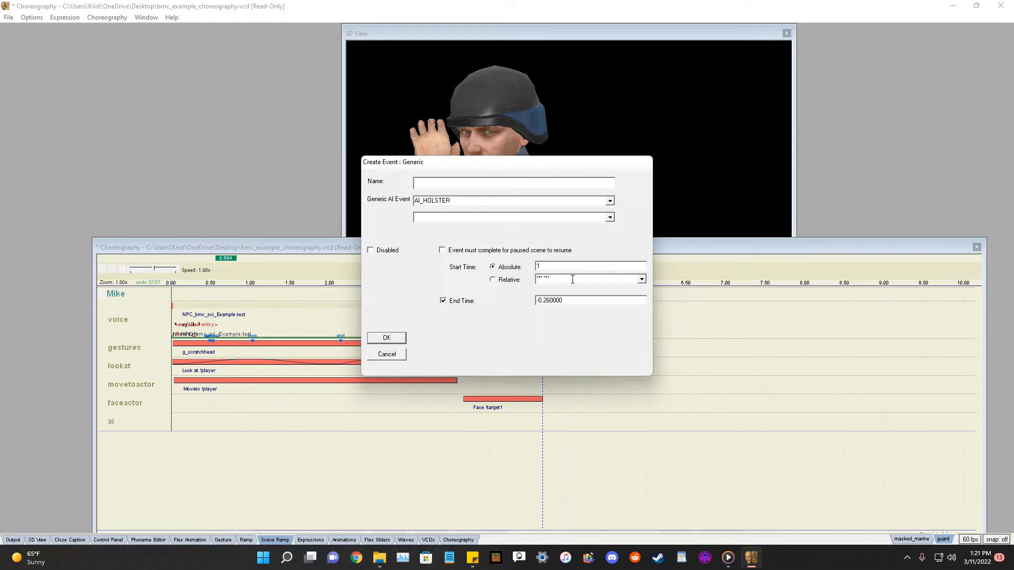
left_click_drag(561, 301, 484, 309)
key("BackSpace")
left_click(610, 218)
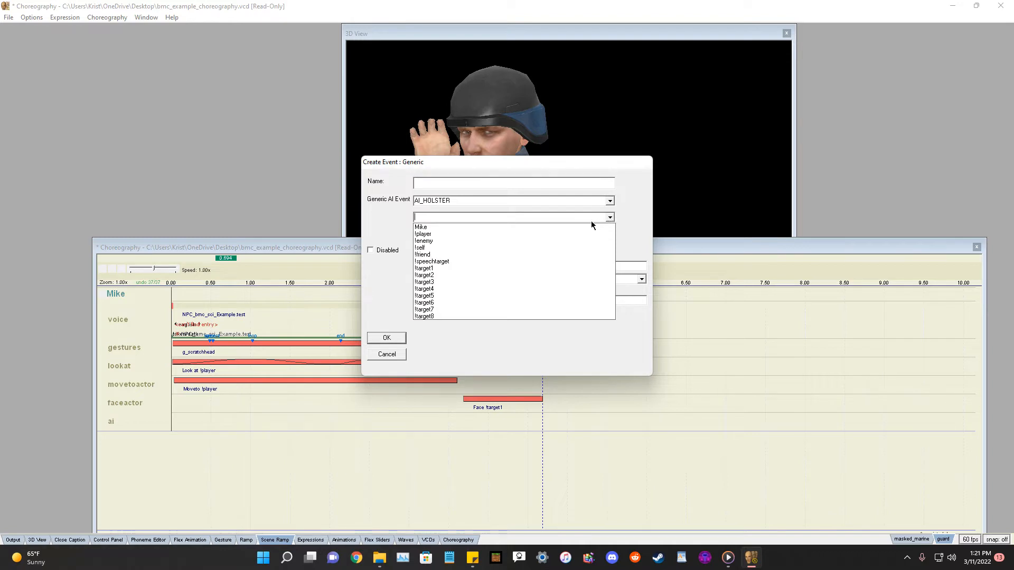
left_click(565, 227)
left_click(391, 337)
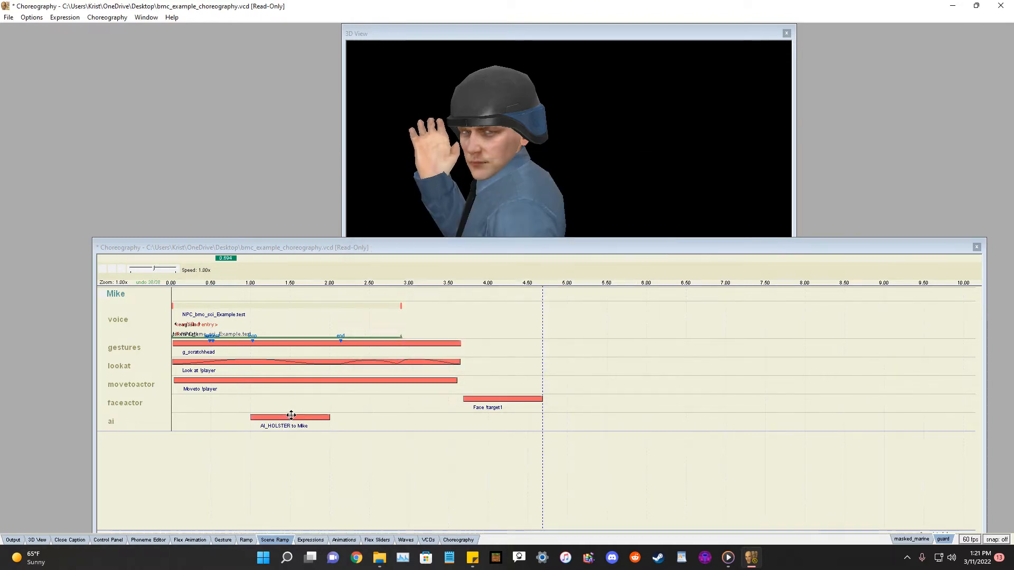
Move the AI_HOLSTER event to start at about 3.6 s, alongside the Face !target1 event.
left_click_drag(315, 418, 503, 421)
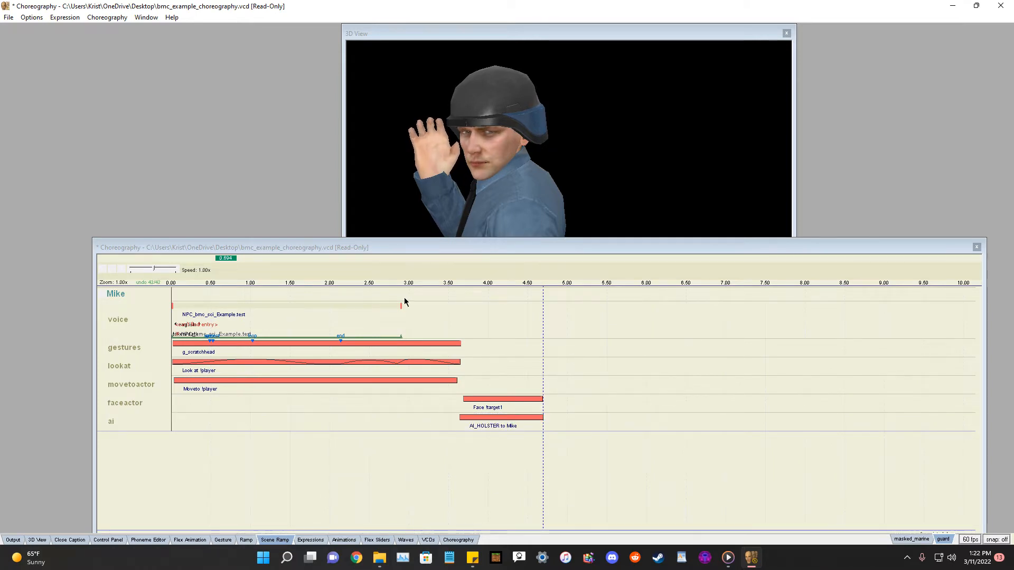
left_click(533, 420)
left_click_drag(534, 419, 533, 419)
left_click(587, 418)
left_click(469, 418)
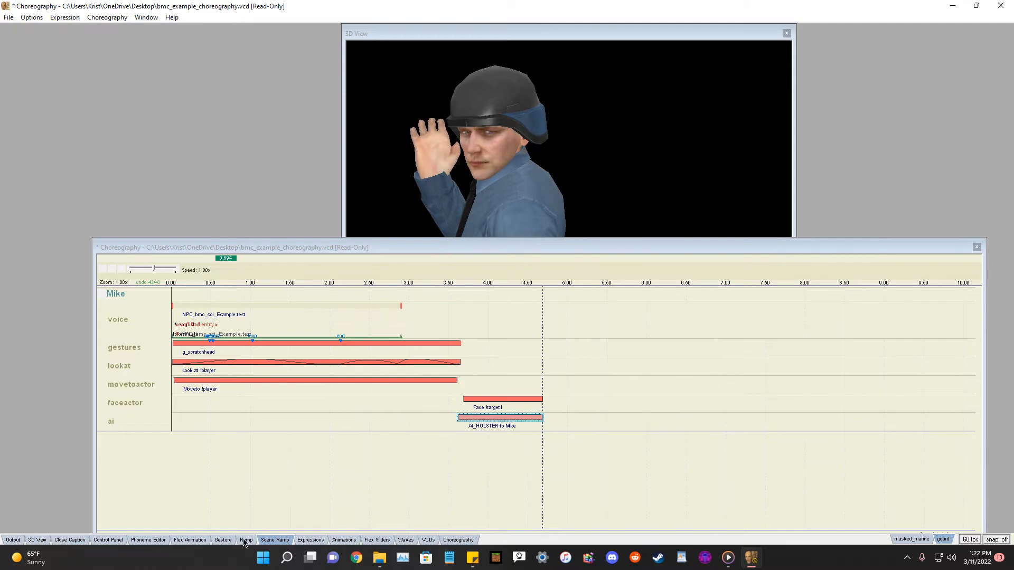
left_click(459, 432)
right_click(115, 288)
right_click(114, 290)
mouse_move(128, 297)
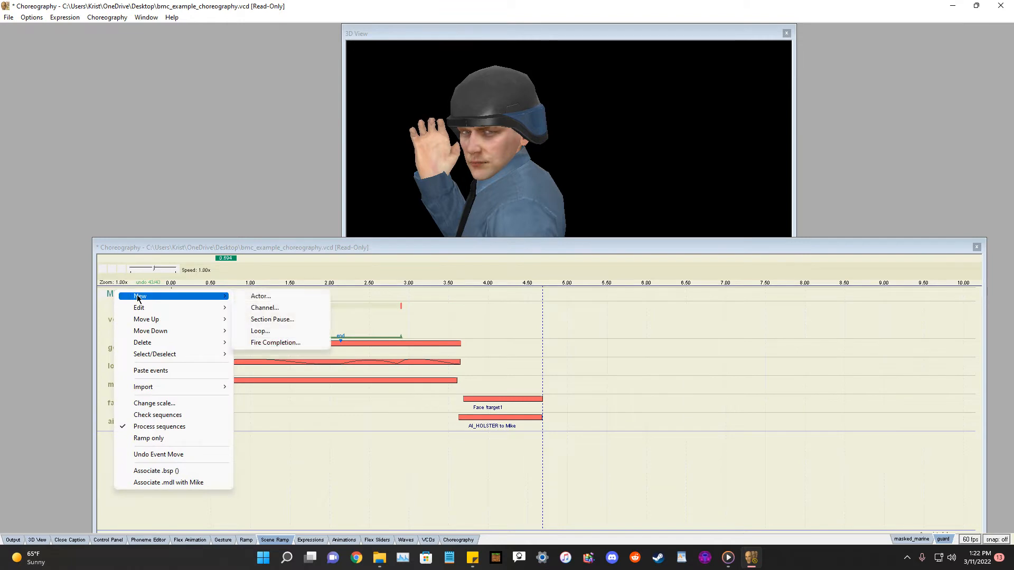
left_click(111, 297)
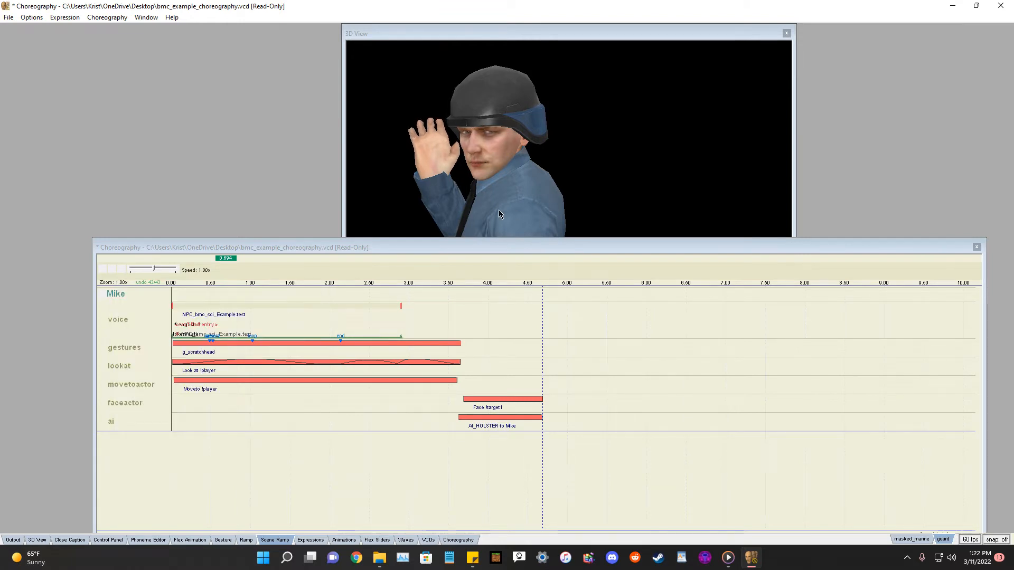
right_click(115, 290)
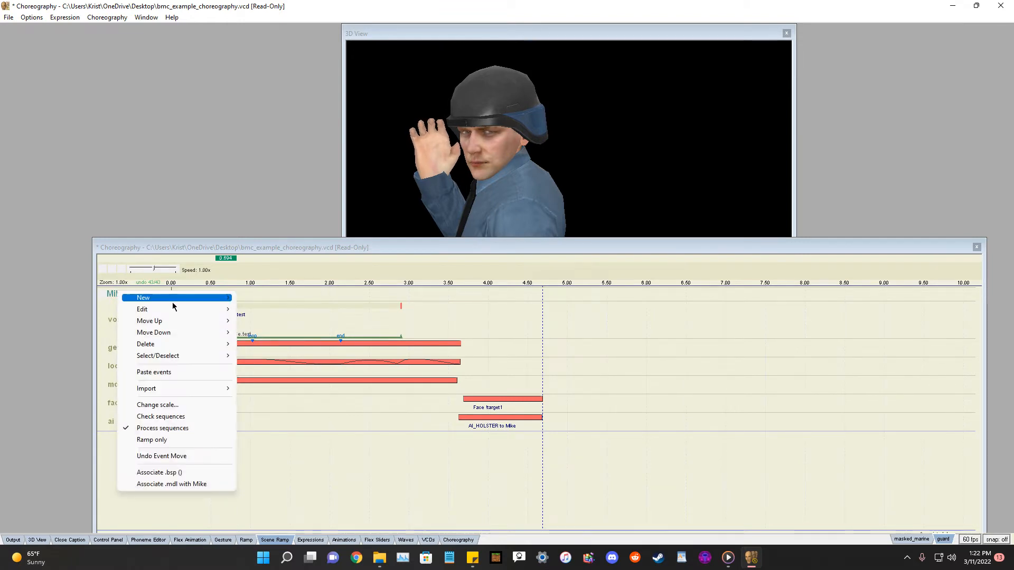
mouse_move(172, 304)
left_click(85, 307)
Create a Flex animation event on the voice channel with start time 1 and end time 2.
right_click(124, 325)
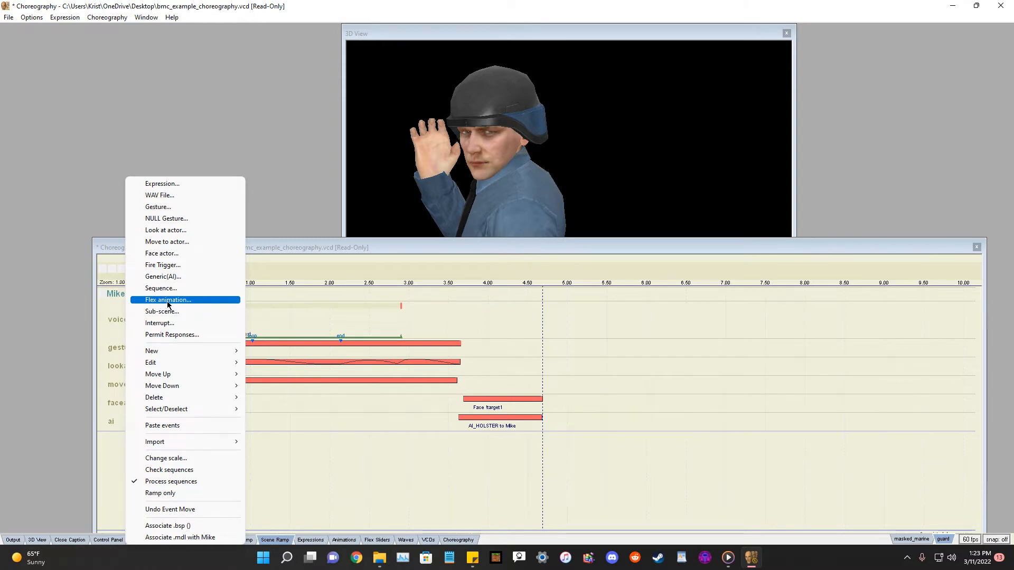
left_click(167, 300)
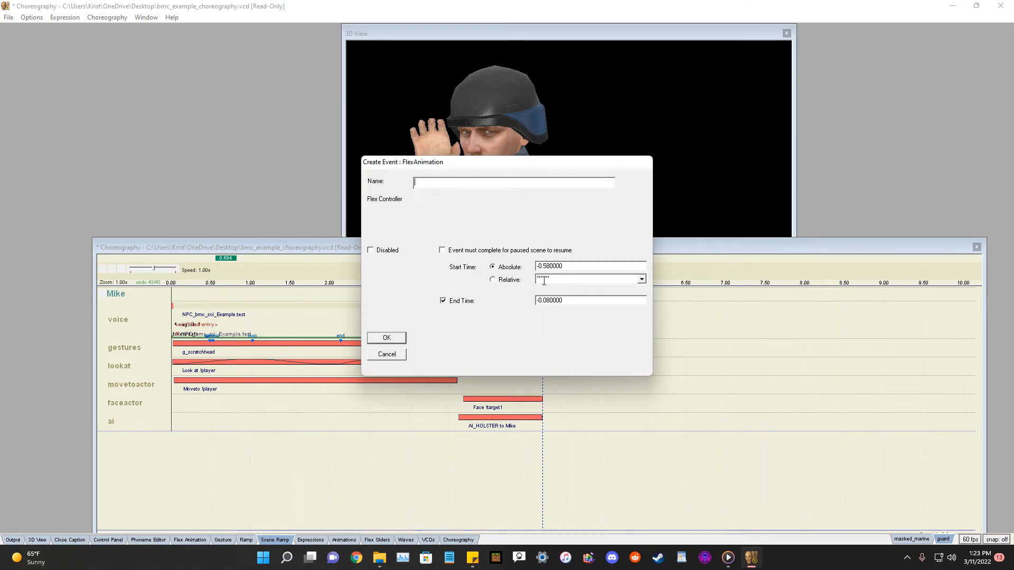
left_click_drag(578, 270, 539, 268)
type("-2")
key("BackSpace")
type("1")
left_click_drag(578, 301, 534, 302)
type("2")
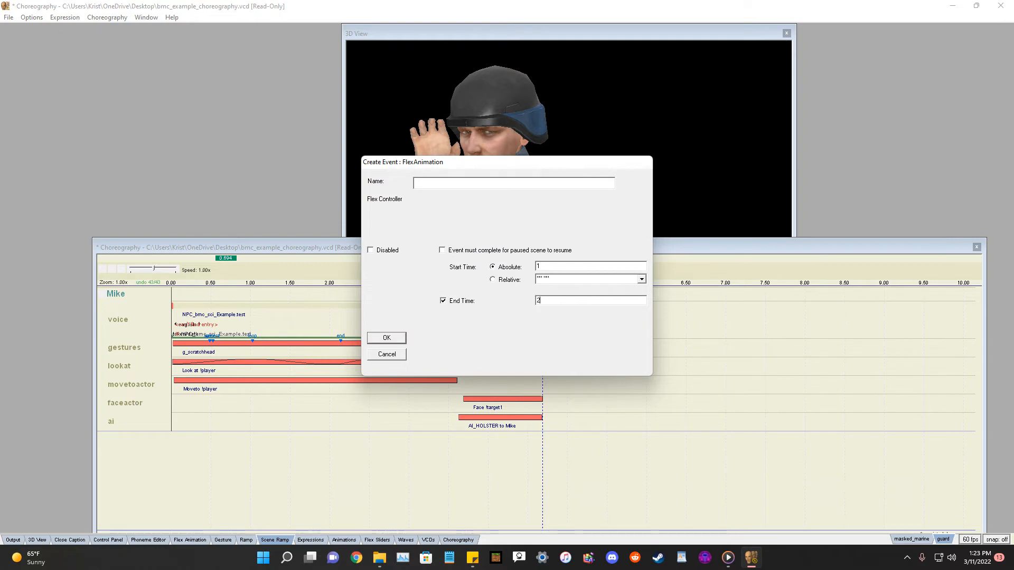
left_click(386, 337)
Delete the Facial Animation event from the voice channel.
mouse_move(268, 326)
left_mouse_down()
mouse_move(342, 377)
mouse_move(252, 339)
left_mouse_up()
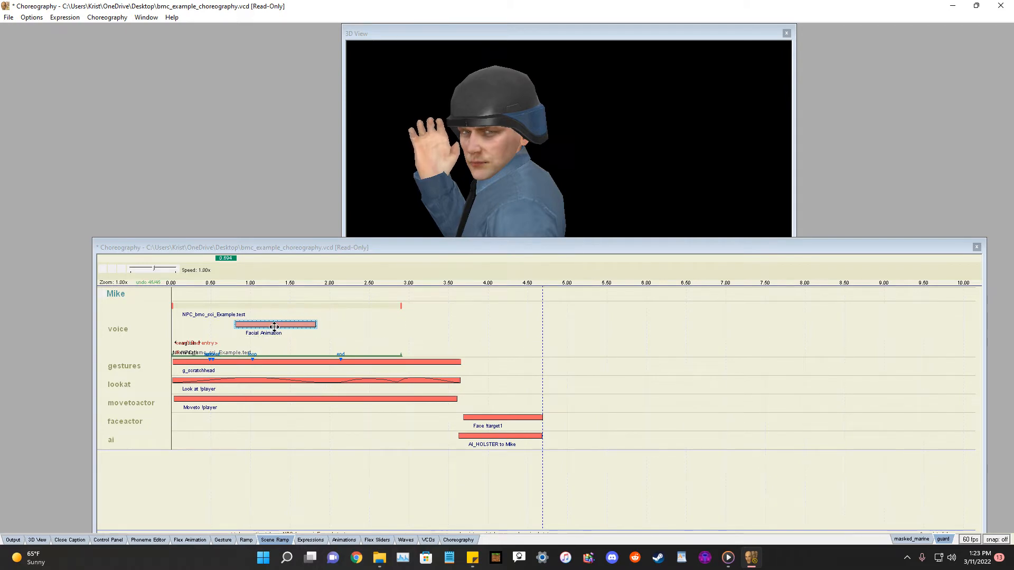
key("Delete")
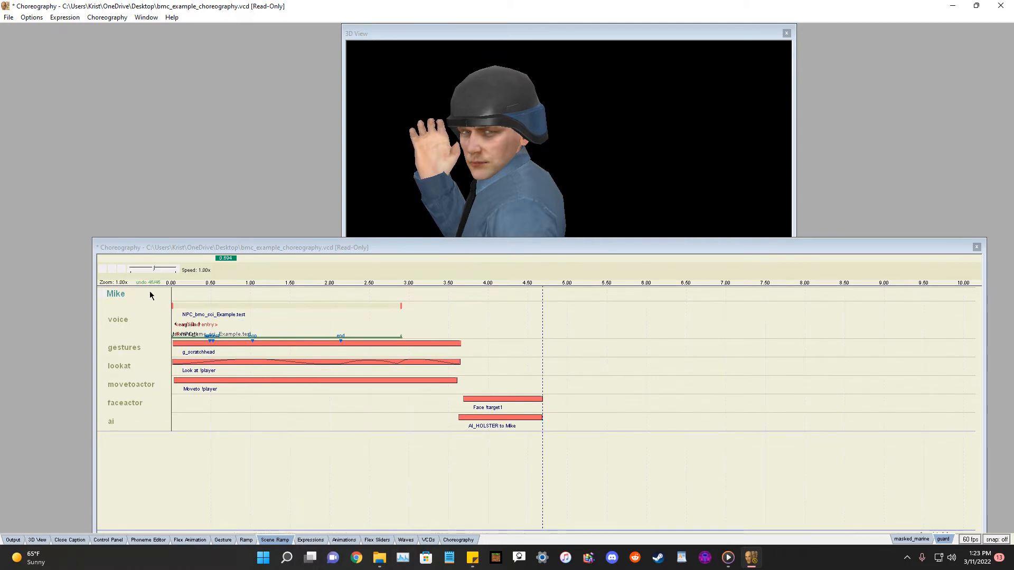
right_click(113, 300)
mouse_move(139, 305)
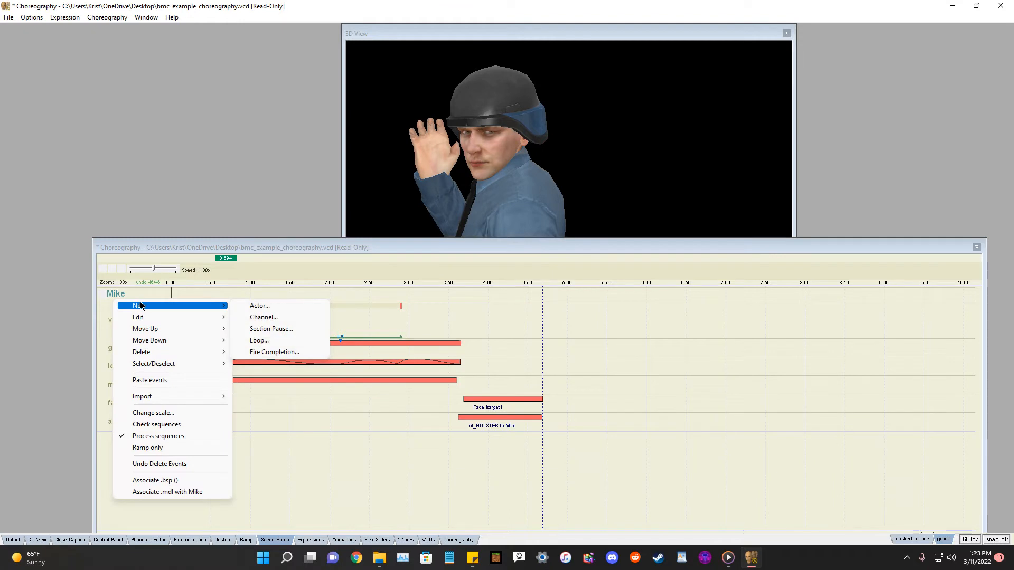
left_click(295, 317)
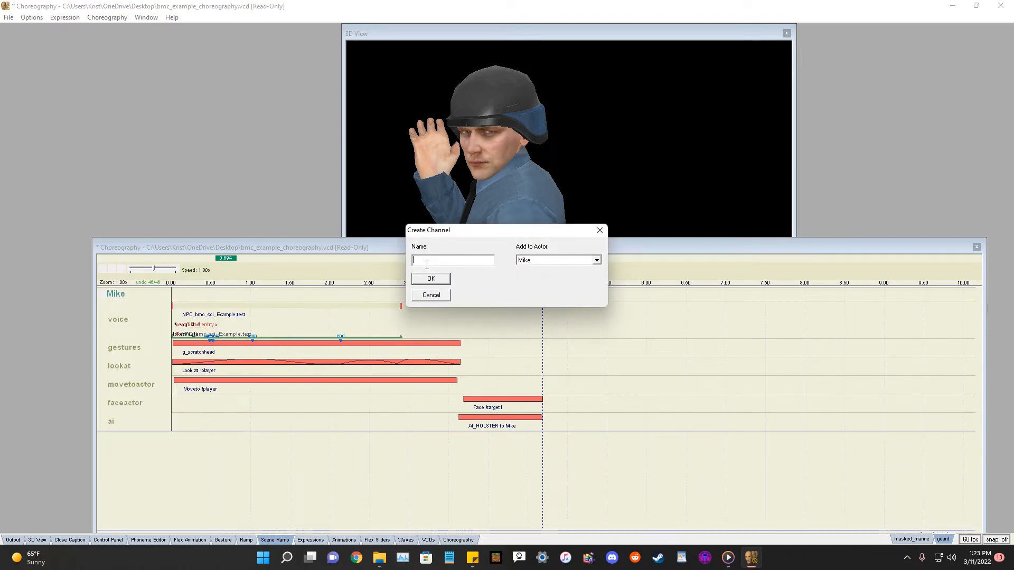
key("Escape")
Add a new channel named faceanim to the actor Mike.
right_click(122, 295)
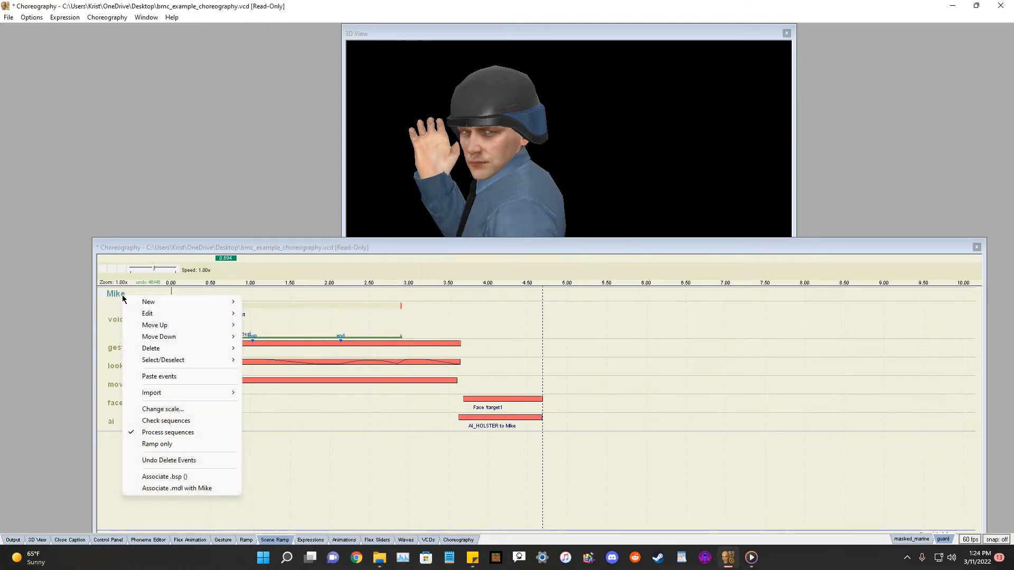
mouse_move(148, 299)
left_click(281, 315)
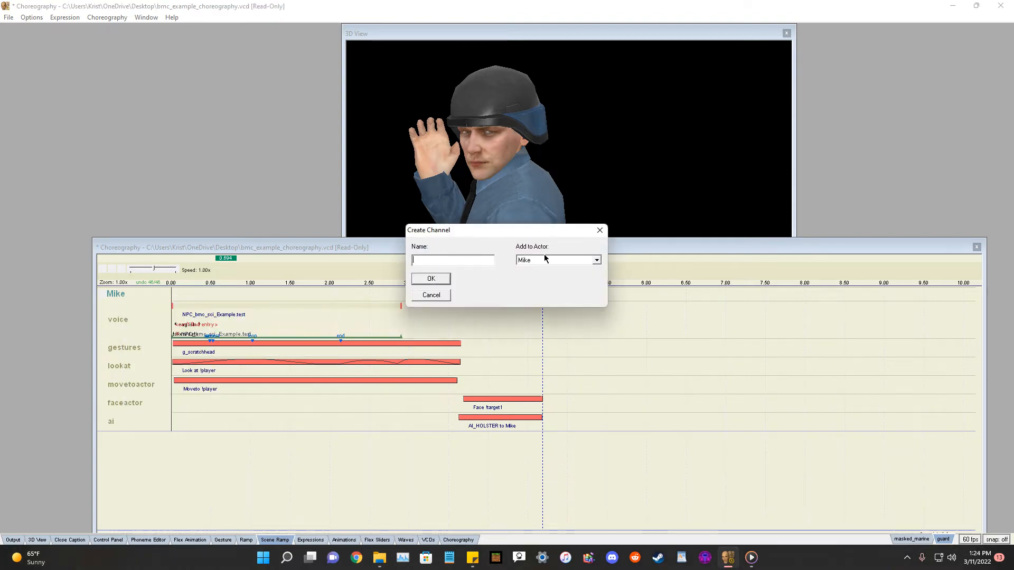
left_click_drag(490, 235, 633, 320)
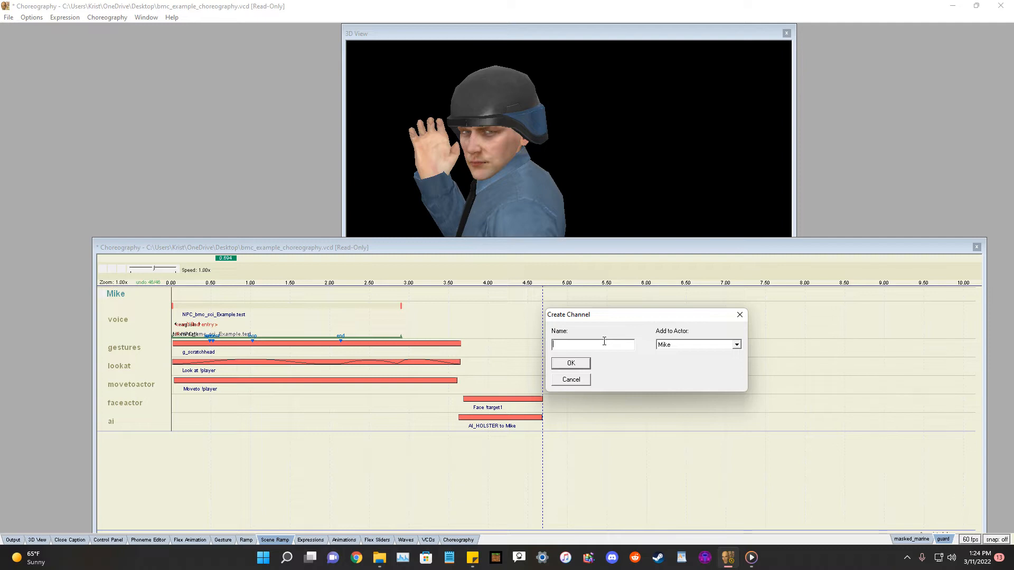
type("f")
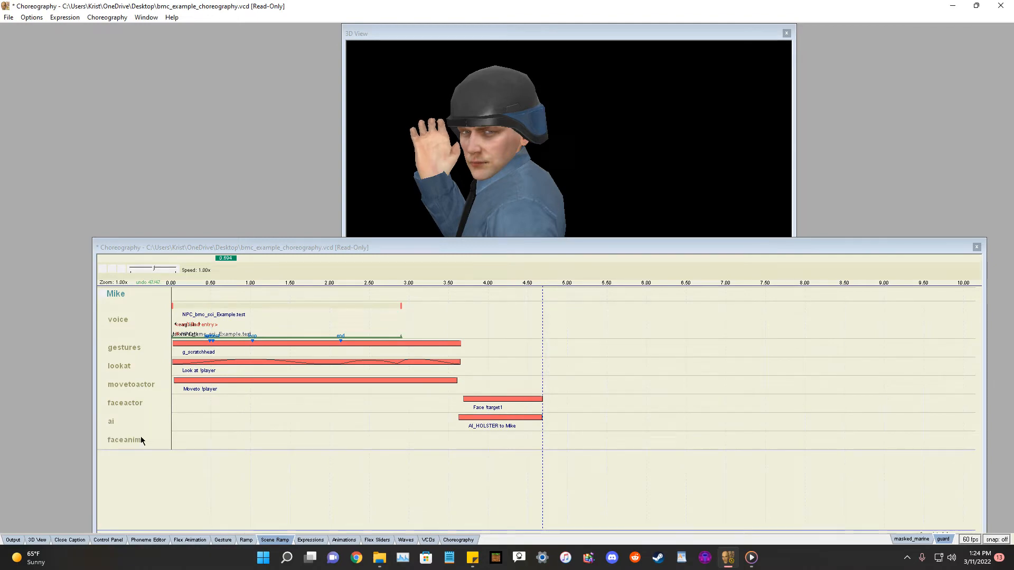
Create a Flex animation event on the faceanim channel with start time 1 and end time 2.
right_click(140, 438)
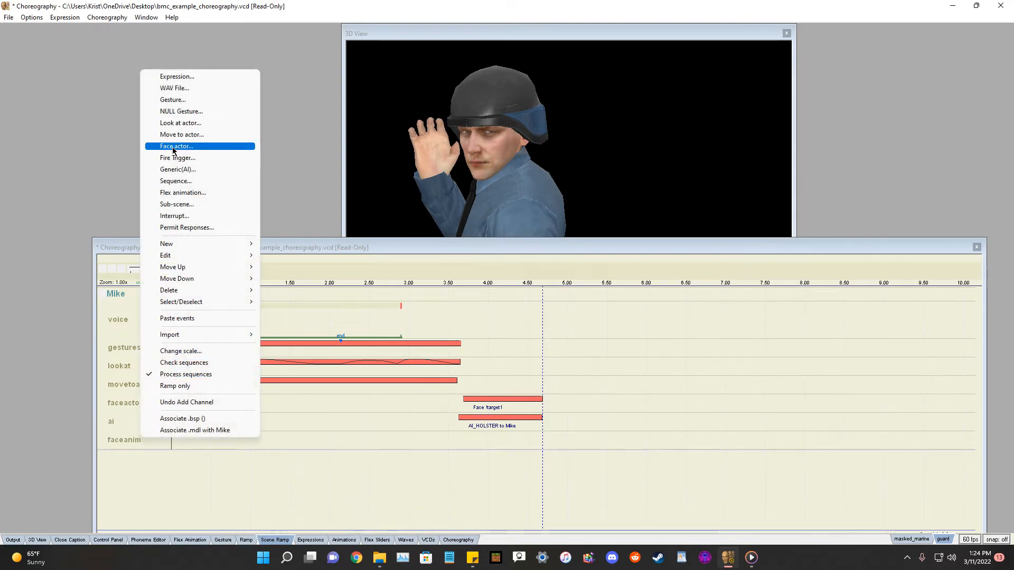
left_click(186, 194)
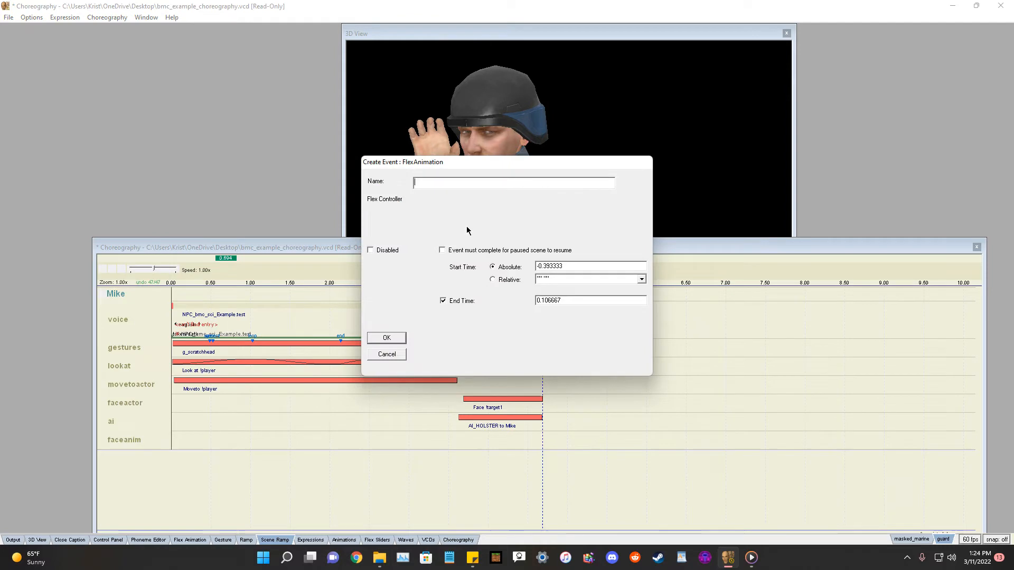
double_click(582, 301)
type("1")
double_click(638, 335)
type("2")
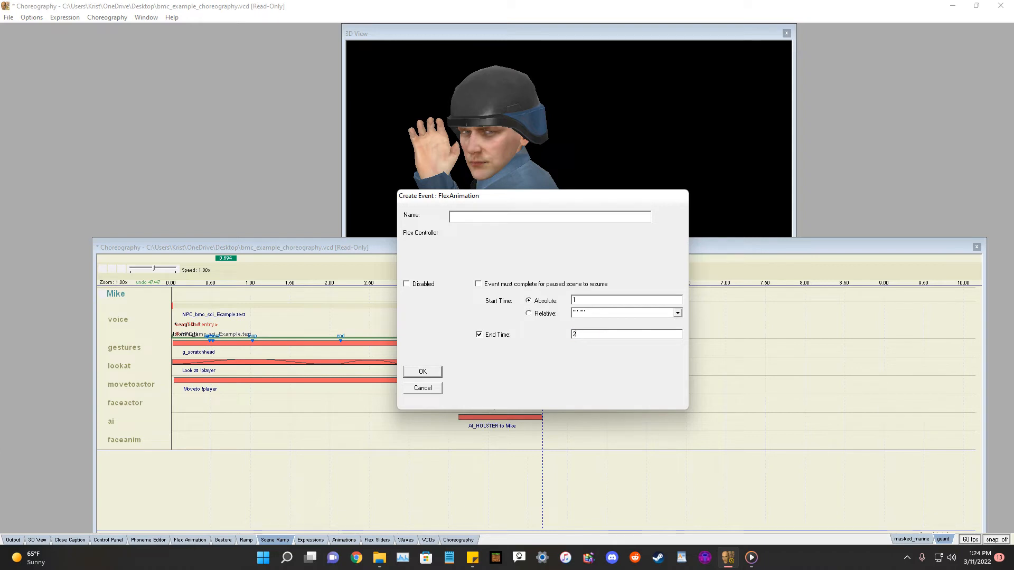
left_click(423, 372)
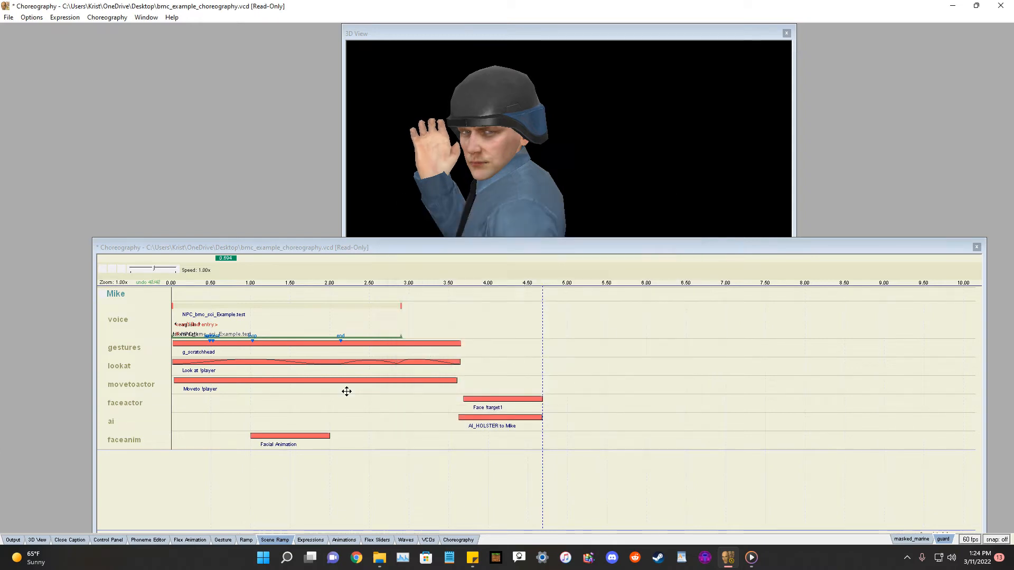
Stretch the Facial Animation event to span about 0 to 3 s and open it in the Flex Animation editor.
left_click_drag(270, 433, 410, 447)
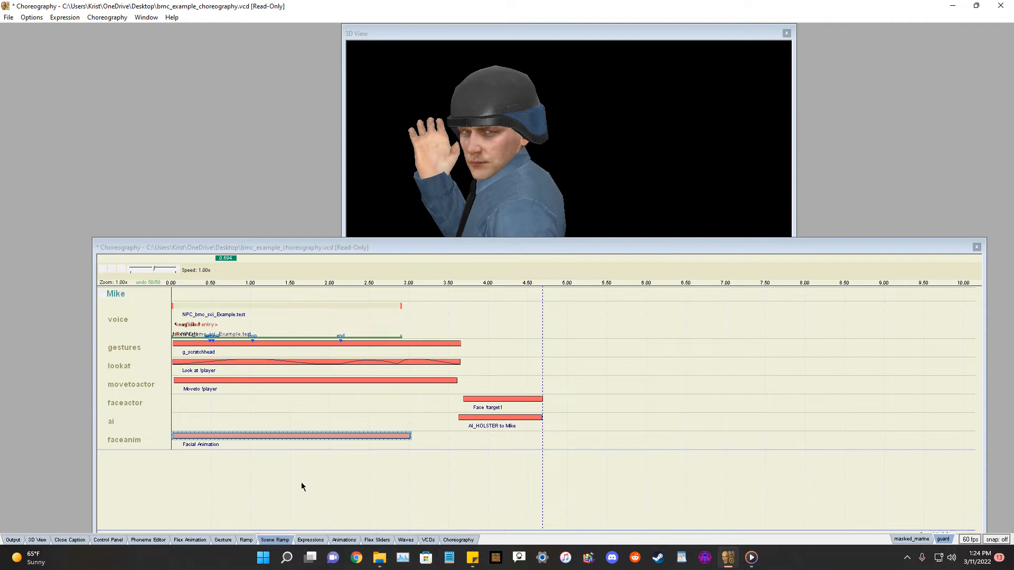
left_click(191, 540)
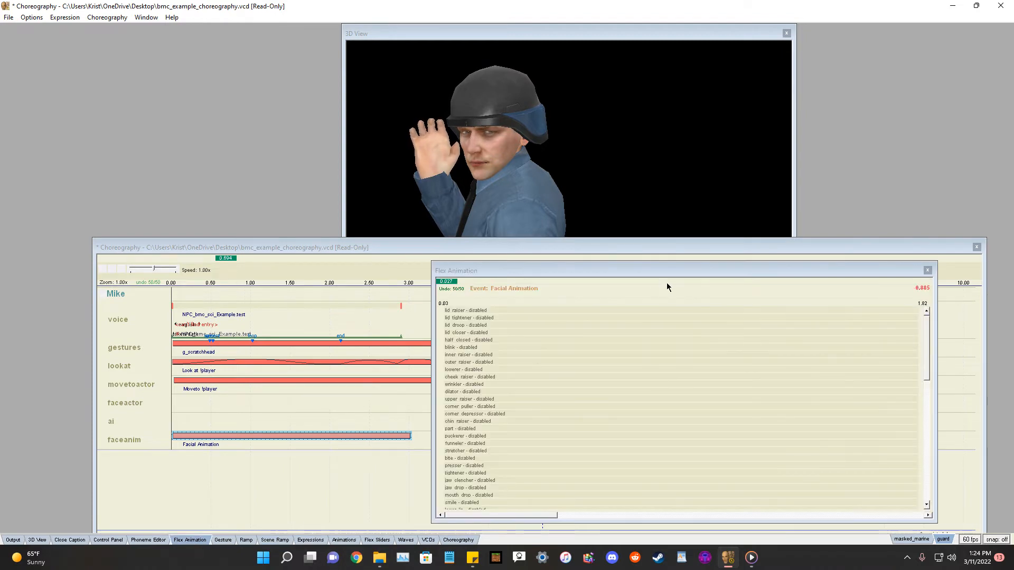
left_click_drag(619, 267, 659, 246)
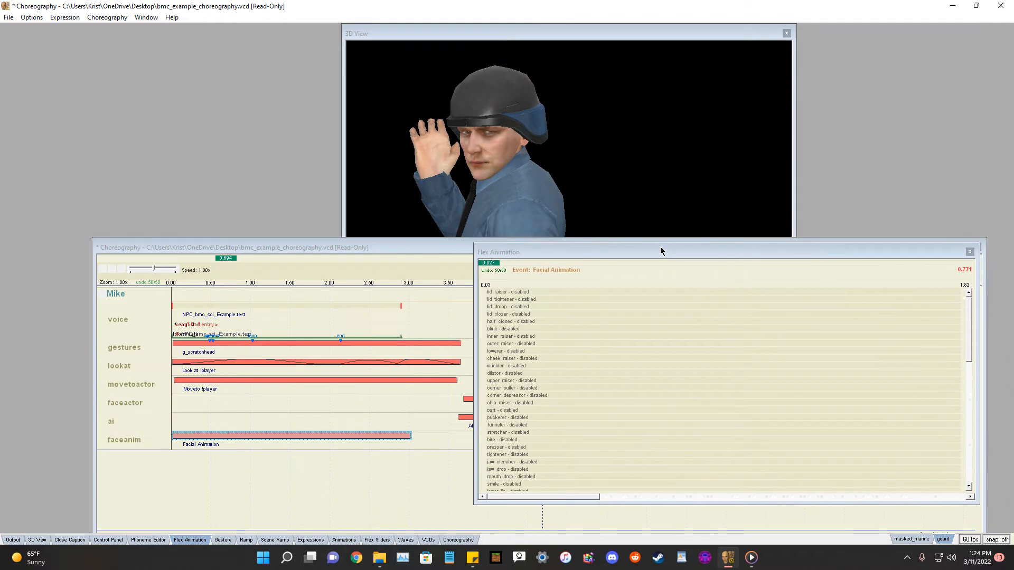
Enable the lid raiser track and add keyframes forming a rising, wavy curve across the event.
left_click(531, 291)
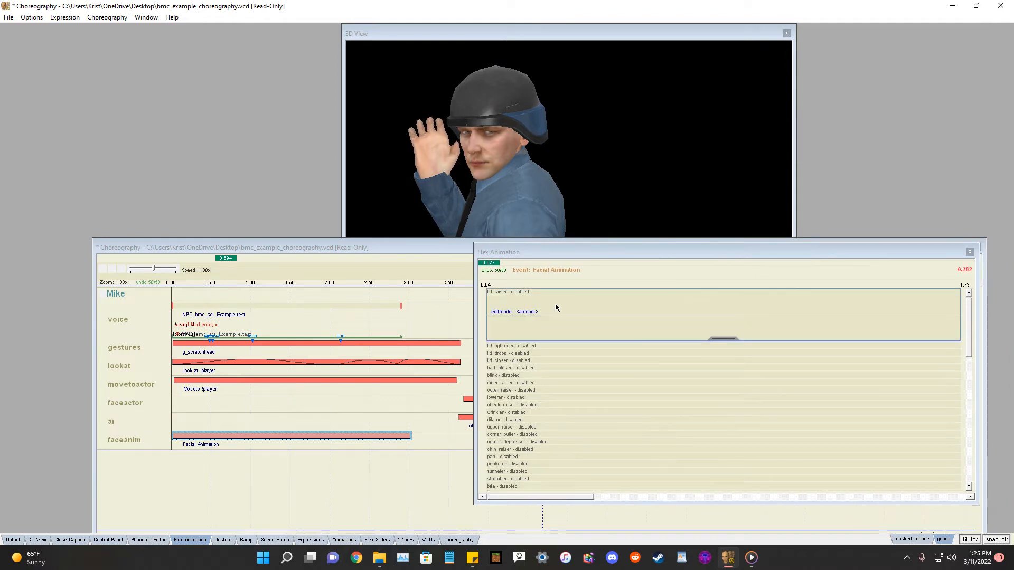
left_click(519, 329)
left_click(608, 305)
left_click(699, 292)
left_click(845, 302)
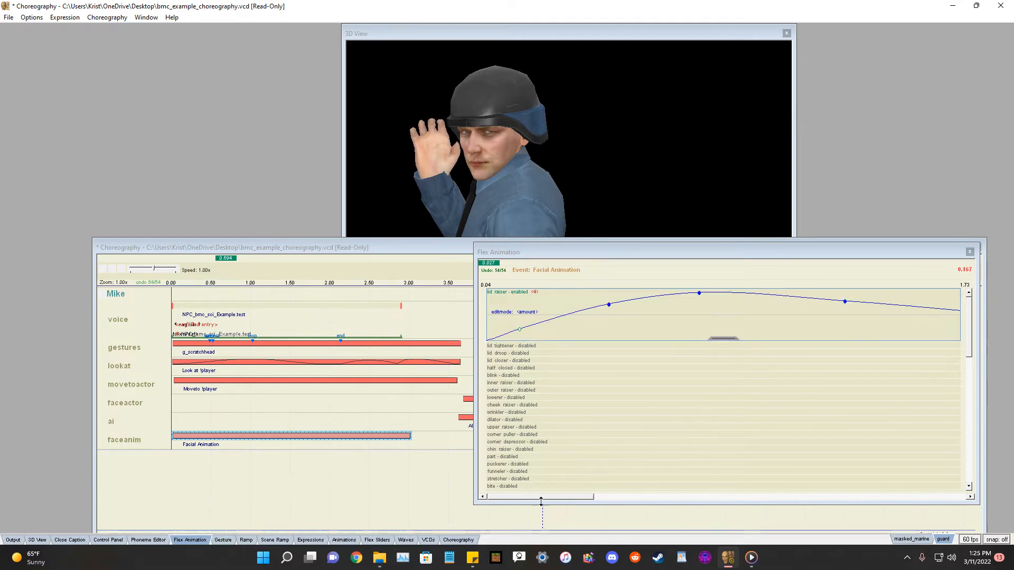
left_click_drag(541, 501, 608, 500)
left_click(798, 295)
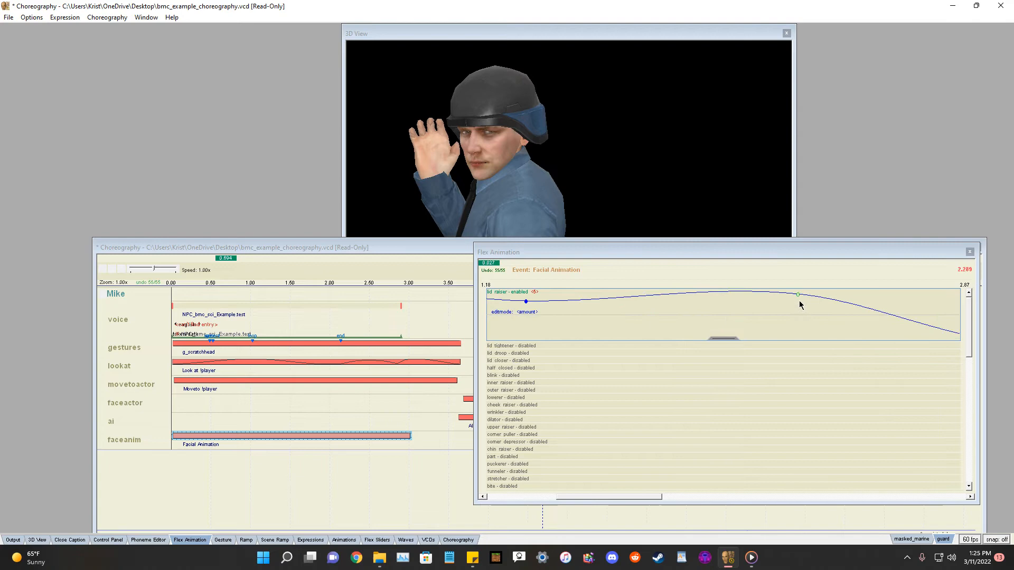
left_click(606, 294)
left_click_drag(625, 497, 518, 497)
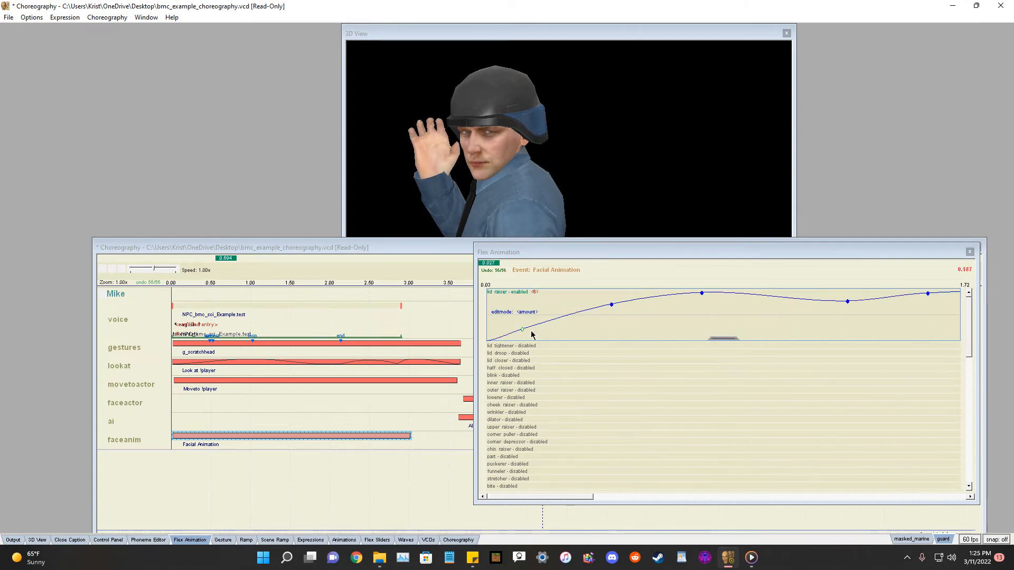
Enable the lid tightener track and add keyframes forming a gently rising curve.
left_click(530, 347)
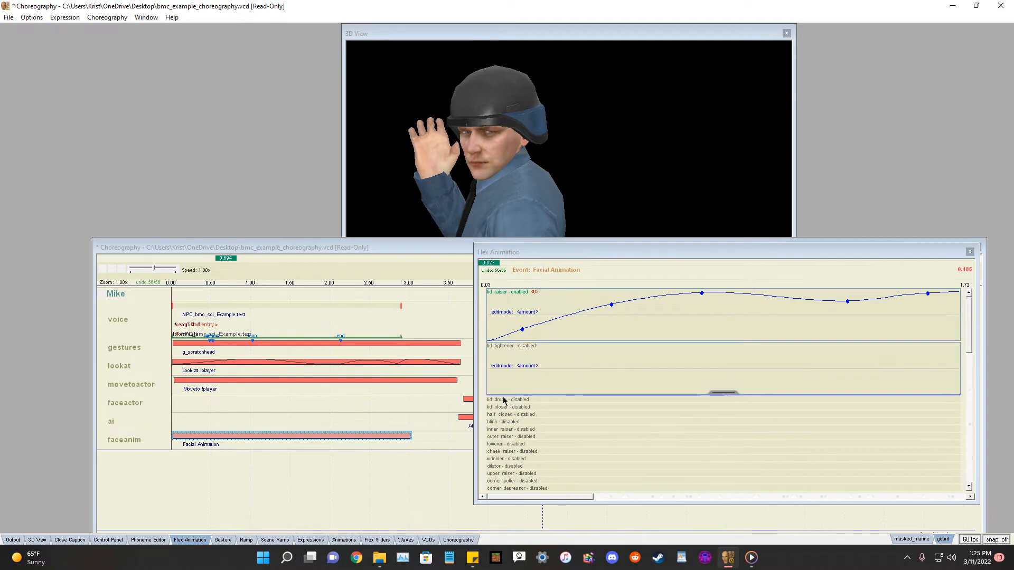
left_click(498, 389)
left_click(635, 368)
left_click(766, 362)
left_click(859, 361)
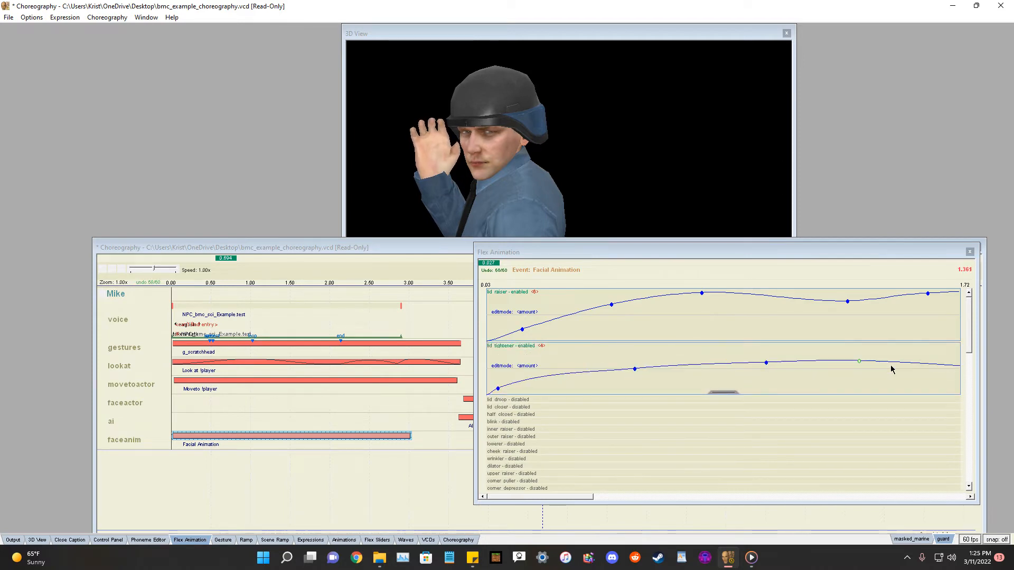
mouse_move(569, 496)
left_mouse_down()
mouse_move(652, 497)
mouse_move(550, 497)
left_mouse_up()
left_click(821, 374)
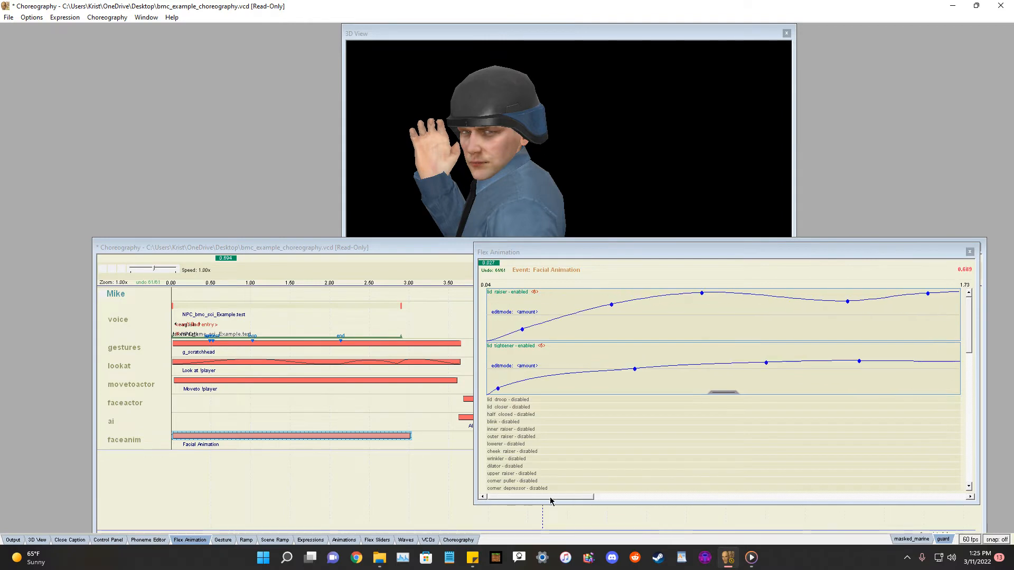
Enable the lid droop track and add keyframes forming a gently waving curve.
left_click(512, 400)
left_click(500, 441)
left_click(643, 429)
left_click(822, 441)
left_click(923, 434)
left_click_drag(563, 497, 533, 503)
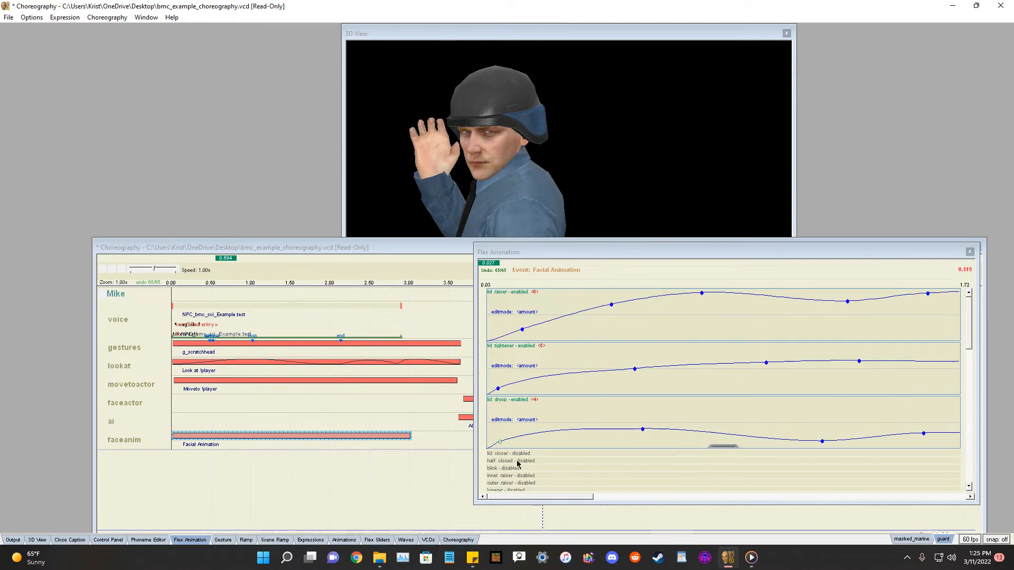
Enable the blink track and key two sharp blink peaks near the start and middle of the event.
scroll(550, 457, "down", 1)
left_click(503, 443)
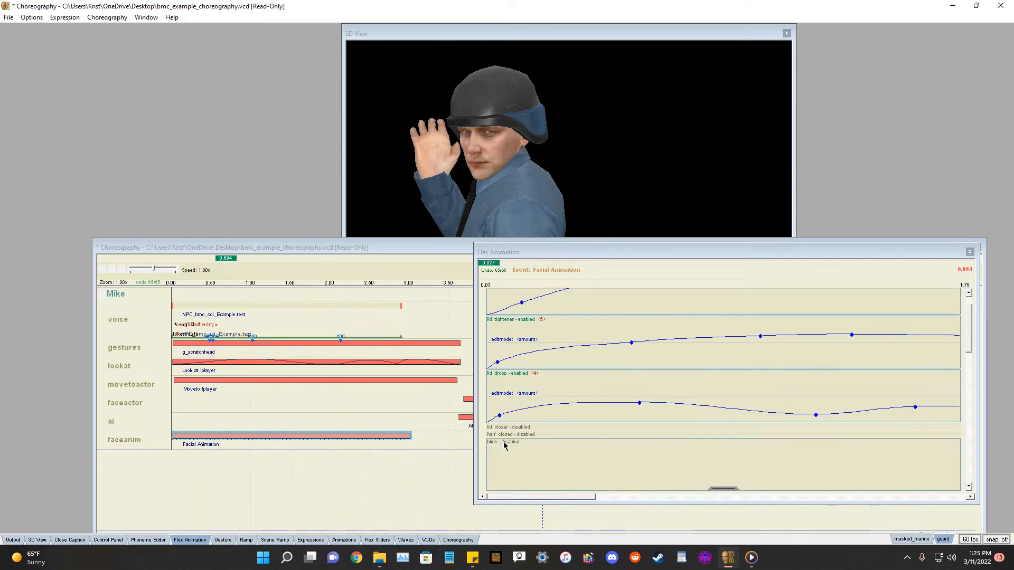
scroll(530, 447, "down", 1)
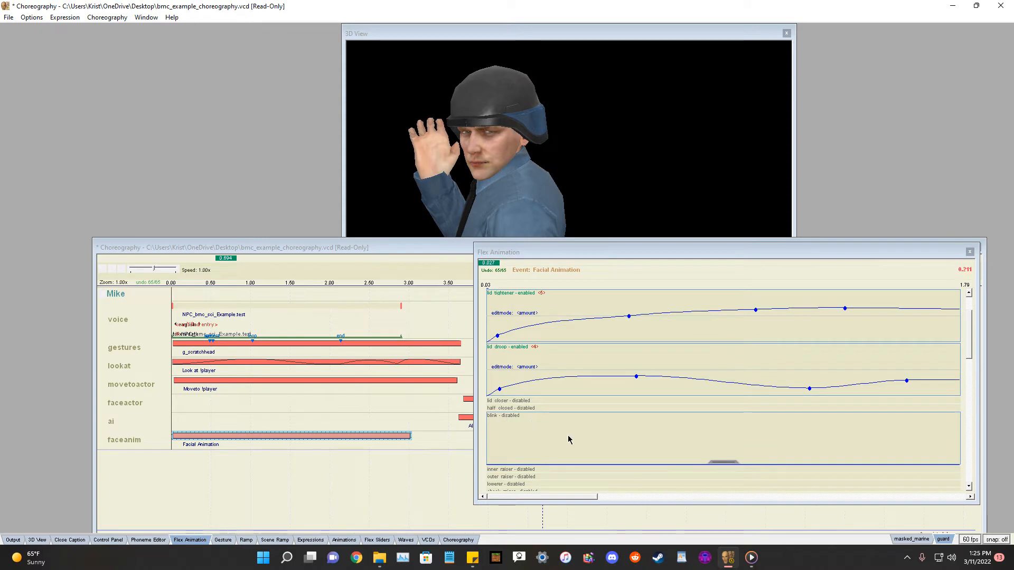
left_click(529, 414)
left_click(507, 459)
left_click(543, 464)
left_click(731, 416)
left_click(717, 455)
left_click(745, 454)
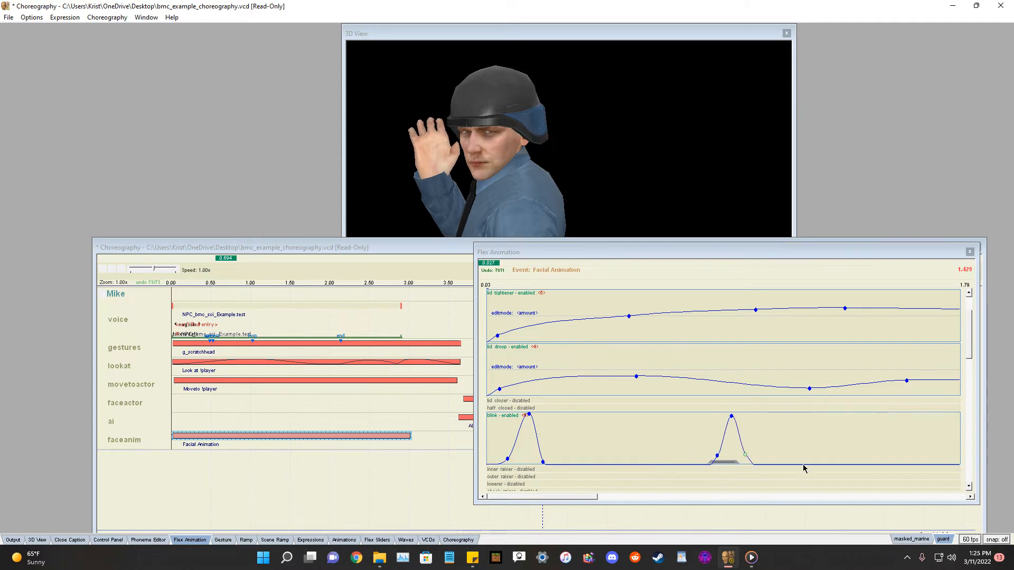
Add another sharp blink peak on the blink track later in the event.
left_click_drag(563, 497, 666, 491)
left_click(657, 416)
left_click(637, 457)
left_click(678, 459)
left_click(745, 419)
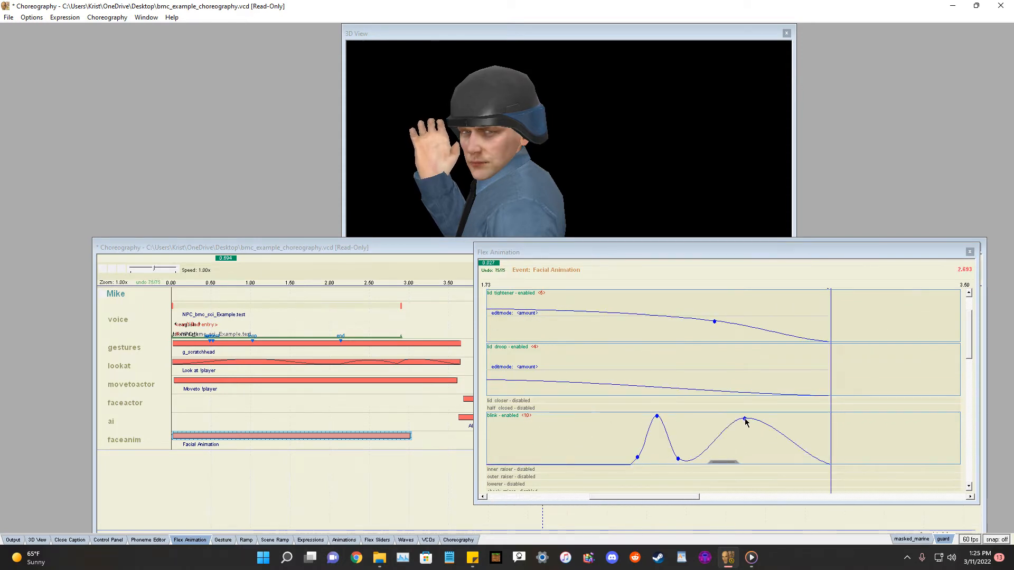
left_click(727, 454)
left_click(756, 460)
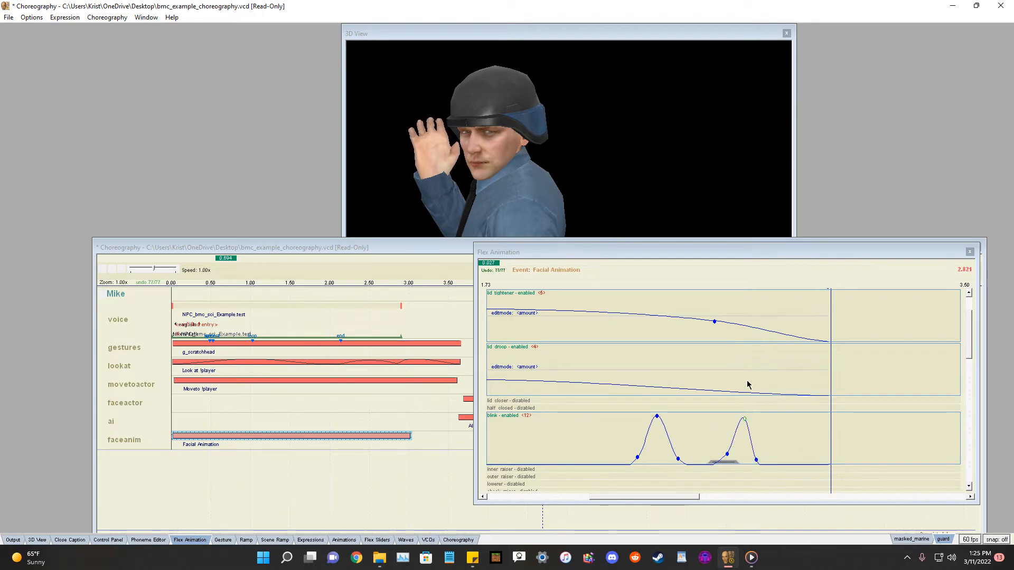
left_click_drag(685, 500, 570, 479)
Enable the inner raiser track and add keyframes forming a slow rise and fall.
scroll(597, 448, "down", 2)
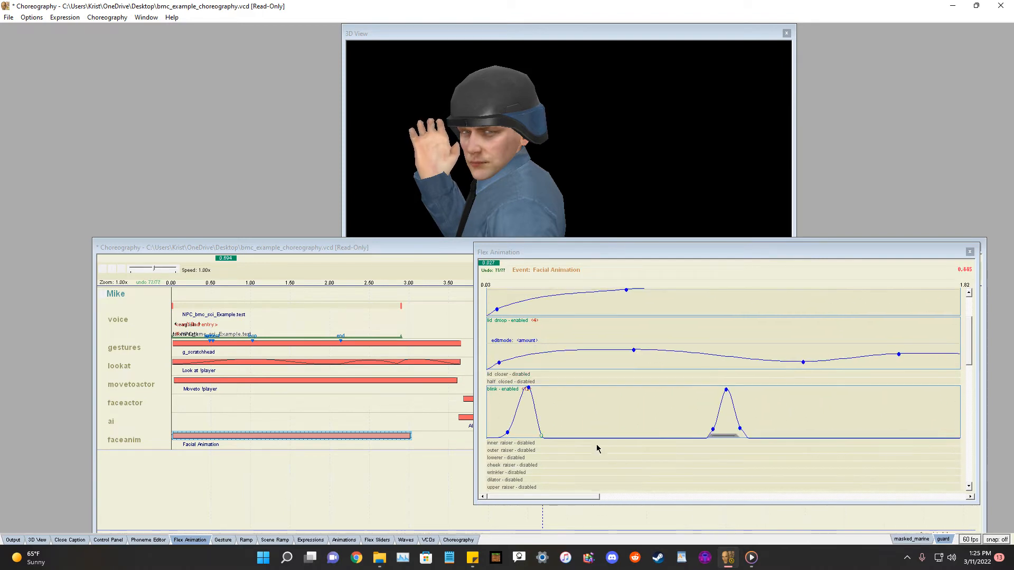
left_click(515, 417)
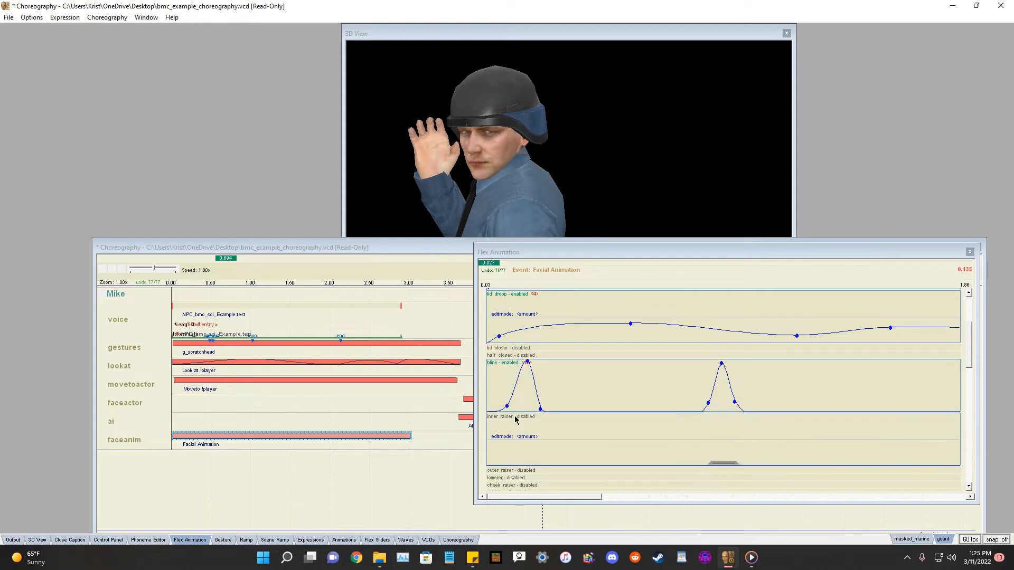
left_click(499, 455)
left_click(618, 446)
left_click(752, 431)
left_click(877, 440)
left_click_drag(580, 498, 517, 509)
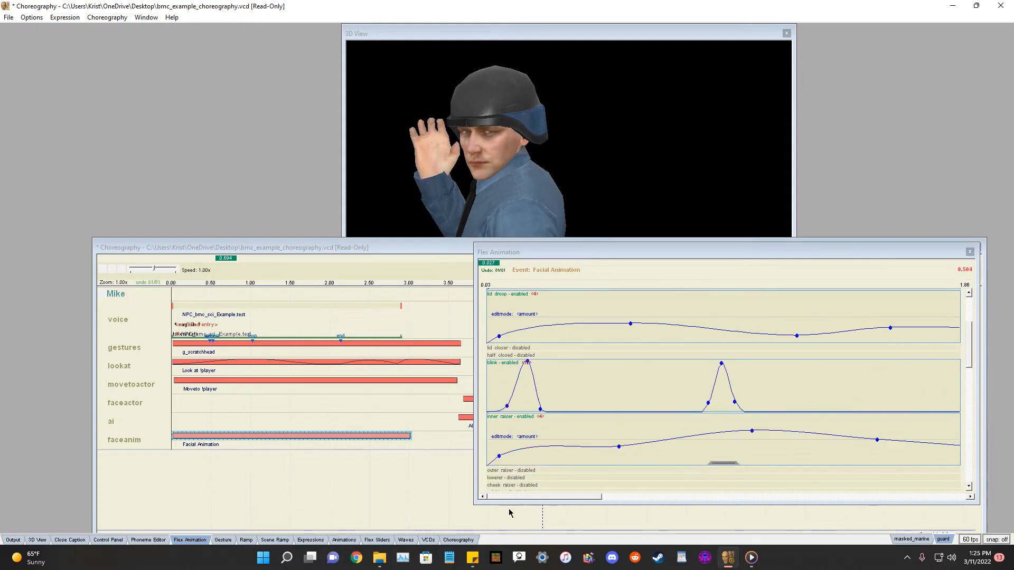
Enable the outer raiser track and add keyframes forming a rising curve that falls off at the end.
scroll(524, 467, "down", 1)
left_click(509, 420)
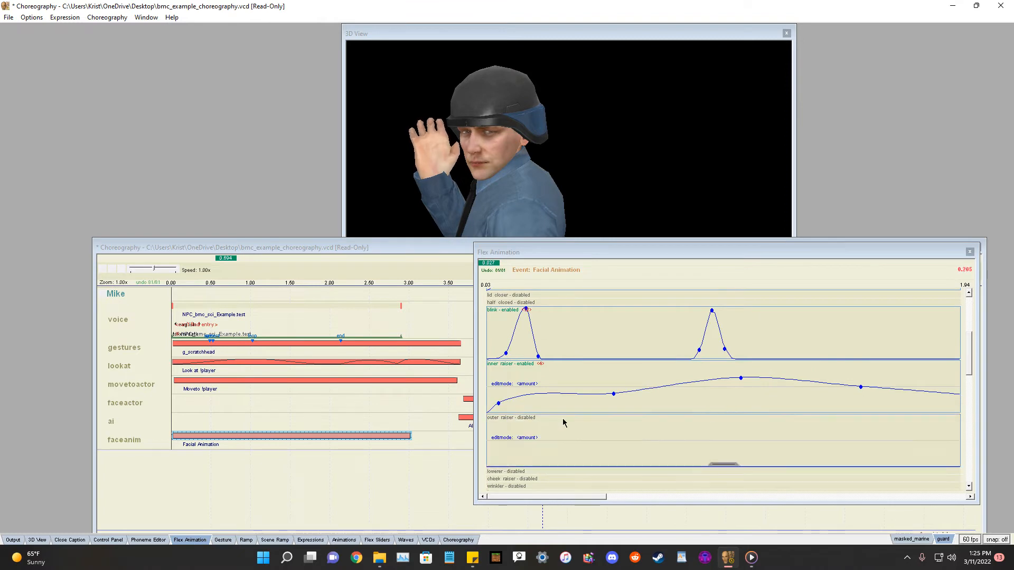
scroll(739, 386, "down", 2)
scroll(736, 389, "down", 2)
scroll(559, 380, "up", 2)
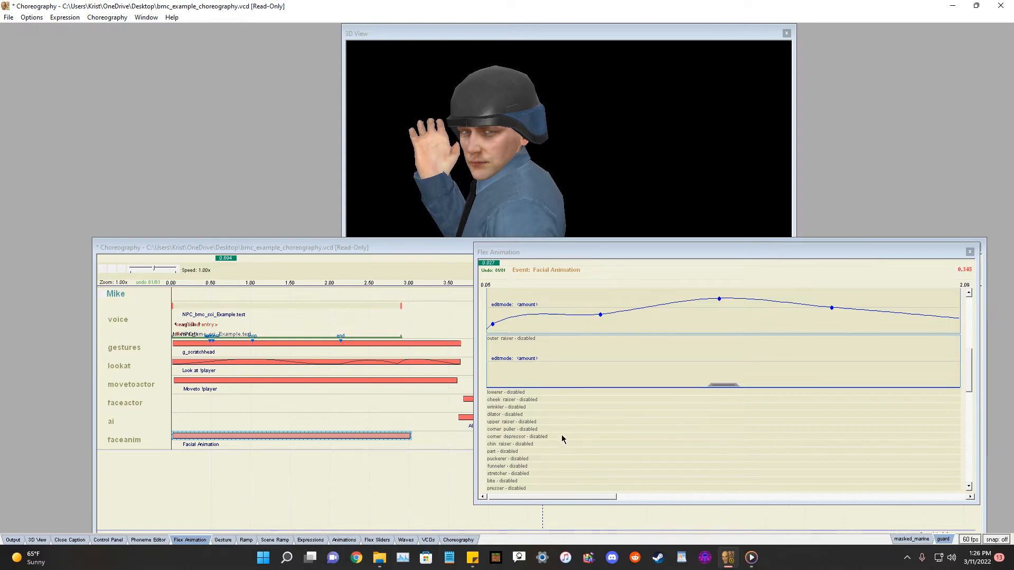
left_click_drag(579, 499, 536, 497)
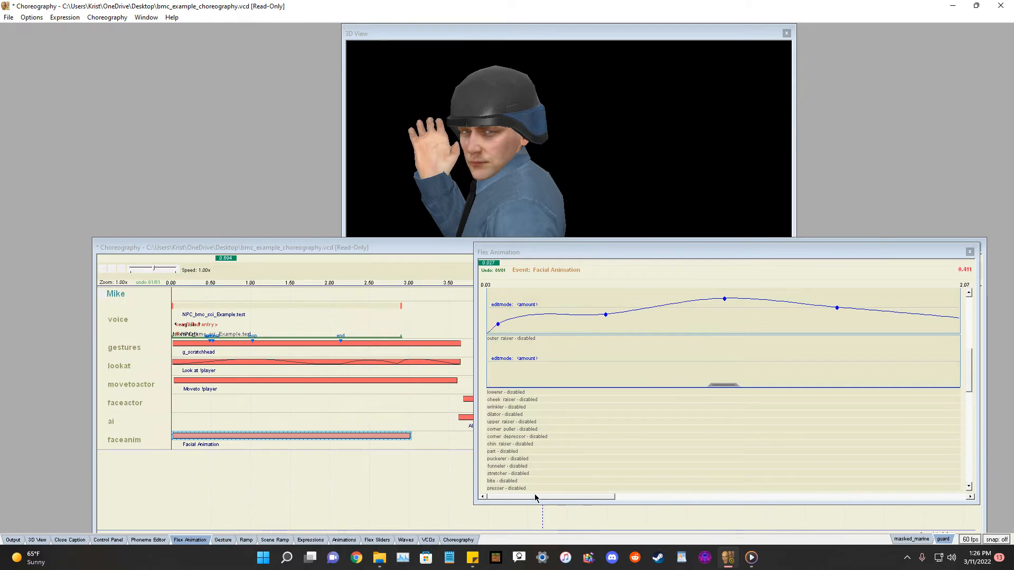
left_click(495, 384)
left_click(607, 370)
left_click(762, 336)
left_click_drag(598, 498, 690, 495)
left_click_drag(774, 387, 776, 373)
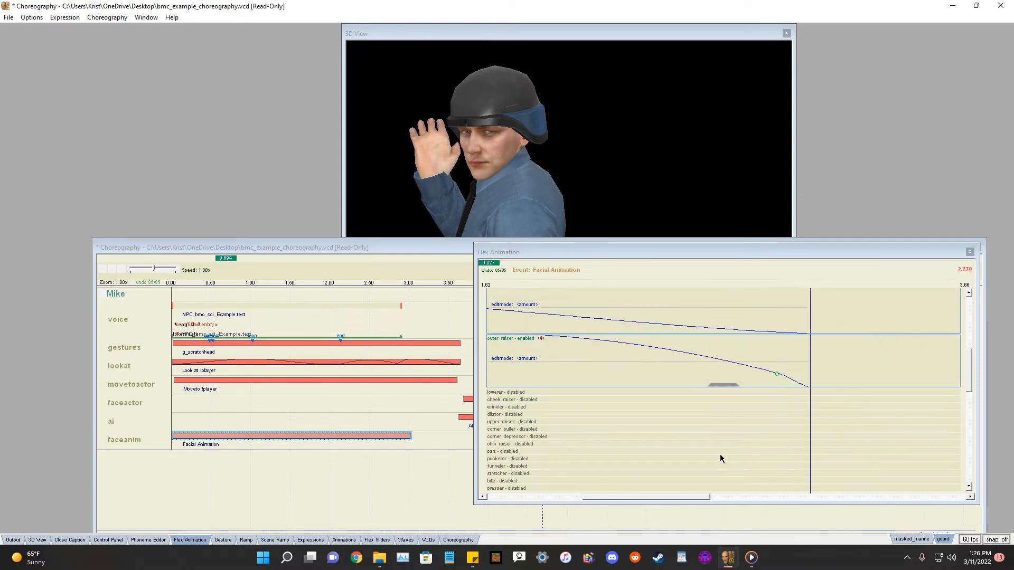
left_click_drag(667, 497, 546, 499)
Enable the smile track and key a smile that rises mid-event and eases back down.
scroll(532, 431, "down", 1)
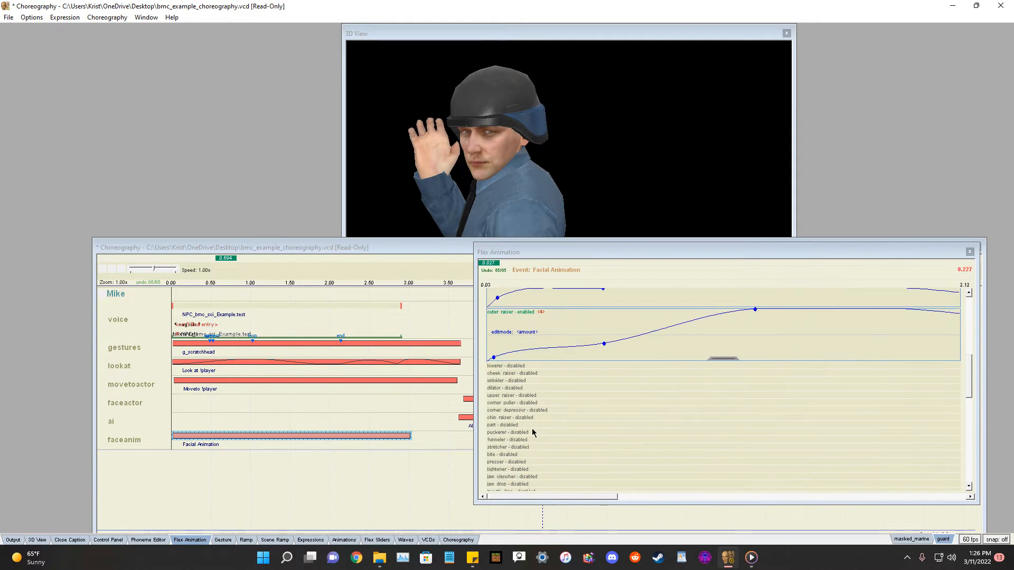
scroll(496, 402, "down", 1)
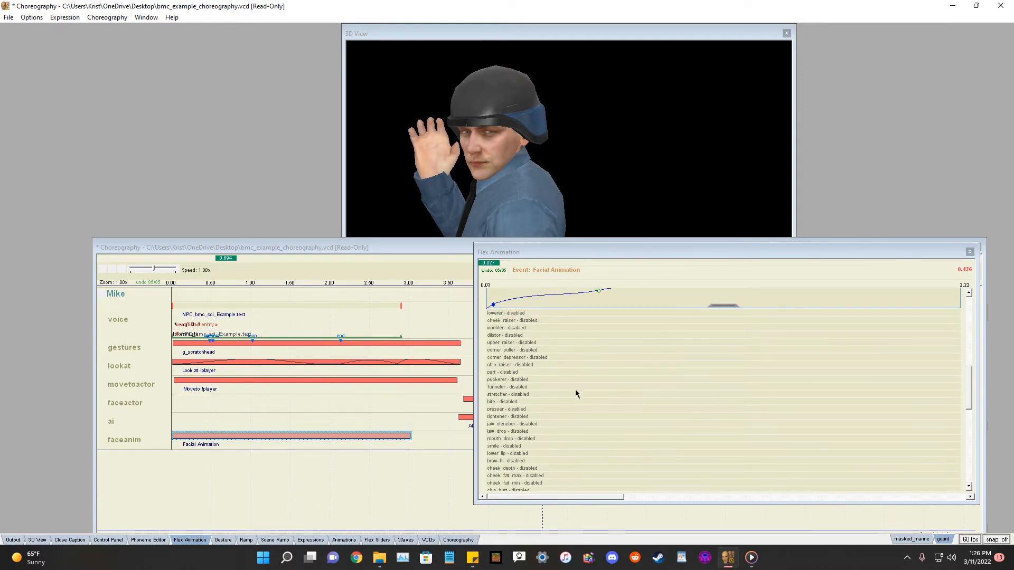
scroll(576, 393, "down", 1)
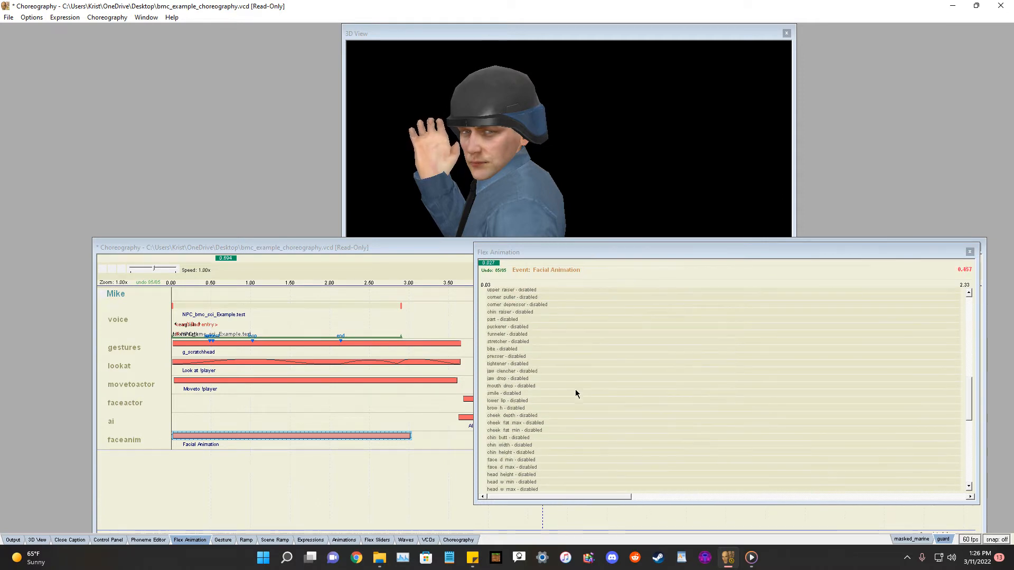
left_click(511, 395)
left_click(673, 438)
left_click(749, 400)
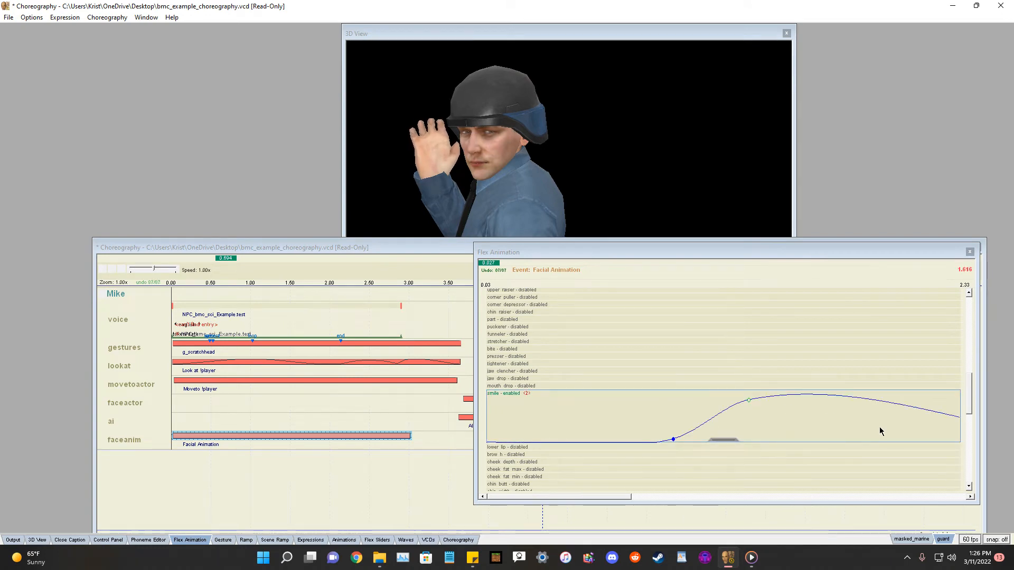
left_click(902, 430)
mouse_move(568, 496)
left_mouse_down()
mouse_move(639, 493)
mouse_move(586, 496)
left_mouse_up()
scroll(591, 357, "down", 10)
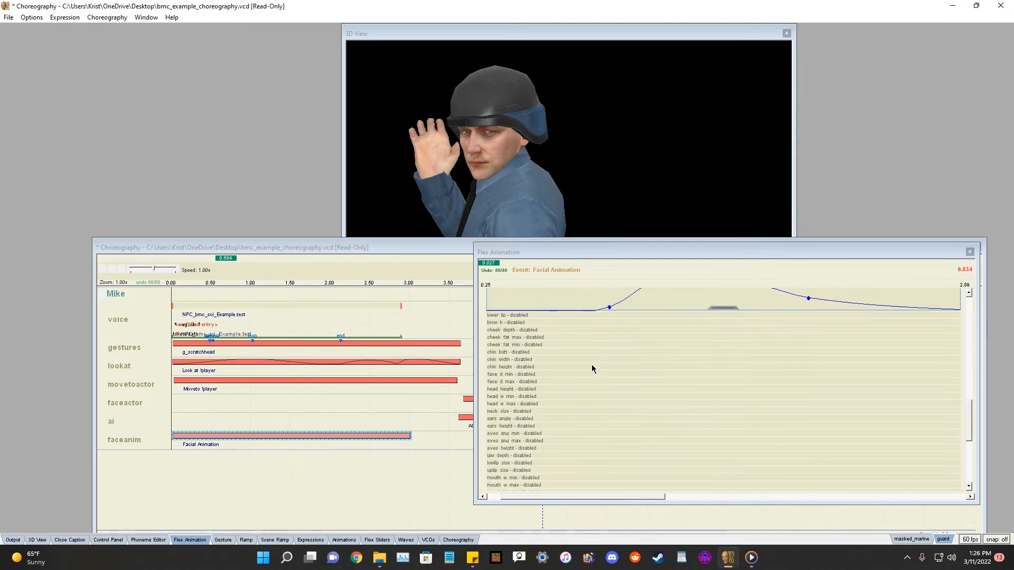
Close the Flex Animation editor and play the scene from the start.
scroll(601, 363, "up", 8)
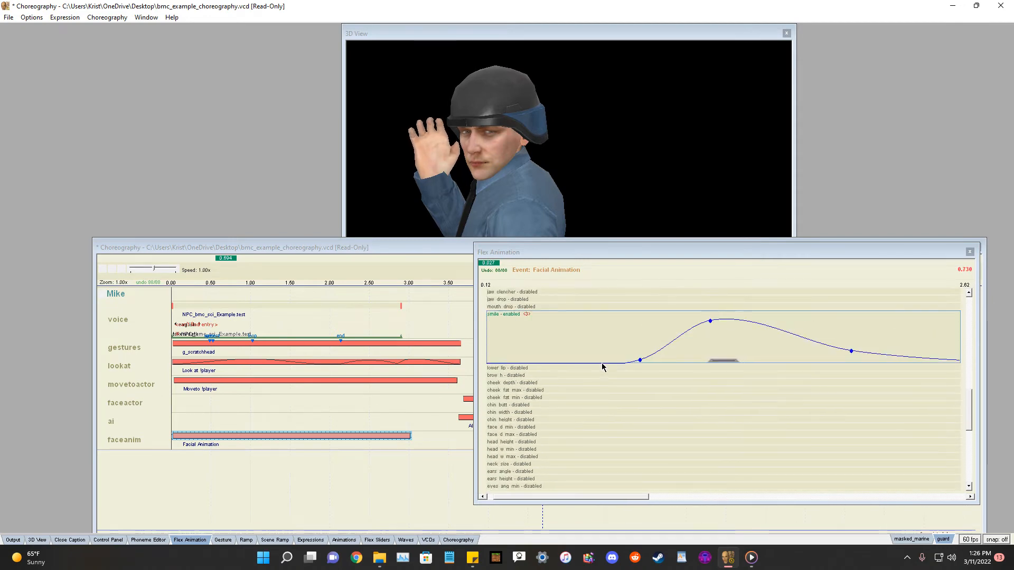
left_click(969, 252)
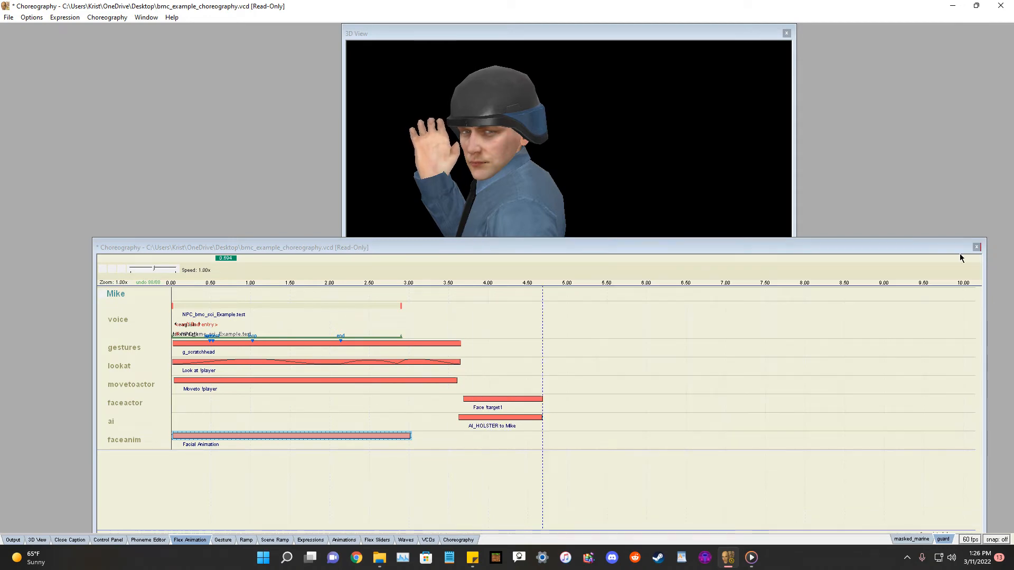
left_click(101, 267)
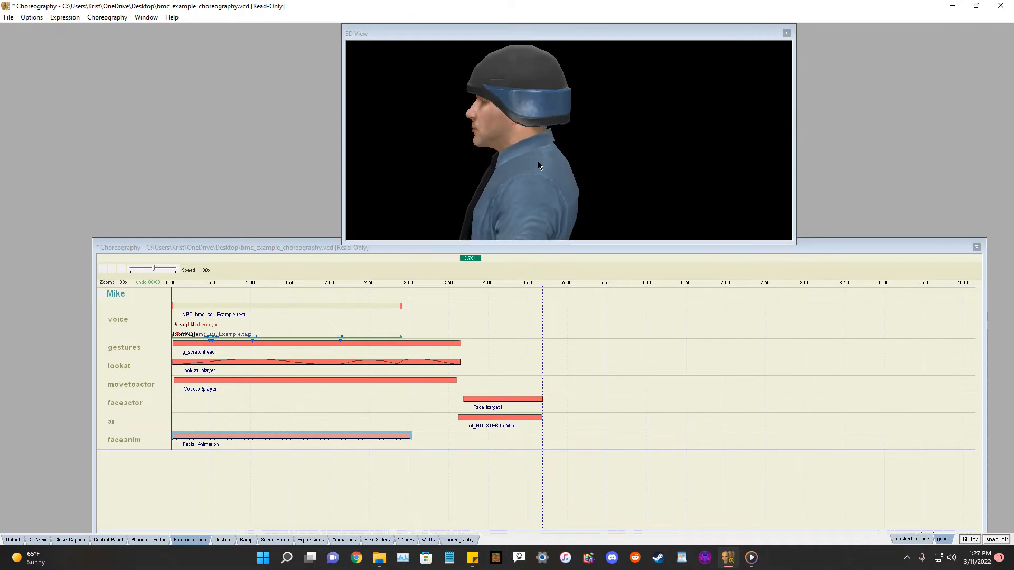
Enlarge and rearrange the 3D View and Choreography windows and replay the scene to review the animation.
left_click_drag(640, 240, 634, 354)
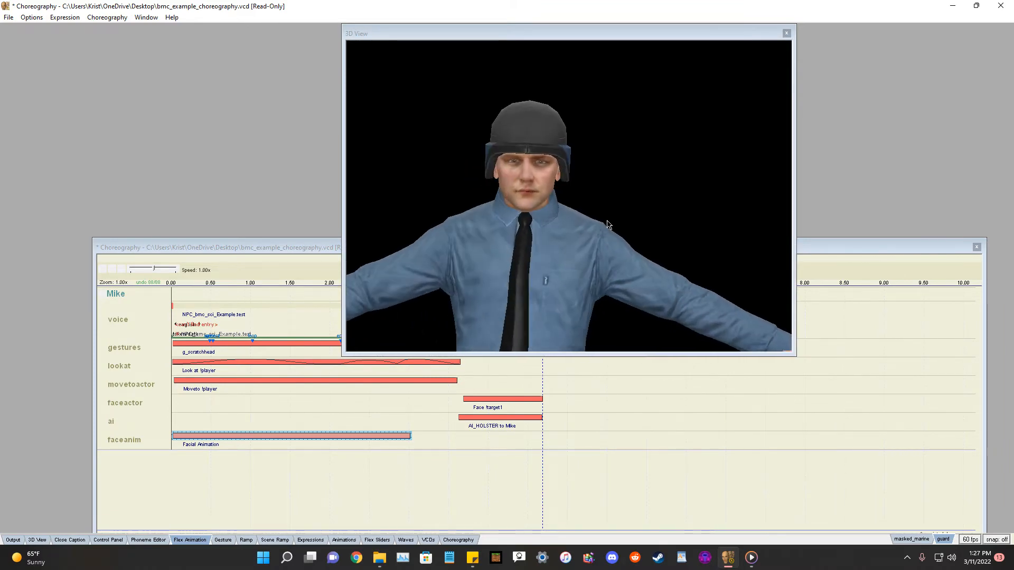
left_click(103, 270)
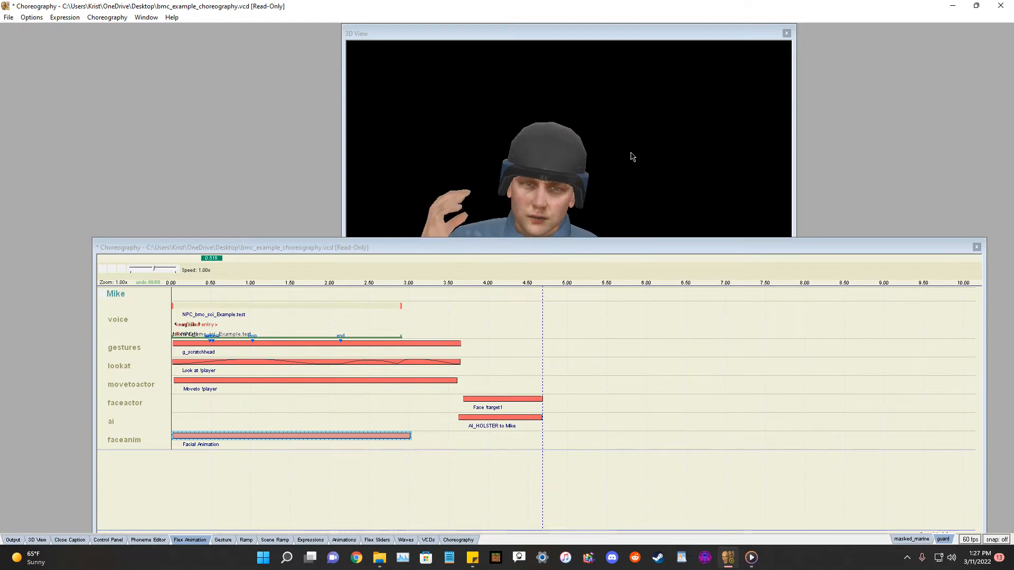
left_click_drag(651, 247, 659, 384)
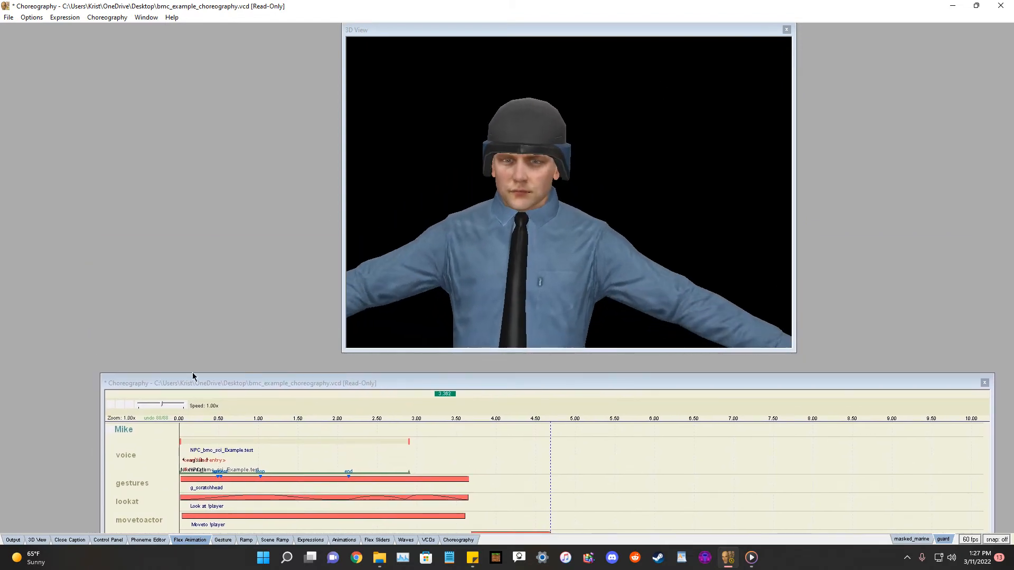
left_click(108, 407)
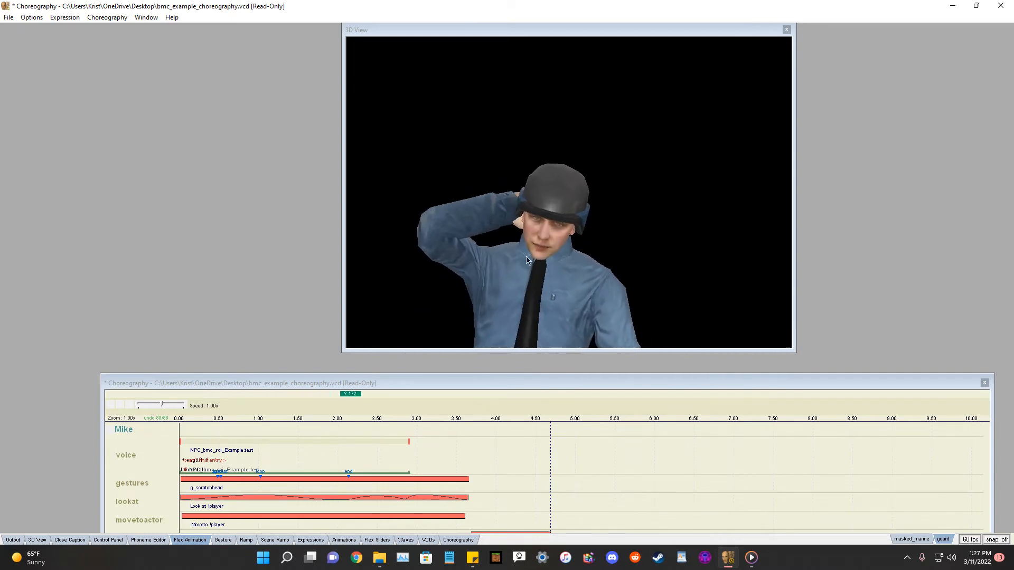
left_click_drag(603, 384, 591, 256)
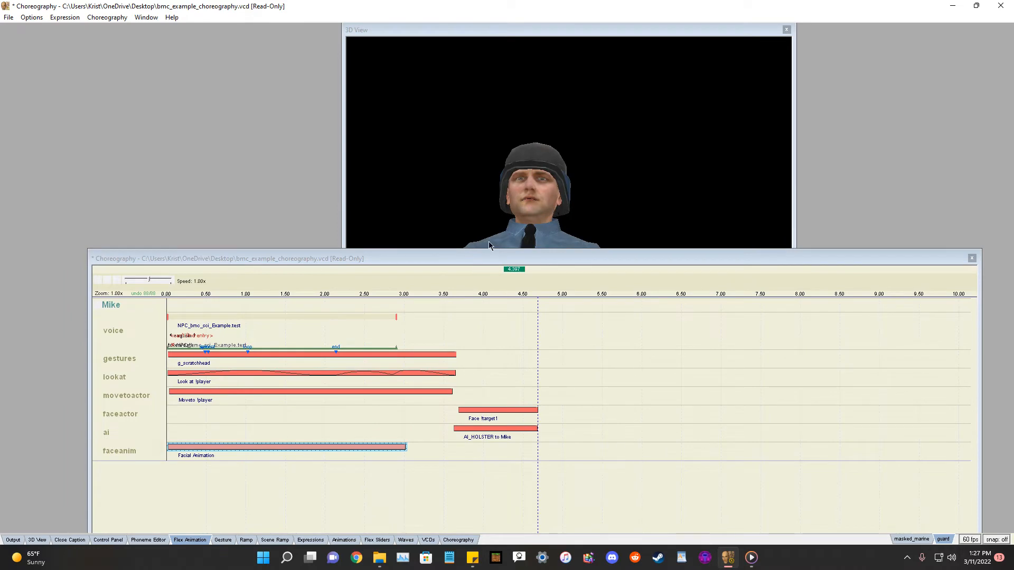
left_click_drag(493, 260, 512, 235)
left_click_drag(462, 35, 519, 28)
left_click_drag(504, 241, 498, 284)
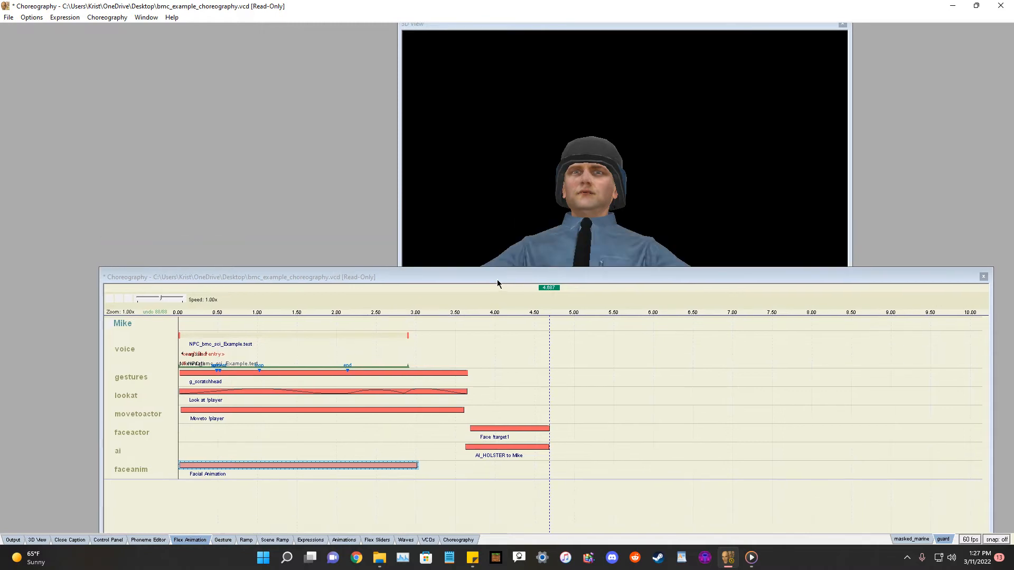
Reopen the Flex Animation editor to review the keyed blink, inner raiser and outer raiser tracks, then close it.
left_click(199, 541)
scroll(780, 381, "down", 5)
scroll(780, 381, "down", 4)
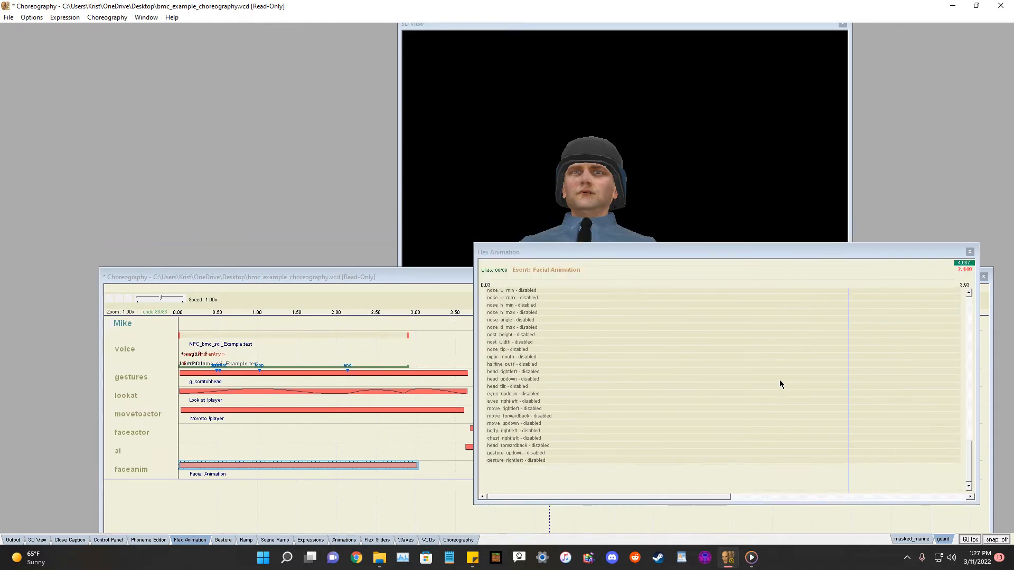
scroll(780, 384, "up", 4)
scroll(874, 288, "up", 1)
scroll(872, 301, "up", 5)
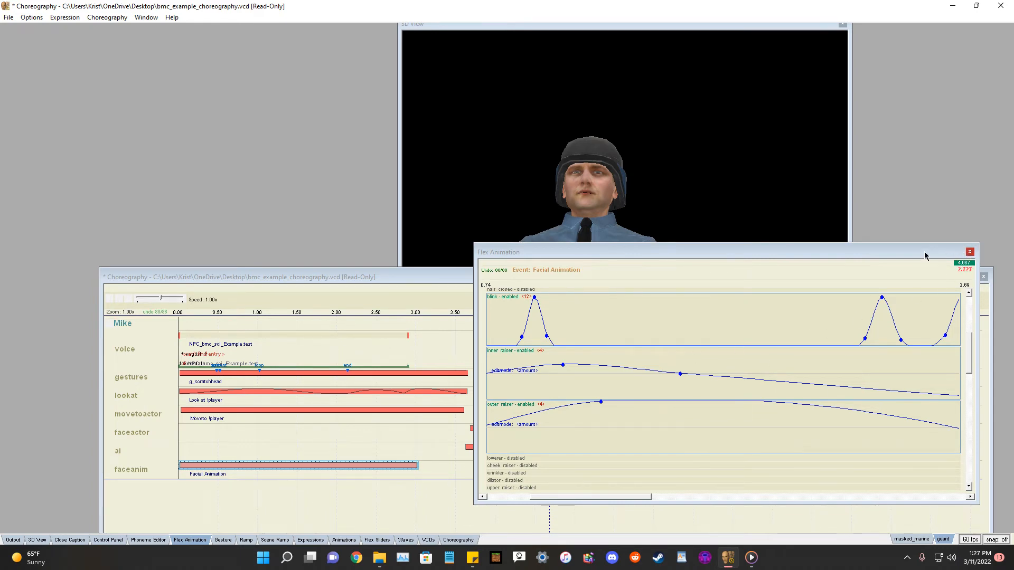
scroll(937, 253, "up", 1)
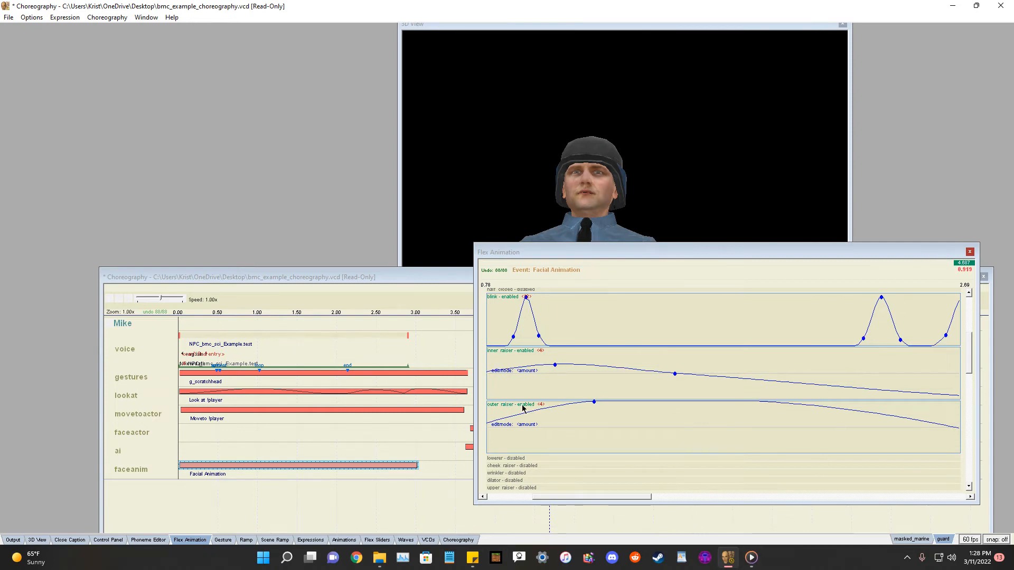
left_click_drag(621, 249, 570, 241)
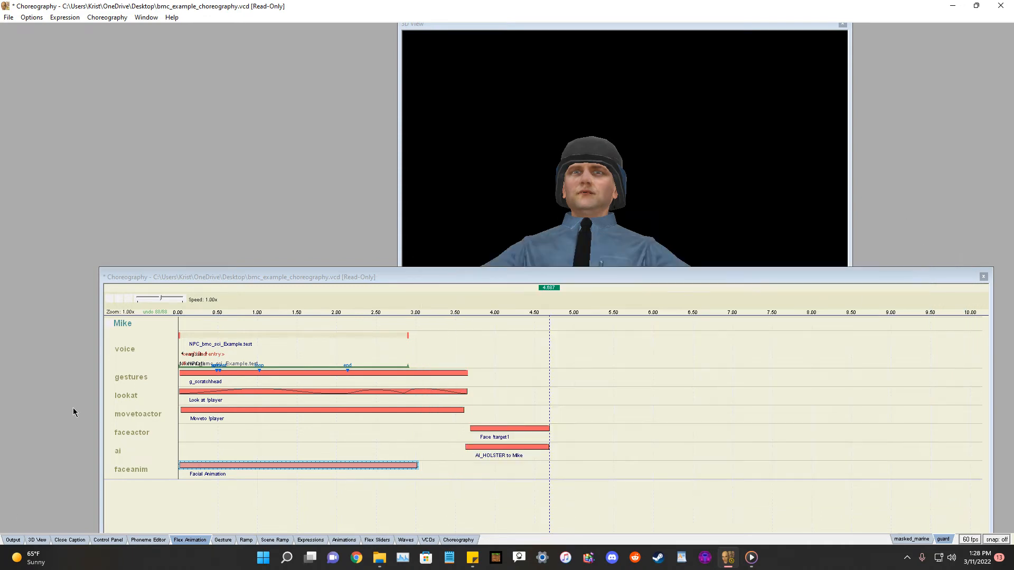
right_click(123, 324)
mouse_move(162, 325)
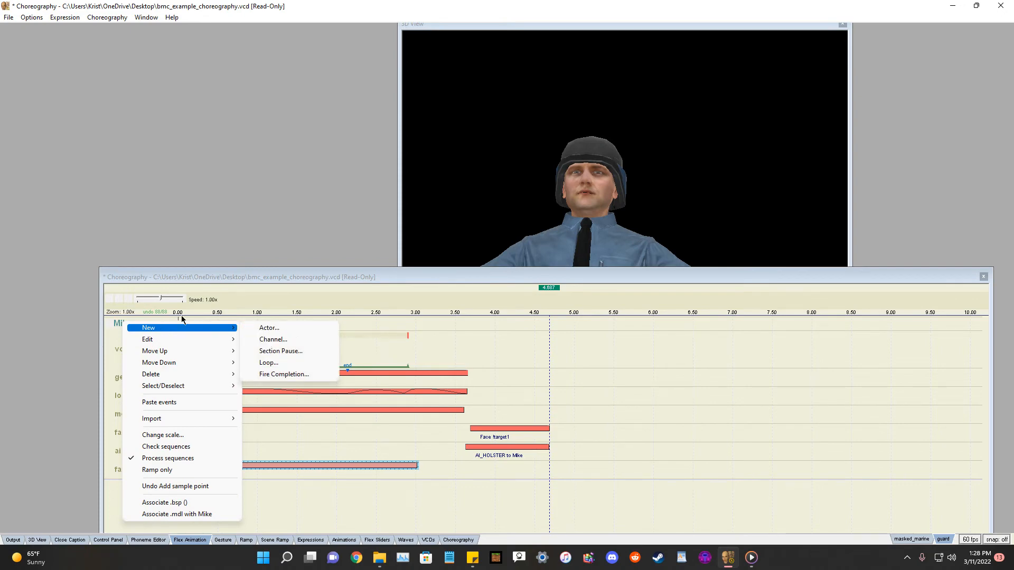
left_click(79, 325)
right_click(130, 349)
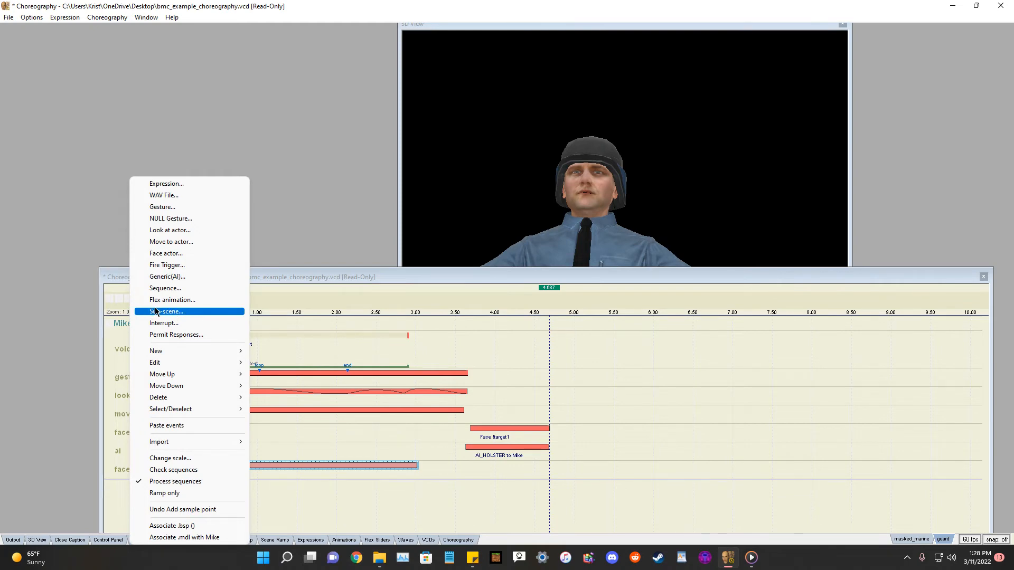
left_click(166, 335)
left_click(609, 201)
left_click(609, 202)
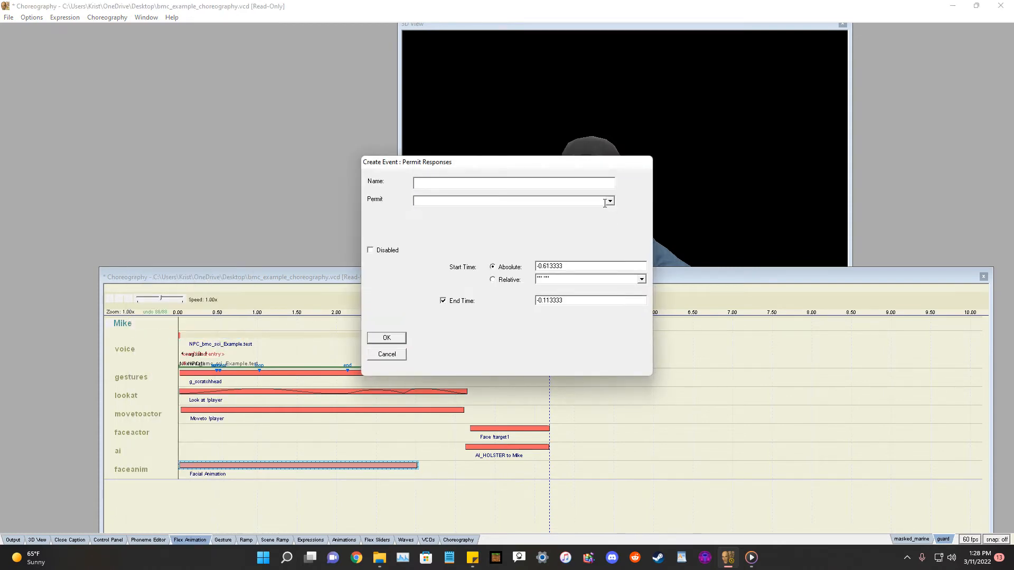
left_click(399, 356)
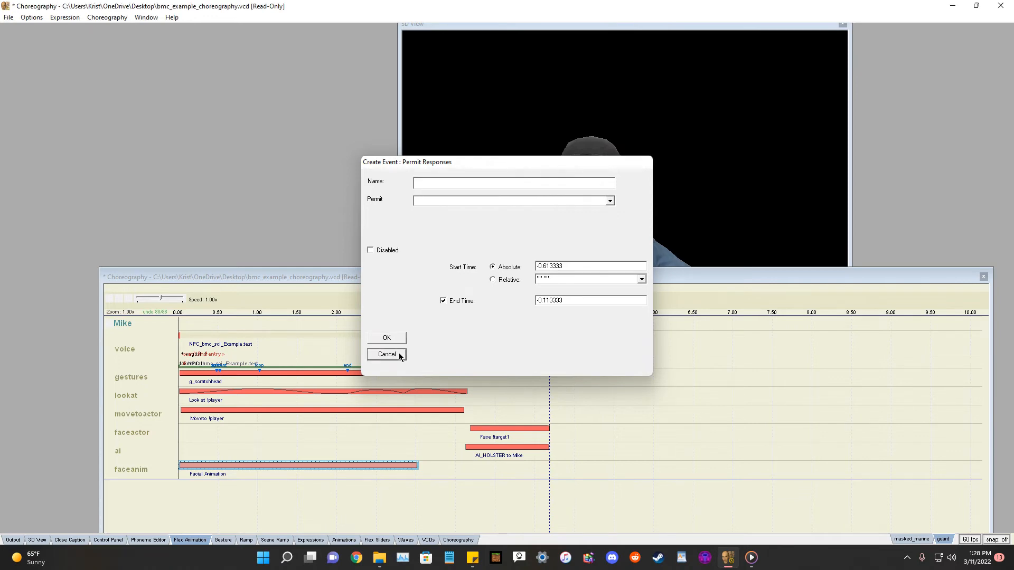
right_click(135, 475)
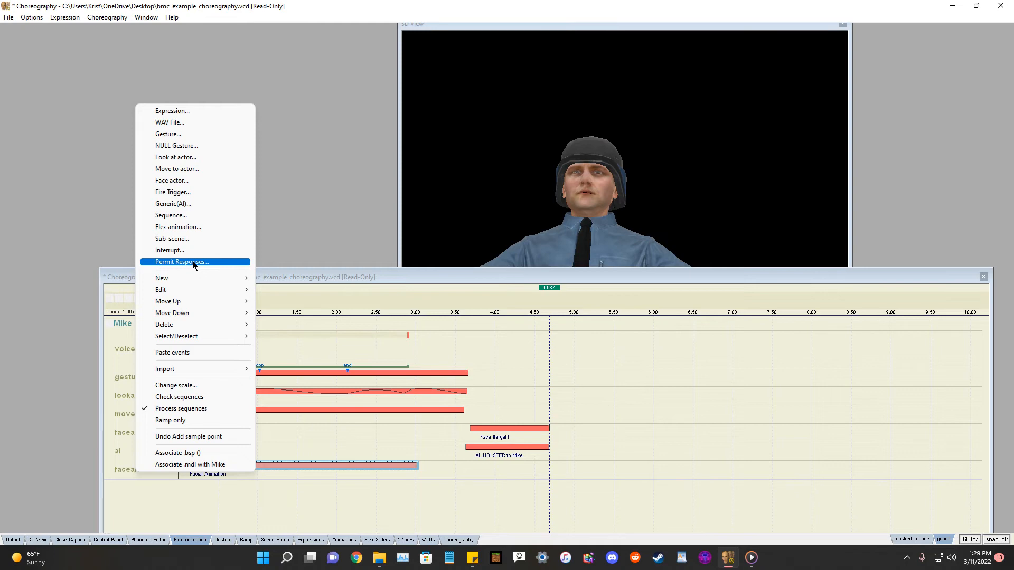
mouse_move(184, 278)
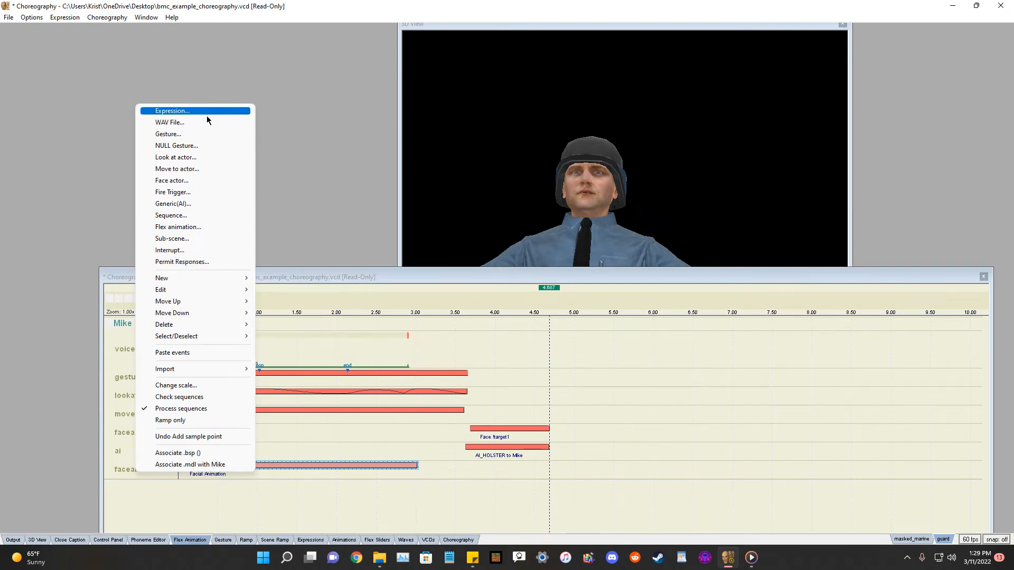
left_click(71, 202)
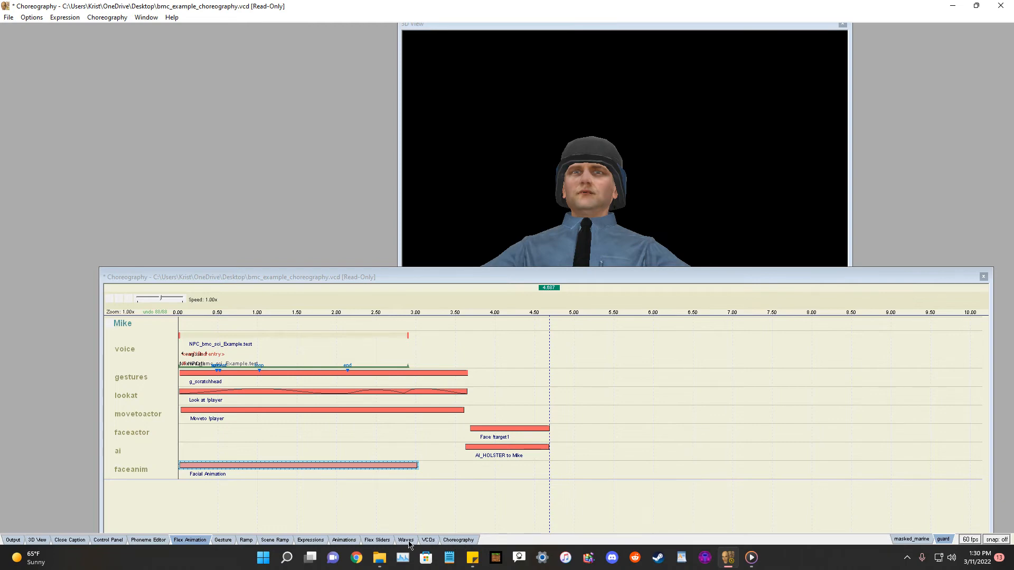
Open the Flex Sliders, Animations, Expressions and Scene Ramp panels to examine them, closing each afterwards.
left_click(385, 540)
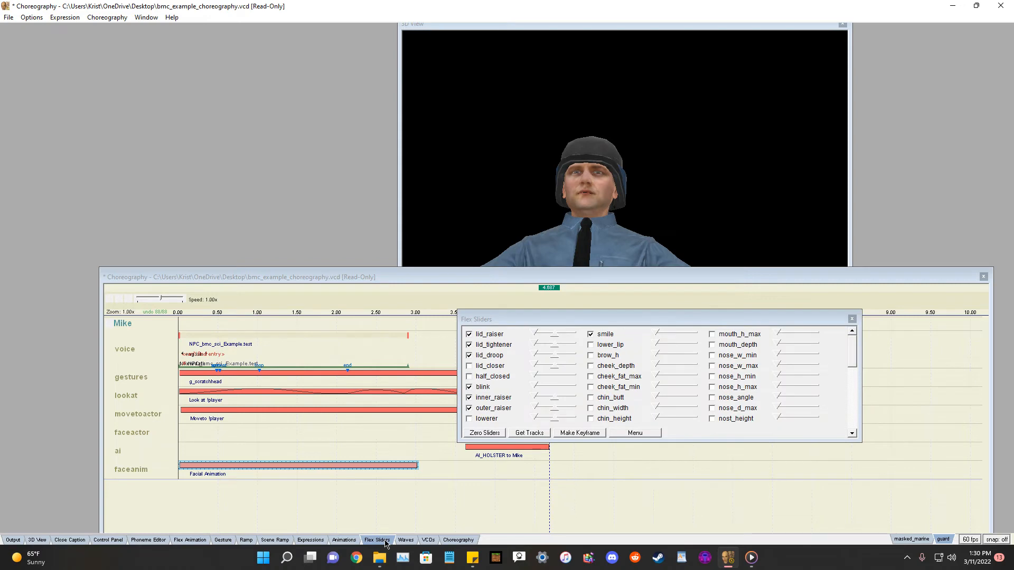
left_click(343, 540)
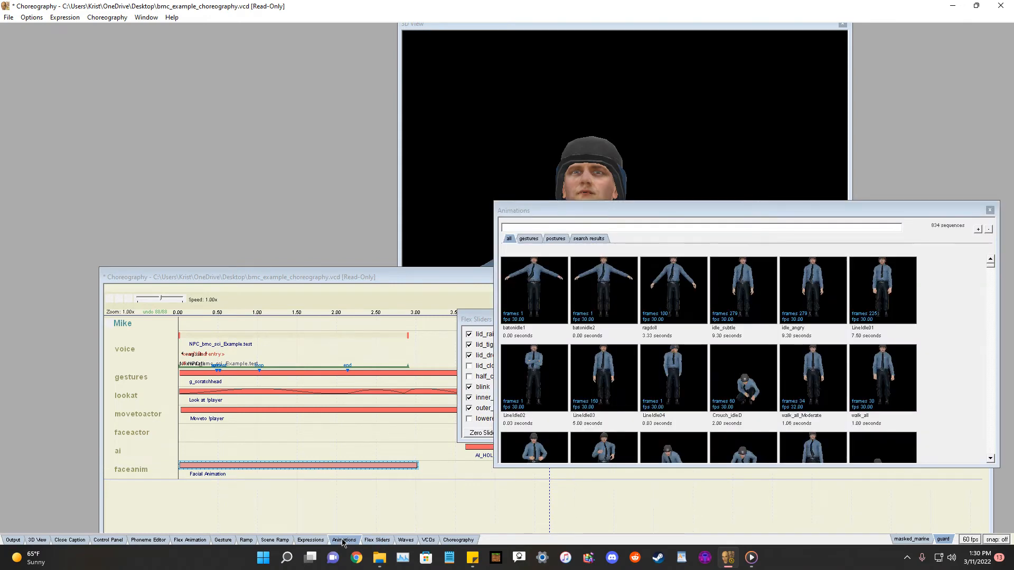
left_click(989, 211)
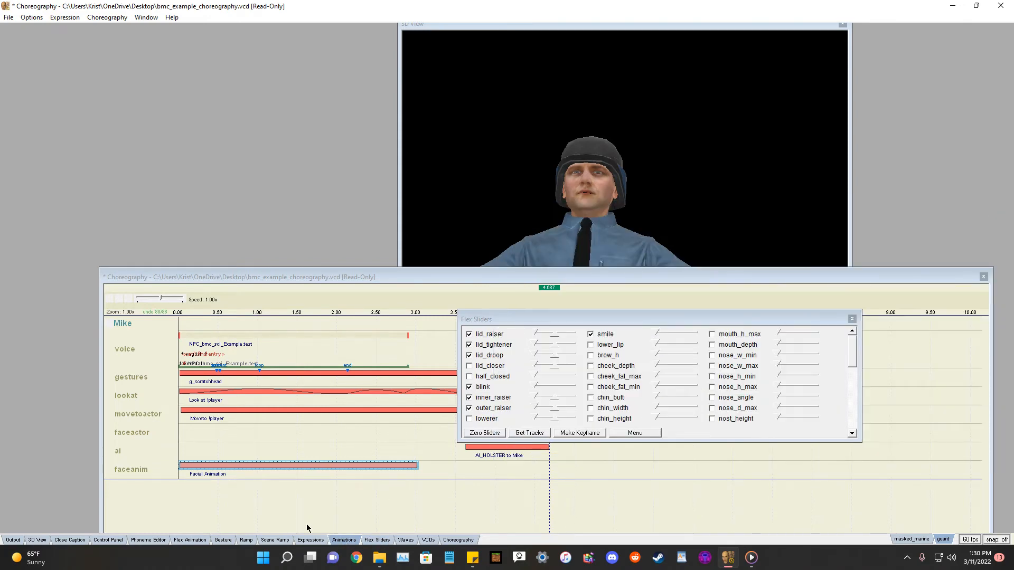
left_click(310, 540)
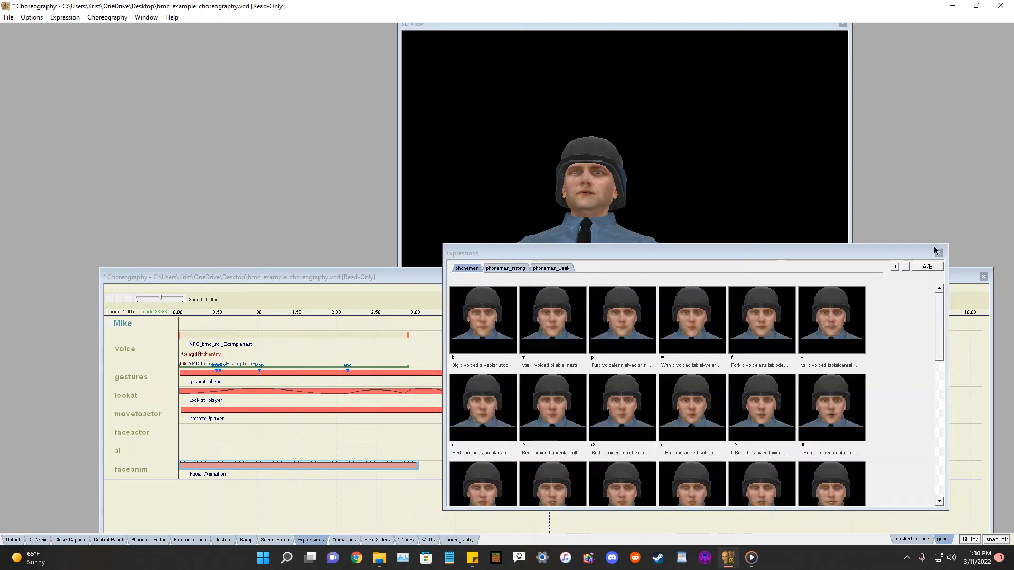
left_click(938, 252)
left_click(285, 541)
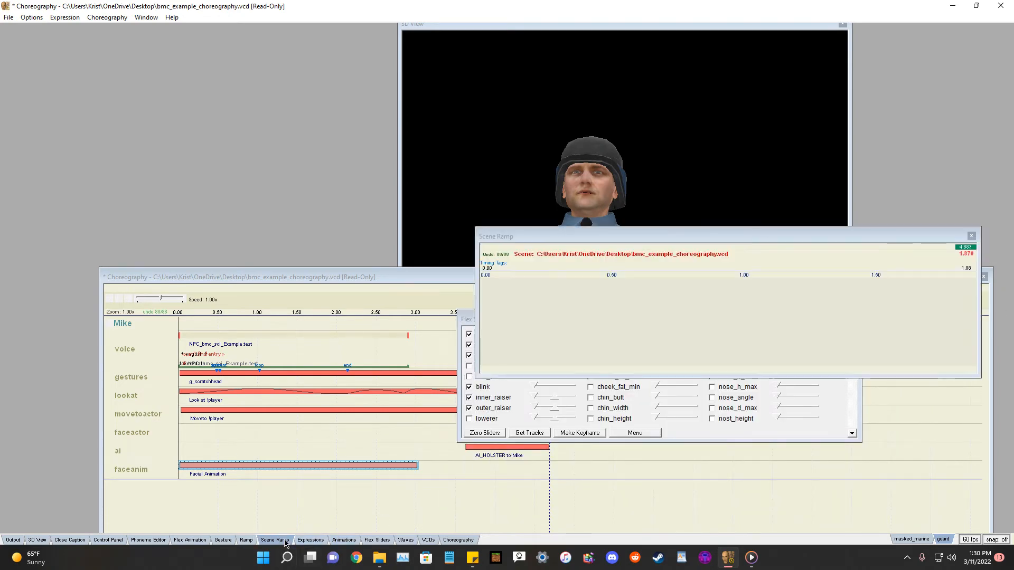
left_click(971, 236)
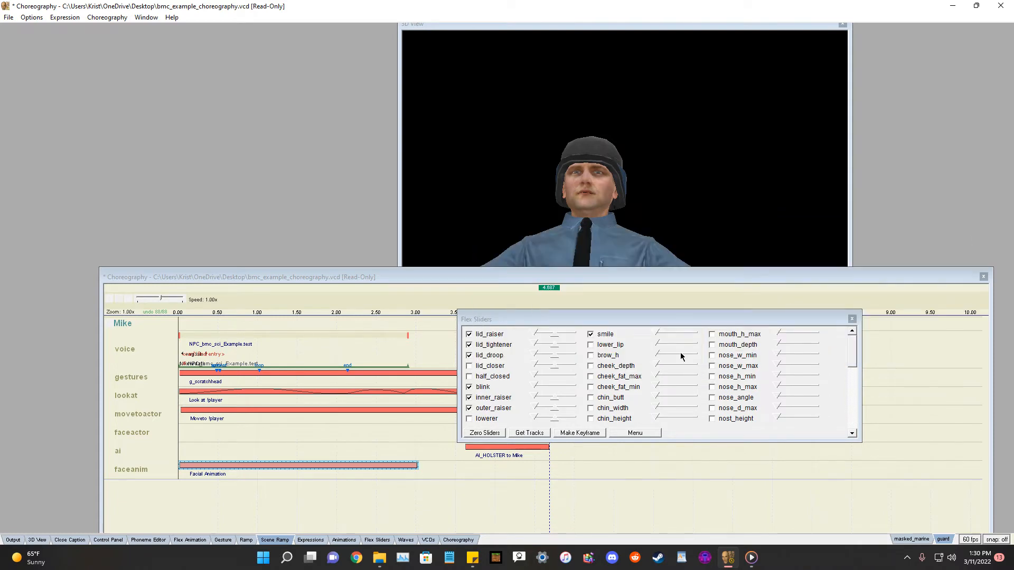
left_click(851, 319)
right_click(123, 323)
key("Escape")
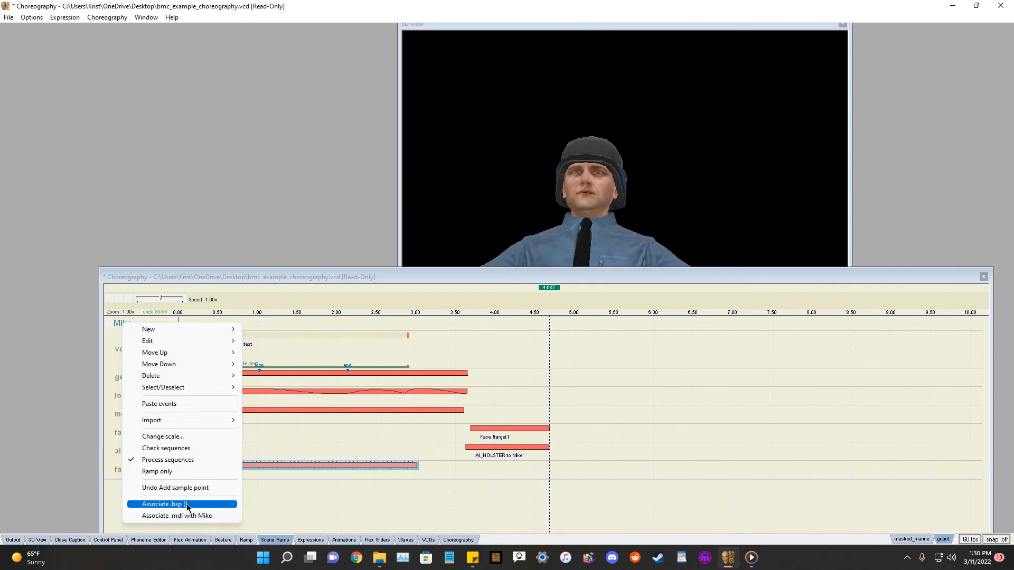
left_click(188, 504)
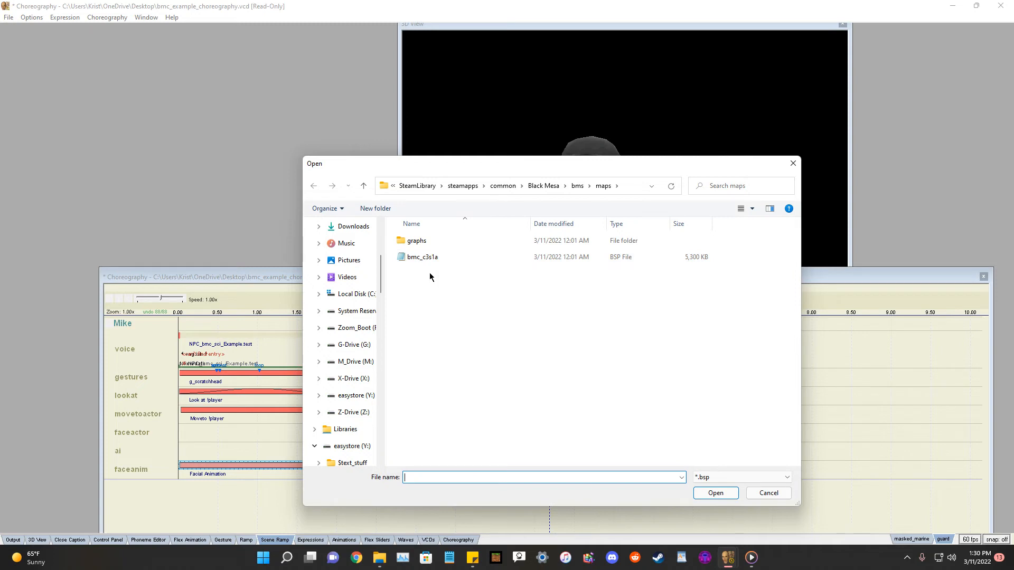
left_click(794, 166)
right_click(132, 326)
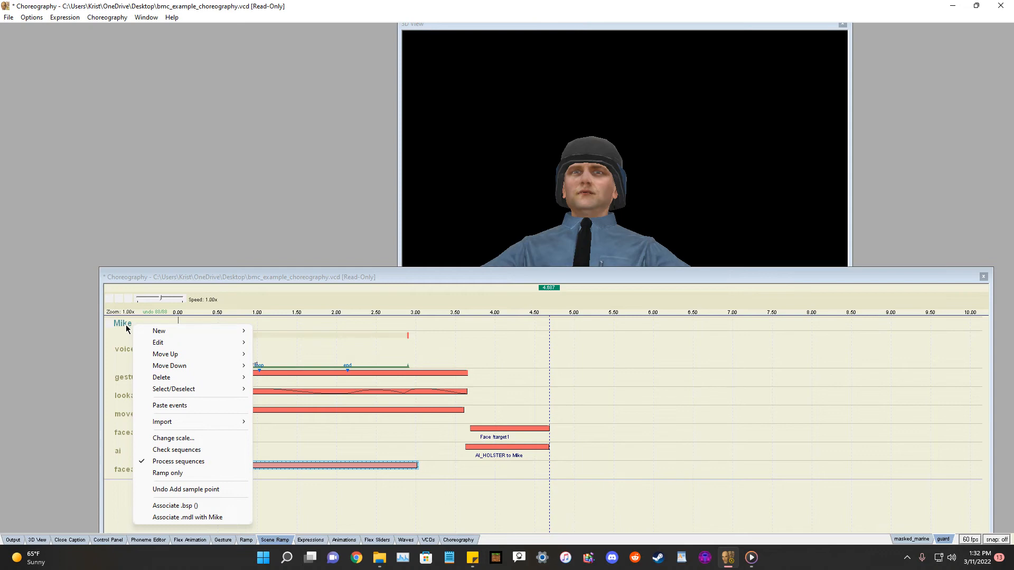
left_click(126, 326)
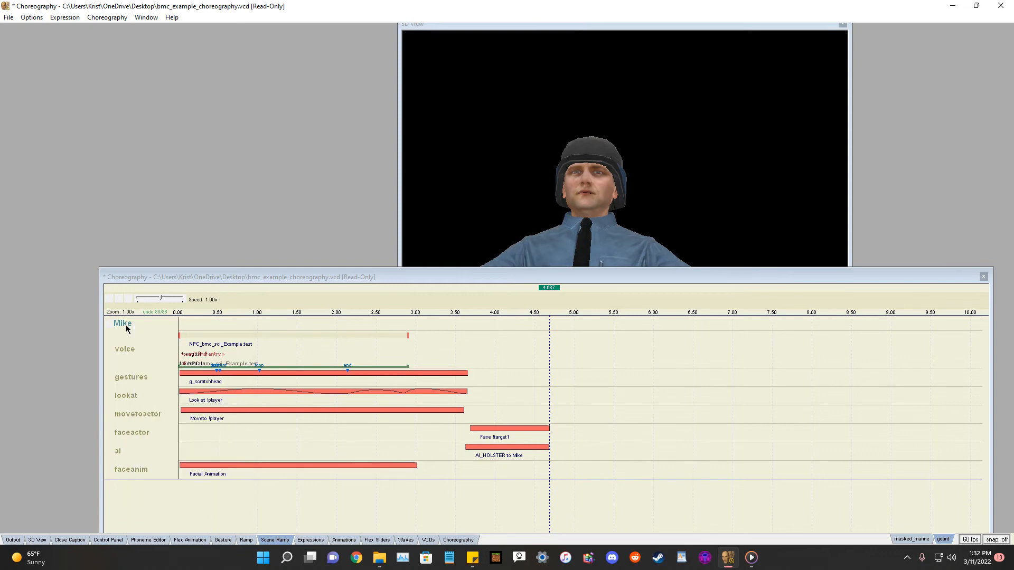
Load the humans\scientist.mdl model into the viewer.
left_click_drag(278, 276, 241, 260)
left_click_drag(437, 27, 169, 30)
left_click_drag(471, 262, 391, 317)
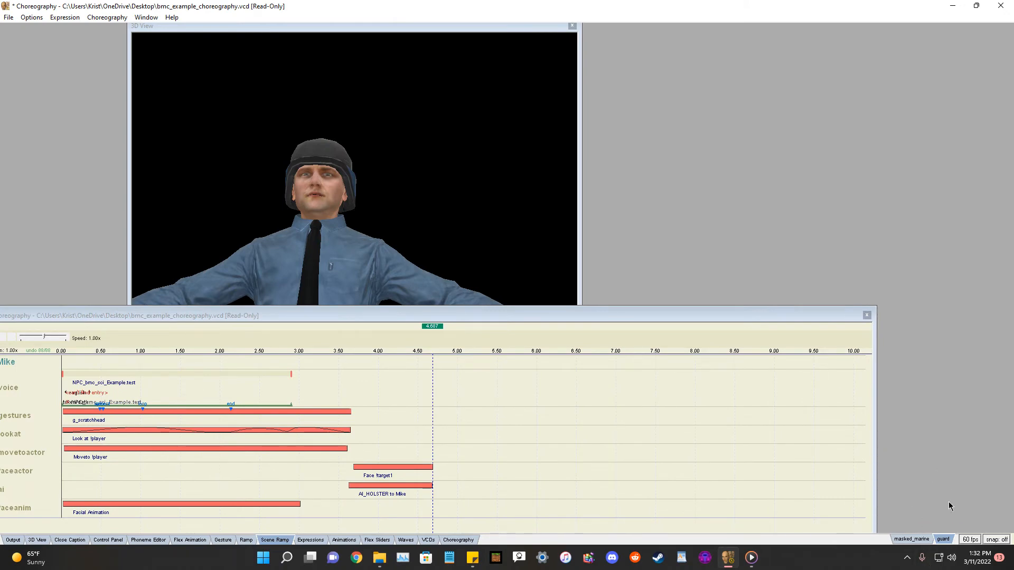
left_click(8, 17)
left_click(27, 34)
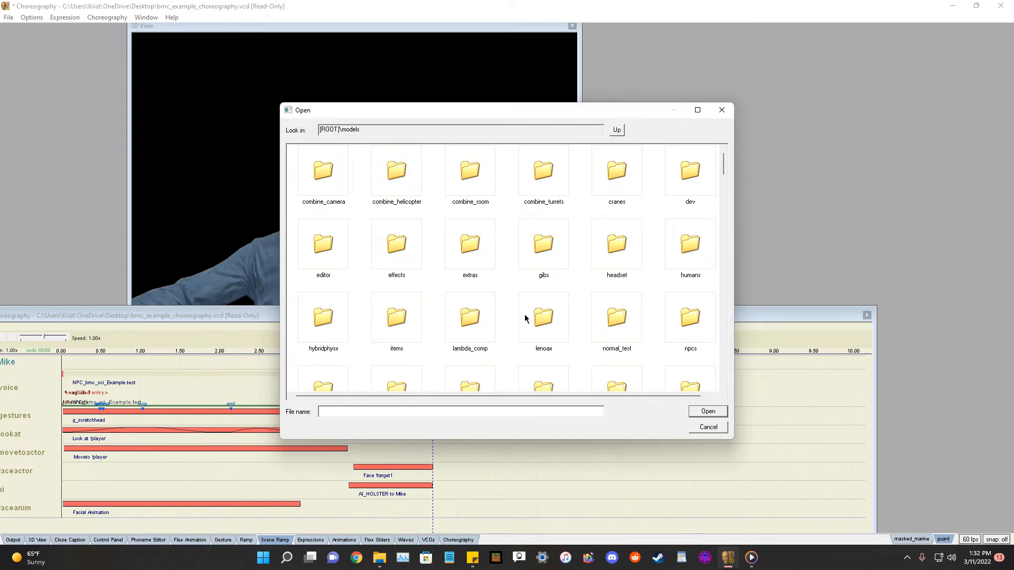
scroll(532, 305, "down", 5)
scroll(532, 305, "up", 5)
double_click(695, 253)
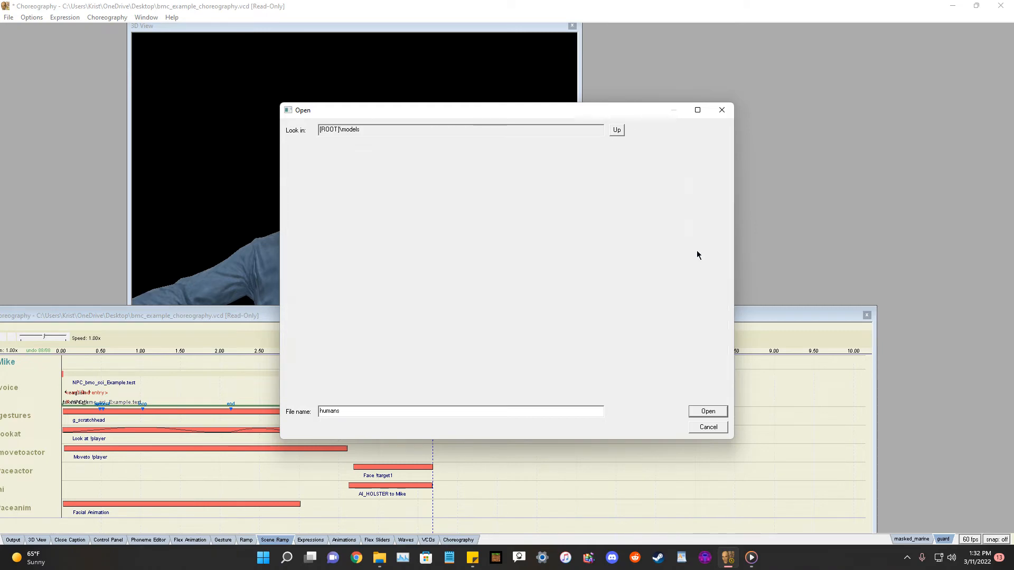
scroll(525, 253, "down", 5)
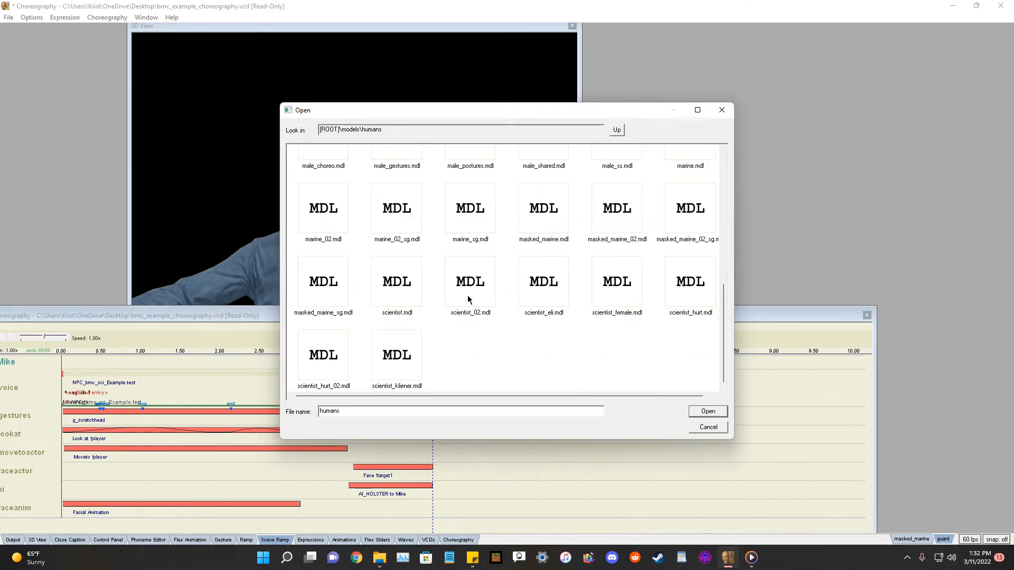
double_click(409, 287)
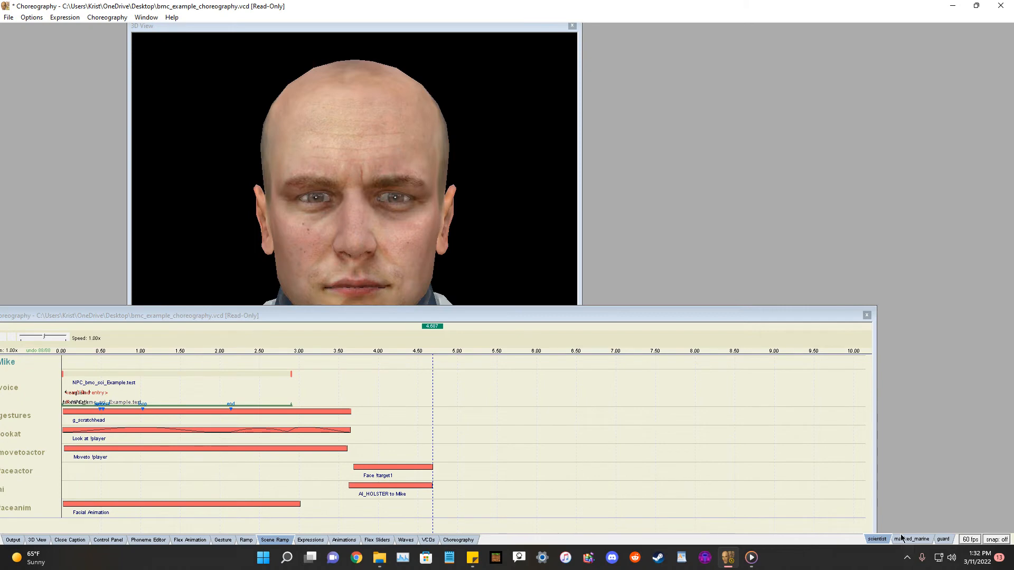
Show all loaded models together in the 3D View.
left_click_drag(518, 314, 592, 282)
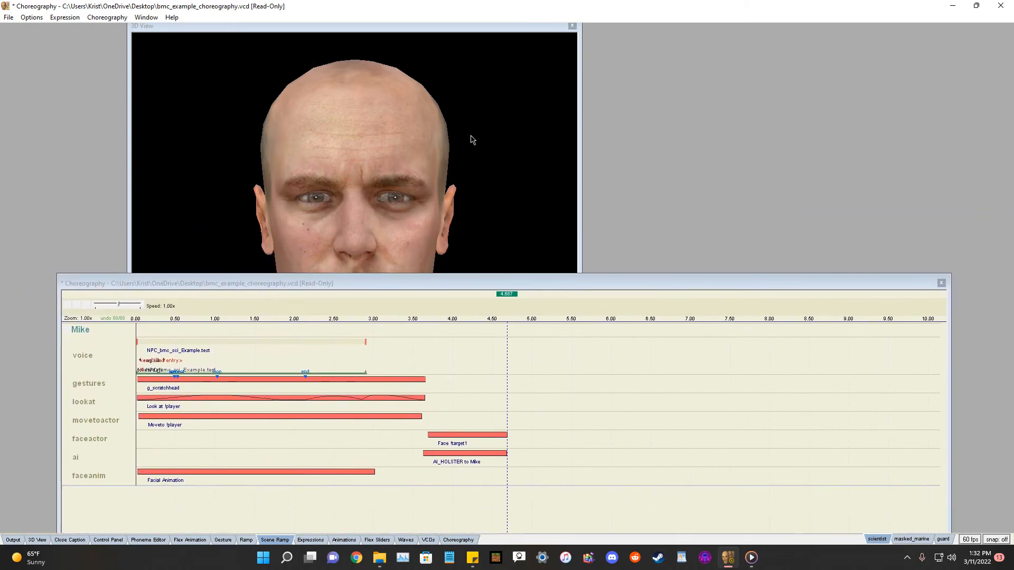
right_click_drag(467, 145, 393, 223)
right_click_drag(380, 97, 352, 197)
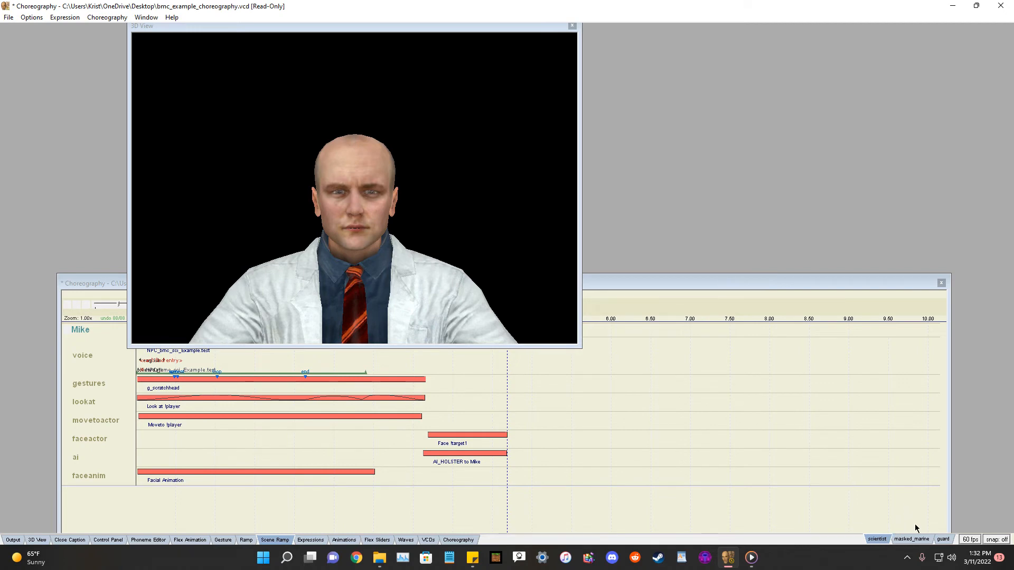
right_click(883, 540)
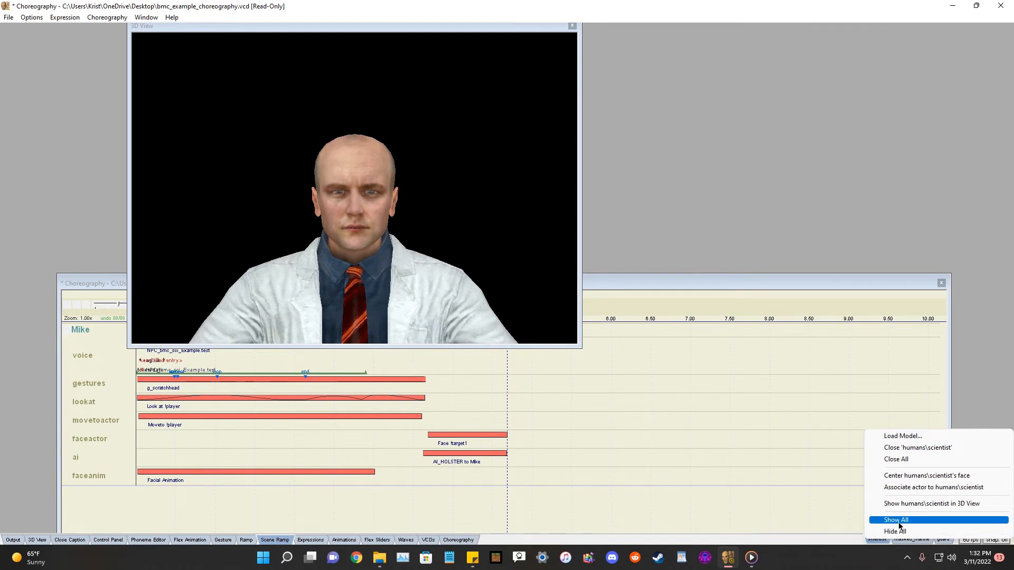
left_click(896, 520)
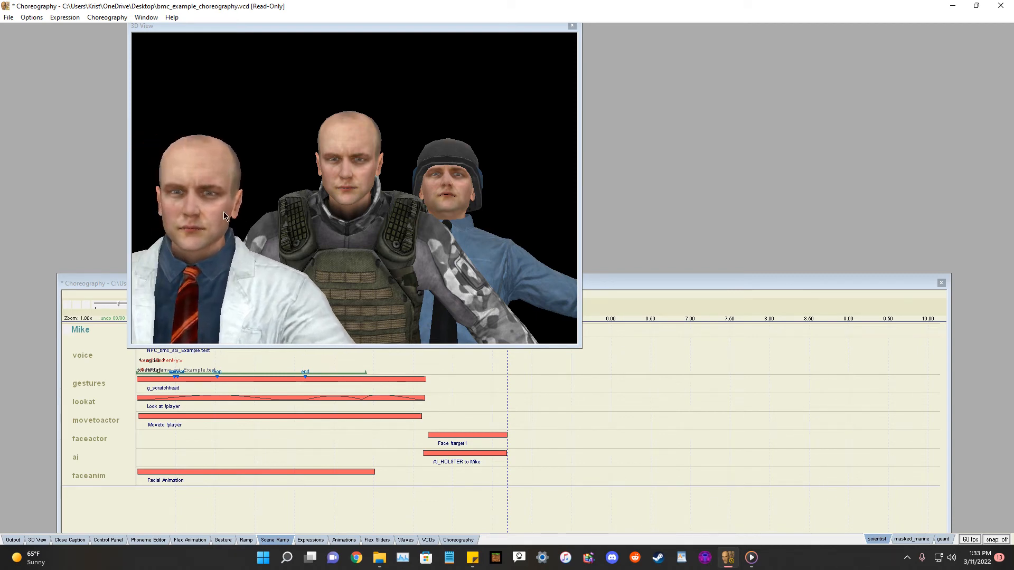
Select the masked_marine model and turn it to face forward in the 3D View.
left_click(919, 540)
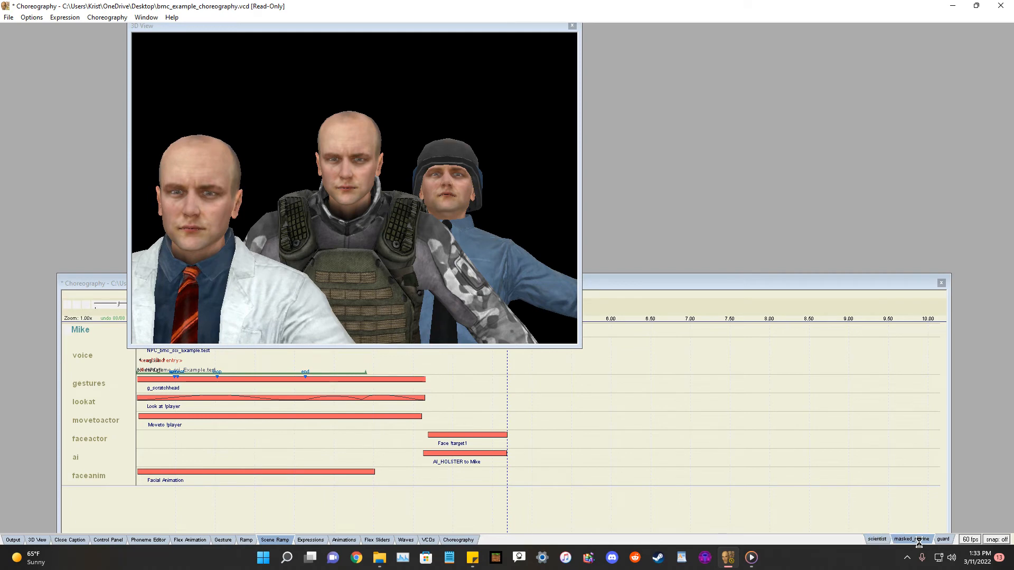
right_click_drag(376, 210, 365, 40)
mouse_move(359, 259)
left_mouse_down("shift")
mouse_move(361, 276)
mouse_move(361, 258)
mouse_move(348, 252)
mouse_move(348, 264)
left_mouse_up("shift")
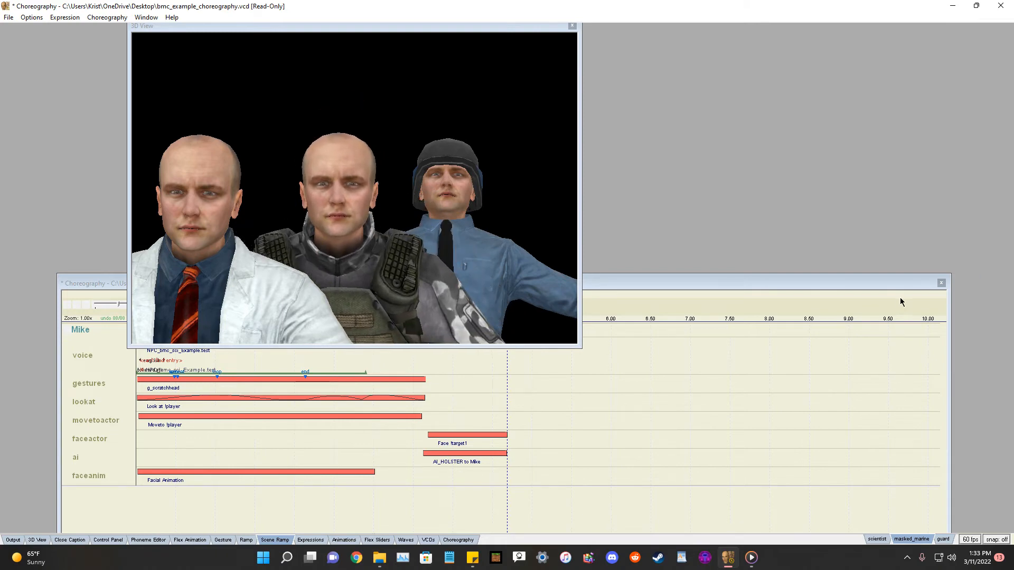
Select the guard model and turn it to face forward in the 3D View.
left_click(945, 539)
left_click_drag(455, 212, 465, 234)
left_click_drag(454, 191, 430, 187, "shift")
right_click_drag(476, 233, 498, 129)
right_click_drag(511, 213, 515, 283)
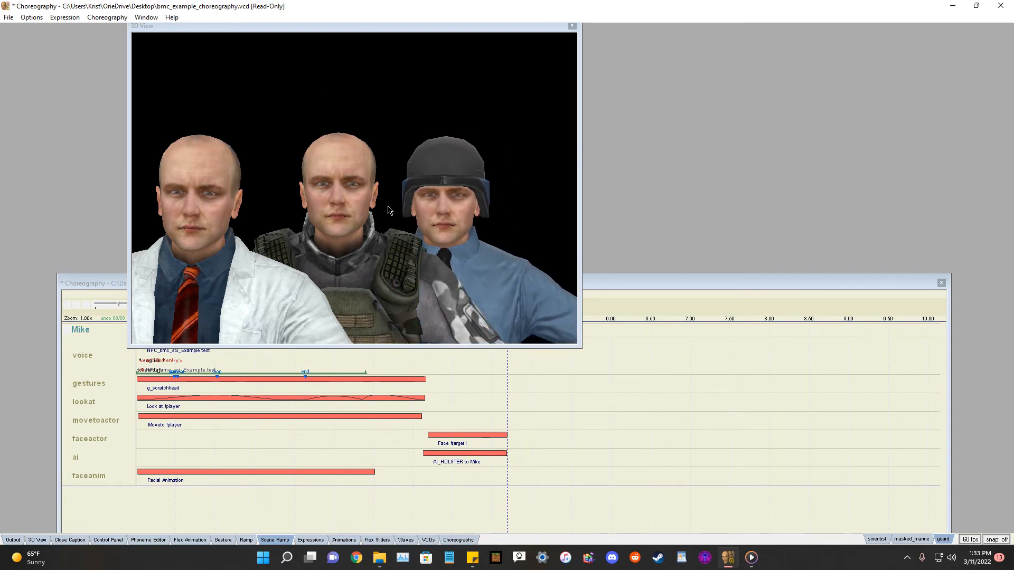
Set the guard model's skin to Skin 5 in the Control Panel's body settings, then close the panel.
left_click(107, 540)
left_click_drag(624, 406, 601, 336)
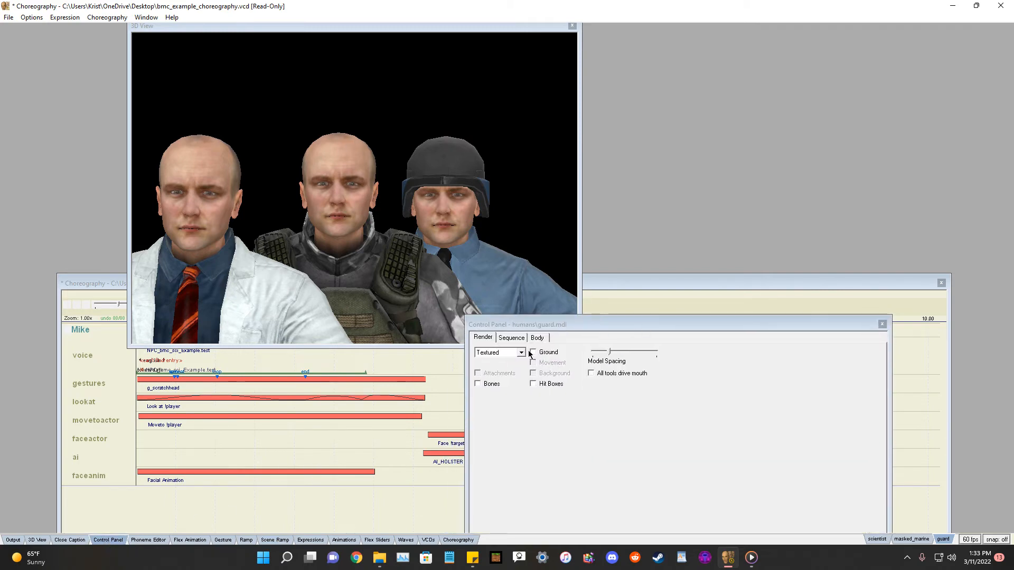
left_click(512, 338)
left_click(536, 338)
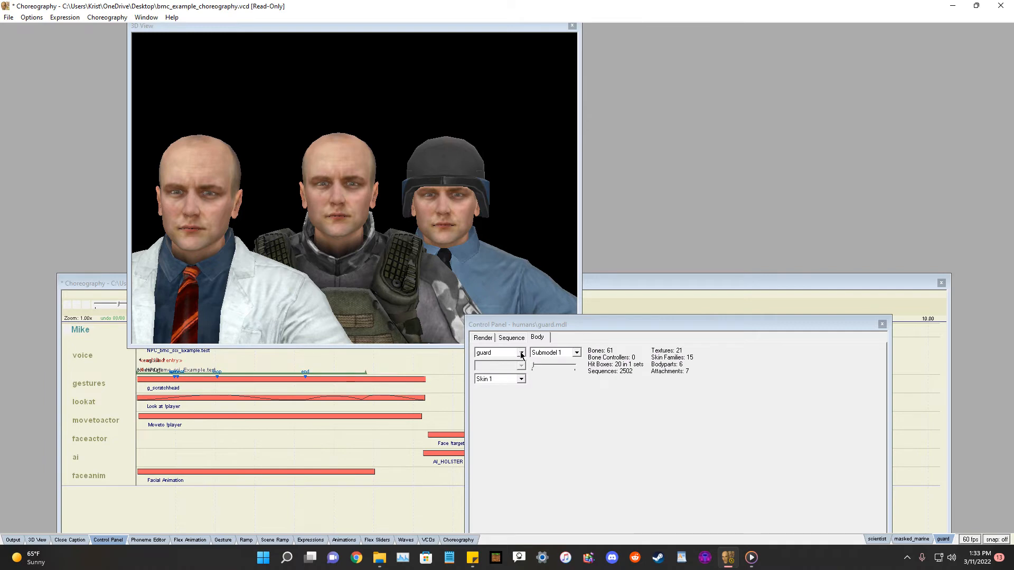
left_click(521, 378)
left_click(496, 415)
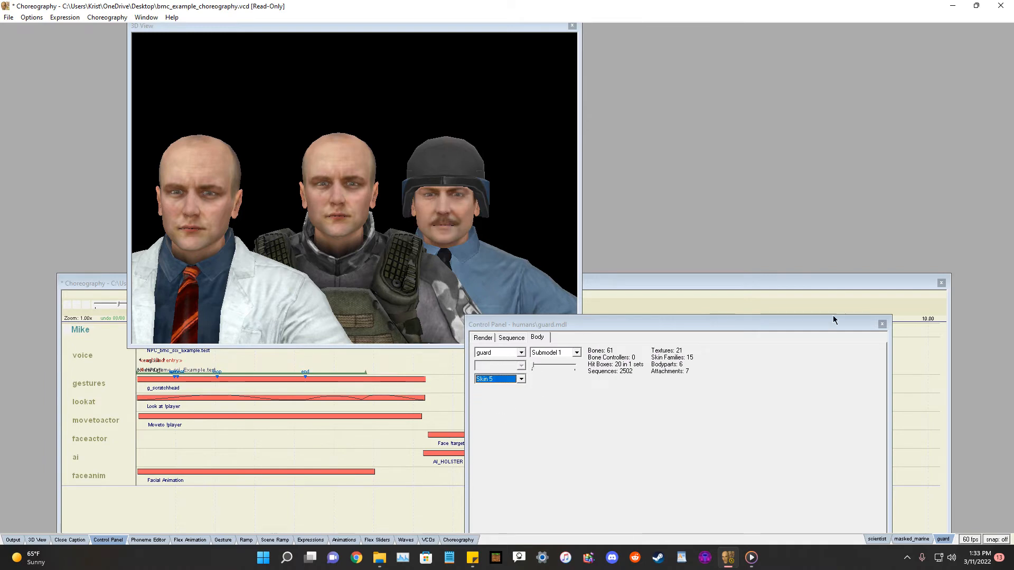
left_click(881, 323)
Set the masked_marine model's skin to Skin 8 in the Control Panel's body settings, then close the panel.
left_click(912, 539)
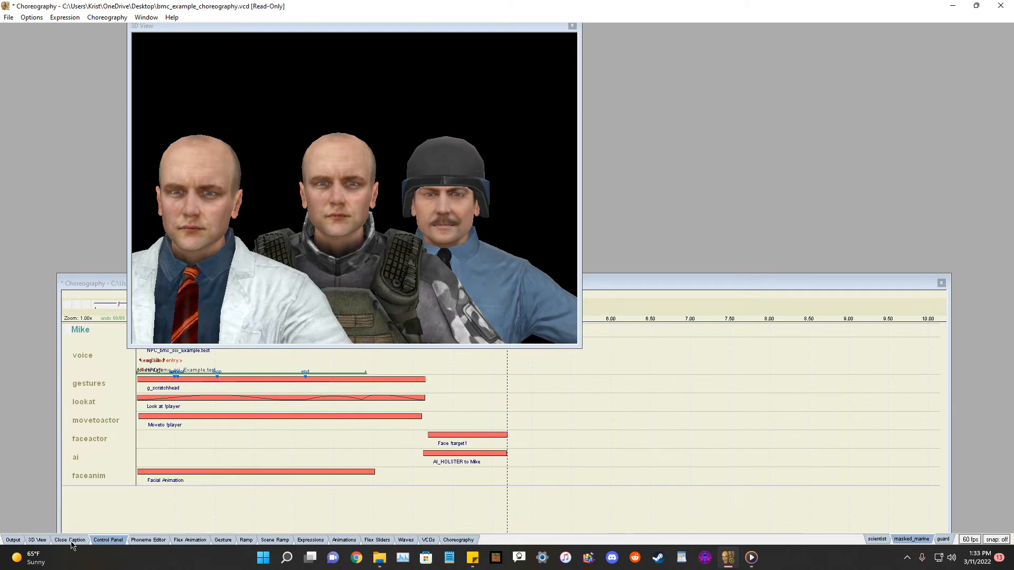
left_click(108, 545)
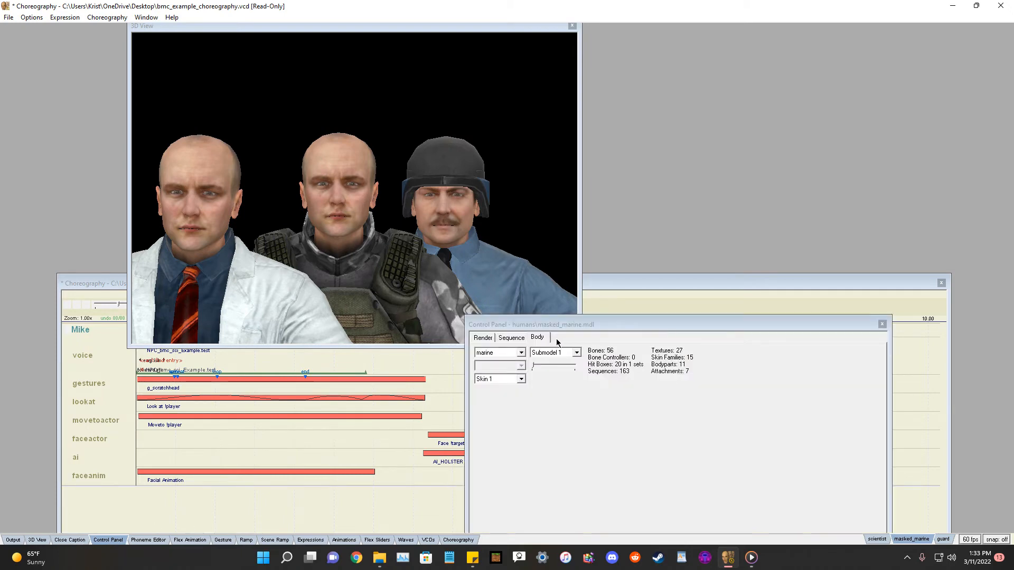
left_click(522, 339)
left_click(493, 339)
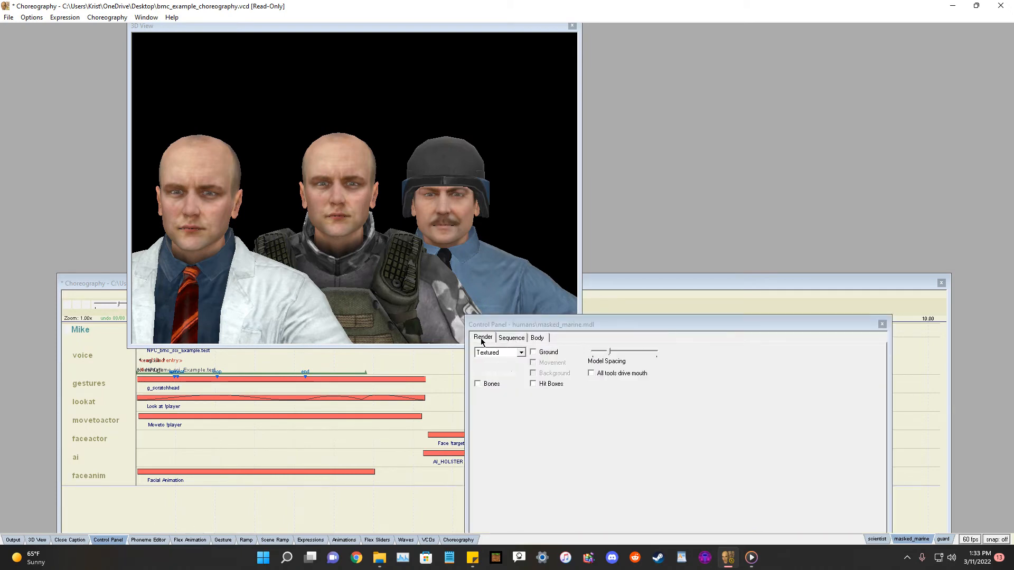
left_click(537, 338)
left_click(518, 379)
left_click(501, 439)
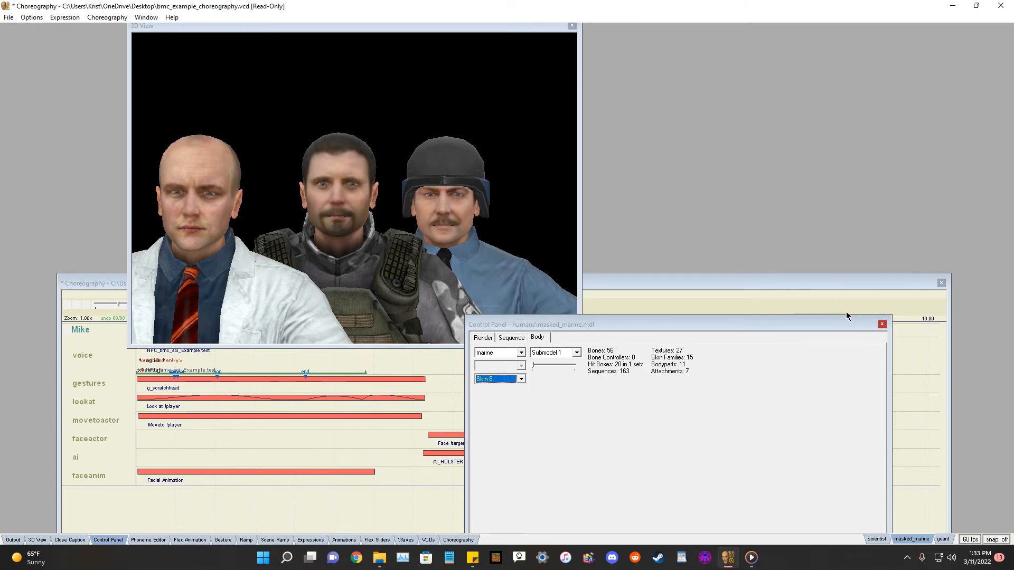
left_click(882, 325)
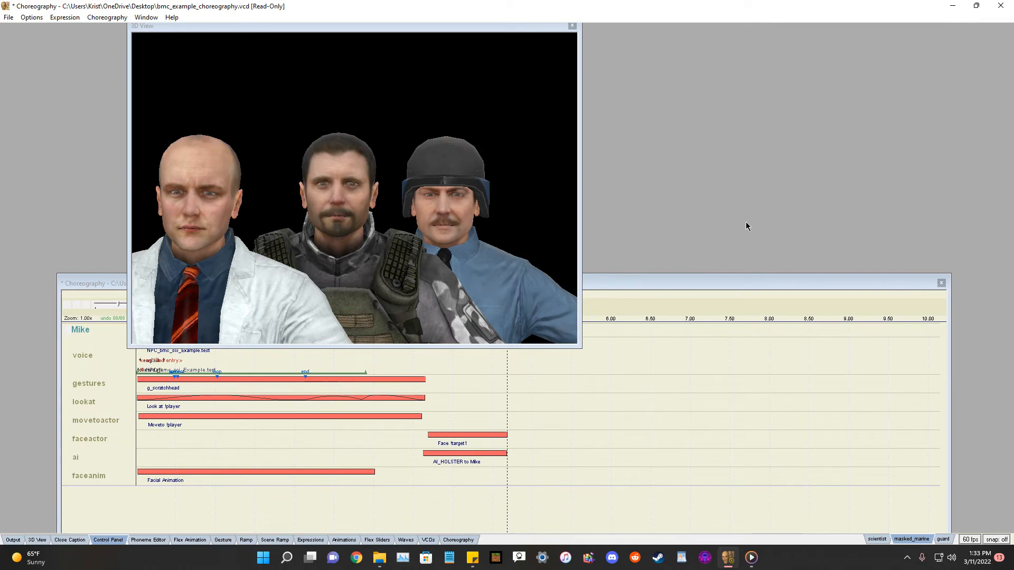
Move the Choreography window and replay the scene to watch the models.
left_click_drag(729, 288, 828, 346)
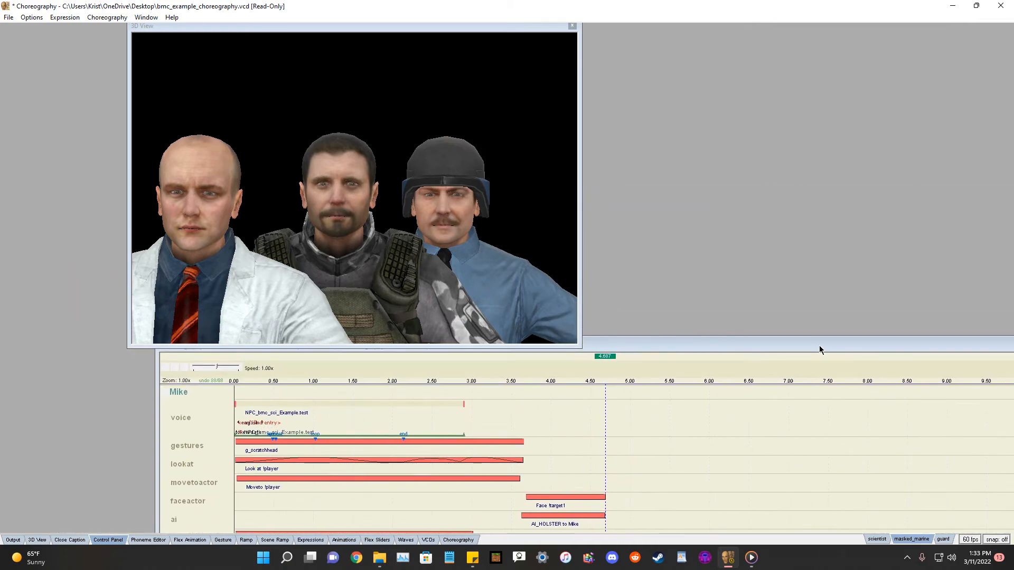
left_click(164, 370)
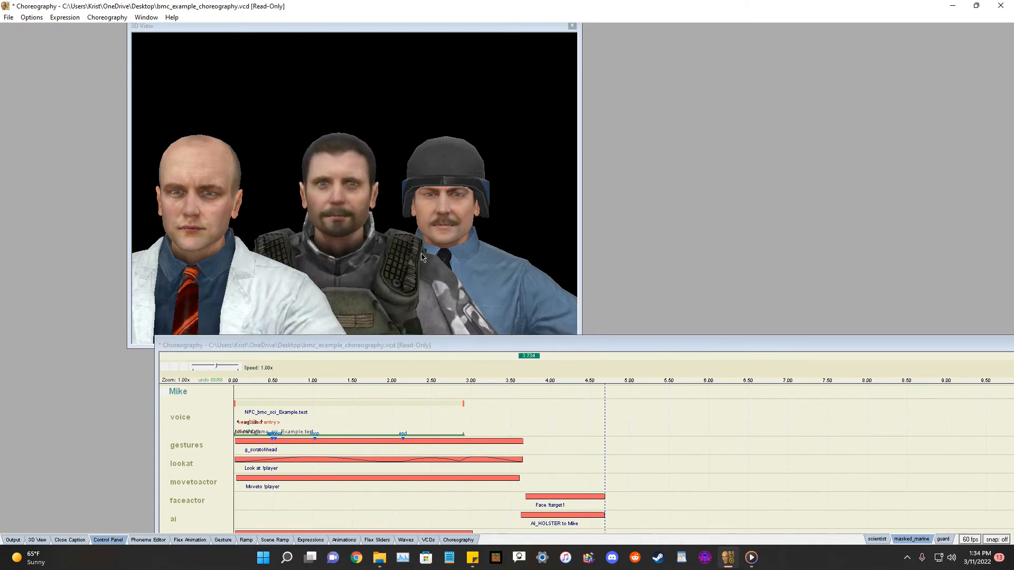
left_click_drag(654, 346, 662, 294)
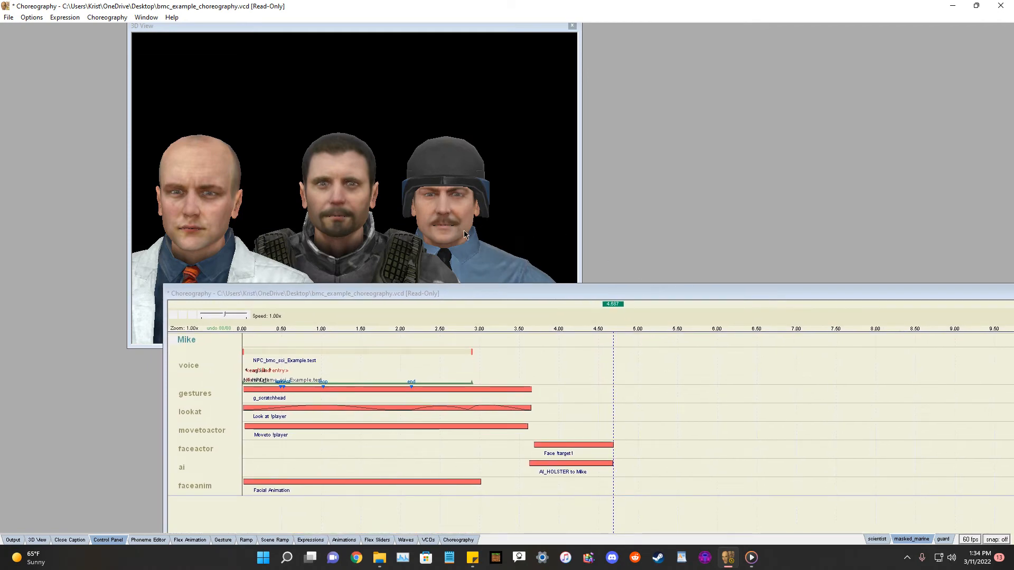
left_click_drag(722, 296, 906, 269)
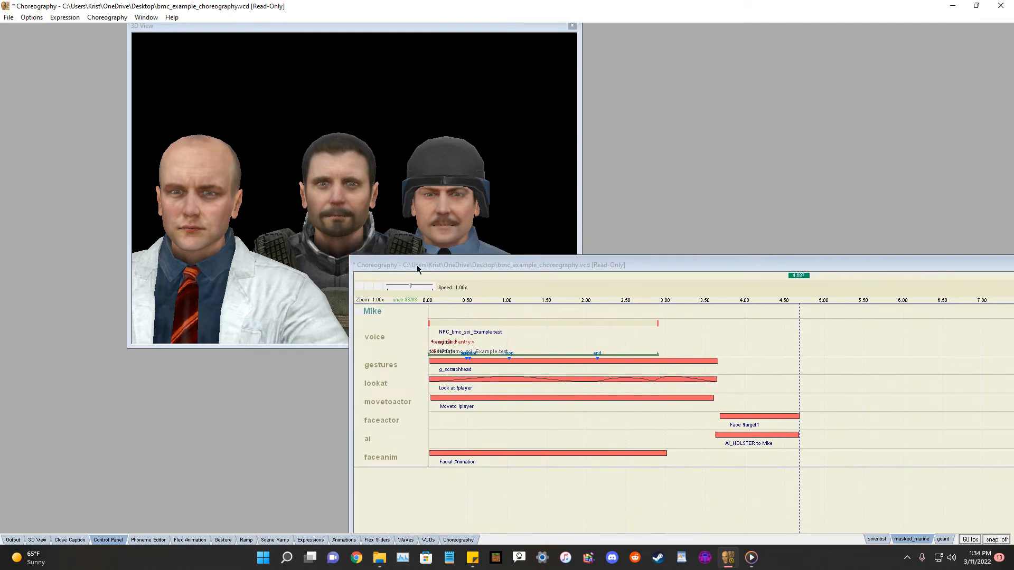
left_click_drag(417, 268, 463, 269)
Associate the actor Mike with the humans\guard model.
right_click(417, 315)
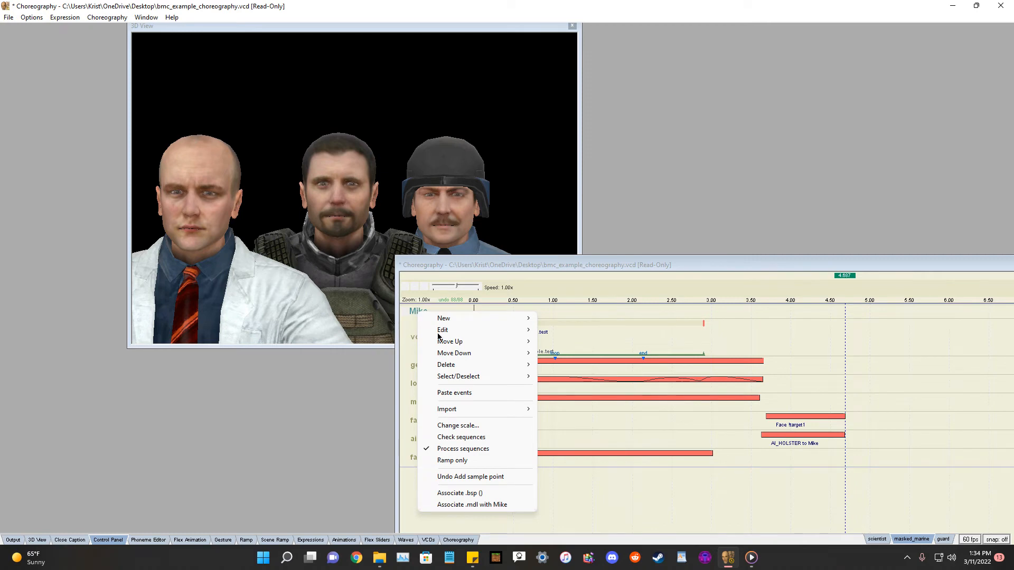
left_click(474, 504)
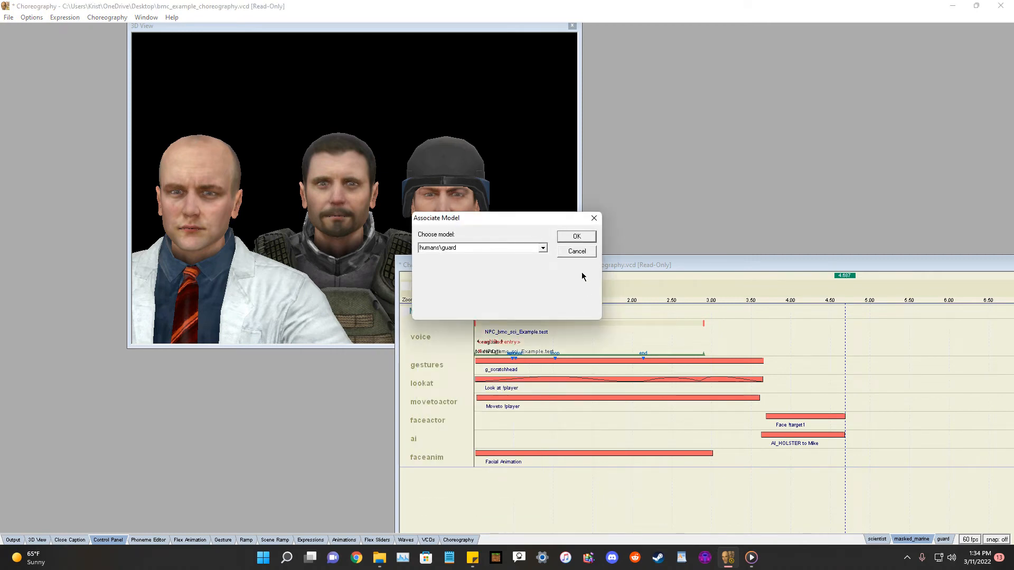
left_click_drag(537, 220, 584, 275)
left_click(589, 303)
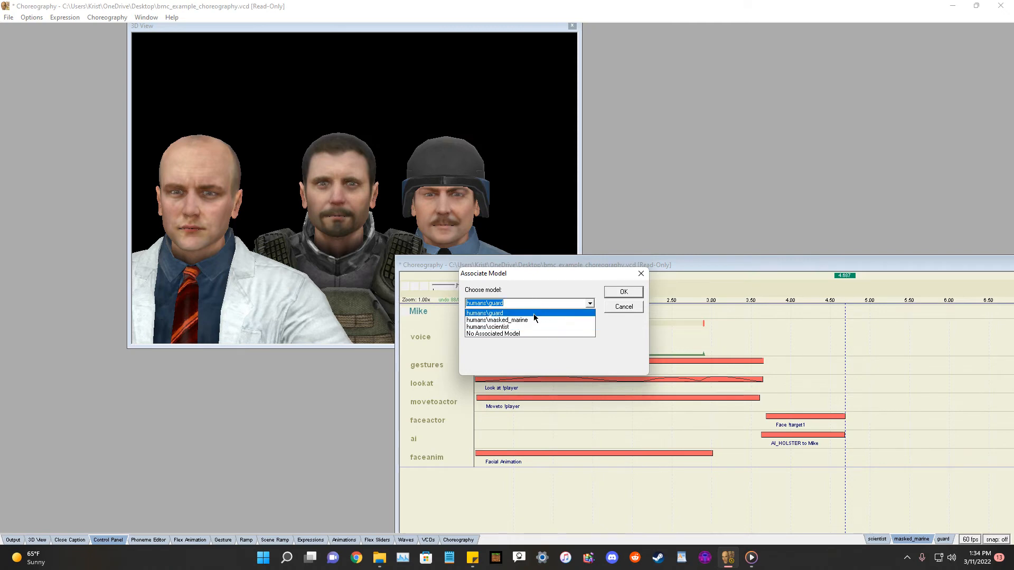
left_click(533, 313)
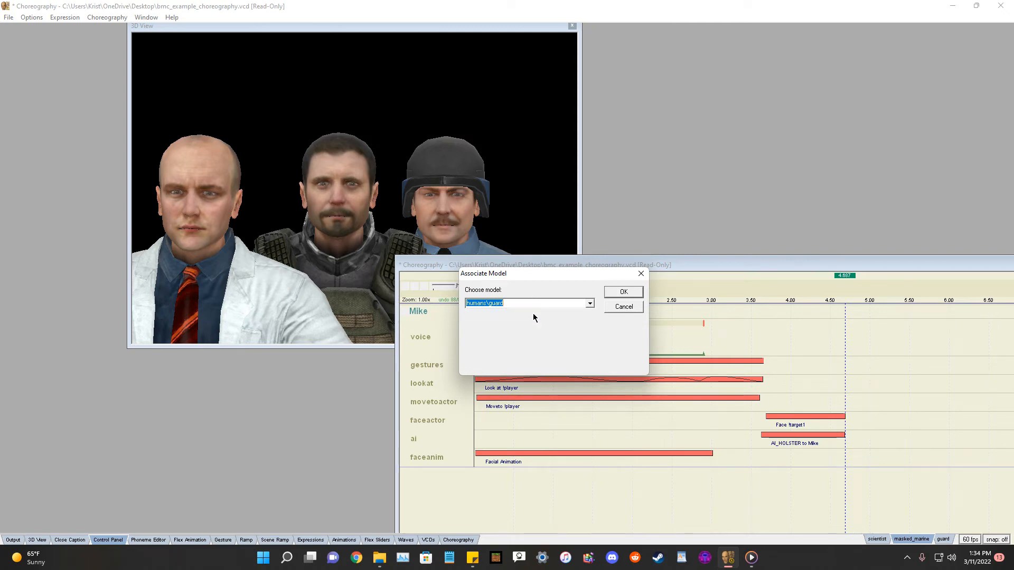
left_click(623, 292)
left_click_drag(624, 265, 636, 277)
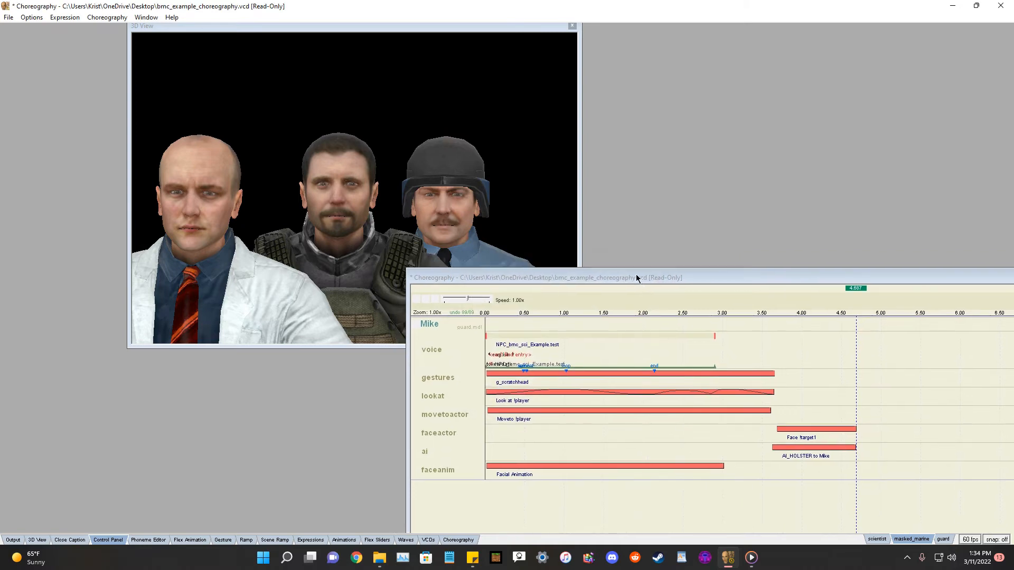
Replay the scene with the guard model and reposition the Choreography window.
left_click(418, 300)
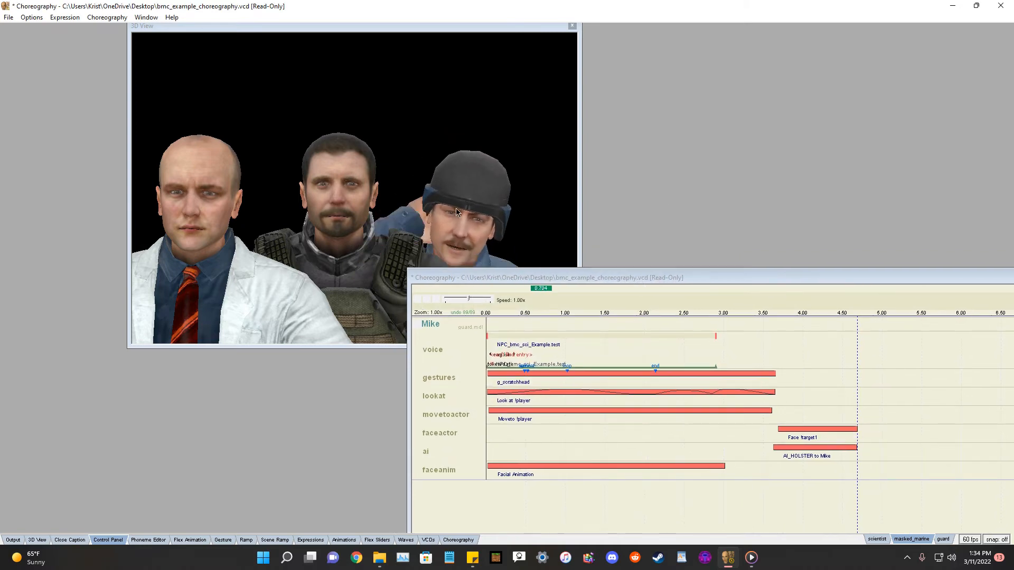
left_click_drag(561, 278, 577, 318)
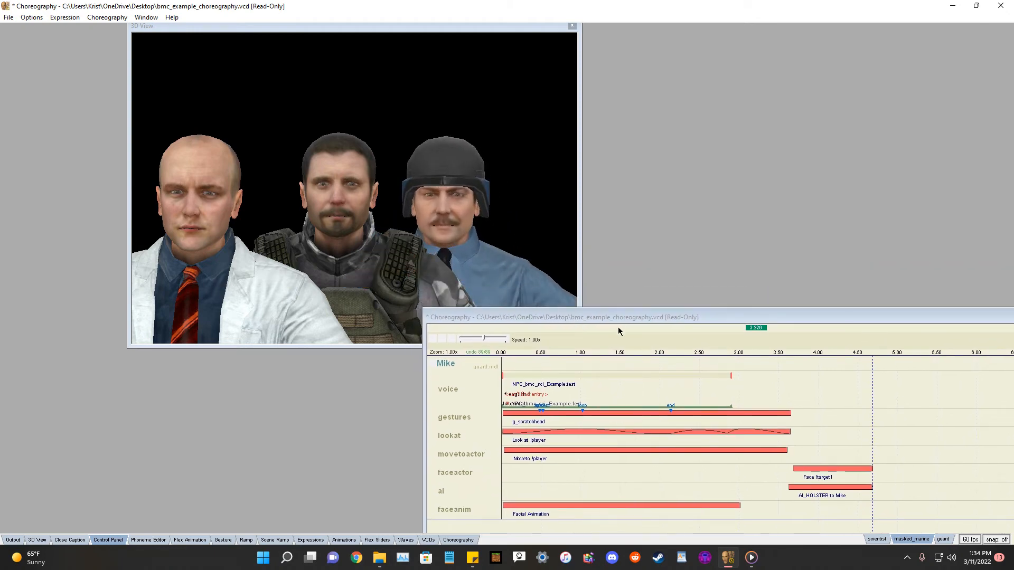
left_click_drag(613, 315, 770, 212)
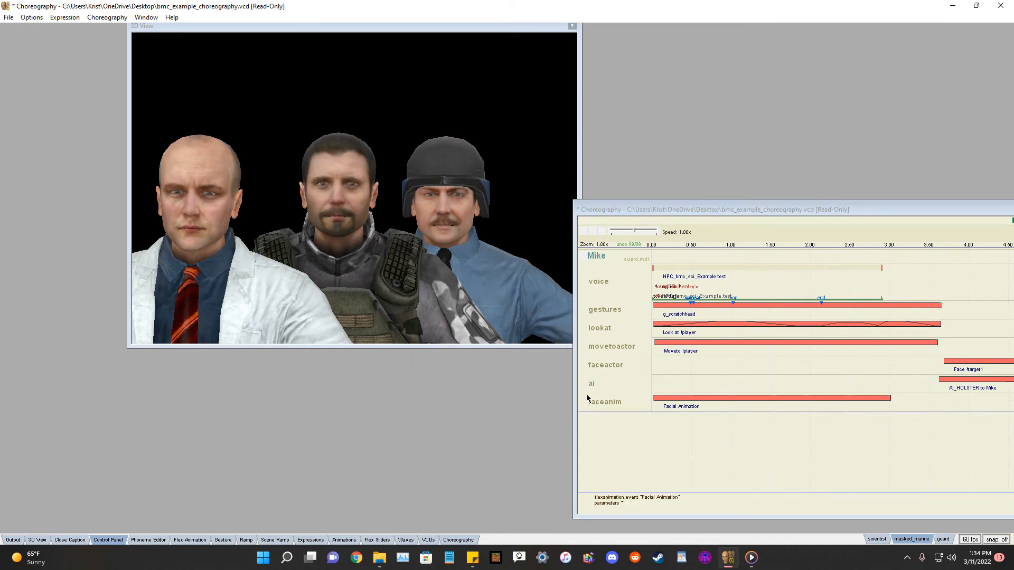
Create a new actor named BOB in the scene.
right_click(599, 258)
mouse_move(629, 263)
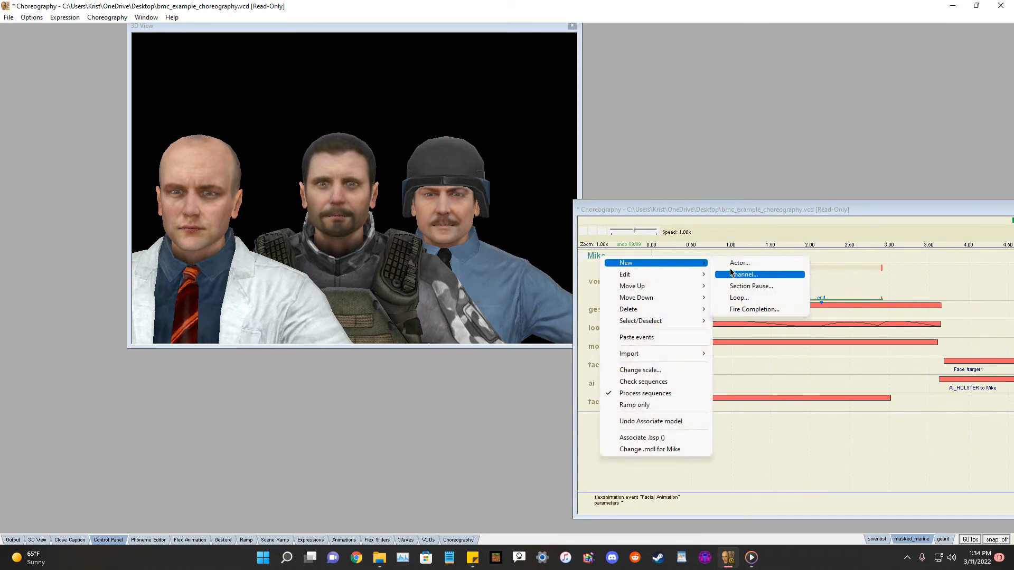
left_click(739, 263)
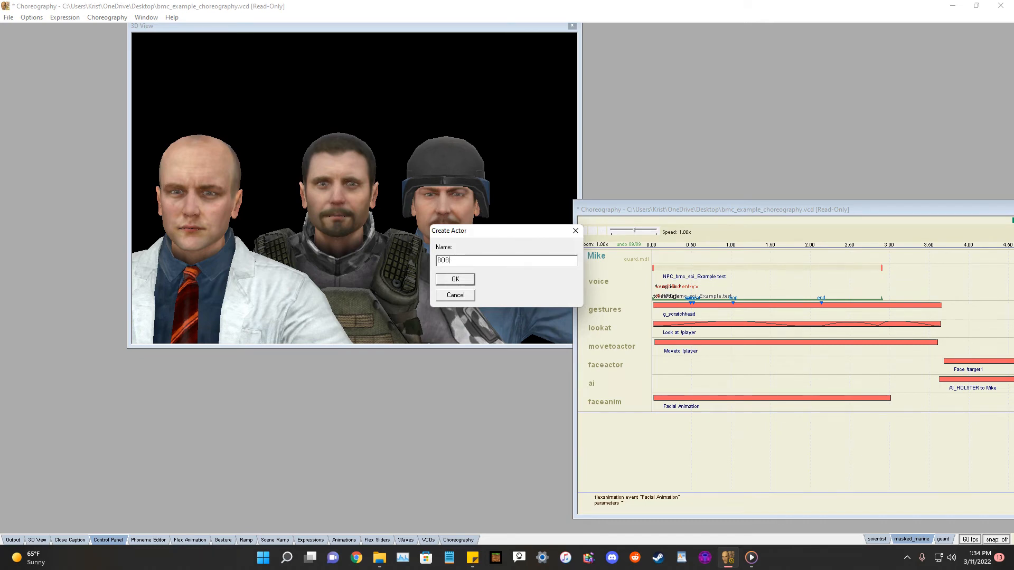
left_click(454, 281)
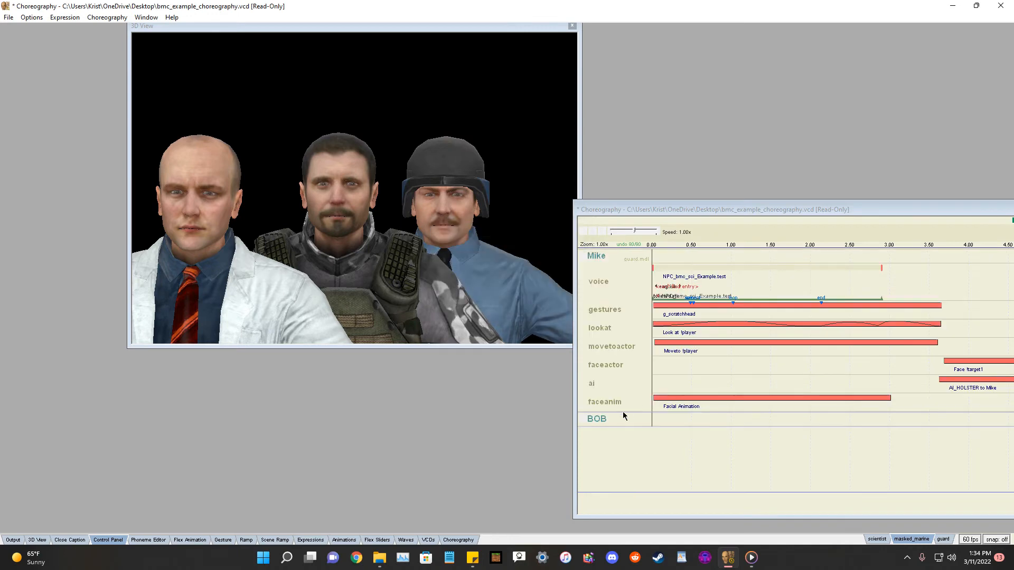
Associate the actor BOB with the humans\masked_marine model.
right_click(607, 420)
key("Escape")
left_click_drag(665, 207, 574, 173)
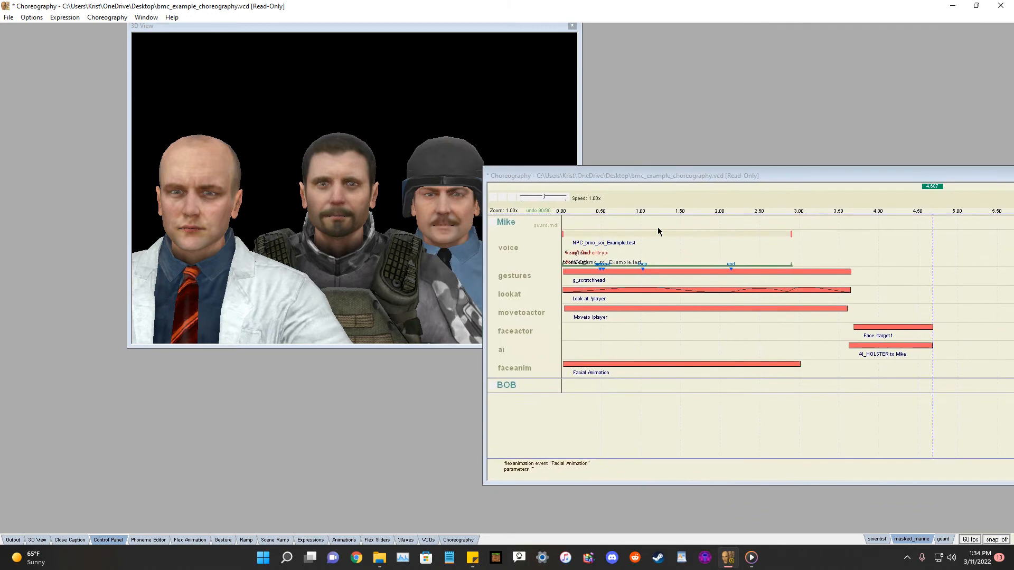
right_click(511, 387)
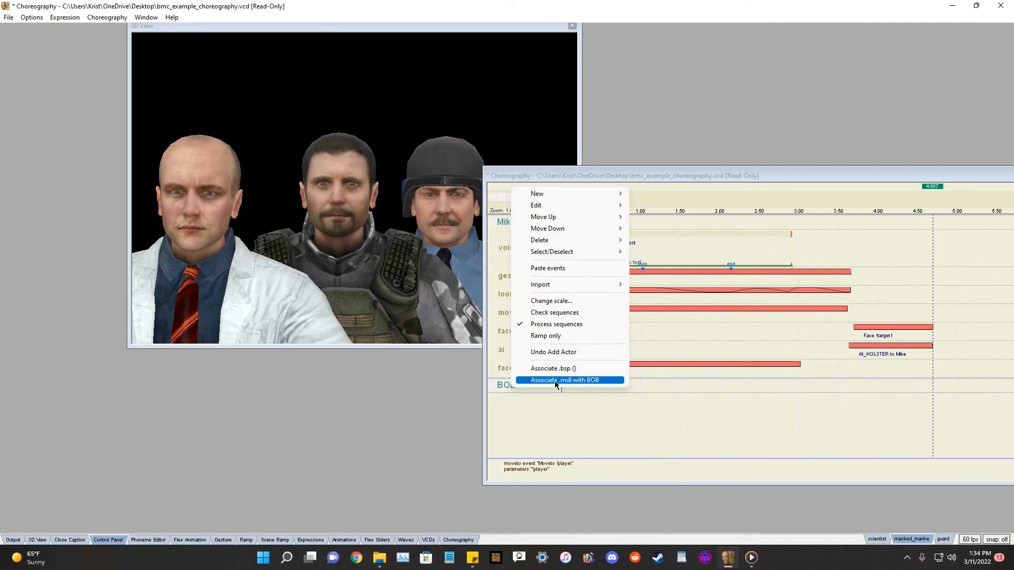
left_click(556, 381)
left_click(542, 248)
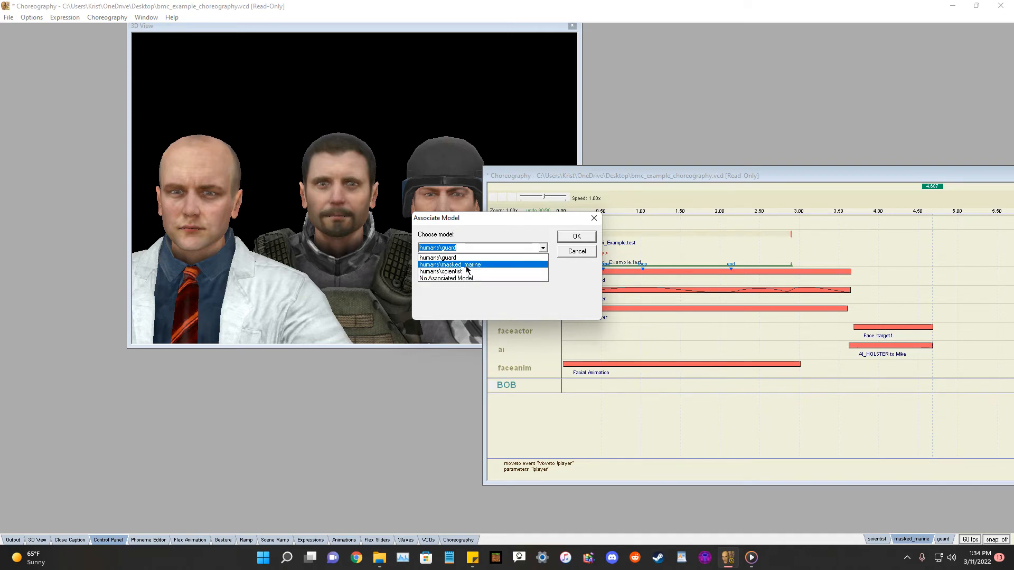
left_click(467, 269)
left_click(576, 235)
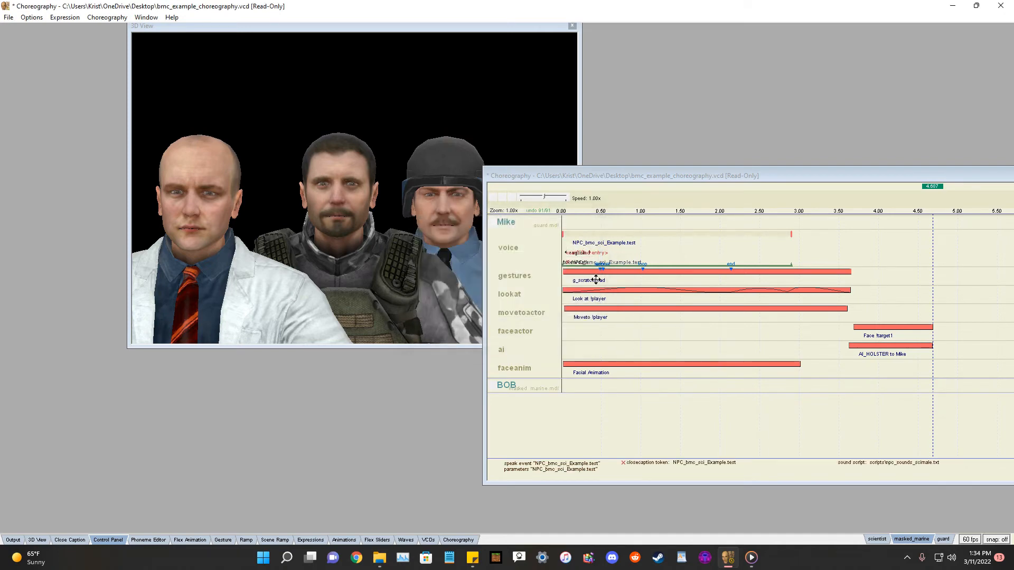
Create a new actor named POOP in the scene.
right_click(510, 406)
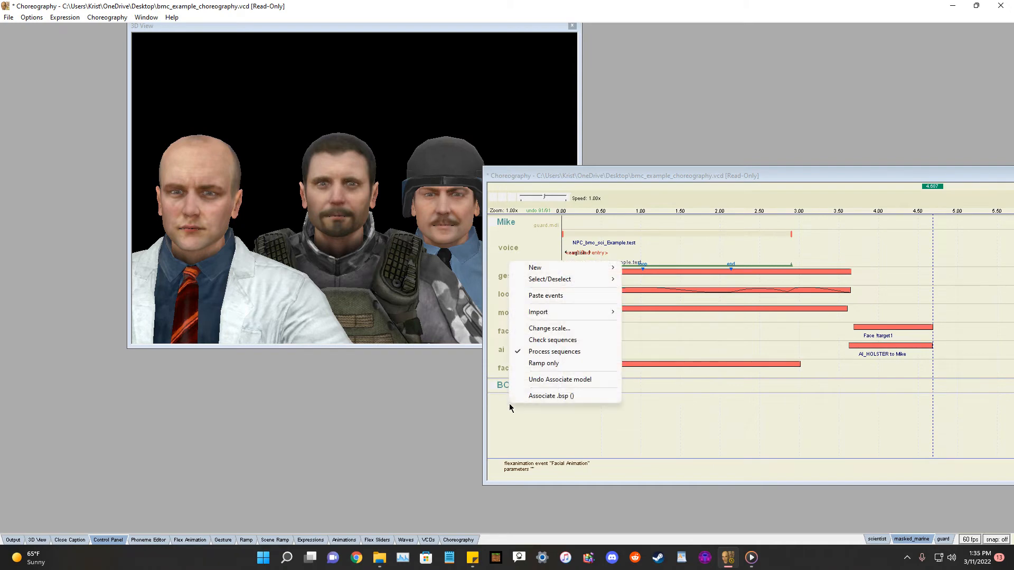
mouse_move(534, 268)
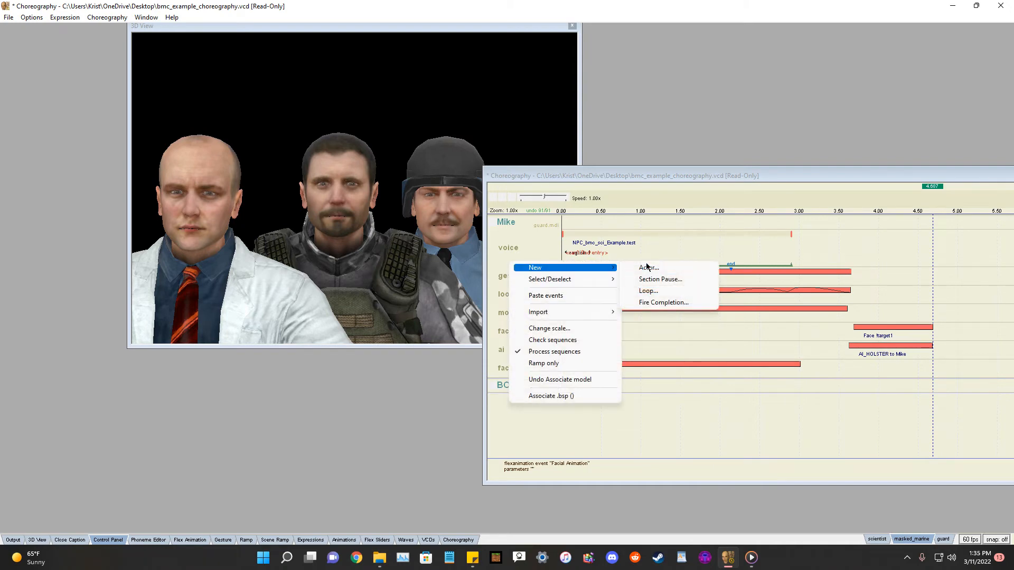
left_click(678, 268)
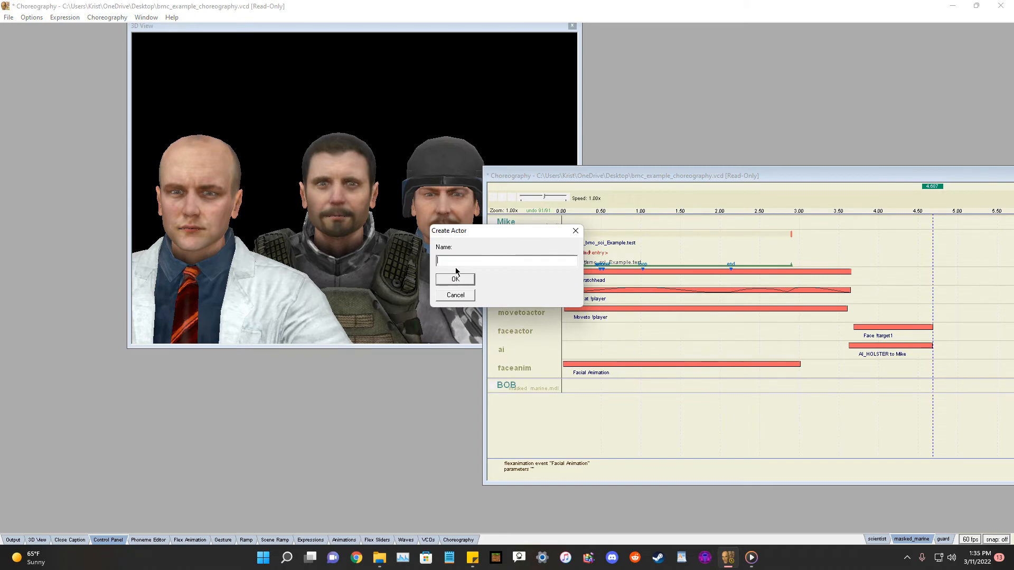
type("POOP")
left_click(462, 278)
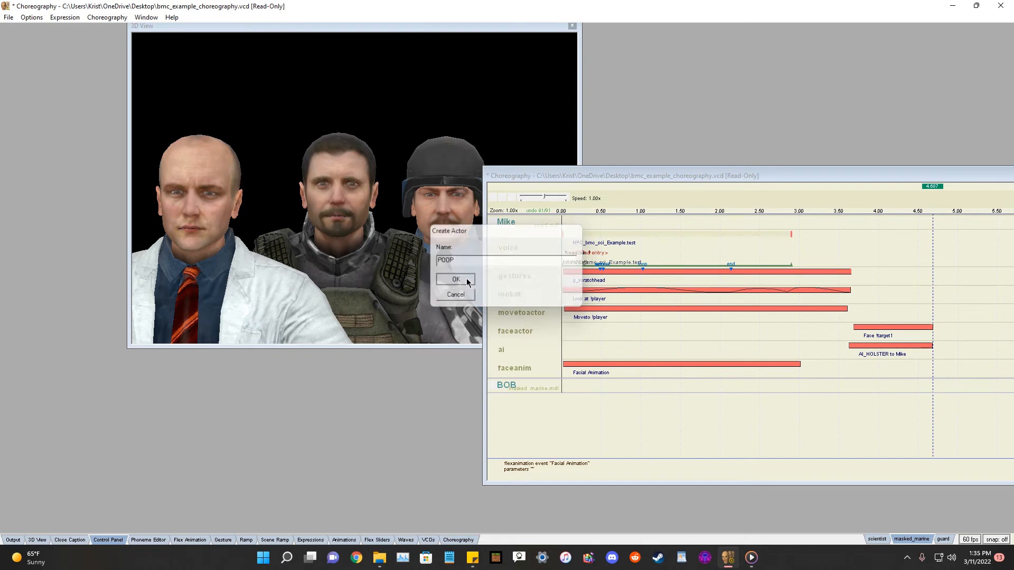
Associate the actor POOP with the humans\scientist model.
right_click(522, 401)
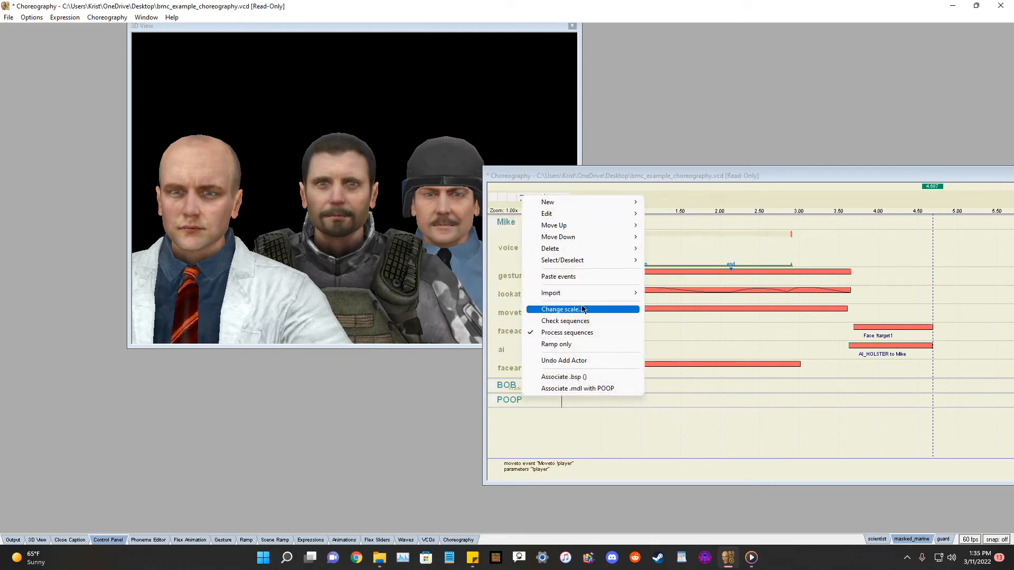
left_click(589, 390)
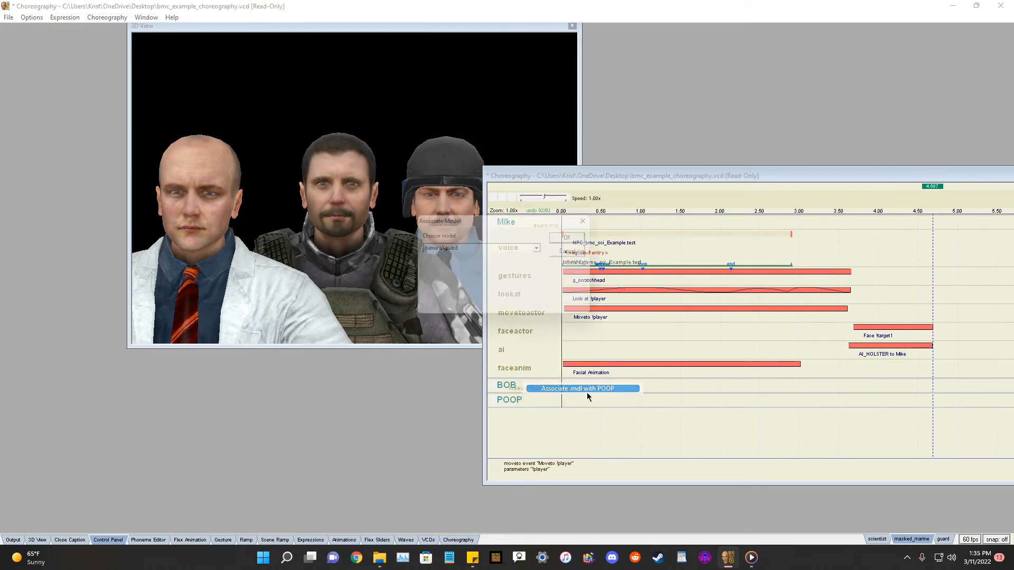
left_click(542, 248)
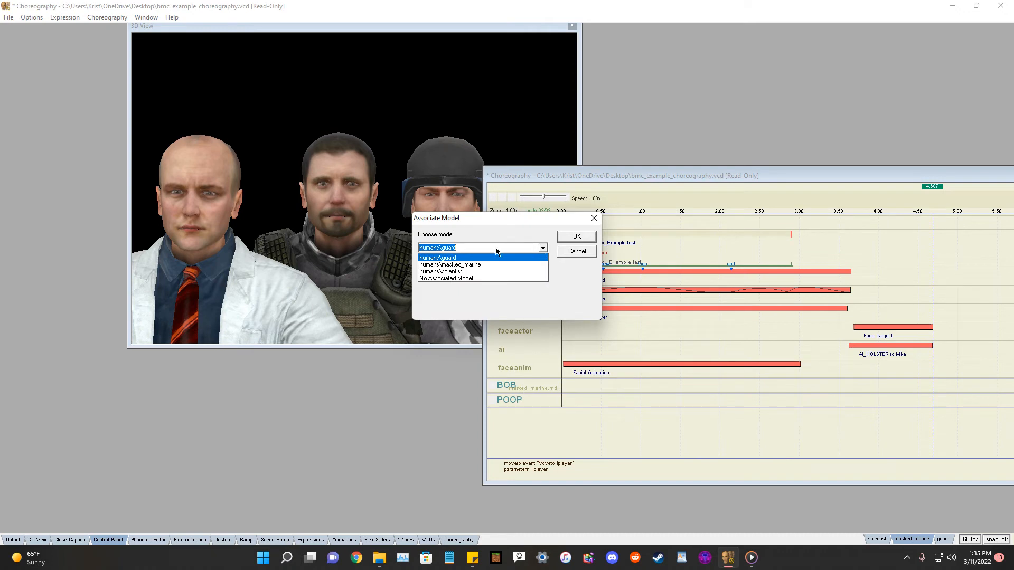
left_click(469, 272)
left_click(577, 236)
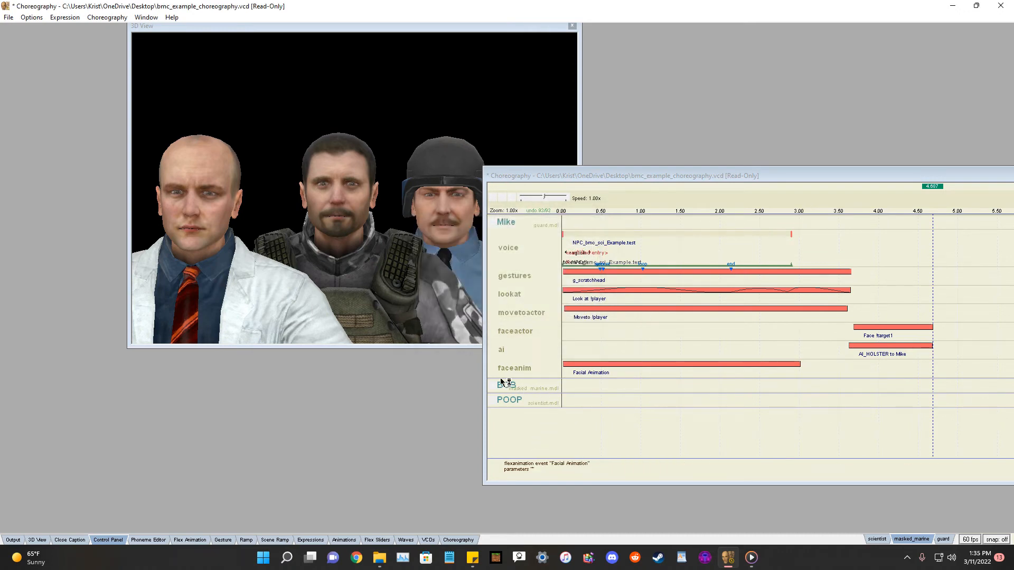
Add a new channel named lookat to the actor BOB.
left_click_drag(579, 174, 559, 185)
right_click(483, 398)
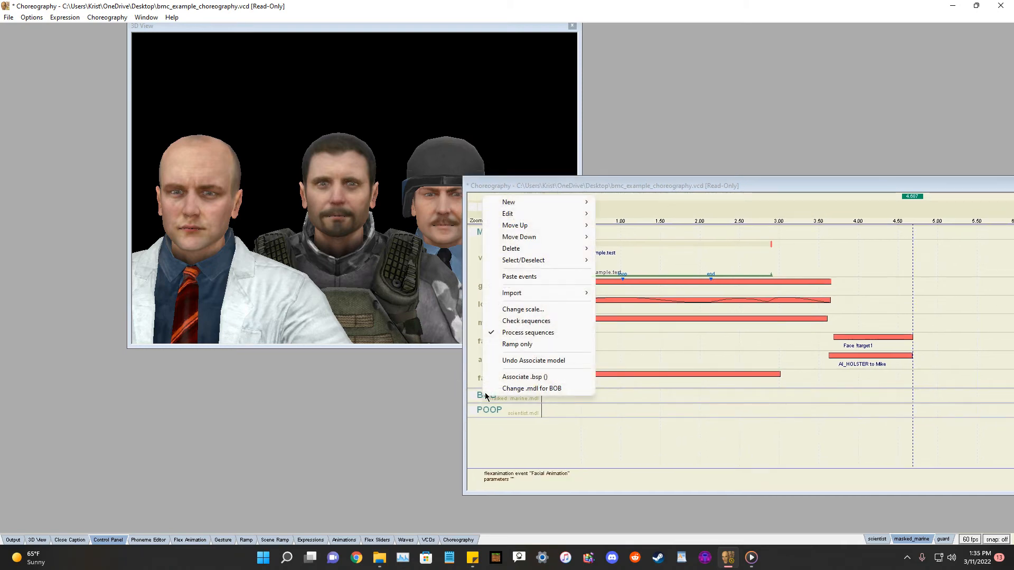
mouse_move(539, 207)
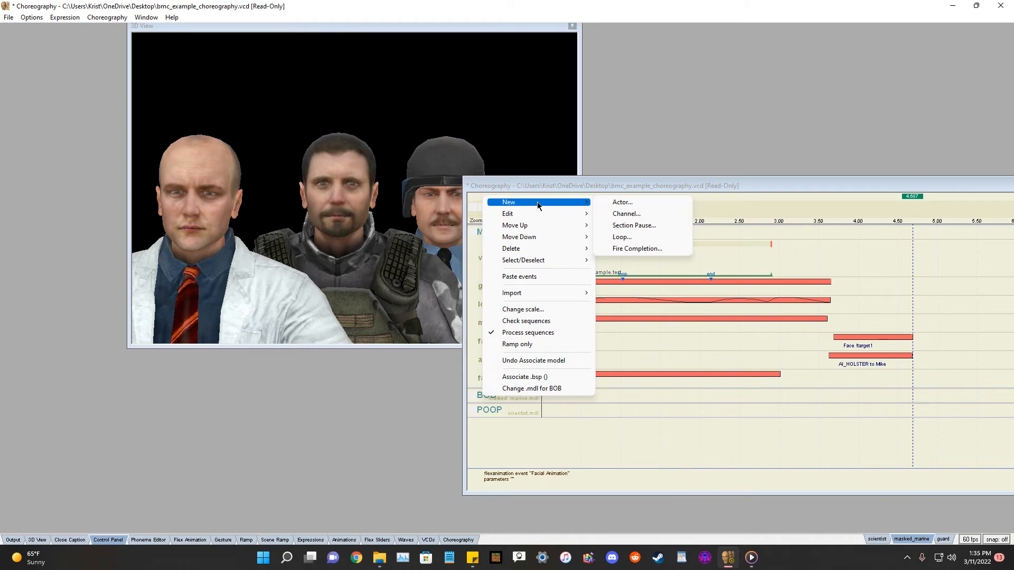
left_click(649, 212)
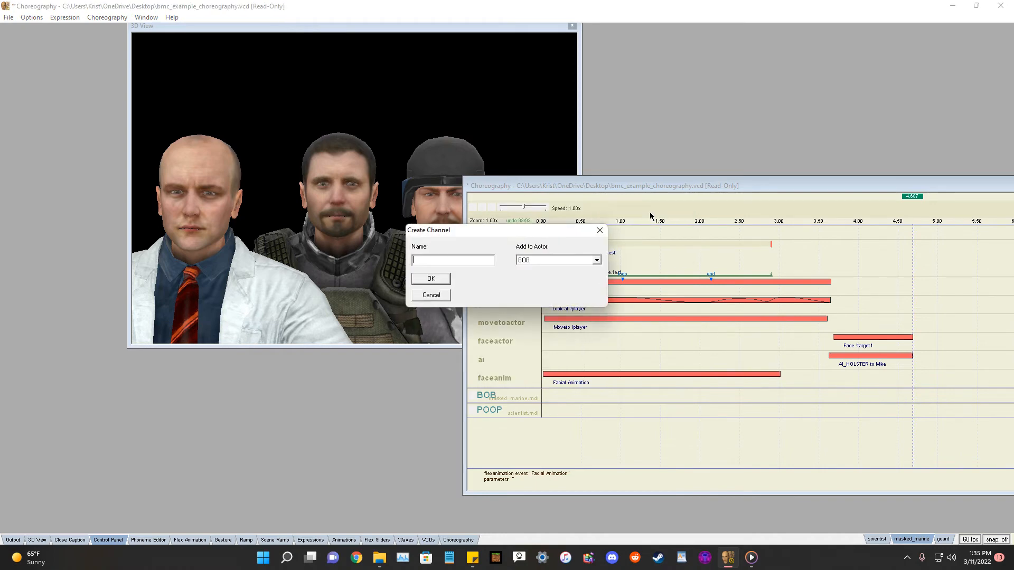
type("lookat")
key("Return")
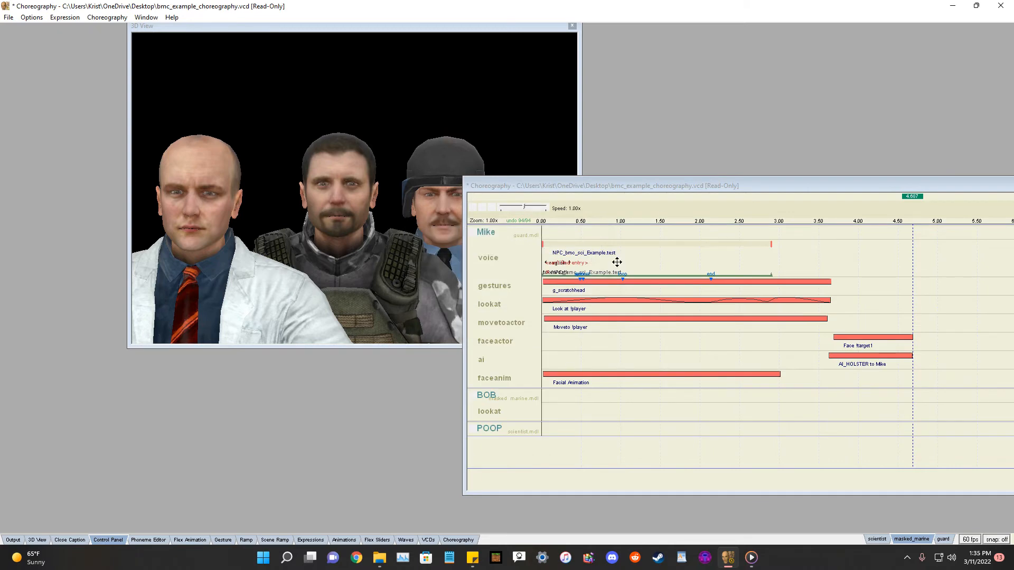
Add a Look at actor event on BOB's lookat channel targeting Mike, starting at 1 and ending at 2 seconds.
right_click(501, 411)
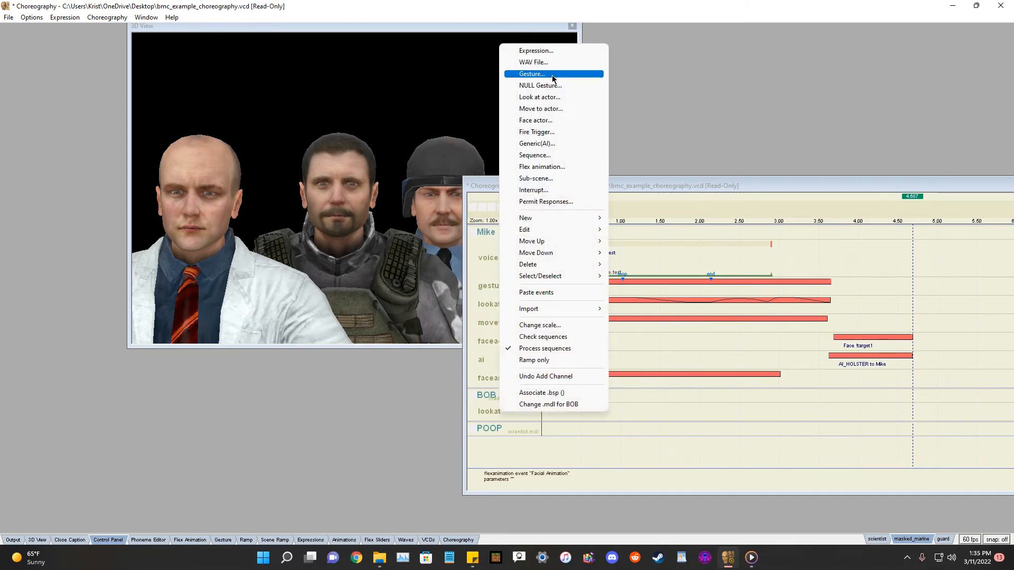
left_click(543, 97)
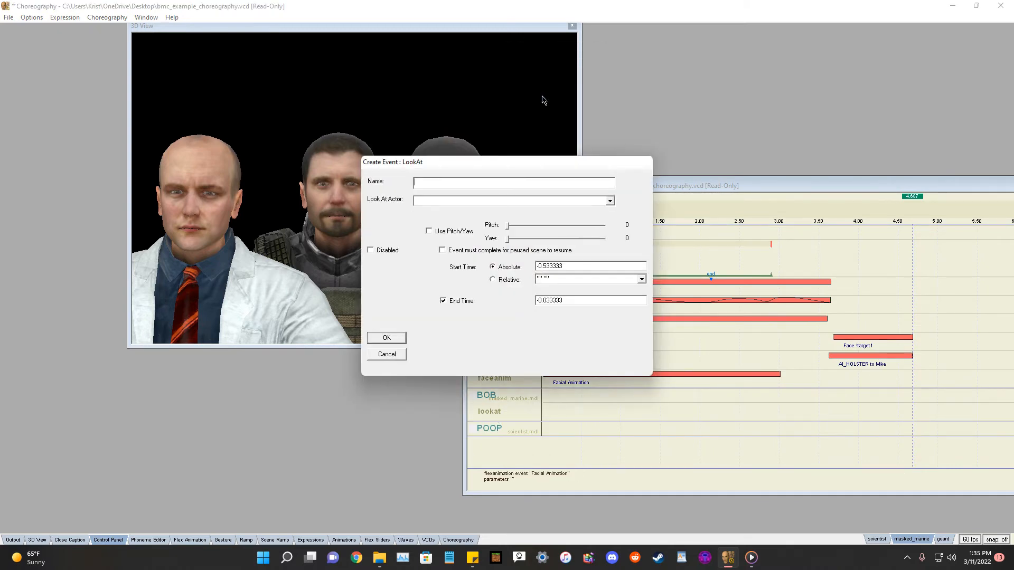
left_click_drag(599, 265, 516, 252)
type("1")
left_click_drag(600, 301, 525, 302)
key("BackSpace")
left_click(610, 201)
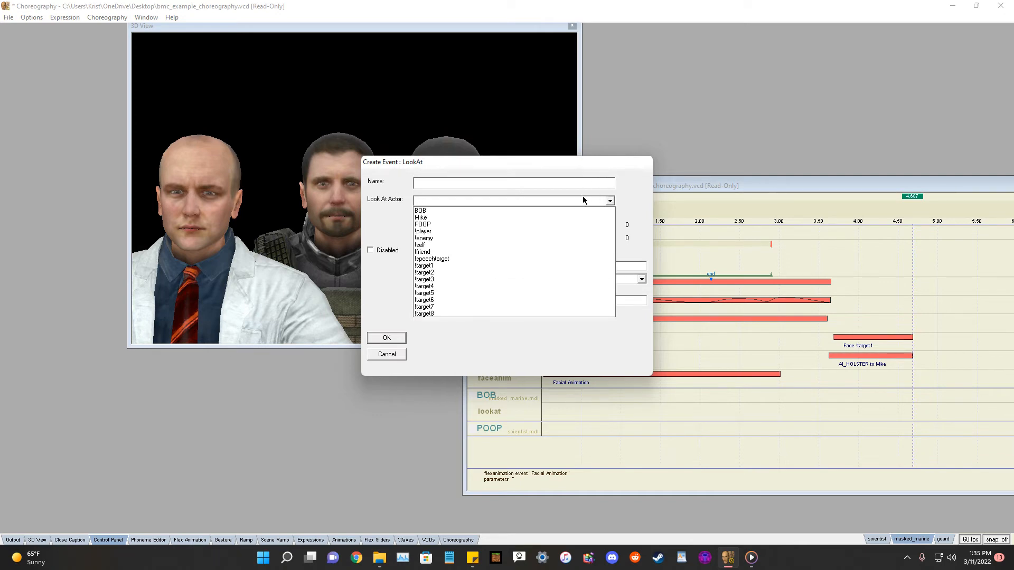
left_click(437, 217)
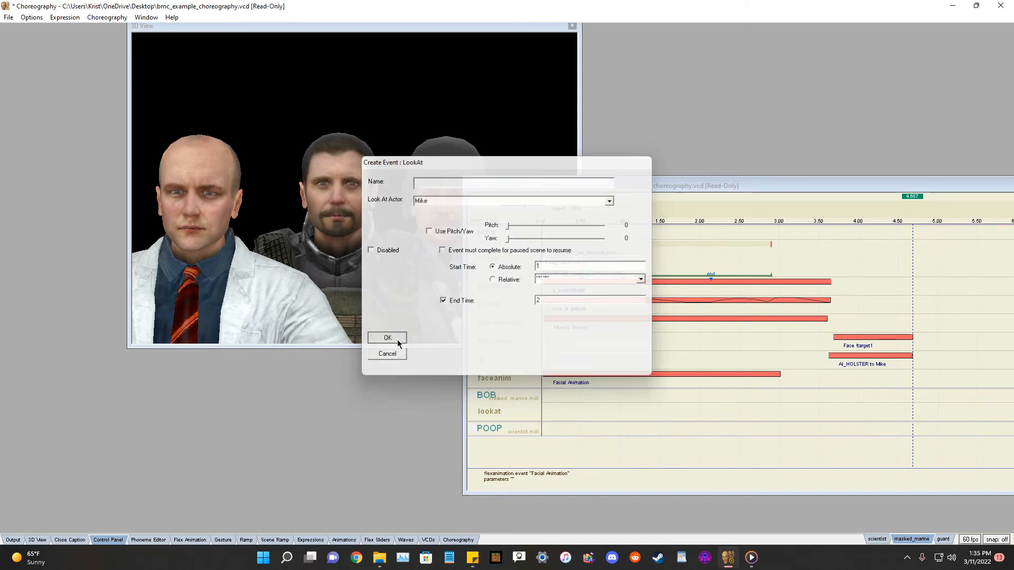
left_click(385, 337)
Stretch the Look at Mike event to begin at 0 seconds and play the scene.
left_click_drag(618, 408, 539, 409)
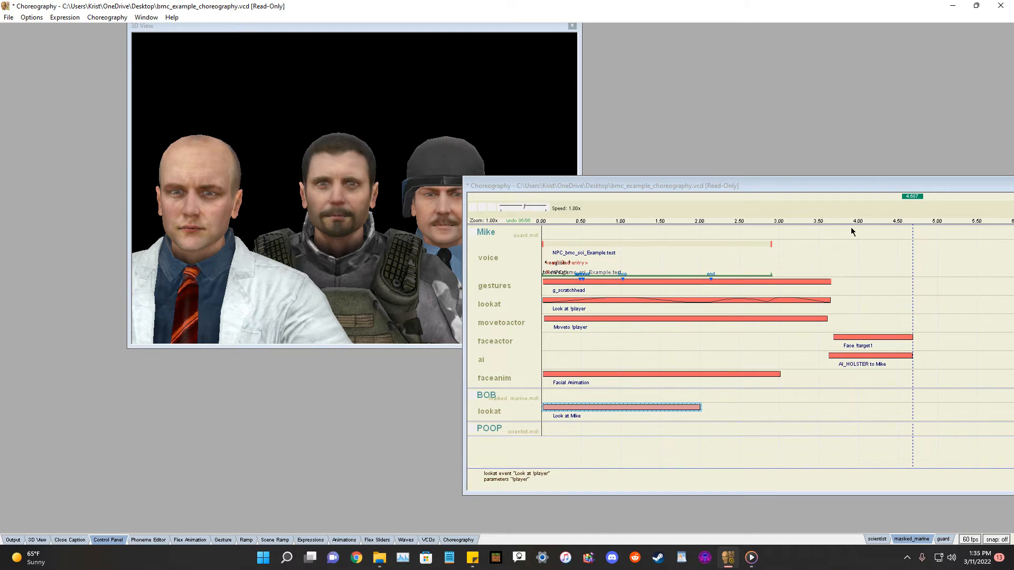
left_click(483, 209)
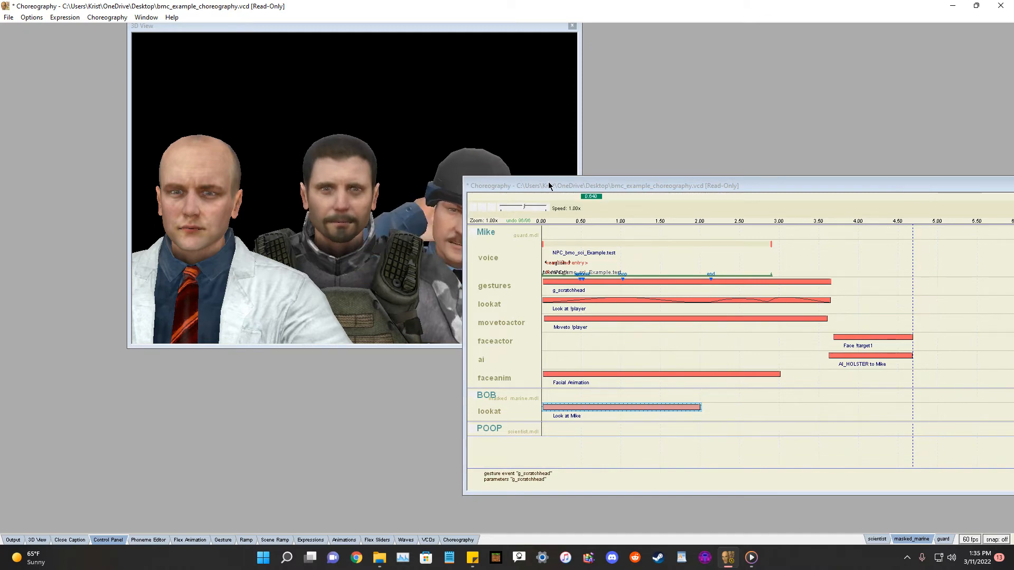
left_click_drag(549, 186, 652, 184)
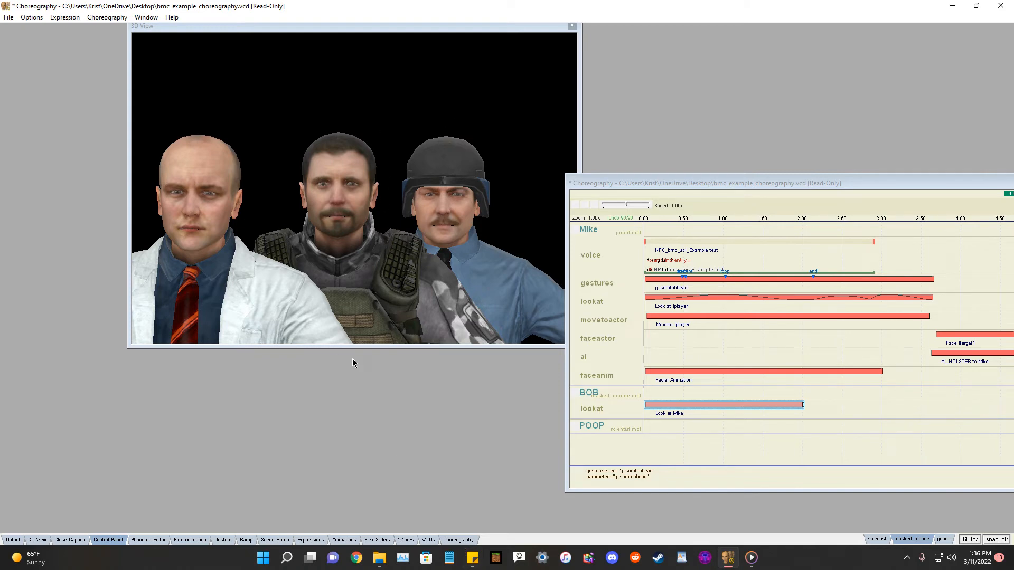
left_click_drag(658, 183, 770, 171)
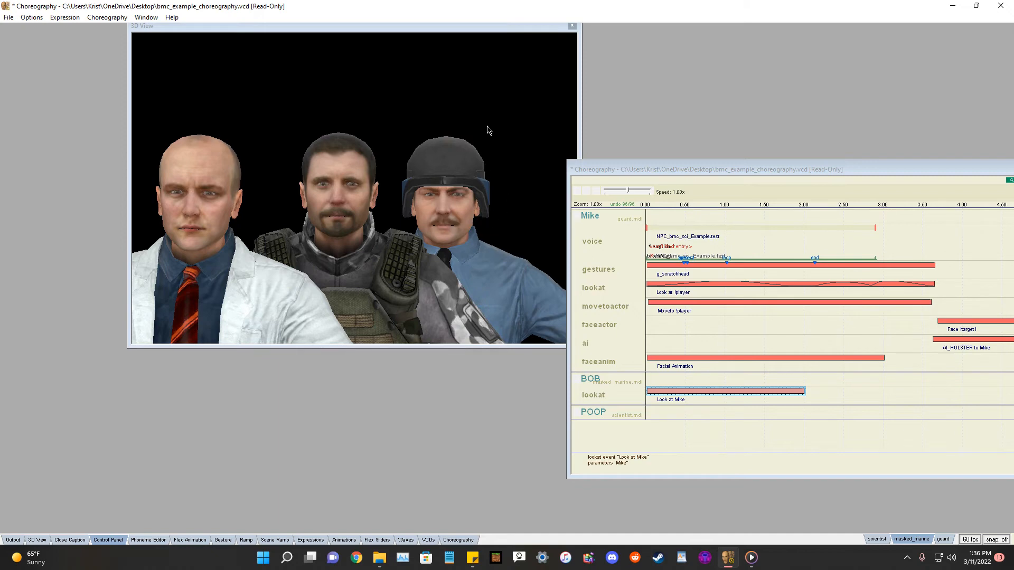
left_click_drag(694, 170, 558, 195)
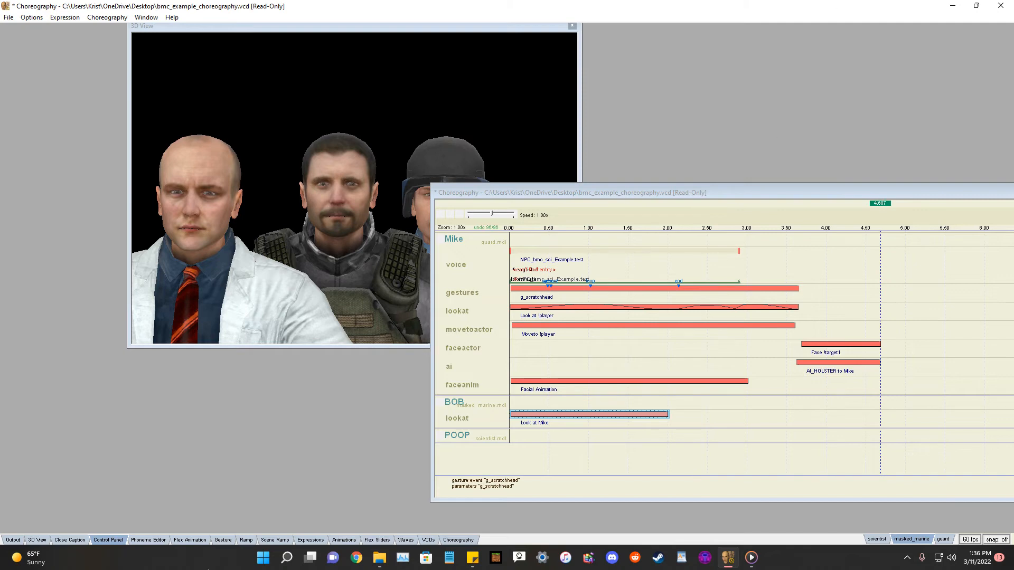
Add two ease points to the Look at Mike event's intensity ramp.
left_click(246, 540)
left_click(434, 376)
left_click(764, 374)
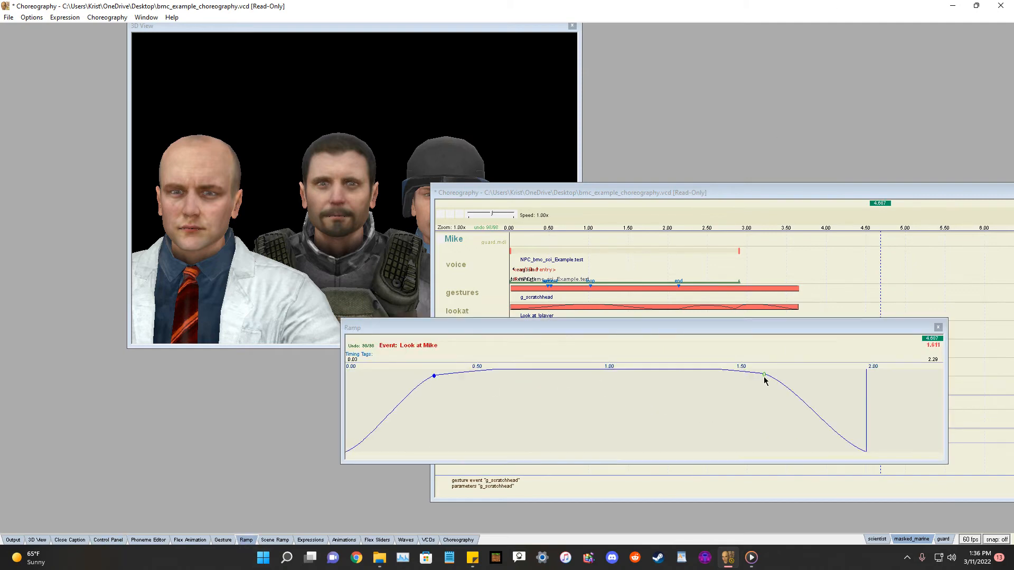
left_click(937, 326)
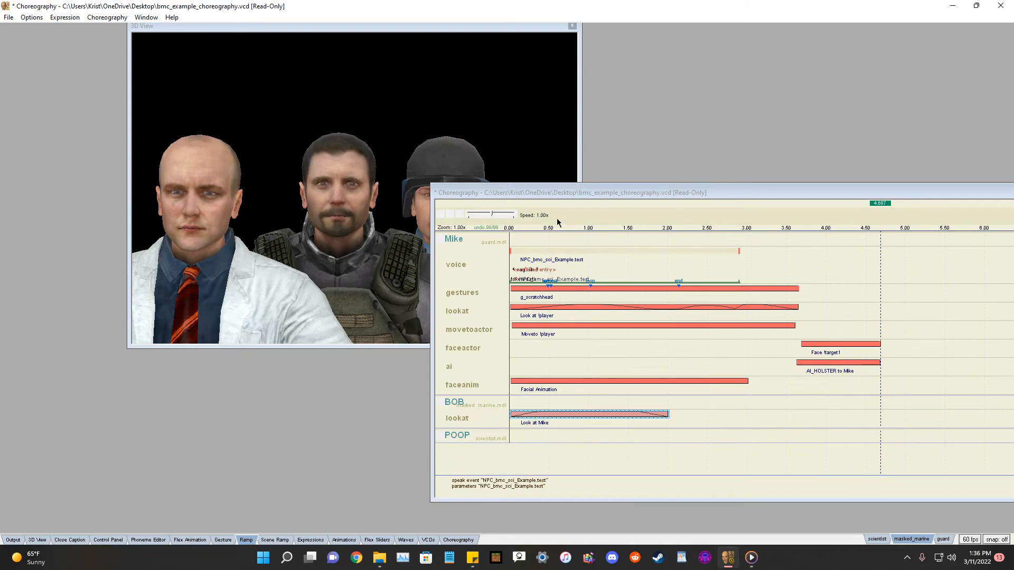
Replay the scene and reposition the Choreography window.
left_click(450, 214)
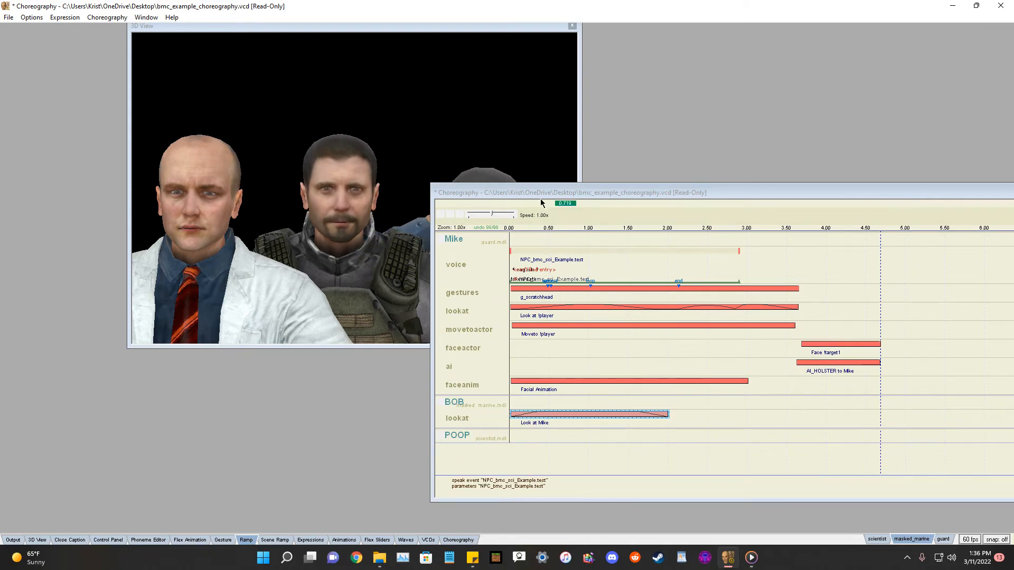
left_click_drag(523, 194, 632, 190)
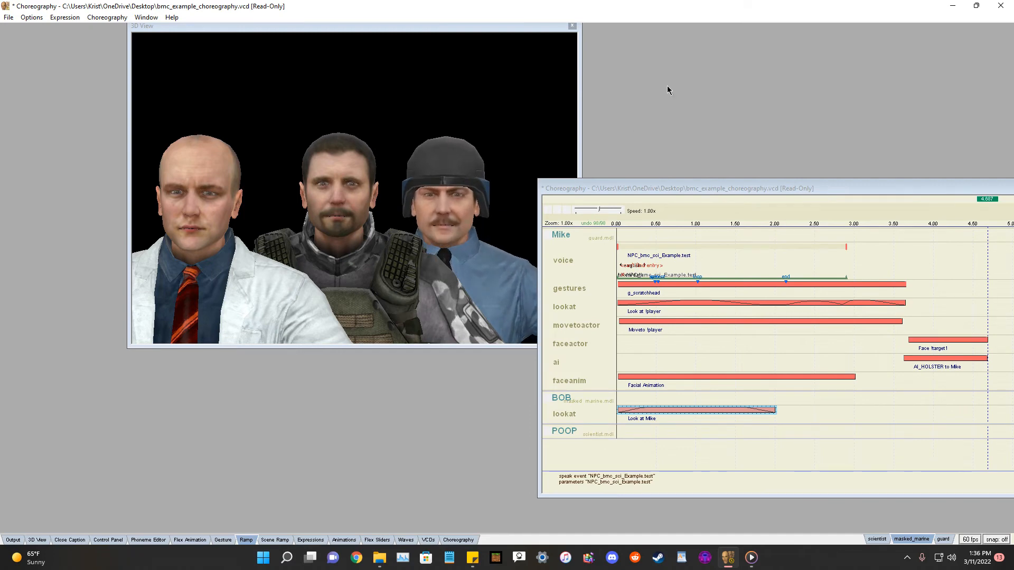
left_click_drag(748, 190, 792, 195)
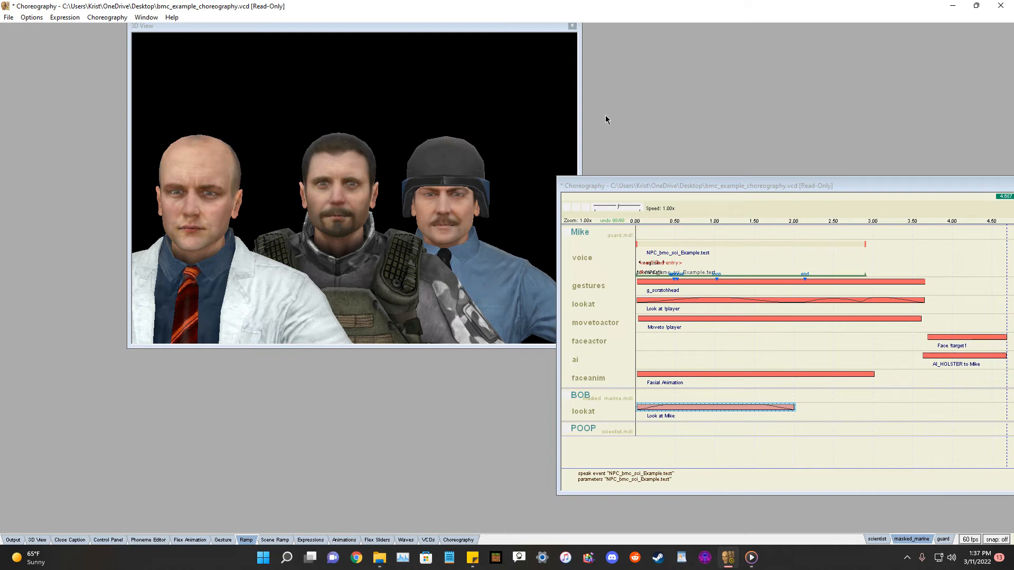
Save the choreography scene as example.vcd on the Desktop.
left_click_drag(454, 27, 395, 81)
left_click_drag(692, 188, 312, 228)
left_click(8, 18)
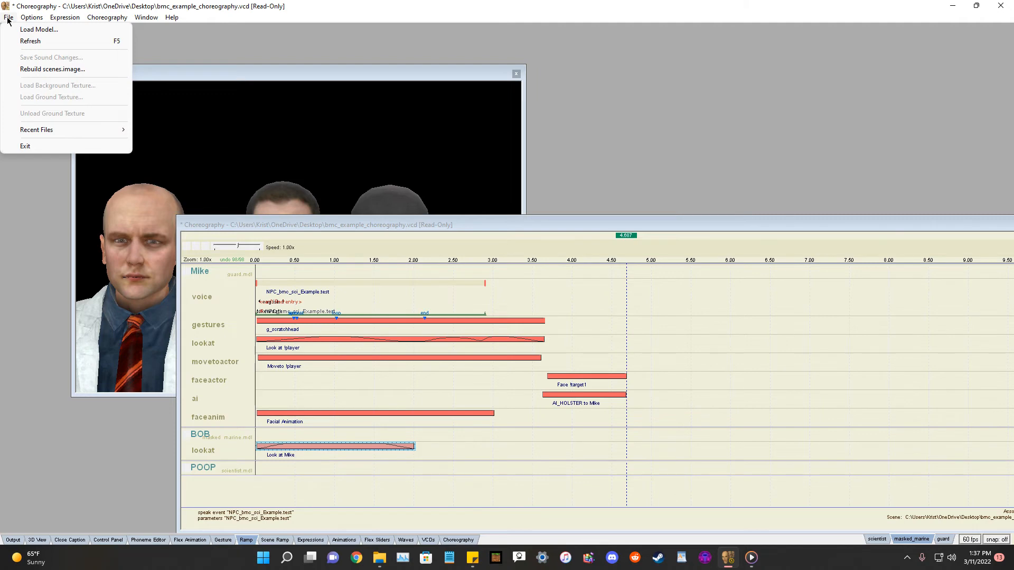
mouse_move(105, 18)
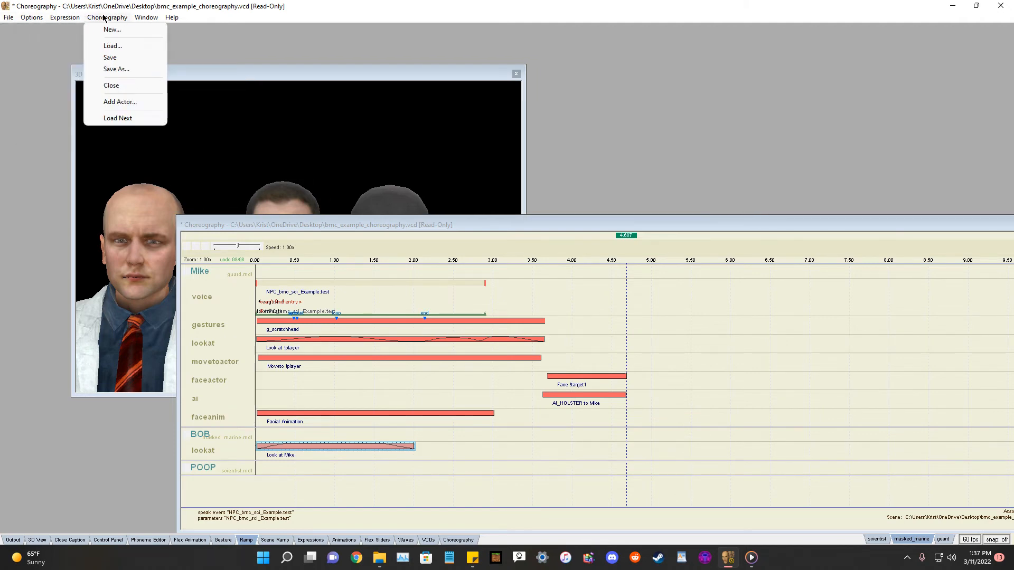
left_click(111, 69)
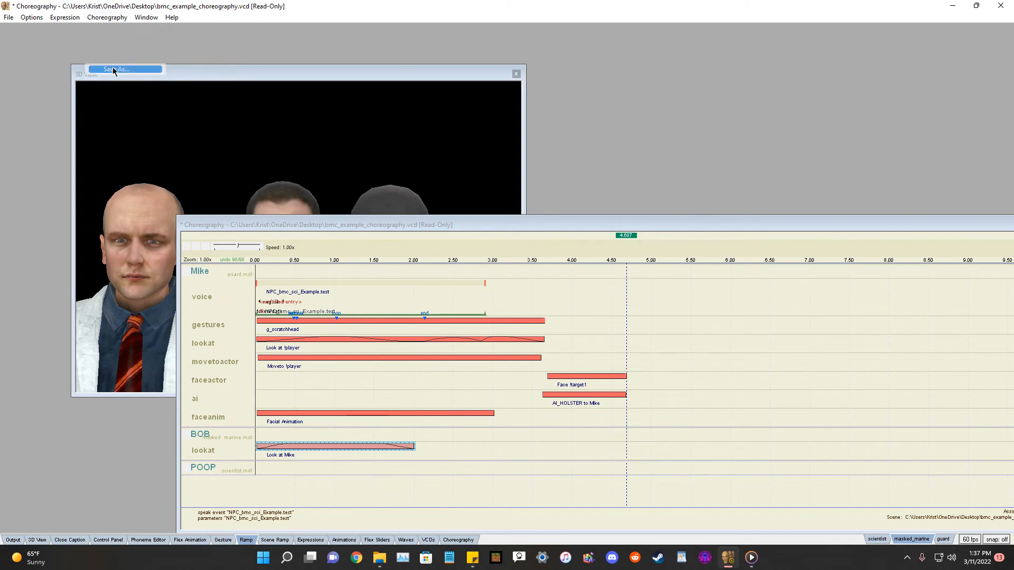
scroll(343, 311, "up", 5)
left_click(338, 240)
left_click(475, 455)
type("exampl")
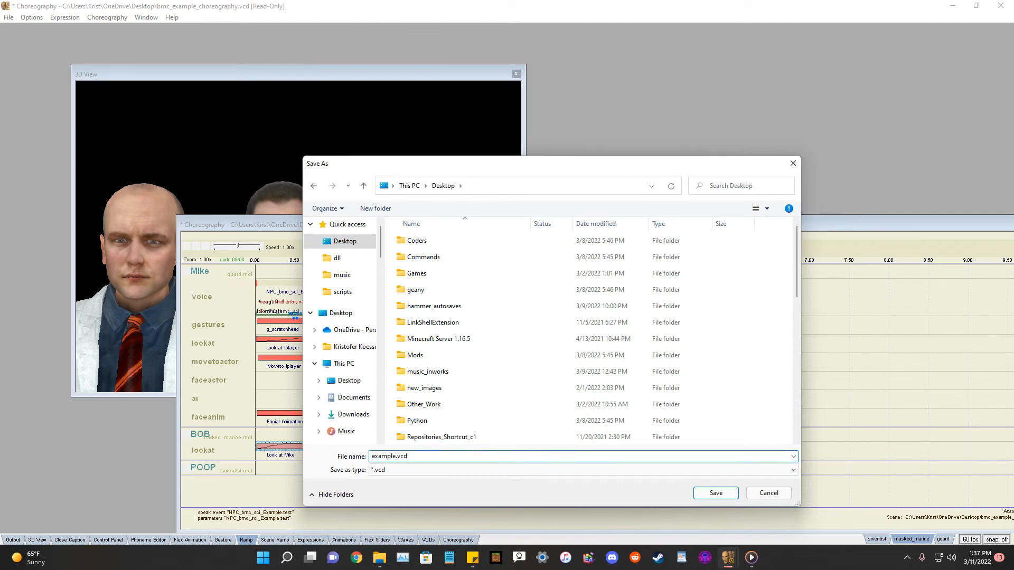
type("e.vcd")
key("Return")
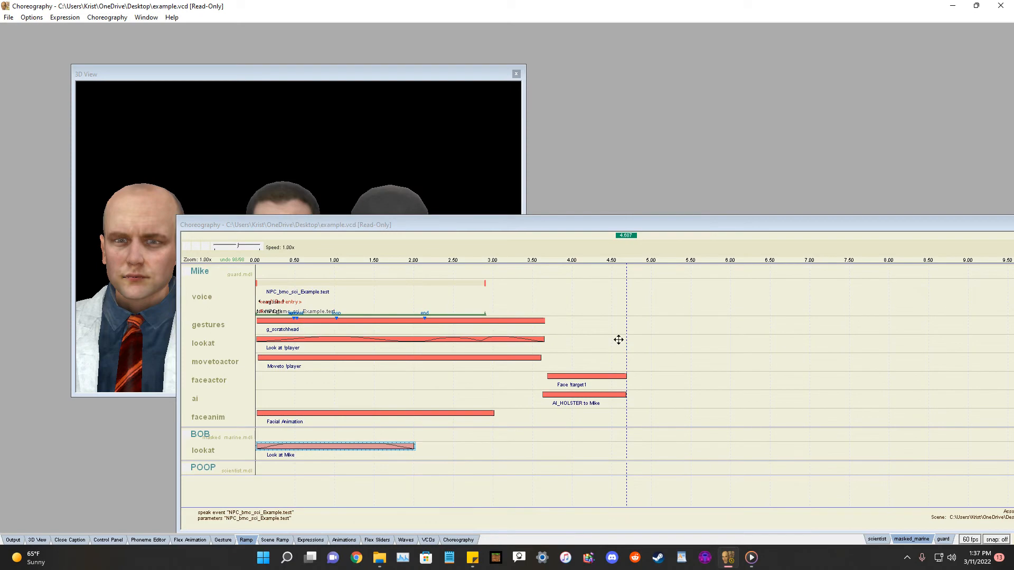
Move the example.vcd file from the Desktop into the Black Mesa bms\custom\bmc_pak\scenes folder.
left_click_drag(674, 223, 502, 263)
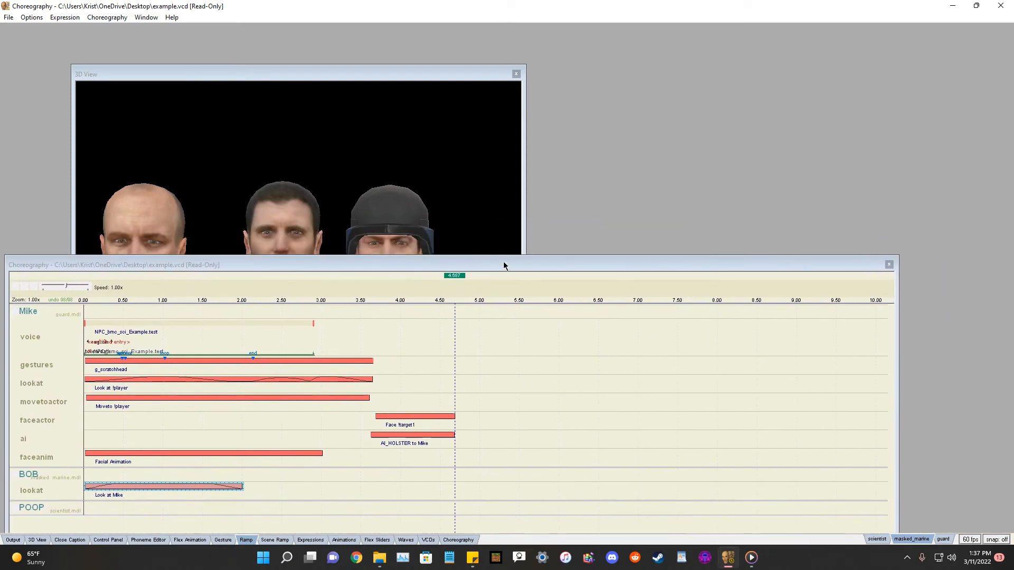
left_click_drag(829, 5, 818, 483)
left_click(691, 279)
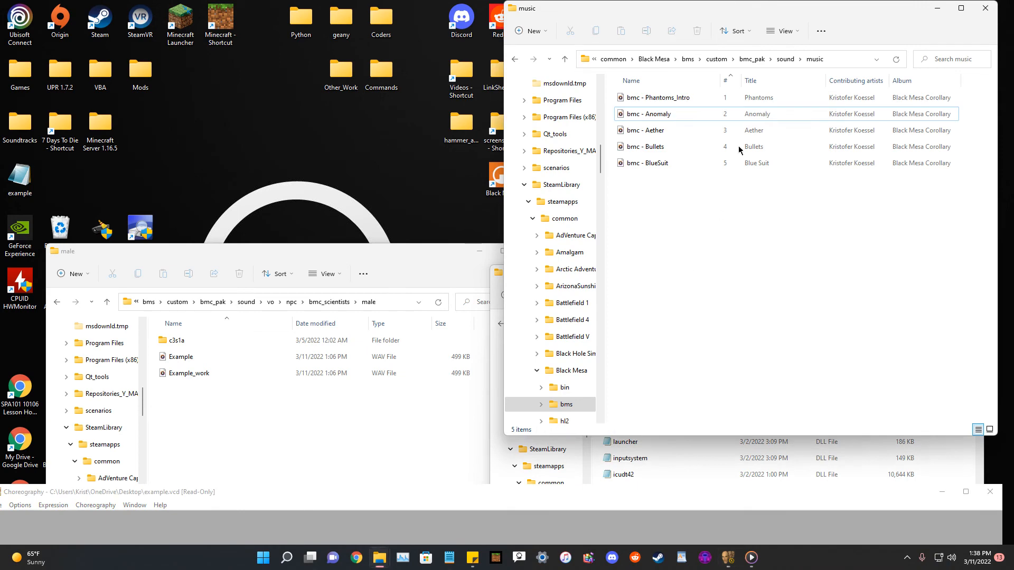
left_click(936, 8)
left_click_drag(728, 278, 748, 81)
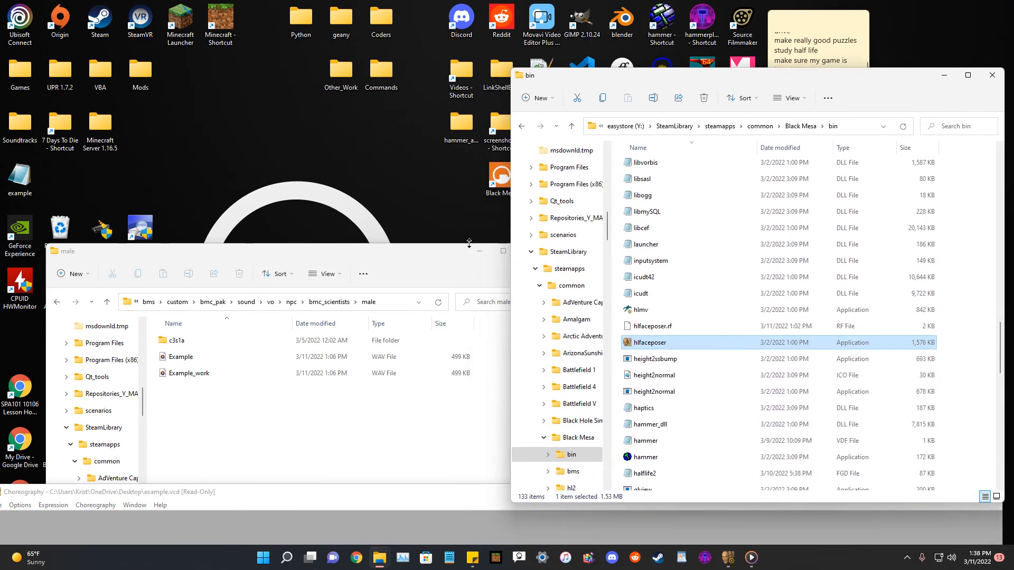
left_click_drag(422, 255, 353, 496)
left_click(495, 510)
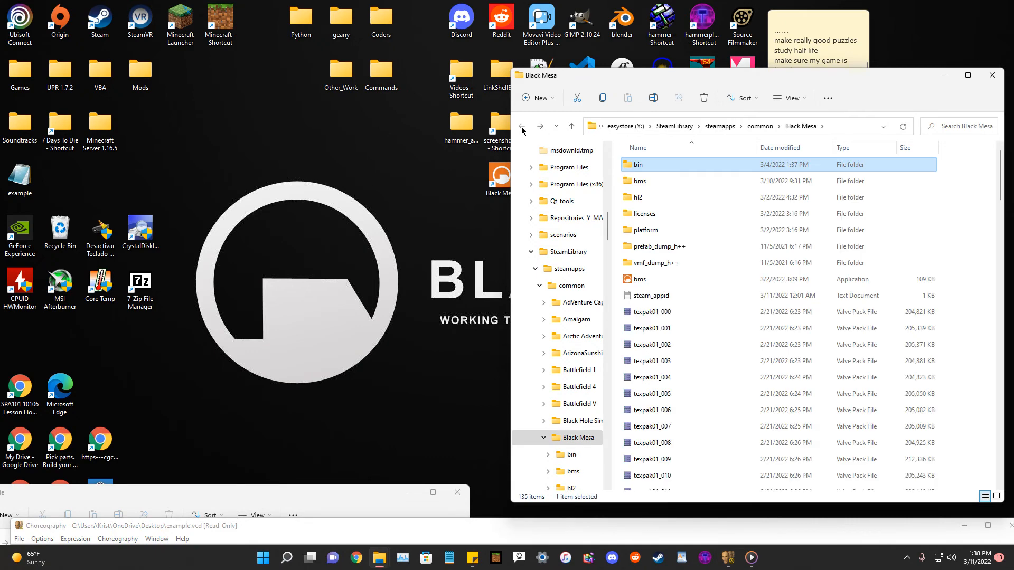
double_click(653, 182)
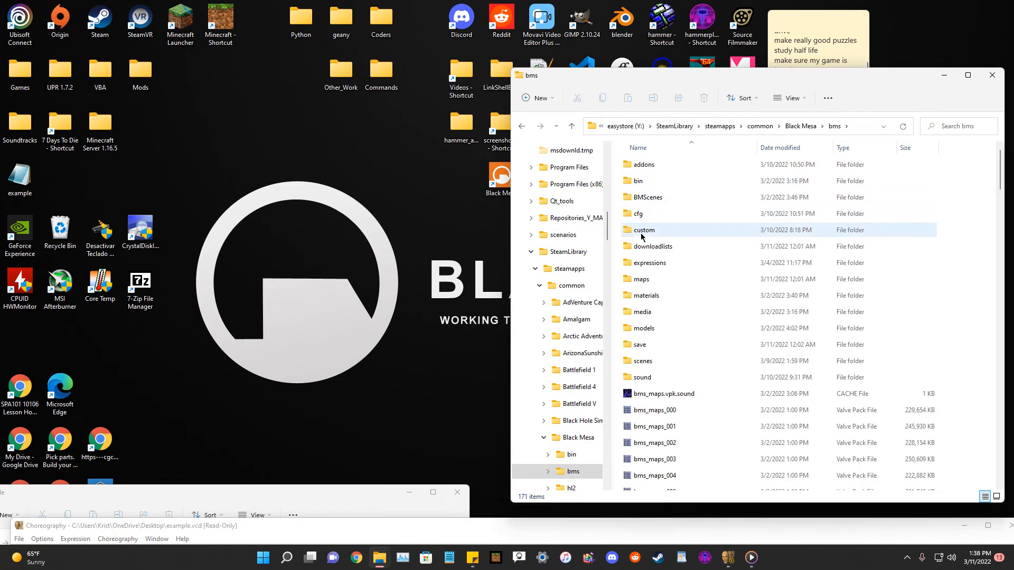
double_click(644, 230)
left_click(644, 169)
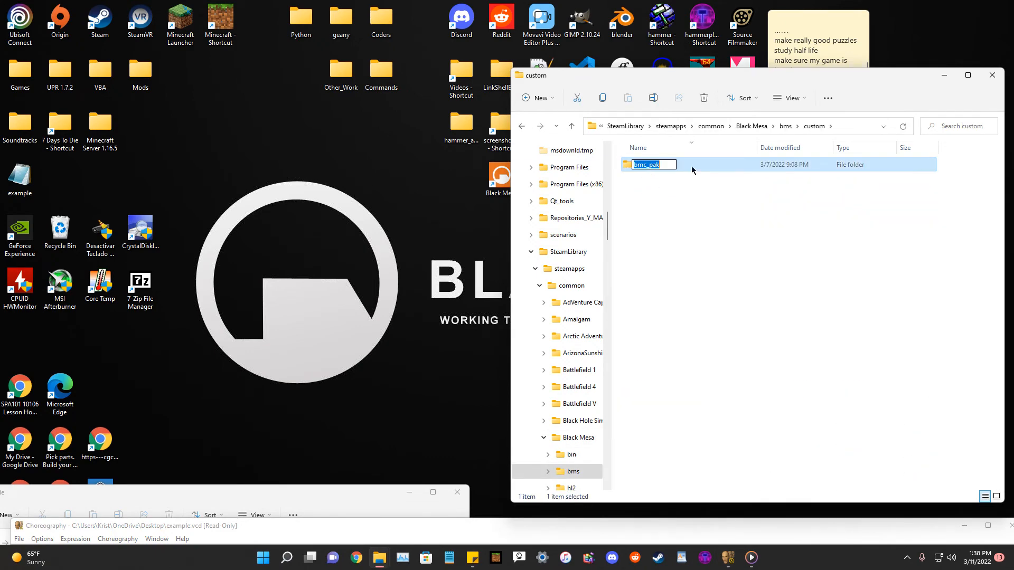
double_click(644, 168)
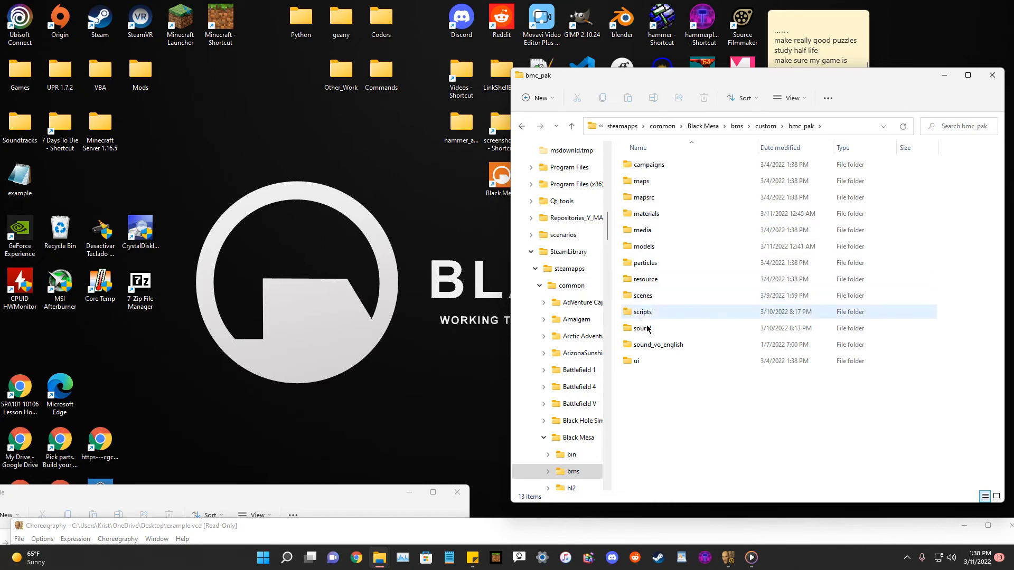
double_click(645, 296)
left_click_drag(21, 182, 784, 327)
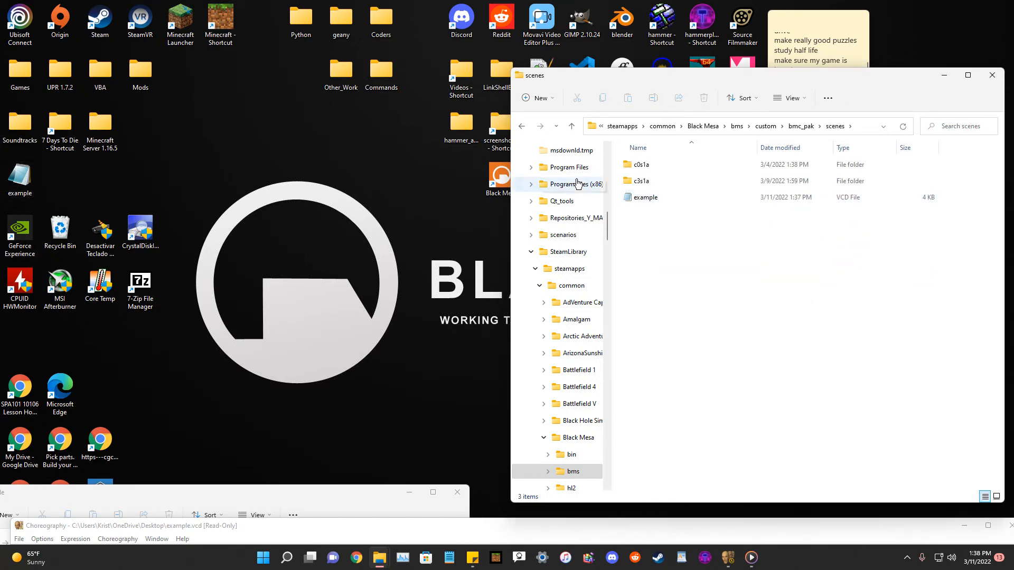
Rebuild scenes.image from the Faceposer file options.
right_click(22, 188)
left_click(99, 199)
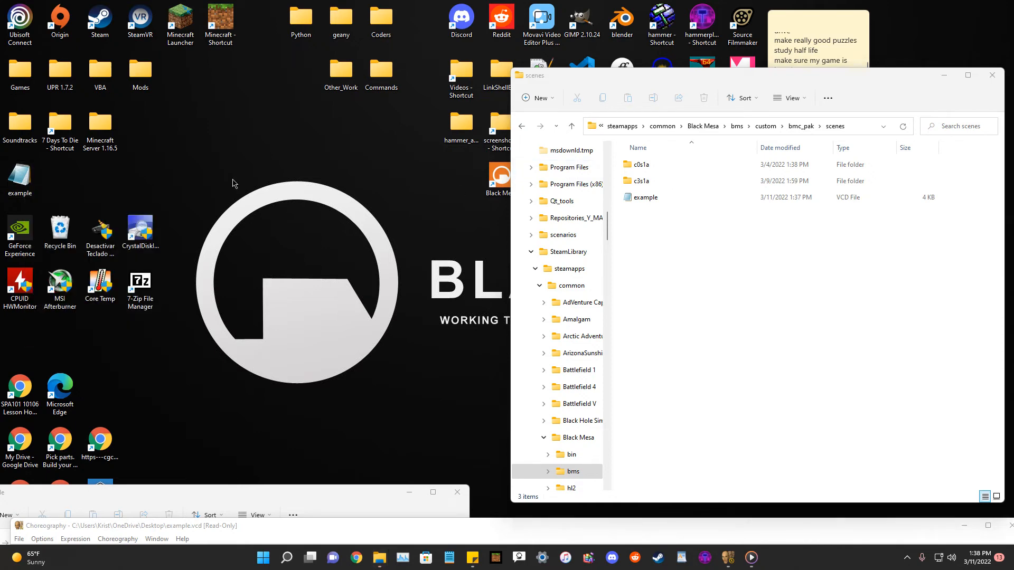
left_click(522, 127)
left_click(522, 126)
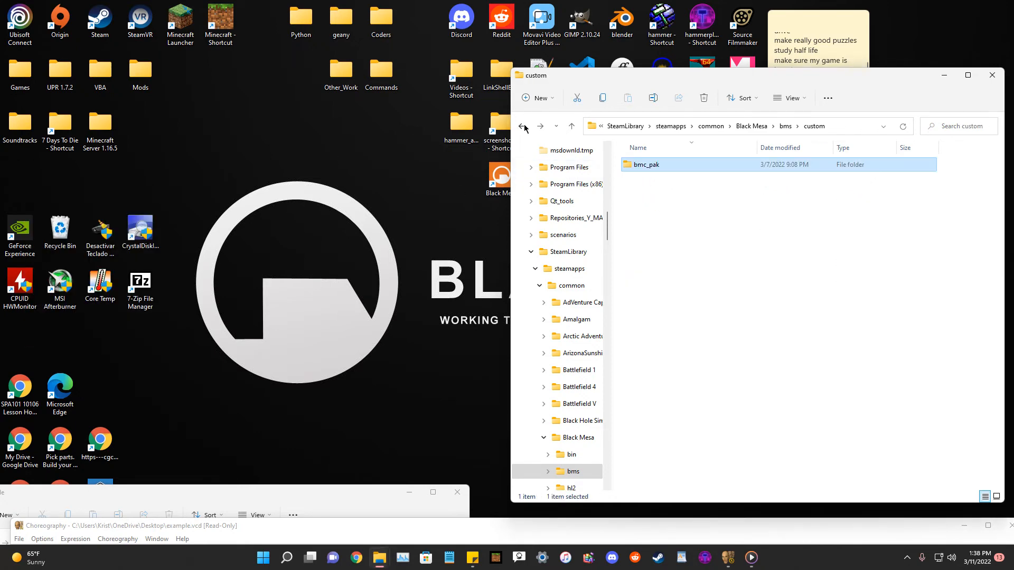
left_click(522, 126)
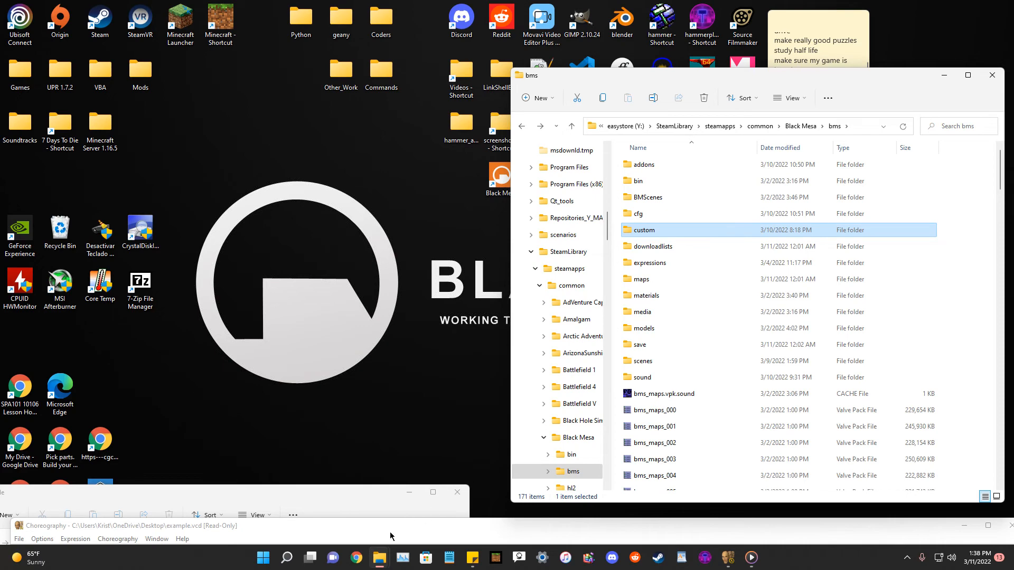
left_click_drag(390, 536, 536, 140)
left_click(163, 141)
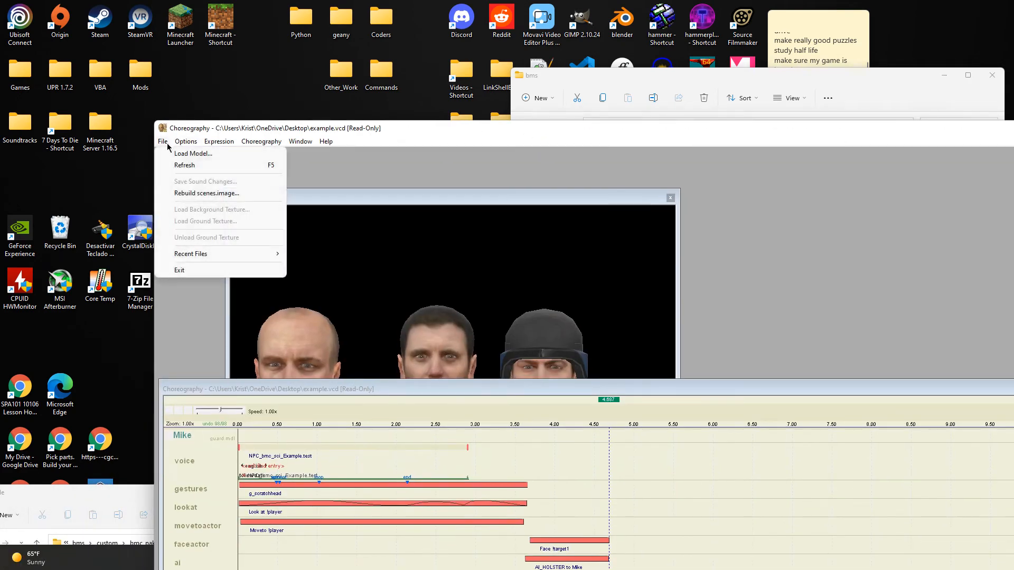
left_click(182, 194)
Copy scenes.image from the bms\scenes folder and paste it into the bmc_pak\scenes folder.
left_click_drag(587, 133, 437, 490)
double_click(653, 362)
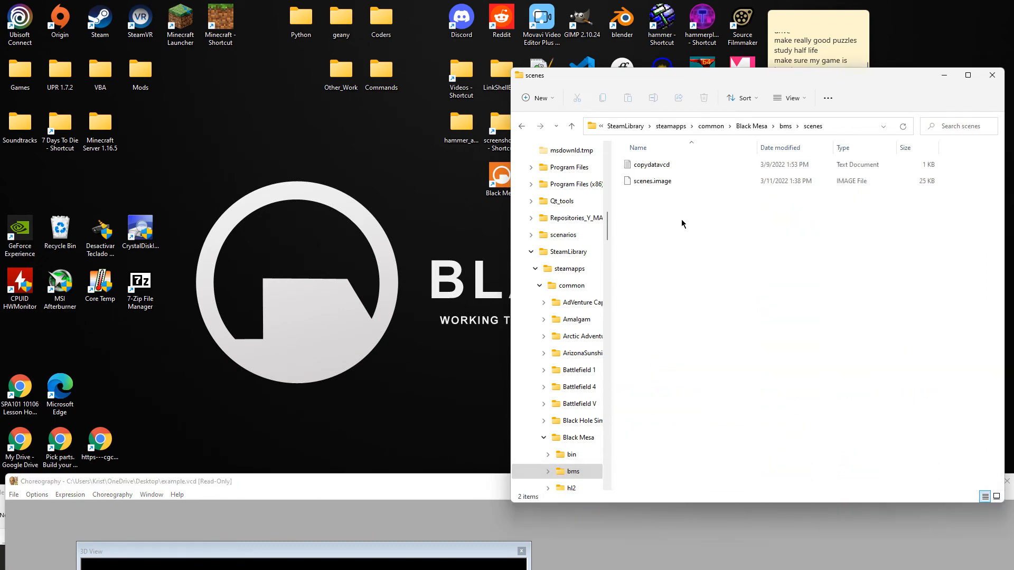
right_click(650, 183)
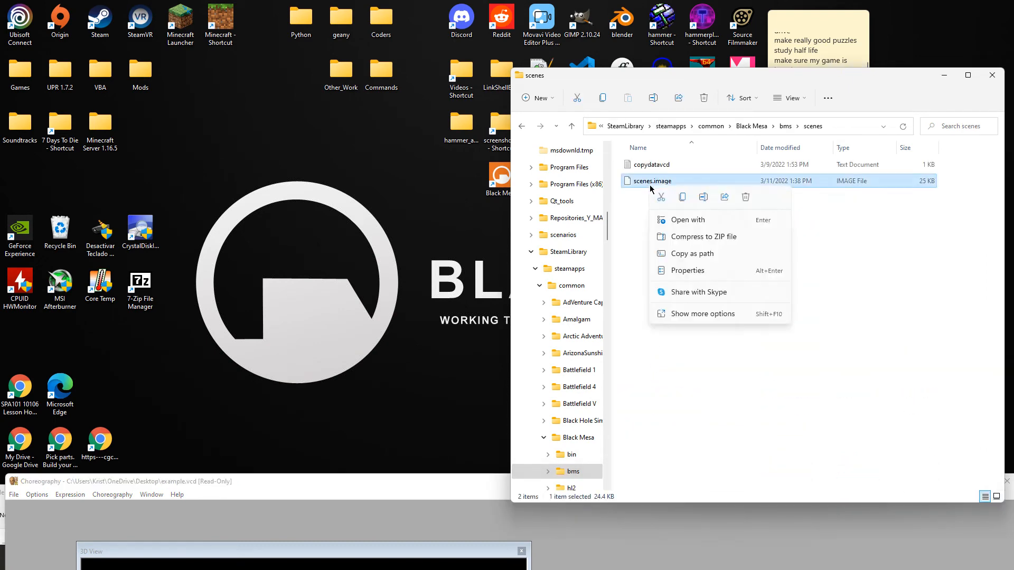
left_click(683, 199)
left_click(521, 127)
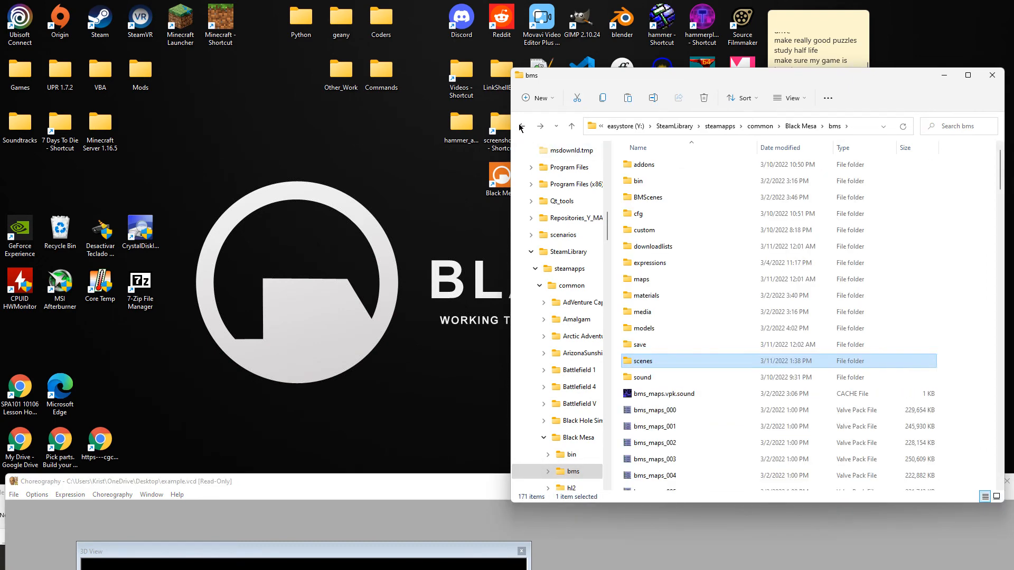
double_click(640, 235)
double_click(645, 167)
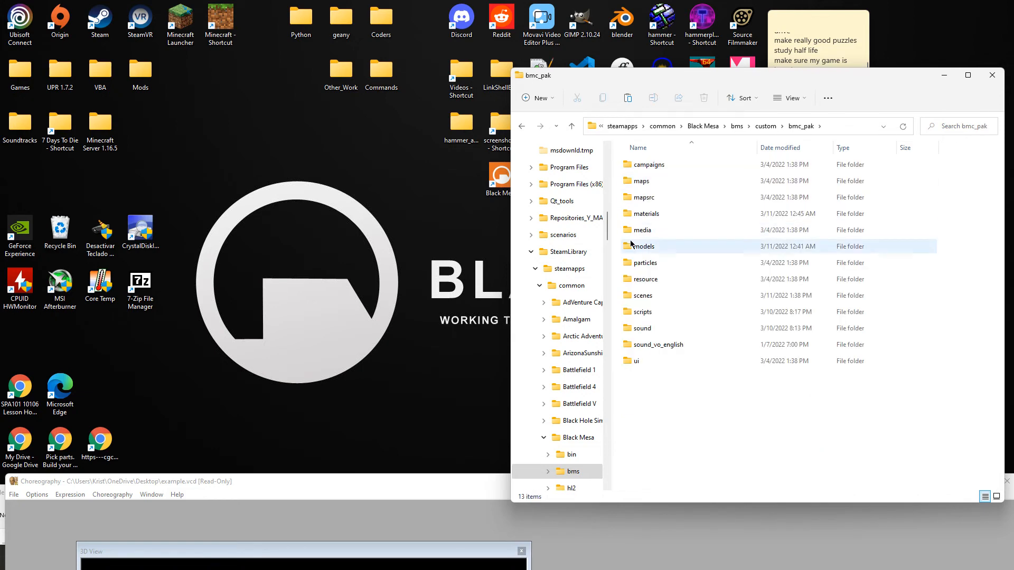
mouse_move(631, 244)
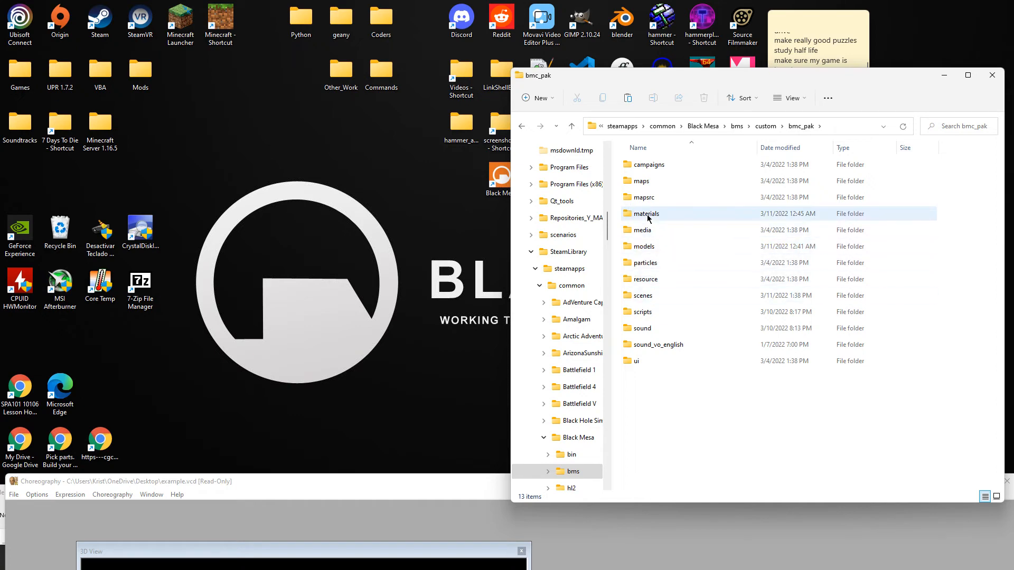
mouse_move(649, 220)
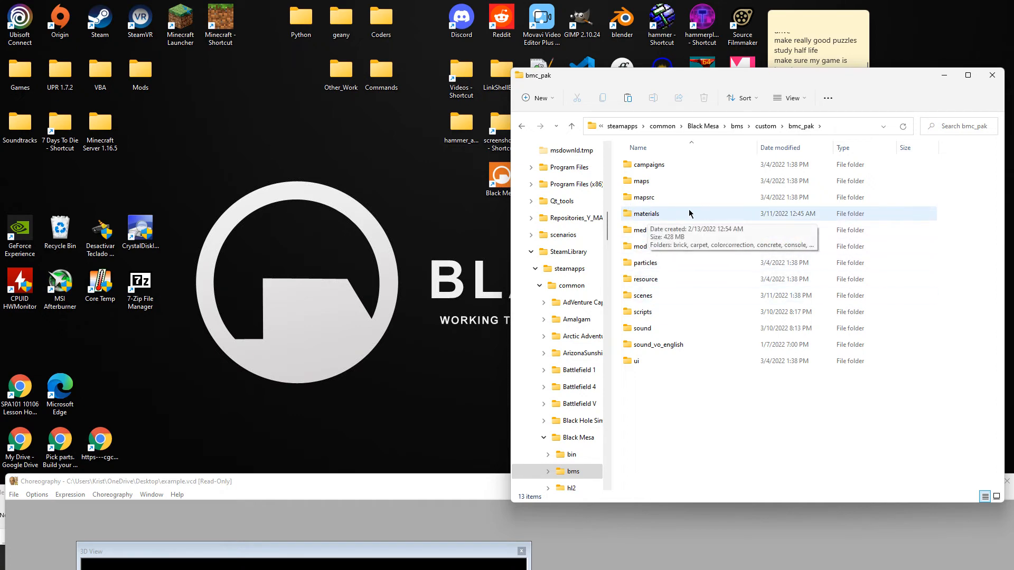
double_click(647, 296)
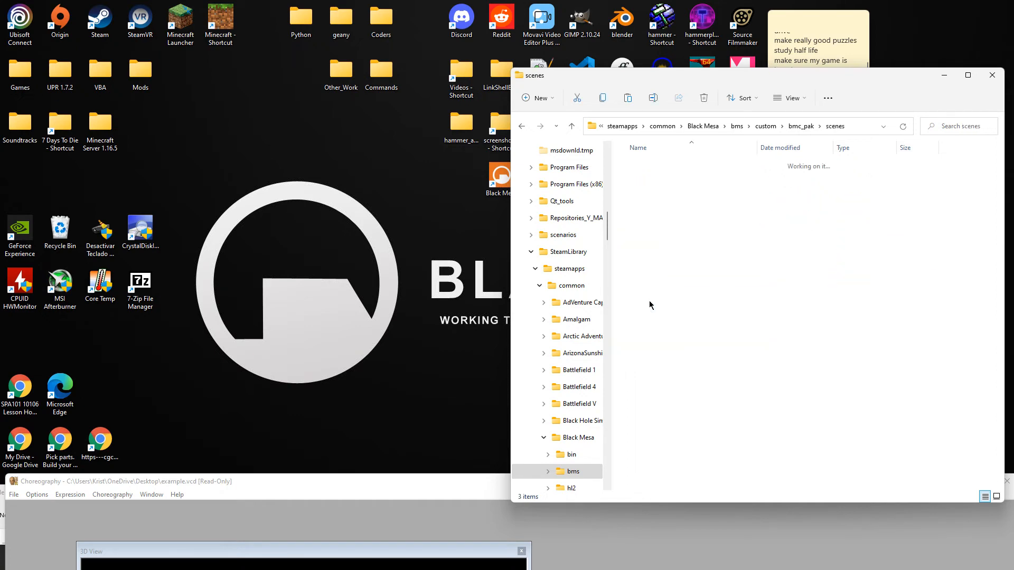
right_click(655, 246)
left_click(666, 256)
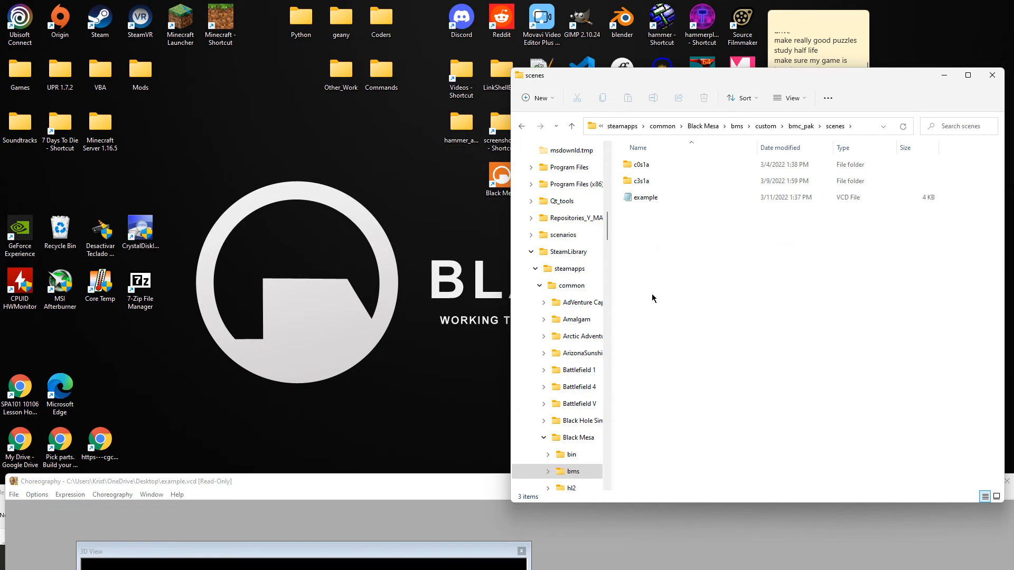
left_click(651, 298)
left_click_drag(691, 79, 591, 82)
Create a new folder named example in bmc_pak\scenes and delete the loose example.vcd and scenes.image files.
right_click(572, 259)
mouse_move(655, 341)
left_click(752, 339)
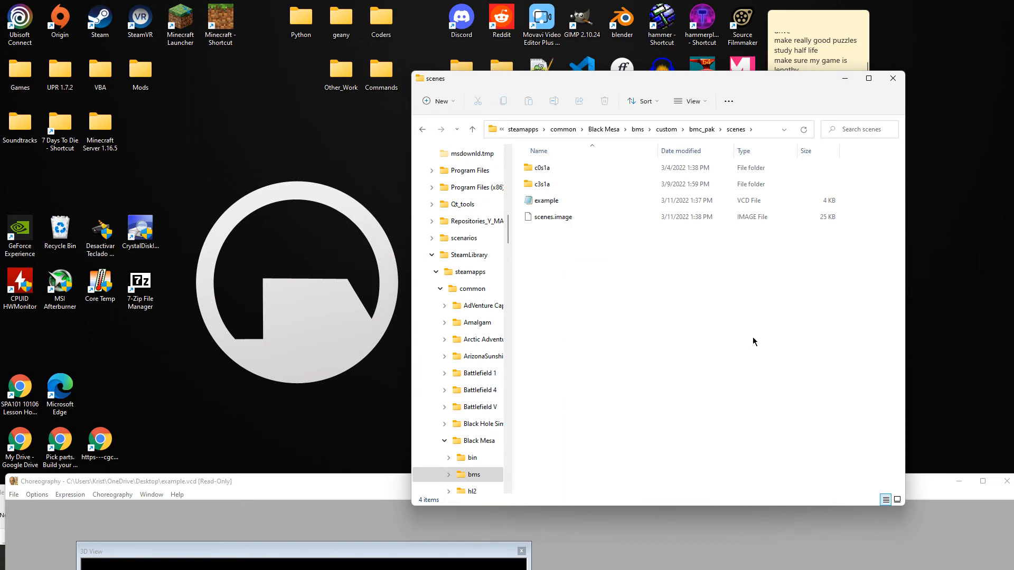
key("backslash")
key("BackSpace")
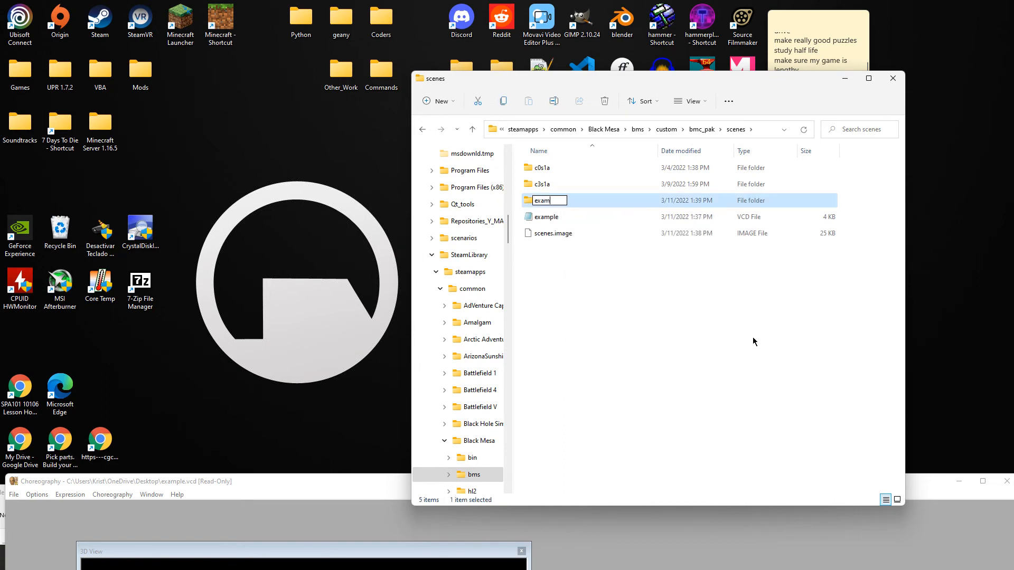
key("Return")
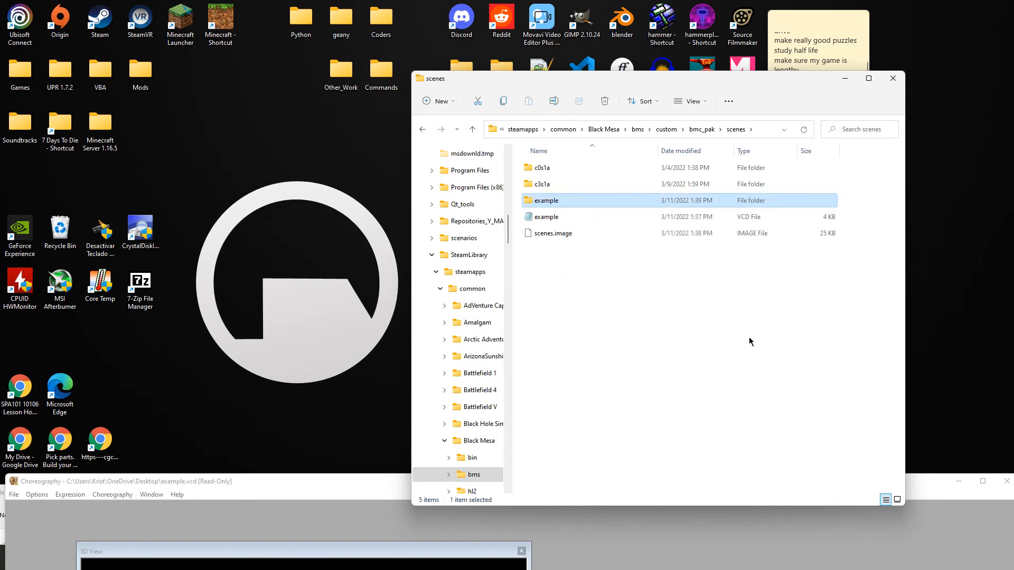
left_click_drag(576, 252, 552, 203)
key("Delete")
Close Faceposer and the male sound folder window.
left_click_drag(350, 490, 496, 412)
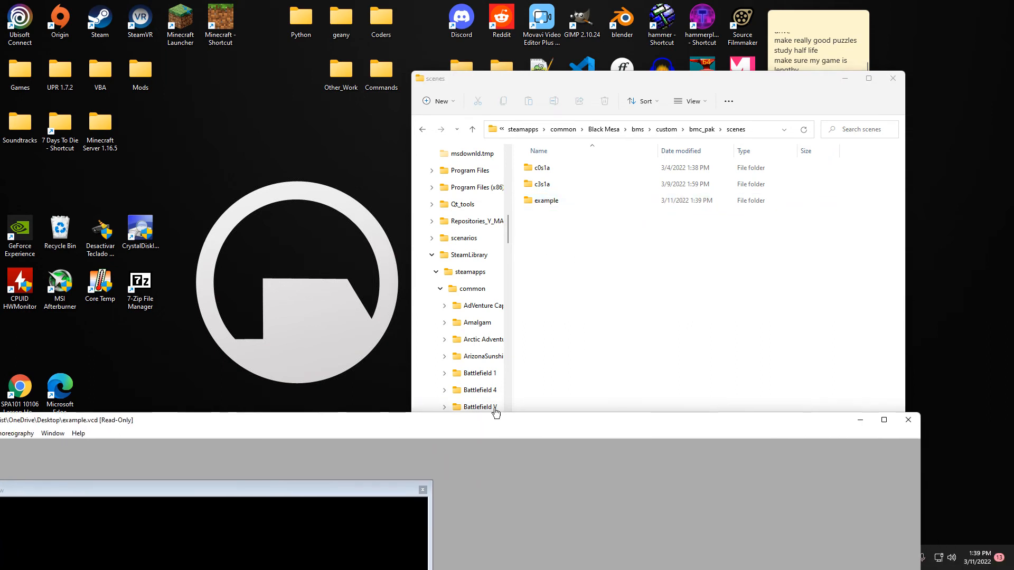
left_click(906, 421)
left_click_drag(265, 497, 355, 267)
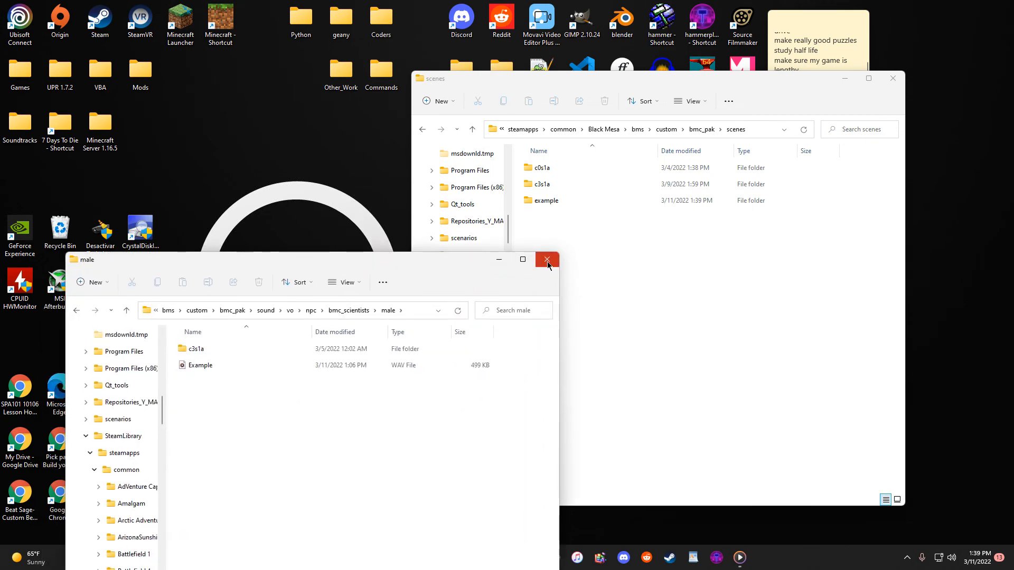
left_click(545, 260)
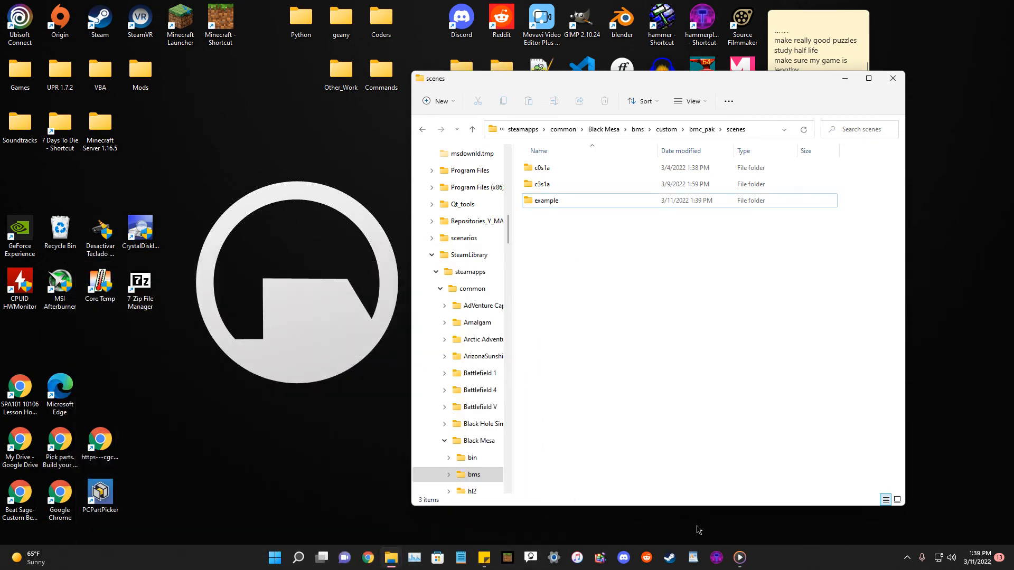
left_click_drag(665, 87, 386, 149)
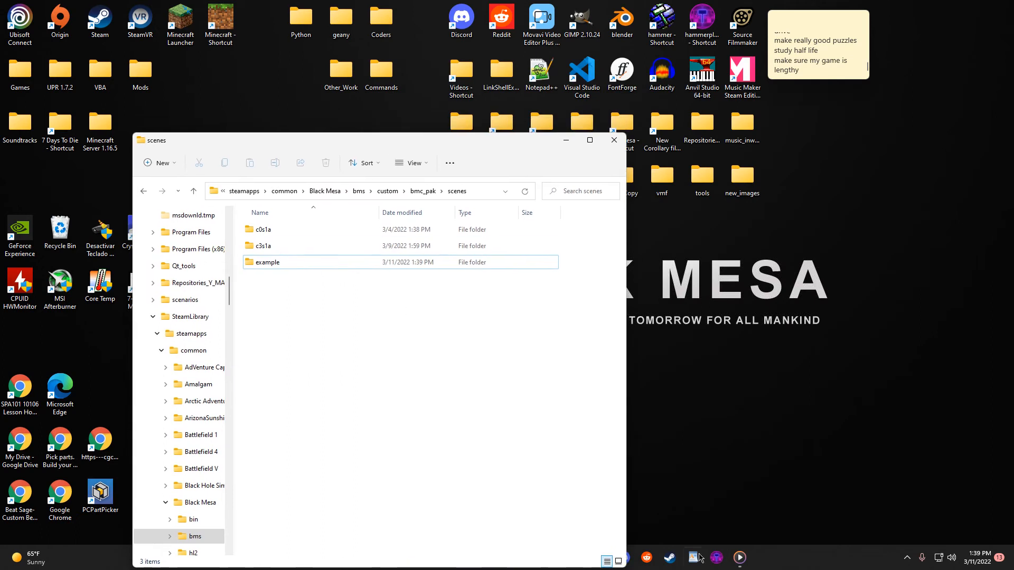
left_click(870, 211)
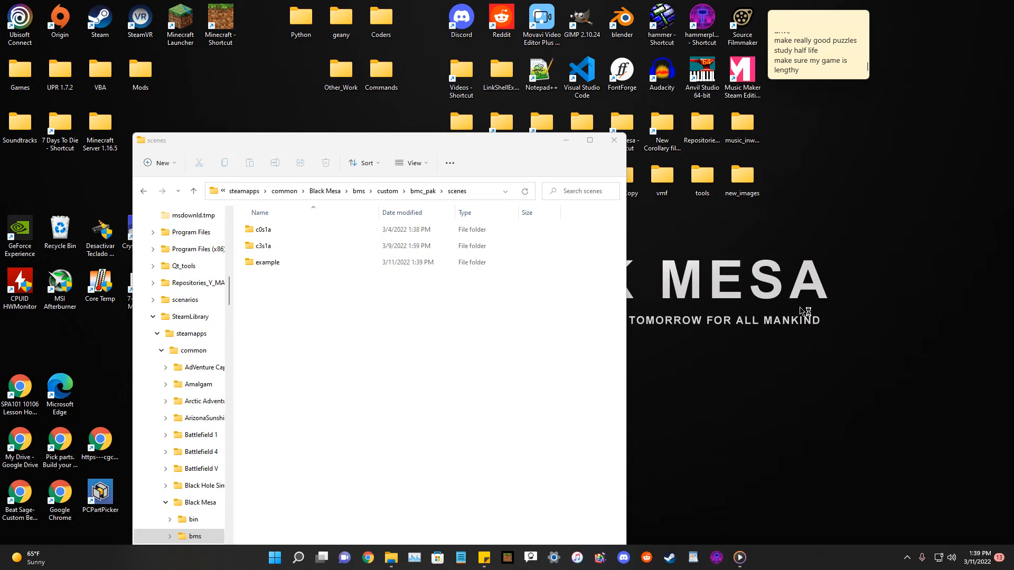
left_click_drag(401, 146, 439, 173)
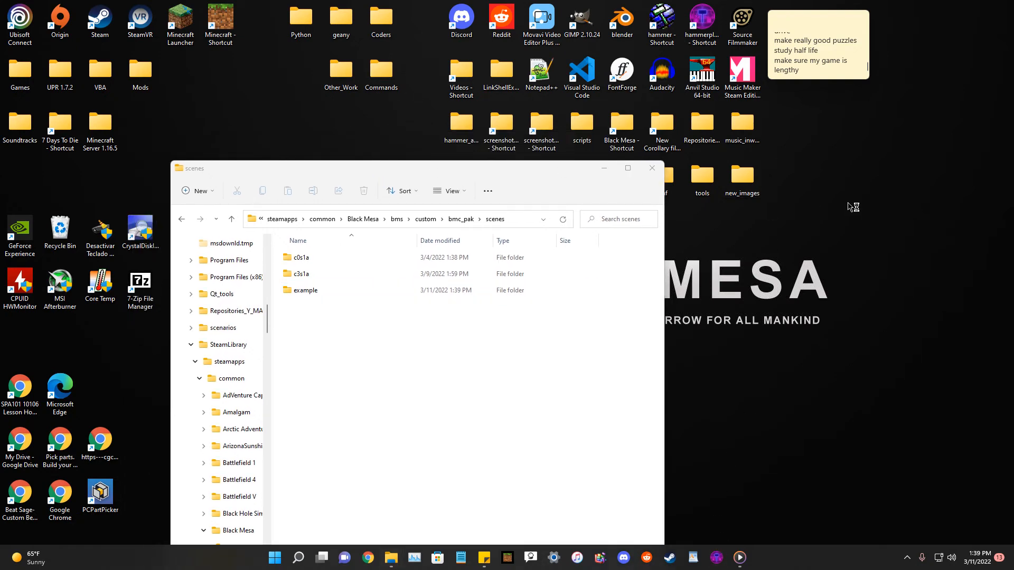
Launch Hammer++ from its pinned shortcut using the Black Mesa game configuration.
right_click(716, 557)
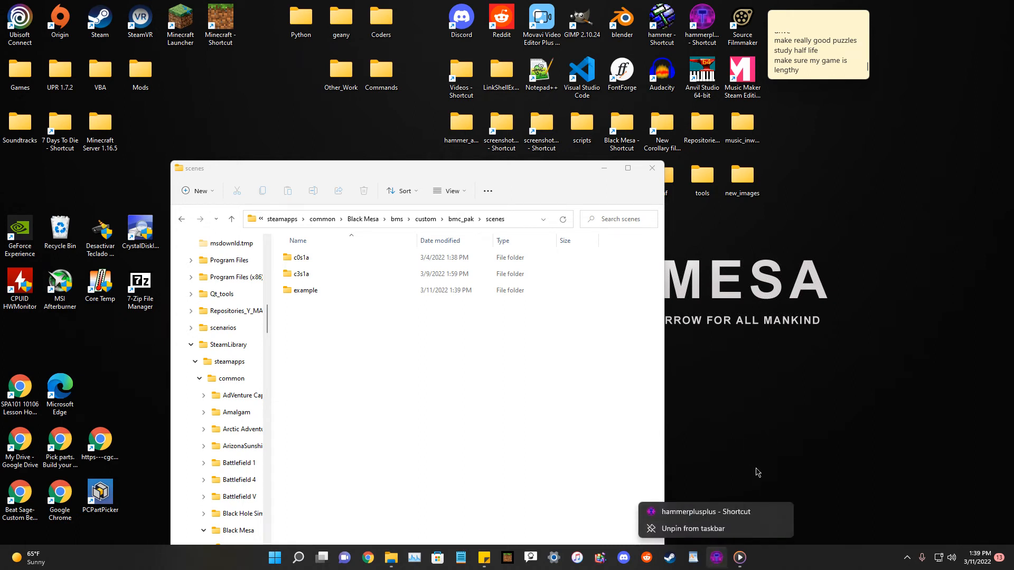
left_click(740, 511)
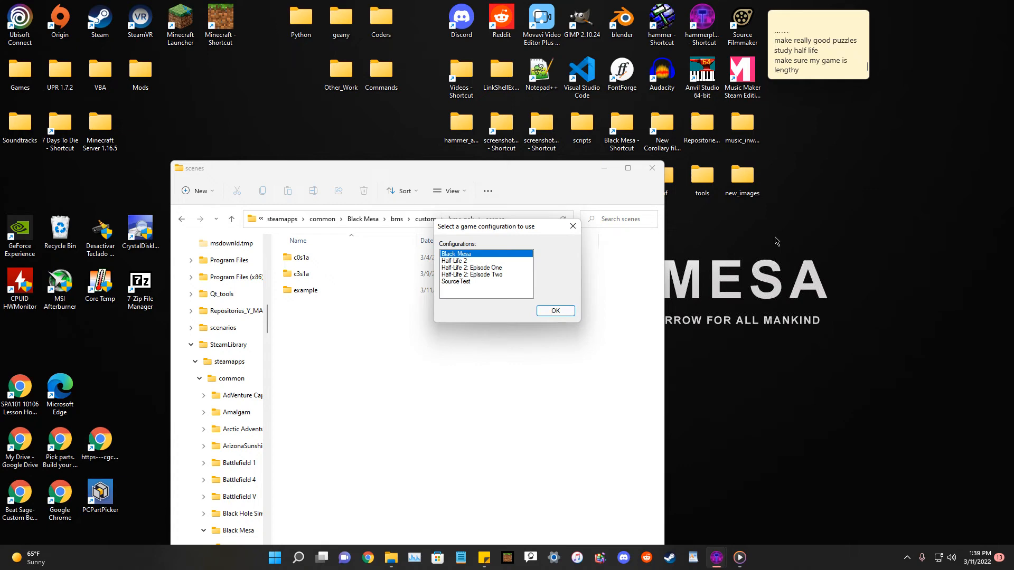
left_click(555, 310)
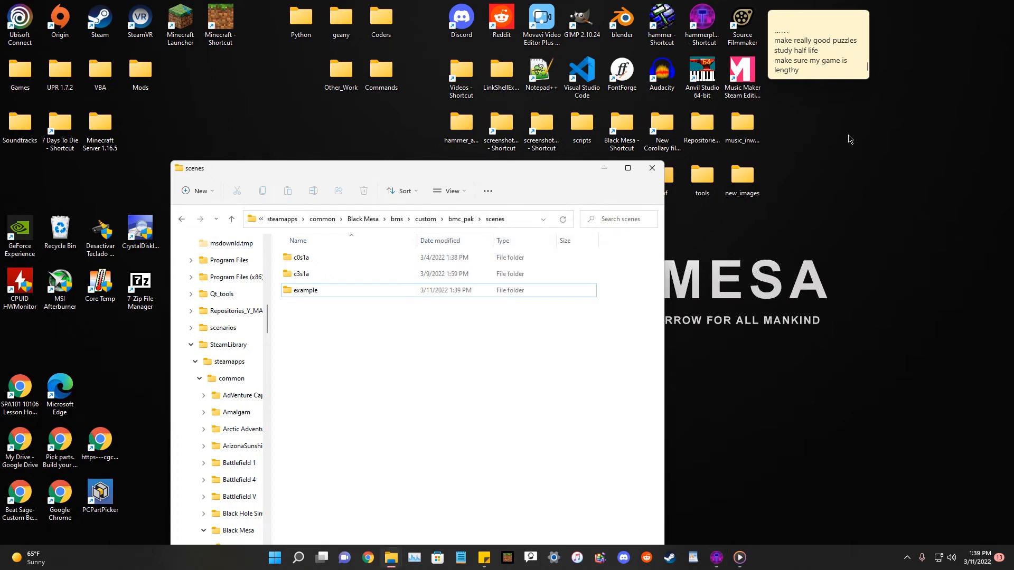
left_click_drag(532, 173, 528, 341)
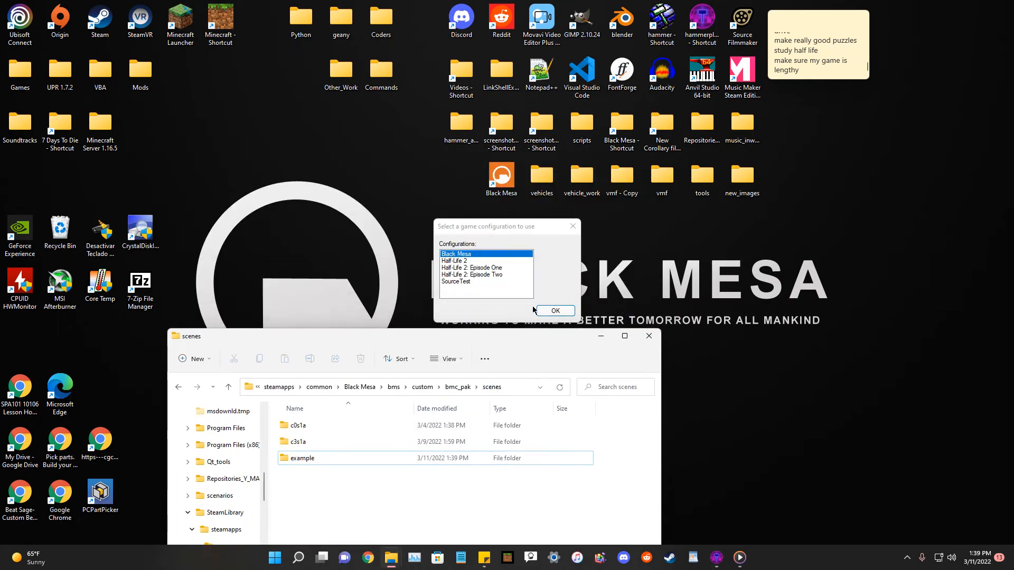
left_click(563, 313)
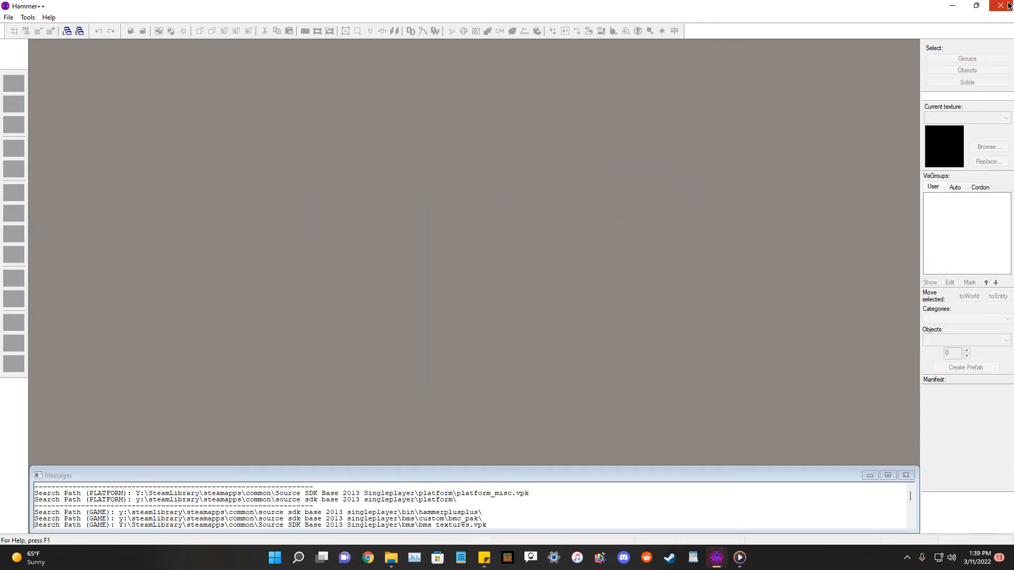
Start a new map and close the Lighting Preview window.
mouse_move(718, 562)
left_click(705, 469)
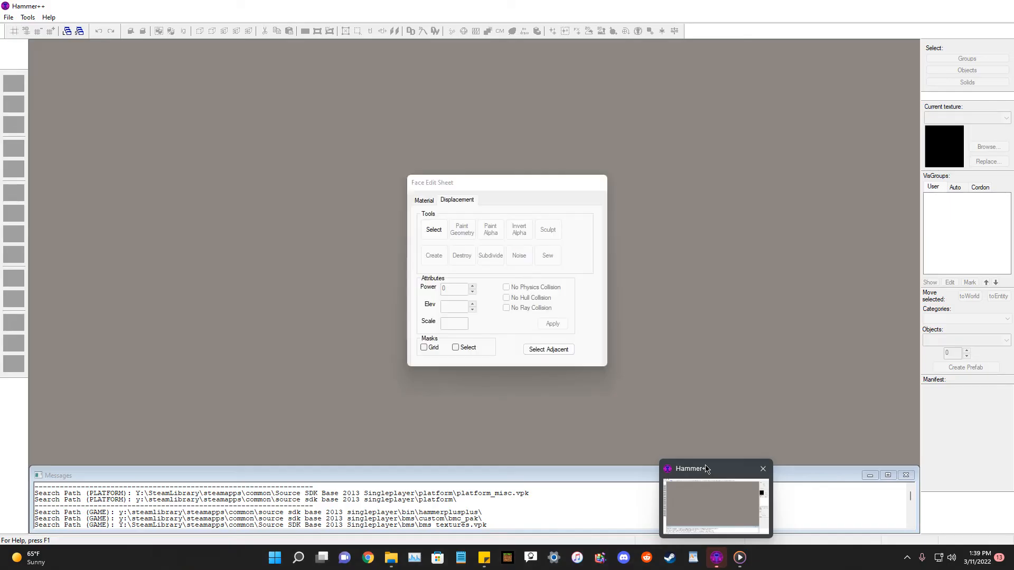
left_click(7, 17)
left_click(16, 34)
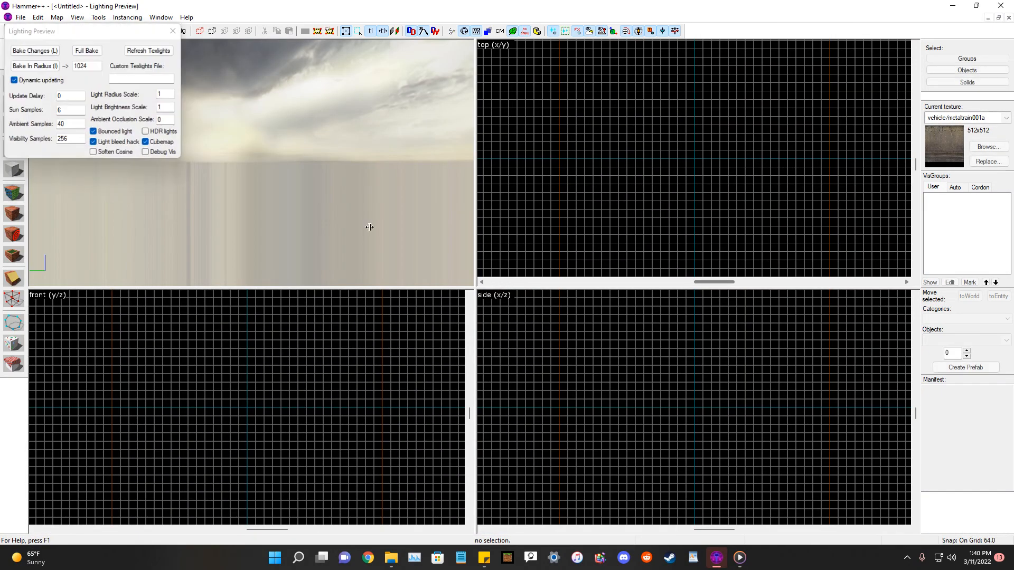
left_click(172, 31)
Draw a block brush about 640 by 576 units and 512 units tall.
scroll(729, 181, "down", 10)
scroll(729, 181, "up", 6)
scroll(713, 181, "down", 5)
scroll(720, 165, "up", 5)
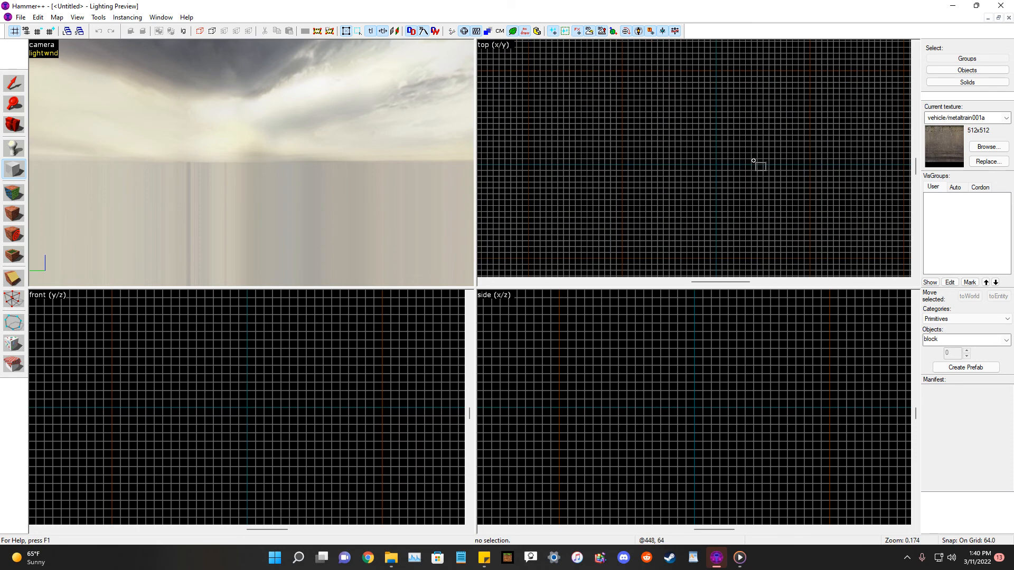
left_click_drag(715, 166, 778, 109)
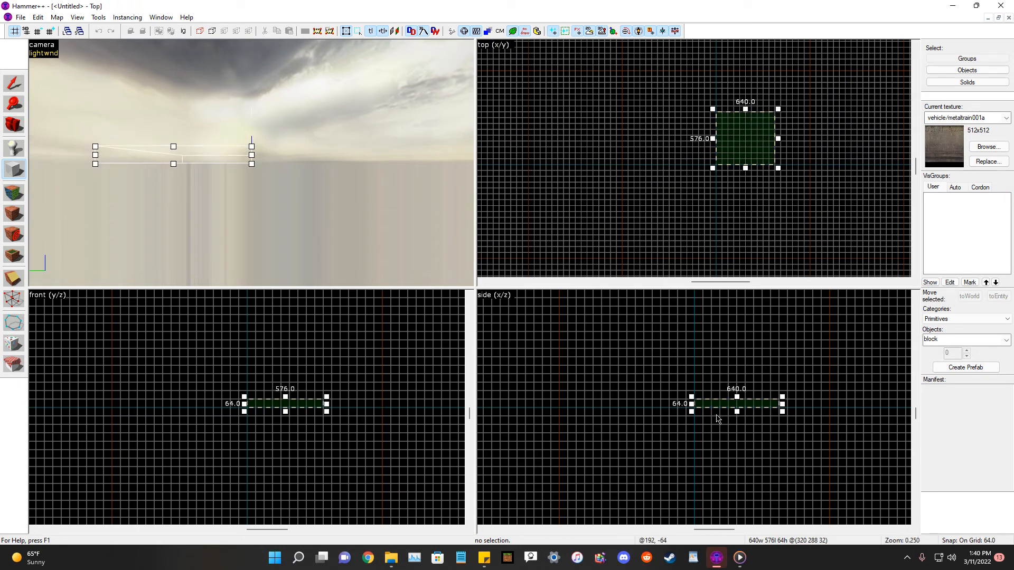
left_click_drag(742, 398, 752, 338)
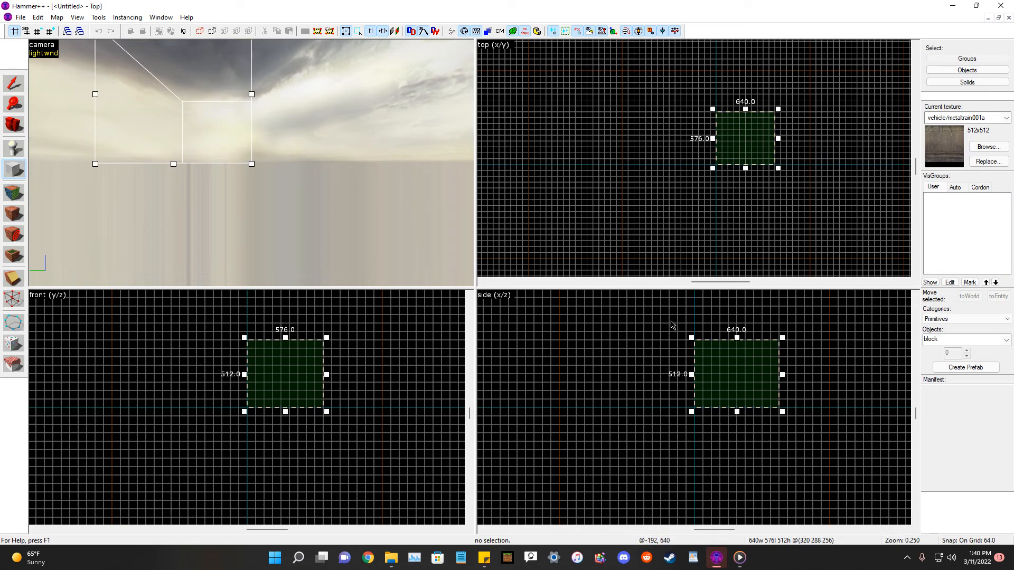
right_click(720, 375)
left_click(734, 380)
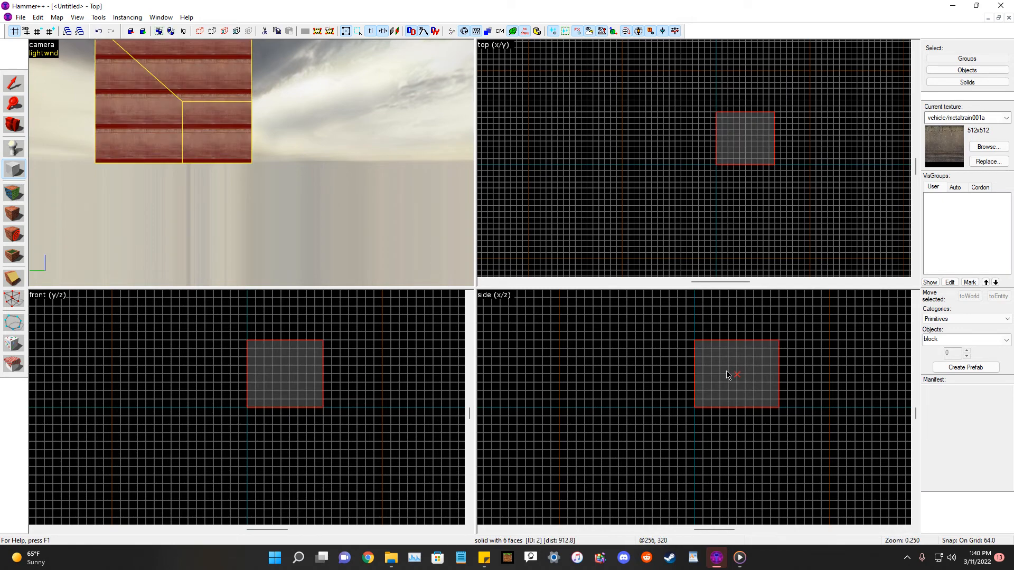
Select the block and make it hollow with a wall thickness of -32.
key("shift+s")
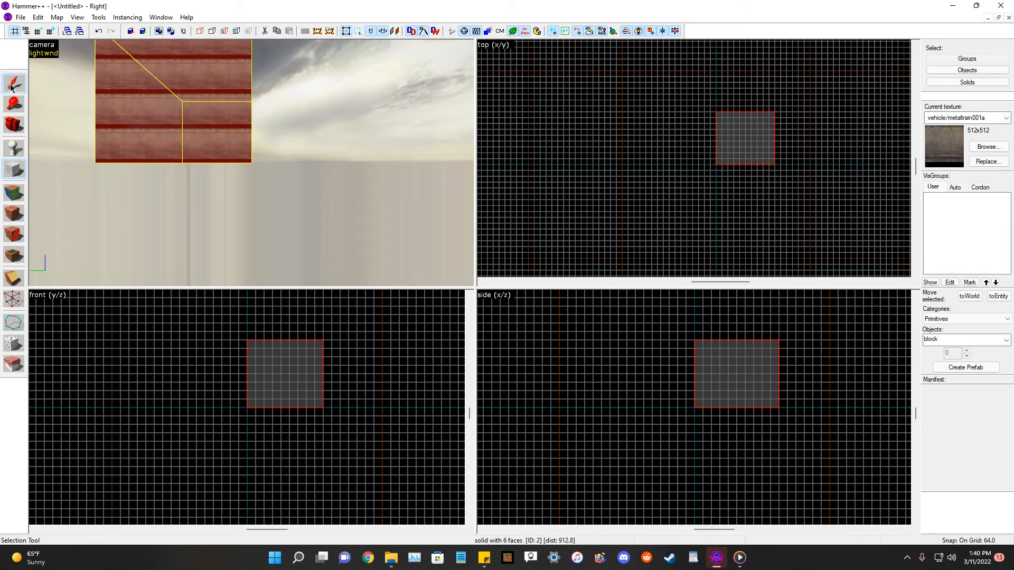
right_click(734, 375)
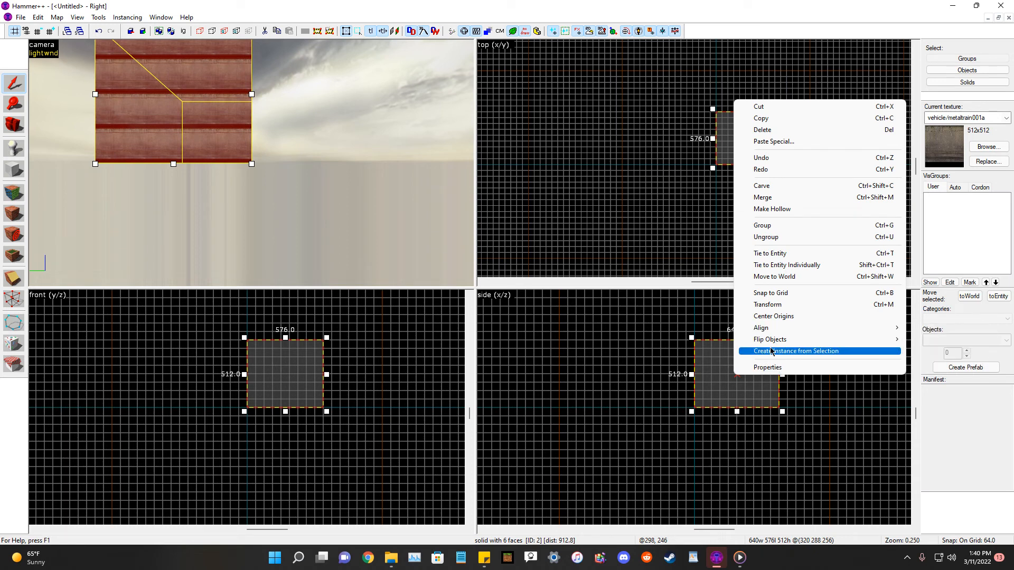
left_click(770, 209)
type("-32")
key("Return")
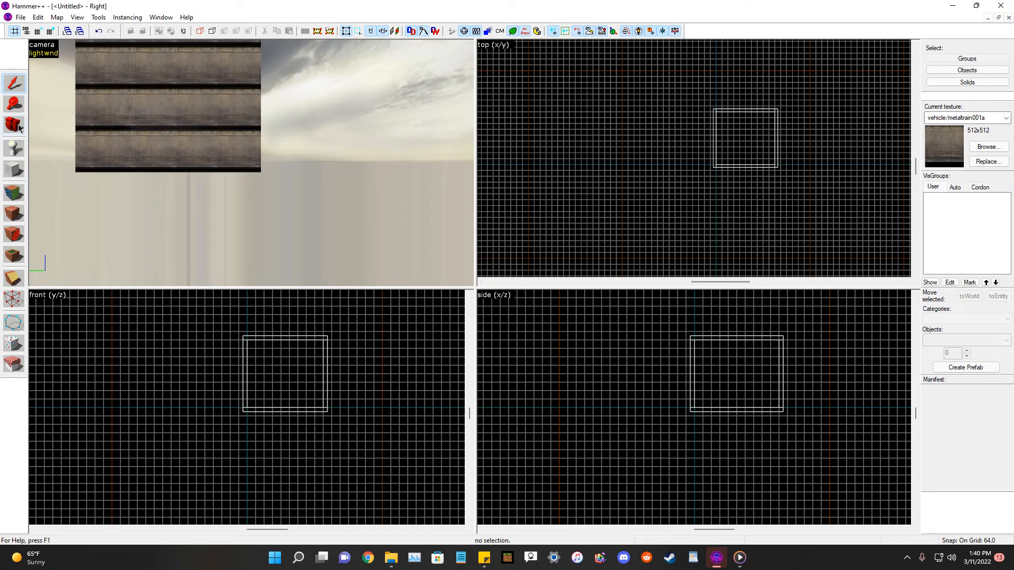
Pick the tools/toolsnodraw texture and apply it to the outer side faces of the hollow room.
left_click(988, 147)
type("n")
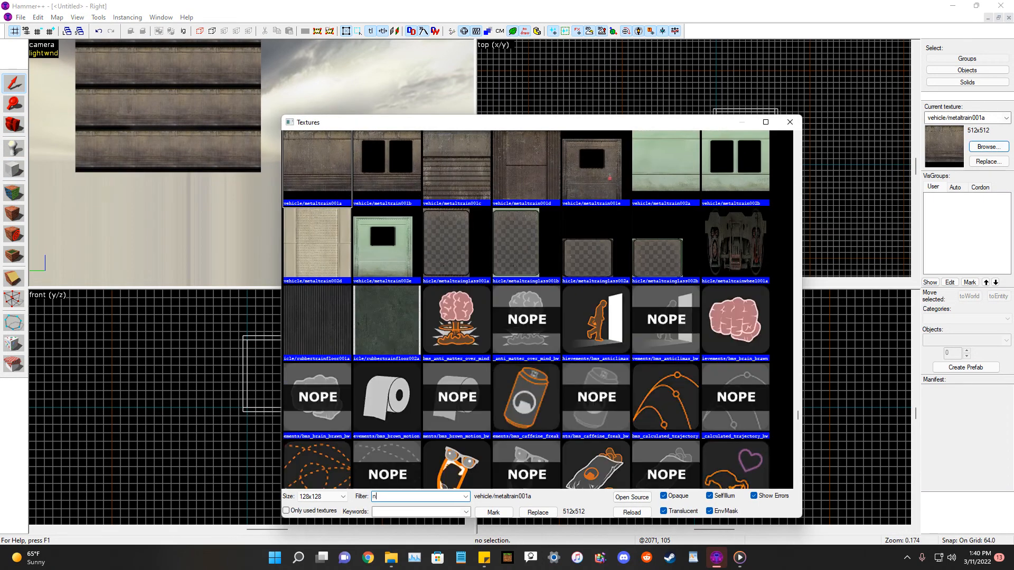
type("odraw")
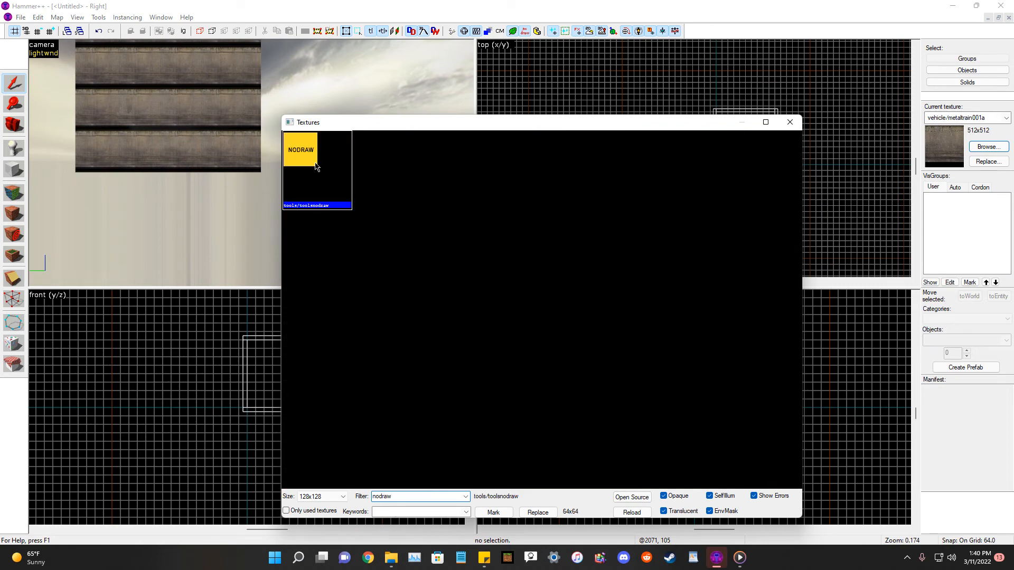
double_click(311, 163)
left_click(16, 195)
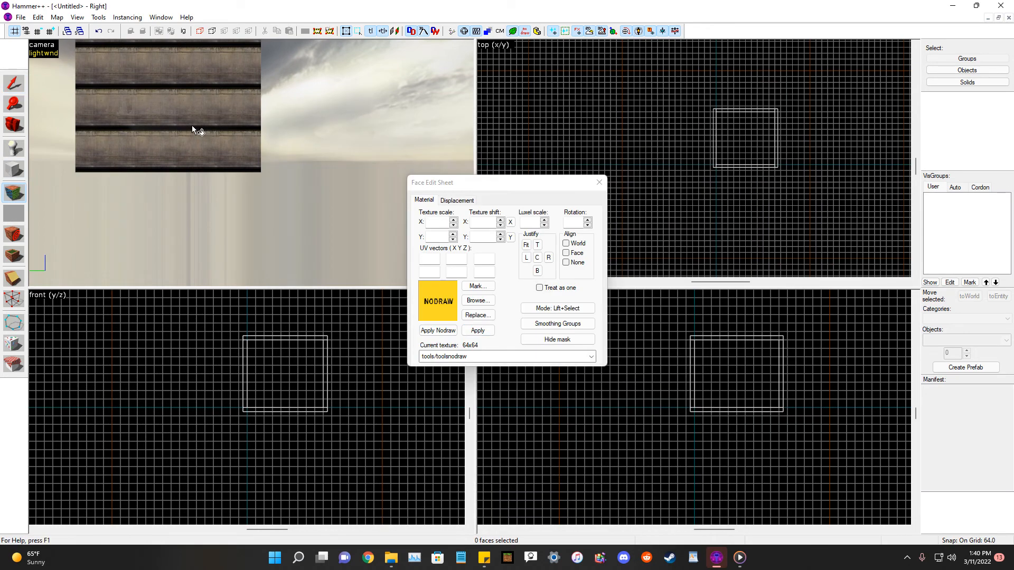
right_click(191, 125)
key("d")
right_click(183, 168)
right_click(225, 153)
left_click(15, 125)
left_click_drag(222, 158, 56, 176)
left_click(14, 193)
left_click(190, 148)
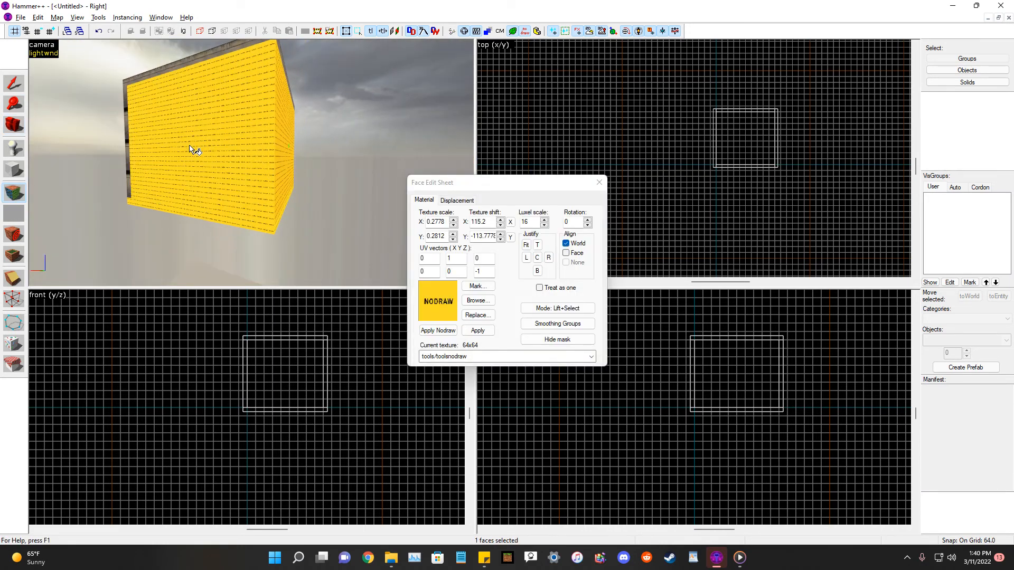
Apply the nodraw texture to the remaining outer faces, including the top of the room.
left_click(17, 122)
key("a")
left_click_drag(159, 150, 251, 163)
left_click(15, 193)
right_click(211, 145)
left_click(14, 124)
left_click(13, 193)
left_click(258, 164)
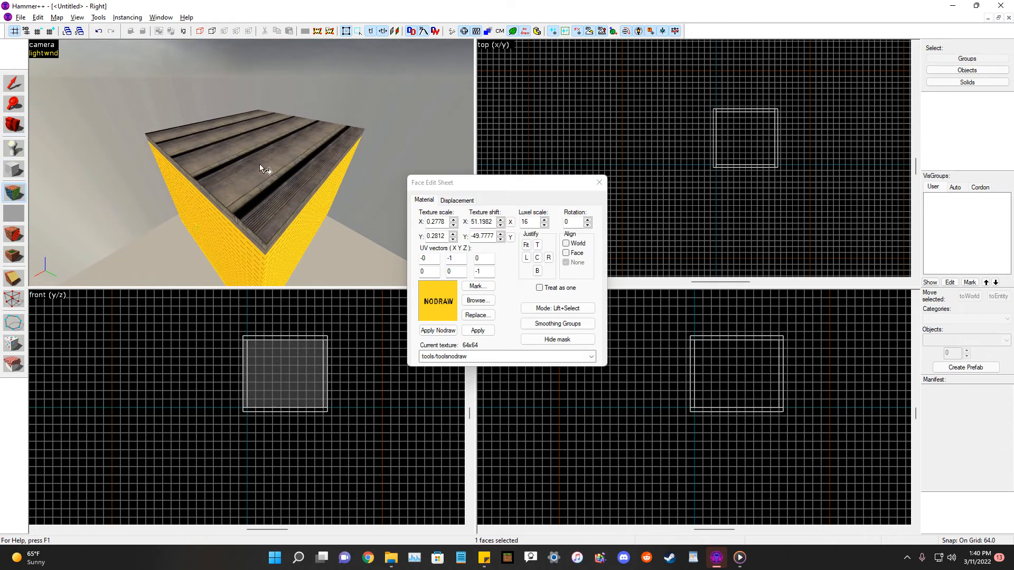
right_click(259, 164)
left_click(14, 125)
left_click_drag(185, 111, 252, 163)
key("w")
Apply the dev/dev_blendmeasure texture to the room's inner floor and ceiling.
left_click(986, 146)
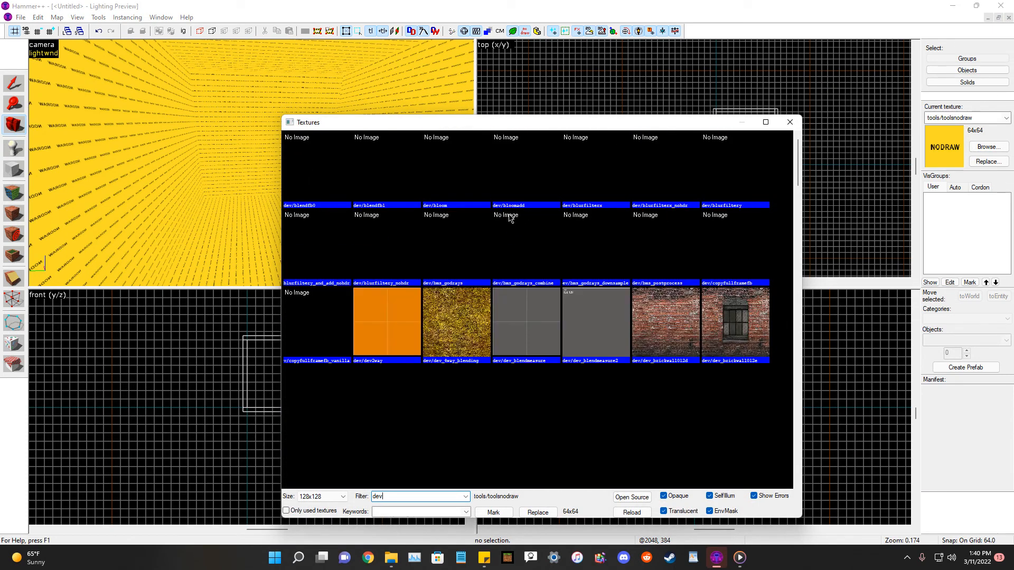
double_click(602, 326)
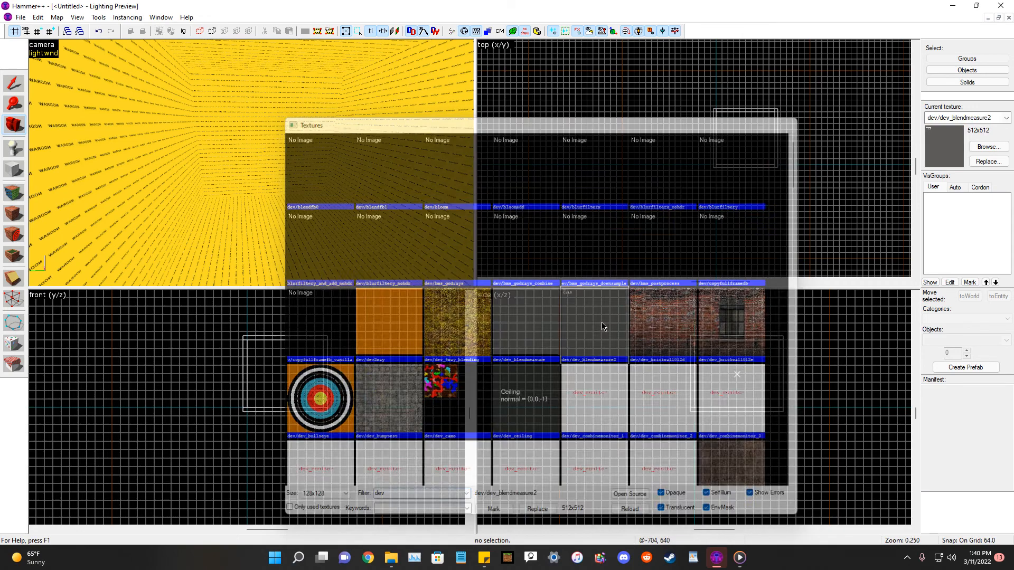
left_click(987, 147)
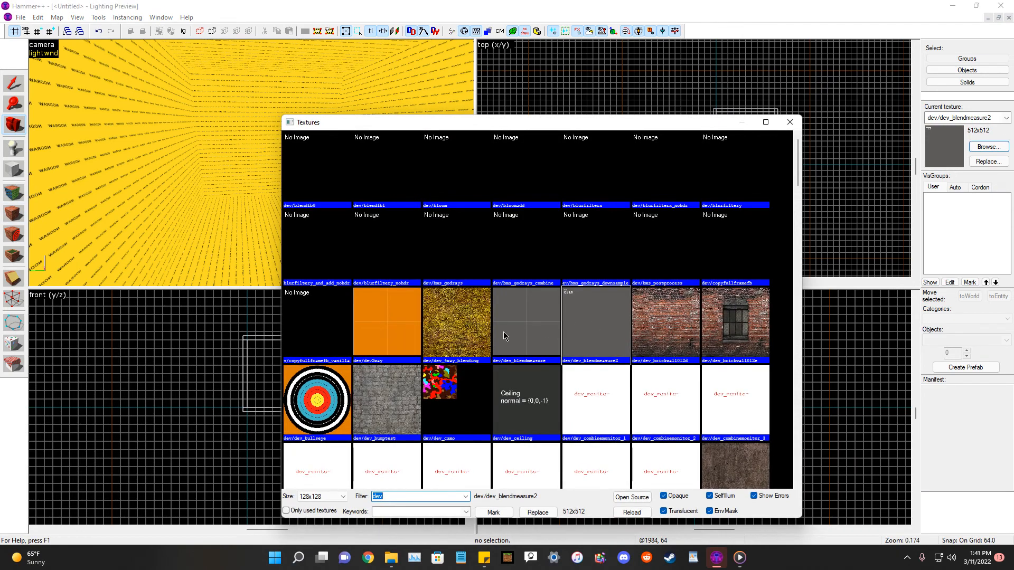
double_click(503, 332)
left_click(15, 192)
right_click(257, 233)
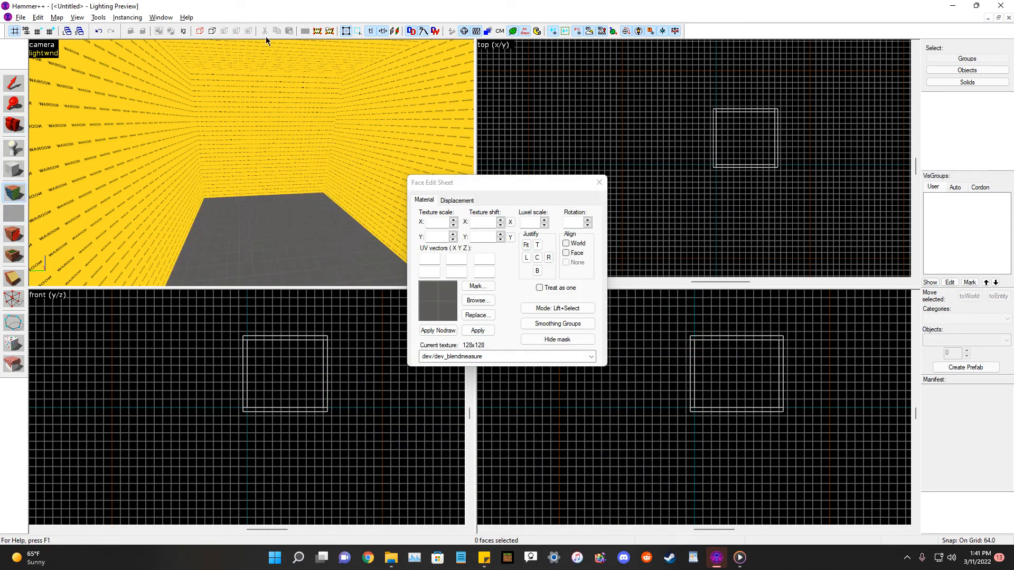
right_click(269, 49)
left_click(599, 182)
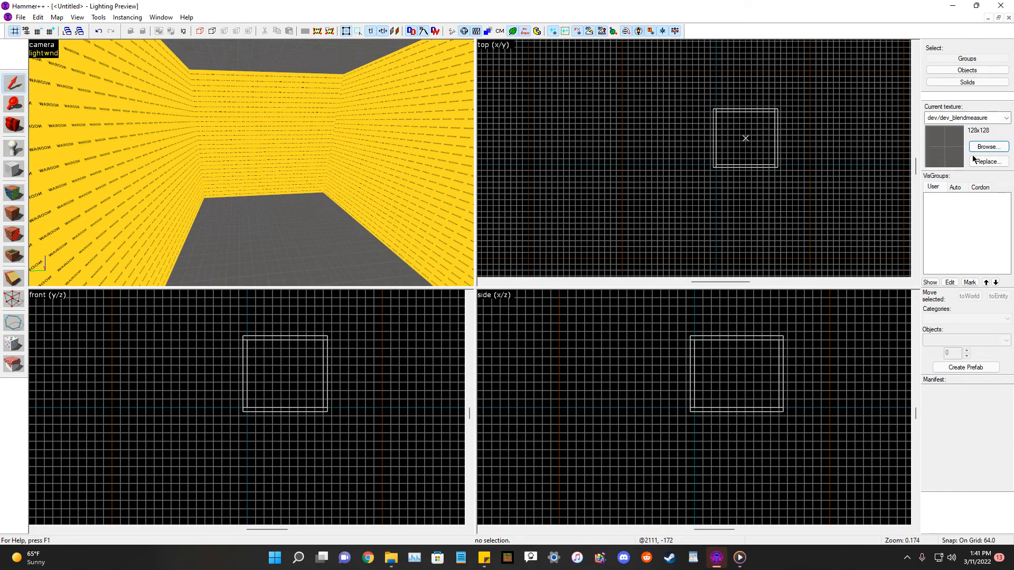
Apply the dev/dev2way texture to the four inner walls of the room.
left_click(986, 147)
double_click(395, 332)
left_click(15, 193)
right_click(122, 158)
right_click(240, 146)
right_click(392, 147)
left_click(14, 125)
left_click_drag(180, 159, 255, 163)
left_click(14, 194)
right_click(371, 148)
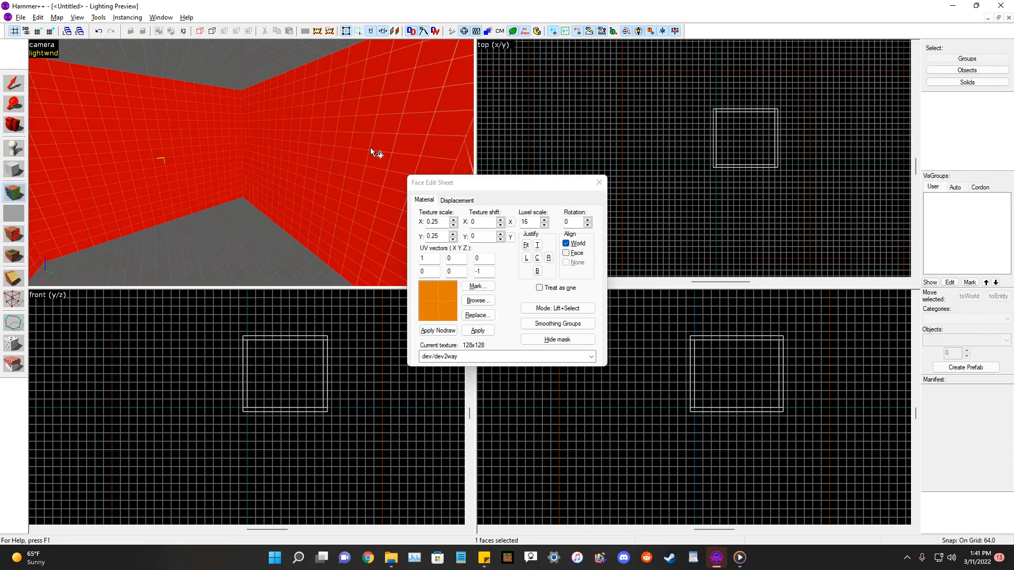
left_click(14, 125)
left_click_drag(179, 153, 252, 163)
Save the map as example on the Desktop.
key("ctrl+s")
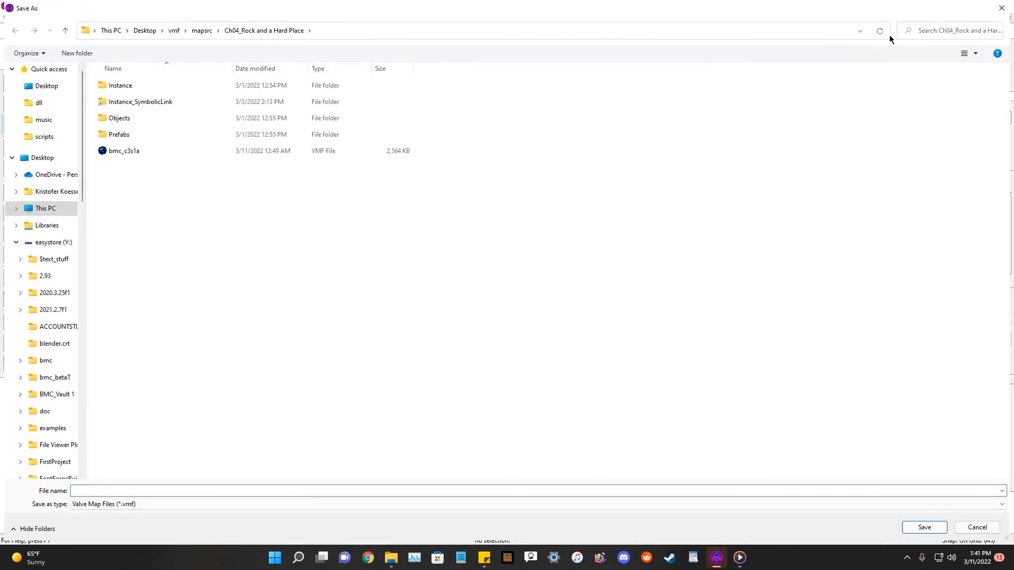
left_click(29, 207)
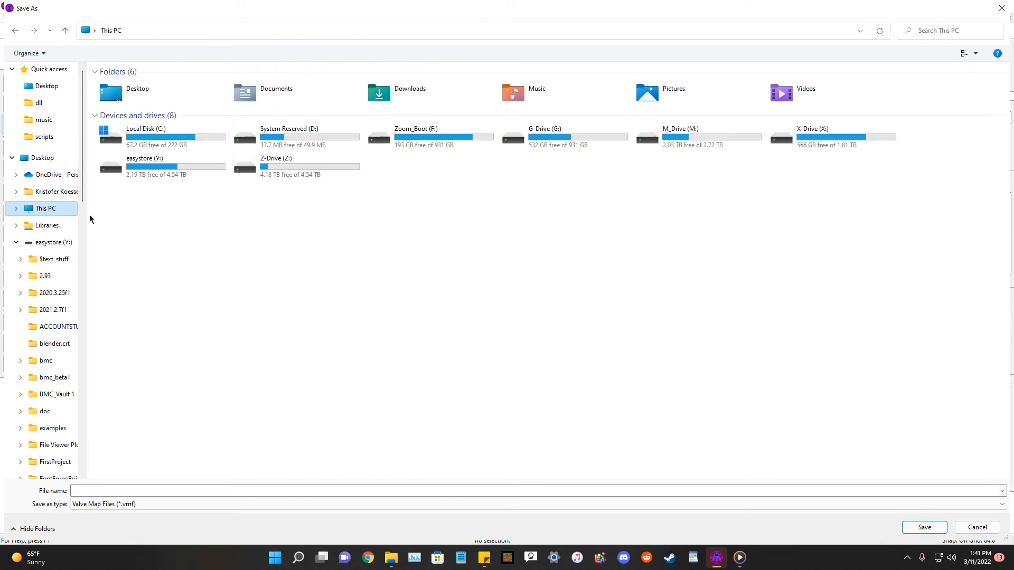
left_click(36, 158)
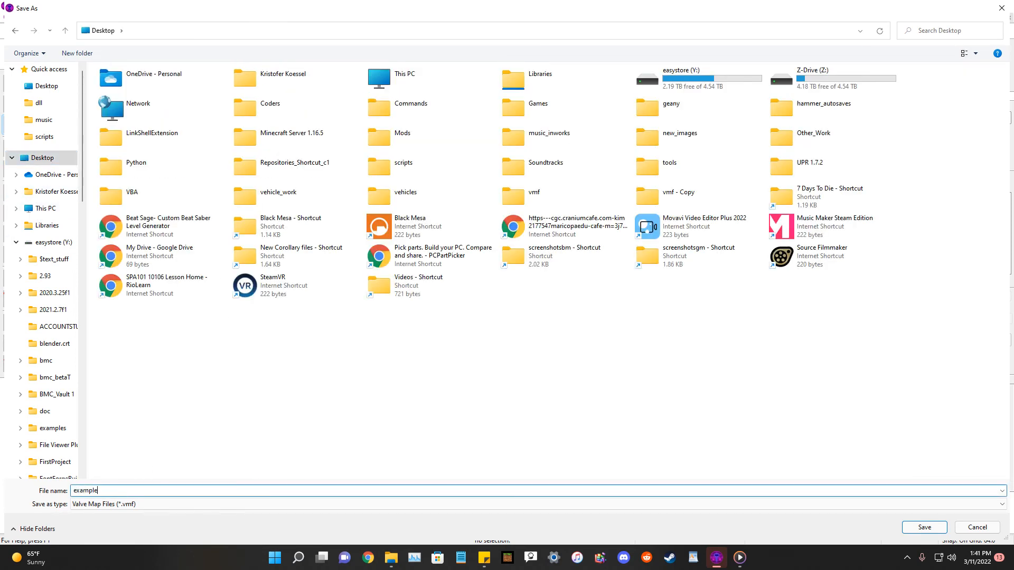
key("Return")
Place an info_player_start entity on the room's floor.
left_click_drag(216, 158, 251, 163)
left_click(12, 152)
left_click(981, 339)
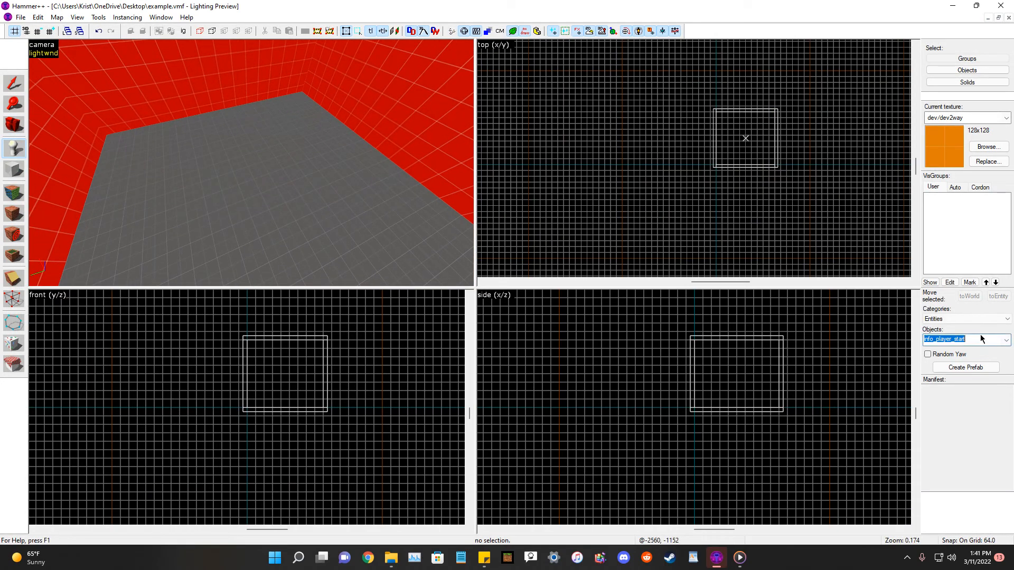
left_click(271, 215)
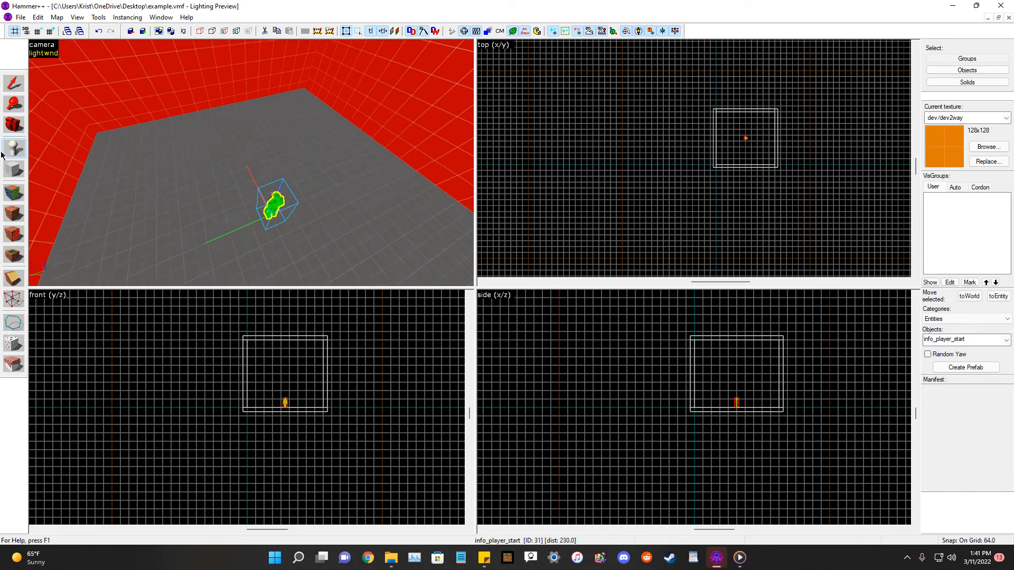
Place a logic_auto entity on the room's floor near the player start.
left_click(13, 125)
left_click_drag(252, 163, 251, 163)
left_click(14, 149)
type("logic-Auto")
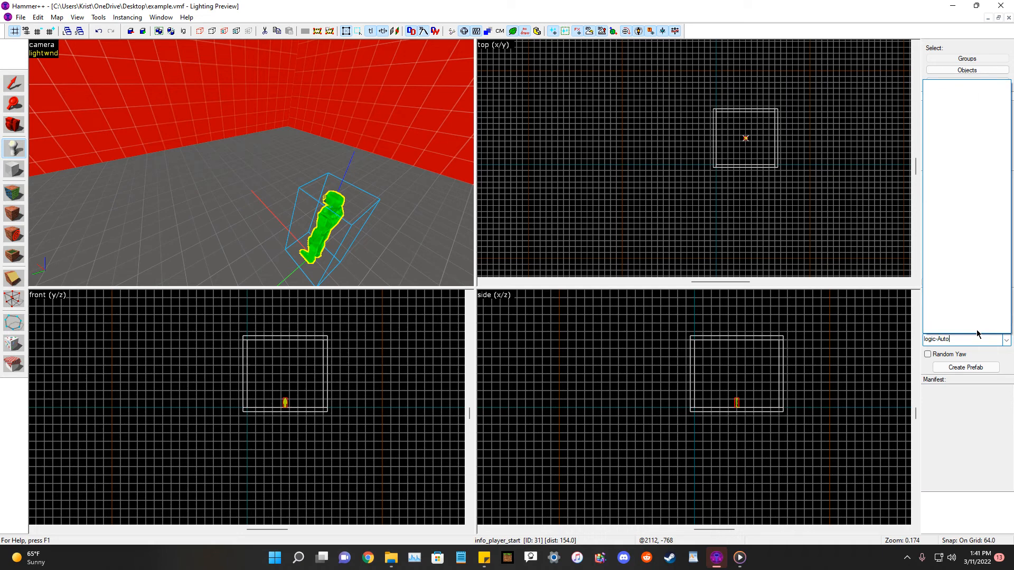
key("Escape")
type("logic_")
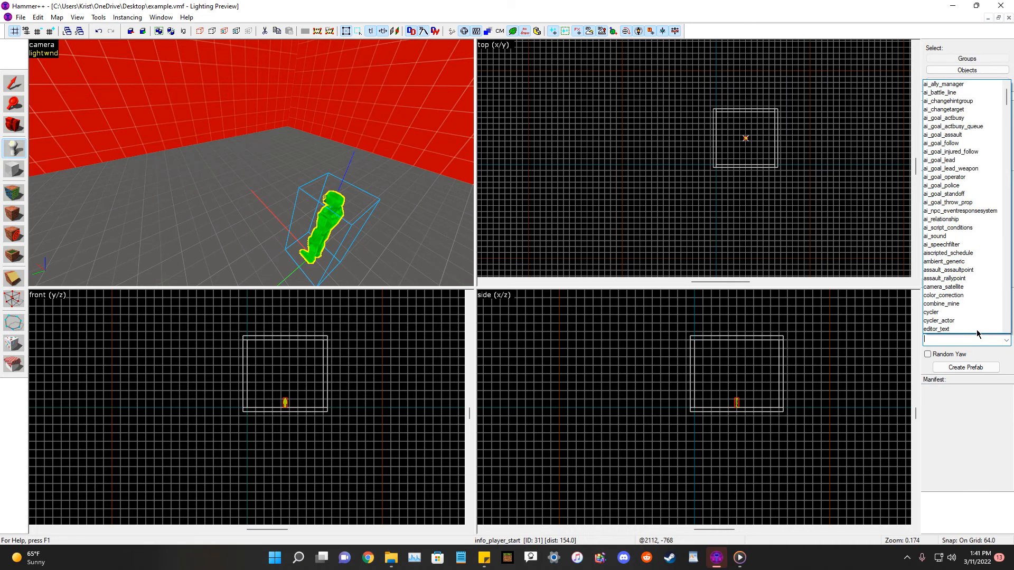
type("auto")
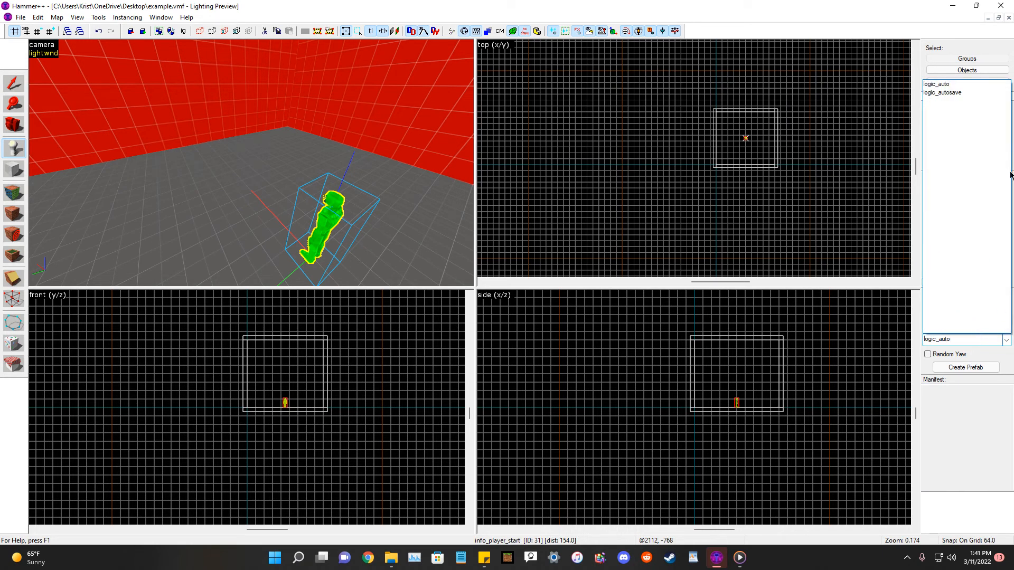
left_click(945, 85)
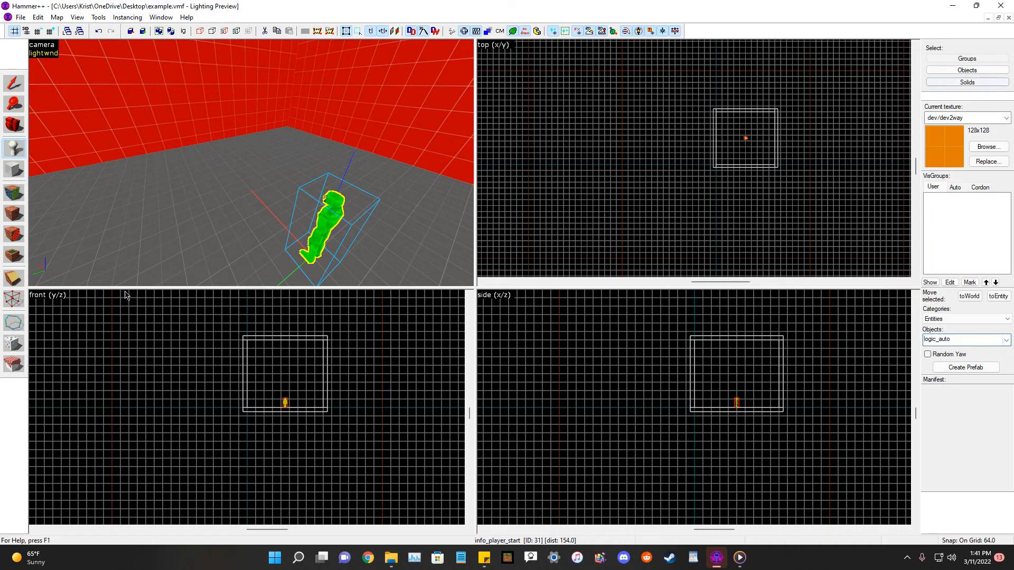
left_click(226, 260)
Place a logic_choreographed_scene entity on the floor beside the logic_auto.
left_click(11, 83)
key("z")
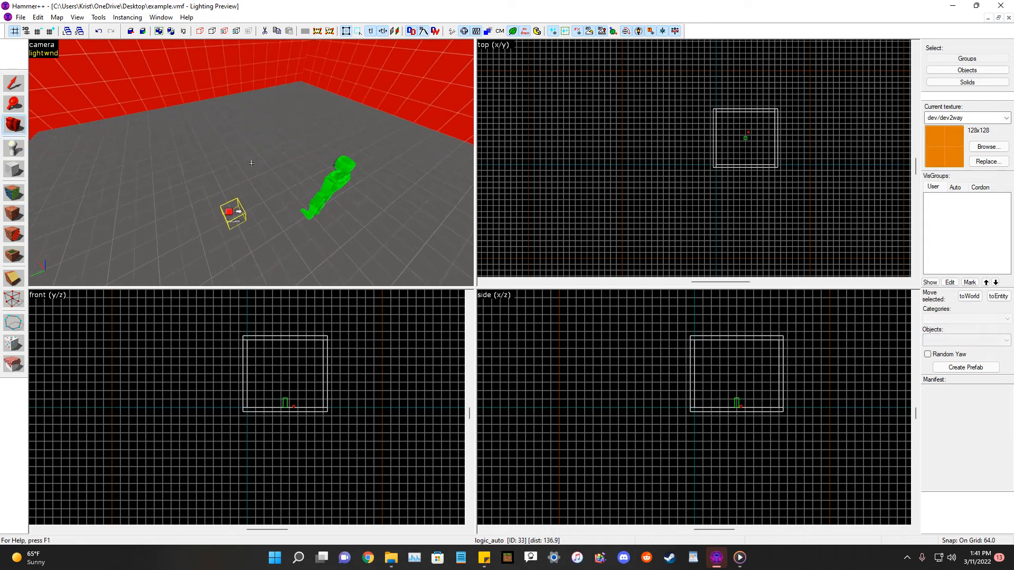
key("w")
key("z")
left_click(229, 223)
left_click_drag(204, 219, 308, 209)
left_click(690, 194)
key("d")
left_click(9, 125)
key("z")
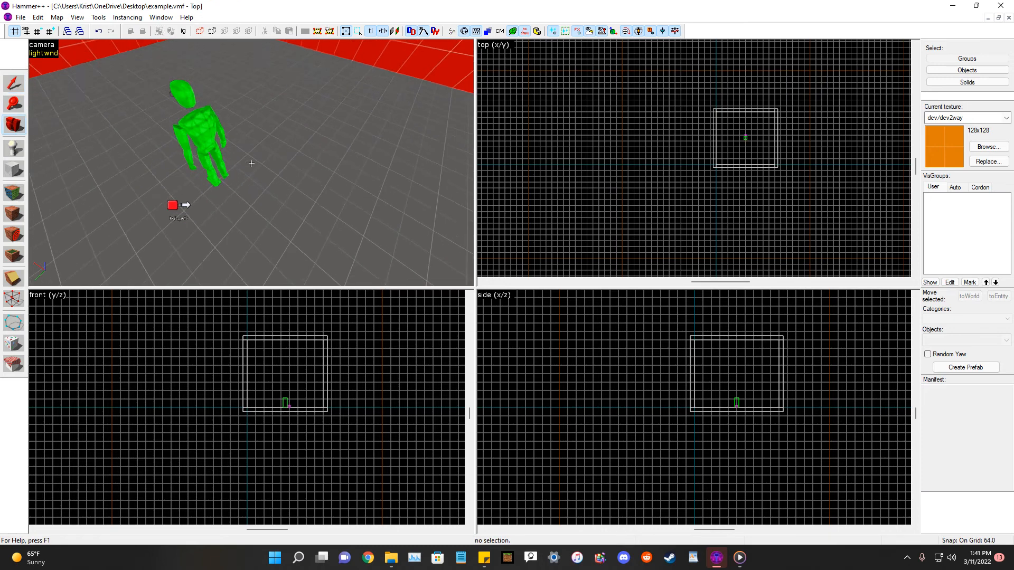
key("d")
key("s")
key("z")
left_click(13, 148)
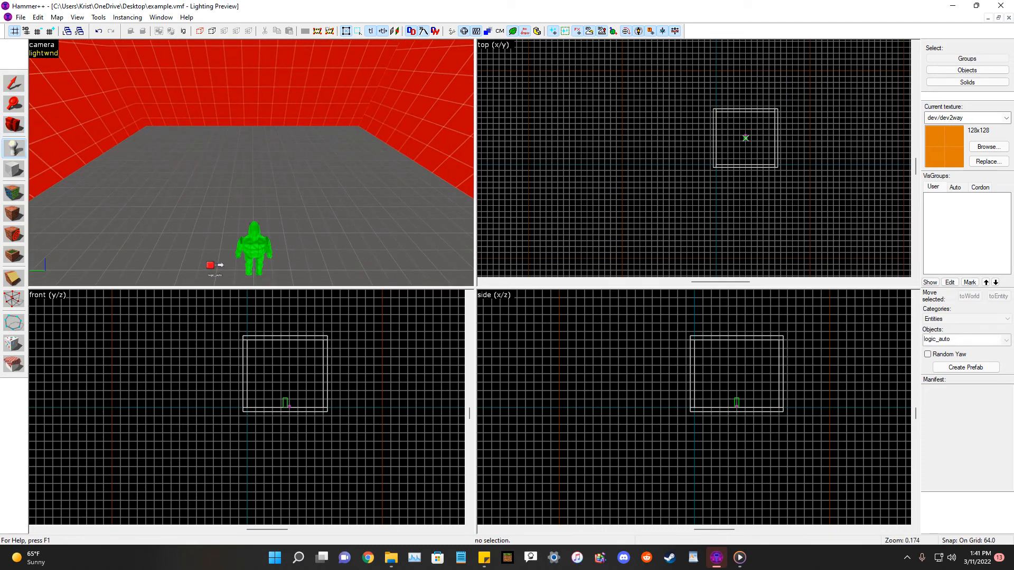
type("log")
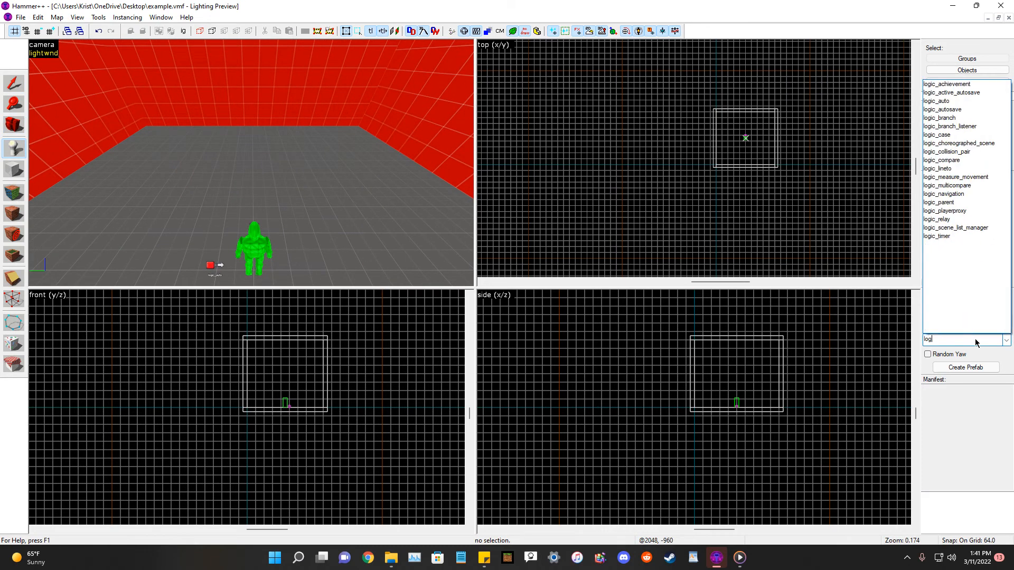
type("ic_chore")
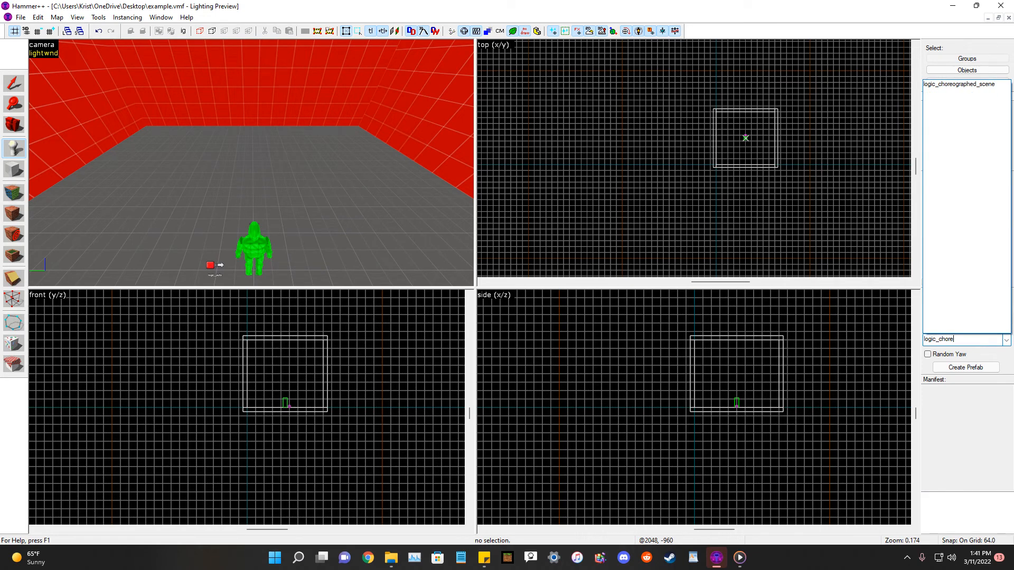
left_click(972, 85)
left_click(186, 271)
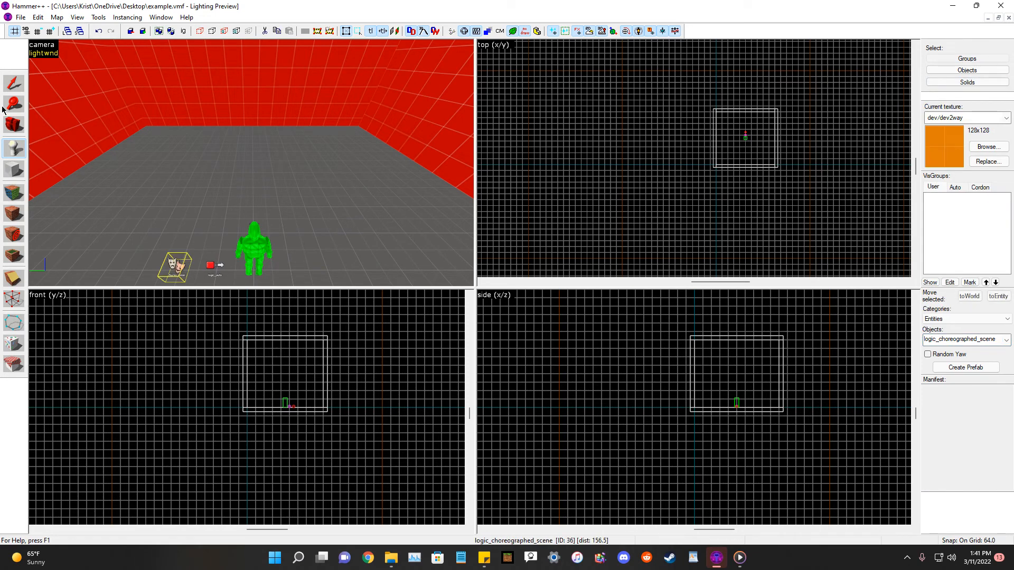
Cut and paste the logic_choreographed_scene entity so it sits on top of the logic_auto entity.
left_click(8, 83)
key("z")
key("w")
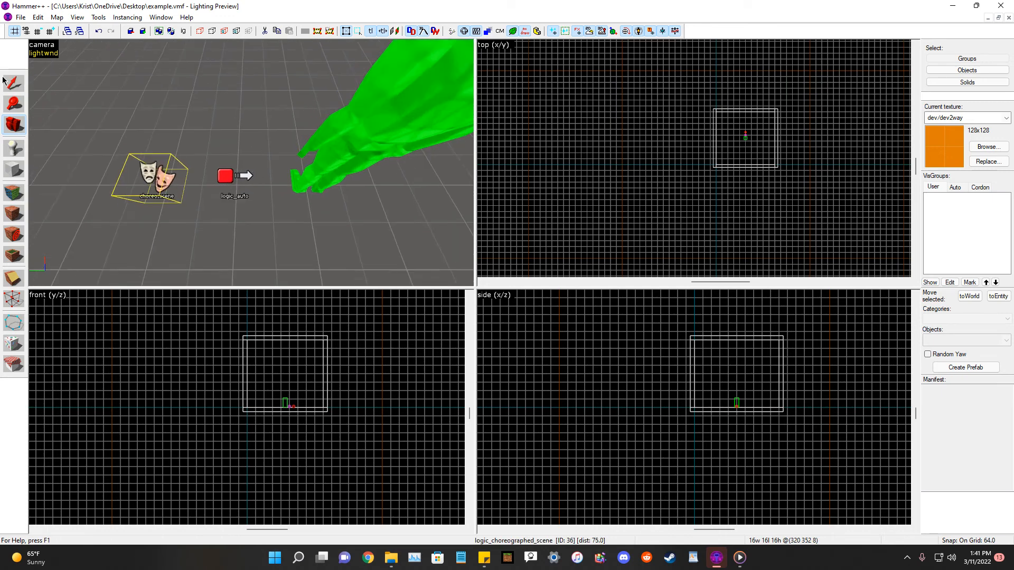
left_click(9, 83)
key("ctrl+x")
key("ctrl+v")
scroll(734, 169, "up", 6)
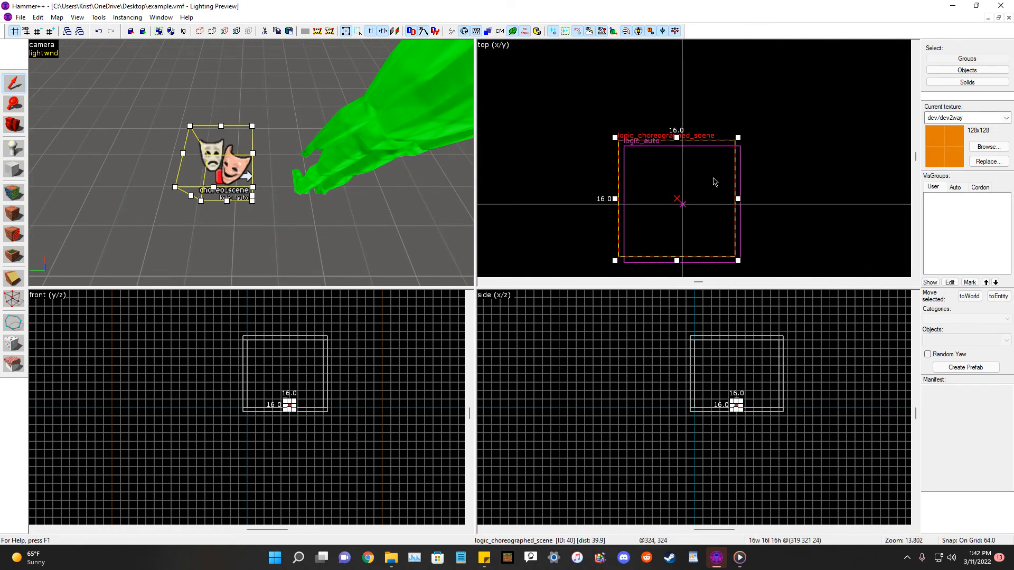
left_click(753, 166)
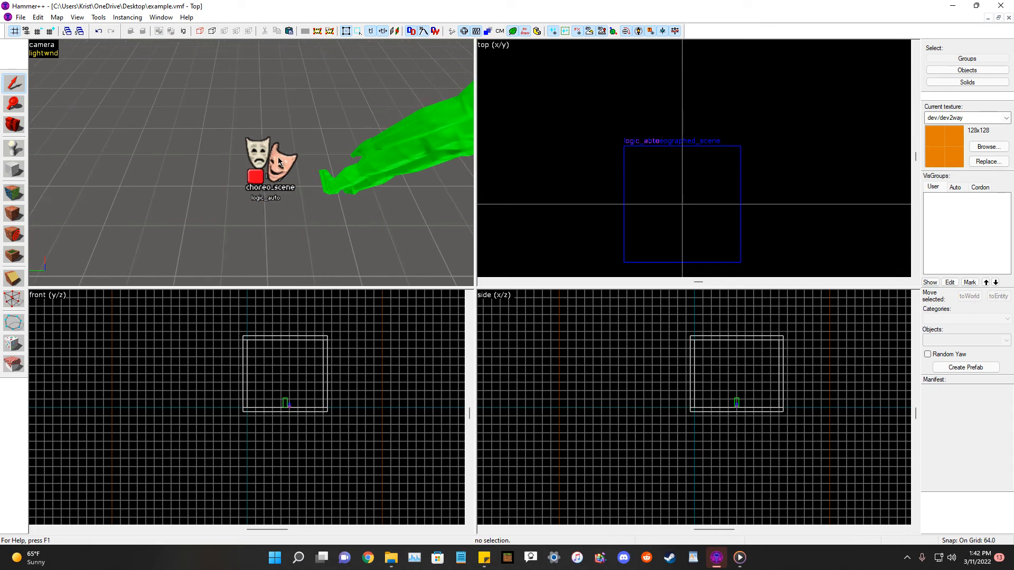
Name the logic_choreographed_scene entity mike_example and apply.
double_click(277, 157)
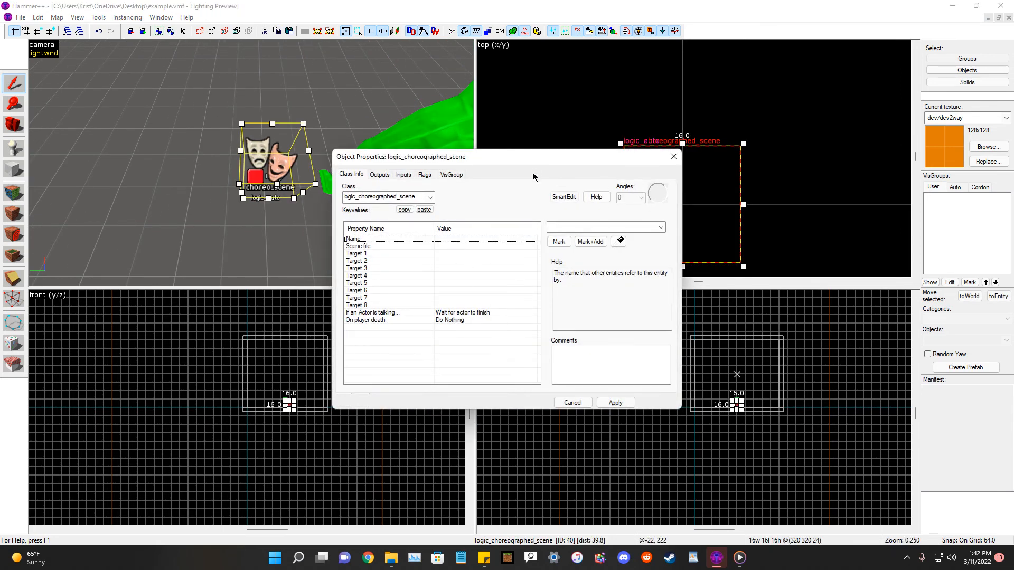
left_click_drag(545, 159, 668, 240)
left_click(703, 307)
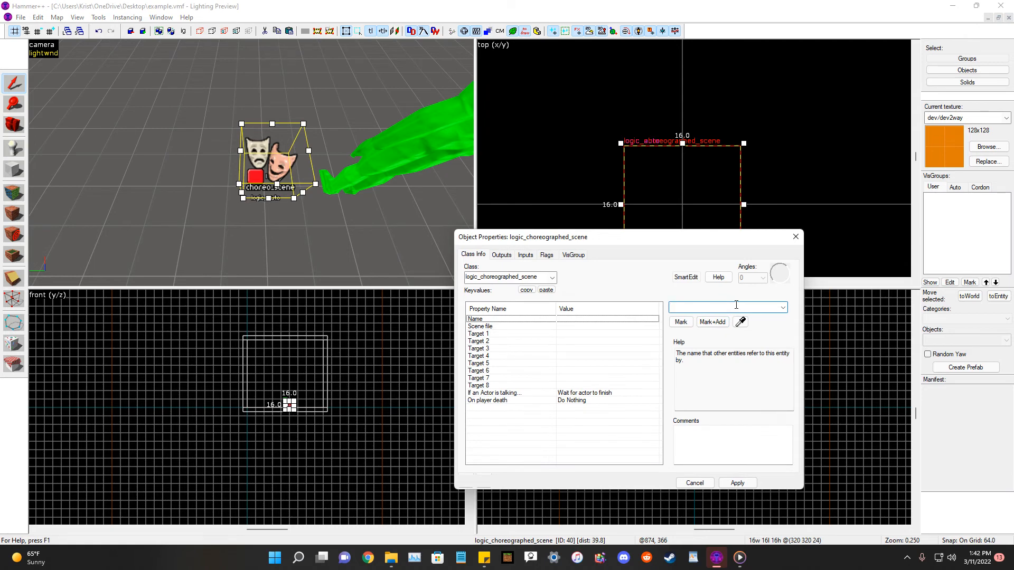
type("mik")
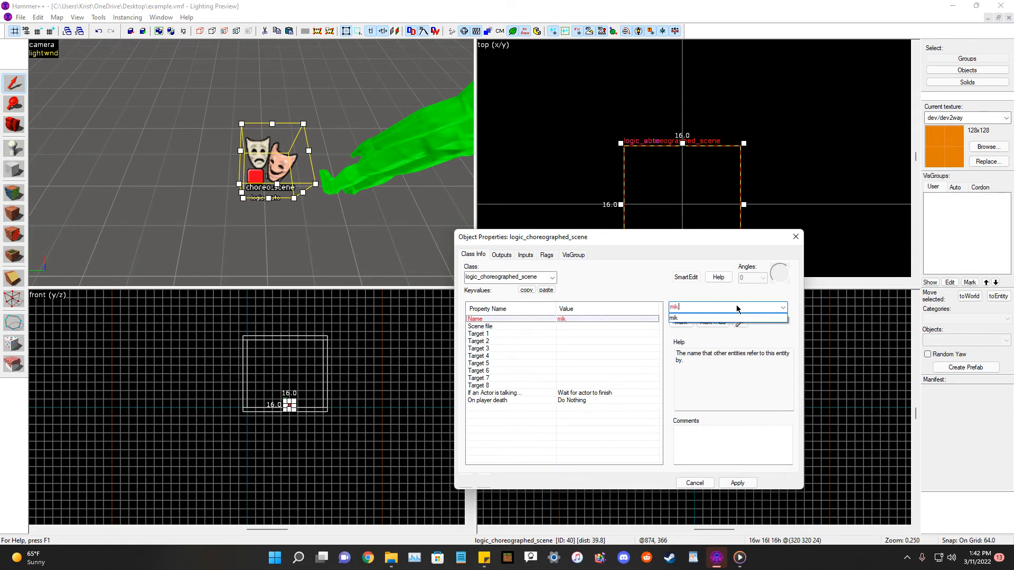
type("e_example")
left_click(735, 483)
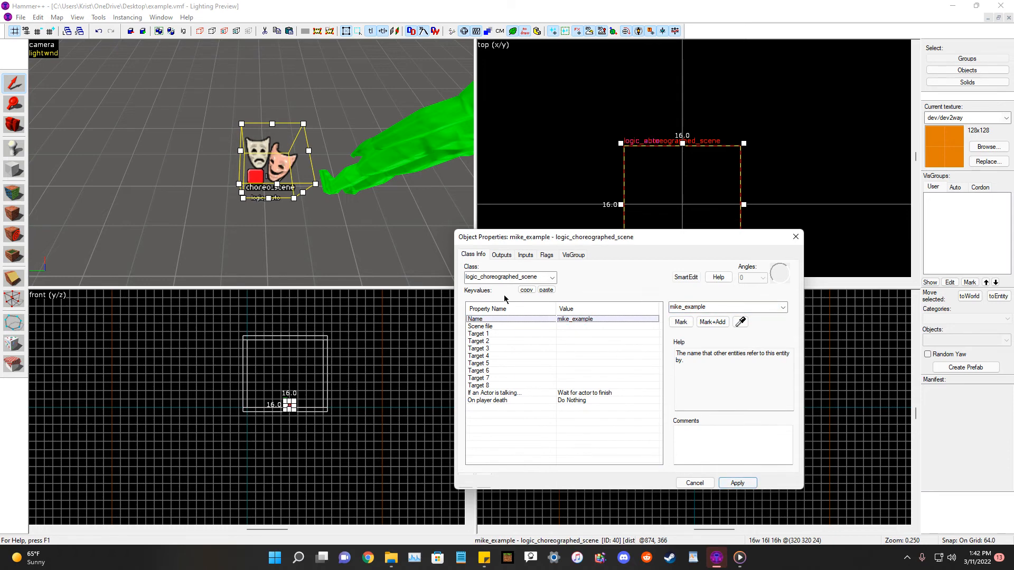
Set the scene's Scene file to example/example.vcd from the scene browser and apply.
double_click(570, 327)
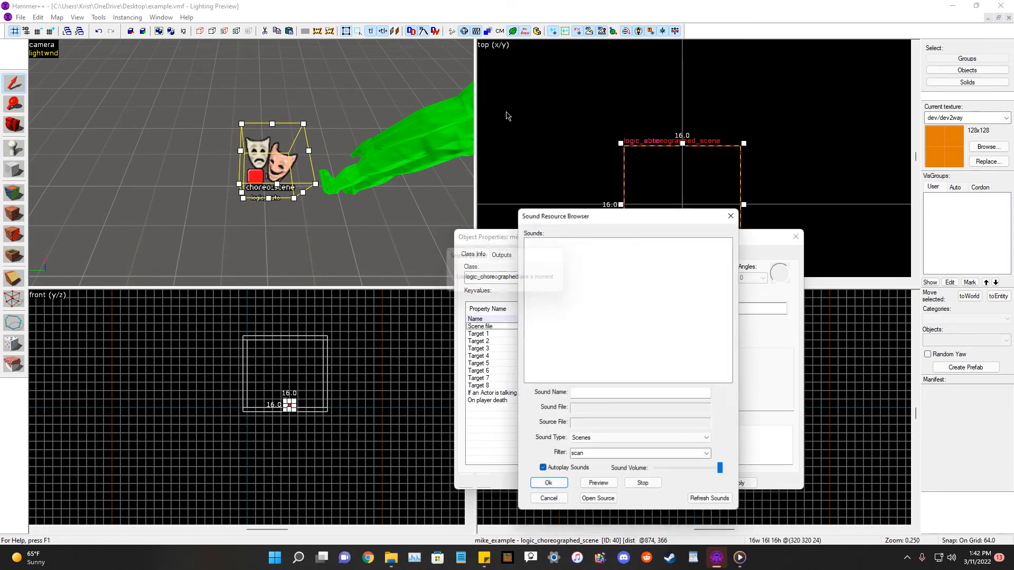
left_click(624, 454)
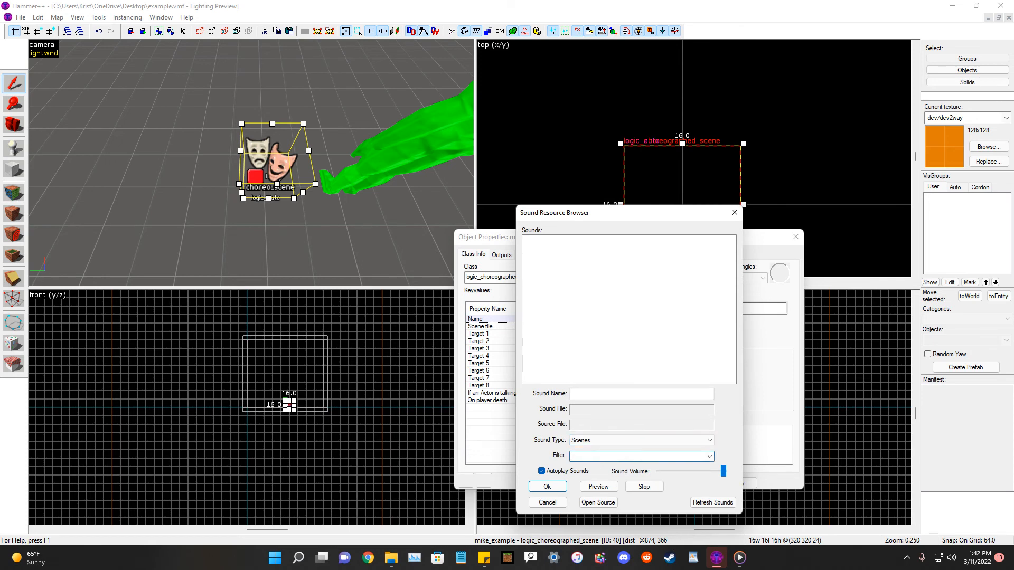
type("example")
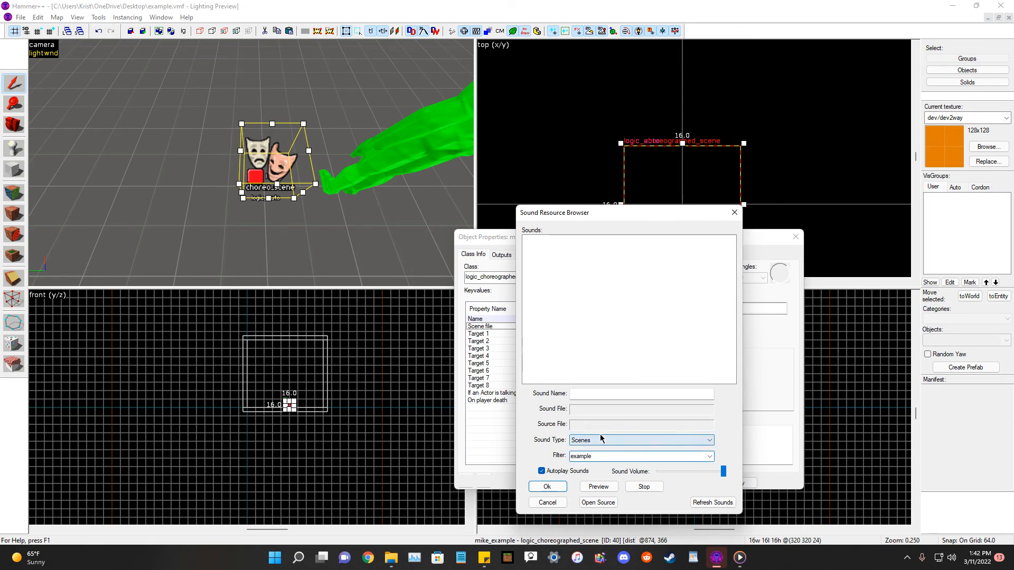
left_click(568, 240)
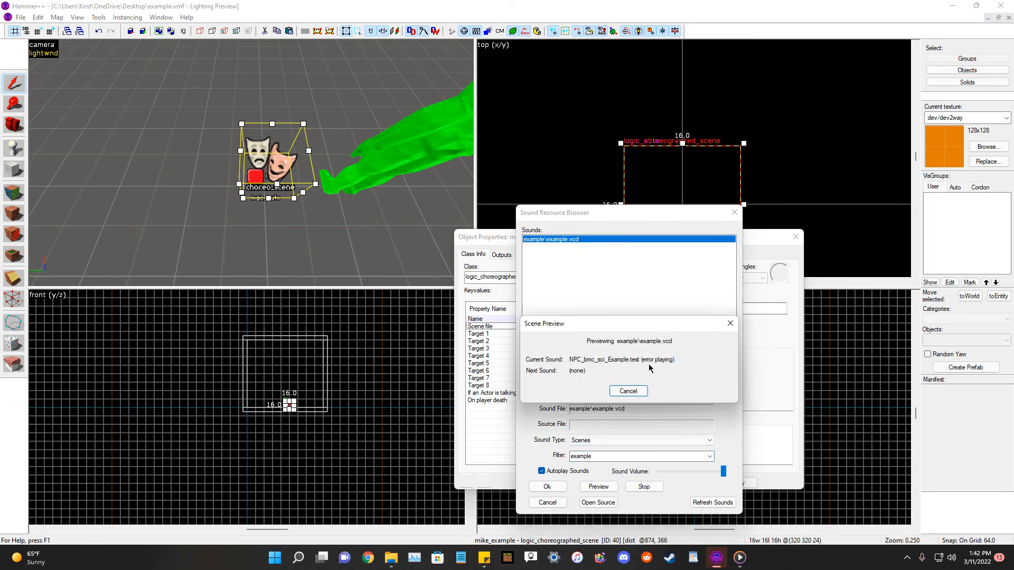
left_click(730, 323)
left_click(545, 486)
left_click(737, 484)
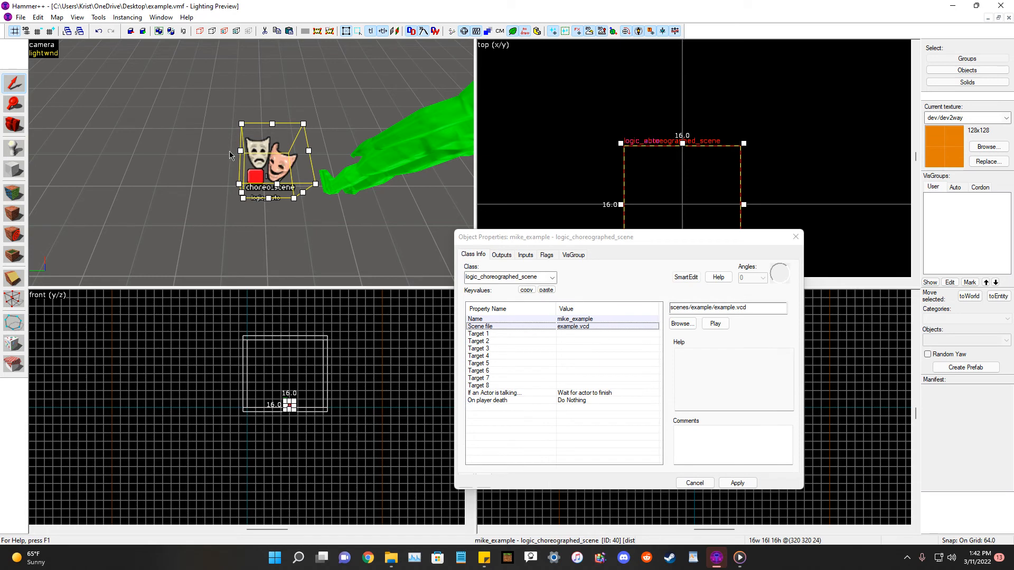
Place an npc_human_security entity in the room.
left_click(15, 126)
left_click_drag(129, 140, 237, 137)
left_click(19, 151)
left_click(1000, 342)
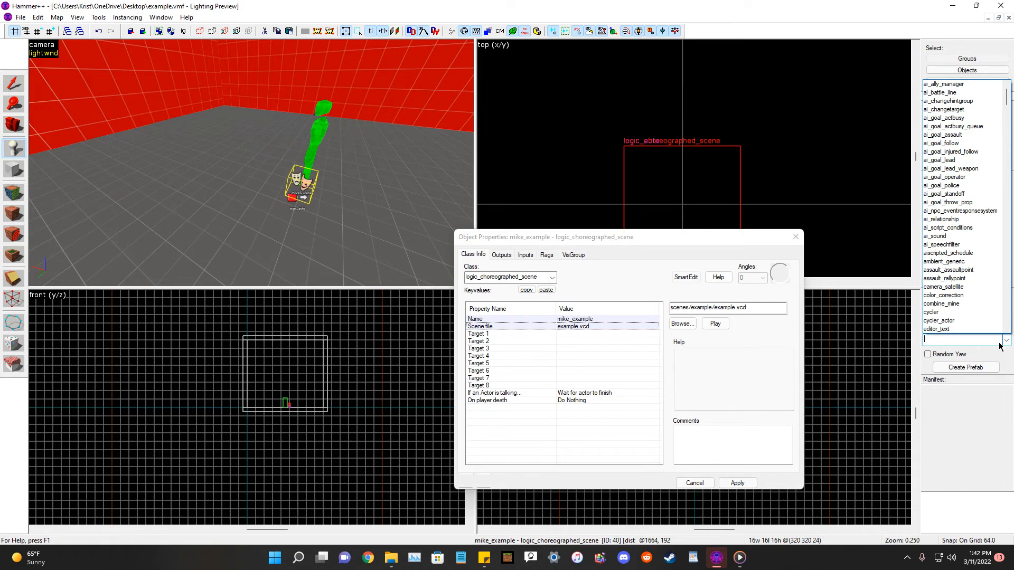
type("secu")
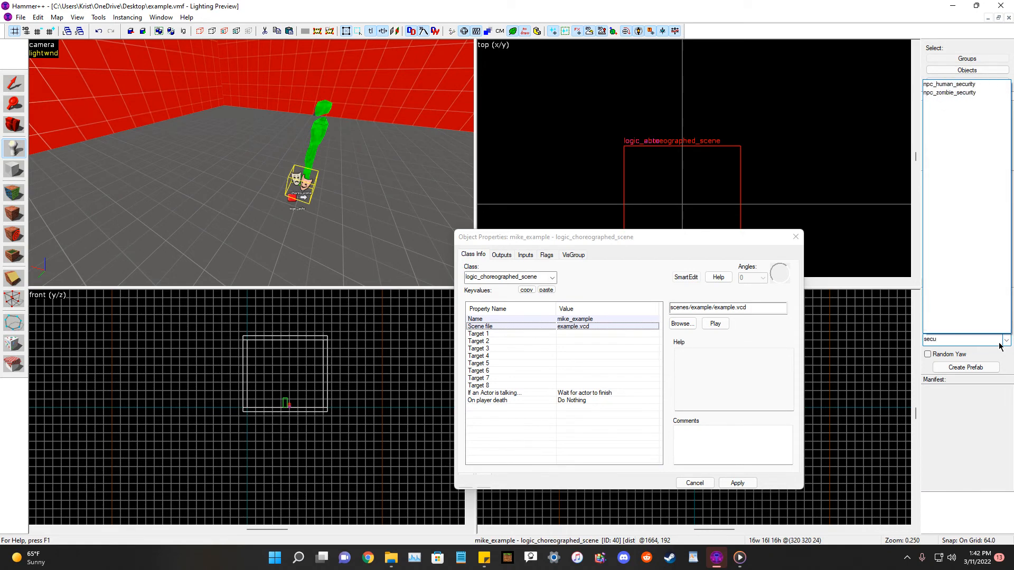
left_click(962, 85)
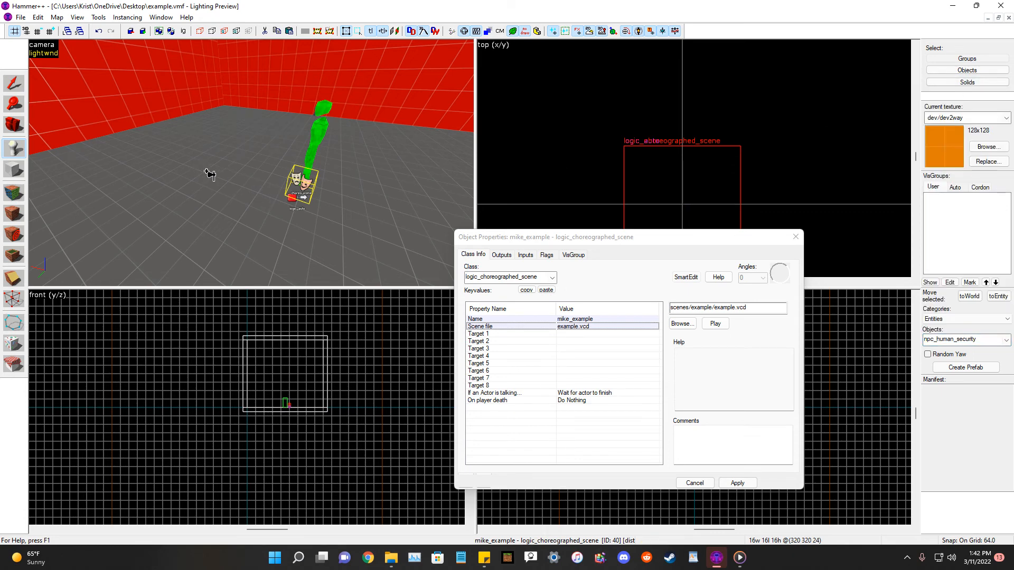
left_click(190, 172)
Move the npc_human_security to a new spot in the room.
left_click(17, 121)
mouse_move(159, 153)
left_mouse_down()
mouse_move(151, 89)
mouse_move(159, 154)
left_mouse_up()
left_click(13, 87)
scroll(739, 138, "down", 5)
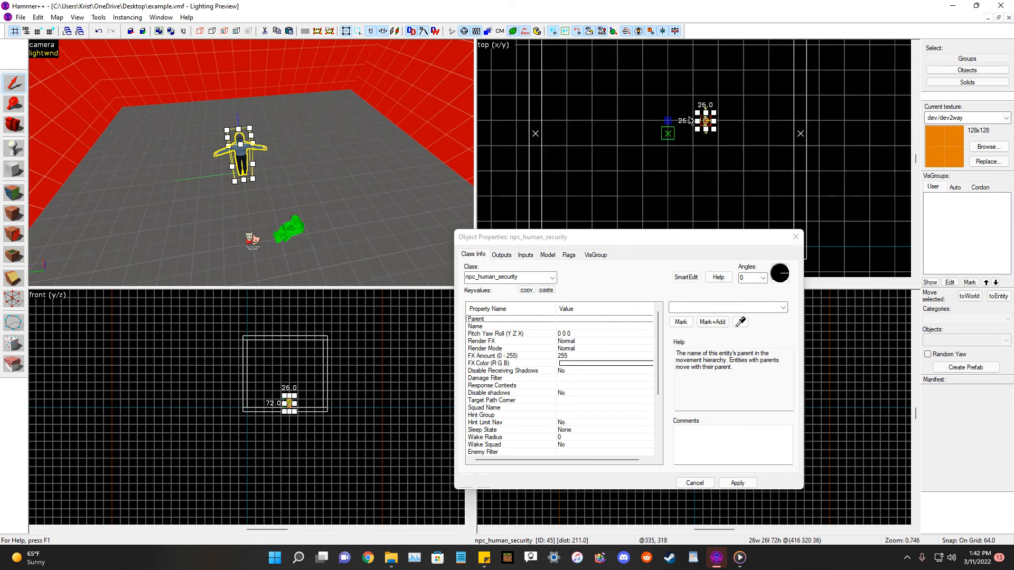
left_click_drag(746, 136, 702, 177)
scroll(705, 177, "up", 6)
scroll(701, 174, "down", 6)
left_click(701, 174)
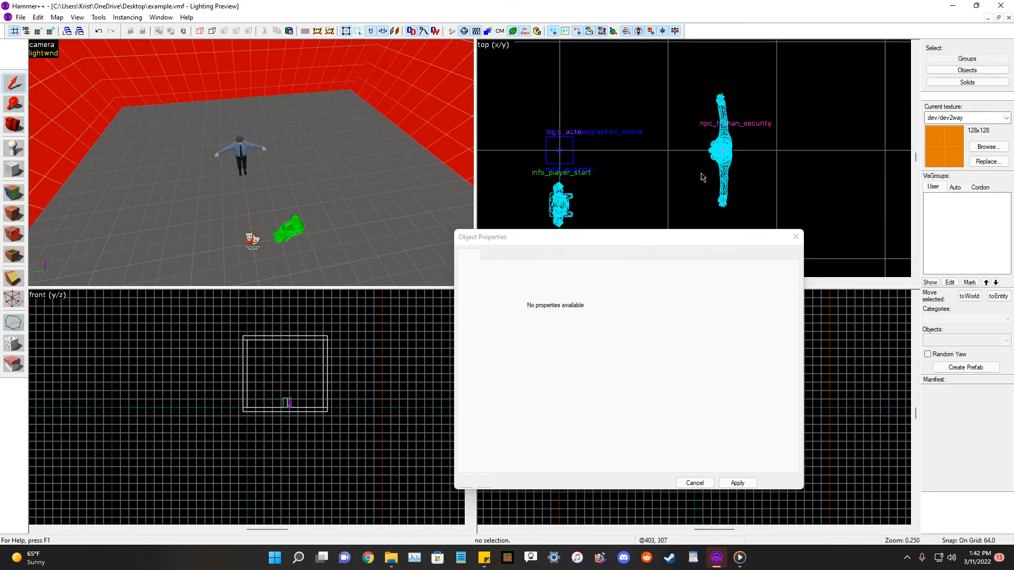
Rotate the npc_human_security to a yaw of 180.
left_click(250, 154)
scroll(708, 140, "down", 3)
scroll(692, 134, "up", 2)
left_click_drag(688, 150, 889, 187)
scroll(666, 140, "down", 5)
scroll(823, 143, "up", 5)
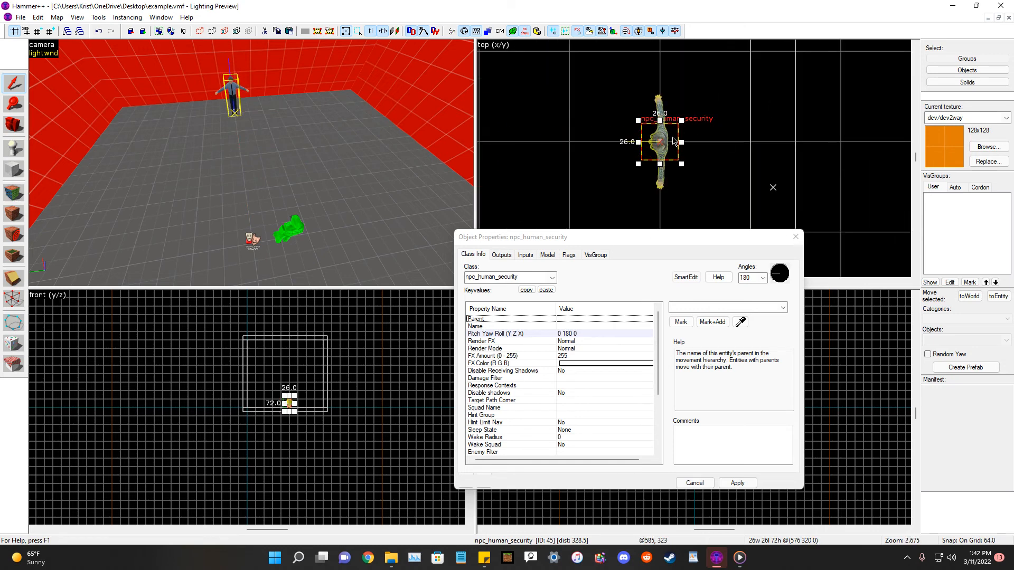
Place an info_node entity on the floor near the security guard.
left_click(734, 127)
key("z")
key("a")
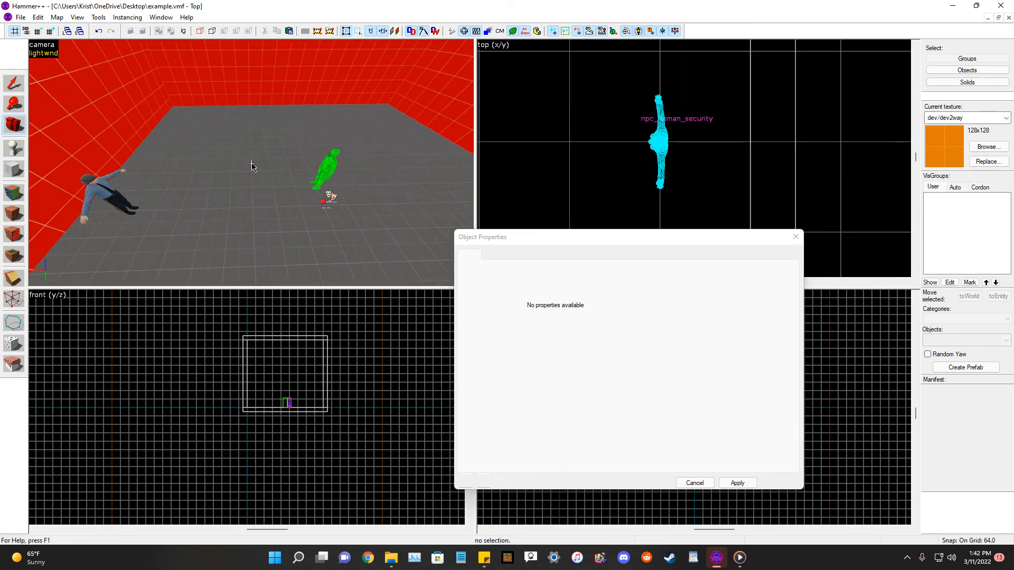
key("d")
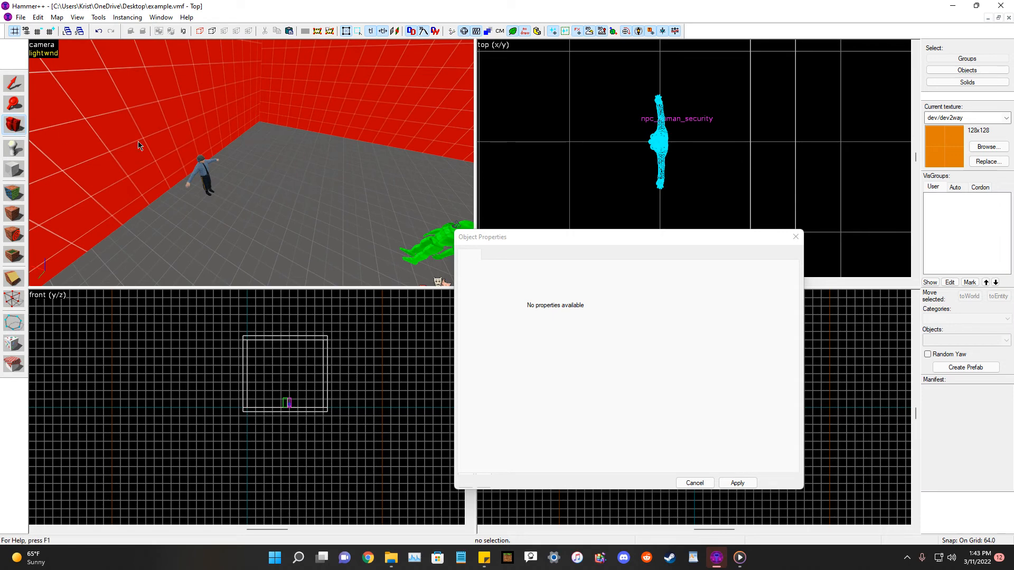
key("w")
left_click(15, 149)
left_click(990, 343)
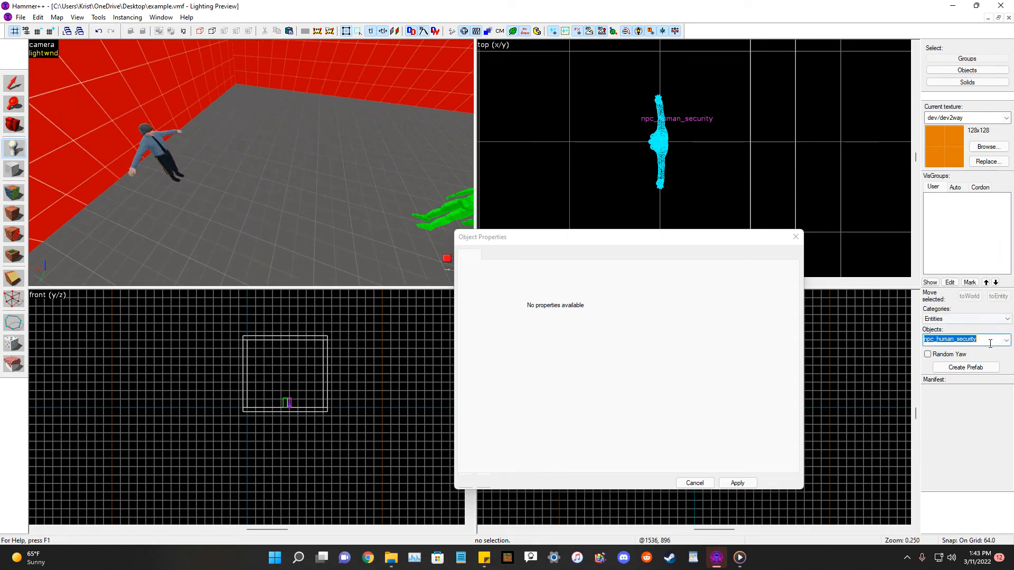
key("BackSpace")
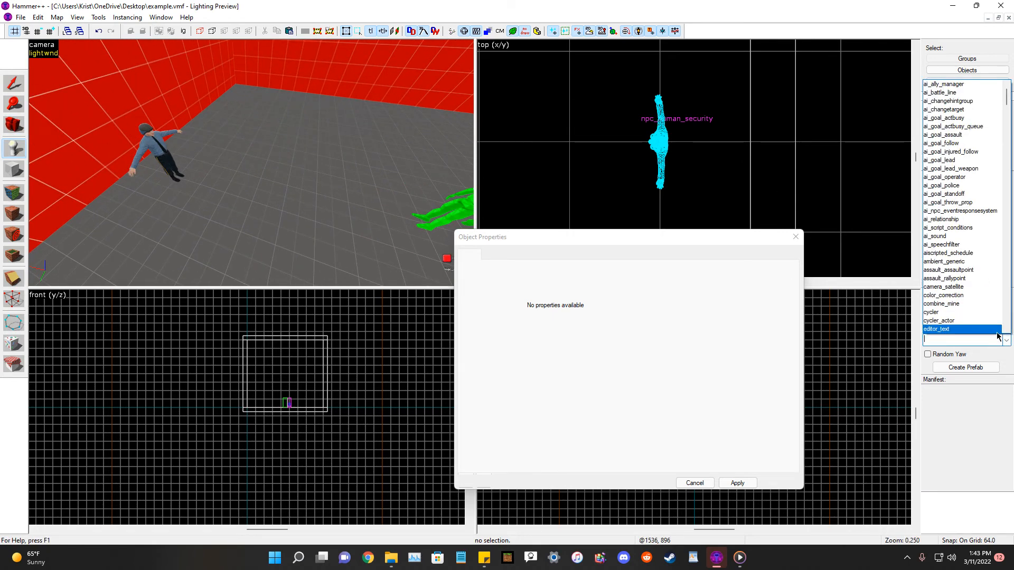
type("no")
key("BackSpace")
key("BackSpace")
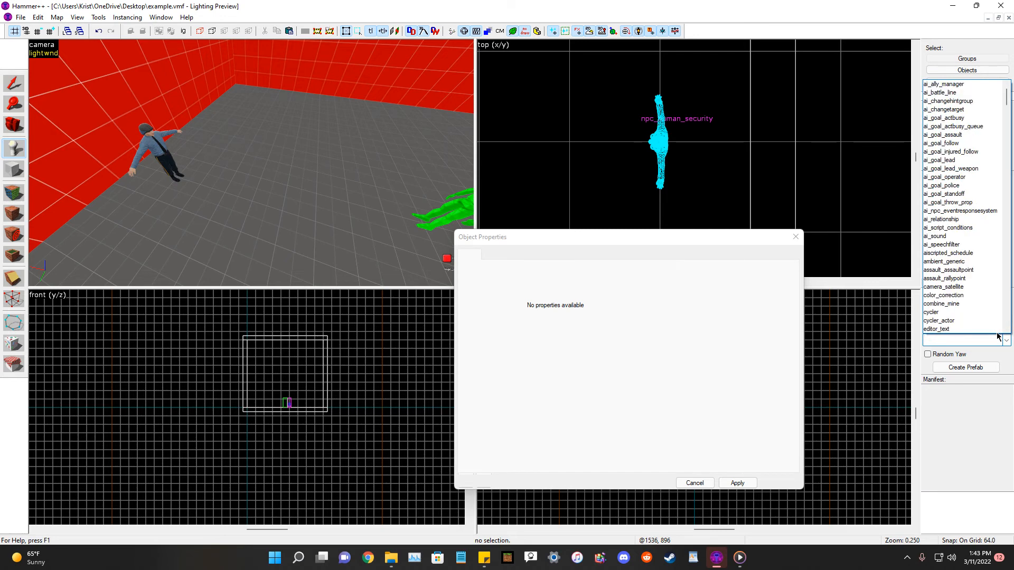
type("node")
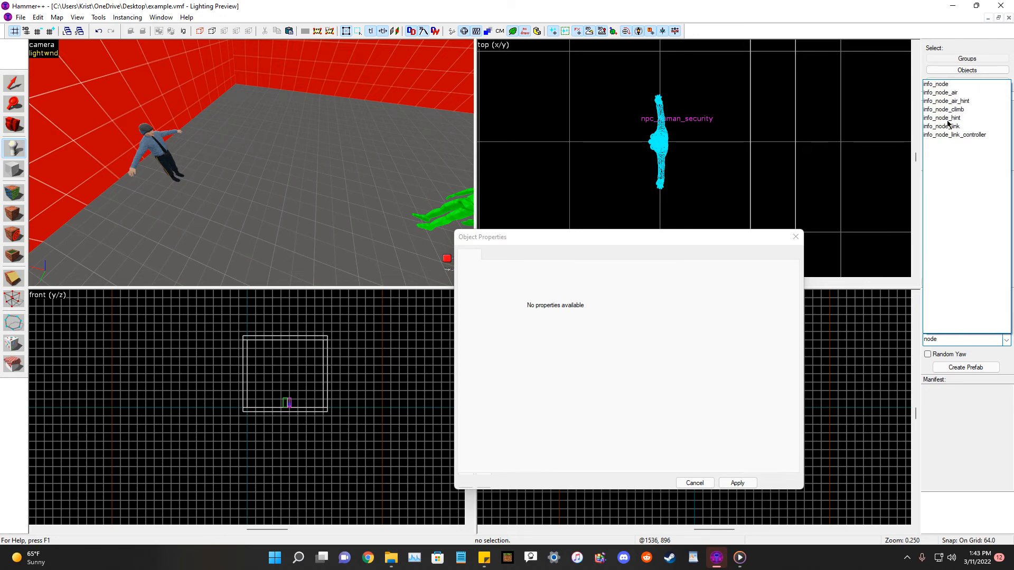
left_click(934, 84)
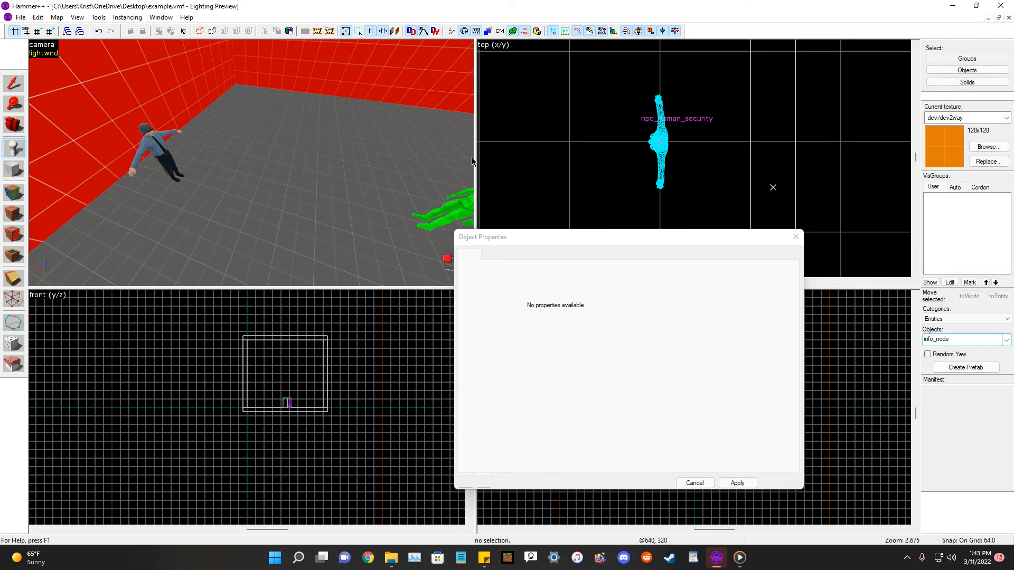
left_click(217, 195)
left_click(13, 83)
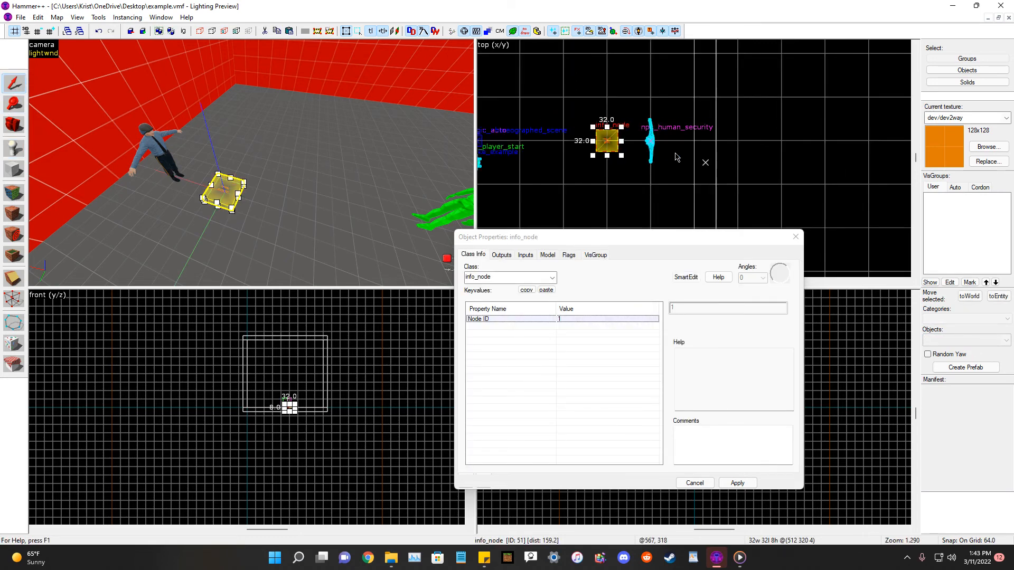
Move the info_node into position and paste two copies in a line beside it.
left_click_drag(566, 130, 621, 162)
key("ctrl+c")
key("ctrl+v")
scroll(703, 190, "down", 4)
scroll(653, 161, "up", 4)
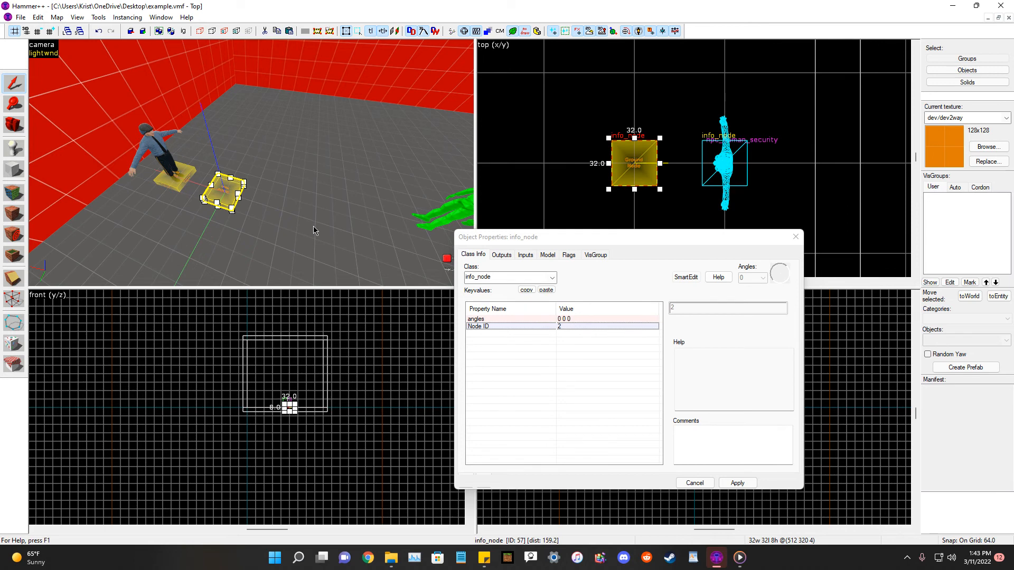
key("ctrl+v")
middle_click_drag(505, 196, 654, 185)
left_click_drag(668, 153, 711, 160)
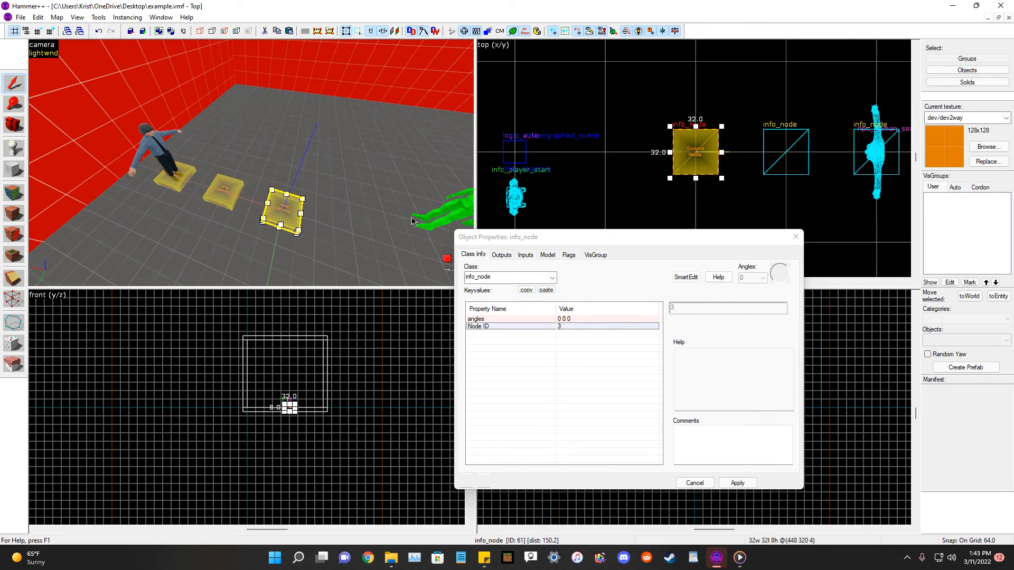
Paste two more info_node copies, continuing the line toward the scene entities.
key("ctrl+v")
scroll(812, 126, "down", 5)
scroll(750, 141, "up", 5)
left_click_drag(725, 107, 706, 132)
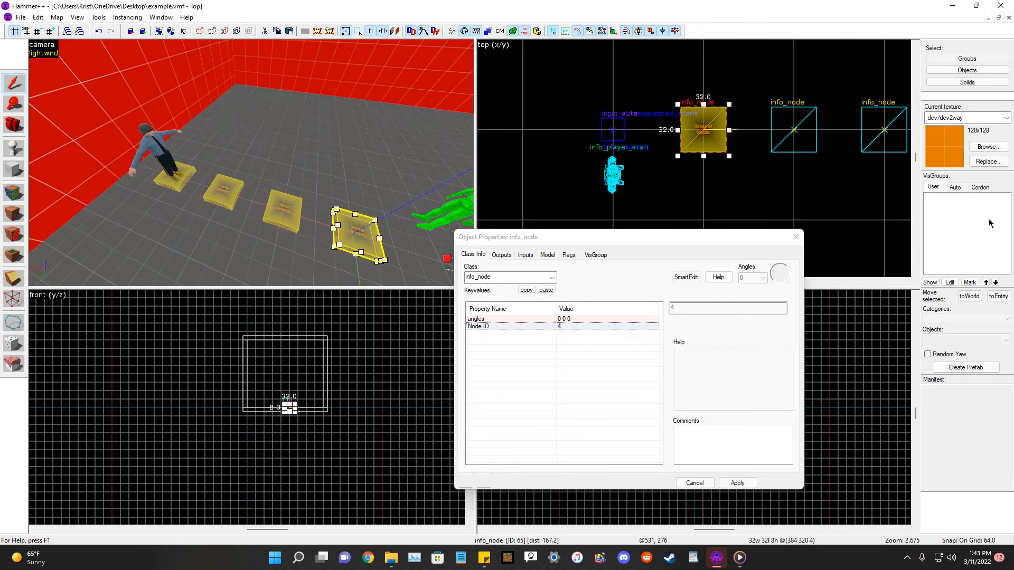
key("d")
key("s")
key("ctrl+v")
scroll(659, 150, "down", 4)
scroll(660, 152, "up", 4)
left_click(645, 166)
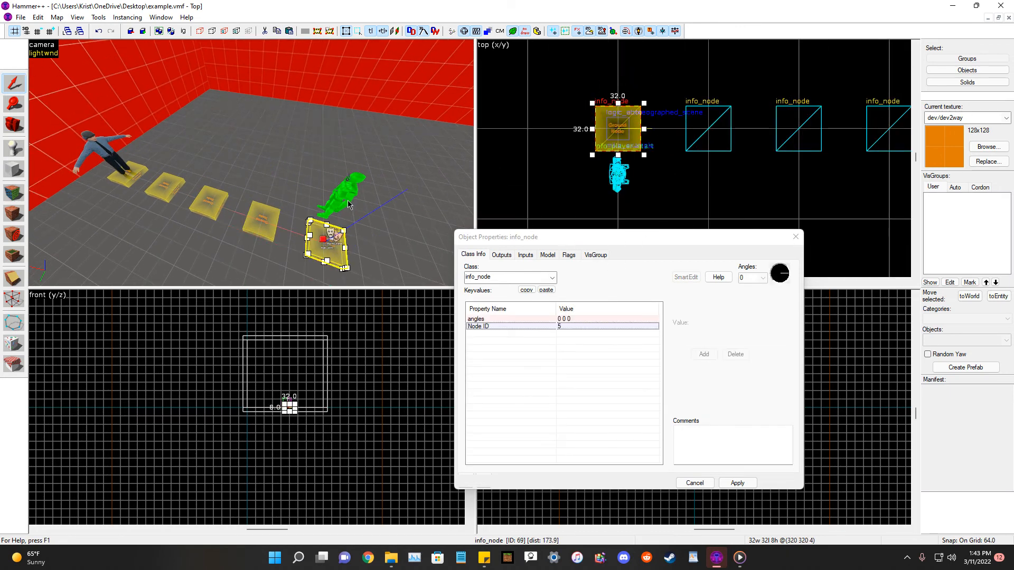
Move the info_player_start onto the last info_node in the line.
scroll(639, 195, "up", 2)
left_click(323, 240, "ctrl")
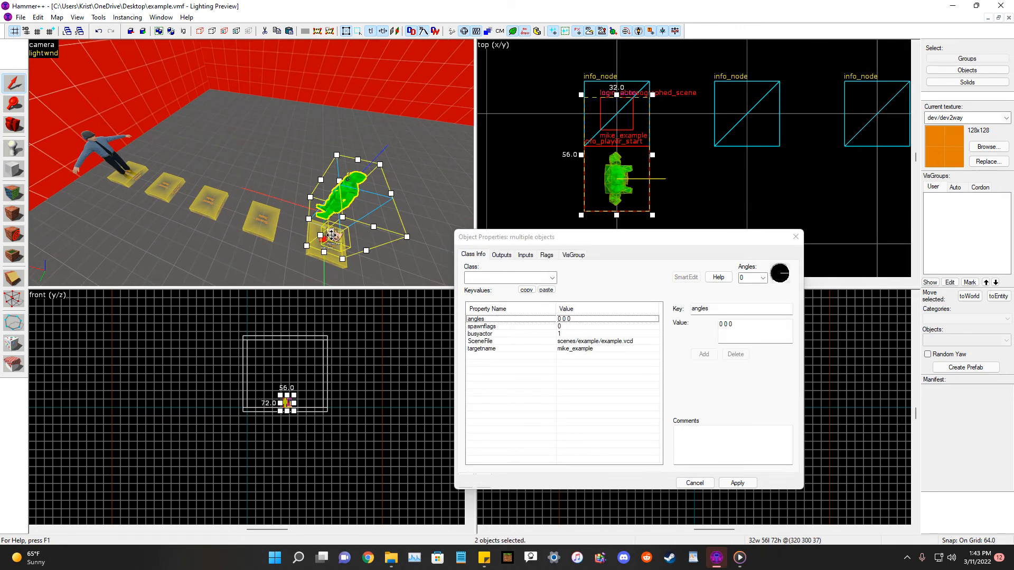
left_click(325, 249, "ctrl")
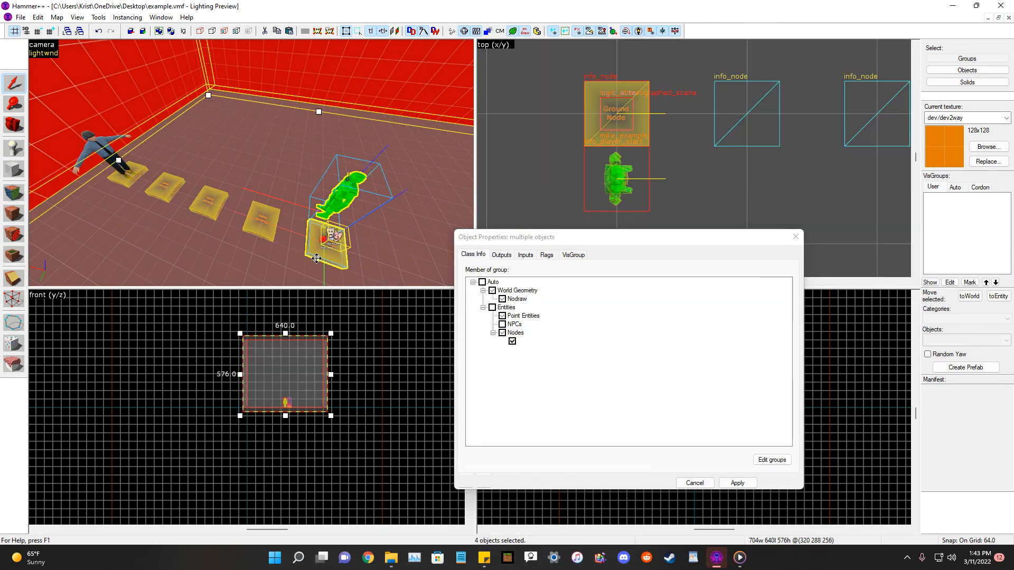
left_click(324, 258, "ctrl")
left_click(315, 263, "ctrl")
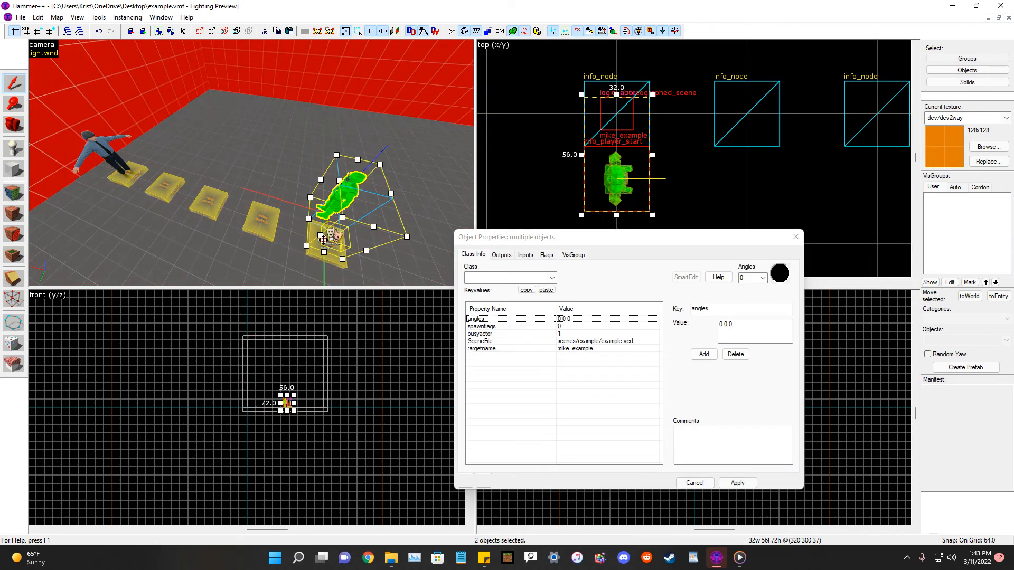
key("a")
left_click(363, 238, "ctrl")
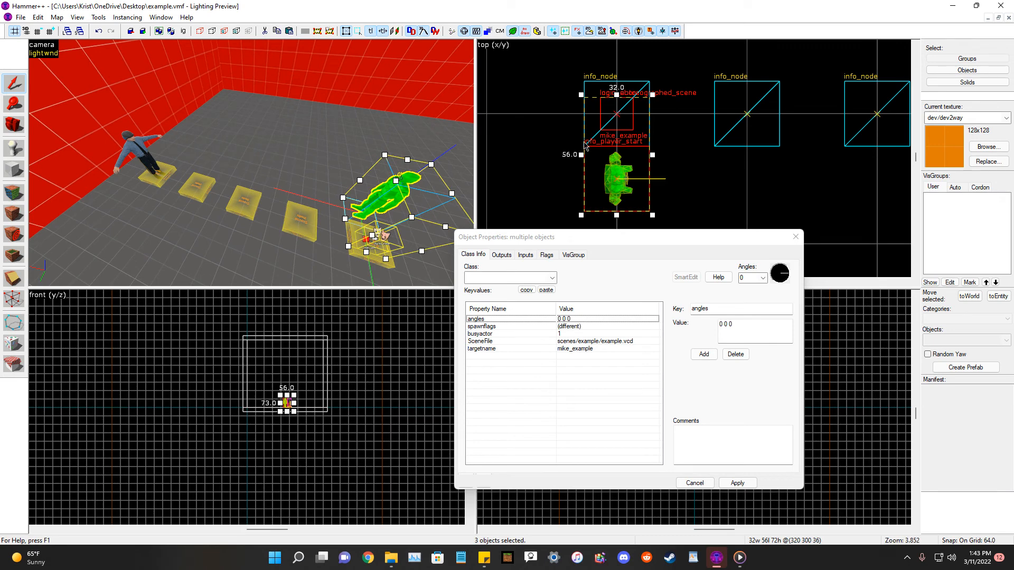
left_click_drag(625, 128, 623, 107)
left_click_drag(629, 67, 634, 58)
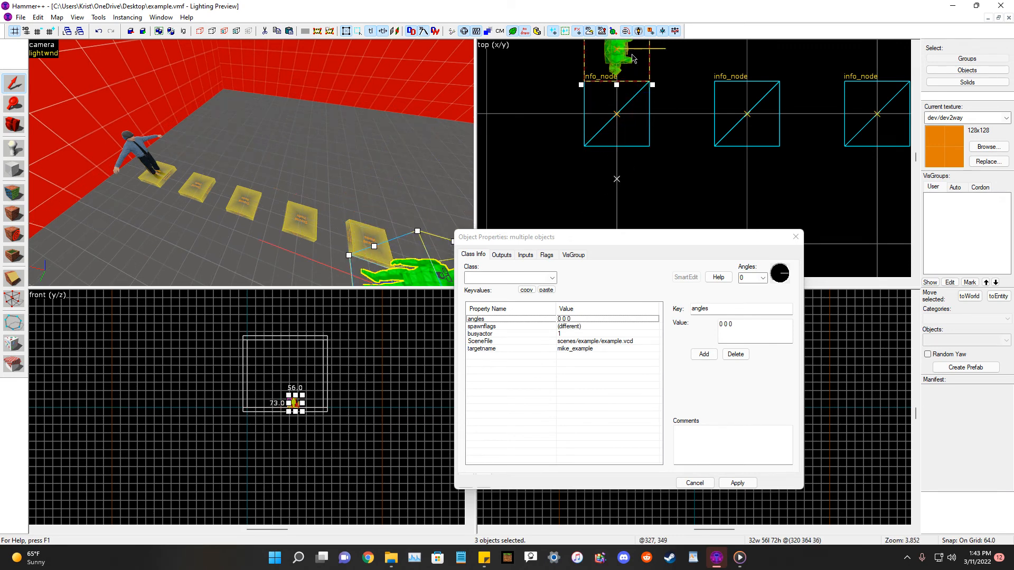
left_click(681, 169)
left_click(385, 265)
scroll(682, 173, "down", 2)
scroll(660, 88, "up", 1)
left_click_drag(635, 87, 638, 139)
scroll(685, 174, "down", 3)
scroll(675, 72, "up", 3)
left_click(632, 134)
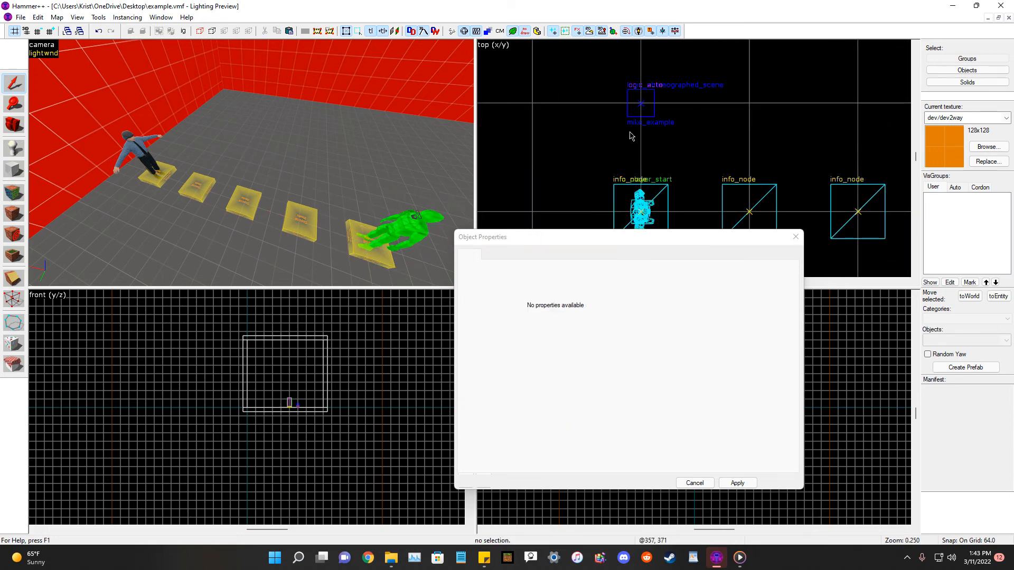
Add a new OnNewGame output to the logic_auto entity.
scroll(316, 153, "down", 4)
left_click(13, 125)
left_click_drag(200, 153, 252, 164)
left_click(12, 83)
left_click(255, 170)
left_click(501, 255)
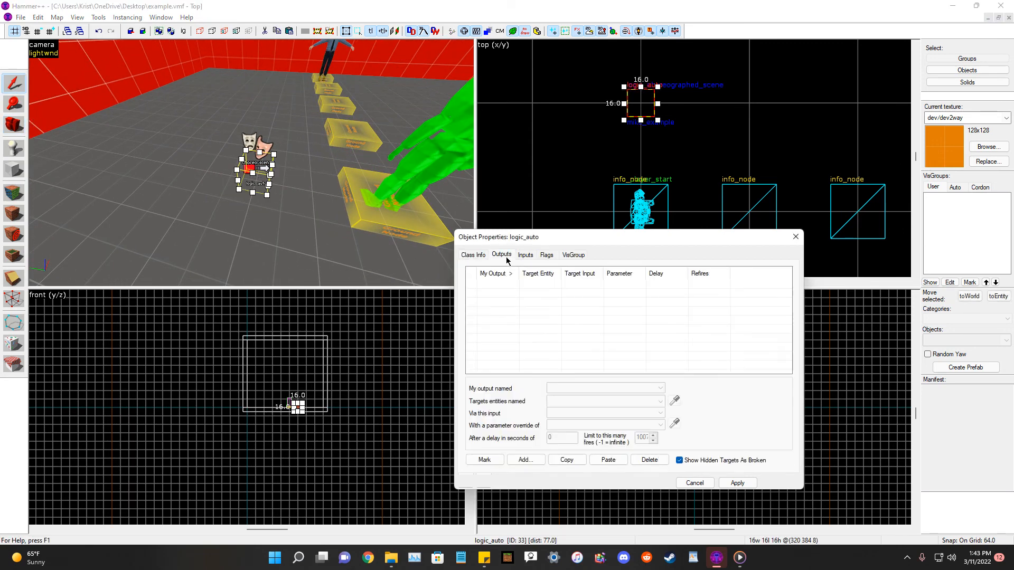
left_click(525, 460)
left_click(660, 389)
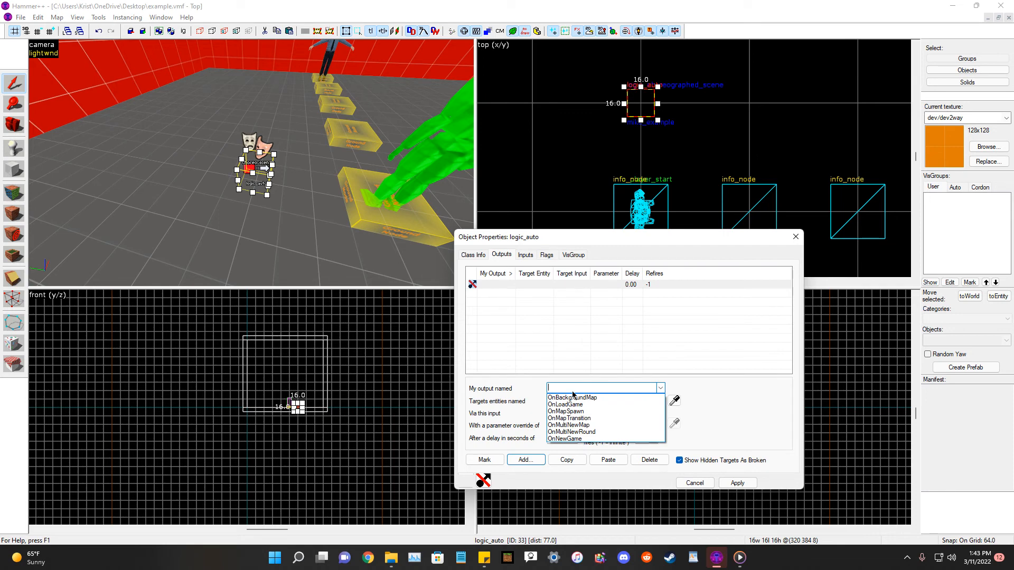
left_click(583, 438)
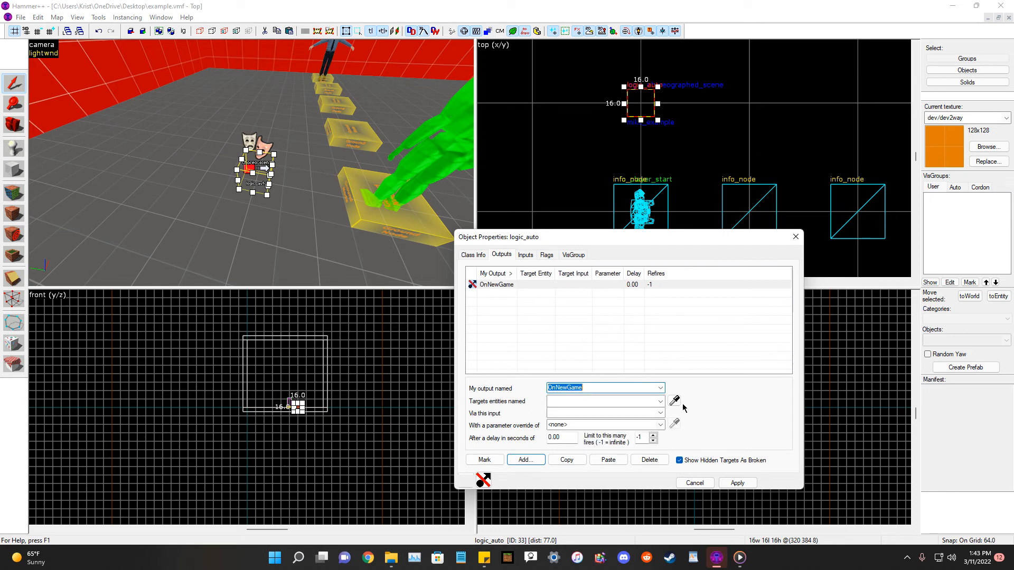
Make the output fire Start on mike_example after a 3.00 second delay, apply, and save the map.
left_click(674, 401)
scroll(307, 127, "down", 2)
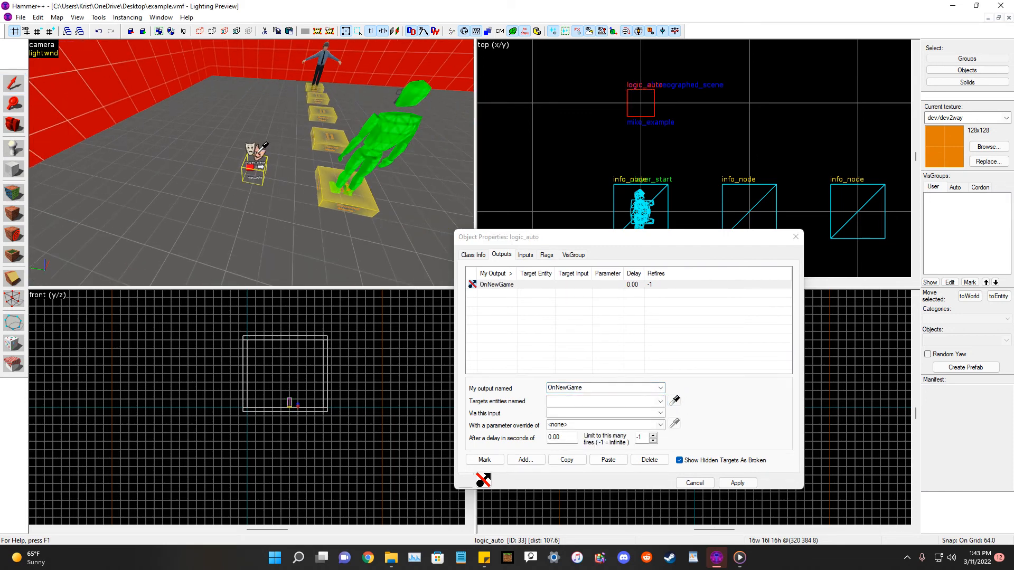
left_click(255, 149)
left_click(653, 412)
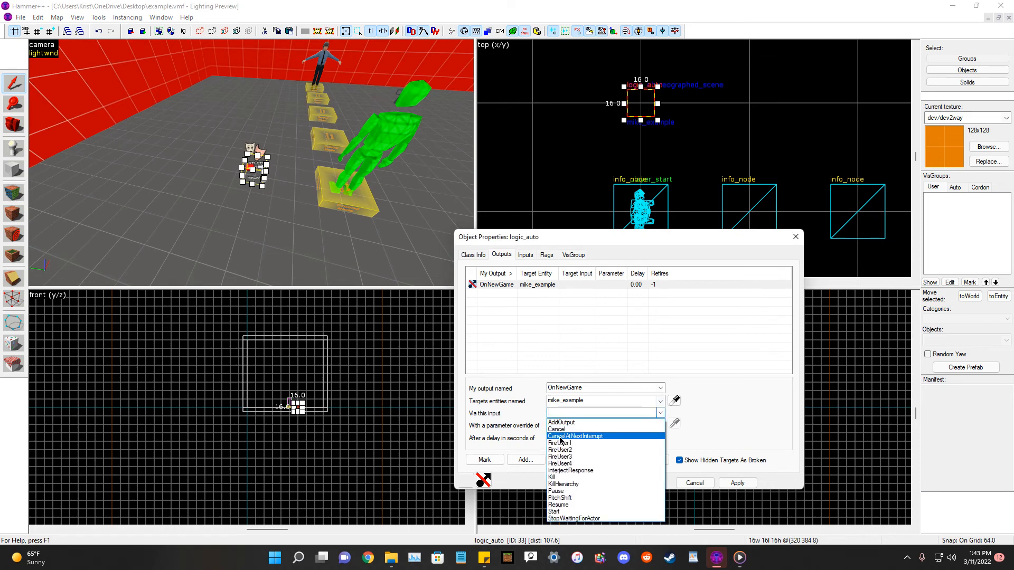
left_click(569, 512)
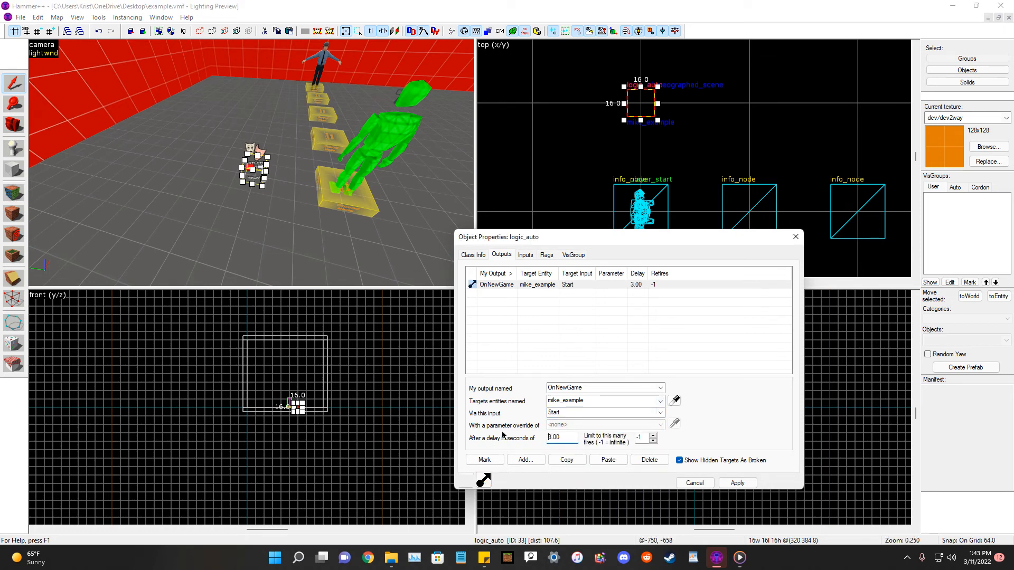
double_click(736, 483)
key("ctrl+s")
Place an info_target entity in the room.
left_click(20, 120)
left_click_drag(222, 159, 251, 164)
left_click(10, 150)
left_click(963, 342)
type("targer")
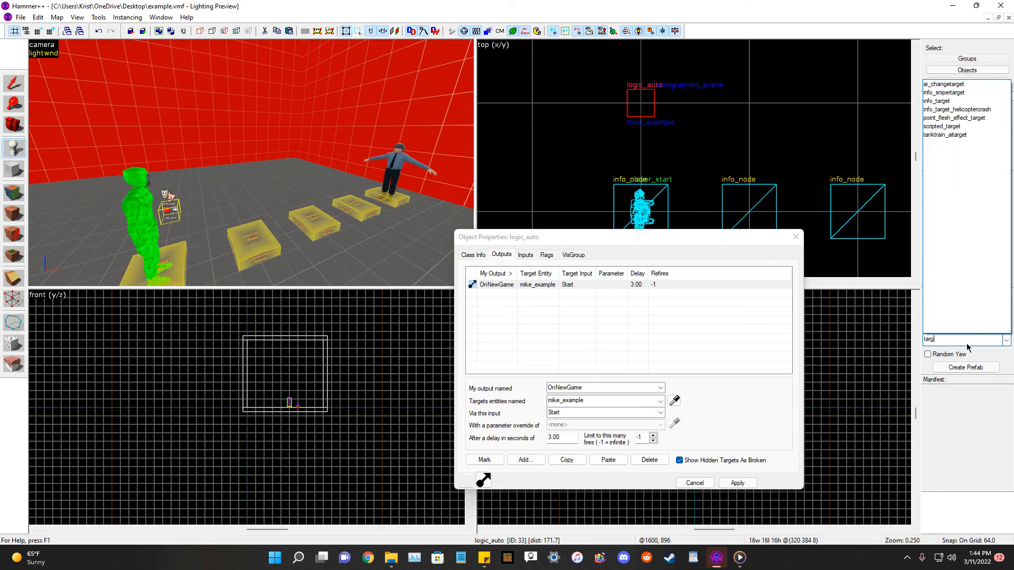
key("BackSpace")
key("BackSpace")
key("BackSpace")
key("BackSpace")
key("BackSpace")
key("BackSpace")
type("in")
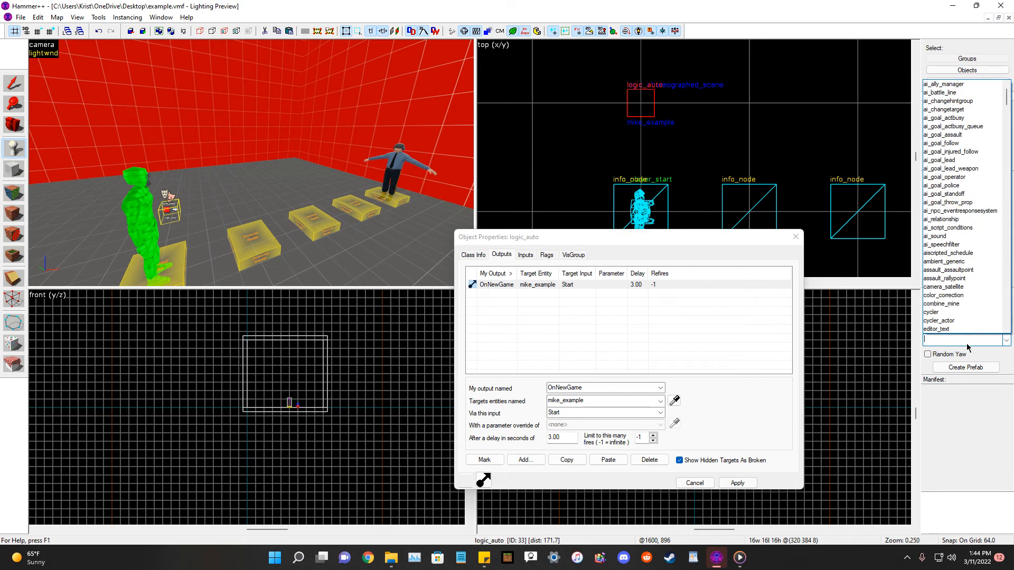
type("fo_targer")
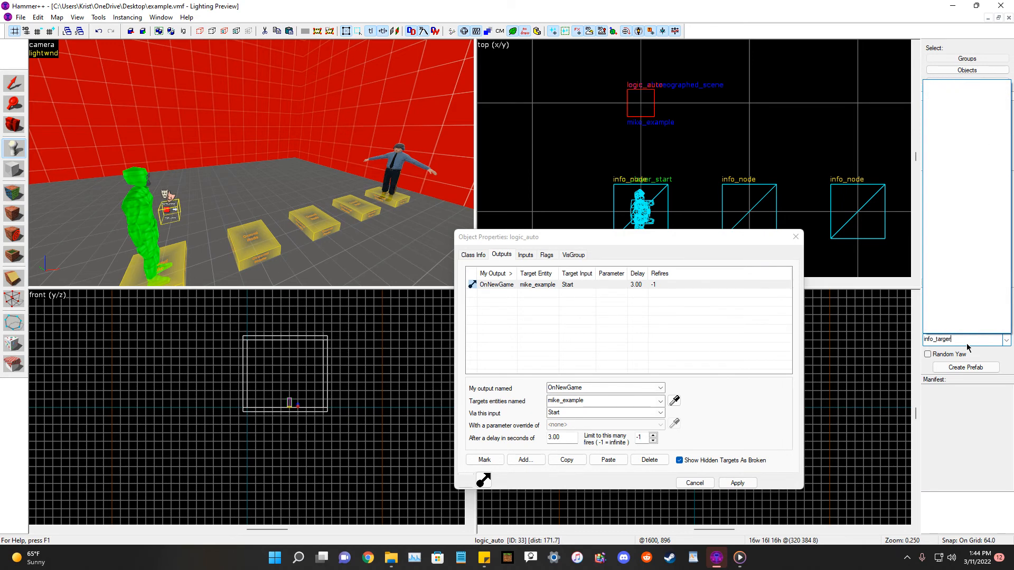
key("BackSpace")
left_click(955, 85)
key("a")
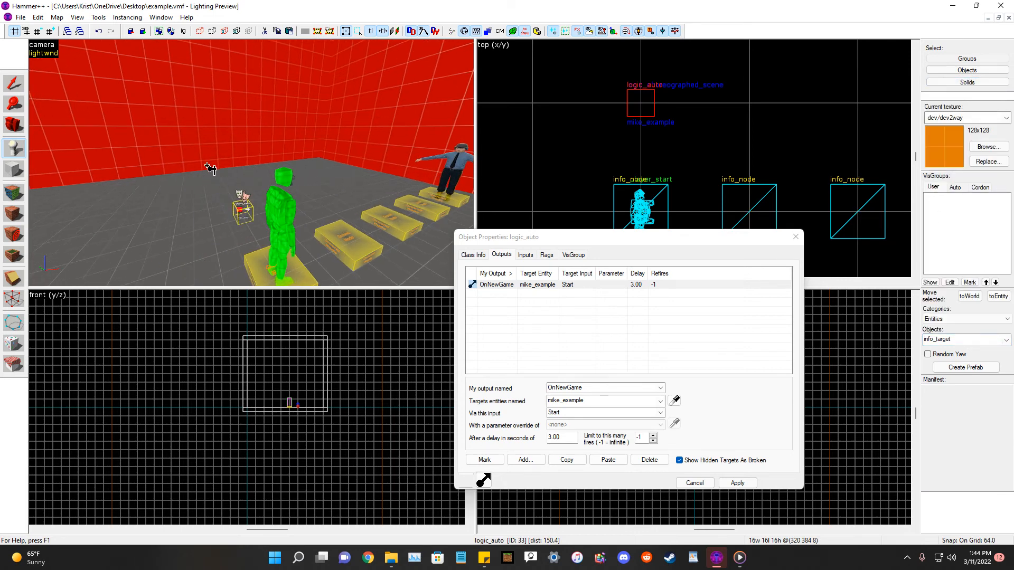
left_click(232, 176)
Reposition the info_target high up on the back wall.
left_click(14, 124)
key("w")
mouse_move(252, 164)
left_mouse_down()
mouse_move(237, 138)
mouse_move(252, 164)
left_mouse_up()
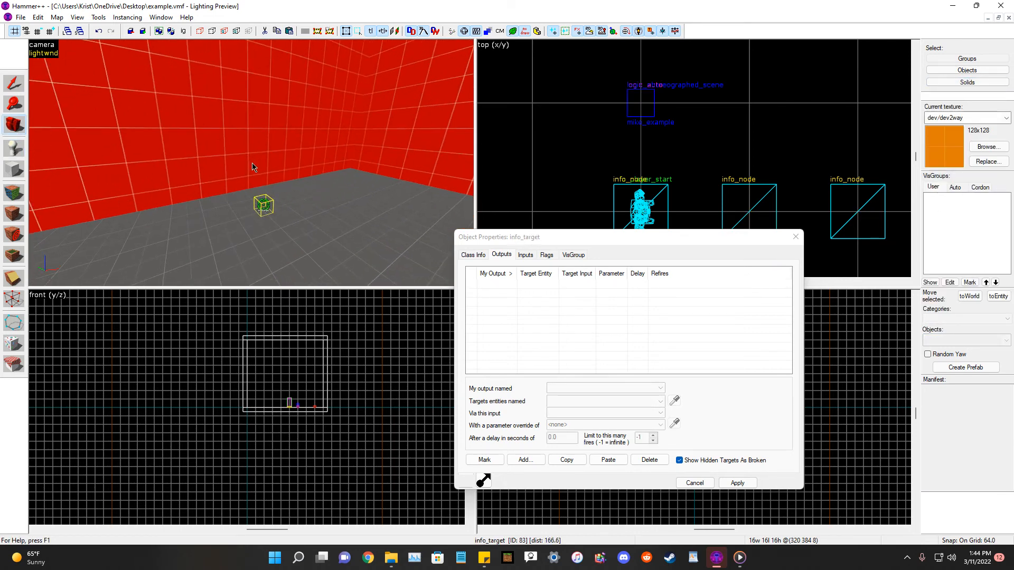
left_click(16, 84)
key("w")
key("Delete")
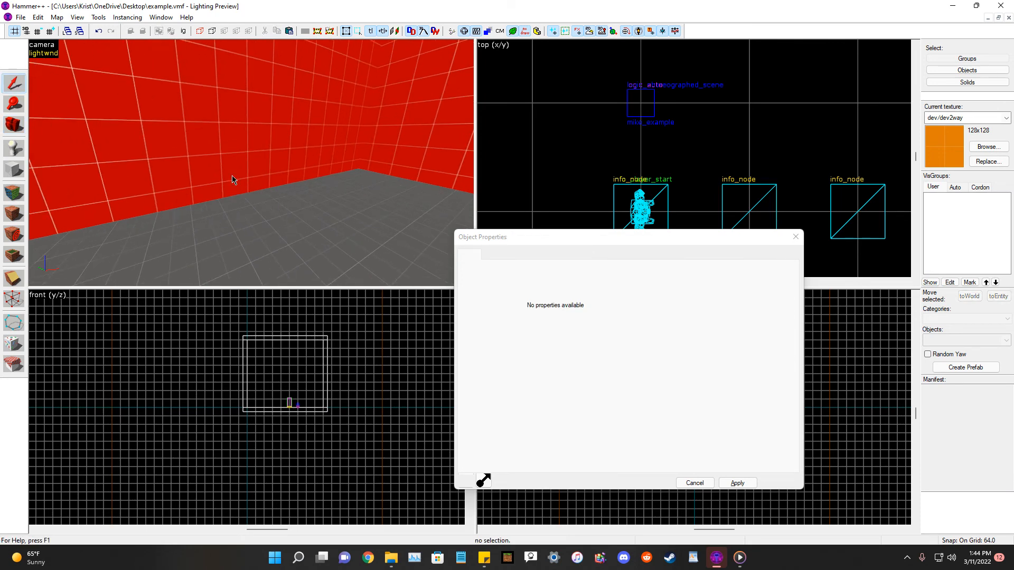
key("ctrl+v")
key("shift+c")
key("s")
left_click_drag(278, 156, 343, 173)
left_click(473, 255)
key("w")
left_click_drag(227, 192, 251, 163)
key("shift+s")
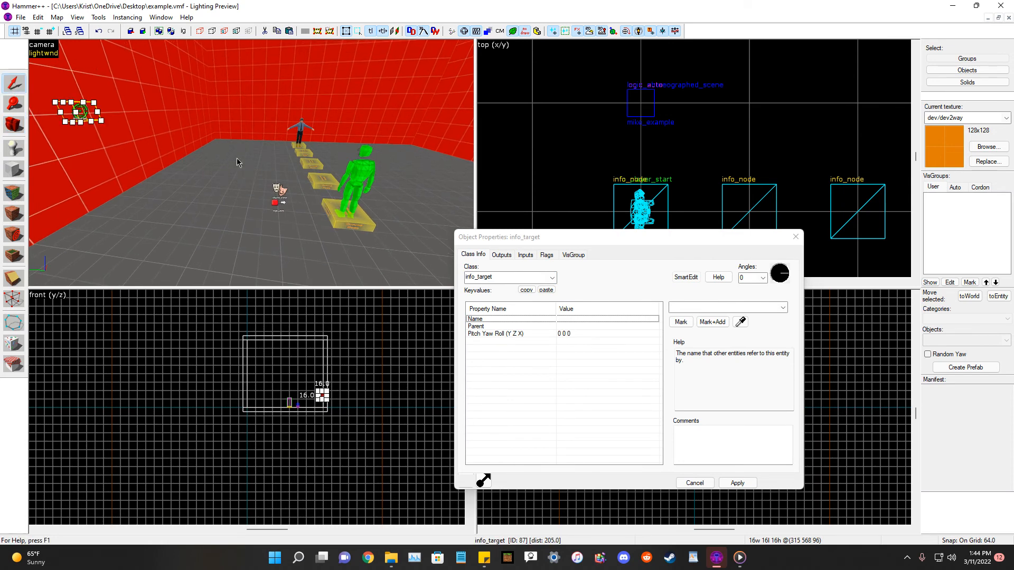
Try to pick the info_target as Target 1 of the logic_choreographed_scene.
left_click(277, 194)
left_click(589, 334)
left_click(740, 321)
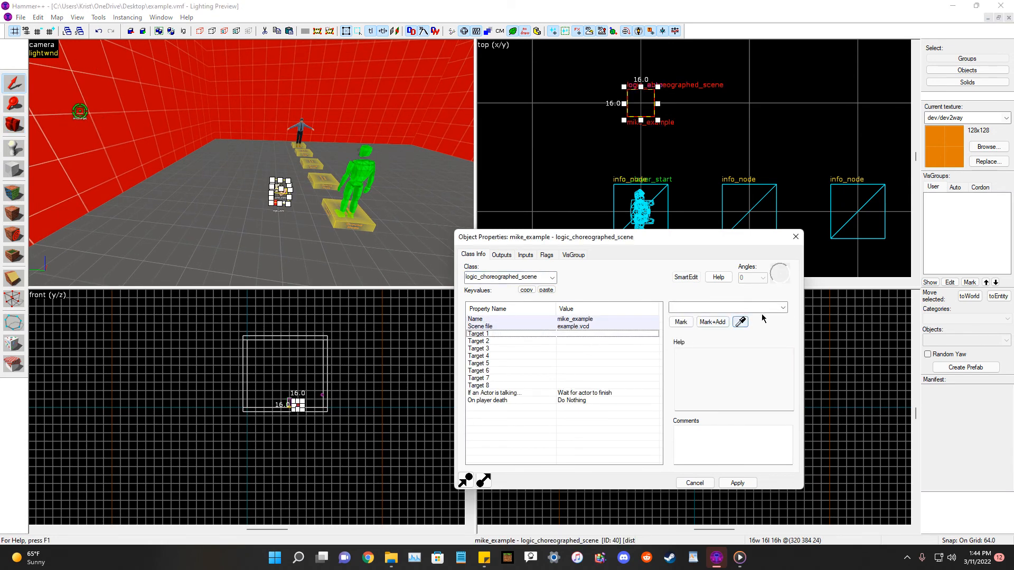
left_click(80, 112)
Name the info_target target01 and apply.
left_click(709, 307)
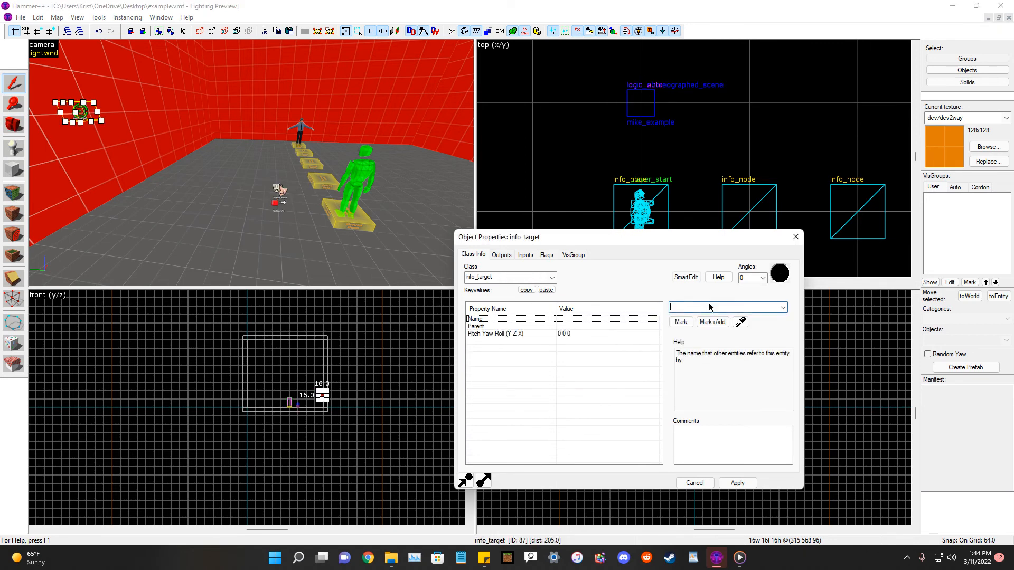
type("target01")
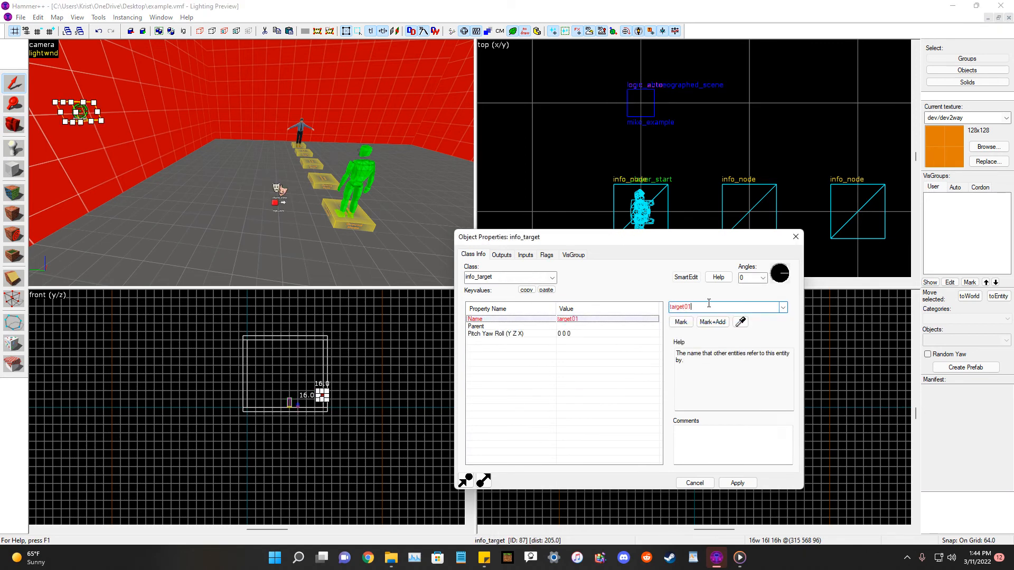
left_click(738, 482)
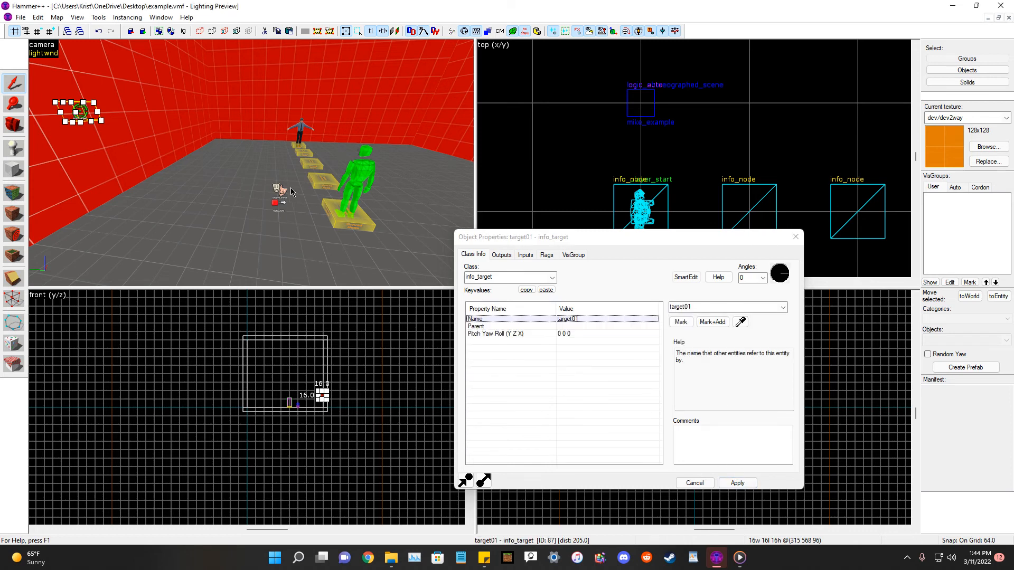
Set the logic_choreographed_scene's Target 1 to target01 with the eyedropper and apply.
left_click(280, 193)
left_click(575, 333)
left_click(740, 322)
left_click(80, 109)
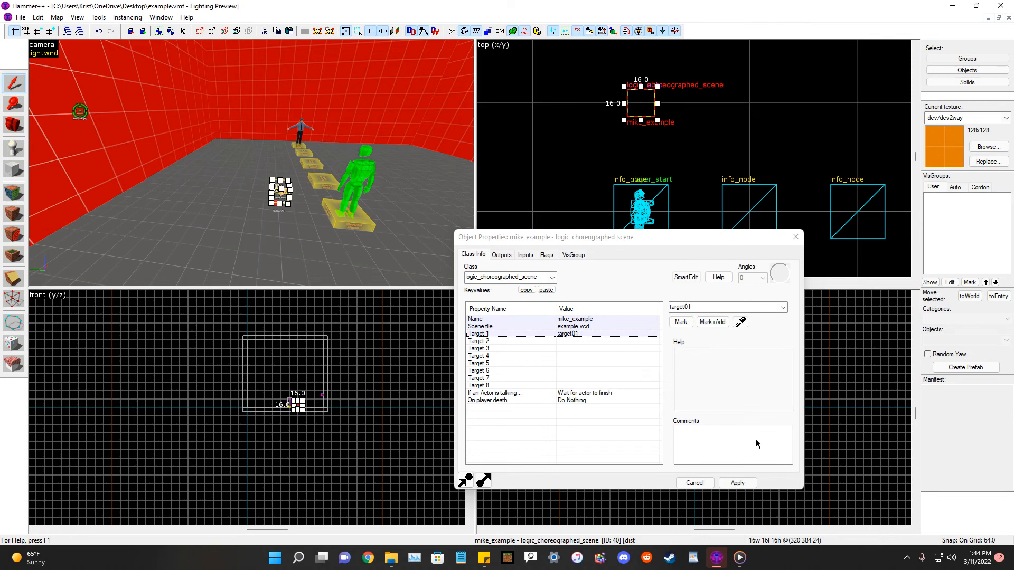
left_click(741, 482)
Place an npc_human_grunt entity in the room.
left_click(5, 125)
key("d")
left_click_drag(248, 161, 252, 163)
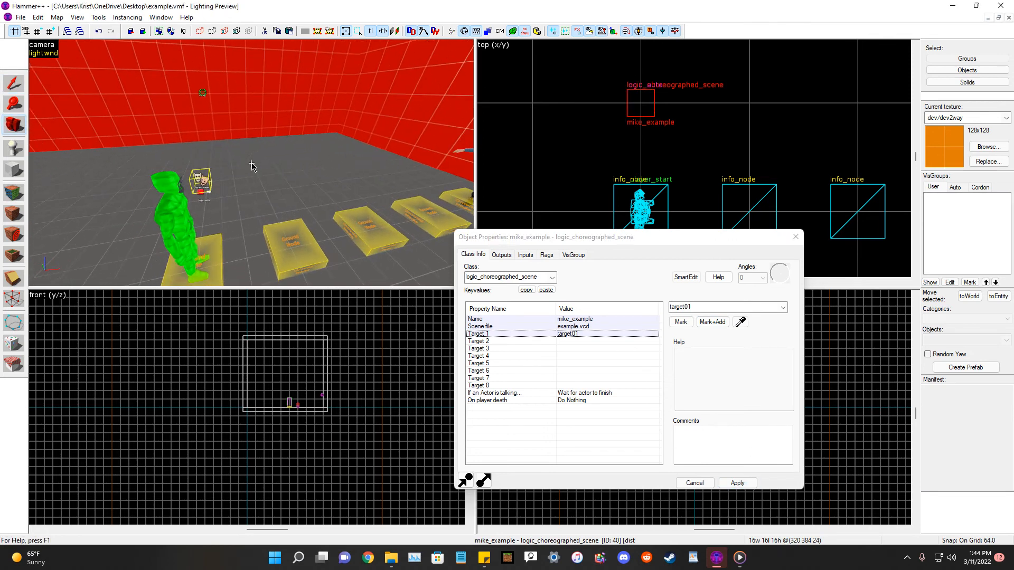
left_click(14, 149)
type("ma")
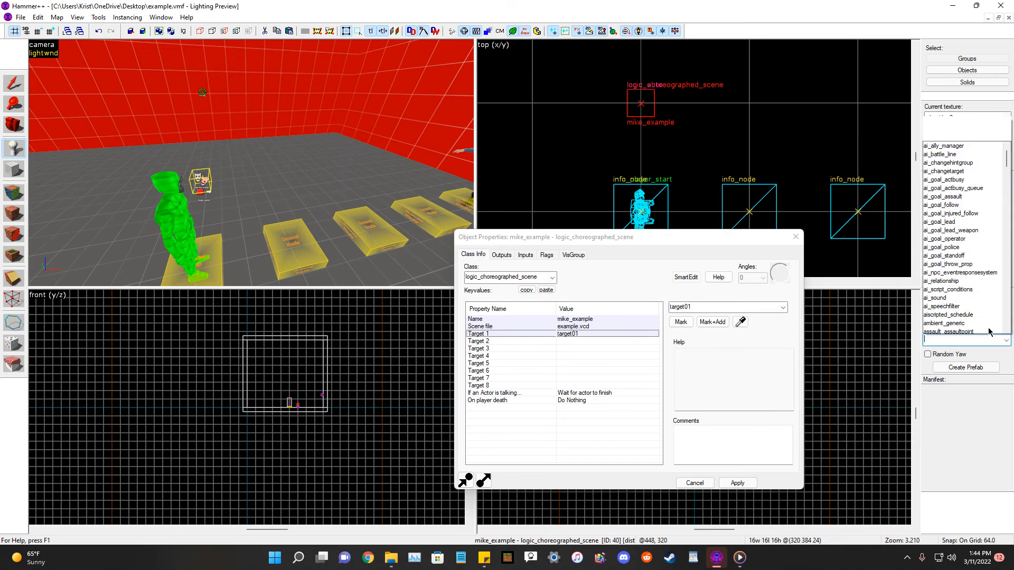
key("BackSpace")
key("BackSpace")
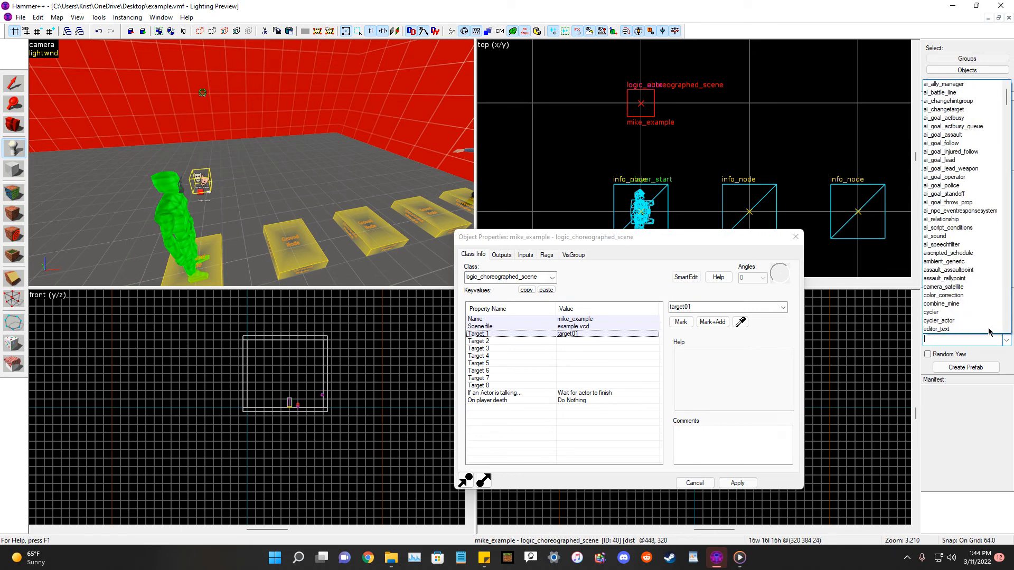
type("guar")
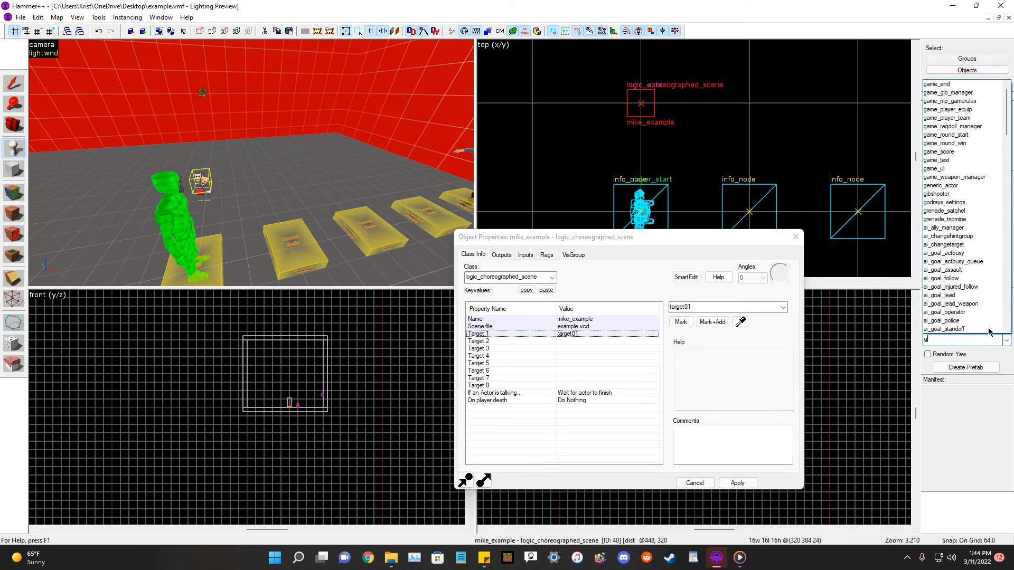
key("BackSpace")
key("BackSpace")
key("BackSpace")
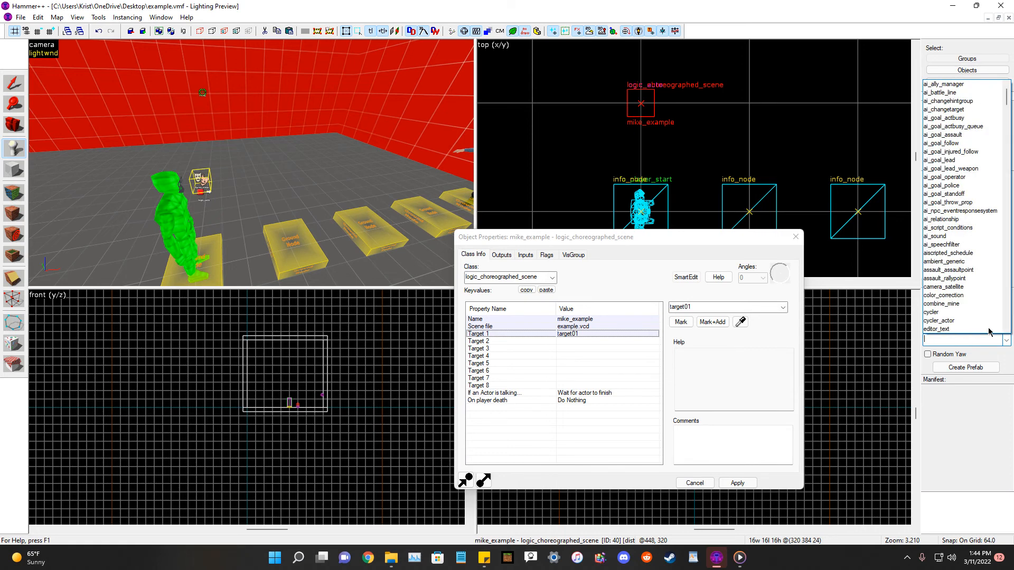
type("mar")
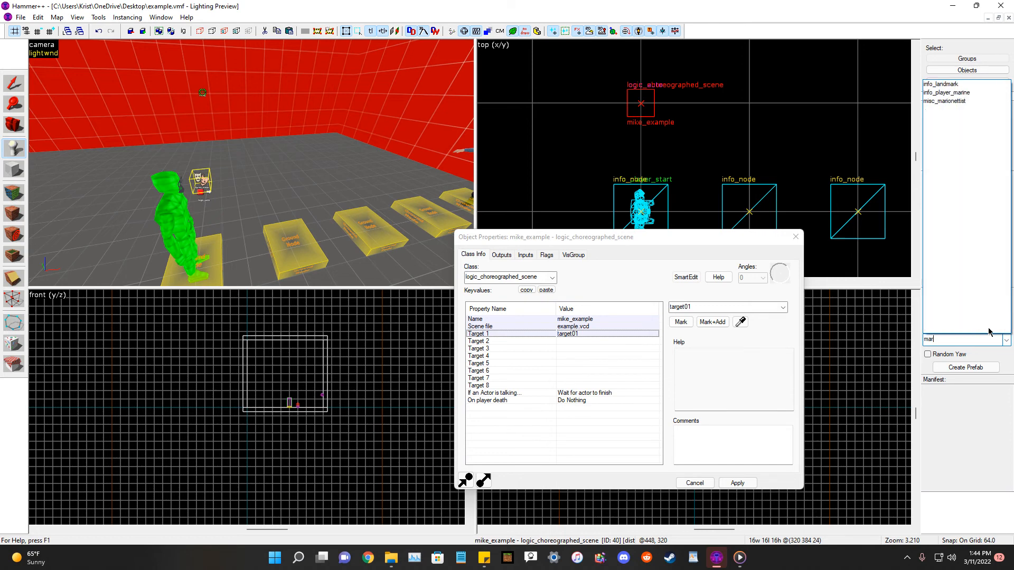
key("BackSpace")
key("BackSpace")
key("BackSpace")
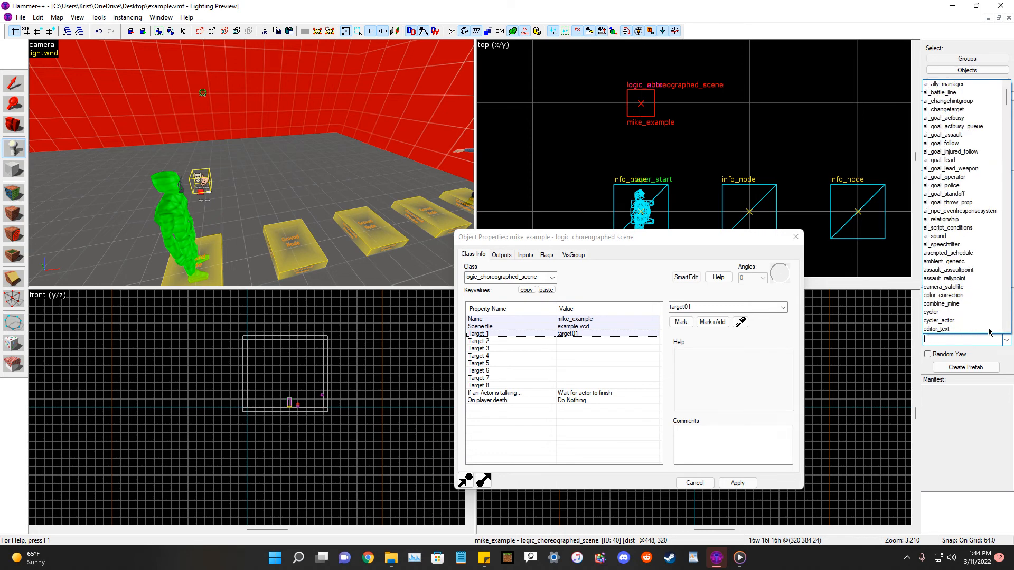
type("human_grunt")
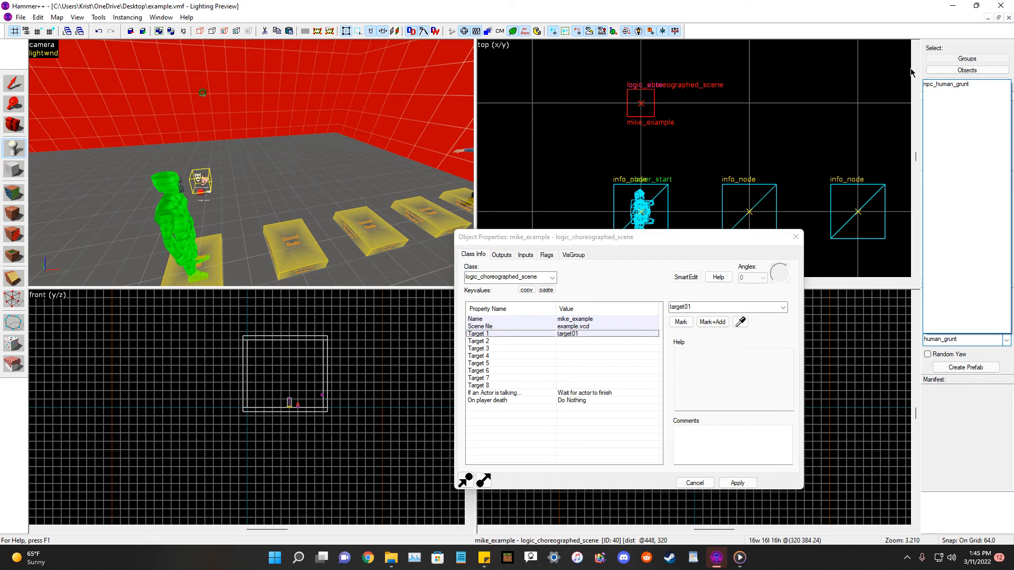
left_click(936, 85)
key("d")
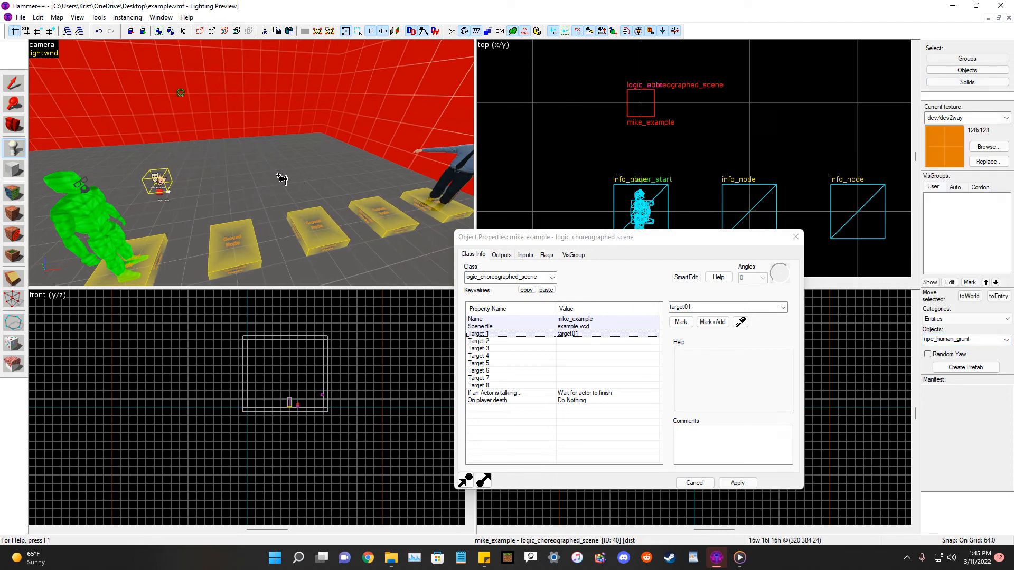
left_click(280, 179)
Rotate the grunt to face 270 degrees and name it Bob.
left_click(14, 84)
scroll(701, 112, "down", 3)
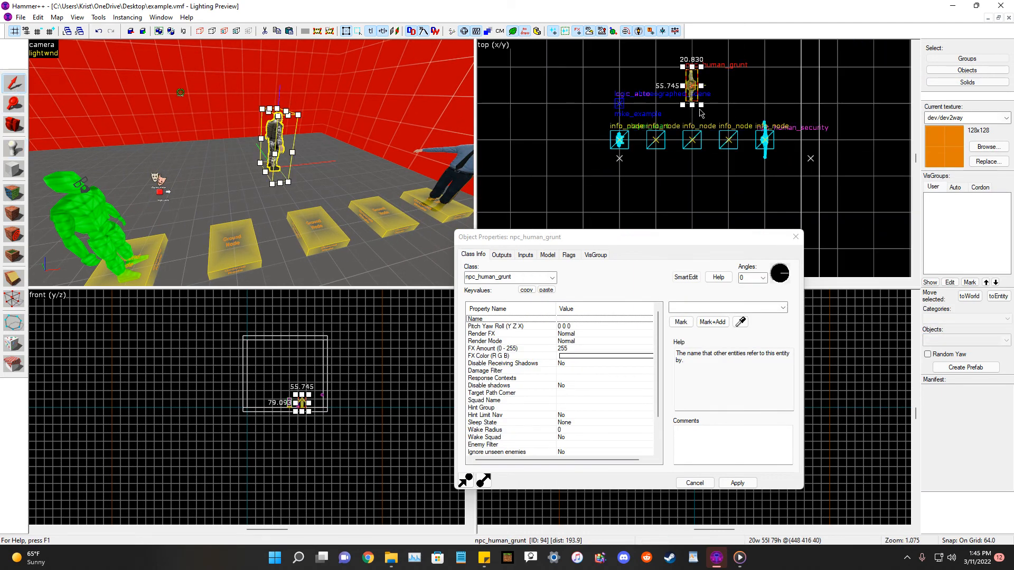
scroll(701, 112, "up", 2)
left_click(671, 76)
scroll(686, 89, "up", 2)
left_click_drag(704, 60, 720, 107)
left_click(691, 307)
type("Bob")
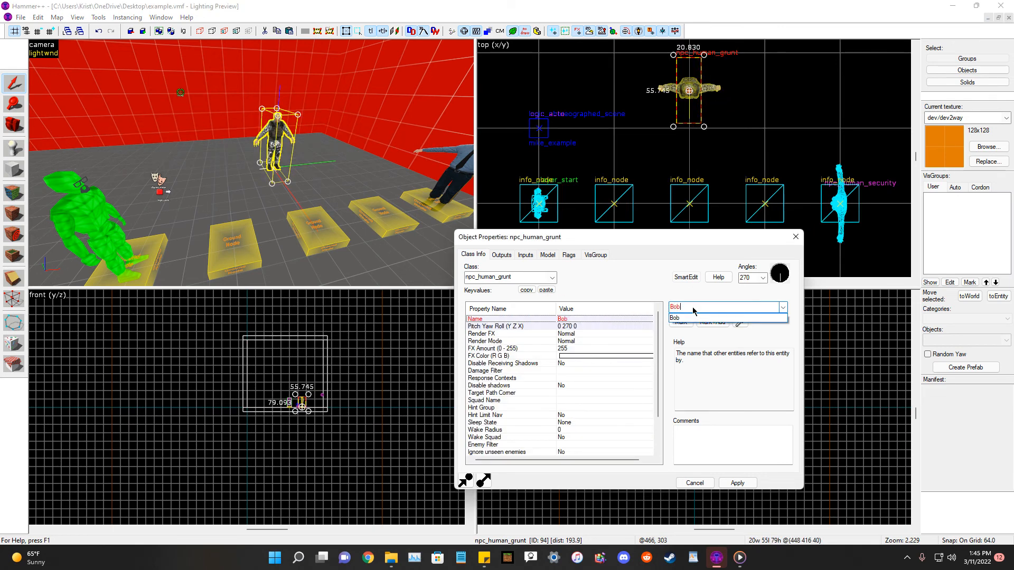
left_click(737, 483)
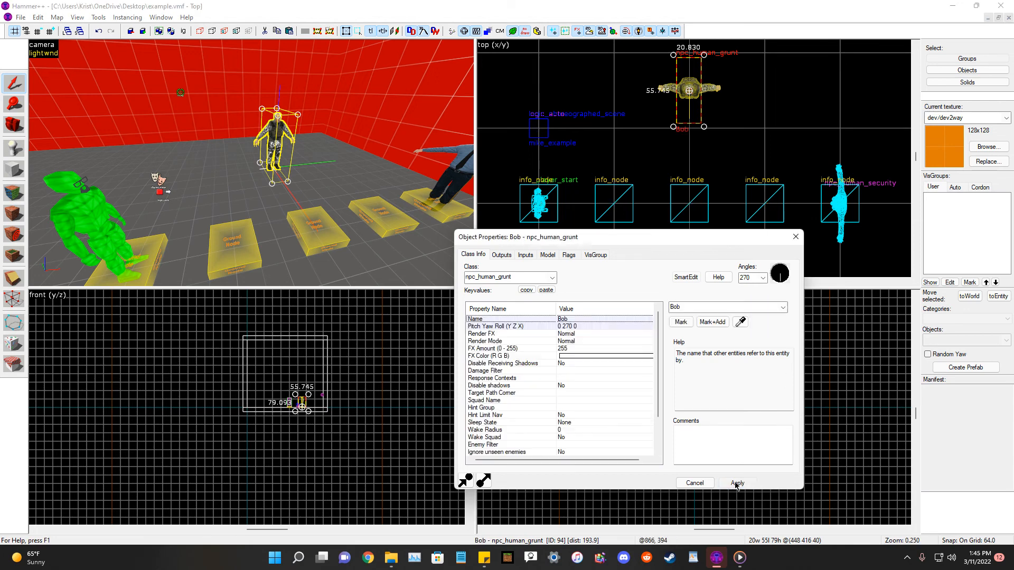
Lower the Bob grunt so it stands on the floor.
left_click(12, 130)
left_click_drag(251, 164, 251, 163)
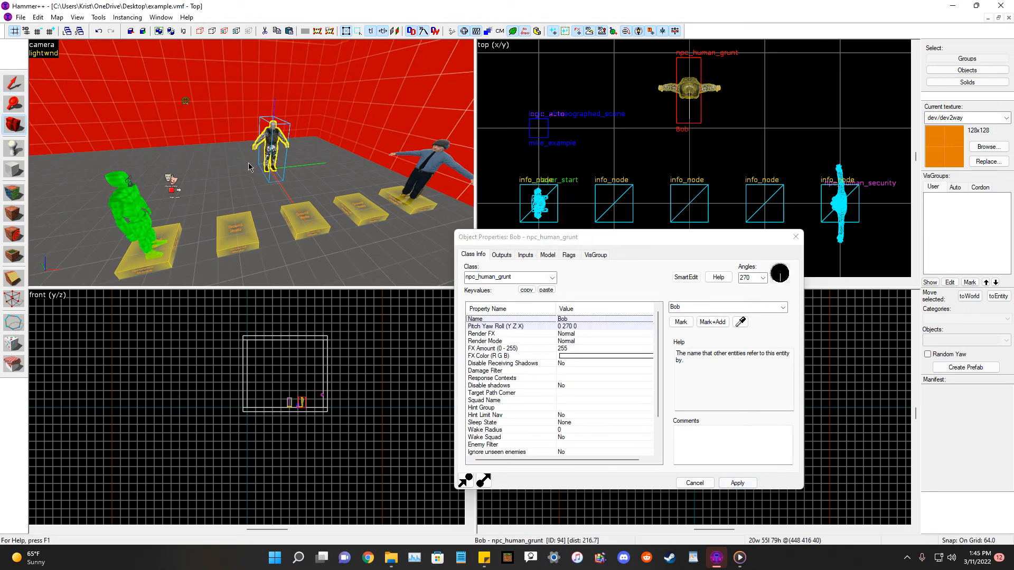
left_click(20, 124)
left_click_drag(251, 163, 251, 163)
key("s")
key("w")
left_click(15, 80)
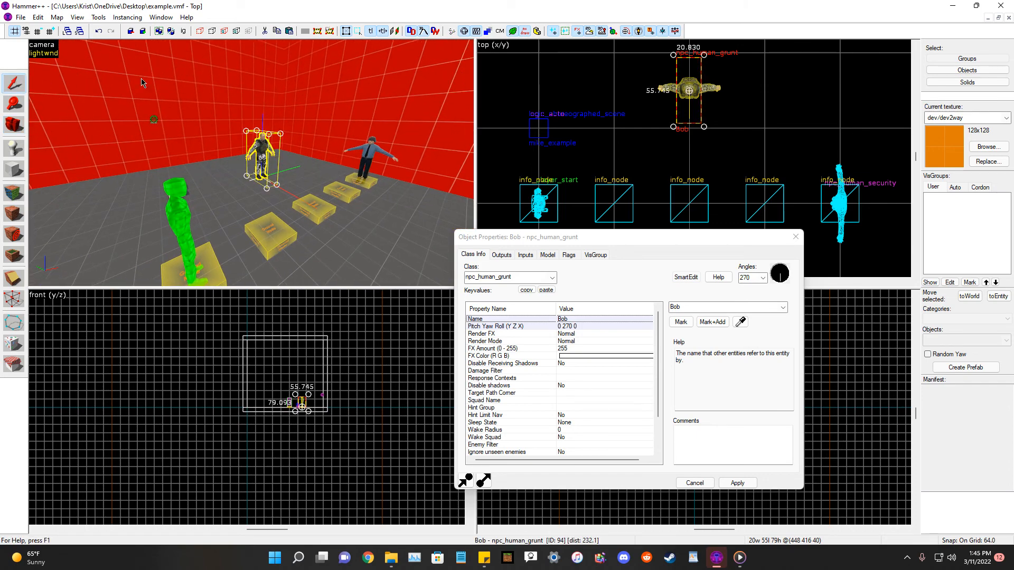
left_click(658, 114)
key("d")
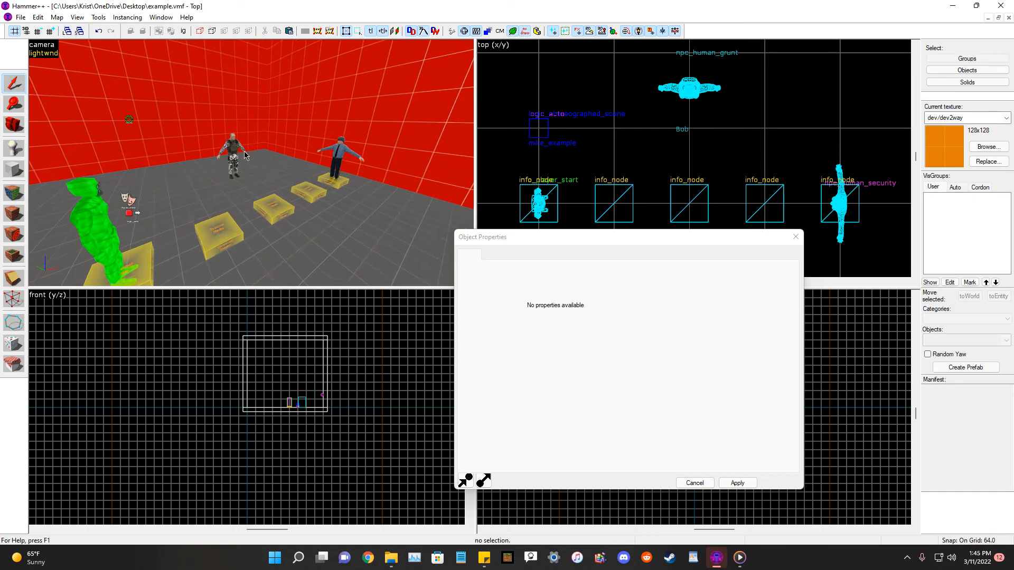
left_click(237, 154)
scroll(333, 420, "up", 10)
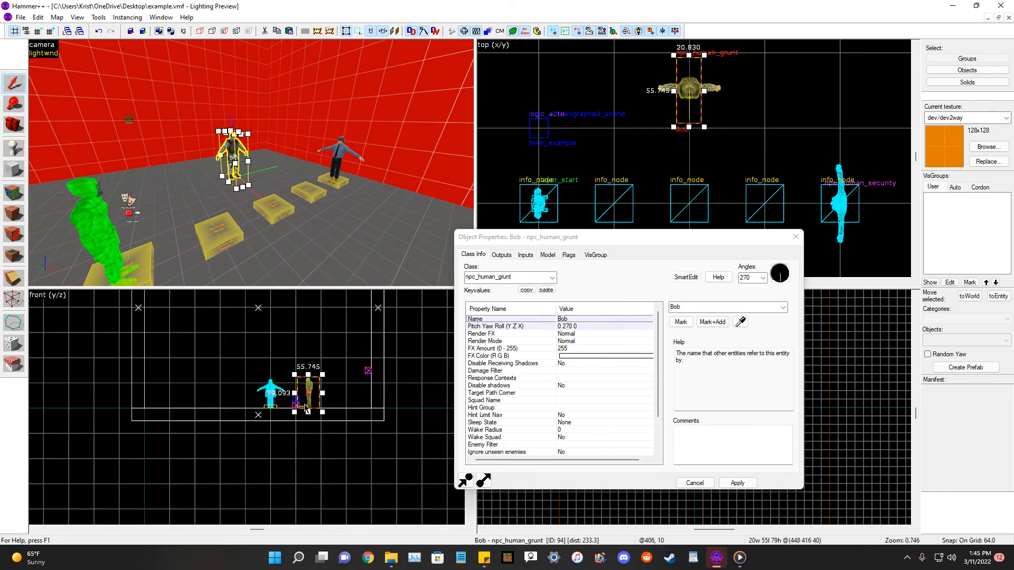
scroll(332, 419, "up", 4)
left_click_drag(327, 406, 325, 423)
scroll(318, 435, "down", 2)
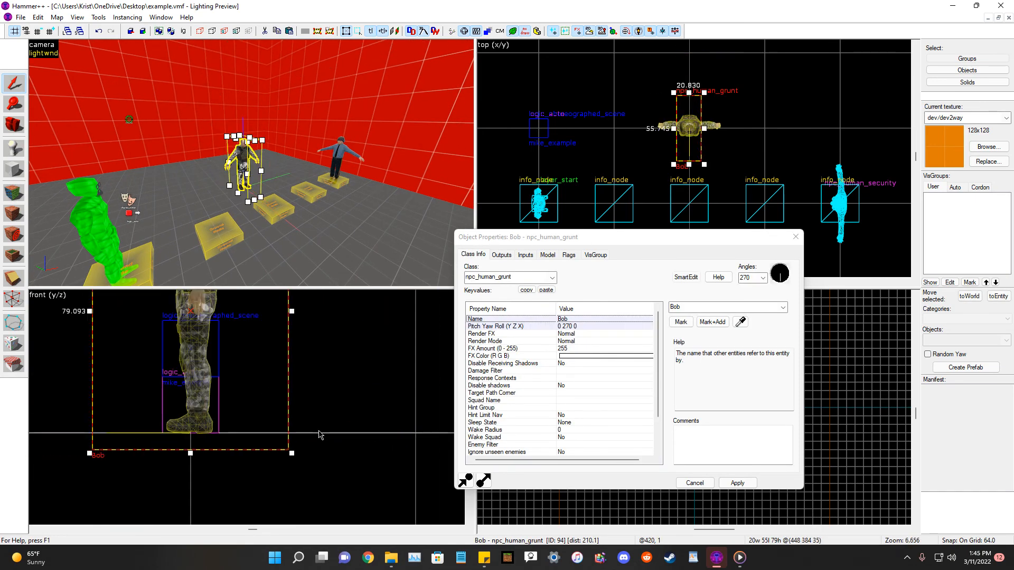
left_click(519, 137)
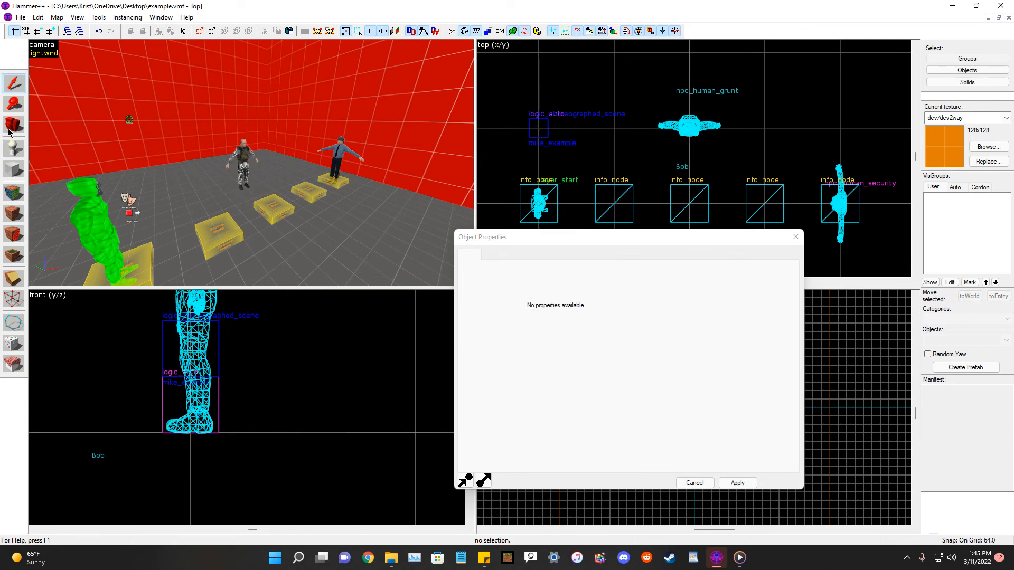
Place an ai_relationship entity in the room.
left_click(19, 153)
left_click(961, 340)
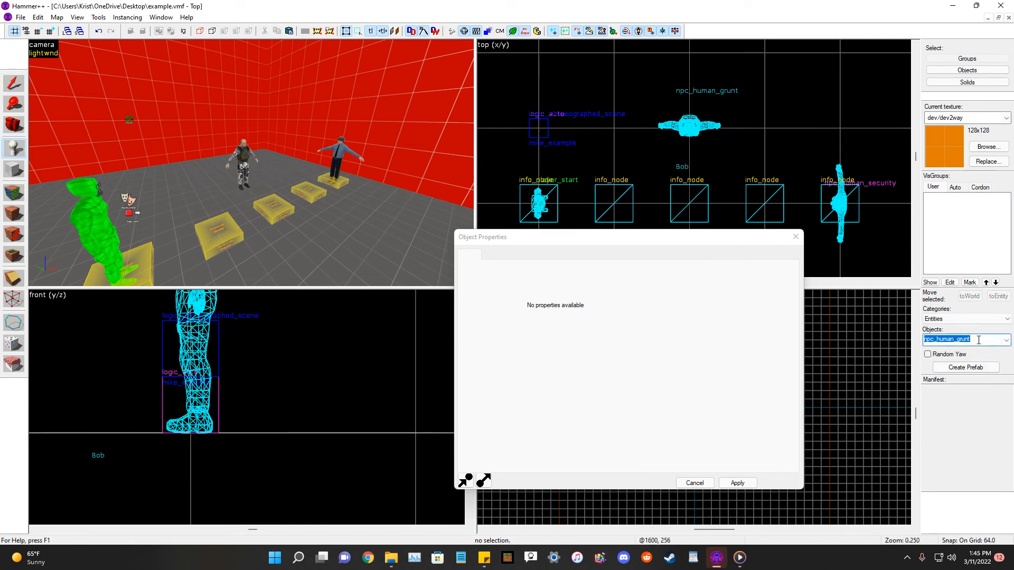
type("ai_")
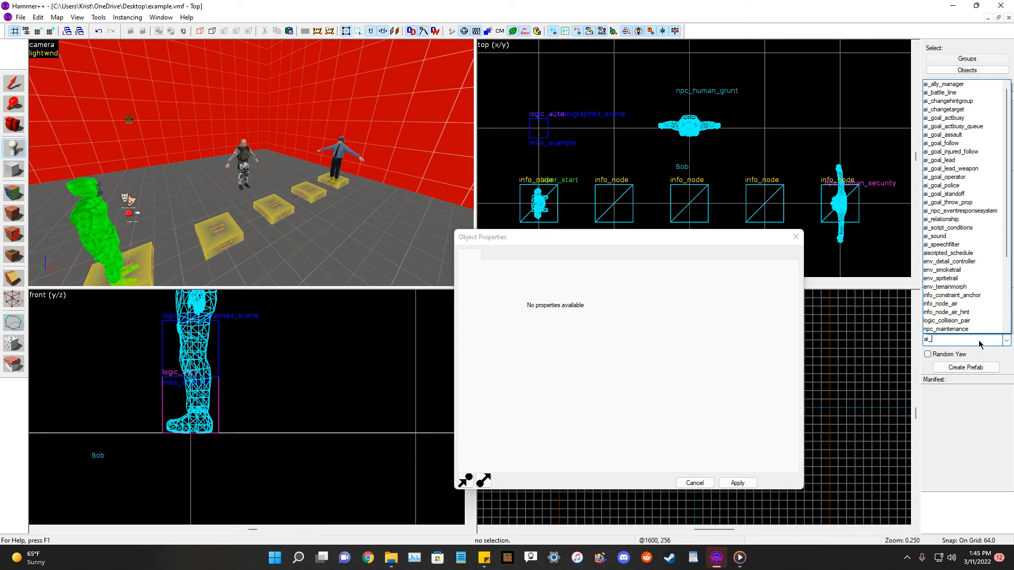
left_click(972, 221)
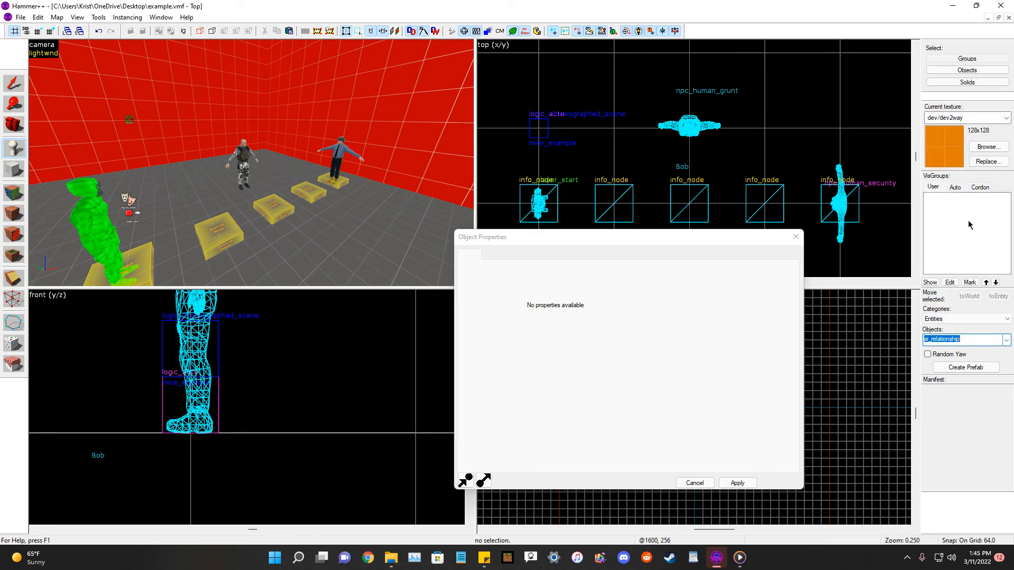
key("a")
left_click(193, 246)
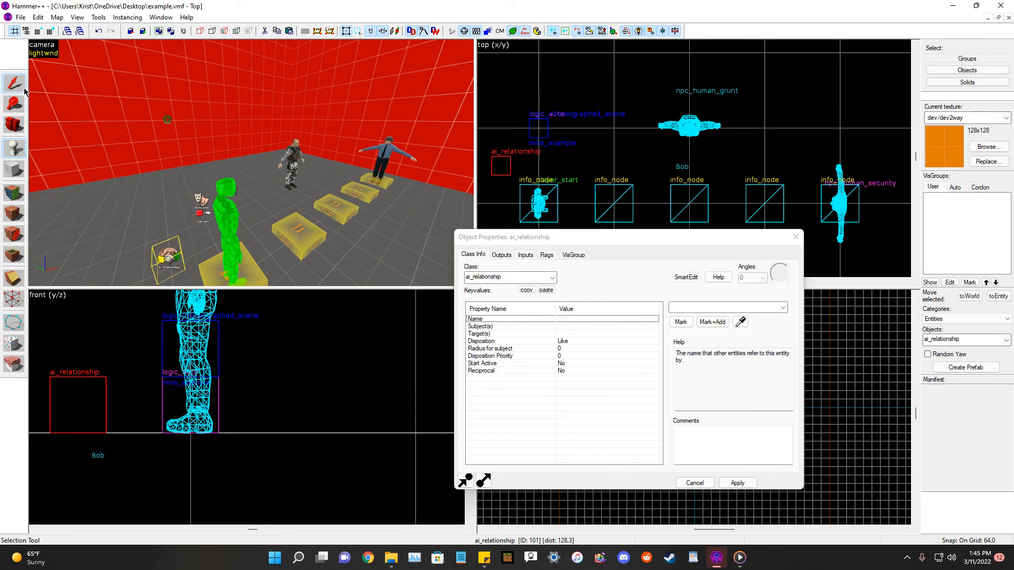
Move the ai_relationship next to the logic_choreographed_scene entity.
left_click(14, 85)
scroll(681, 120, "down", 3)
scroll(567, 130, "up", 4)
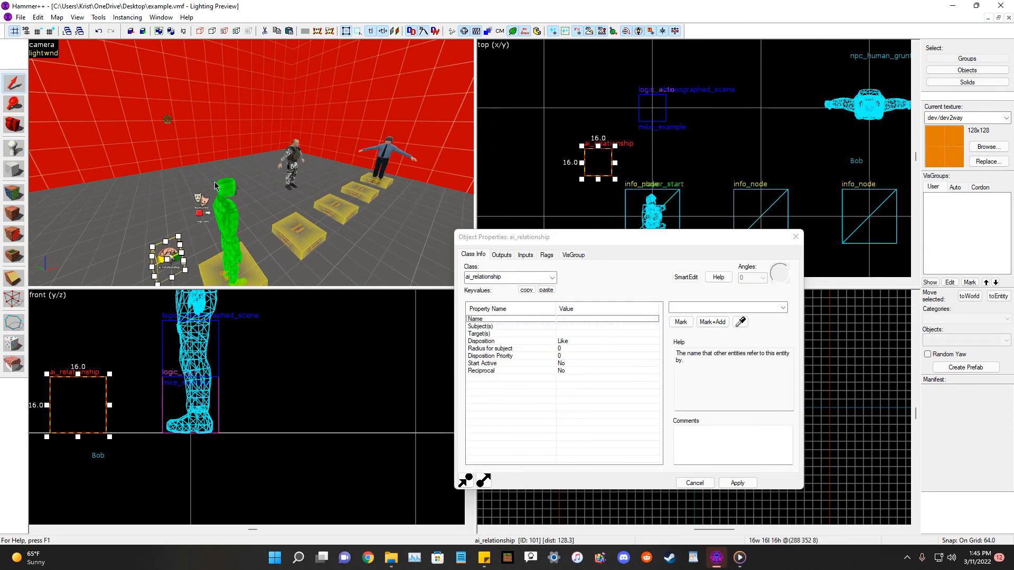
key("ctrl+x")
key("w")
key("a")
key("ctrl+v")
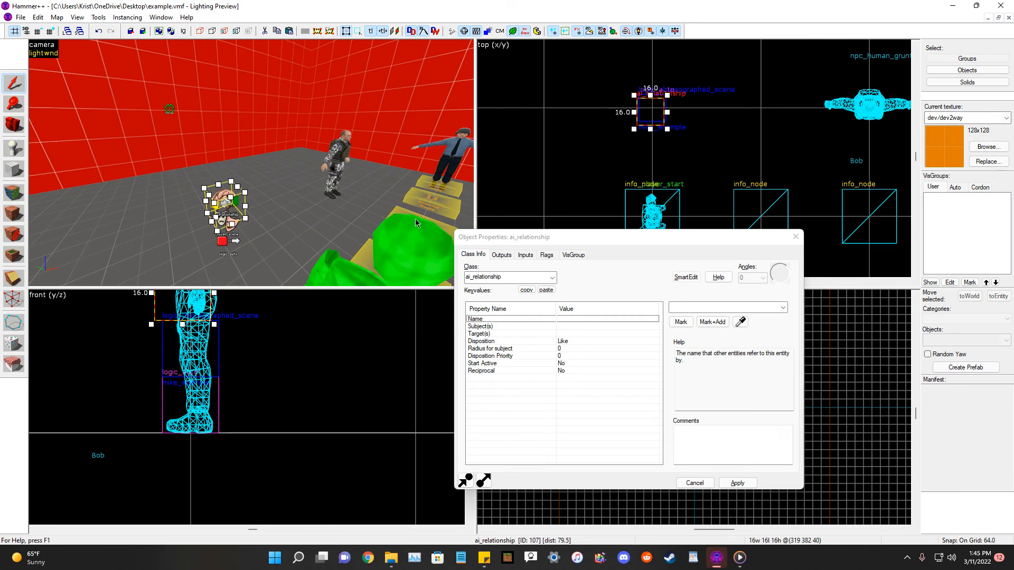
scroll(672, 73, "up", 3)
scroll(672, 80, "up", 2)
key("Escape")
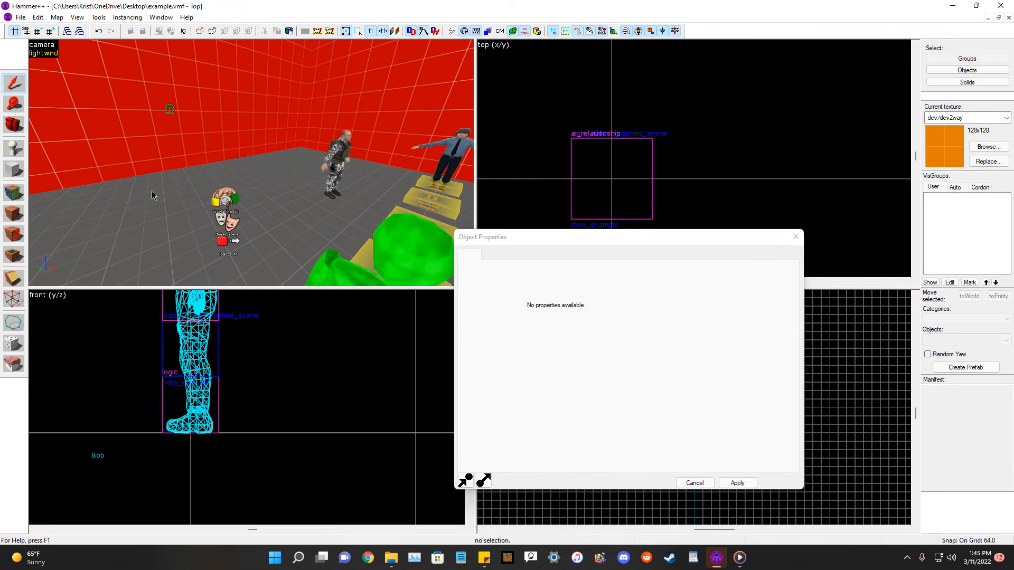
Name the ai_relationship BOB.
left_click(231, 201)
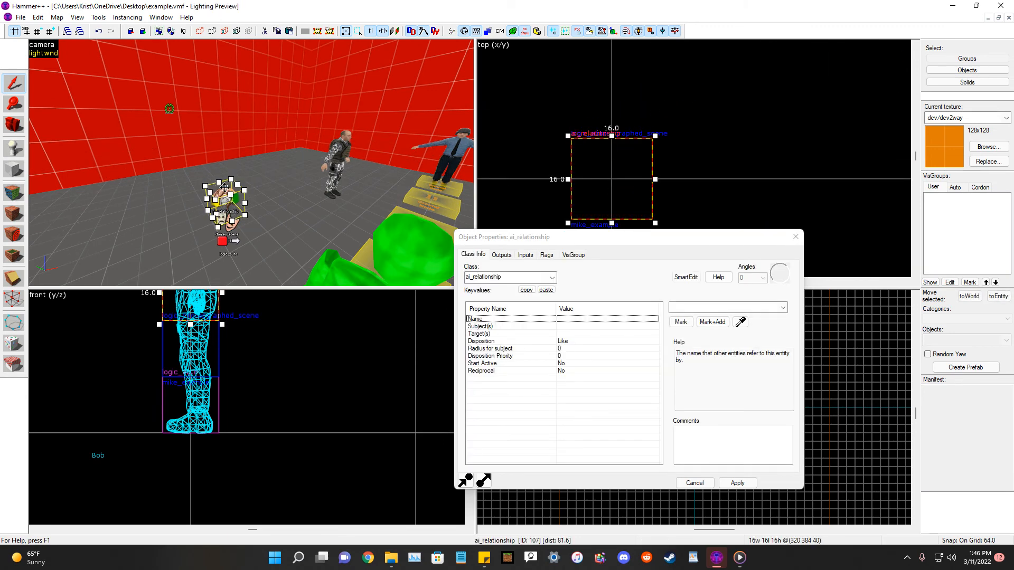
scroll(671, 150, "down", 2)
scroll(671, 151, "up", 2)
key("Escape")
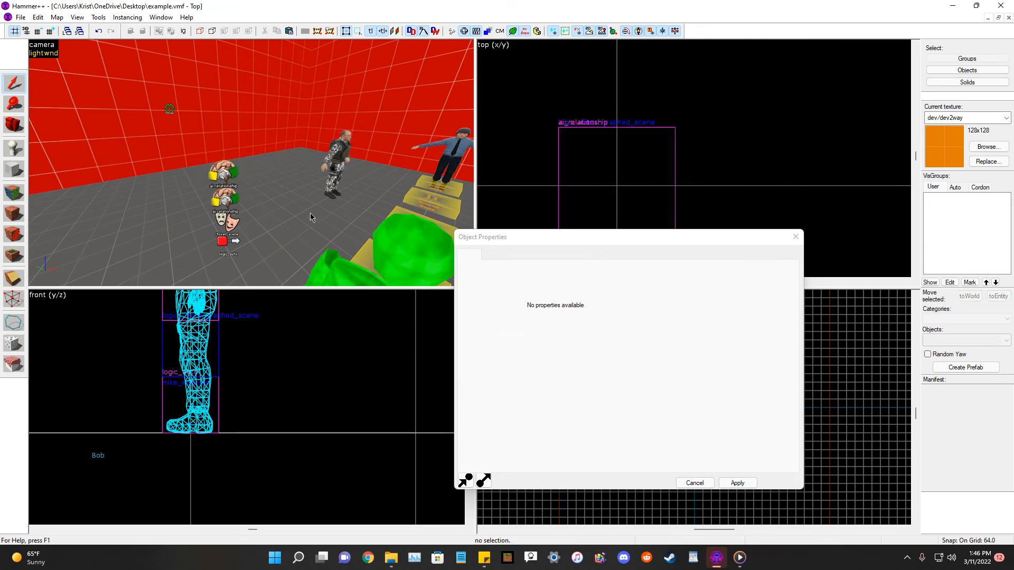
left_click(237, 206)
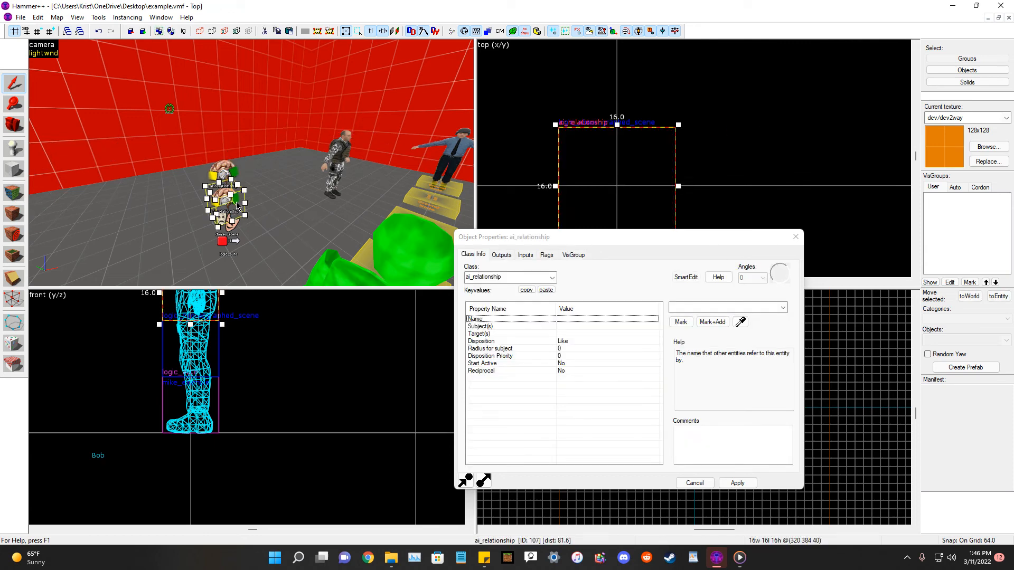
left_click(217, 172)
left_click(715, 307)
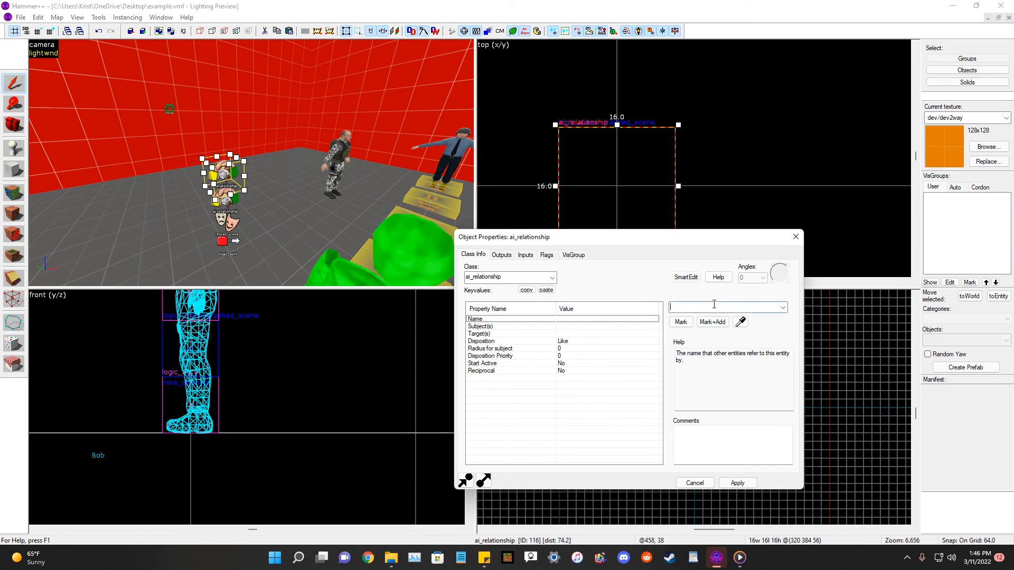
type("BOB")
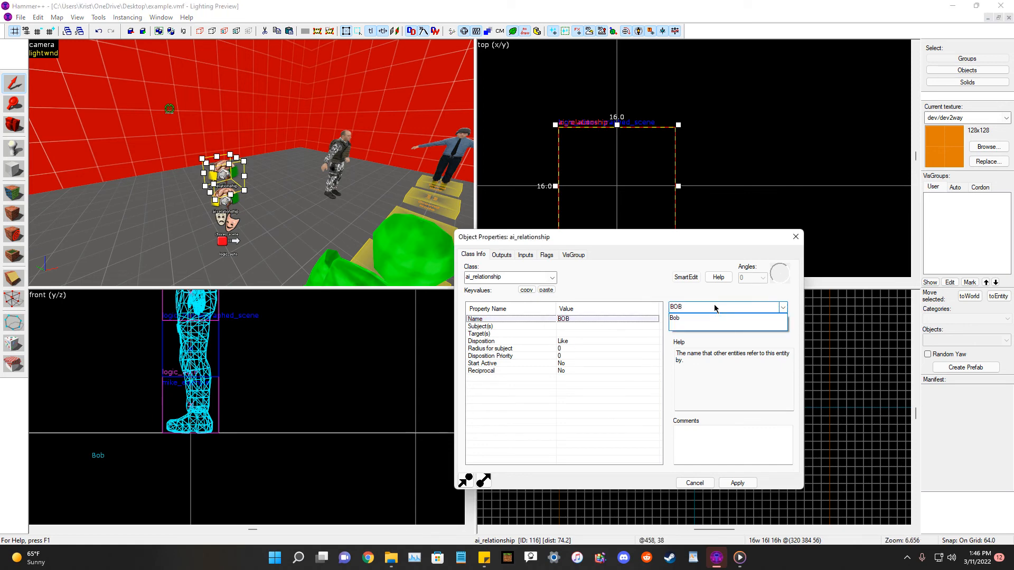
left_click(713, 305)
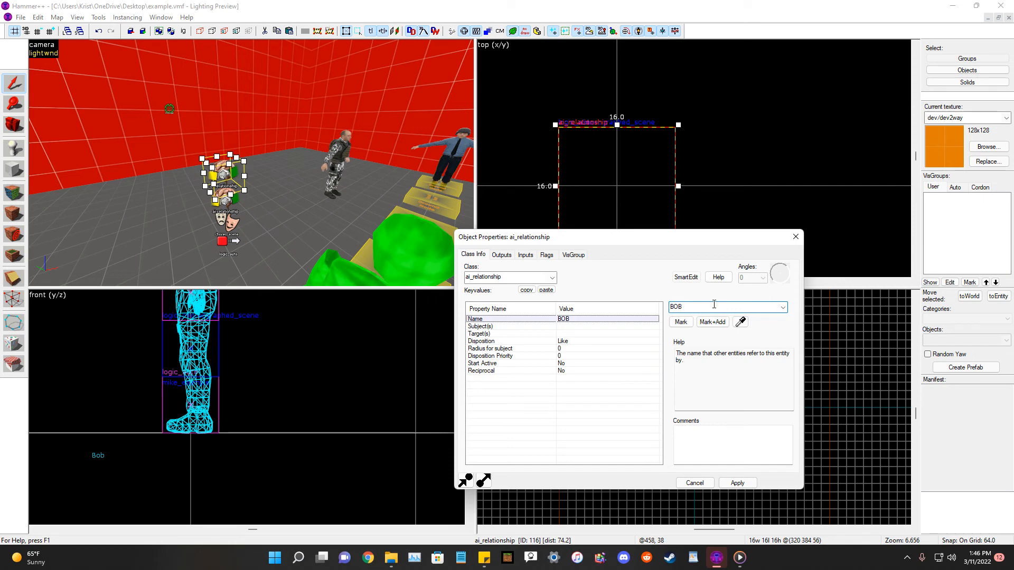
Set the ai_relationship's Subject(s) to Bob by picking the grunt in the 3D view.
left_click(576, 327)
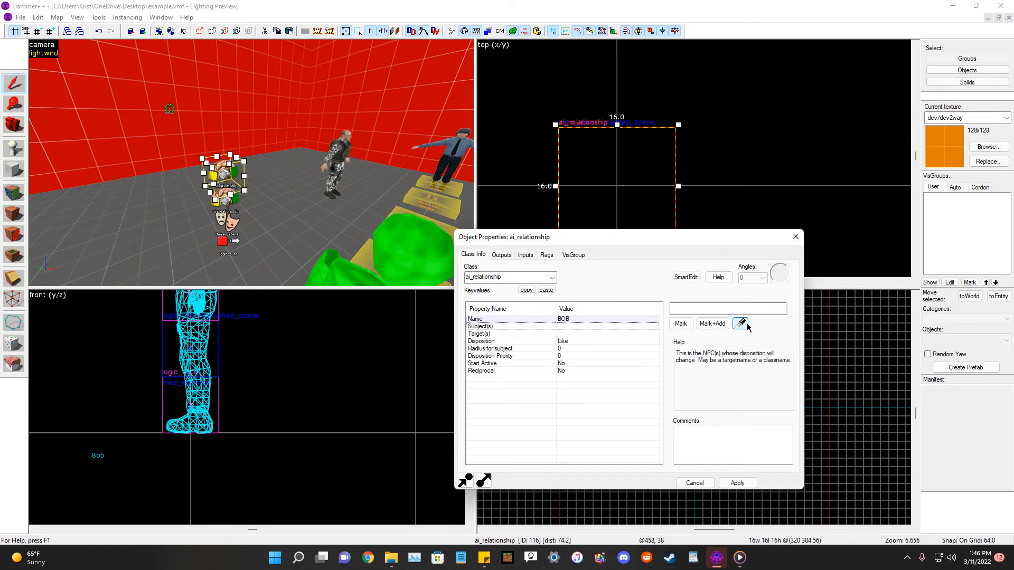
left_click(719, 309)
left_click(740, 323)
left_click(739, 324)
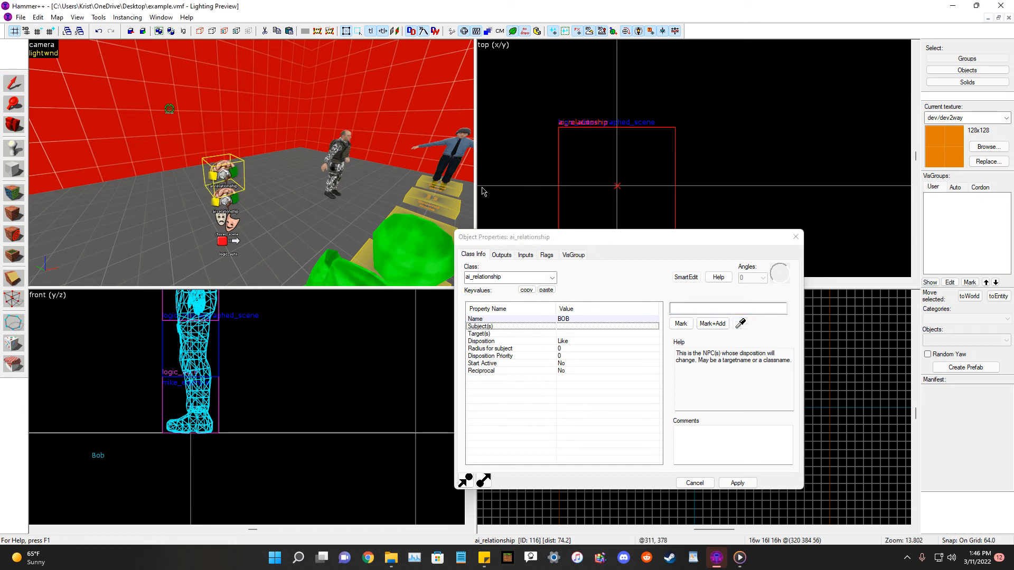
left_click(741, 324)
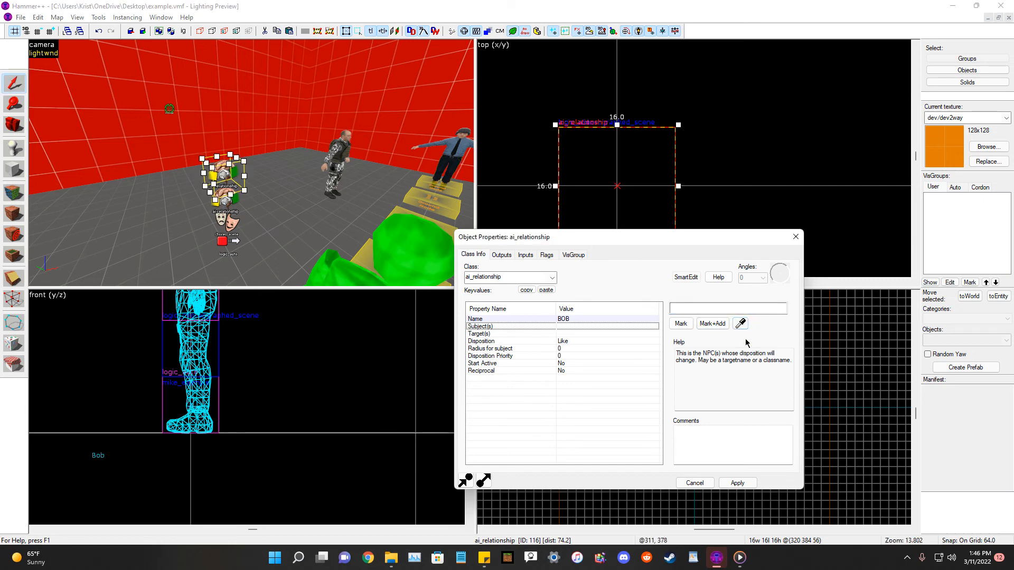
left_click(344, 145)
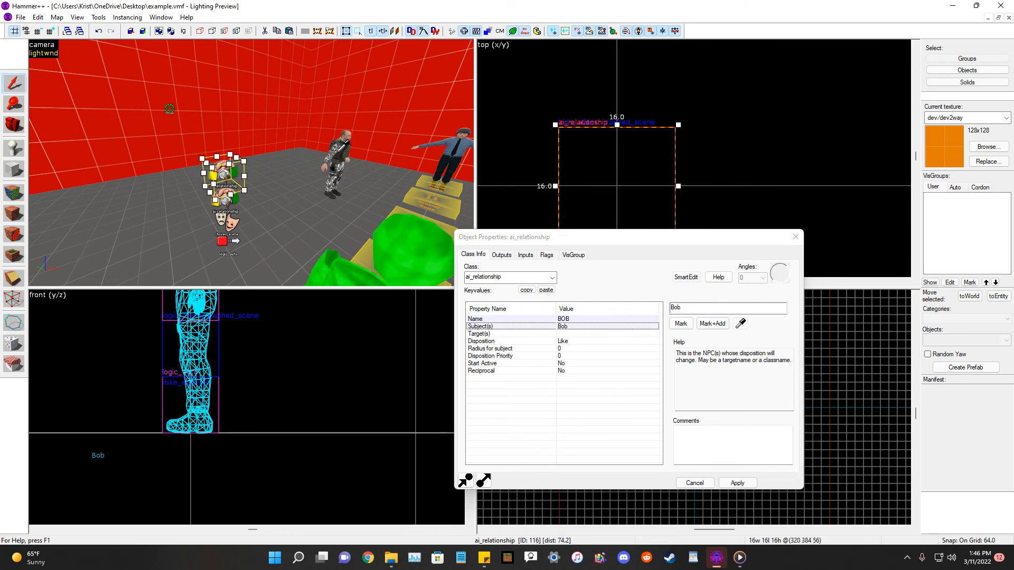
Try to pick the security guard as the target, entering Mike in the guard's properties and applying.
left_click(584, 333)
left_click(739, 324)
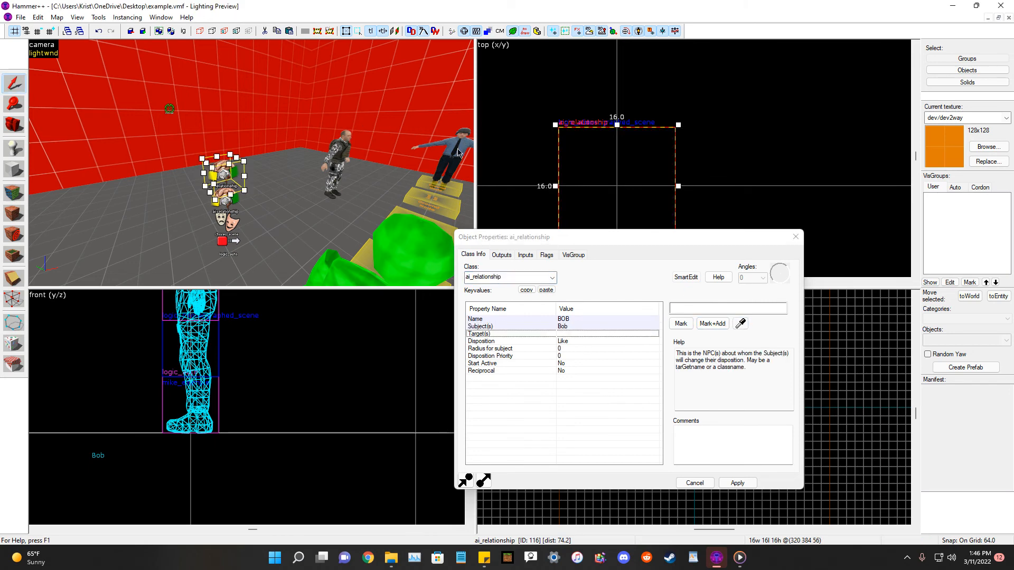
left_click(455, 153)
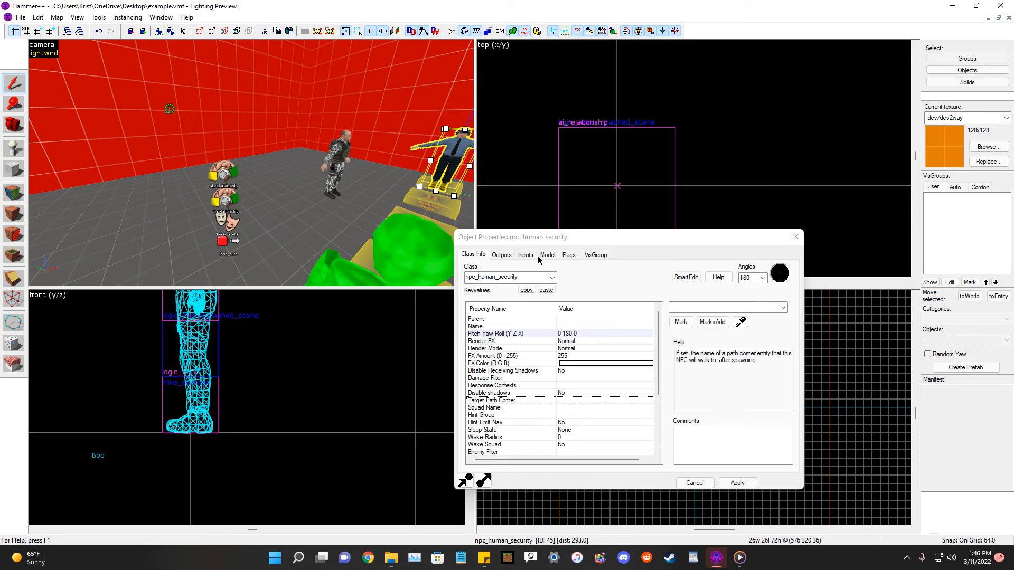
type("Mike")
left_click(737, 482)
Reselect the BOB ai_relationship and set its Target(s) to Mike by picking the security guard.
left_click(189, 200)
left_click(193, 175)
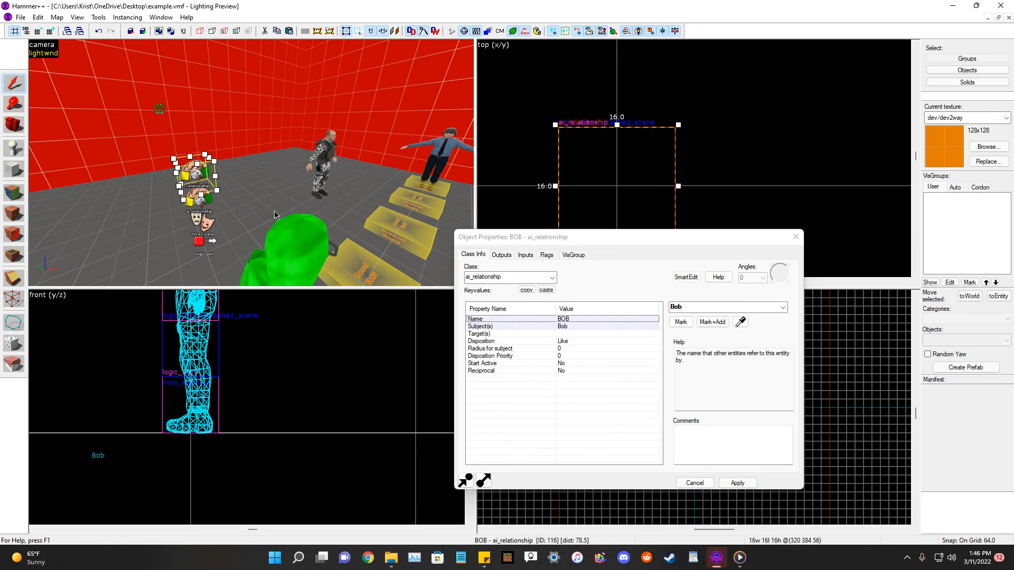
left_click(562, 334)
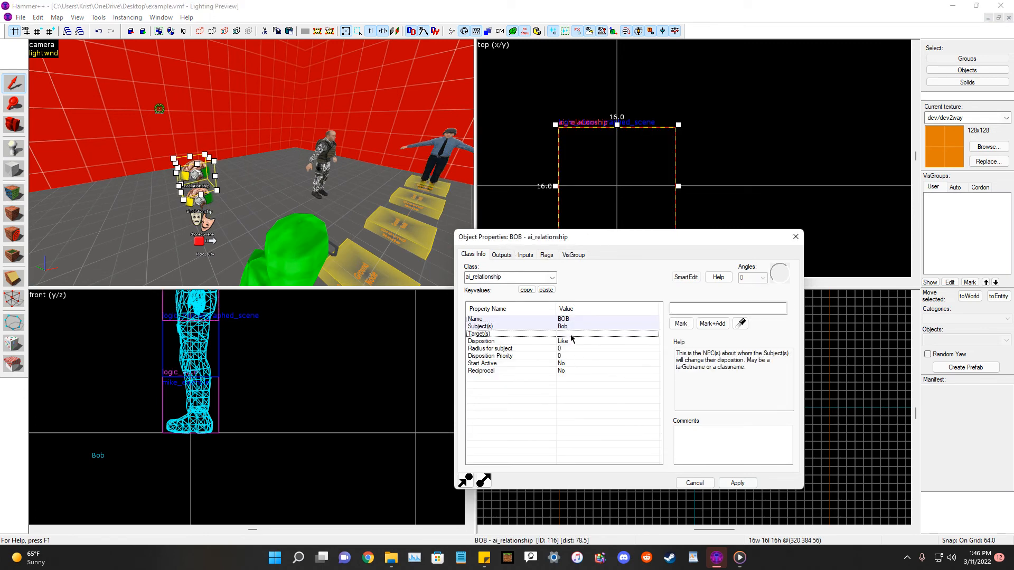
left_click(740, 322)
left_click(442, 161)
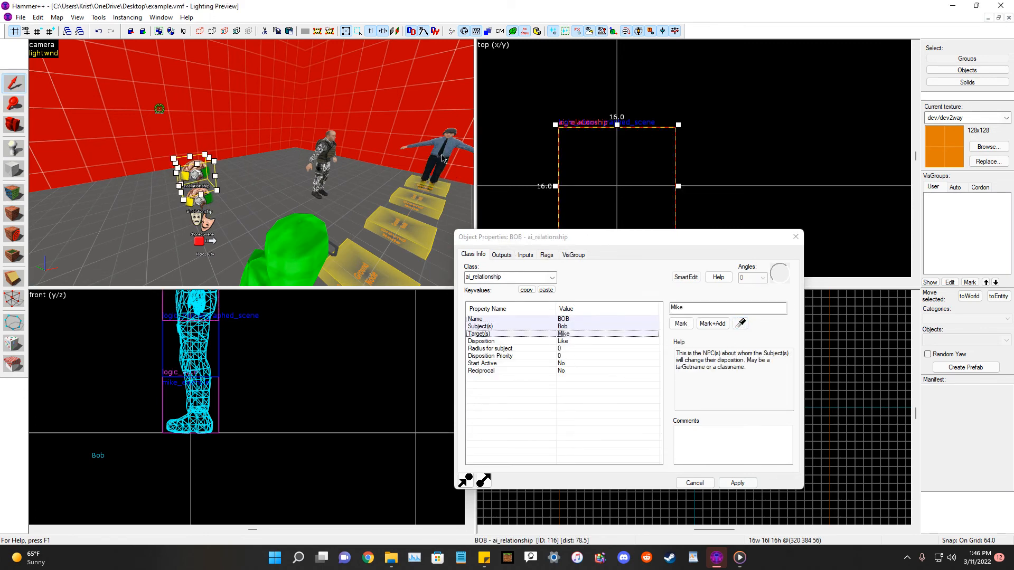
Set the BOB relationship's Disposition Priority to 10000.
left_click(581, 356)
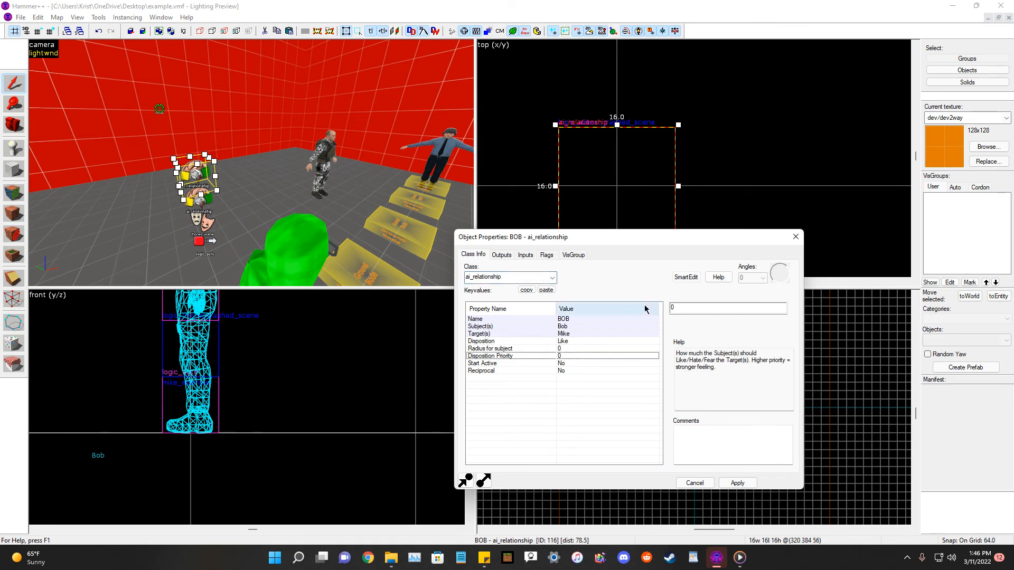
type("10000")
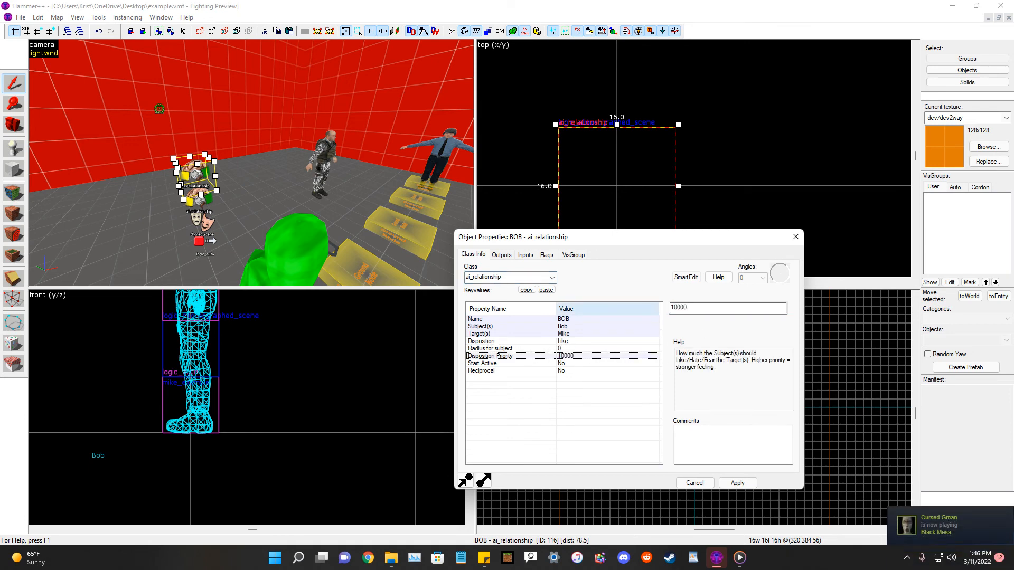
key("Return")
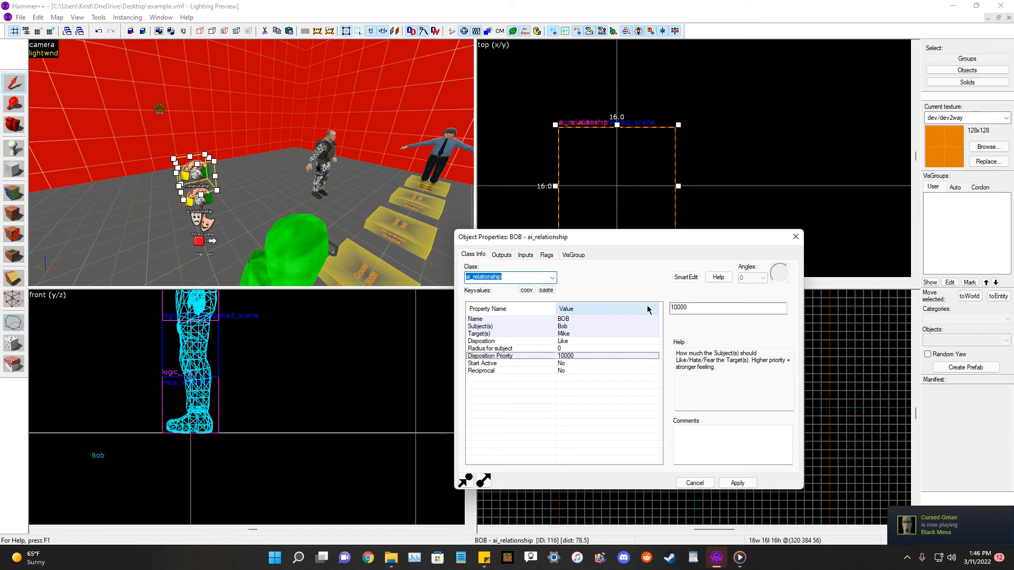
left_click(677, 308)
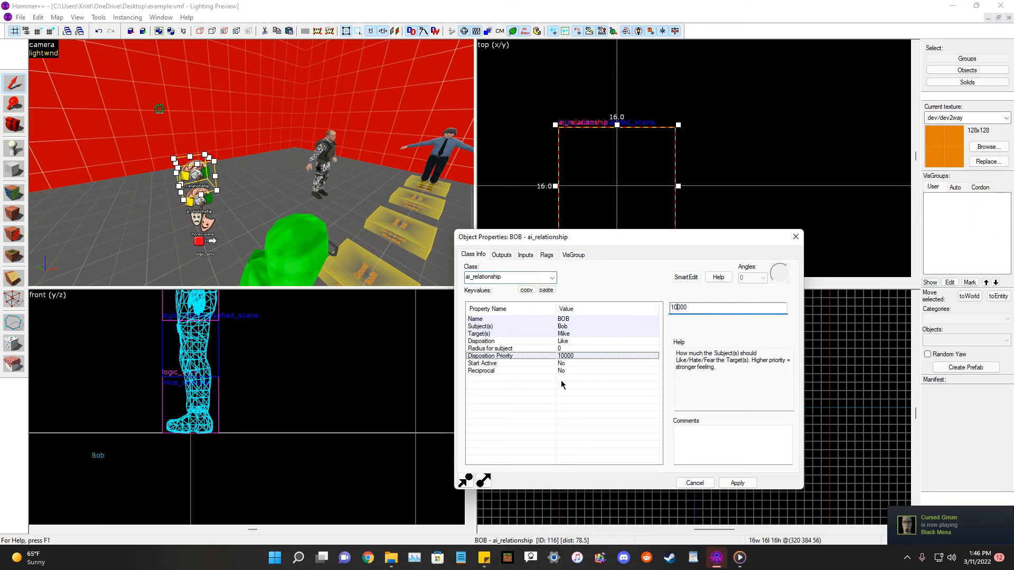
Set Start Active and Reciprocal to Yes on the BOB relationship and apply.
left_click(567, 364)
left_click(782, 307)
left_click(687, 323)
left_click(593, 371)
left_click(783, 307)
left_click(729, 321)
left_click(734, 484)
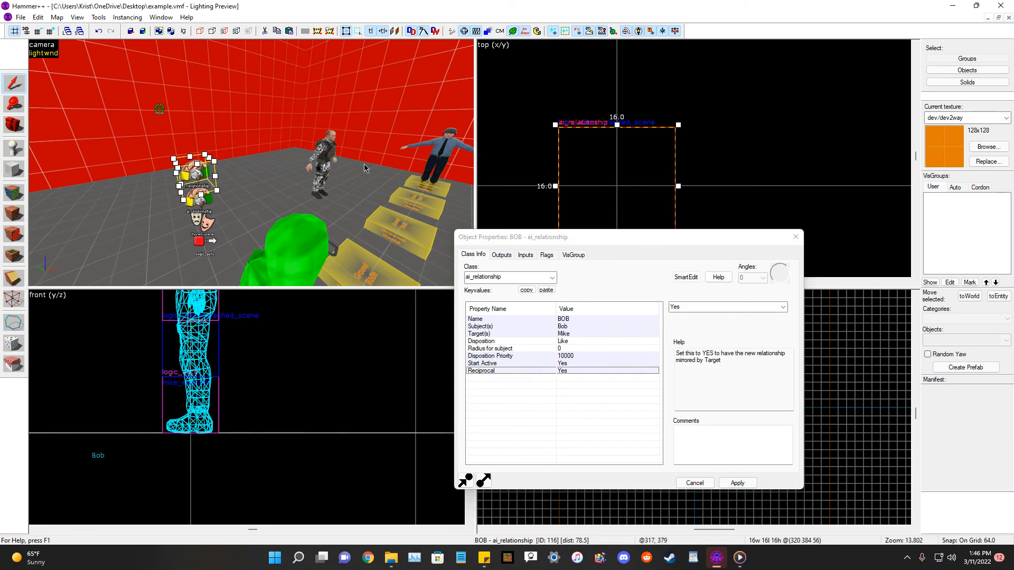
Select the second ai_relationship and name it BOBNOSHOOT.
key("a")
left_click(240, 201)
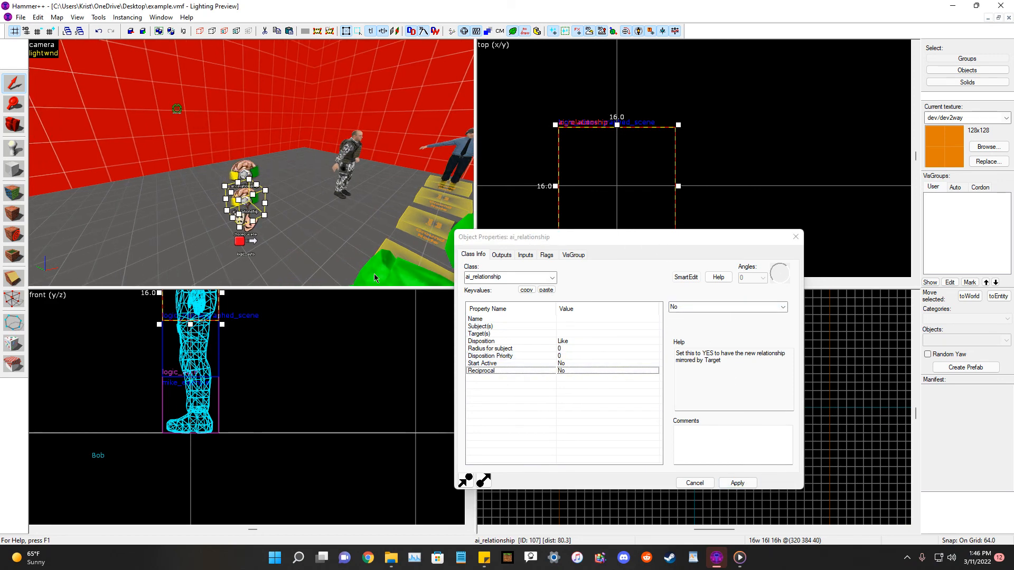
left_click(602, 320)
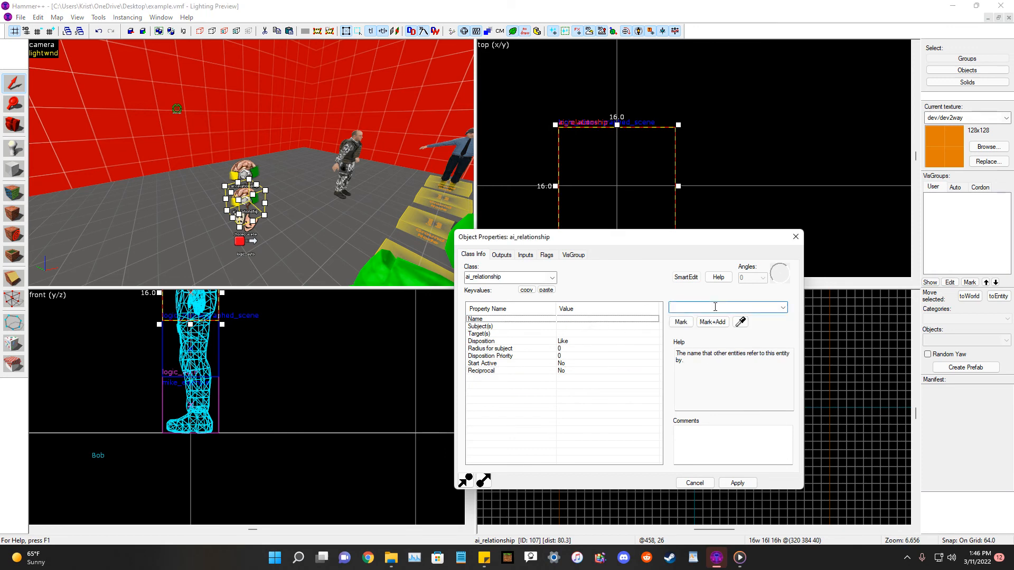
type("Mi")
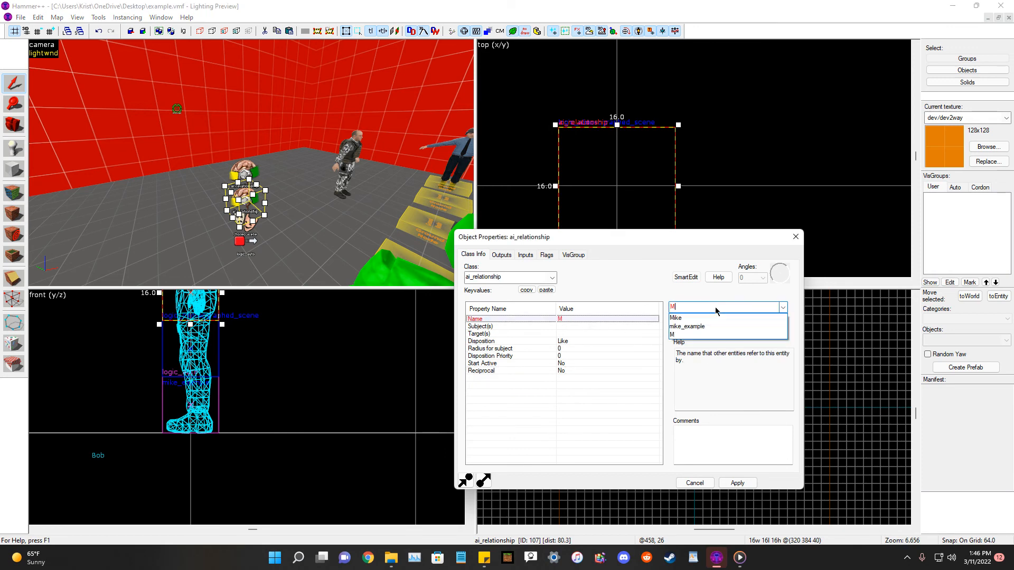
key("BackSpace")
type("BOBNOSHO")
left_click(715, 308)
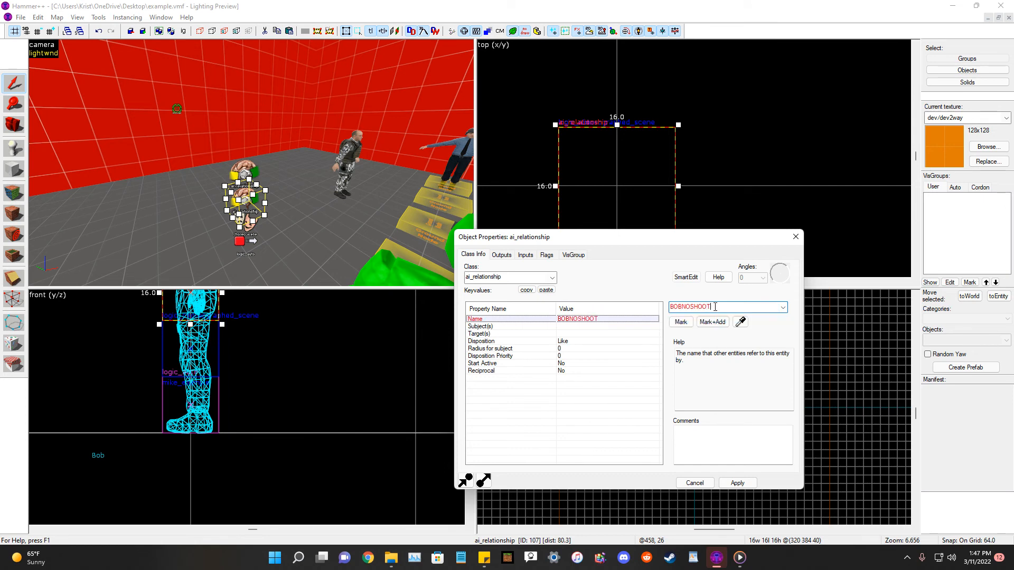
left_click(737, 483)
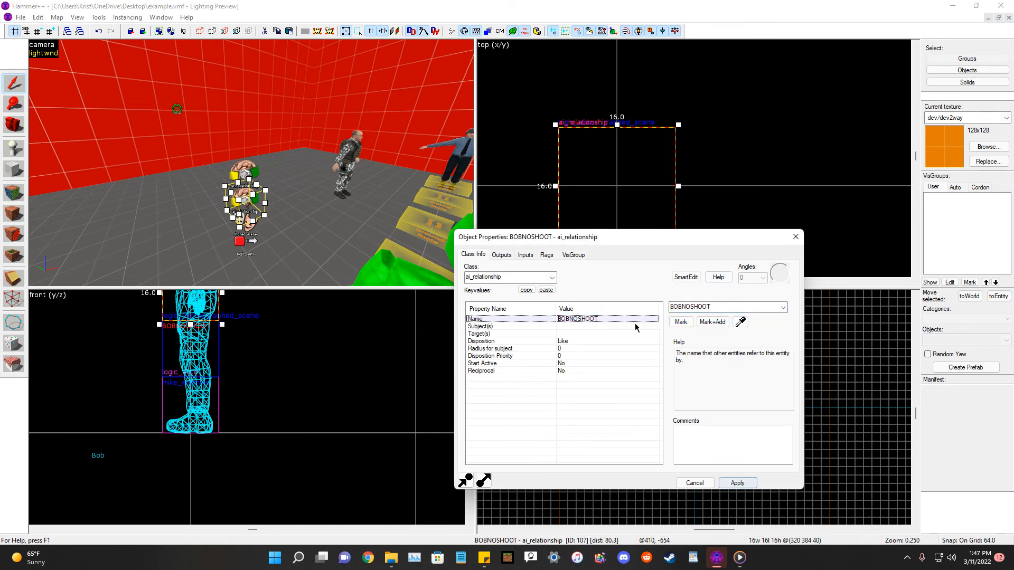
Set BOBNOSHOOT's Subject(s) to Bob by picking the grunt.
left_click(569, 327)
left_click(741, 325)
scroll(341, 167, "down", 1)
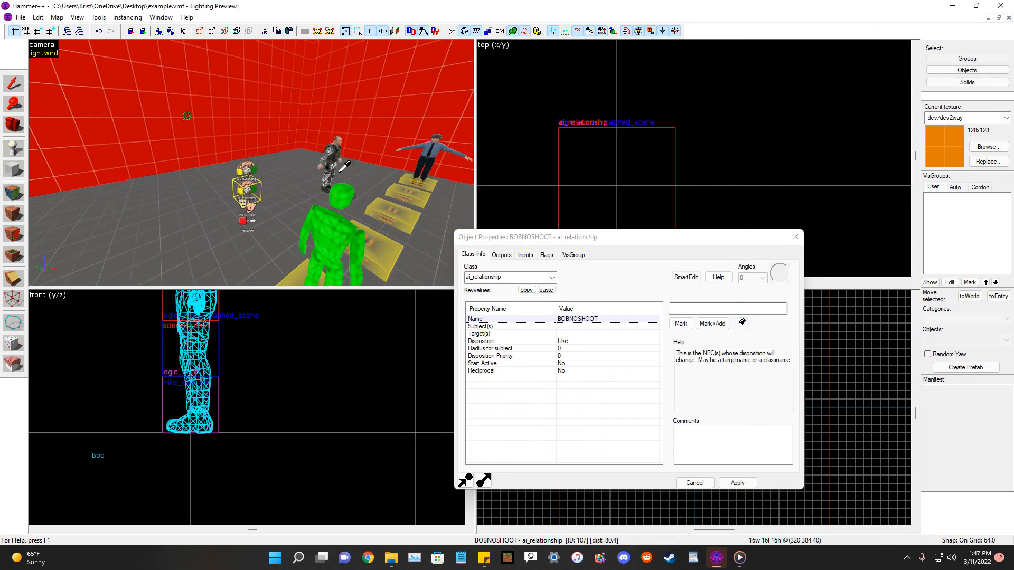
left_click(334, 146)
Set BOBNOSHOOT's Target(s) to !player and apply.
left_click(584, 334)
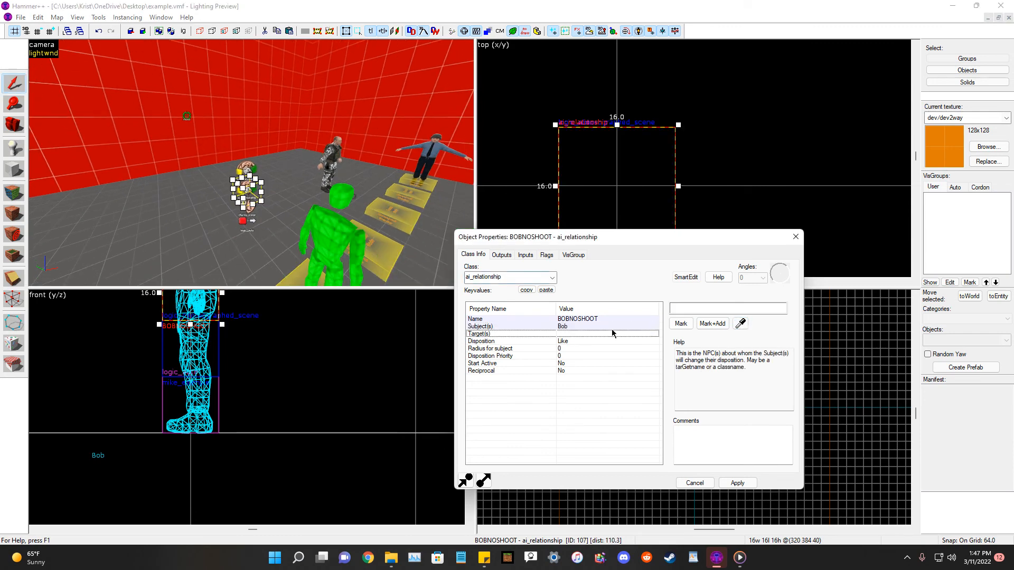
left_click(709, 308)
type("!player")
key("Return")
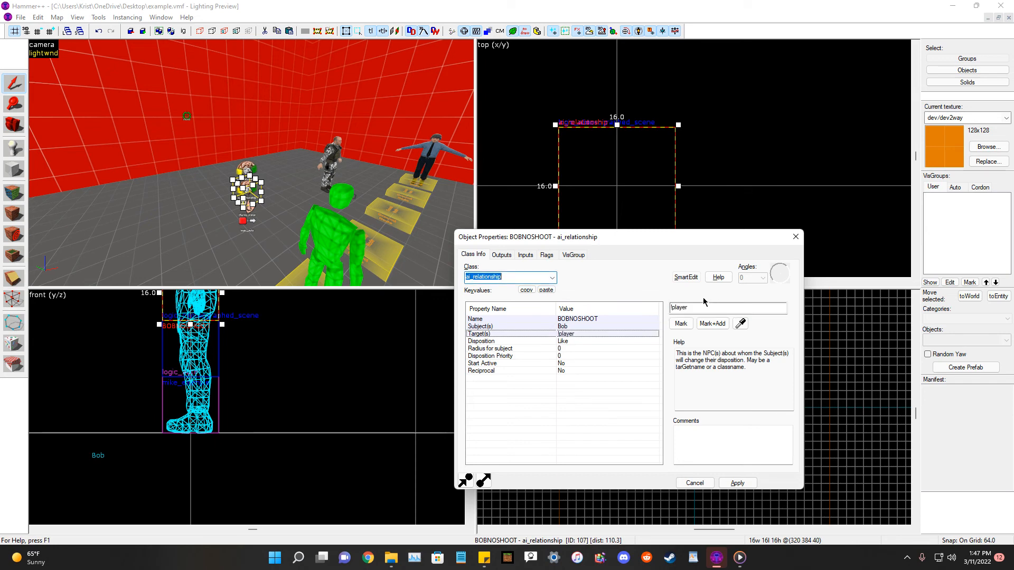
left_click(753, 482)
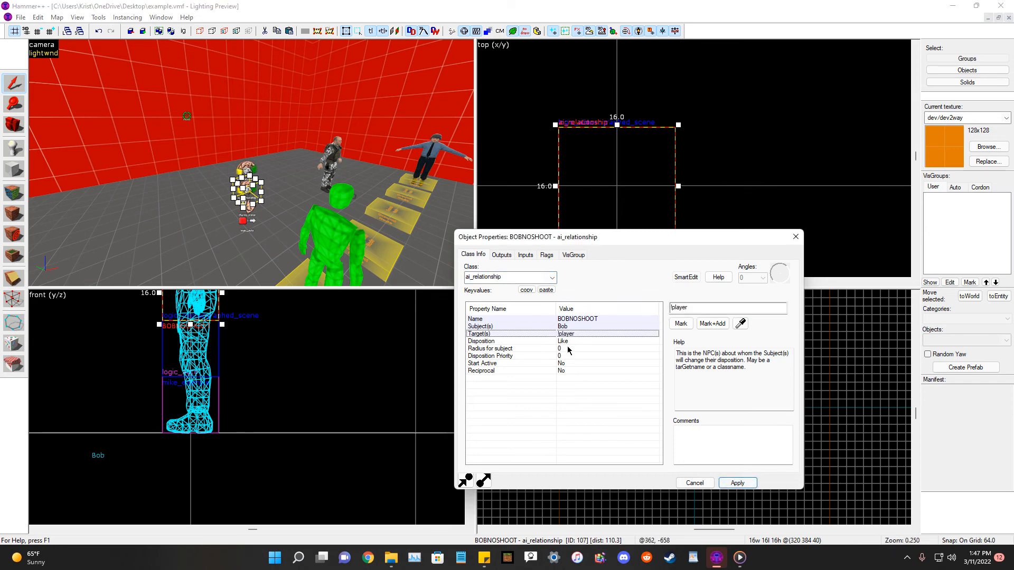
Set BOBNOSHOOT's Disposition Priority to 10000.
left_click(570, 355)
left_click(699, 310)
key("BackSpace")
type("10000")
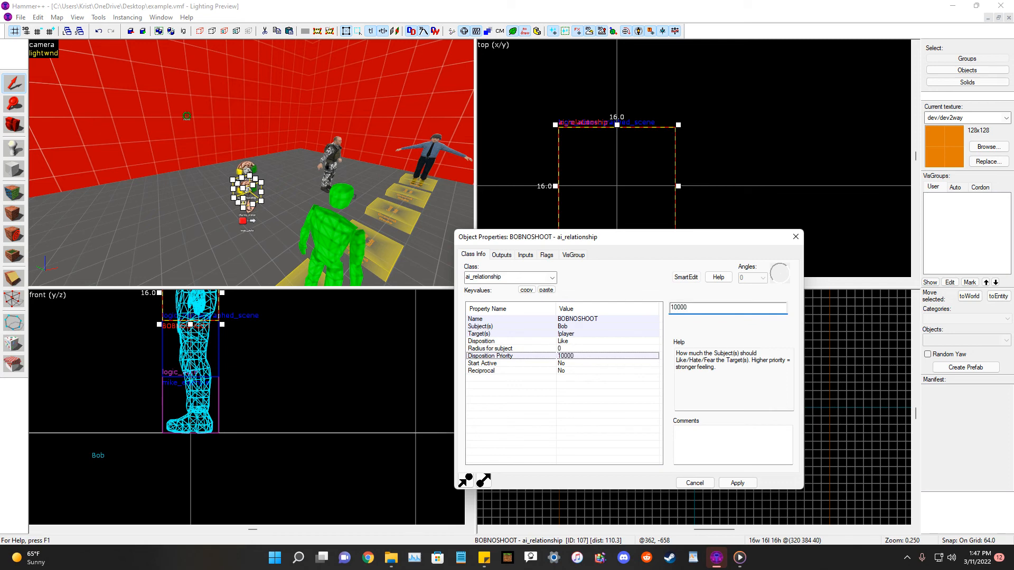
key("Return")
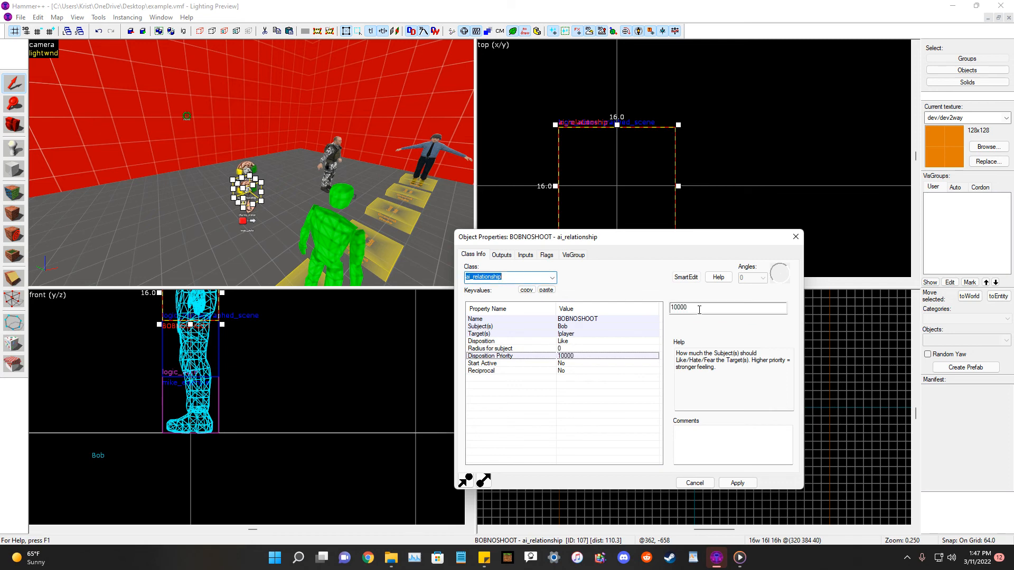
Set Start Active and Reciprocal to Yes on BOBNOSHOOT, apply, and close the properties.
left_click(560, 364)
left_click(782, 308)
left_click(708, 325)
left_click(739, 487)
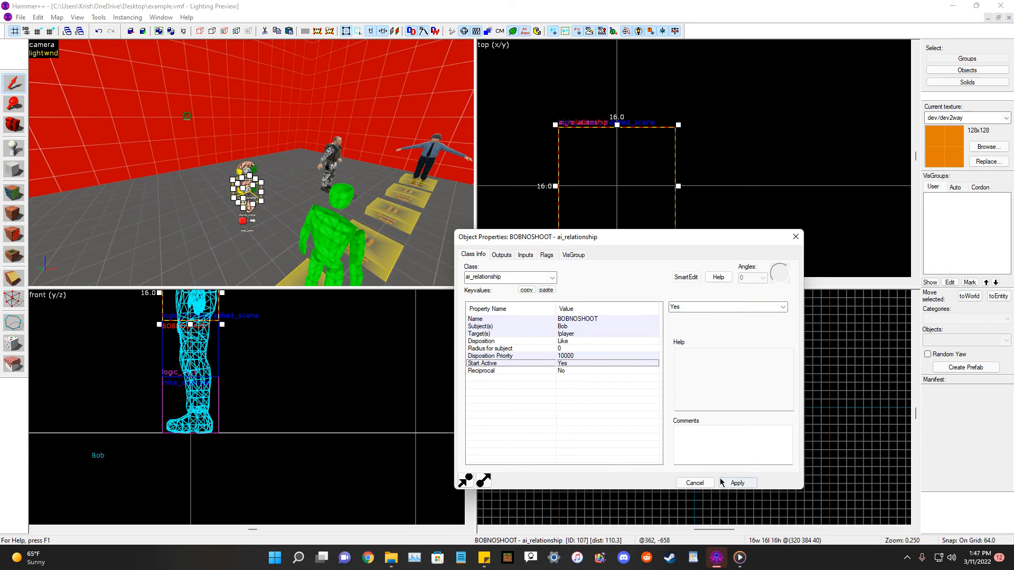
left_click(560, 371)
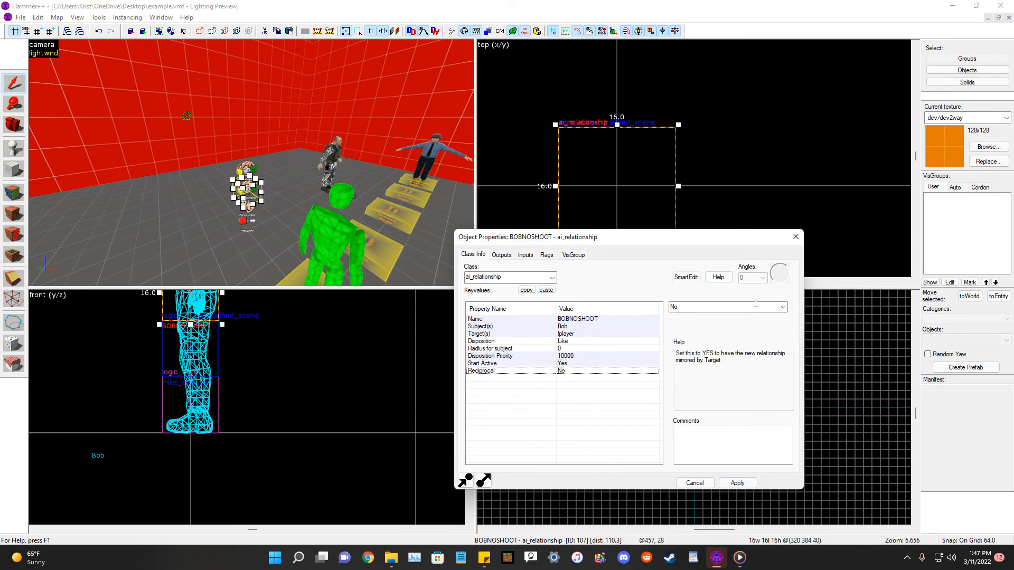
left_click(782, 307)
left_click(708, 326)
left_click(736, 483)
left_click(796, 237)
key("d")
left_click(16, 122)
key("s")
left_click_drag(244, 142, 247, 157)
key("s")
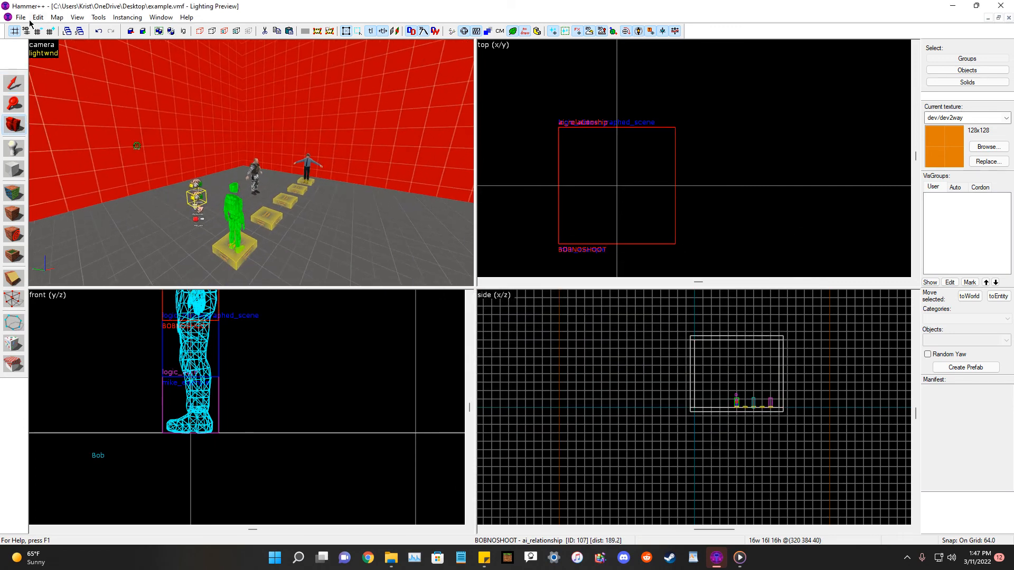
Compile and run the map with normal BSP, no VIS and fast RAD.
left_click(21, 17)
left_click(59, 132)
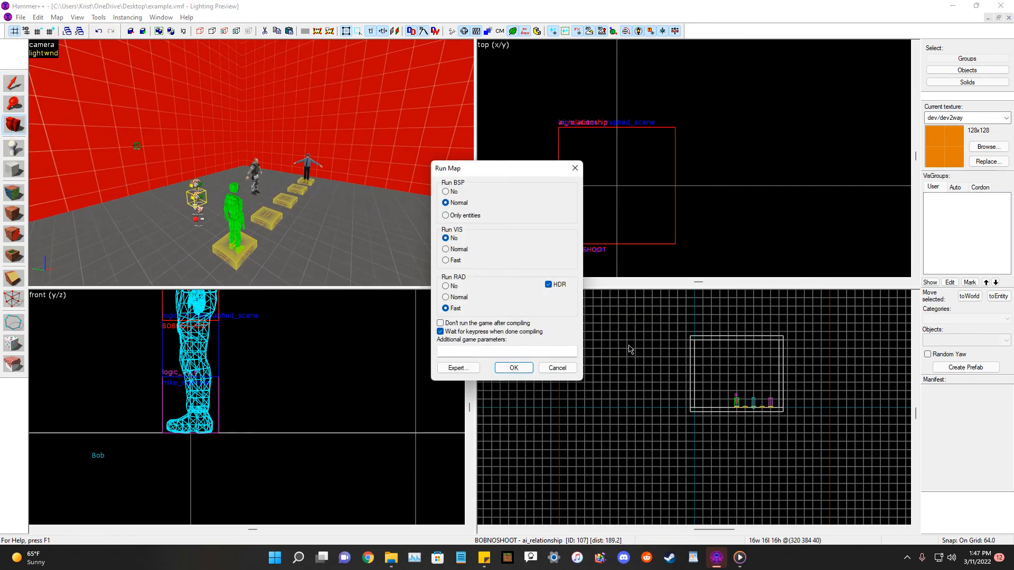
left_click(520, 369)
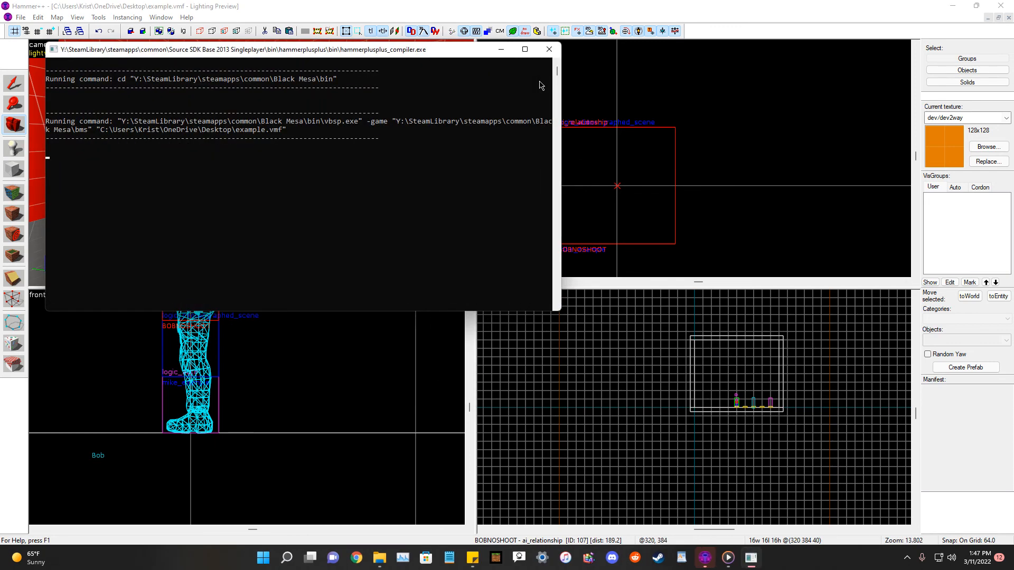
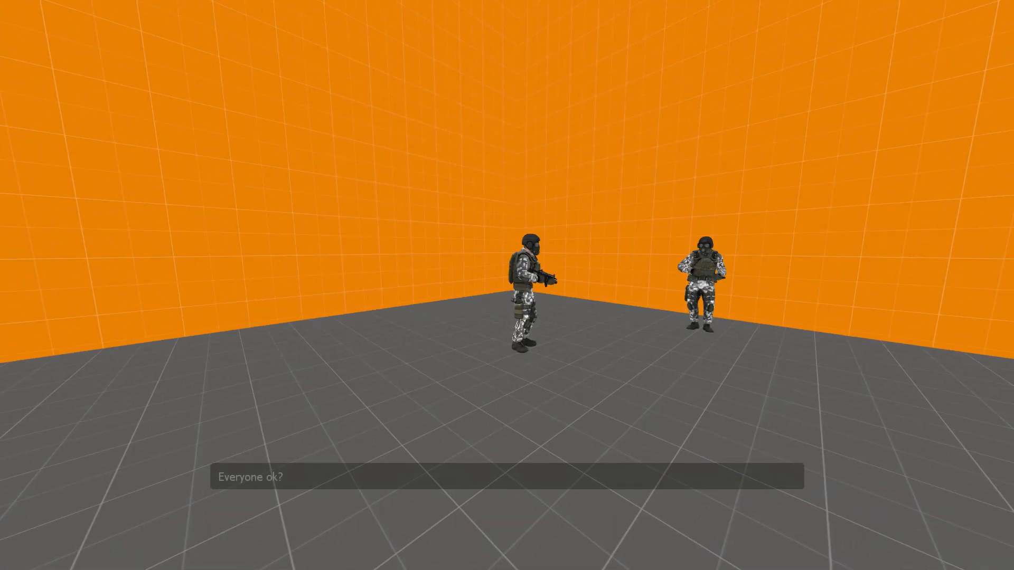
Return to the editor and rename the Mike security guard NPC to Mike01.
key("Escape")
key("super")
left_click(12, 121)
left_click_drag(232, 162, 252, 169)
key("w")
left_click(8, 87)
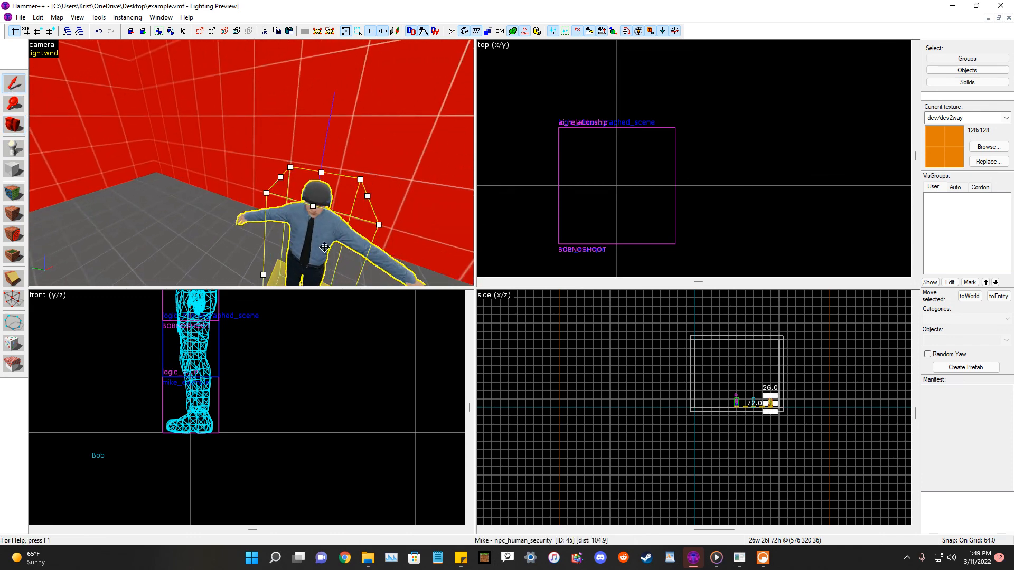
double_click(308, 234)
left_click(593, 326)
left_click(709, 308)
left_click(716, 308)
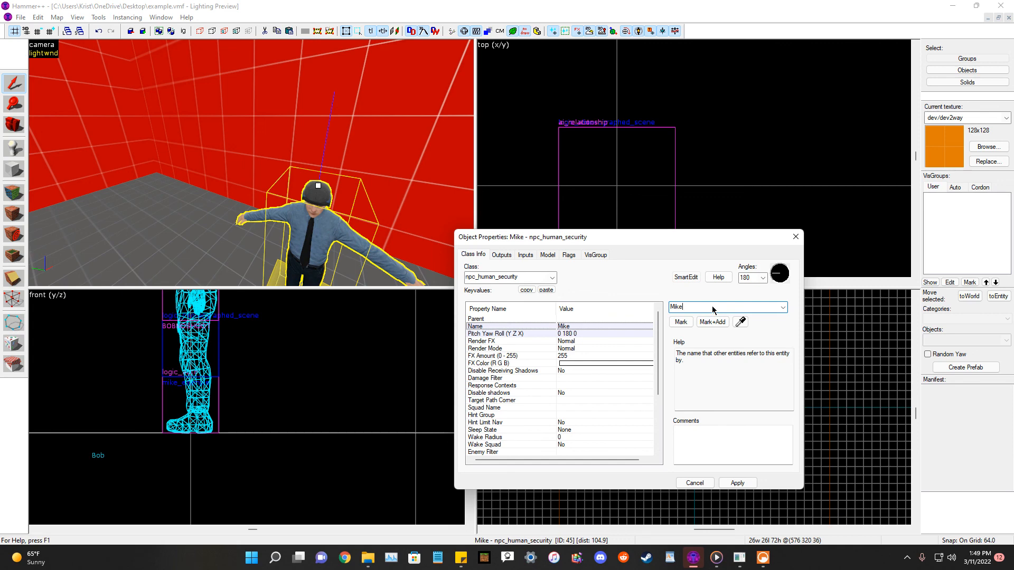
type("01")
left_click(737, 483)
Set the mike_example scene's Target 2 to the Mike01 guard.
scroll(226, 192, "down", 5)
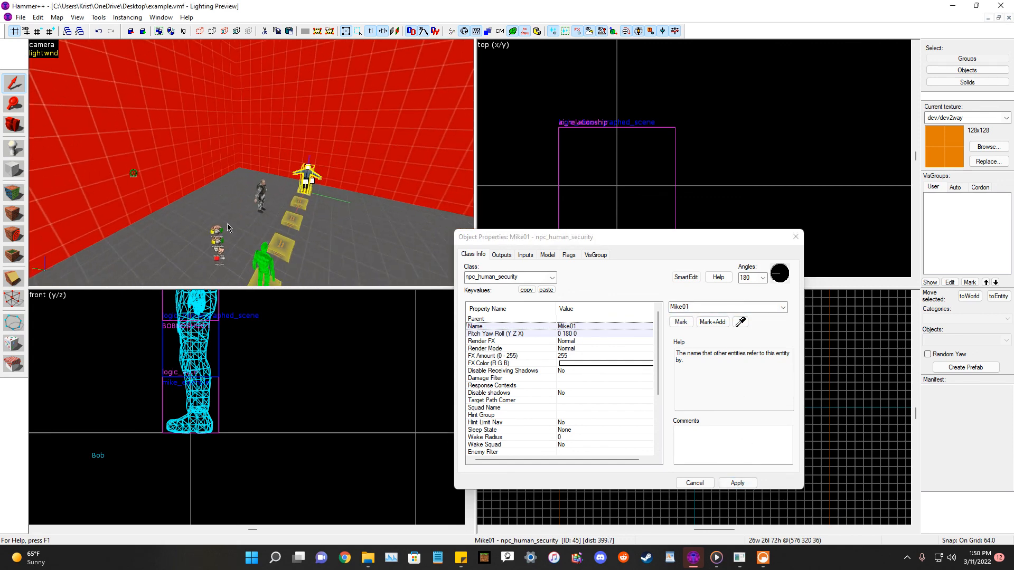
left_click(221, 250)
left_click(590, 334)
left_click(597, 319)
left_click(591, 341)
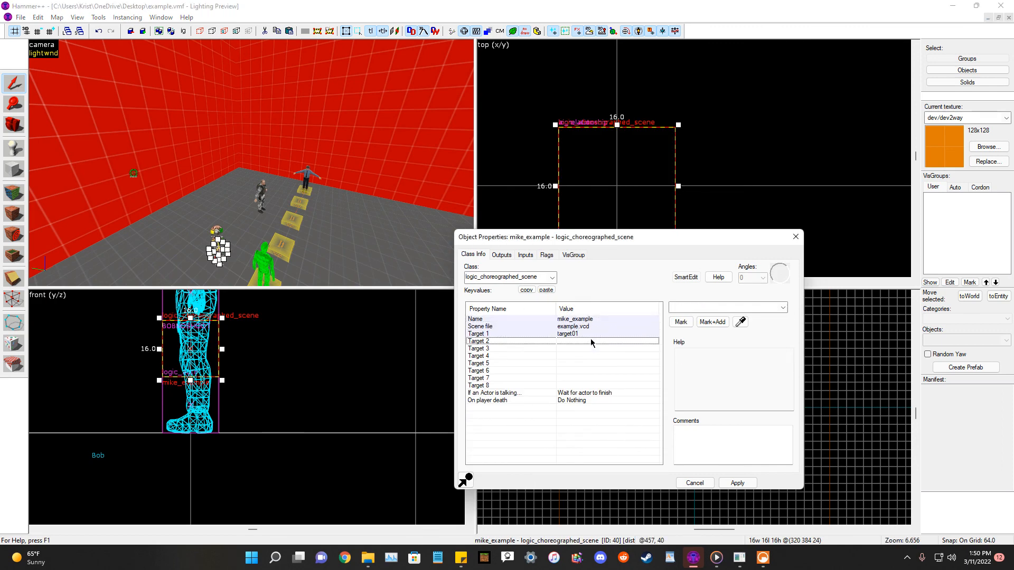
left_click(592, 326)
left_click(592, 334)
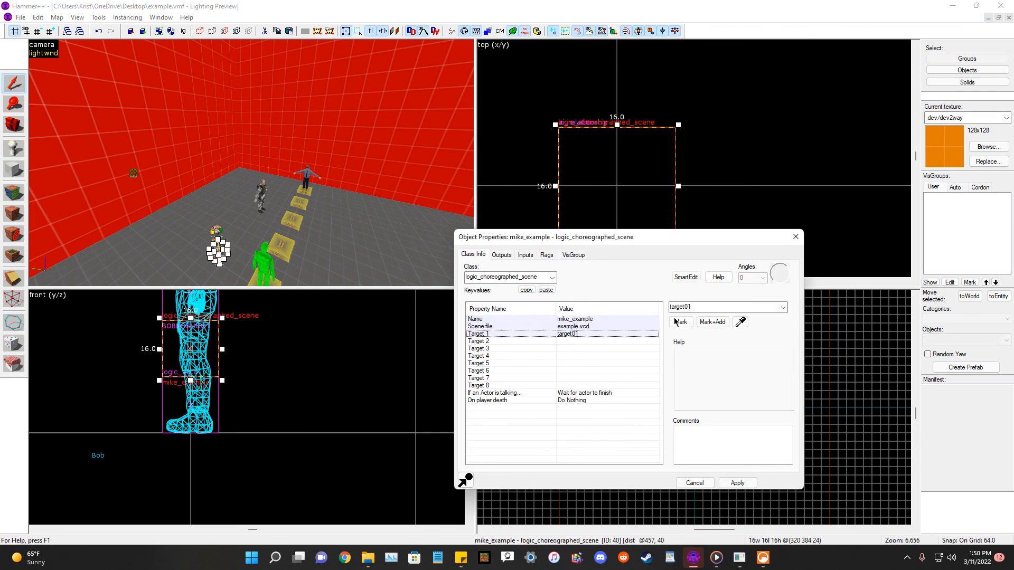
double_click(721, 308)
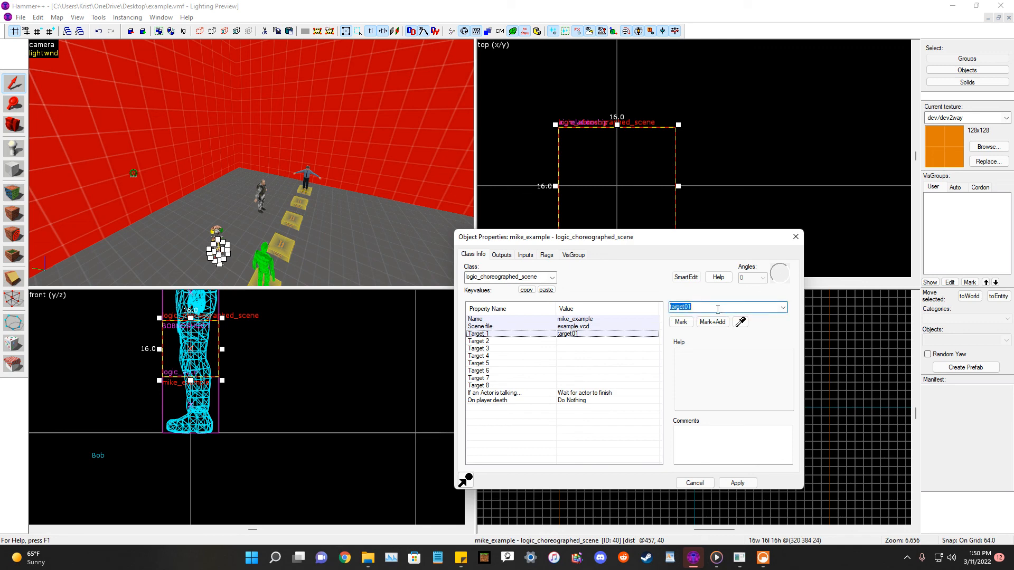
left_click(574, 341)
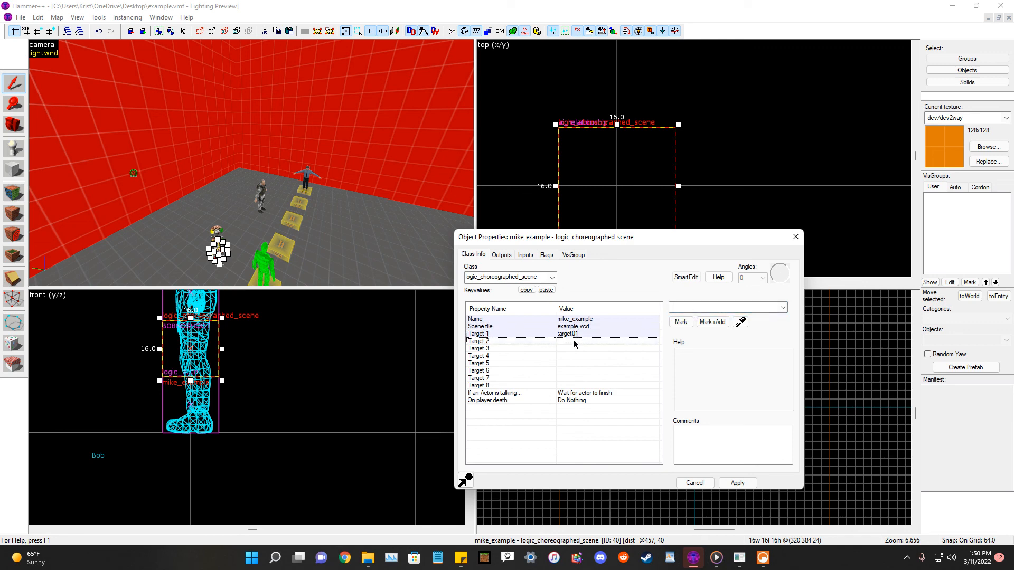
left_click(740, 322)
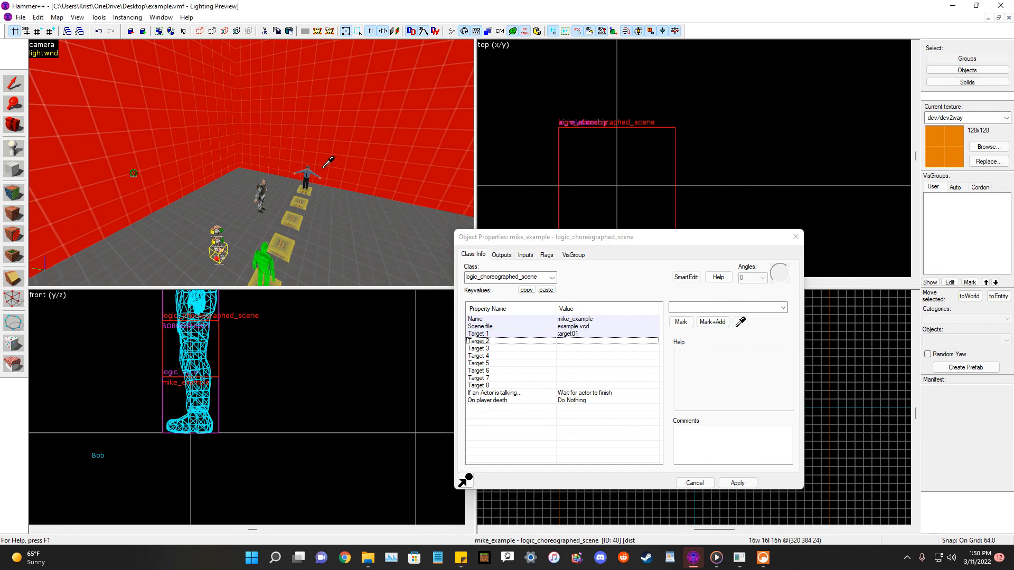
left_click(305, 175)
left_click(737, 483)
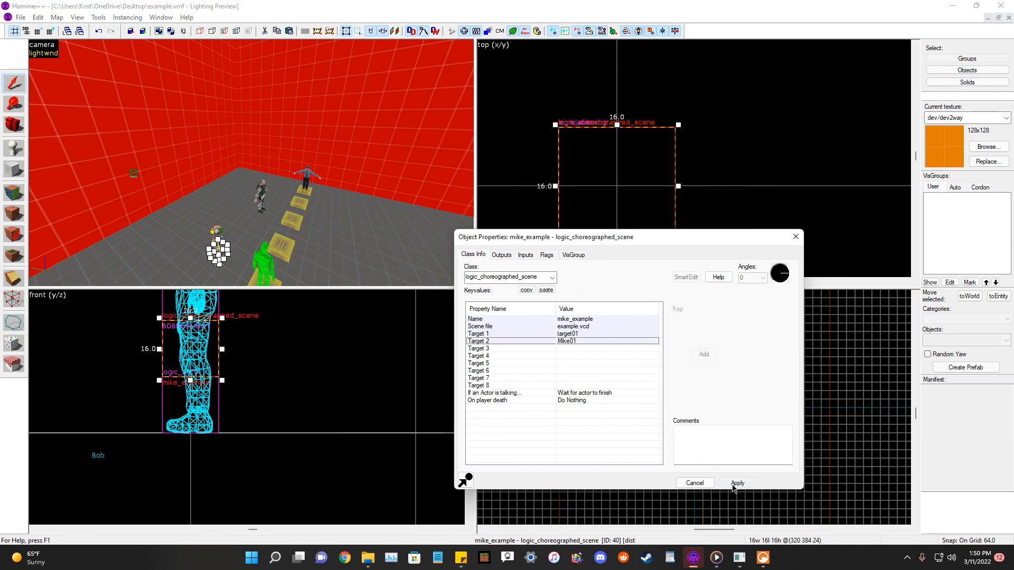
Clear target01 from the scene's Target 1 and apply.
left_click(580, 326)
left_click(584, 335)
double_click(710, 309)
key("BackSpace")
left_click(714, 310)
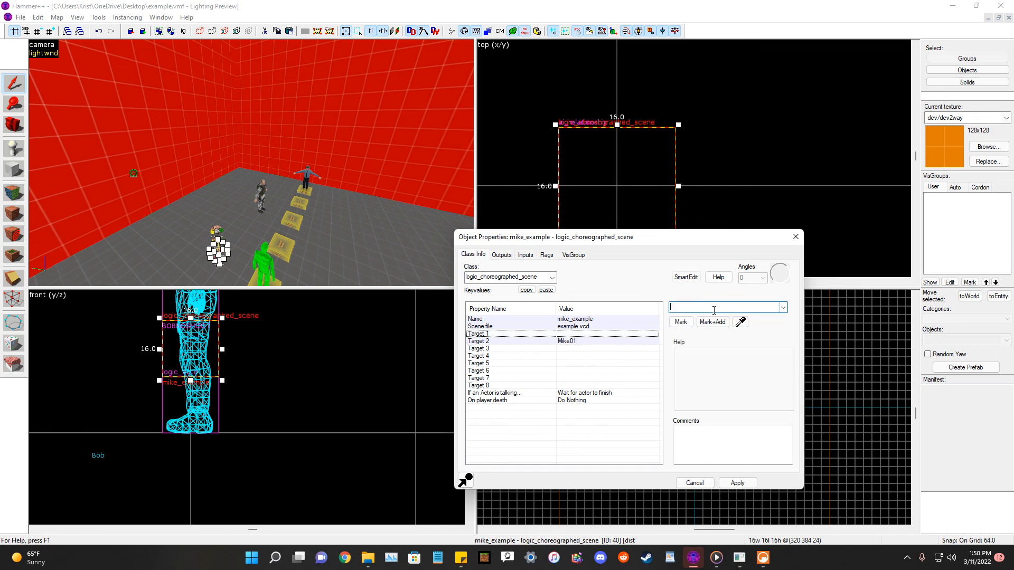
left_click(737, 482)
Clear the scene's Target 2 and set Target 1 to Mike01 instead.
left_click(587, 342)
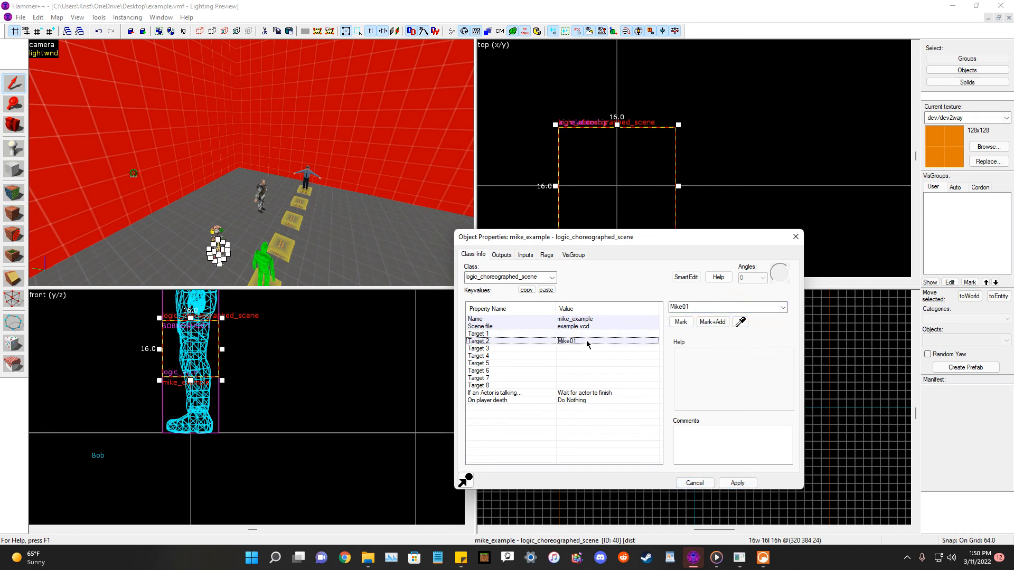
double_click(698, 311)
key("BackSpace")
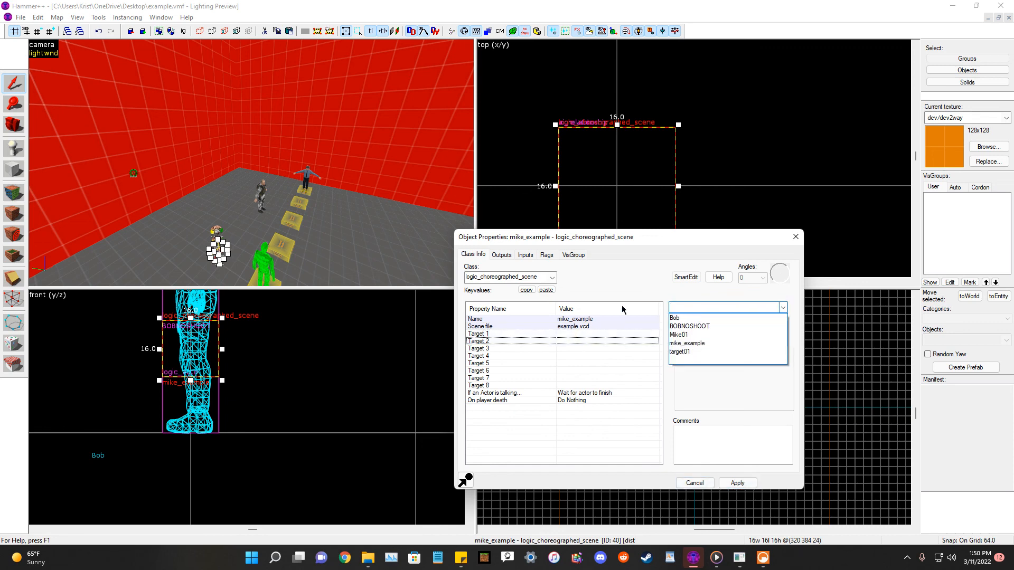
left_click(566, 332)
left_click(624, 332)
left_click(705, 304)
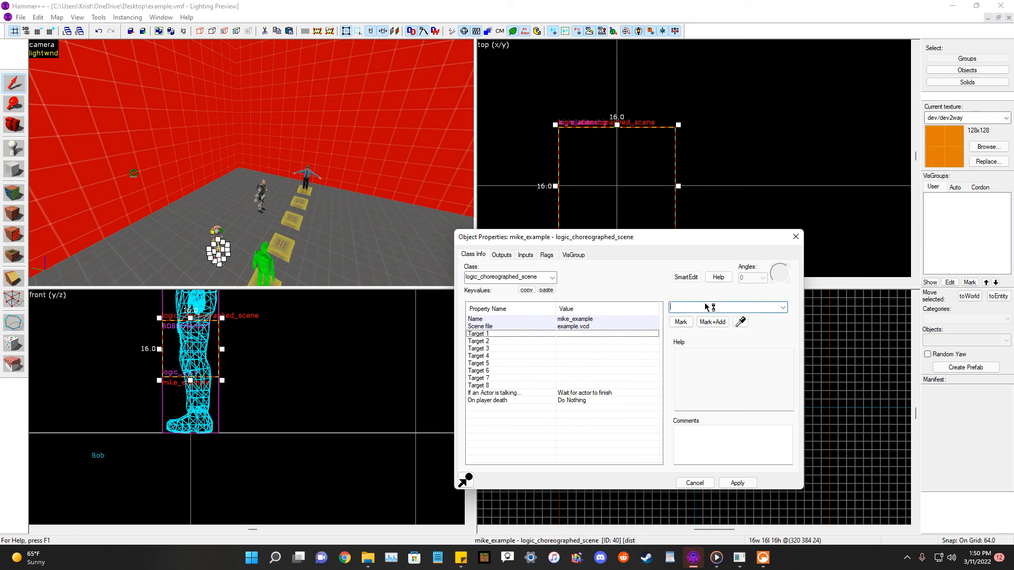
type("Mike_01")
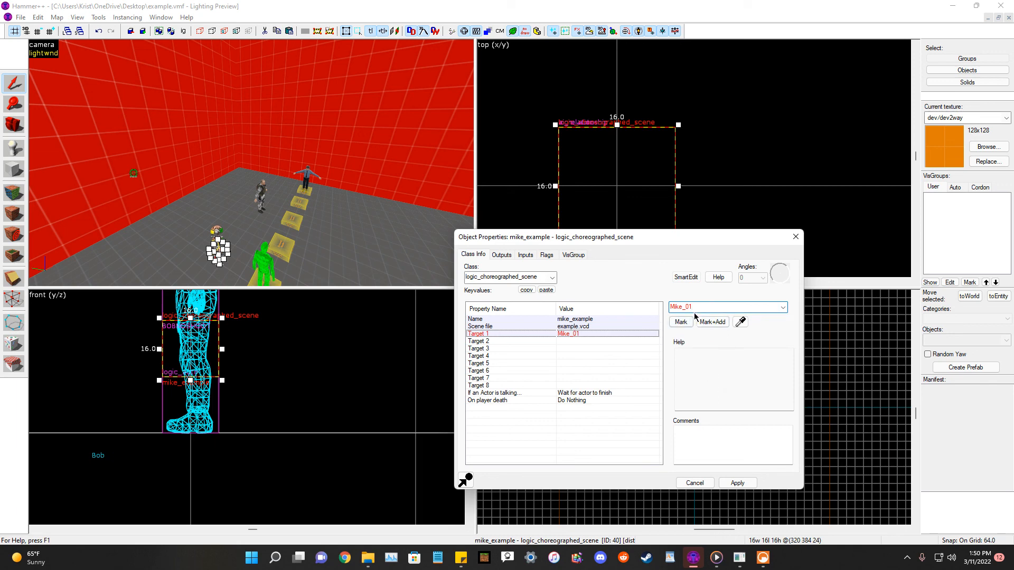
key("BackSpace")
key("BackSpace")
key("BackSpace")
type("01")
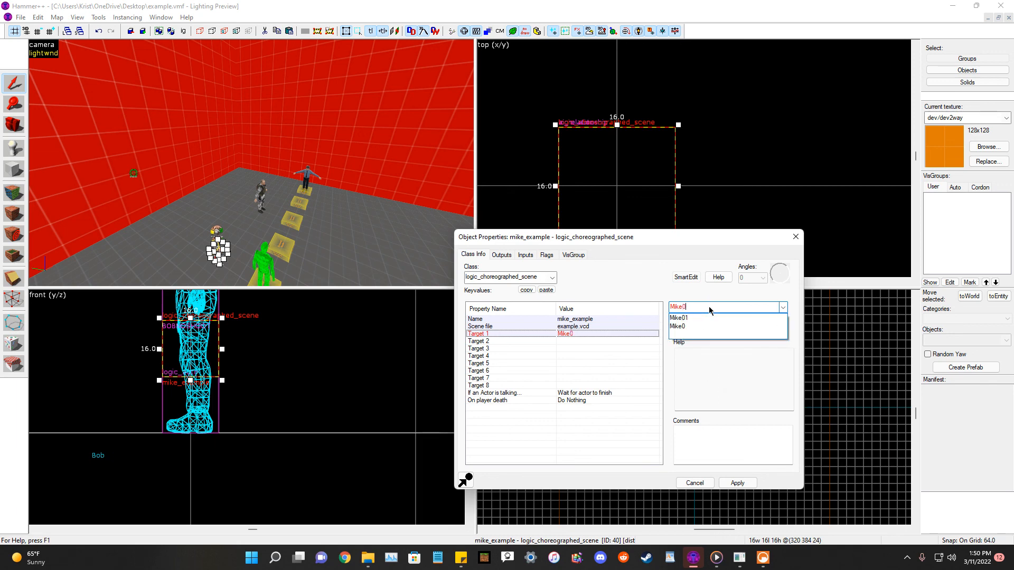
left_click(750, 483)
Rename the info_target entity to !target1 and apply.
key("w")
key("a")
left_click(174, 183)
left_click(728, 308)
left_click(727, 309)
key("BackSpace")
key("BackSpace")
key("BackSpace")
key("BackSpace")
key("BackSpace")
key("BackSpace")
key("BackSpace")
key("BackSpace")
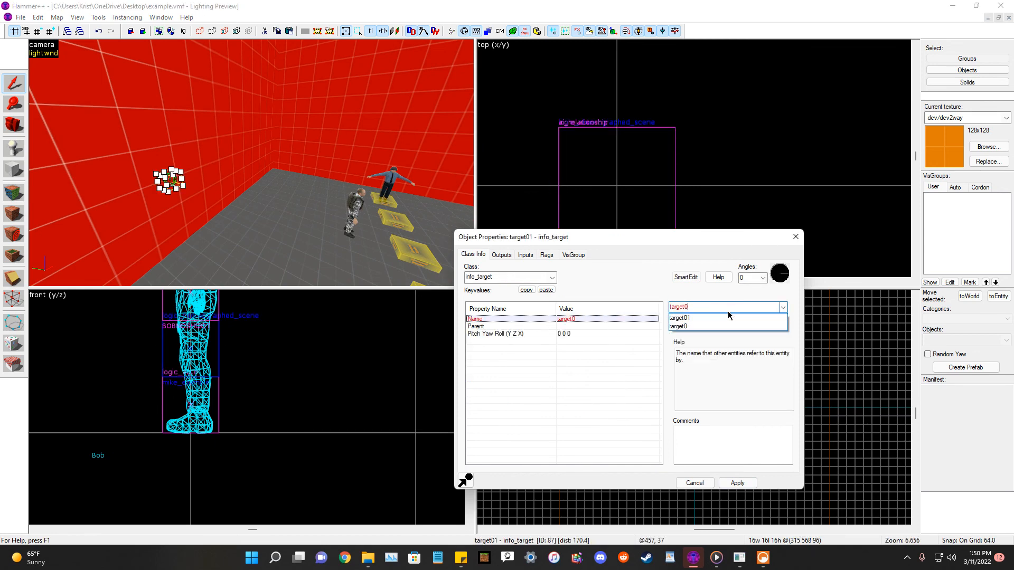
type("!tage")
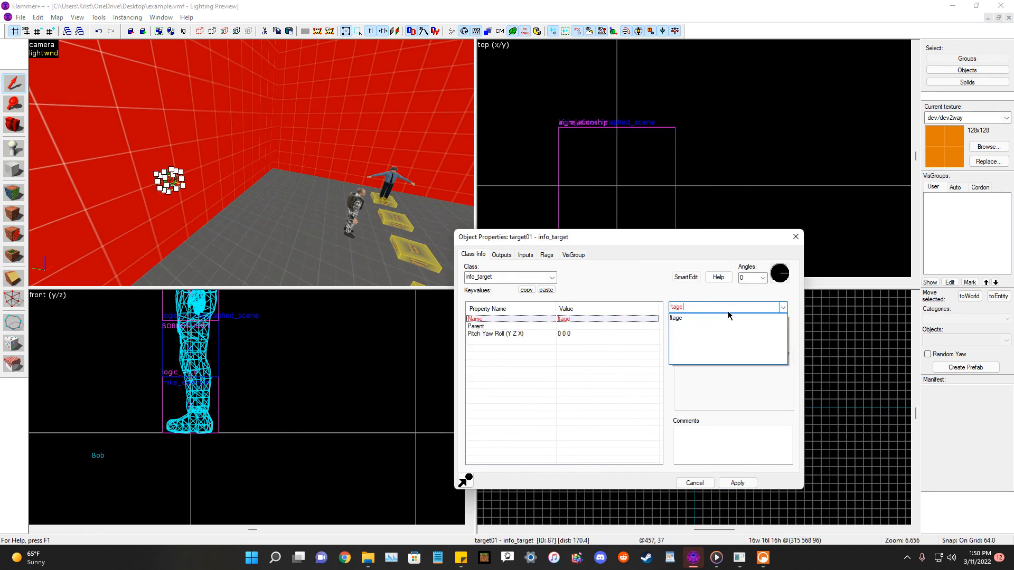
key("BackSpace")
key("BackSpace")
key("BackSpace")
left_click(728, 311)
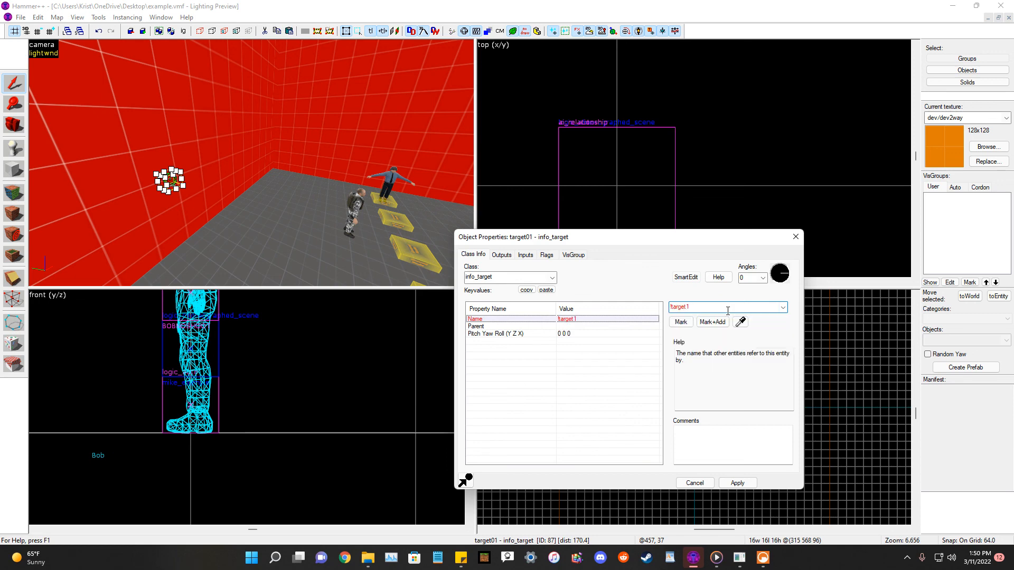
left_click(737, 483)
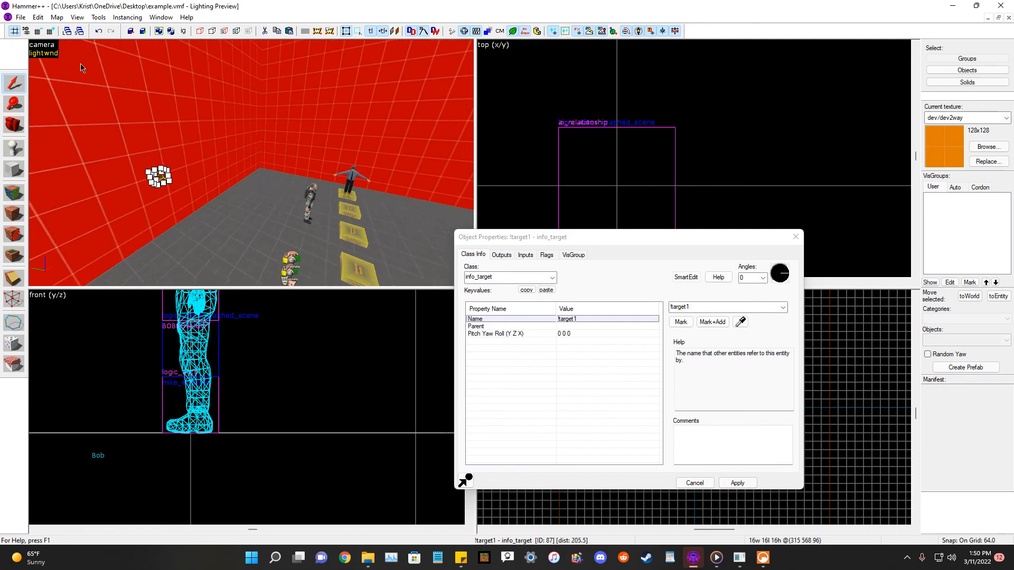
Compile and run the map with the same settings and switch to the game.
left_click(21, 18)
left_click(21, 17)
left_click(21, 18)
left_click(68, 131)
left_click(510, 370)
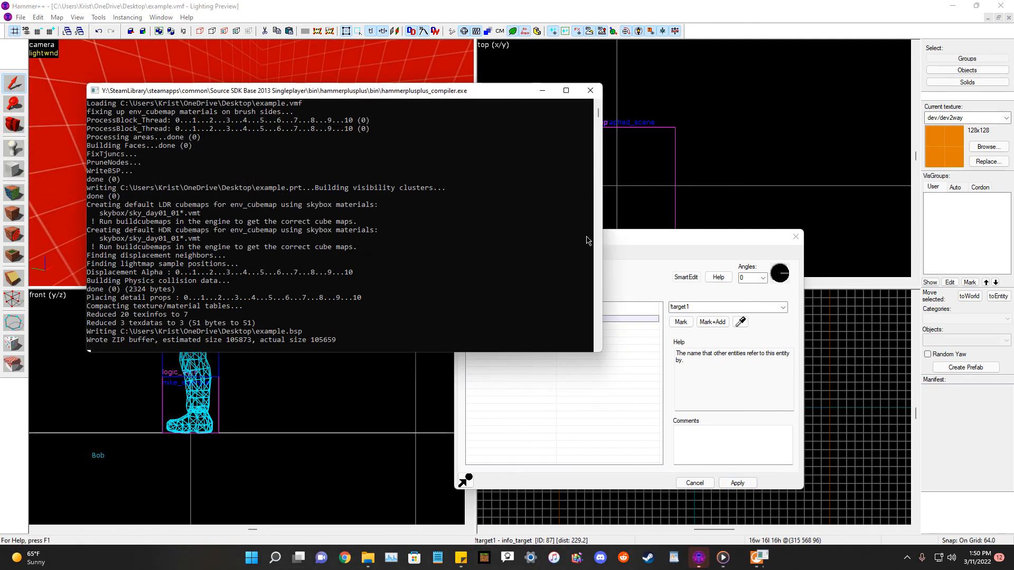
left_click(585, 312)
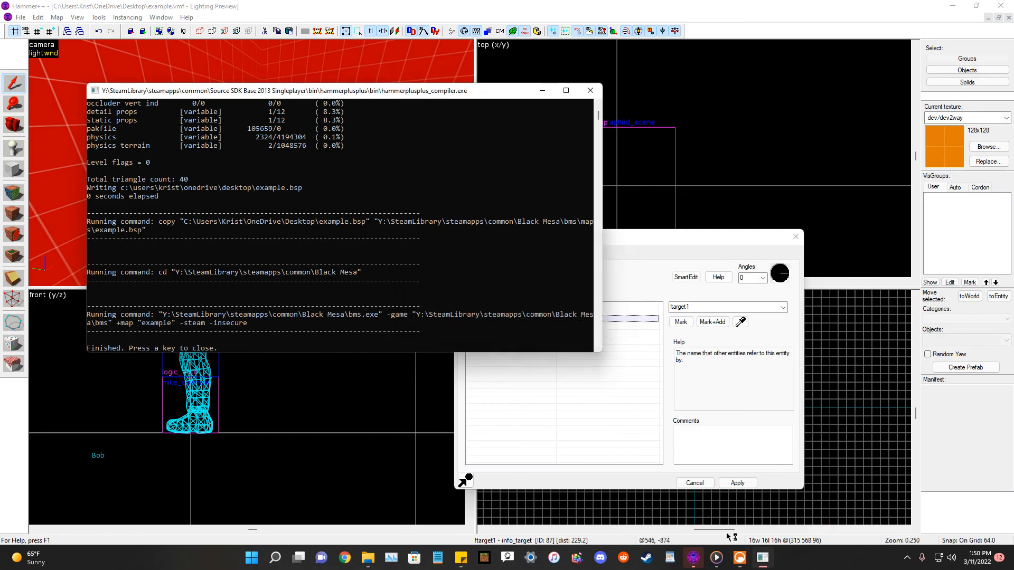
left_click(738, 558)
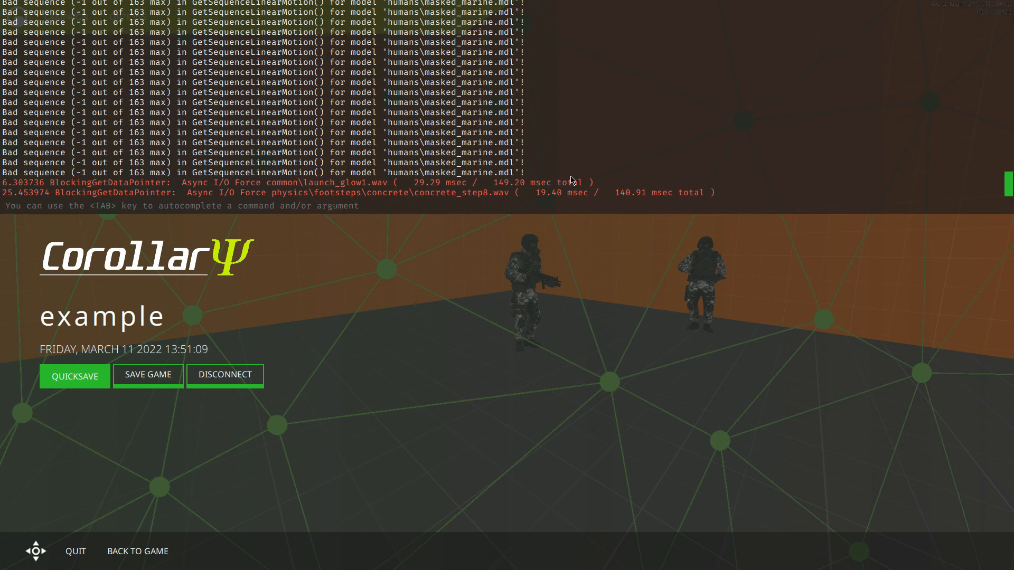
Load the example map from the game console to test the scene.
type("ma")
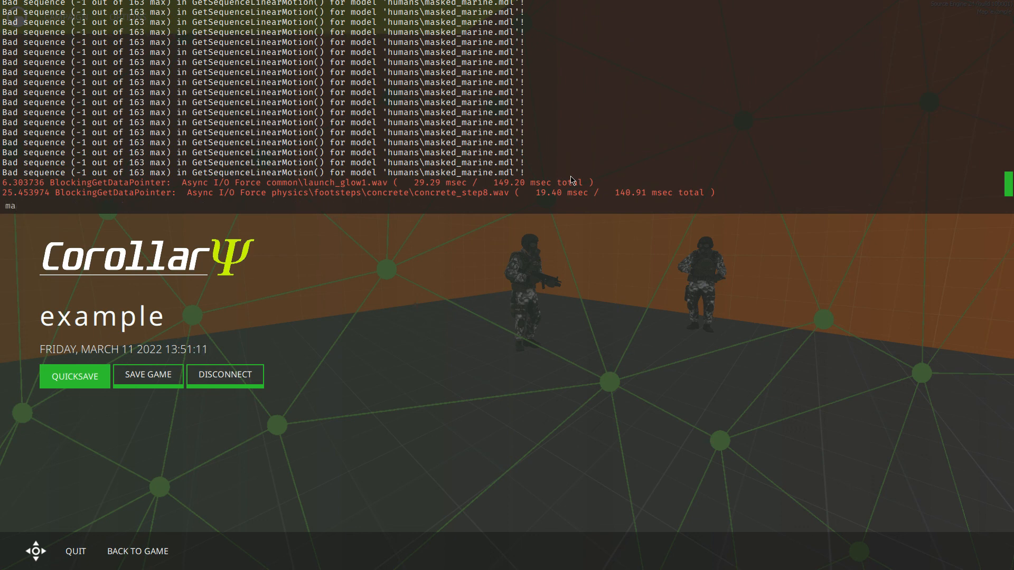
type("p example")
key("Return")
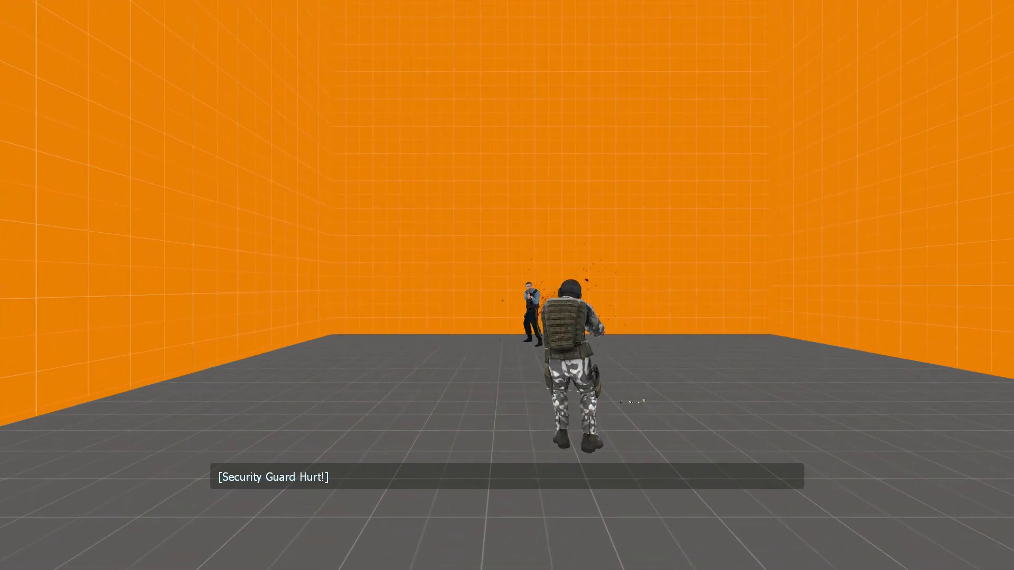
Set the BOB relationship's Target(s) to Mike01 and apply.
key("super")
left_click_drag(323, 97, 614, 294)
left_click(10, 128)
mouse_move(221, 153)
left_mouse_down()
mouse_move(251, 163)
mouse_move(230, 155)
left_mouse_up()
key("w")
left_click(12, 84)
left_click(200, 117)
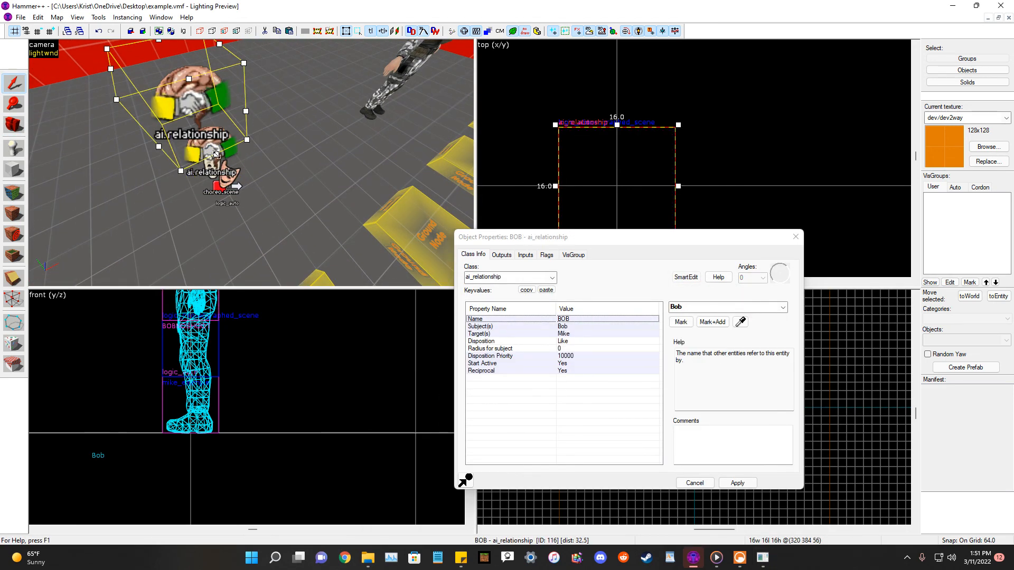
left_click(217, 161)
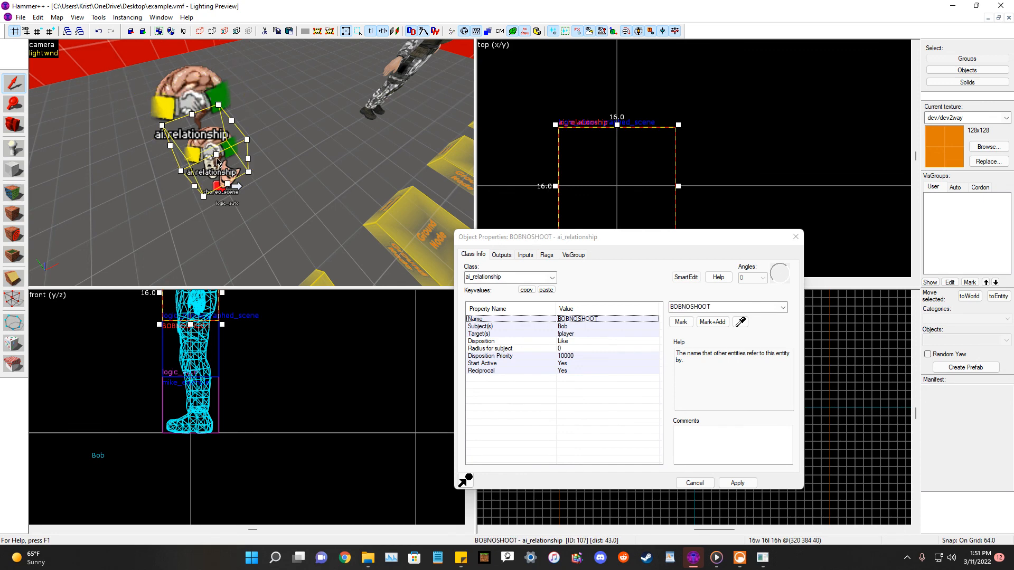
left_click(180, 94)
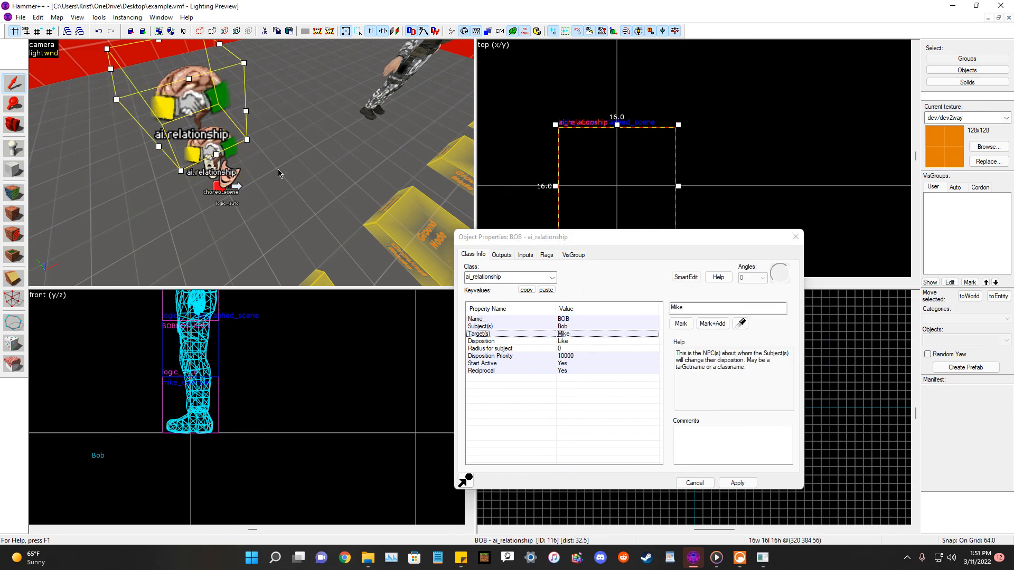
scroll(277, 169, "down", 5)
left_click(722, 312)
type("01")
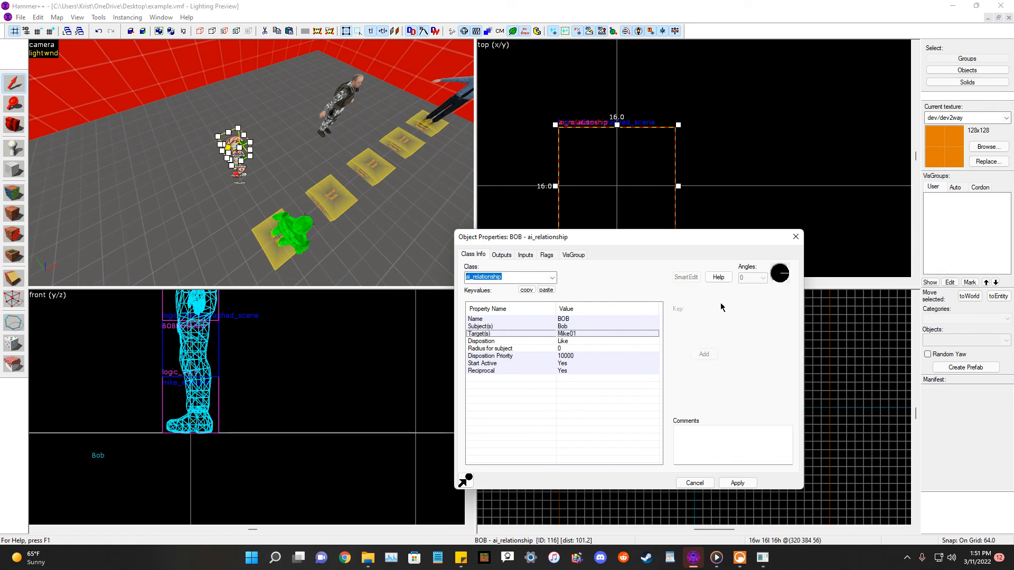
left_click(737, 484)
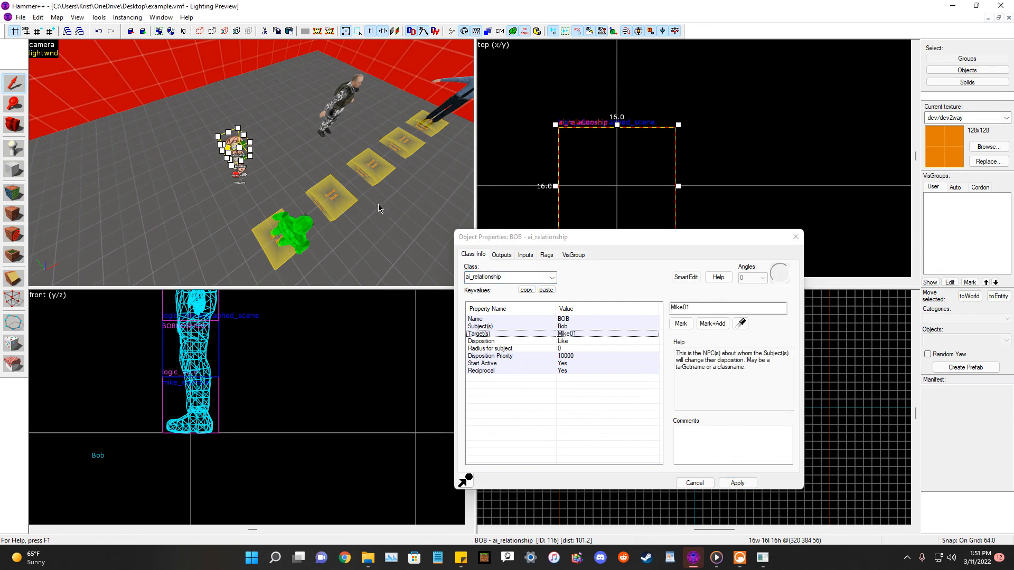
Save the map, then compile and run it again.
left_click(19, 18)
left_click(34, 63)
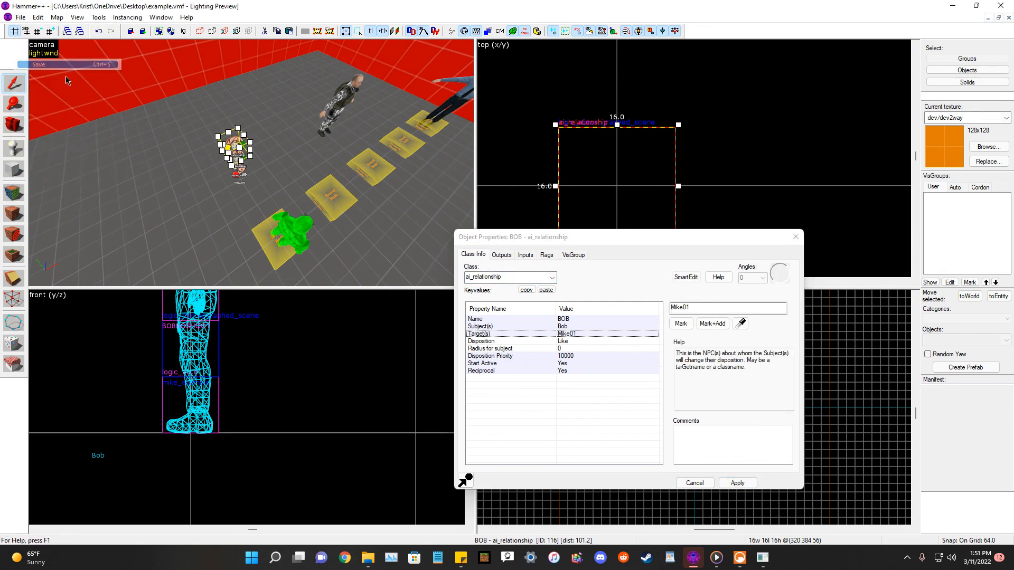
left_click(20, 18)
left_click(46, 132)
left_click(516, 368)
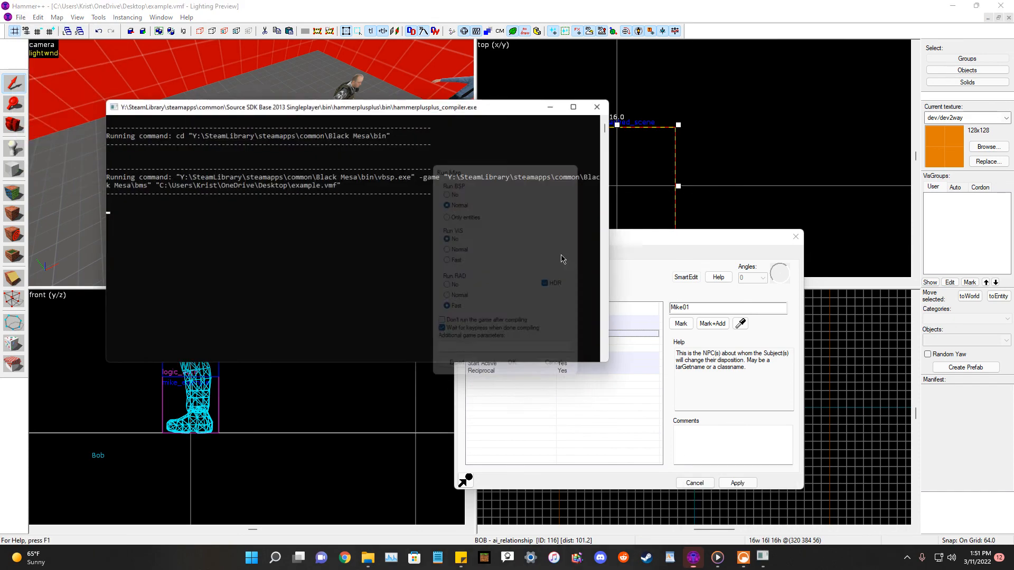
left_click_drag(451, 150, 468, 152)
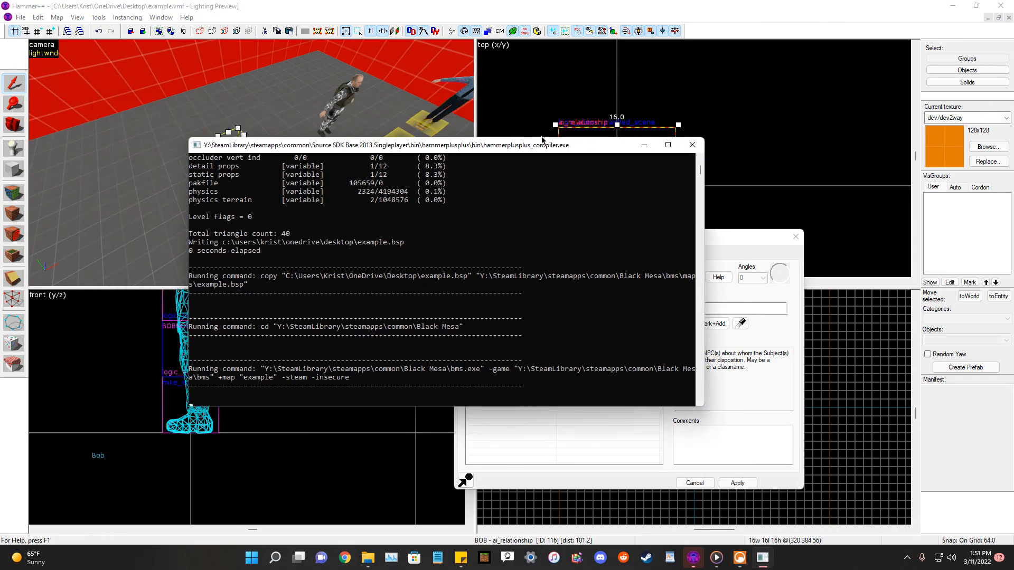
left_click_drag(550, 149, 450, 426)
left_click(599, 314)
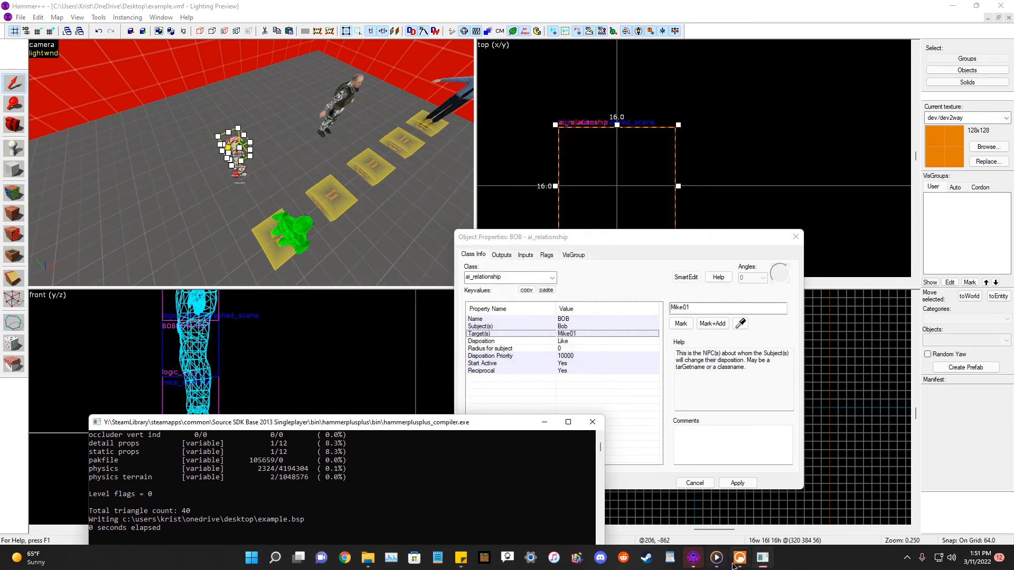
Load the example map from the game console and walk toward the actors to test the scene.
left_click(738, 558)
type("map example")
key("Return")
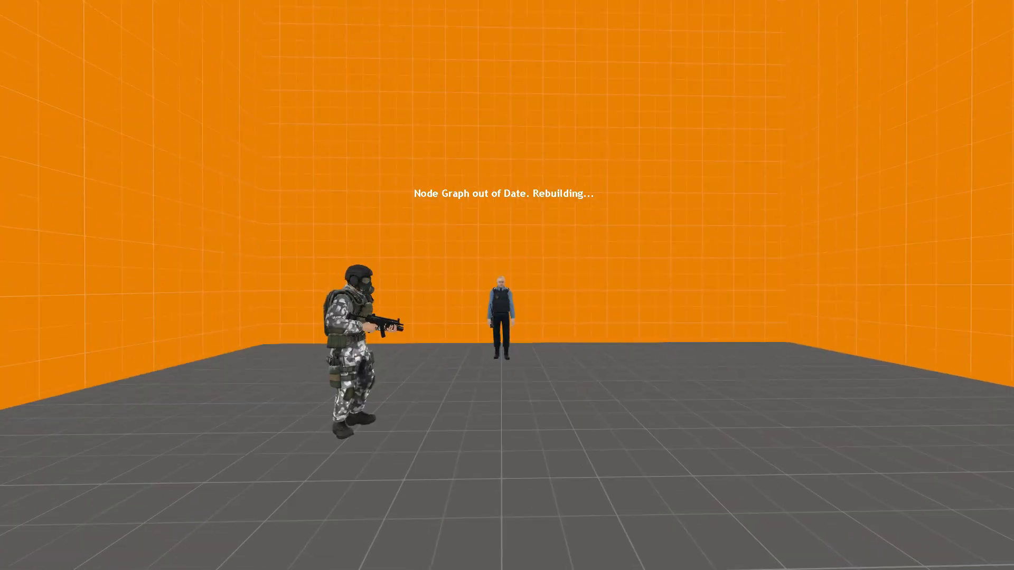
key("w")
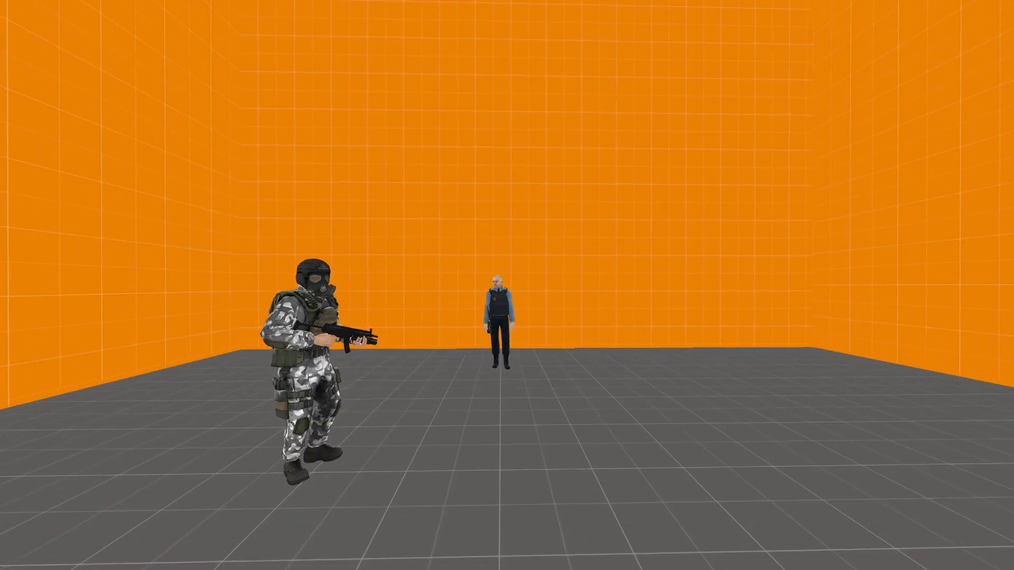
key("w")
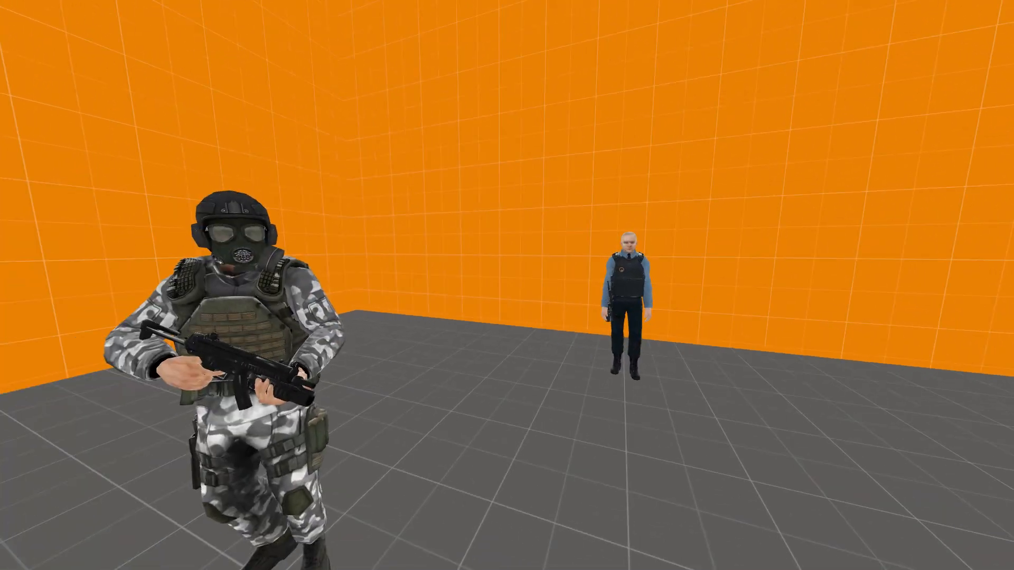
Switch from the game back to Hammer++ and look around the actors in the 3D view.
key("s")
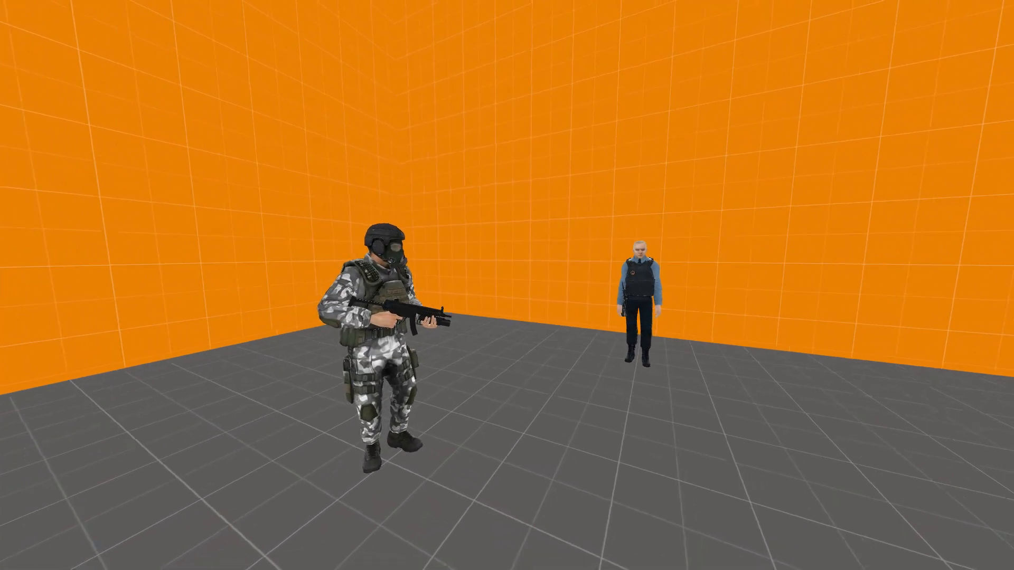
key("super")
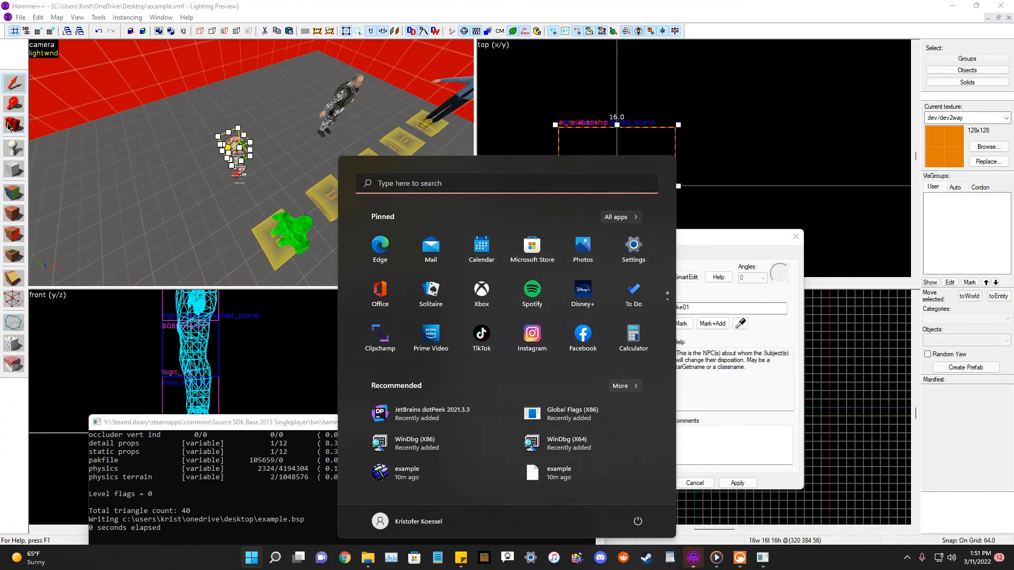
left_click(0, 132)
key("z")
key("z")
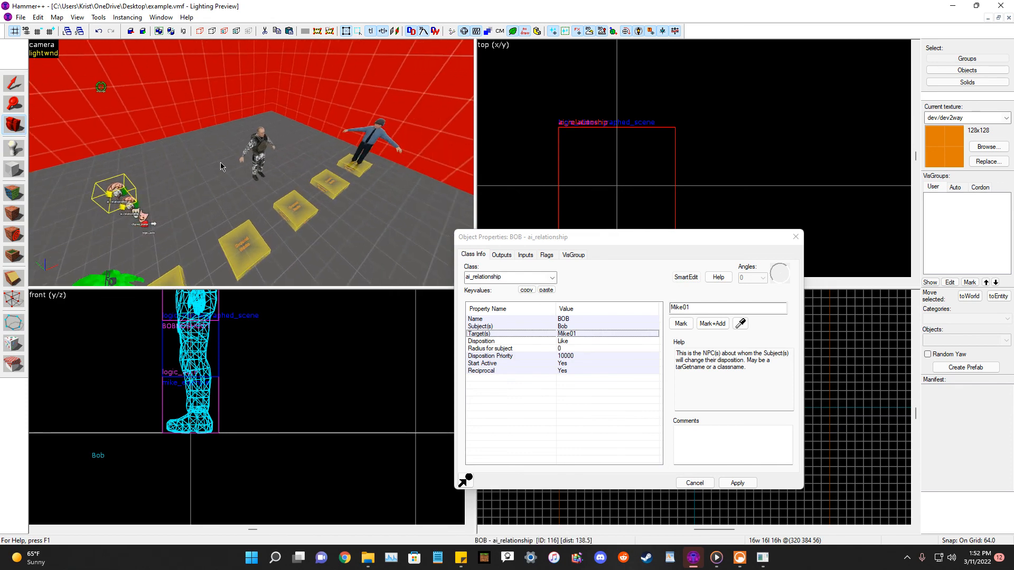
key("s")
key("a")
Close the BOB ai_relationship properties dialog and reposition the 3D camera over the actors.
key("z")
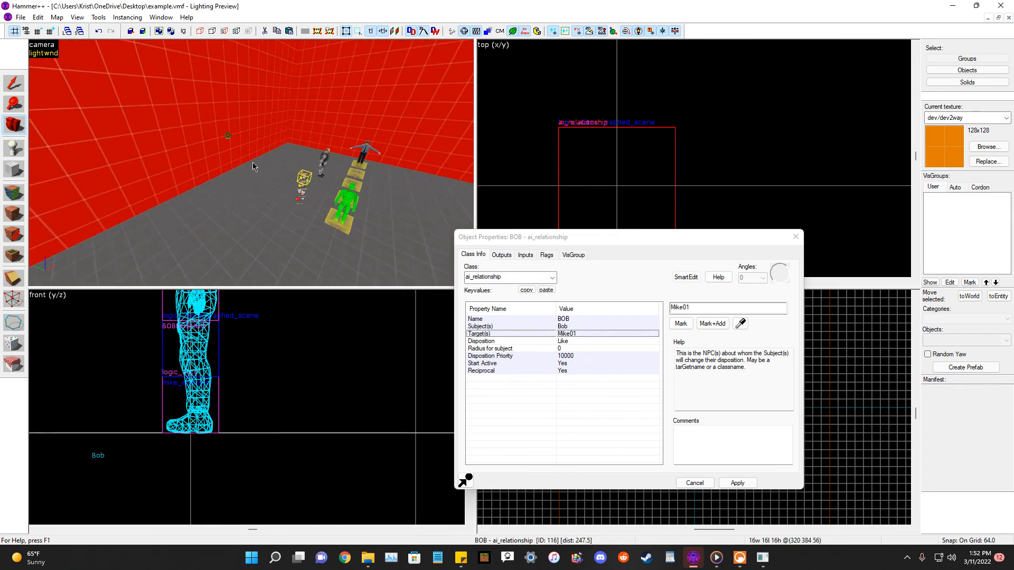
left_click(796, 236)
key("z")
key("z")
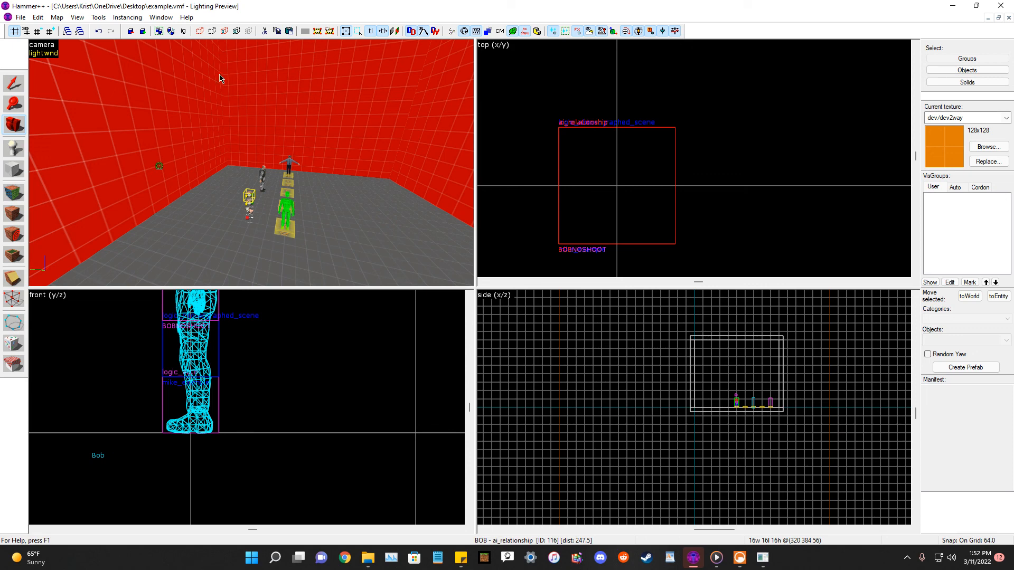
key("z")
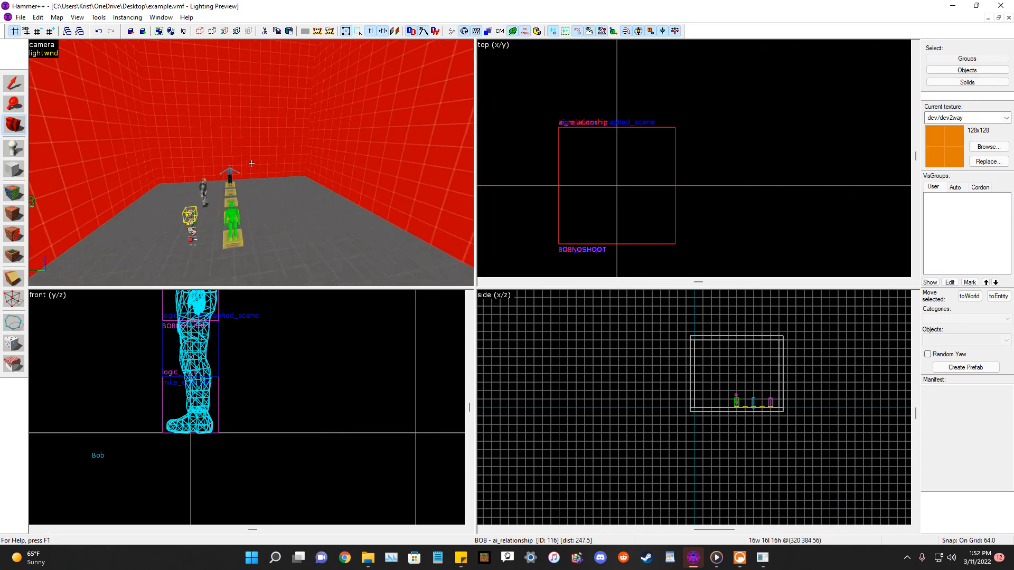
key("z")
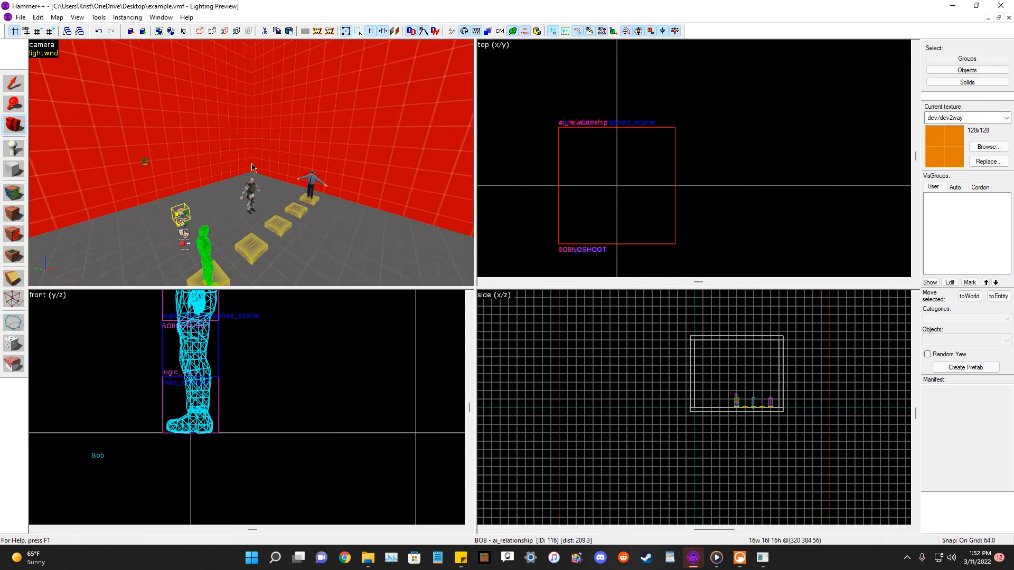